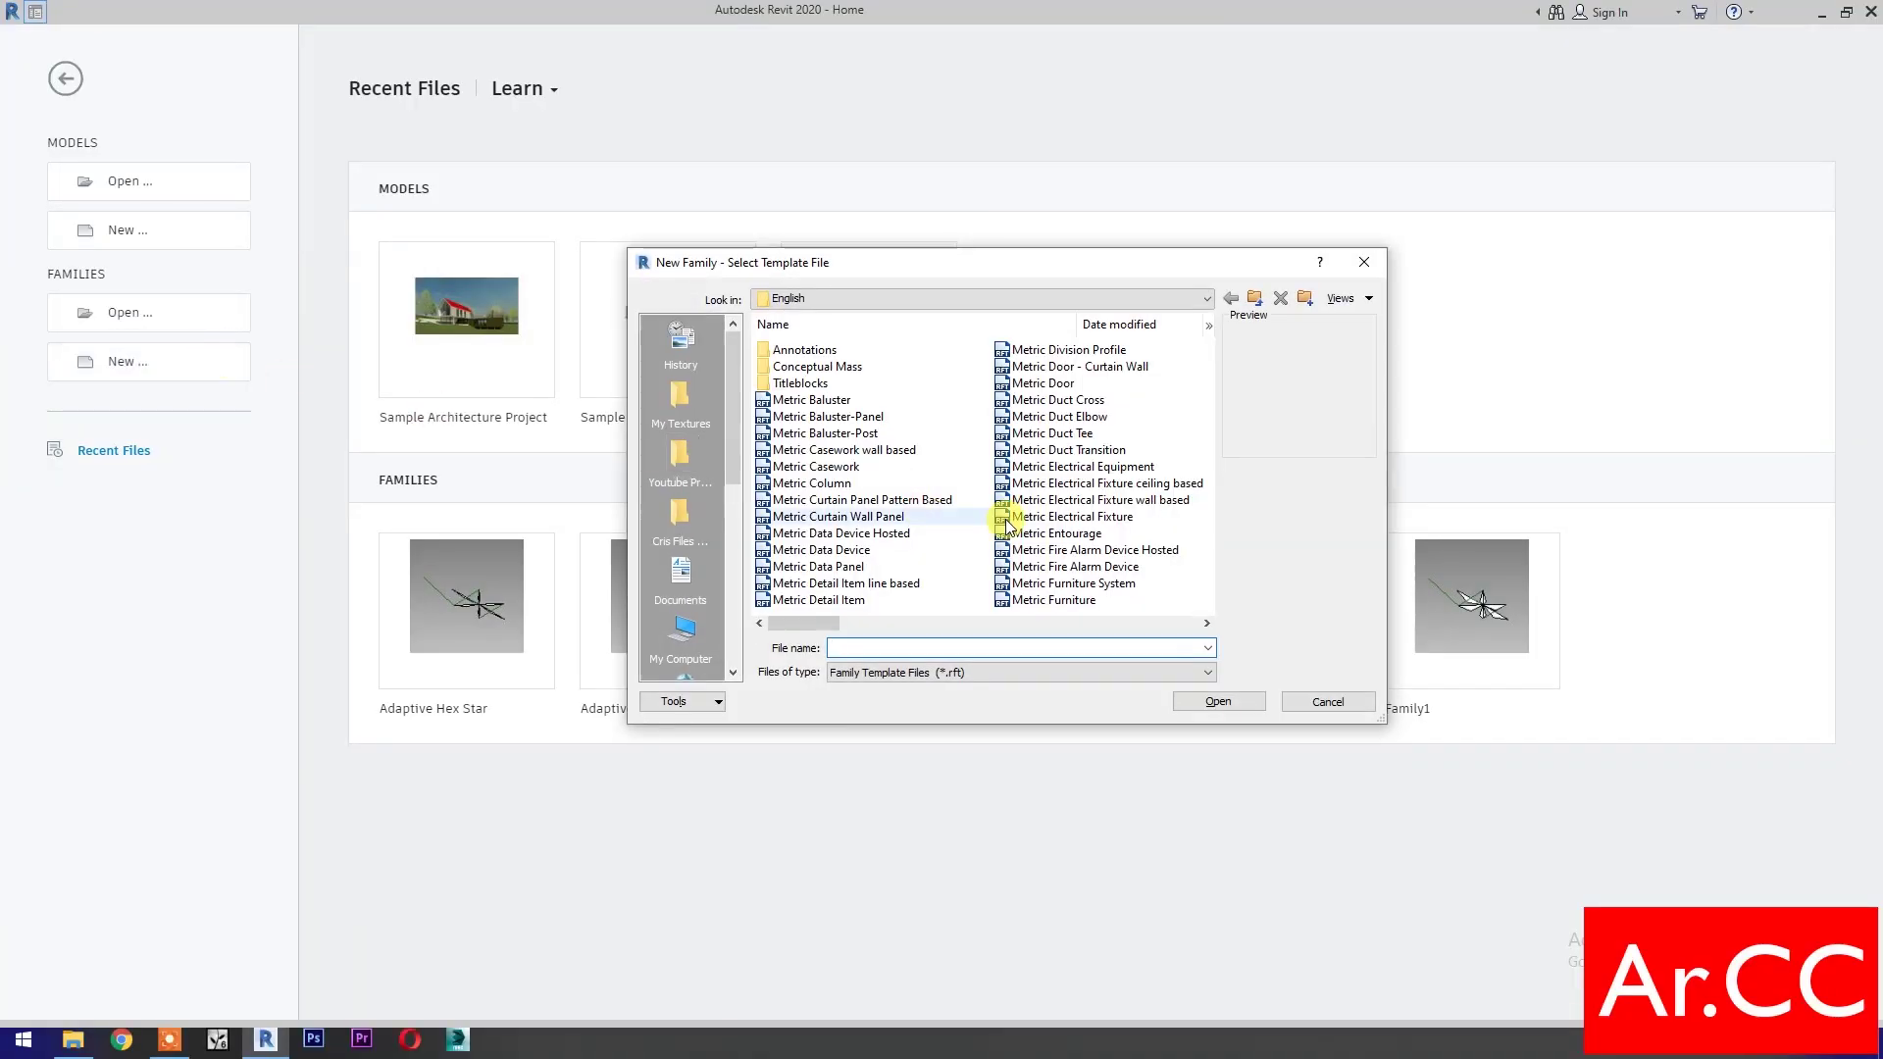
Create a new family from the Metric Generic Model Adaptive template
{"action": "scroll", "coordinate": [1015, 517], "scroll_direction": "down", "scroll_amount": 2}
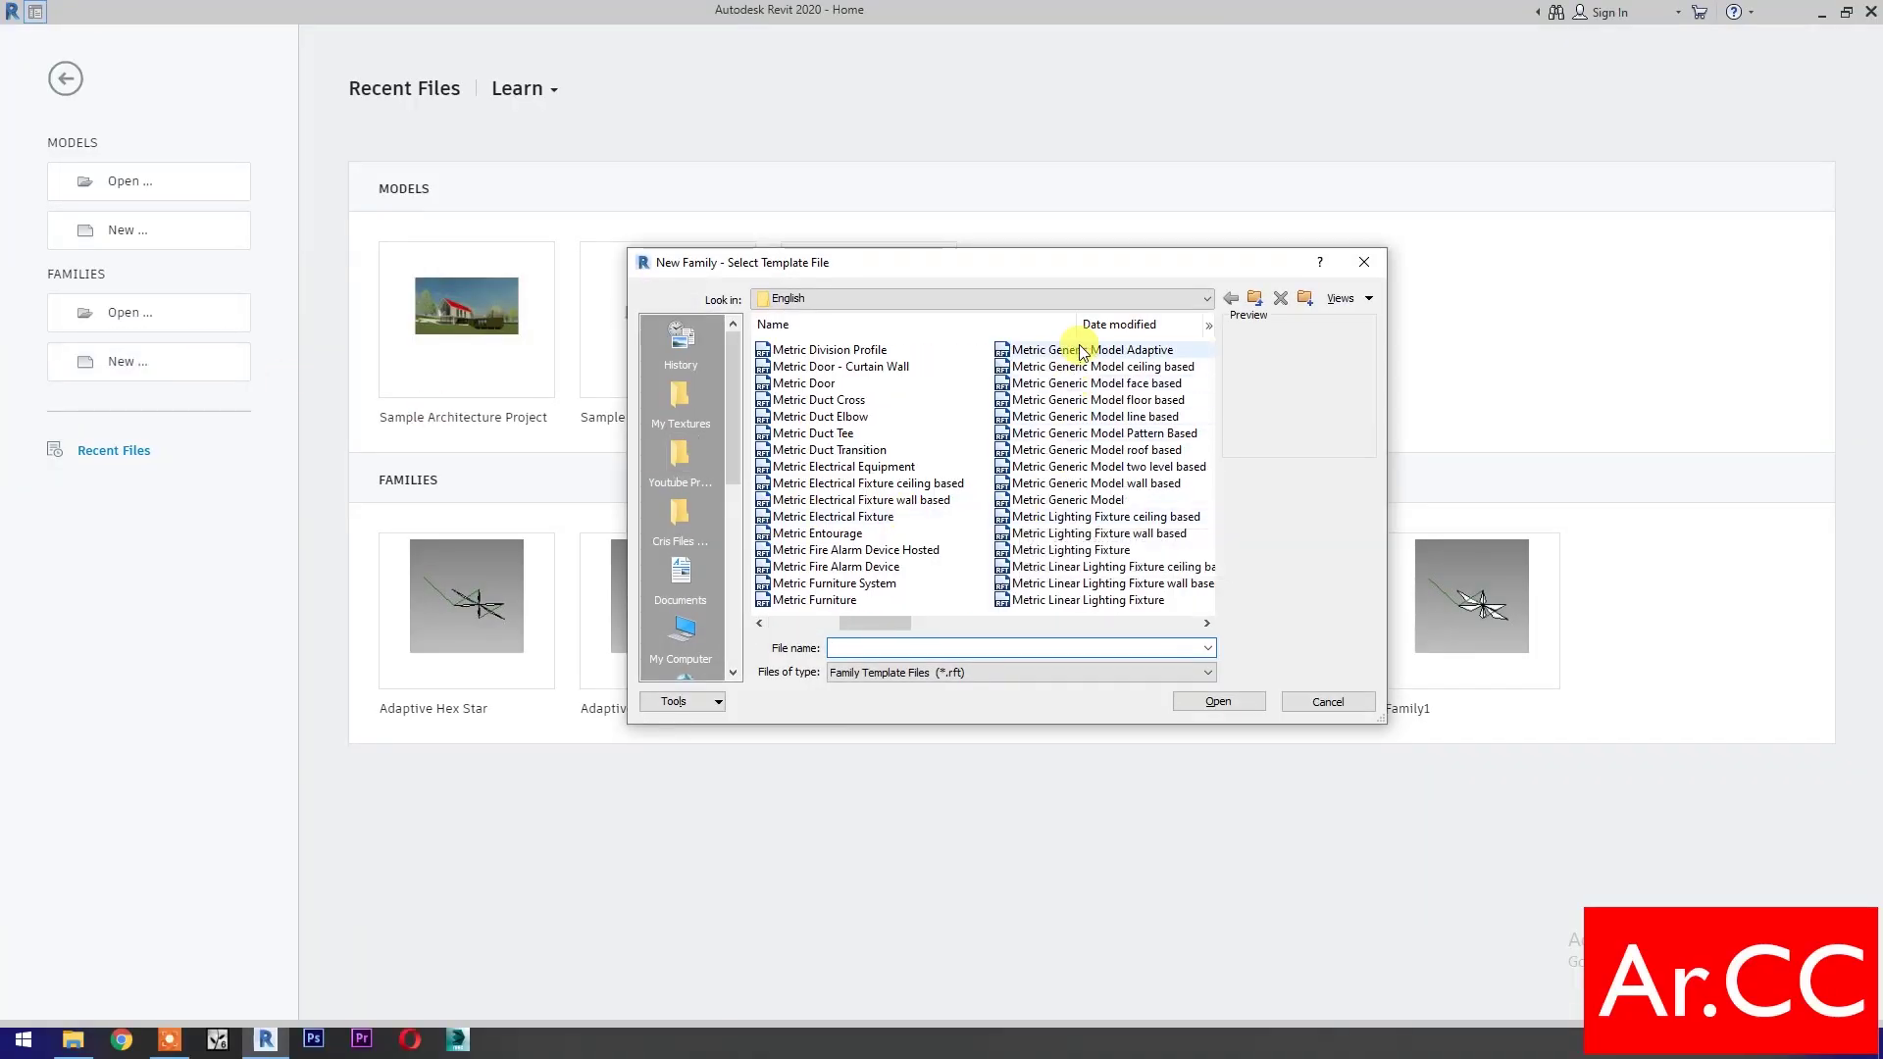
{"action": "left_click", "coordinate": [1045, 350]}
{"action": "left_click", "coordinate": [1215, 700]}
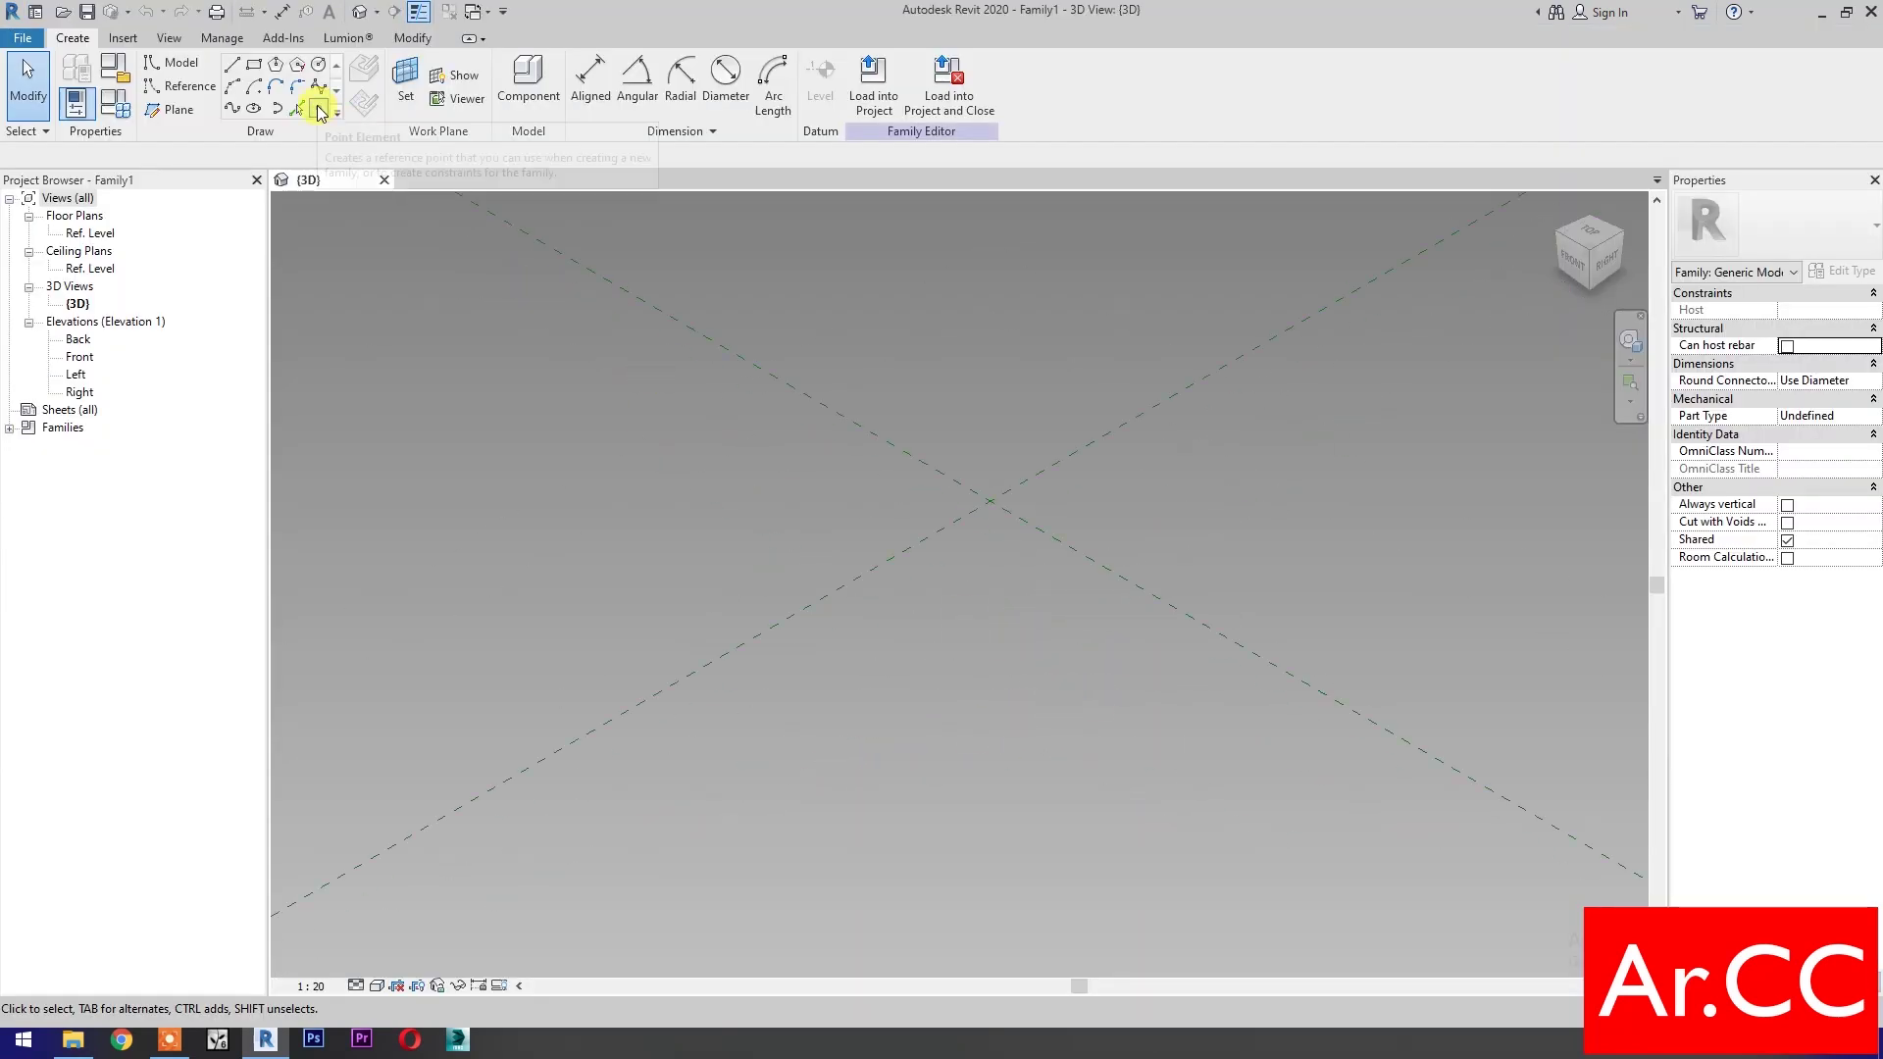
Place two reference points along one centre reference plane, one on each side of the plane intersection
{"action": "left_click", "coordinate": [320, 110]}
{"action": "left_click", "coordinate": [893, 559]}
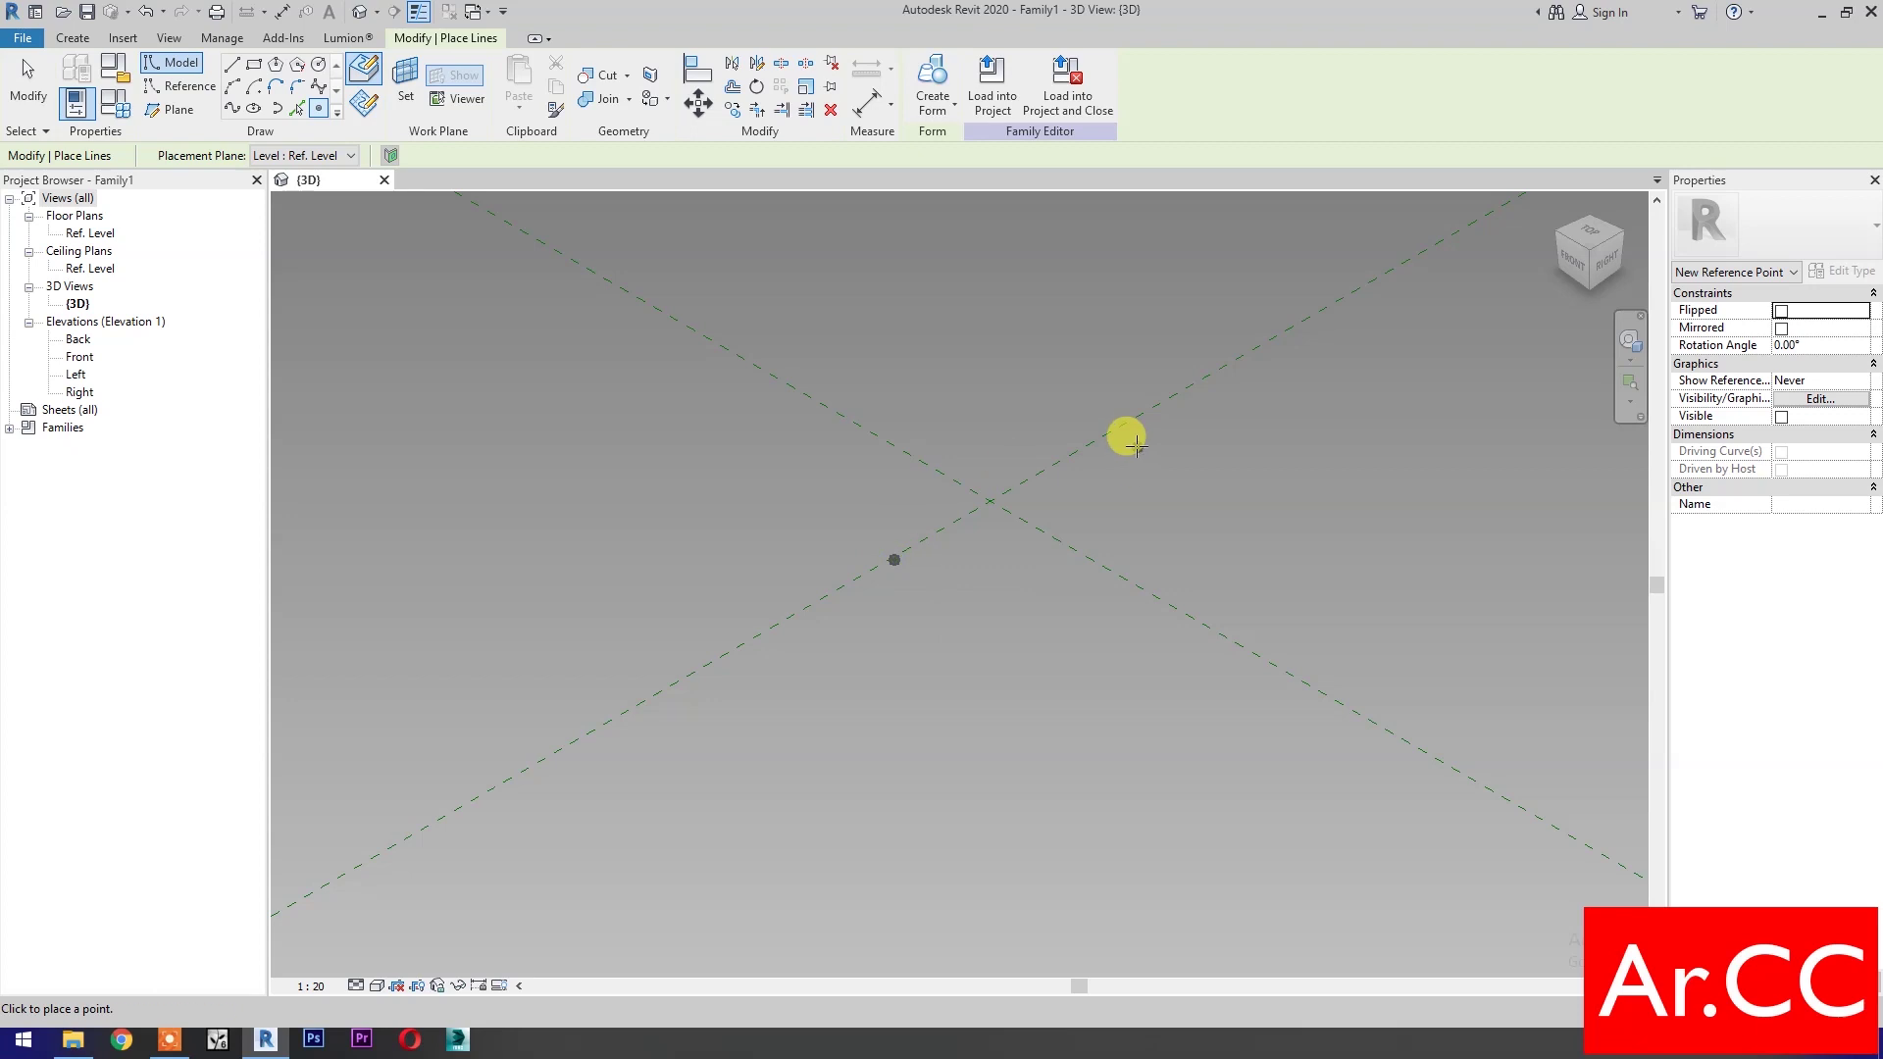
{"action": "left_click", "coordinate": [1094, 446]}
{"action": "key", "text": "Escape"}
{"action": "key", "text": "Escape"}
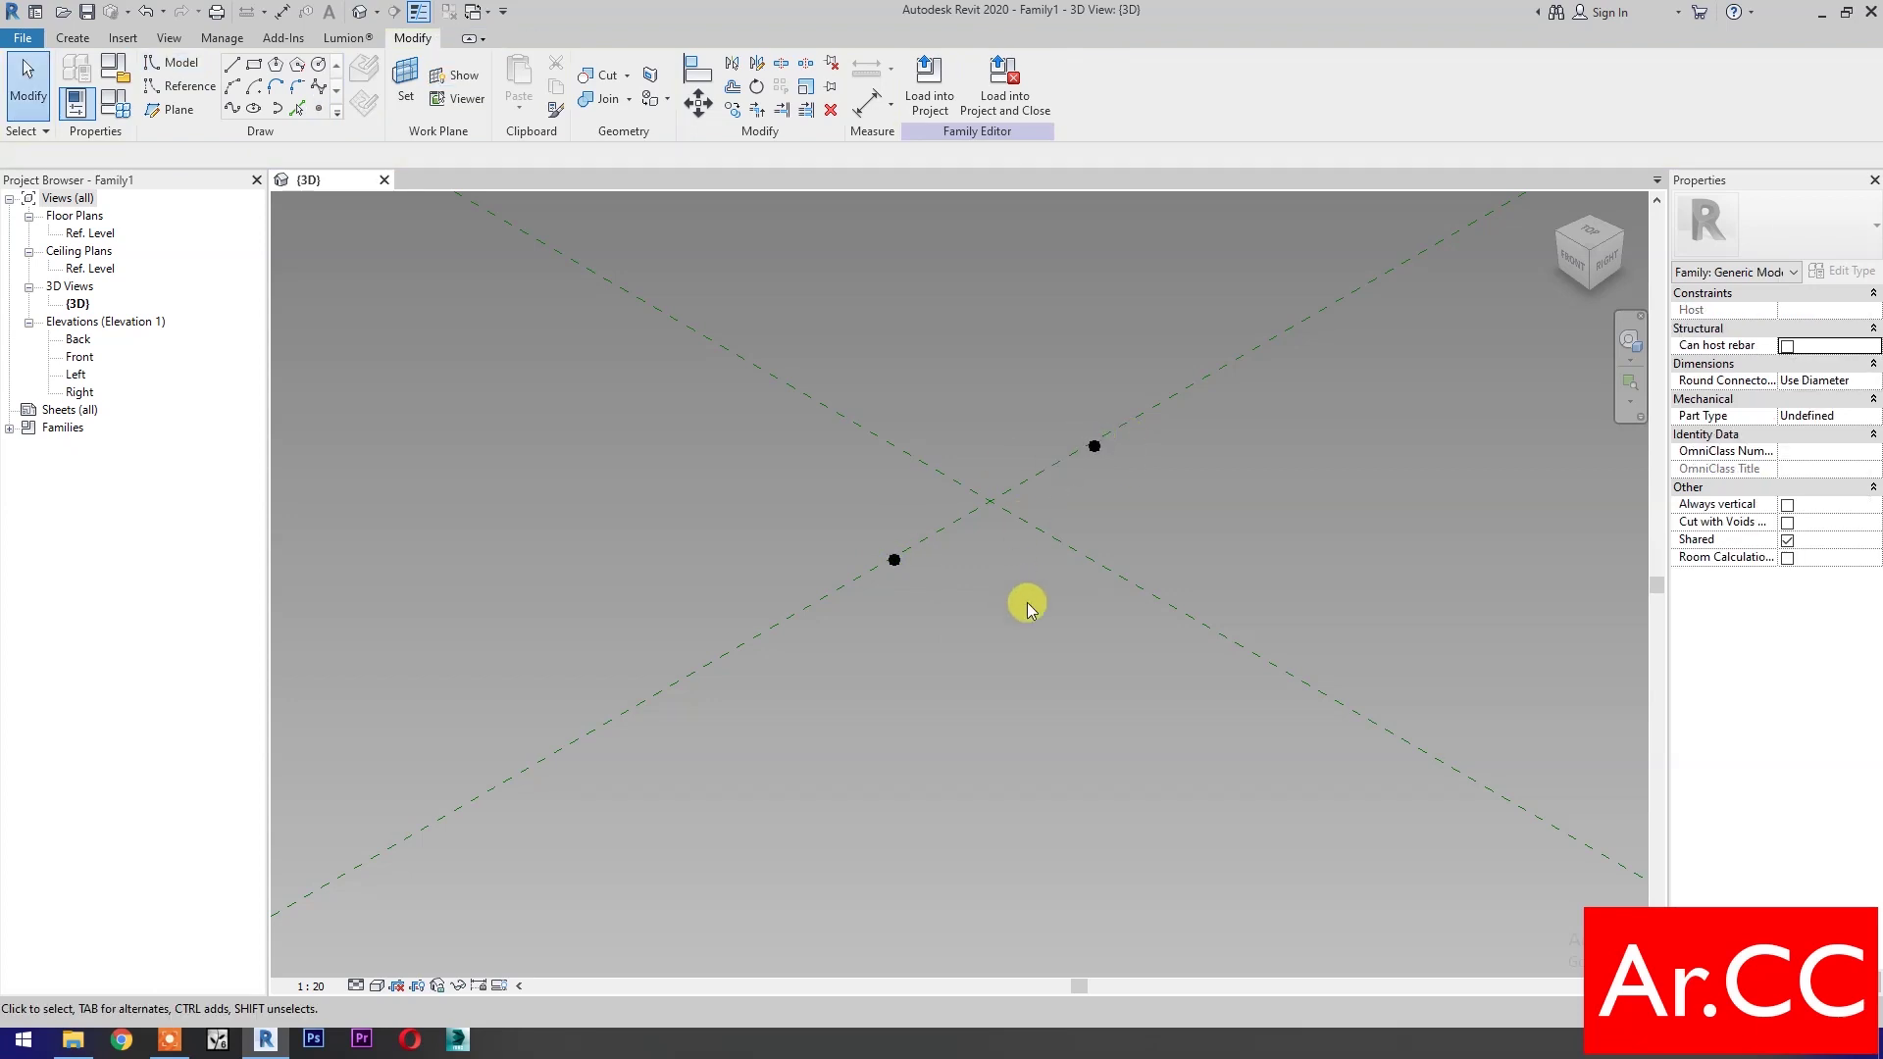
Make both reference points adaptive and connect them with a spline through points set as a reference line
{"action": "left_click_drag", "start_coordinate": [862, 646], "coordinate": [1062, 367]}
{"action": "left_click", "coordinate": [1060, 116]}
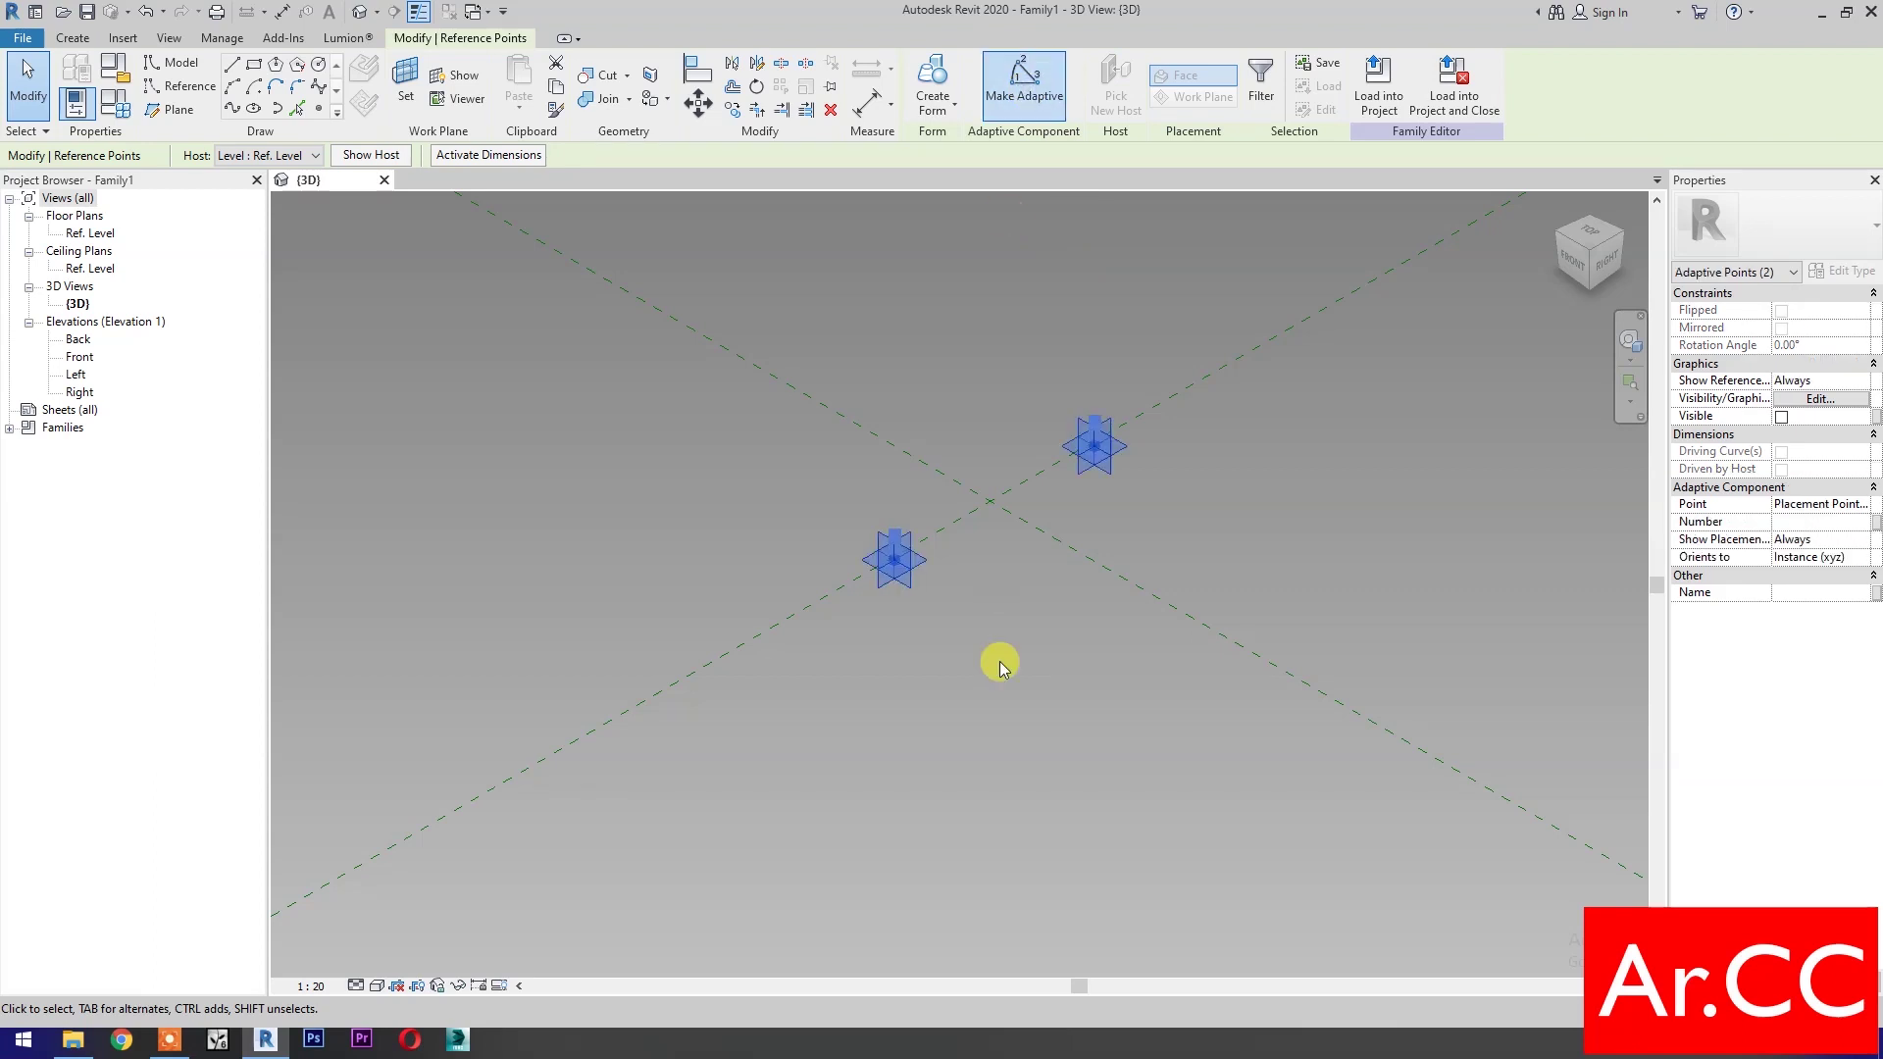
{"action": "left_click", "coordinate": [232, 109]}
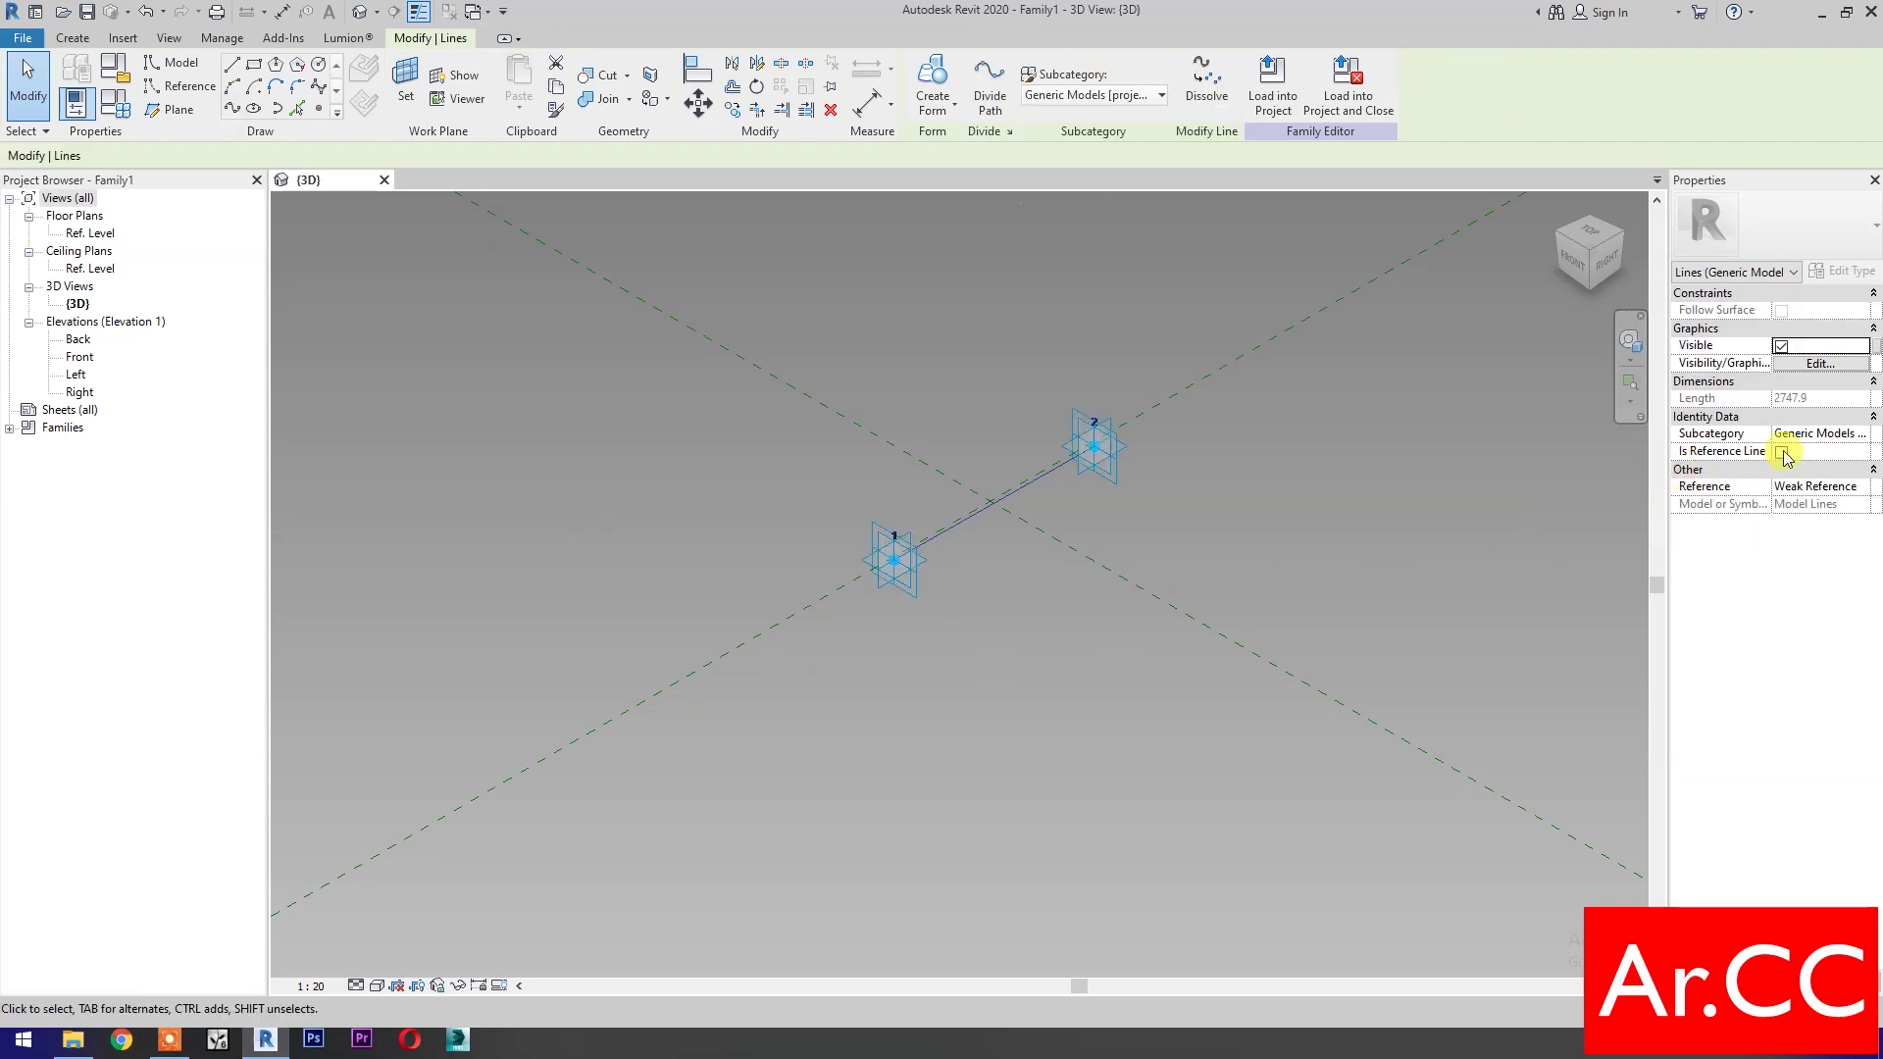
{"action": "left_click", "coordinate": [1782, 453]}
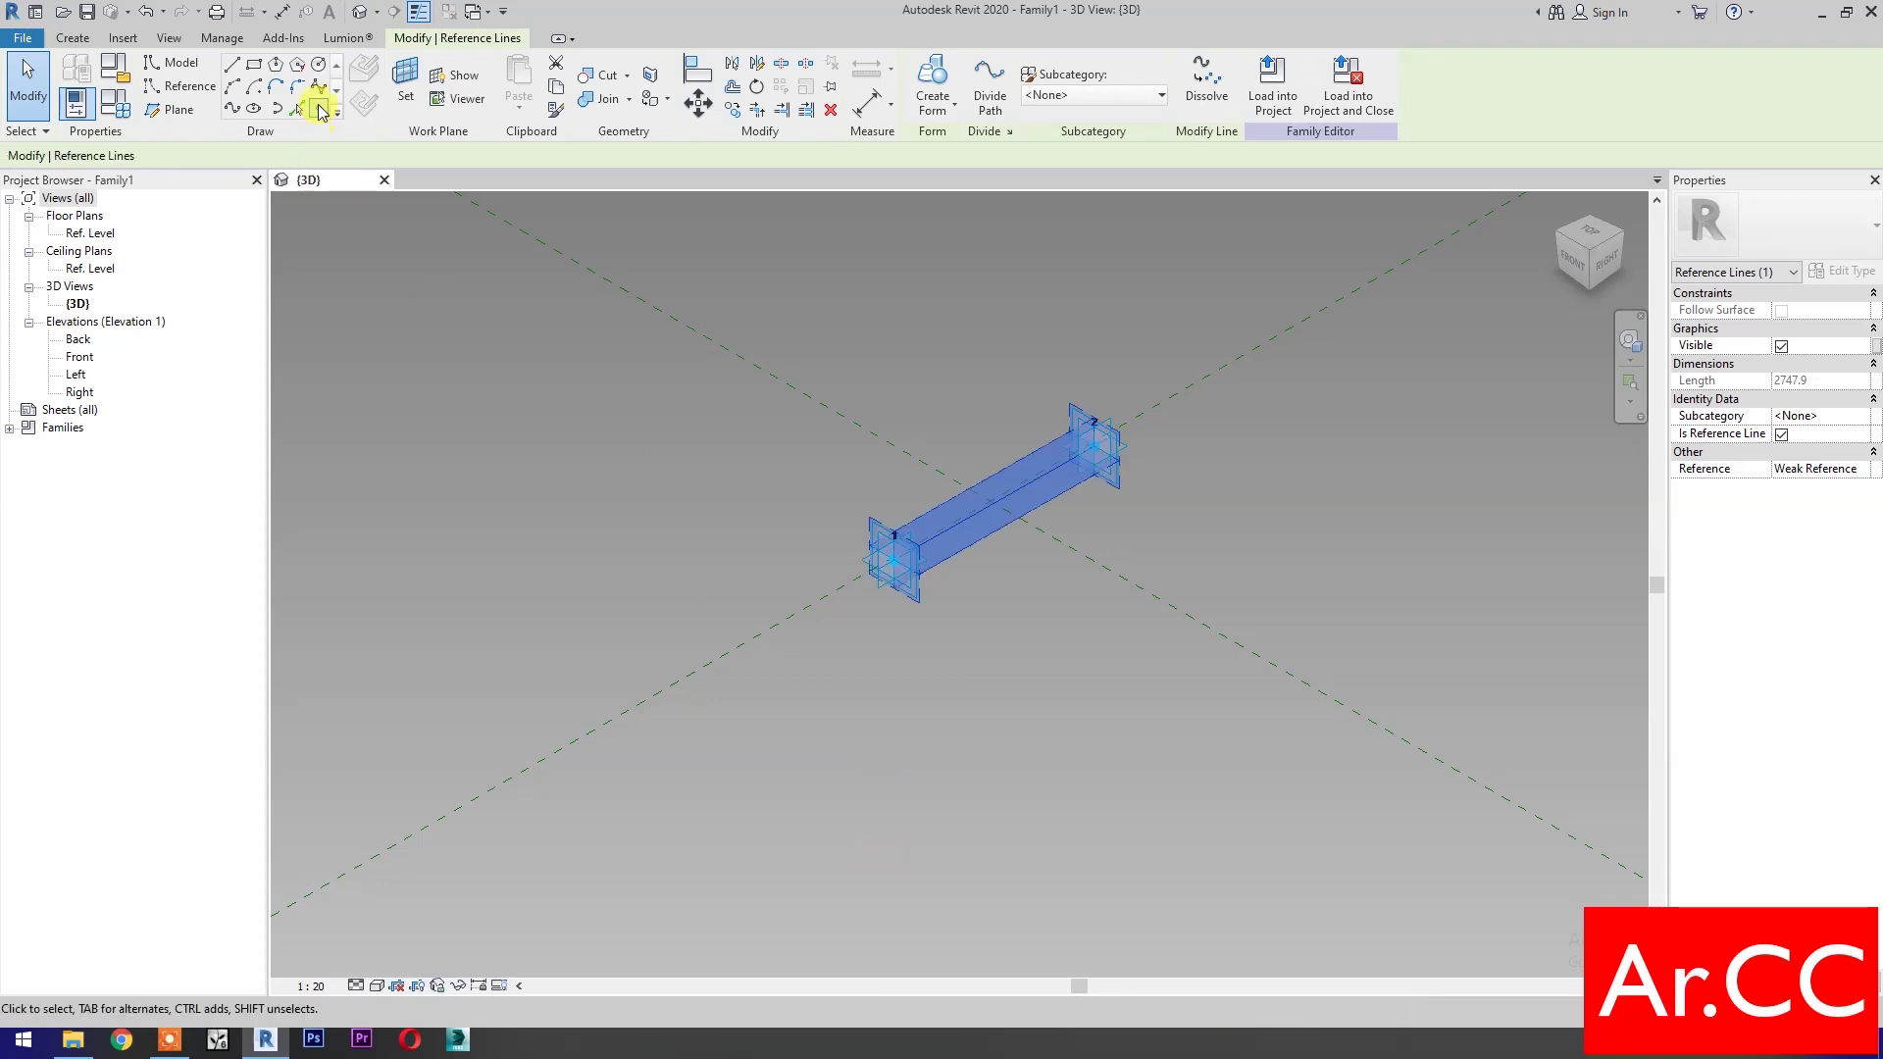
Place a reference point at the middle of the reference line between the two adaptive points
{"action": "left_click", "coordinate": [321, 110]}
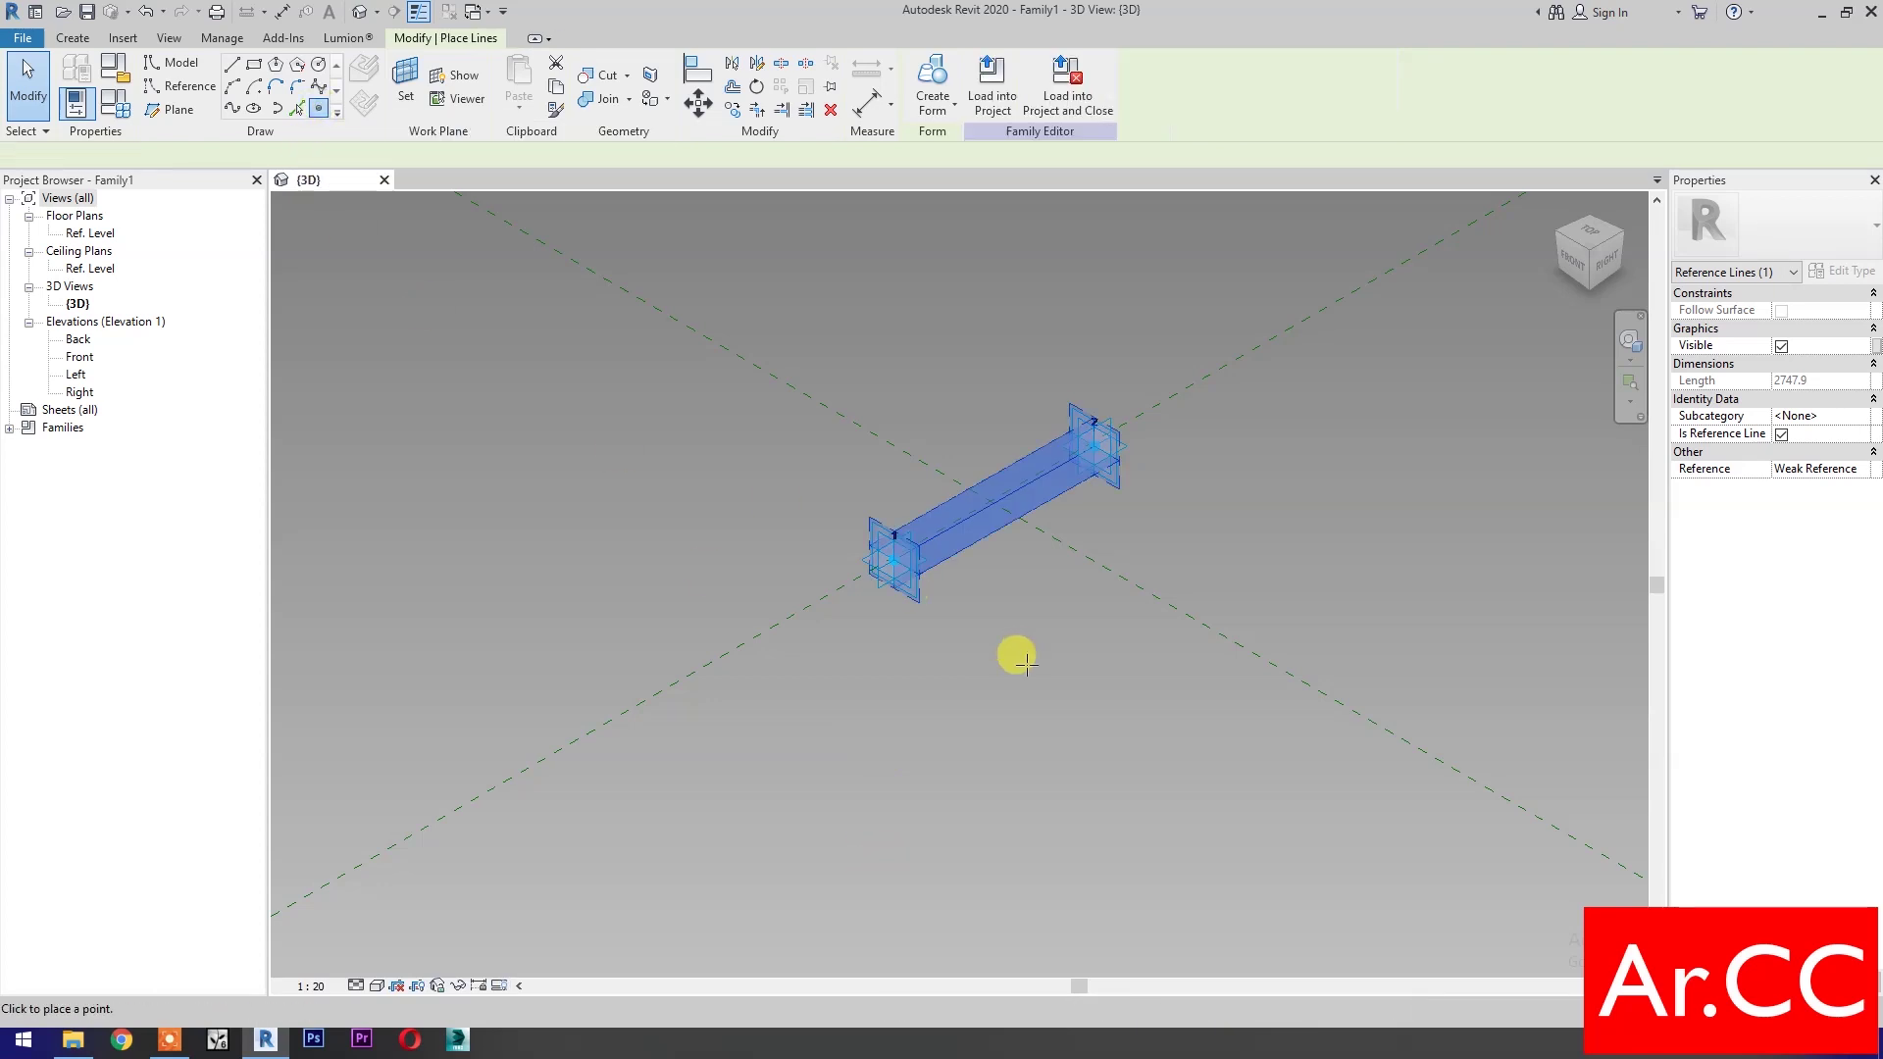
{"action": "left_click", "coordinate": [981, 482]}
{"action": "key", "text": "Escape"}
{"action": "scroll", "coordinate": [1014, 538], "scroll_direction": "up", "scroll_amount": 3}
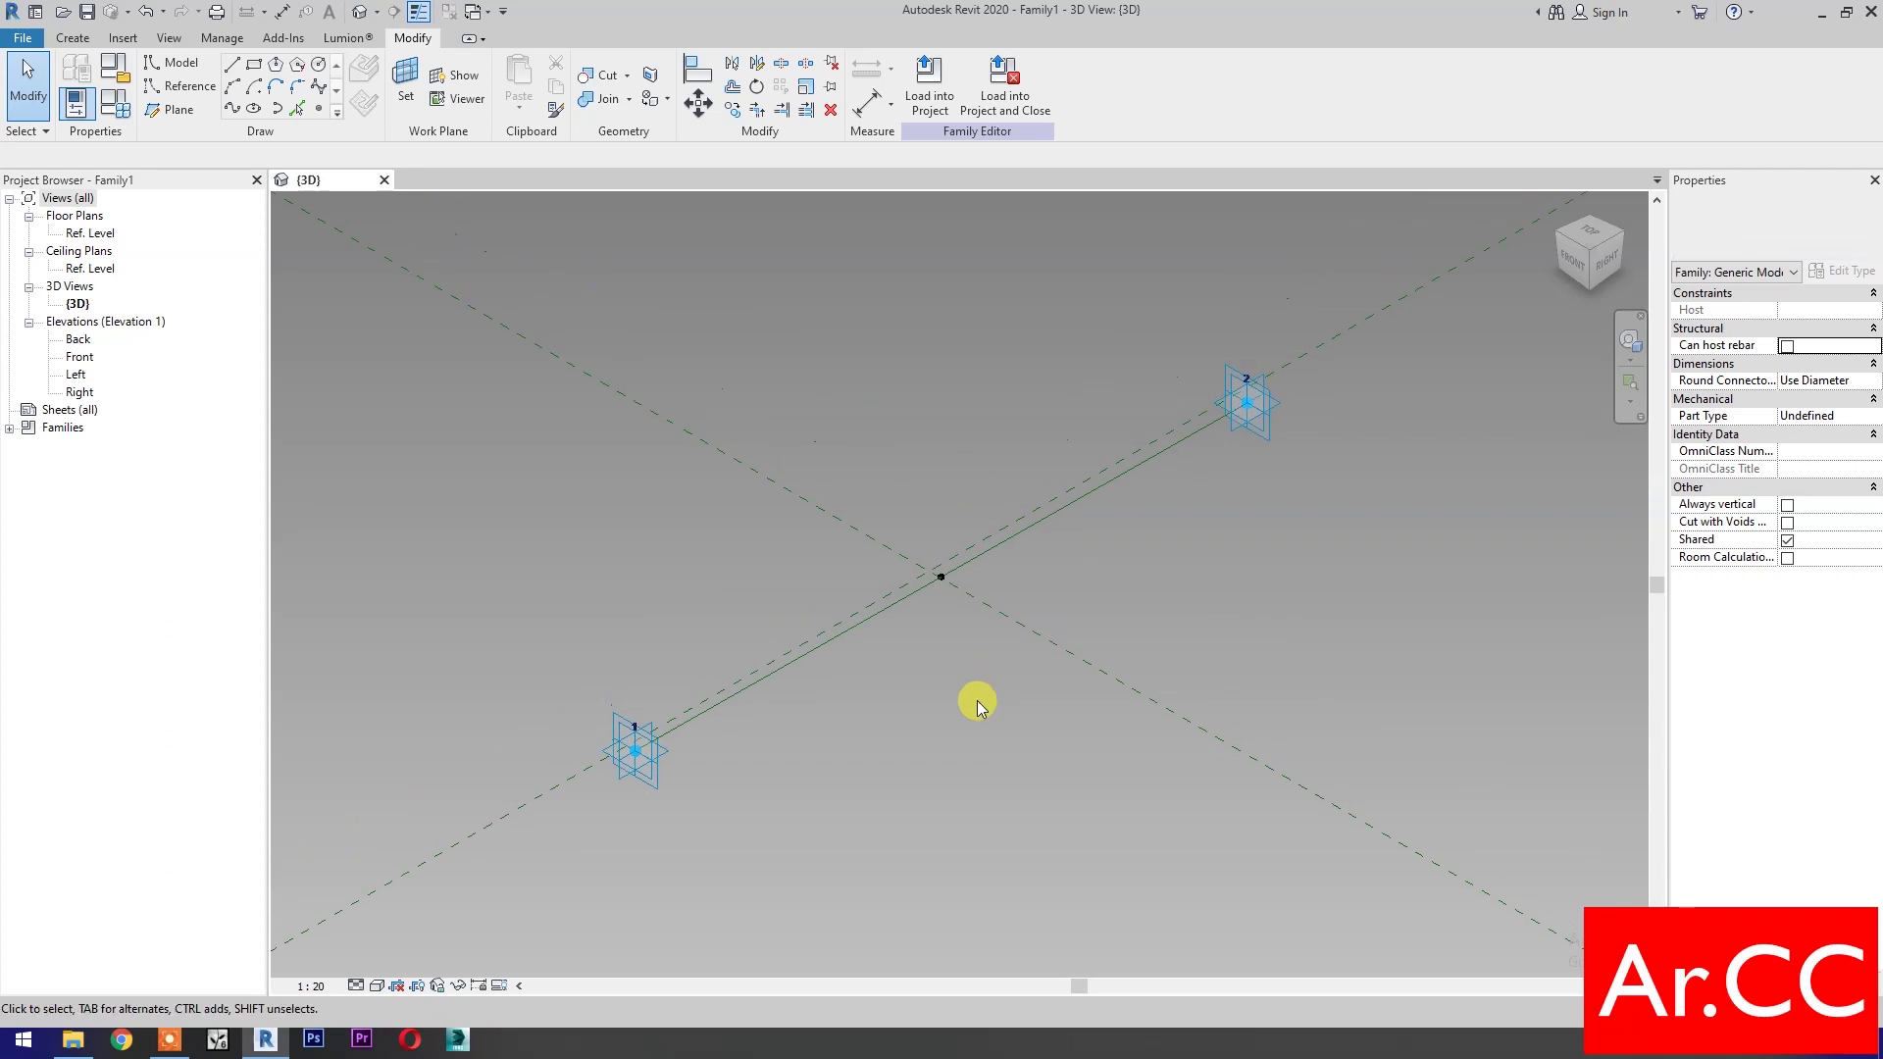
Draw a circle with a radius of about 480 mm on the middle point's perpendicular work plane and make it a reference line
{"action": "left_click", "coordinate": [321, 64]}
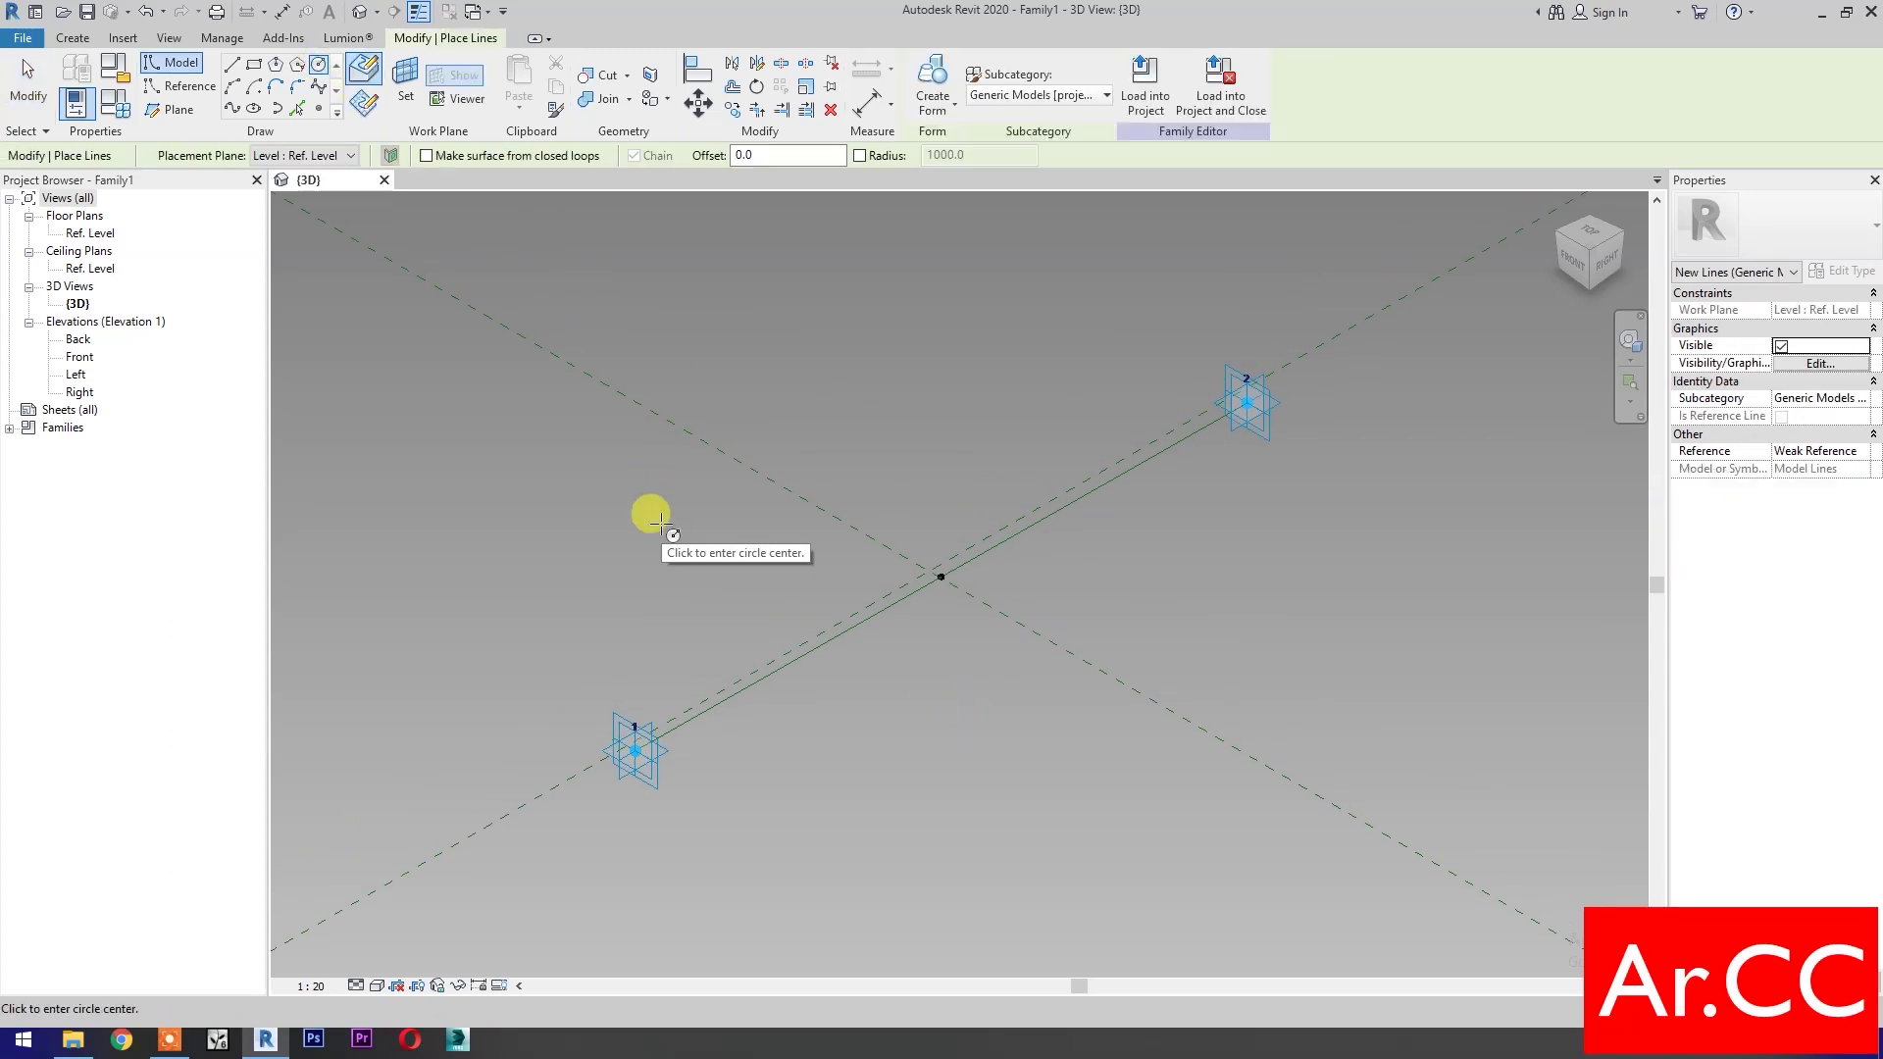
{"action": "left_click", "coordinate": [403, 78]}
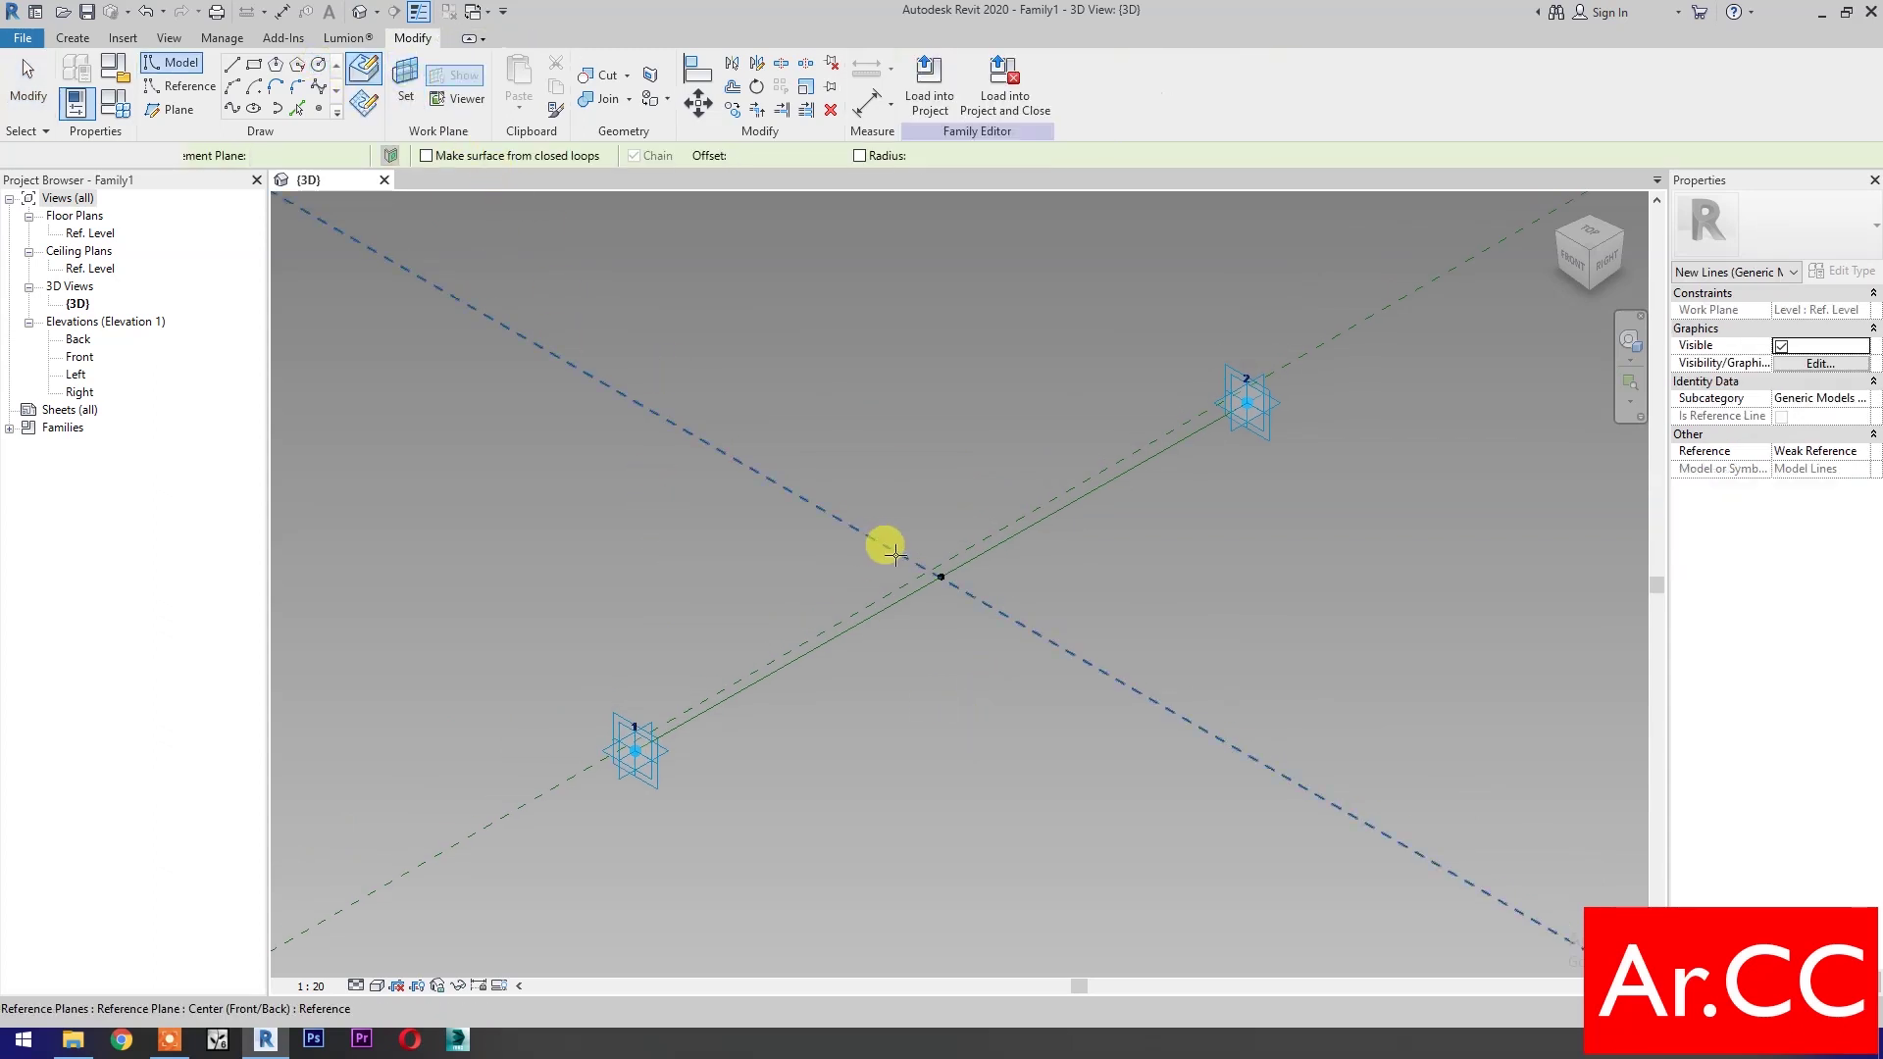
{"action": "left_click", "coordinate": [940, 579]}
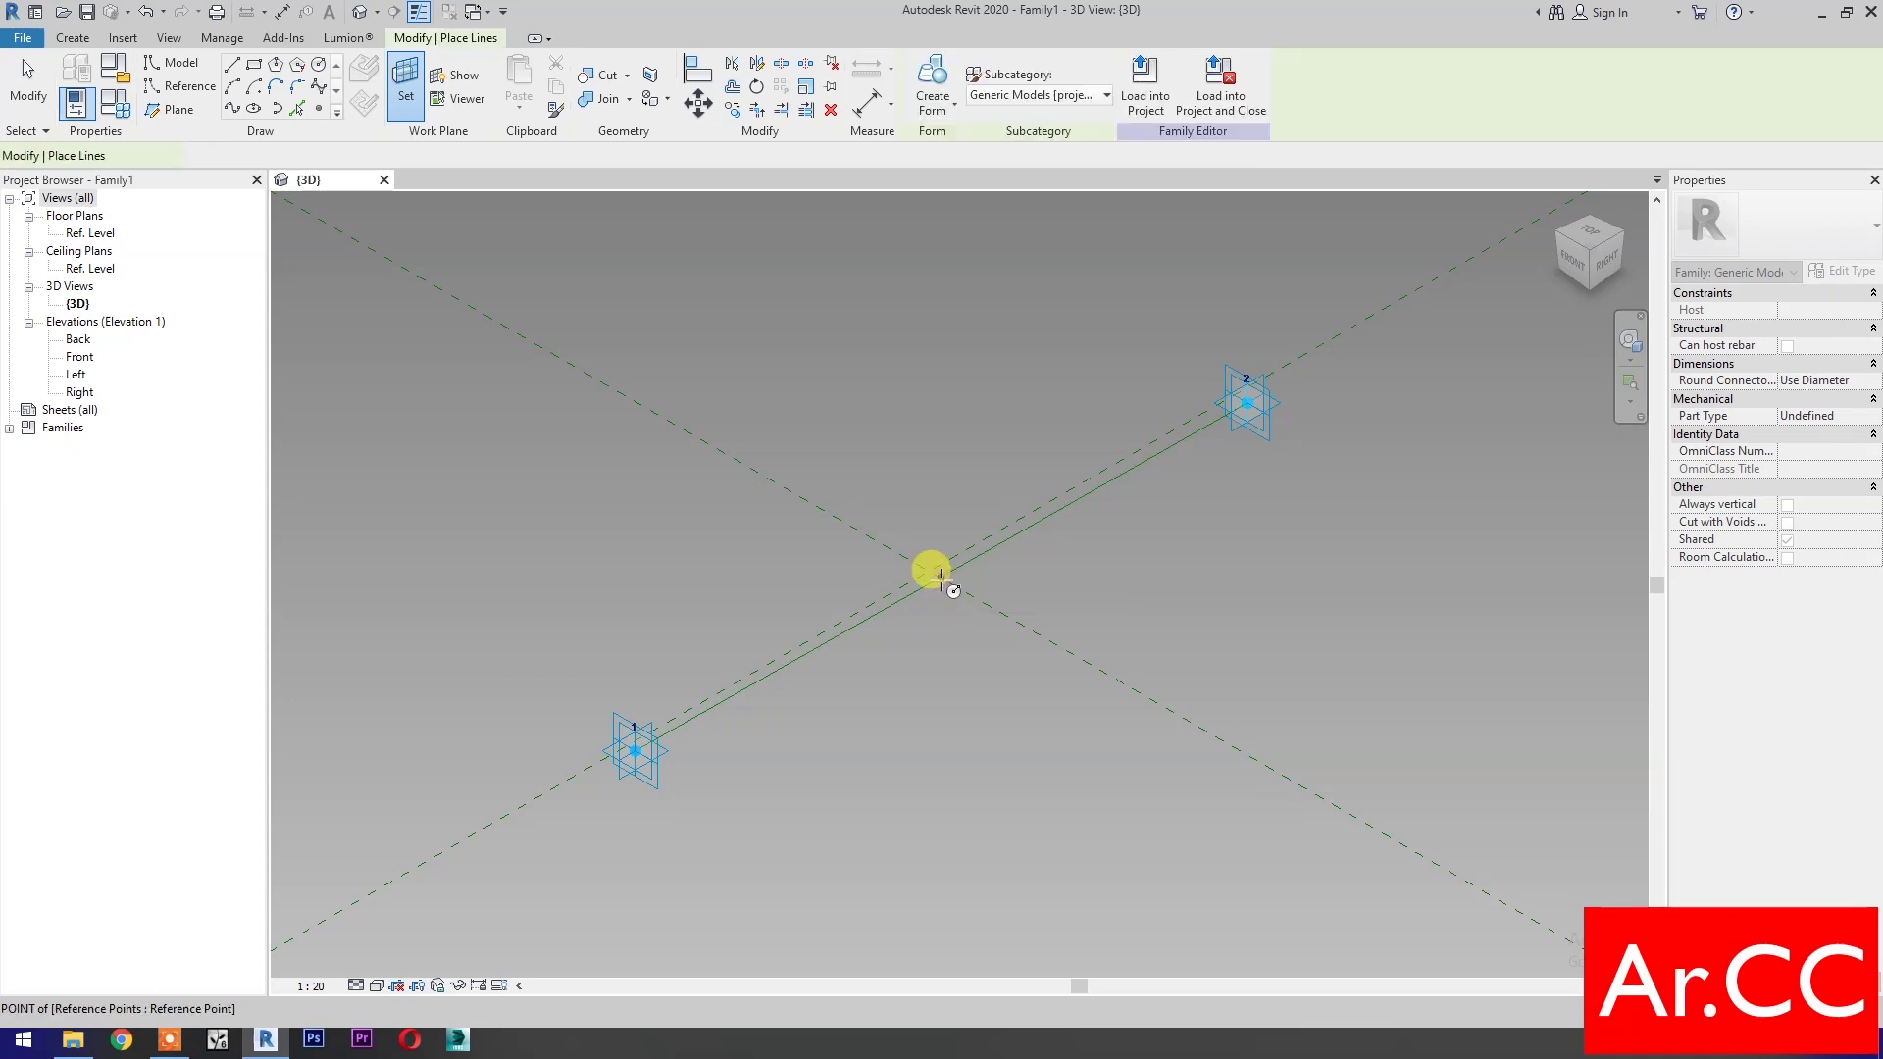
{"action": "left_click", "coordinate": [933, 574]}
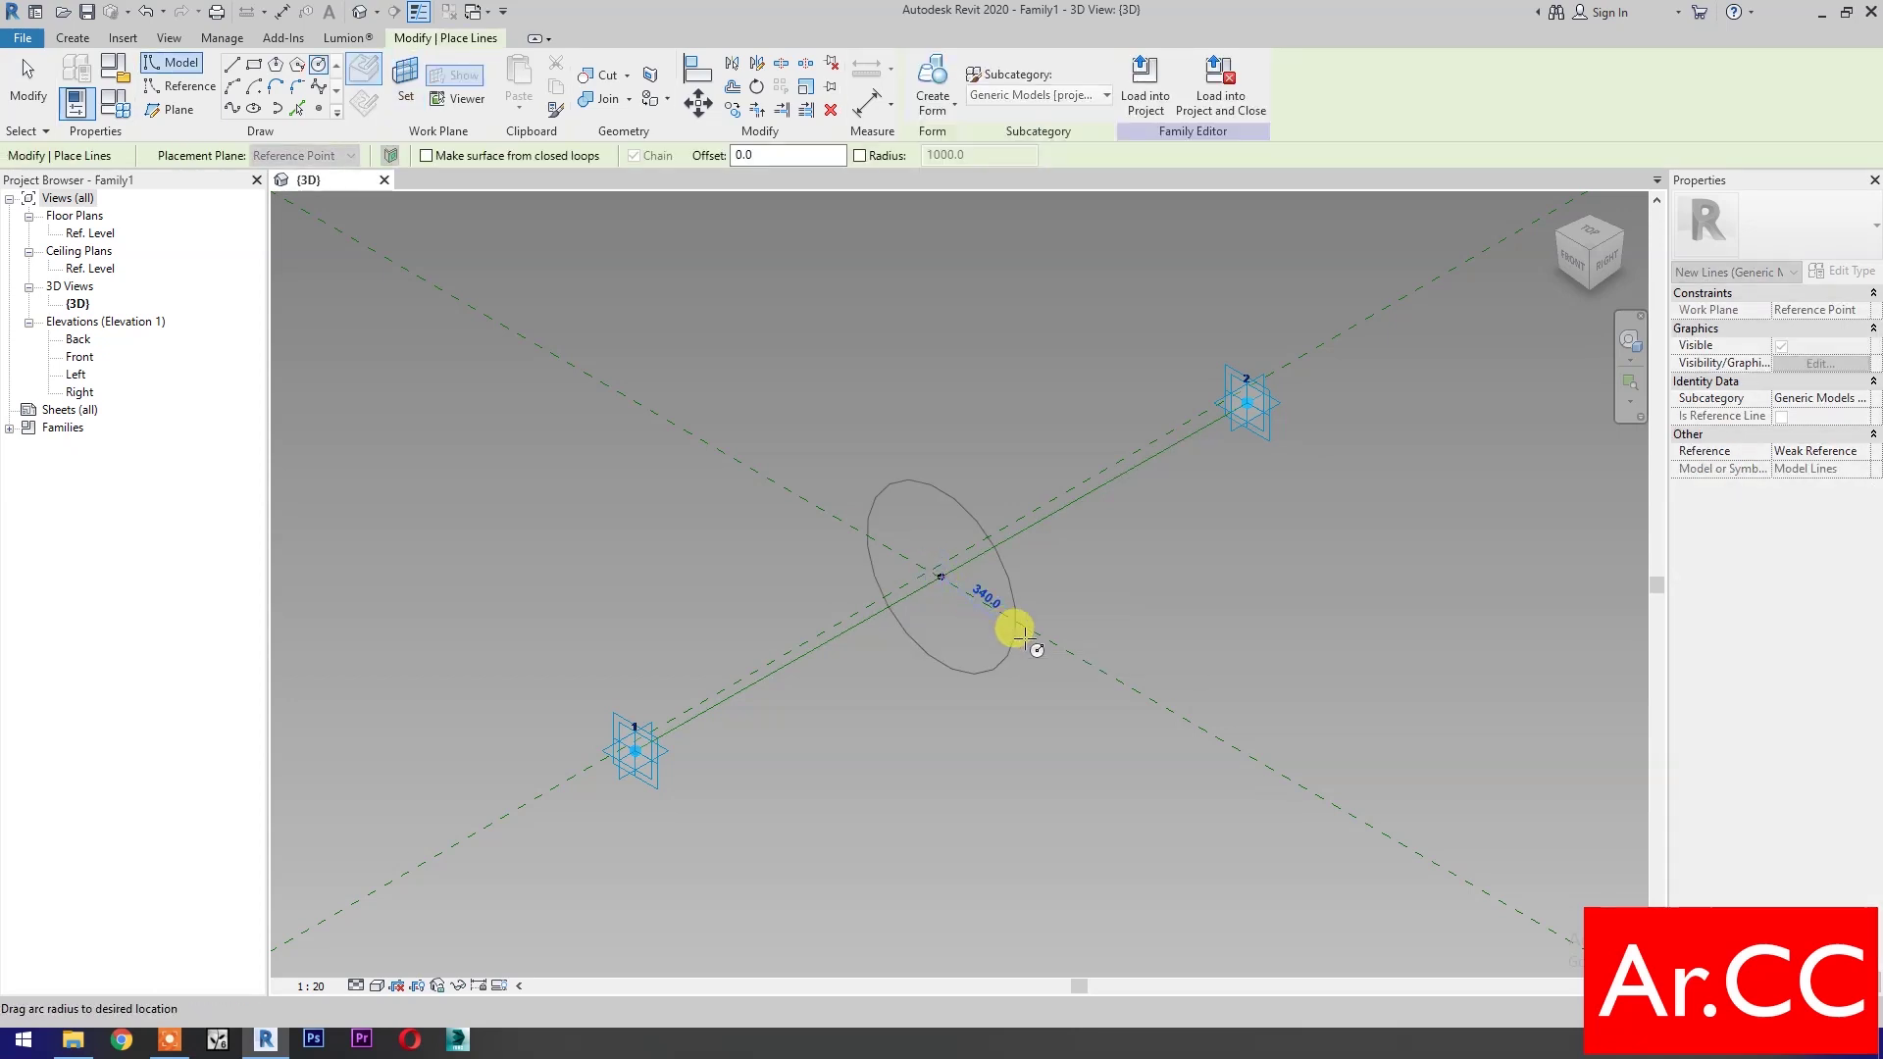
{"action": "left_click", "coordinate": [1041, 685]}
{"action": "key", "text": "Escape"}
{"action": "key", "text": "Escape"}
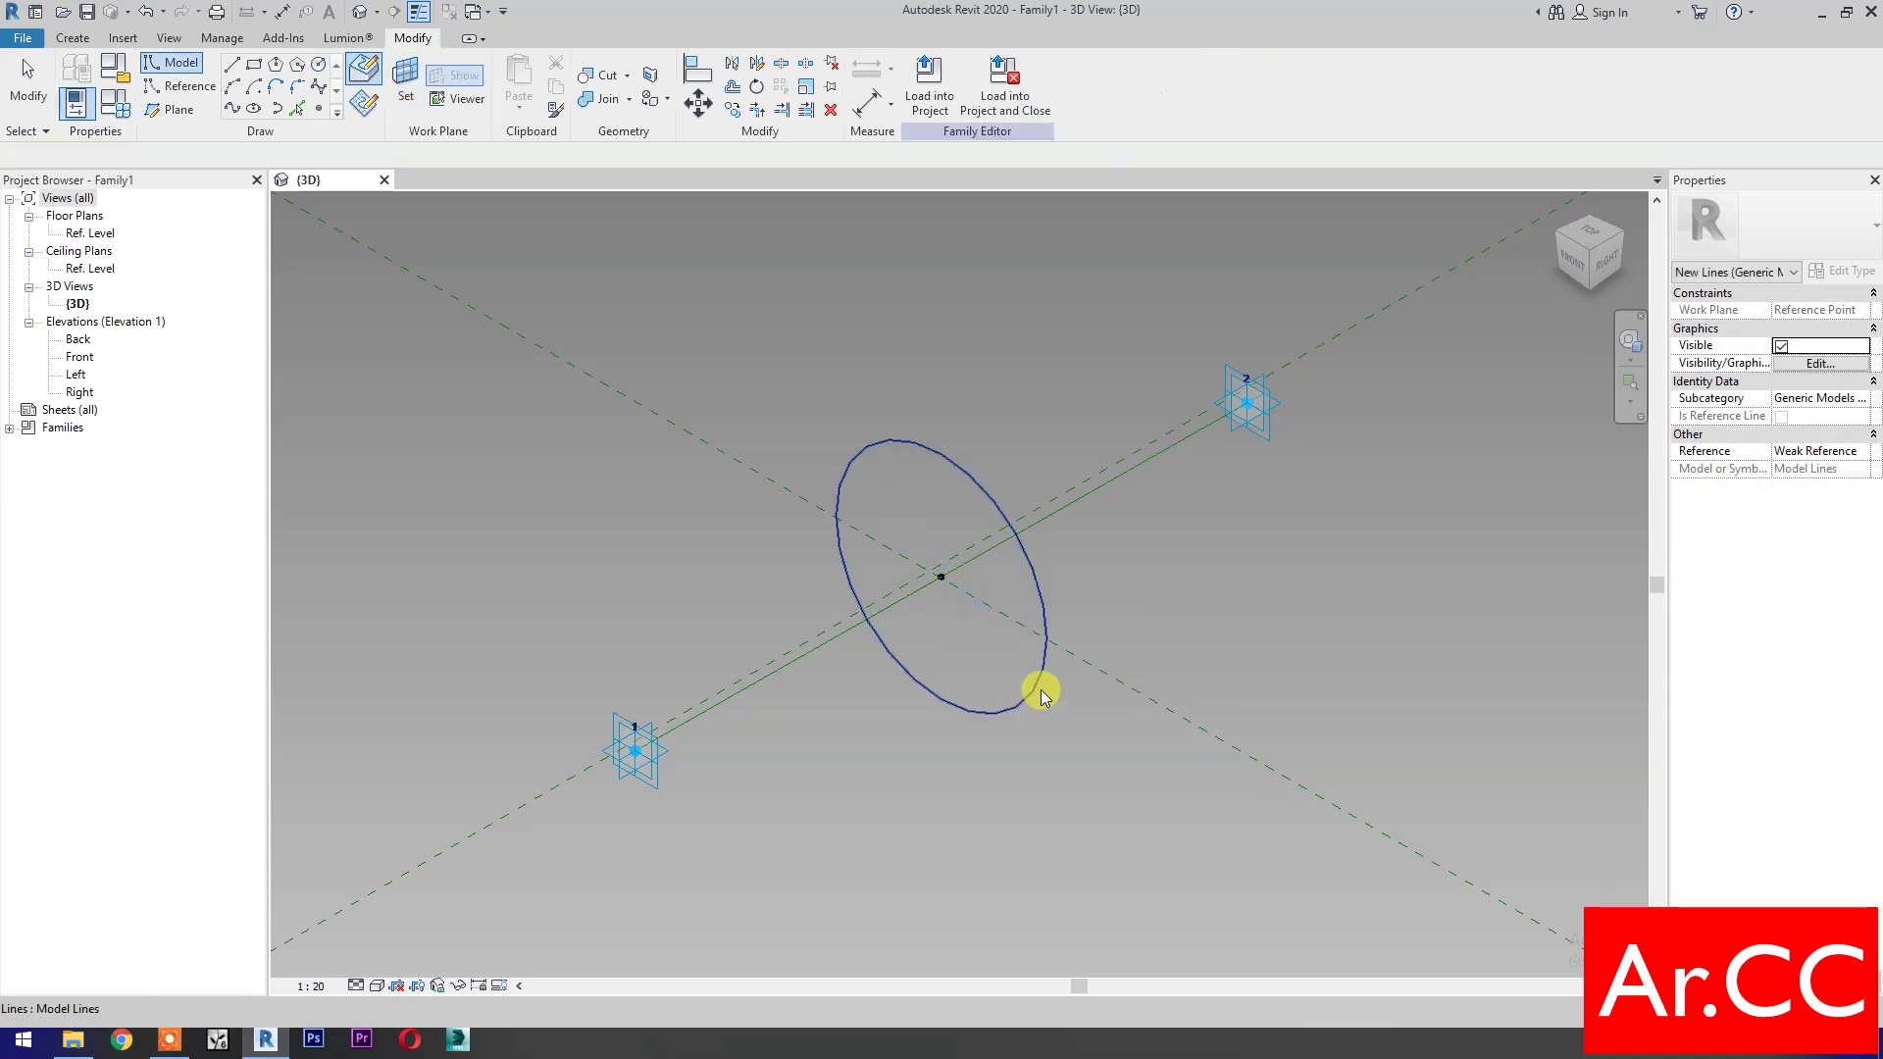
{"action": "left_click", "coordinate": [1040, 699]}
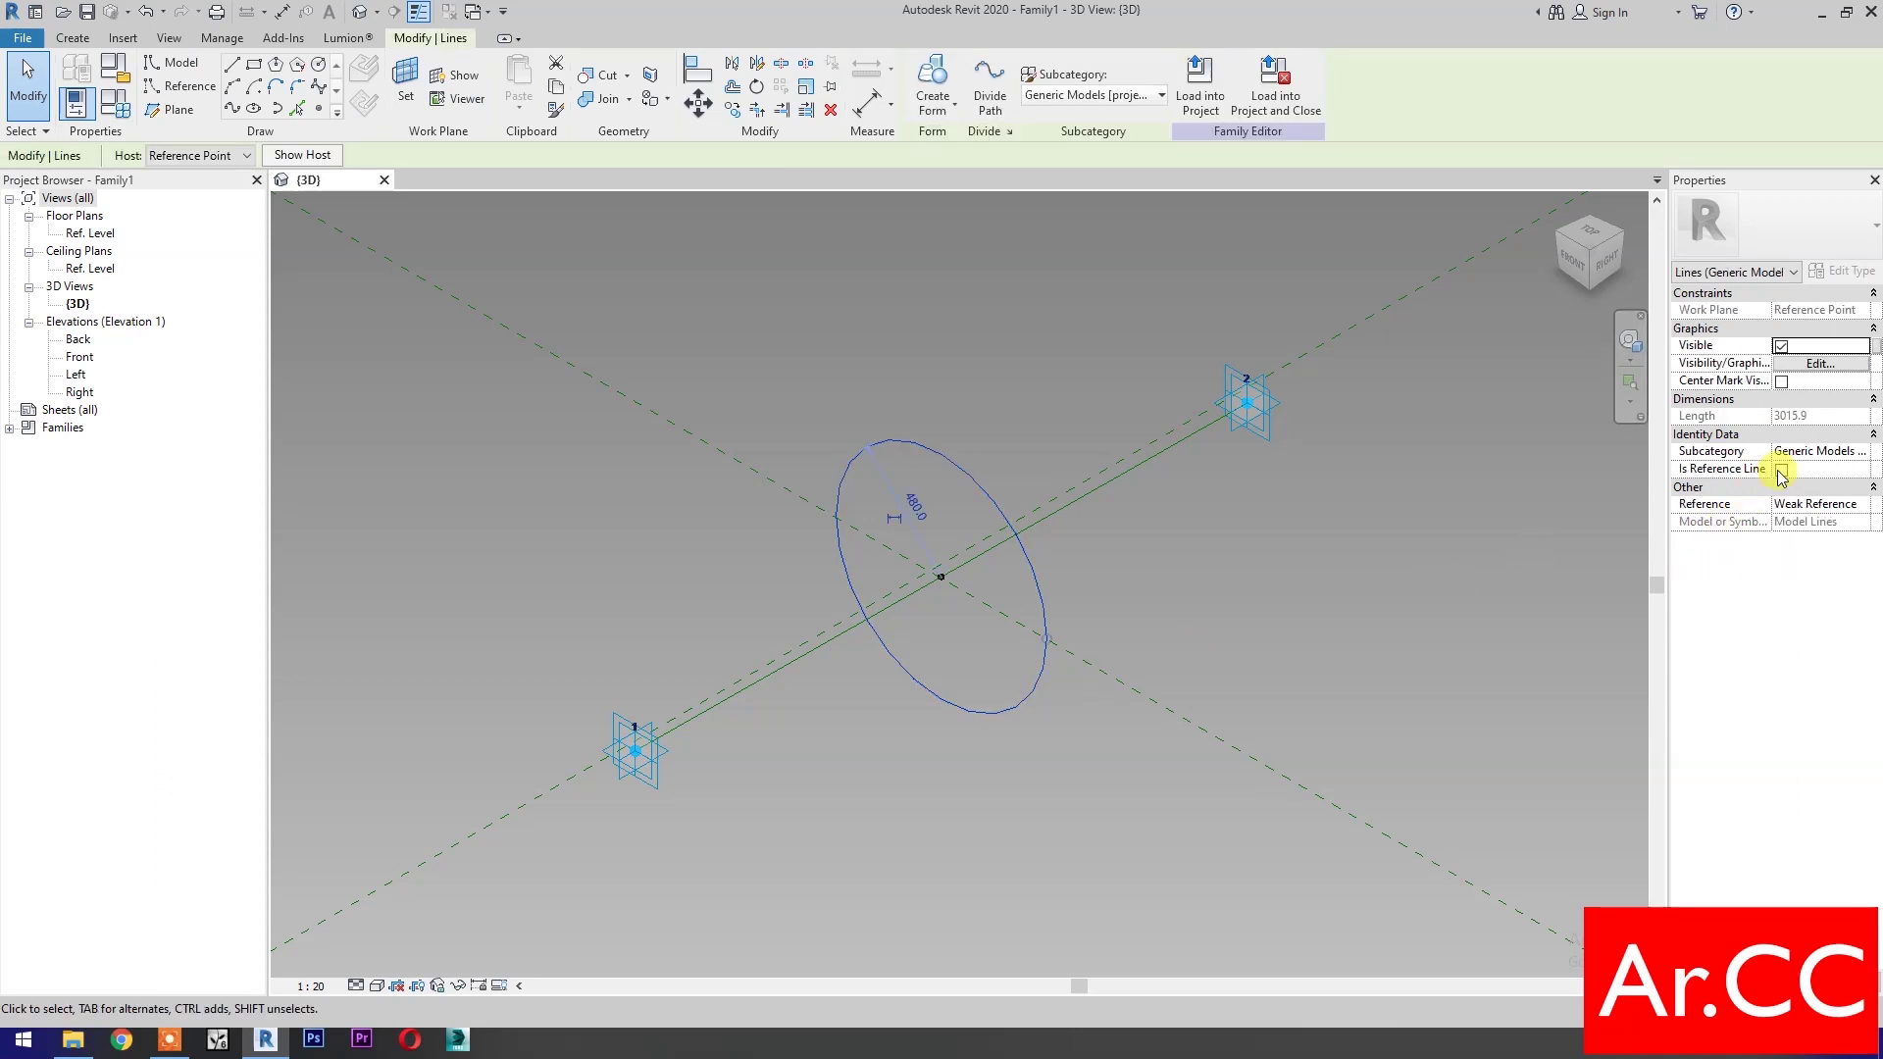
{"action": "left_click", "coordinate": [1037, 761]}
Place two reference points on the circle at opposite ends of its horizontal diameter
{"action": "key", "text": "l"}
{"action": "key", "text": "i"}
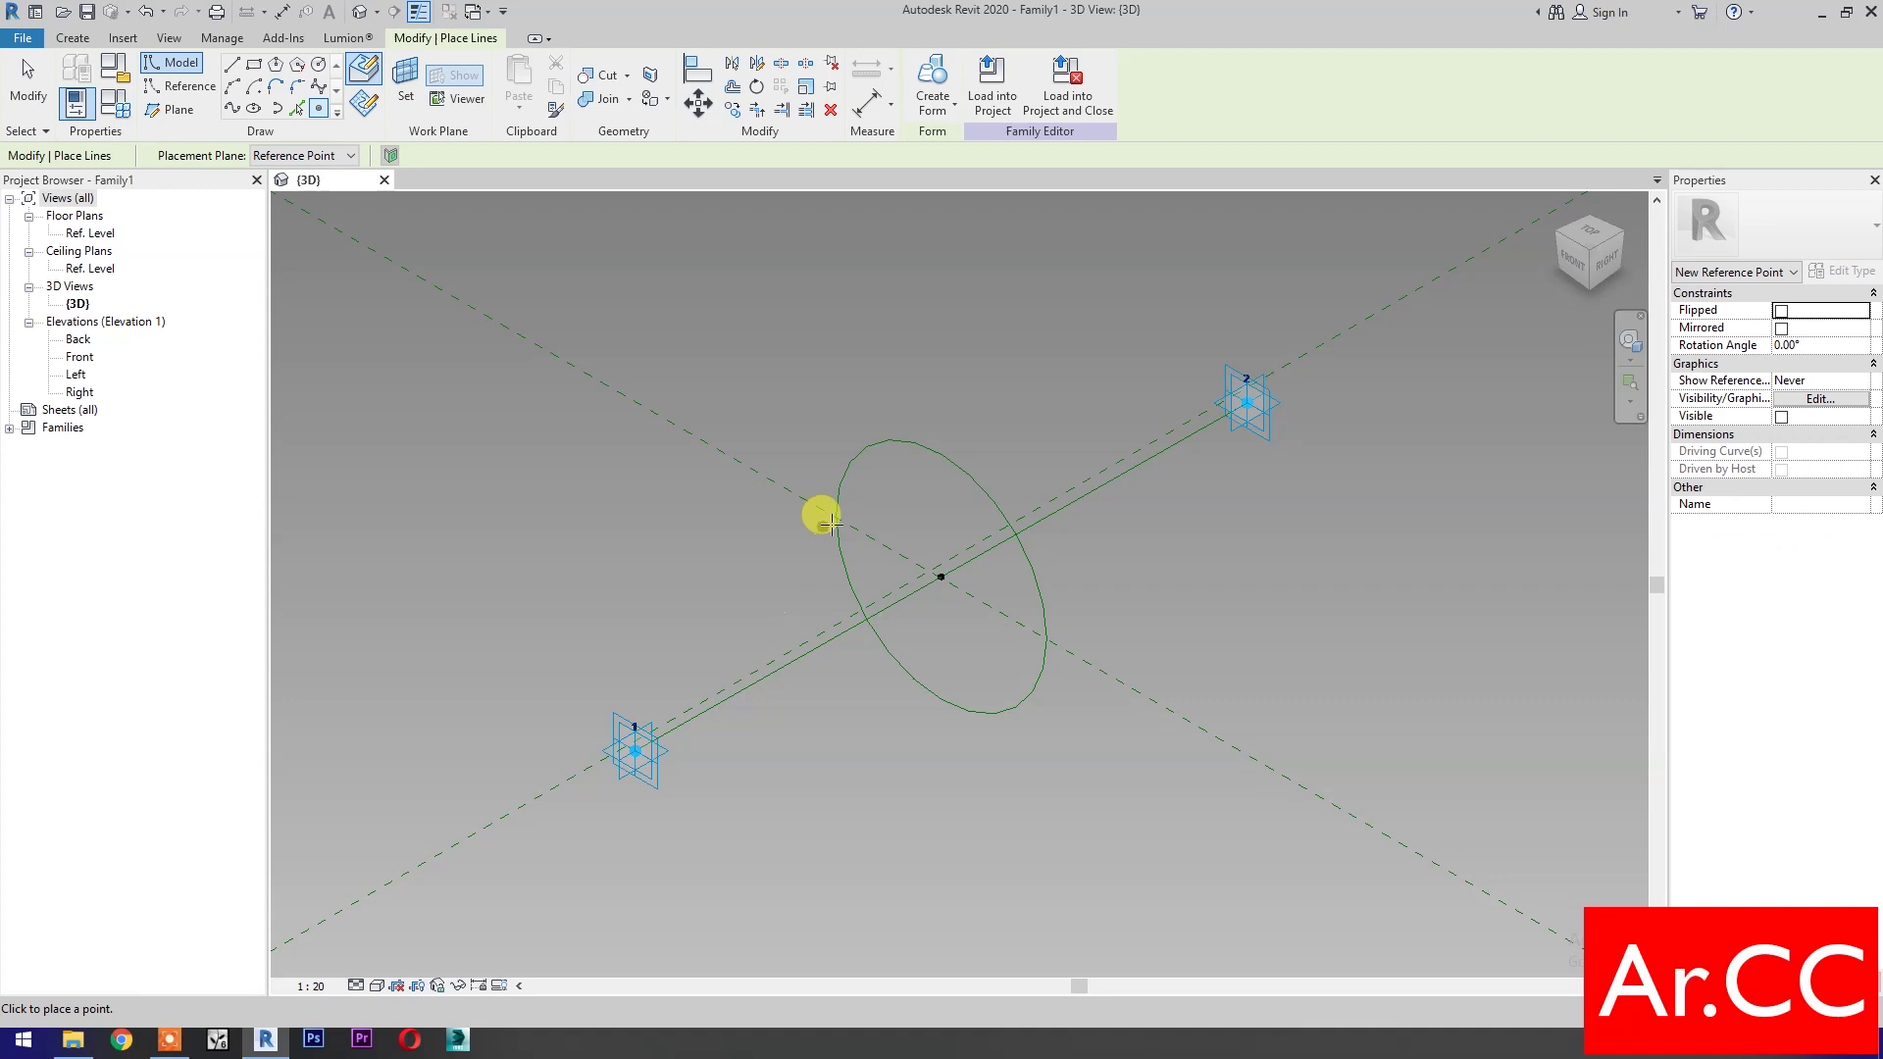
{"action": "left_click", "coordinate": [833, 509]}
{"action": "left_click", "coordinate": [1044, 638]}
{"action": "key", "text": "Escape"}
Connect the circle's two points with a spline through points and make it a reference line
{"action": "left_click", "coordinate": [835, 517]}
{"action": "left_click", "coordinate": [1046, 639], "text": "ctrl"}
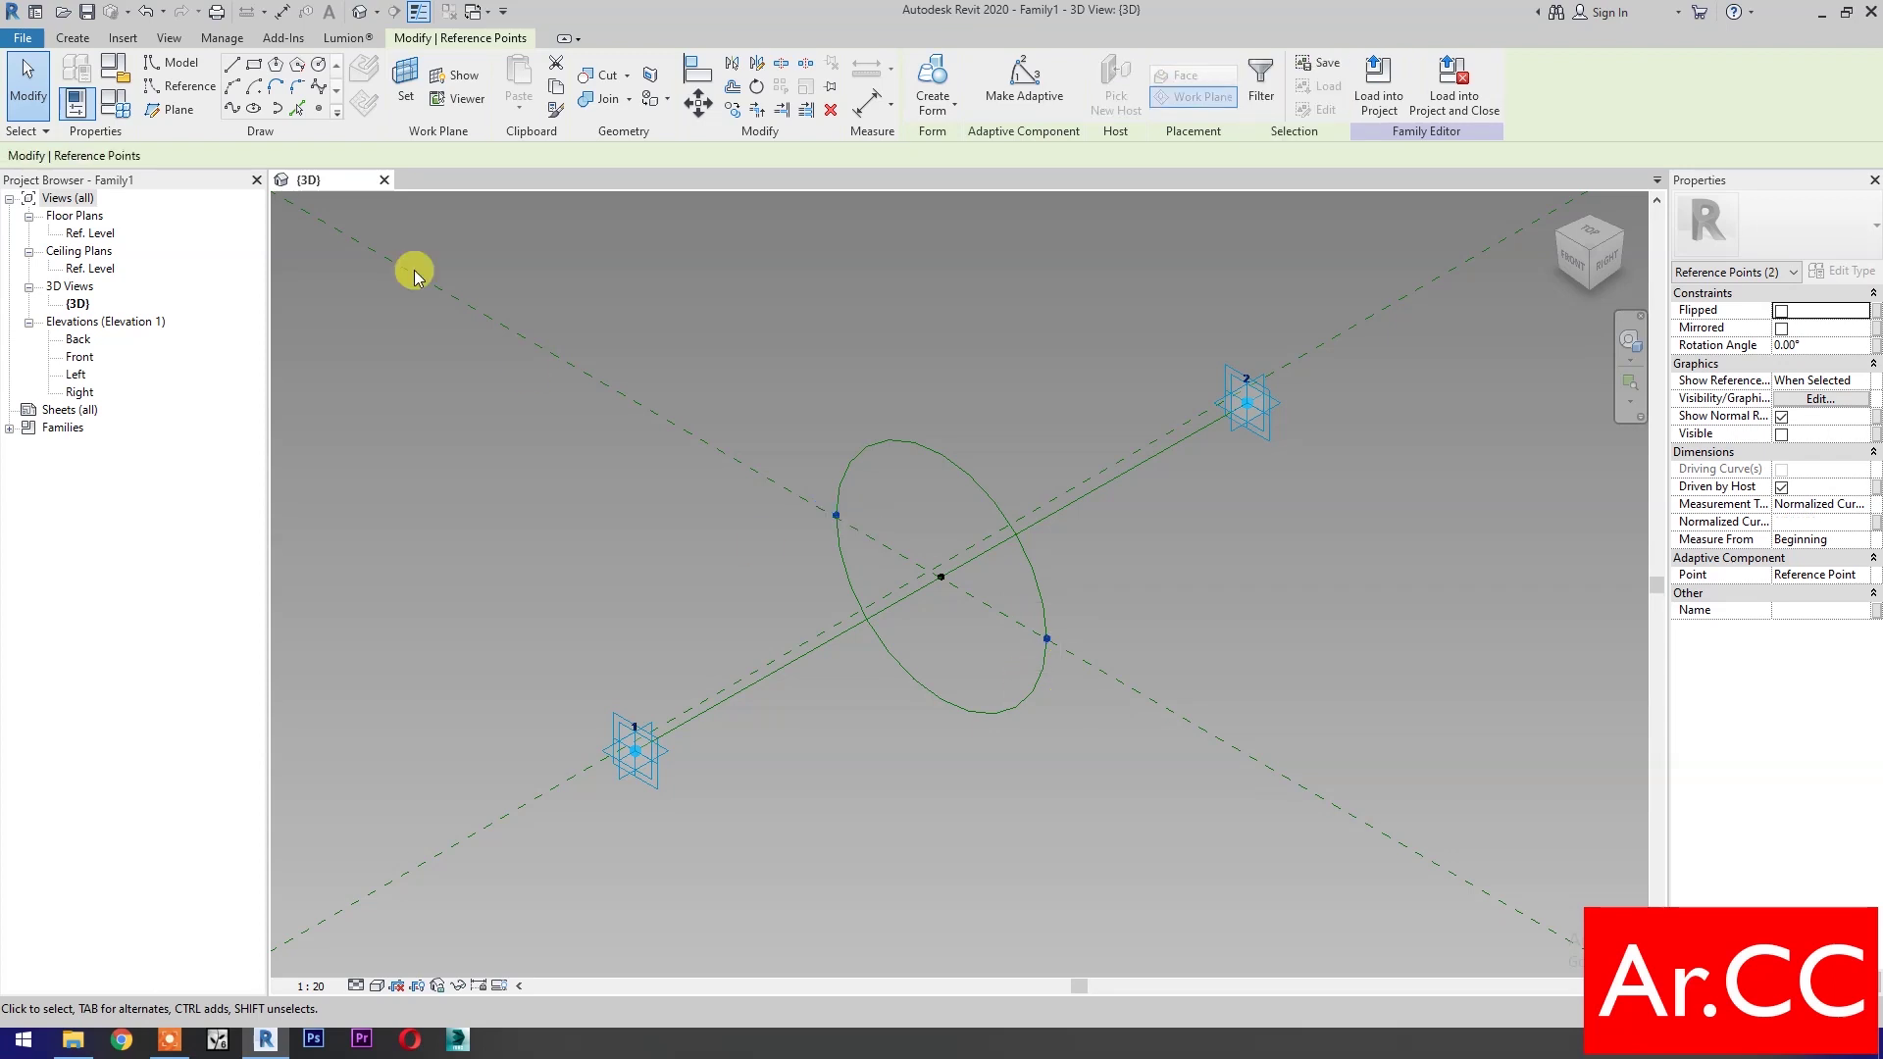
{"action": "key", "text": "s"}
{"action": "key", "text": "p"}
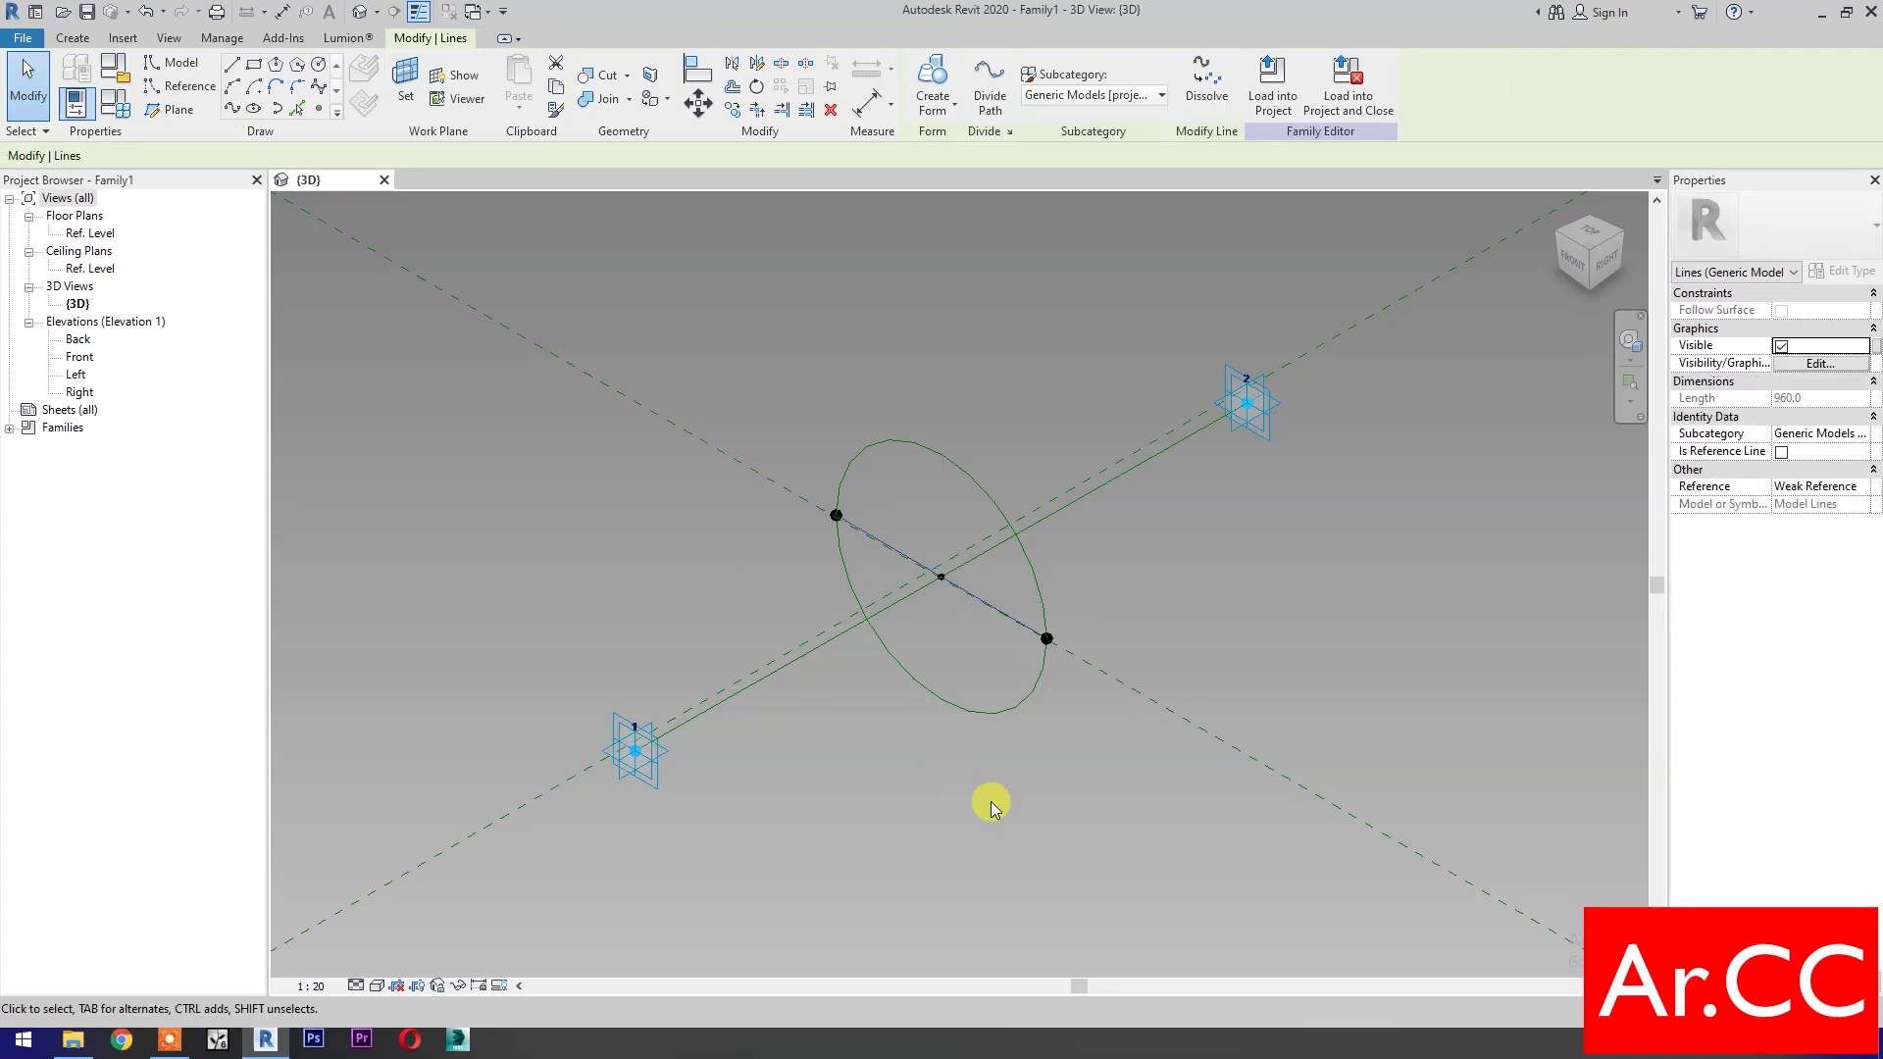
{"action": "left_click", "coordinate": [1782, 453]}
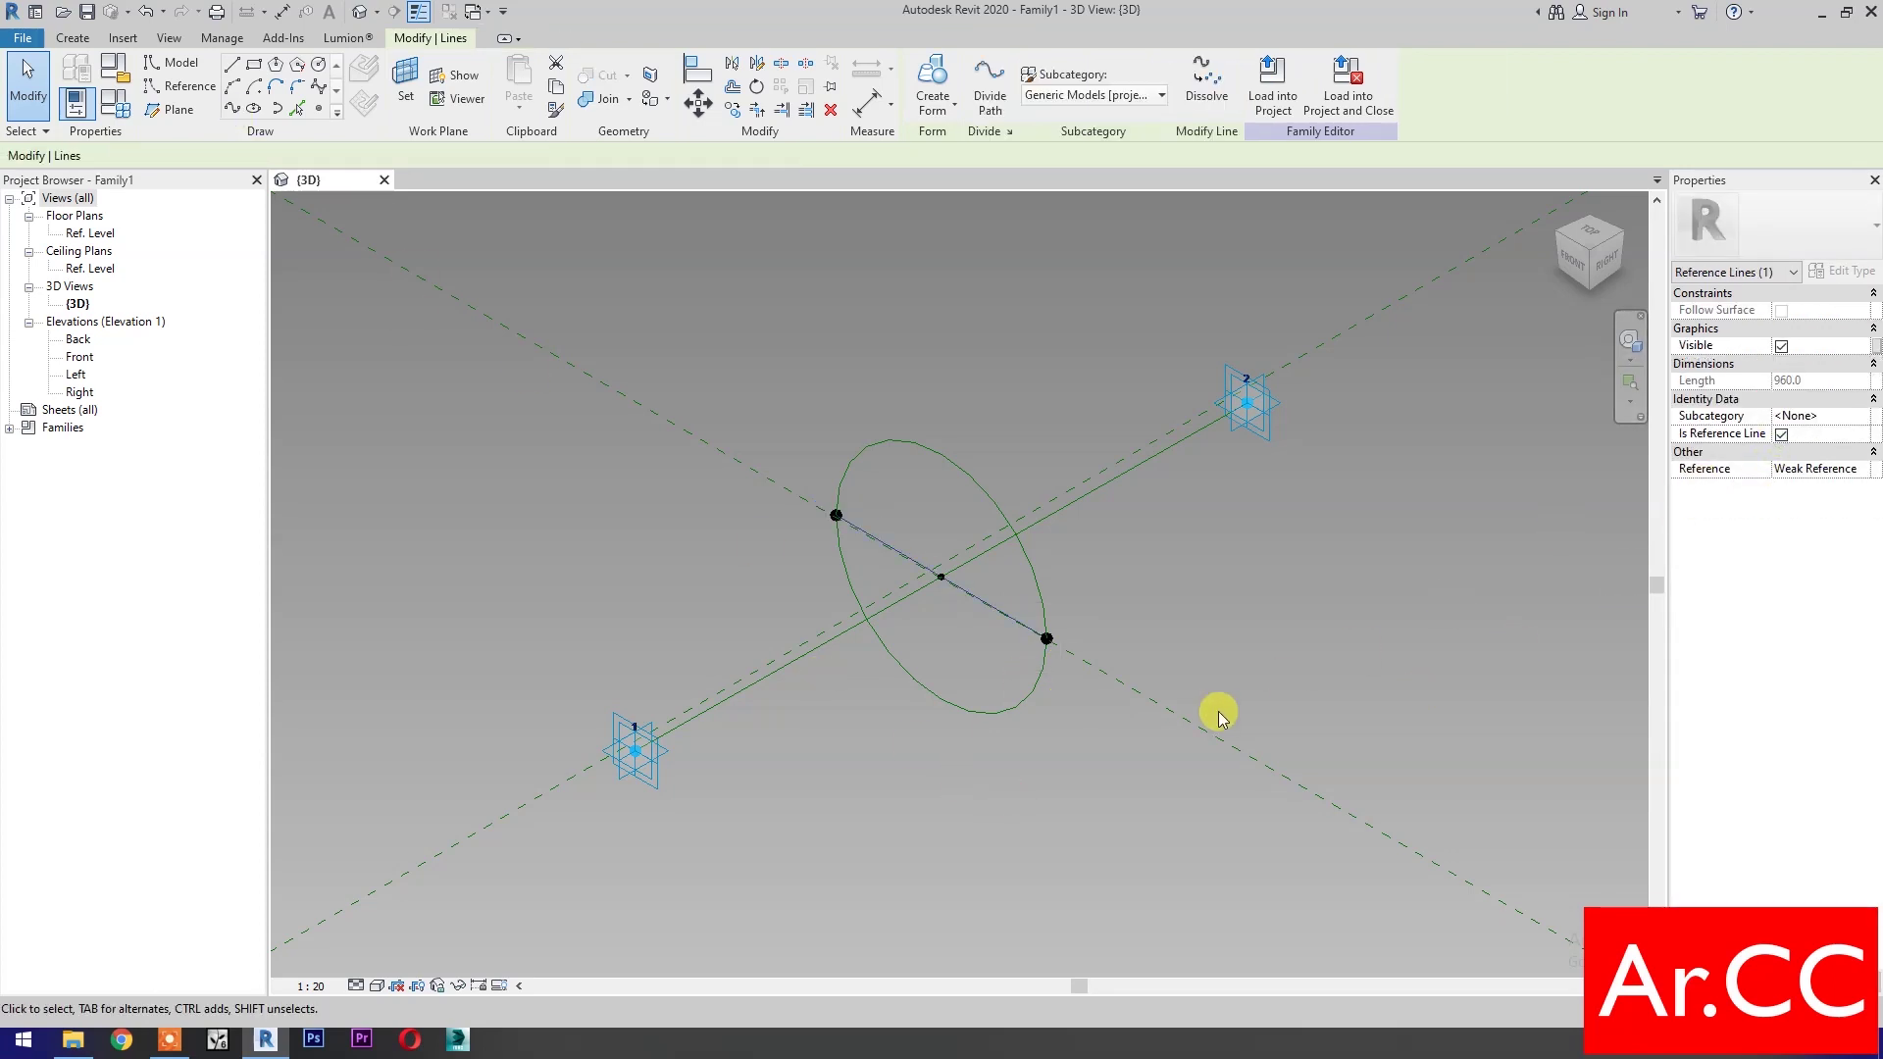
Add a diameter dimension to the reference circle
{"action": "key", "text": "d"}
{"action": "key", "text": "i"}
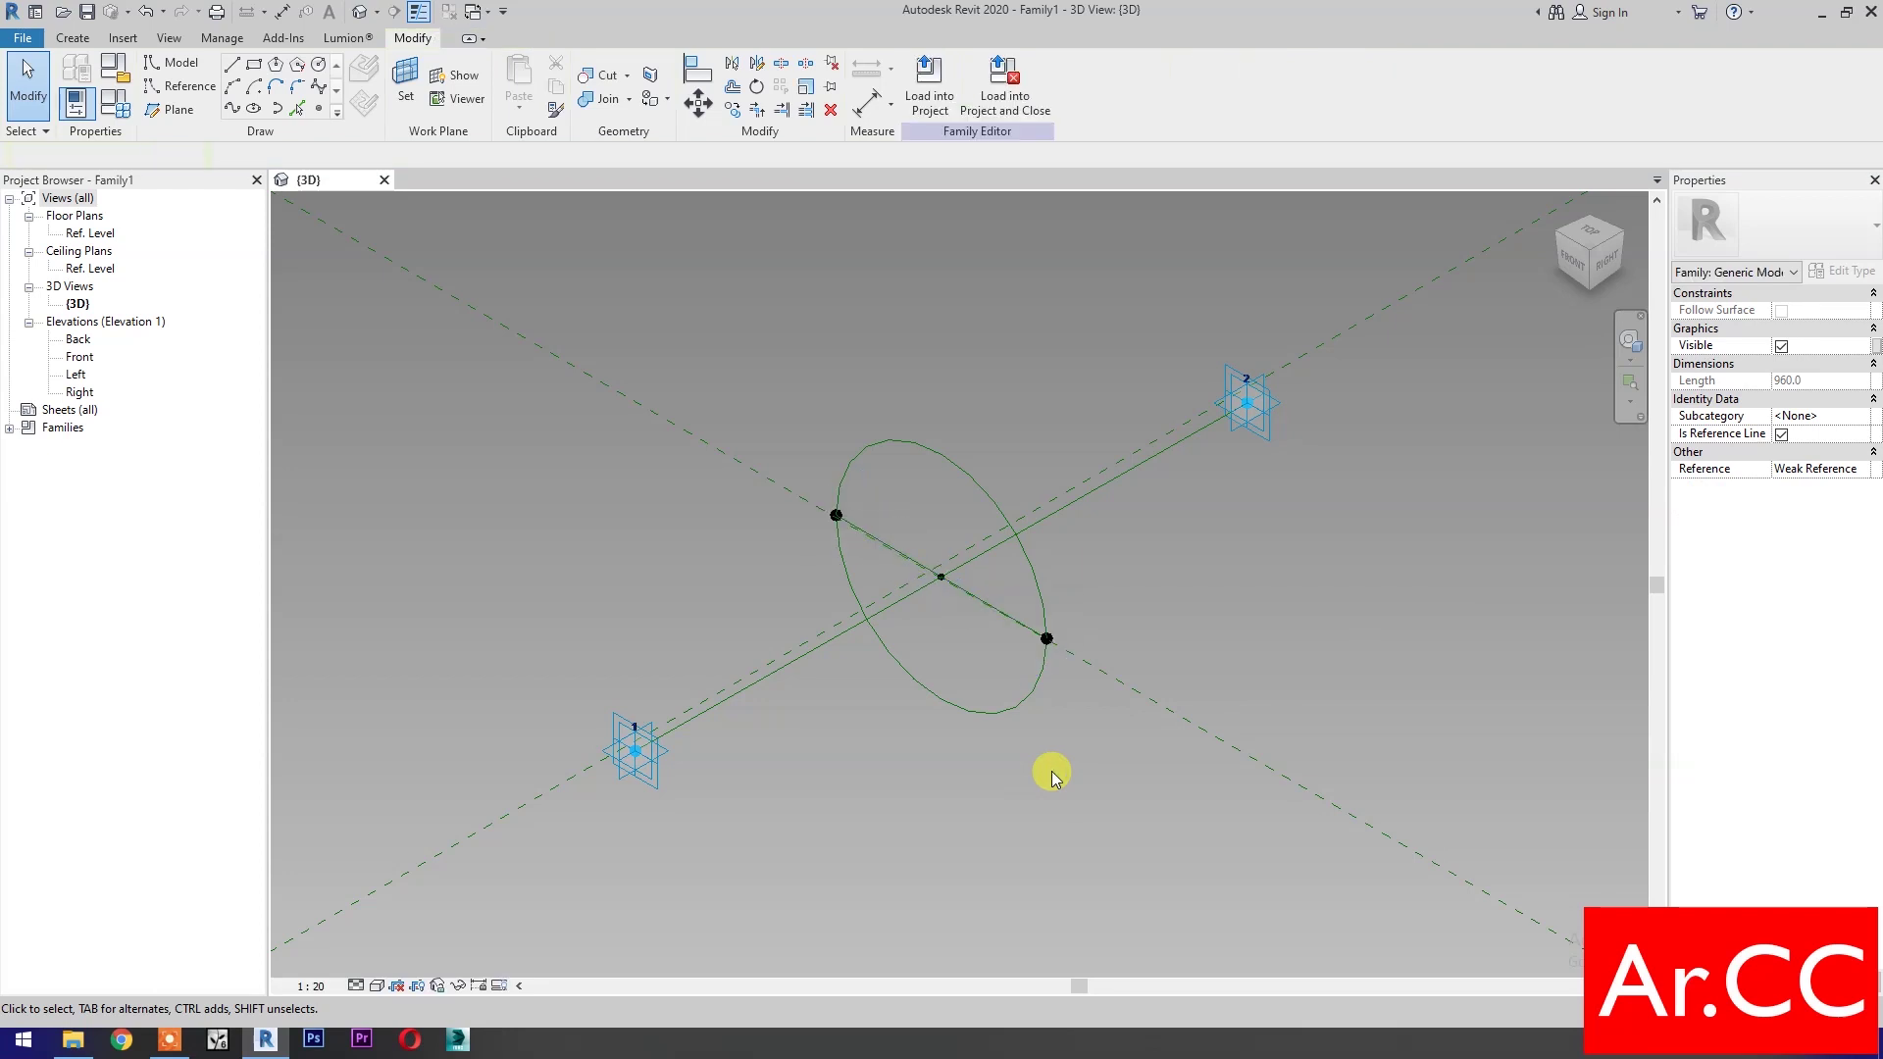
{"action": "left_click", "coordinate": [1063, 79]}
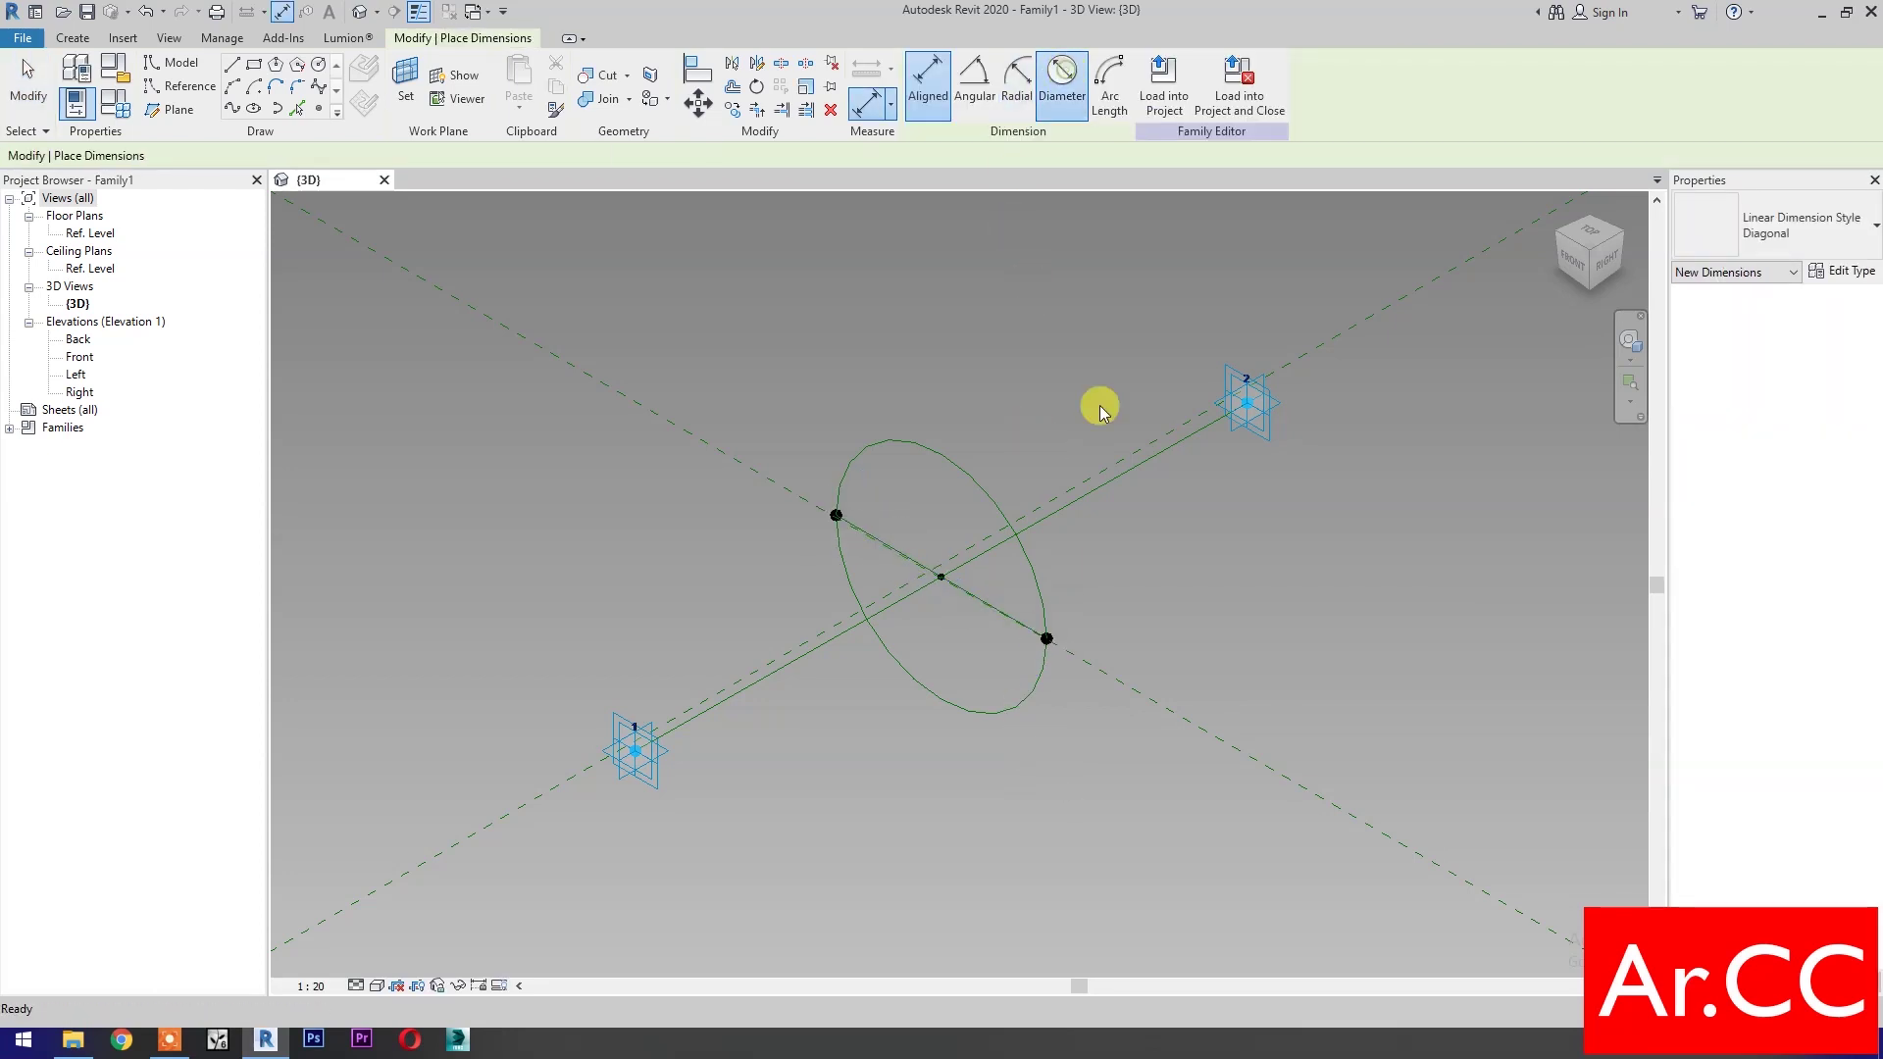
{"action": "left_click", "coordinate": [1033, 567]}
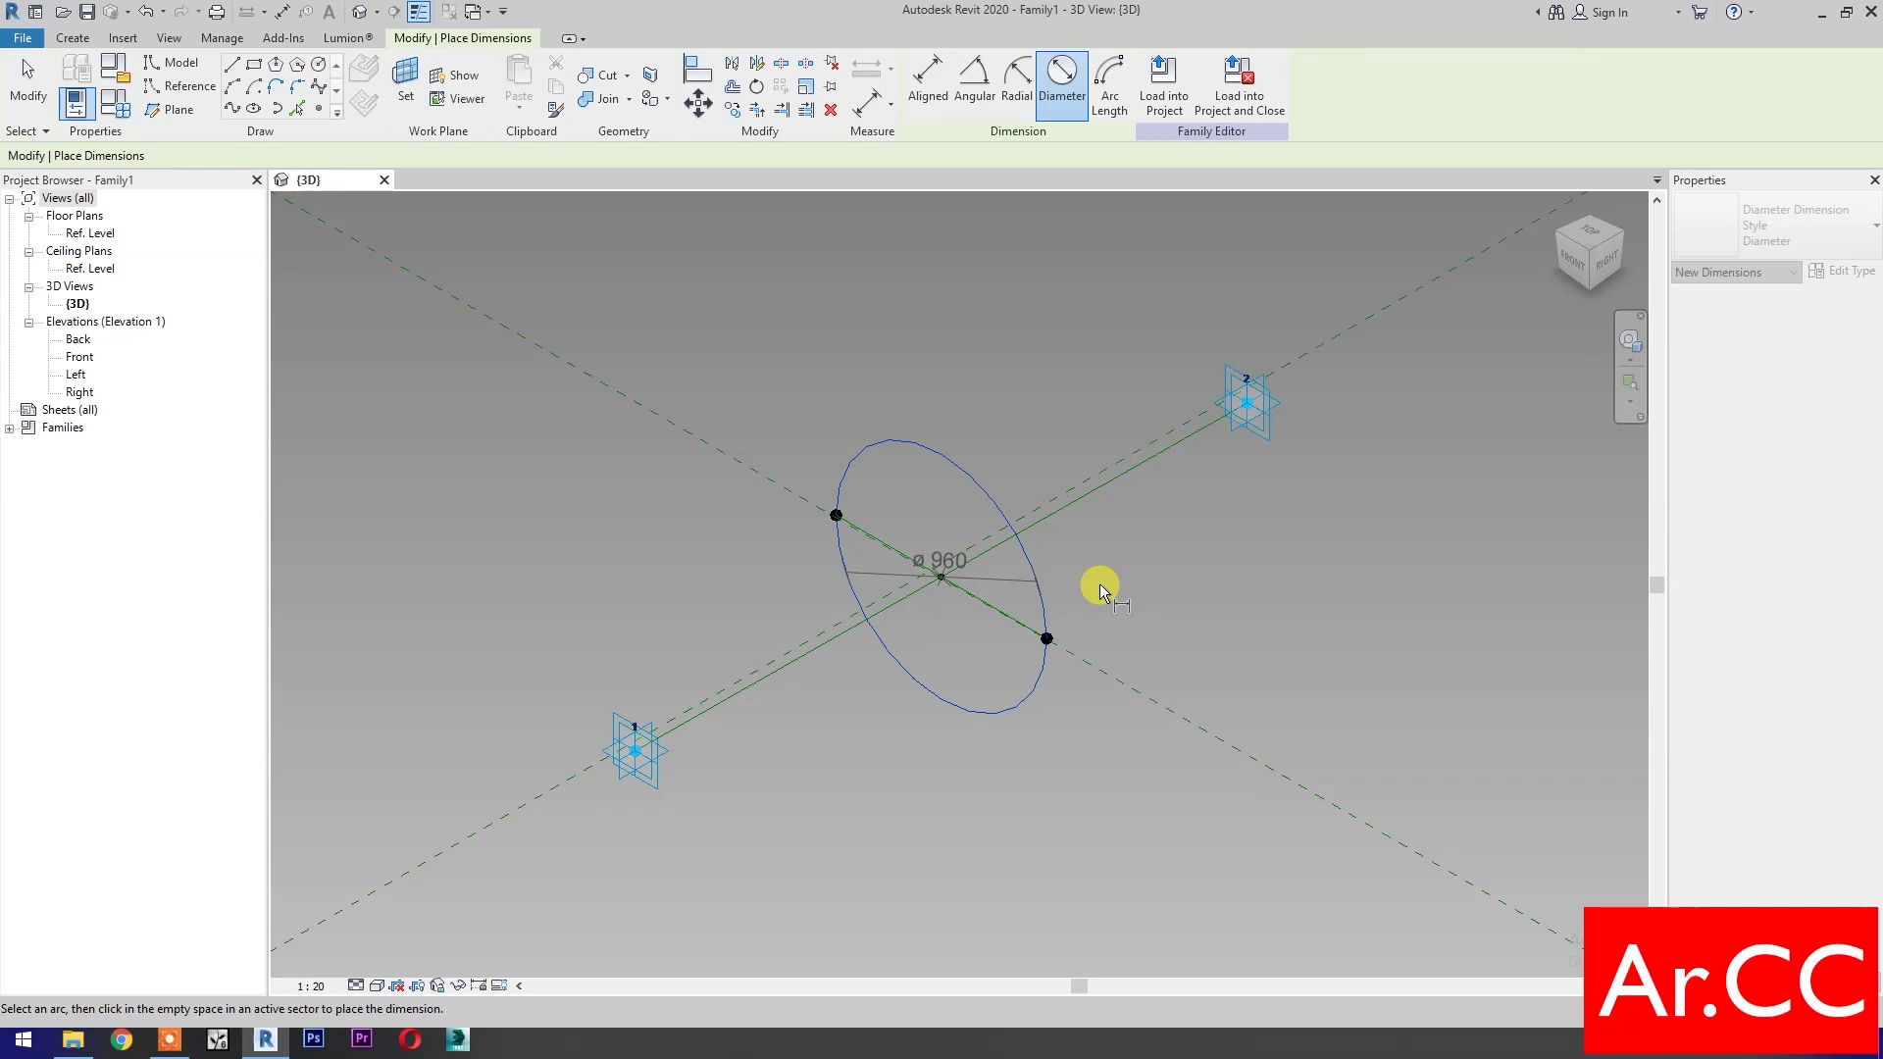
{"action": "left_click", "coordinate": [1035, 590]}
{"action": "key", "text": "Escape"}
{"action": "key", "text": "Escape"}
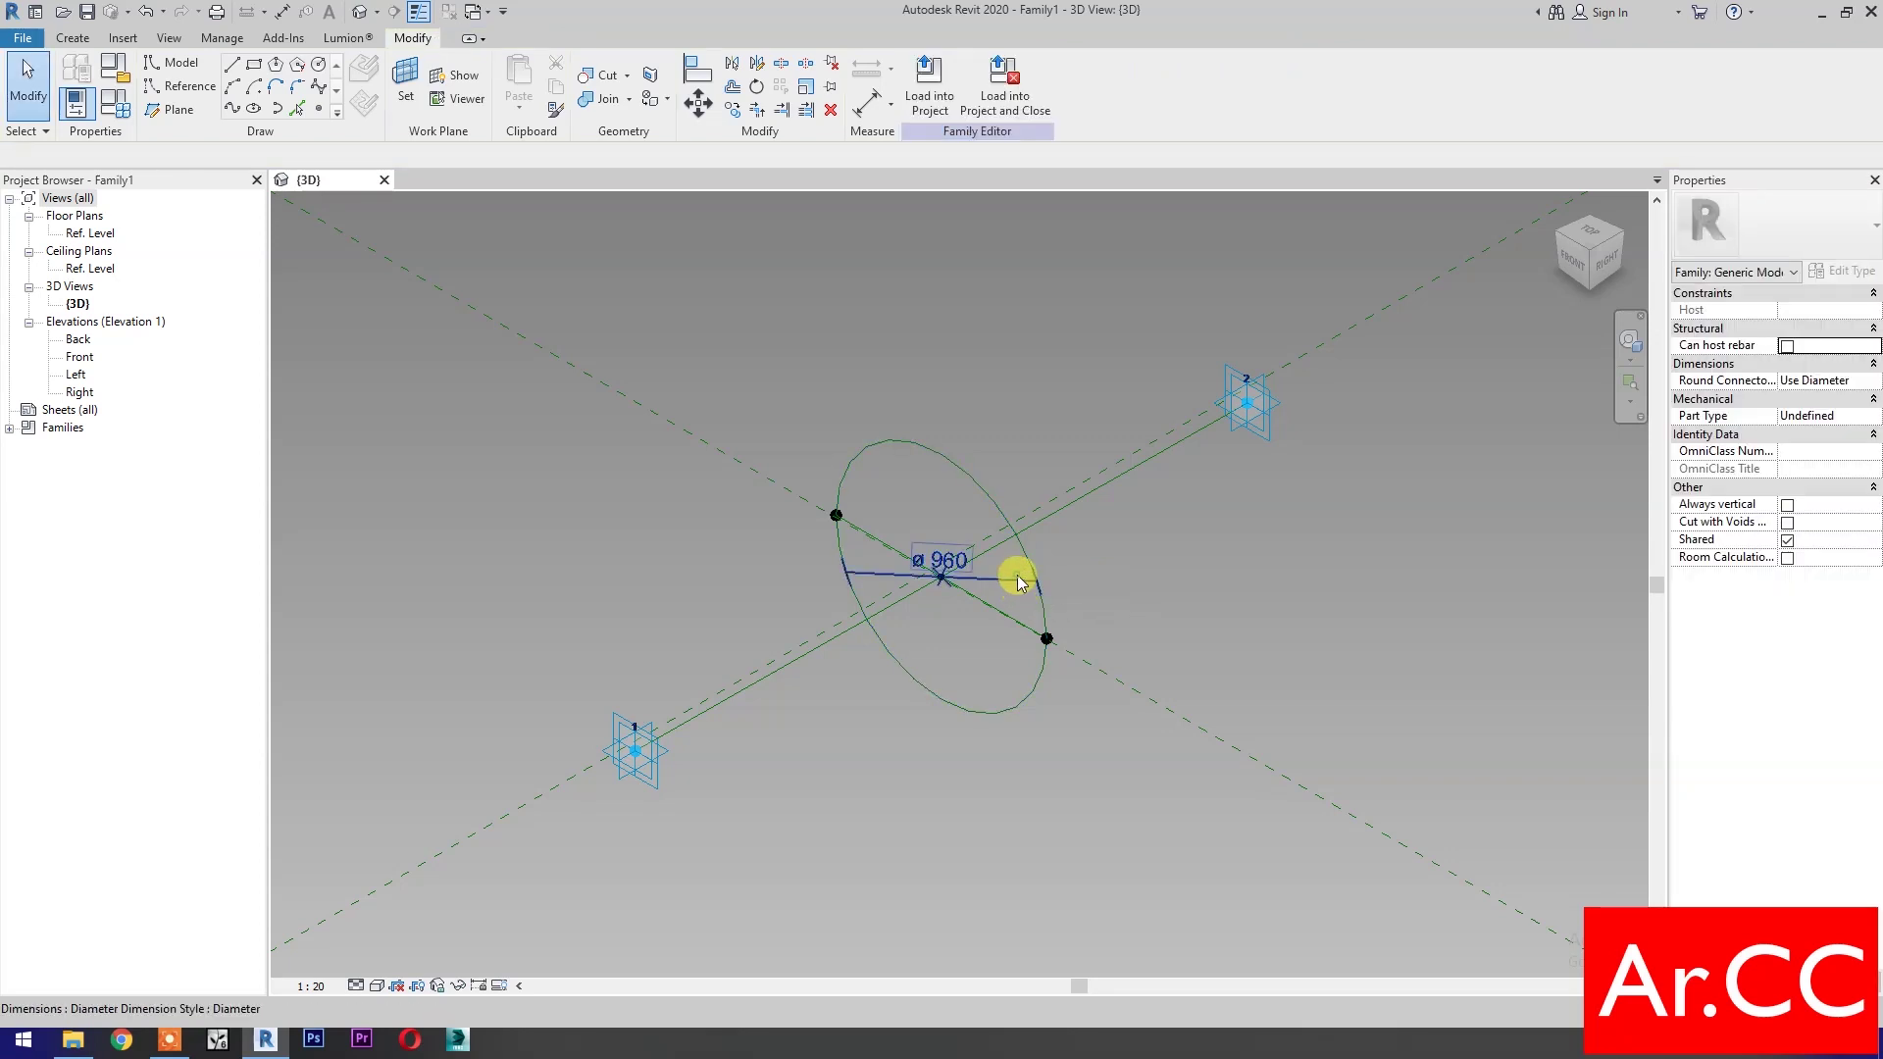
Label the circle's diameter dimension with a new instance family parameter named Diameter
{"action": "left_click", "coordinate": [1018, 581]}
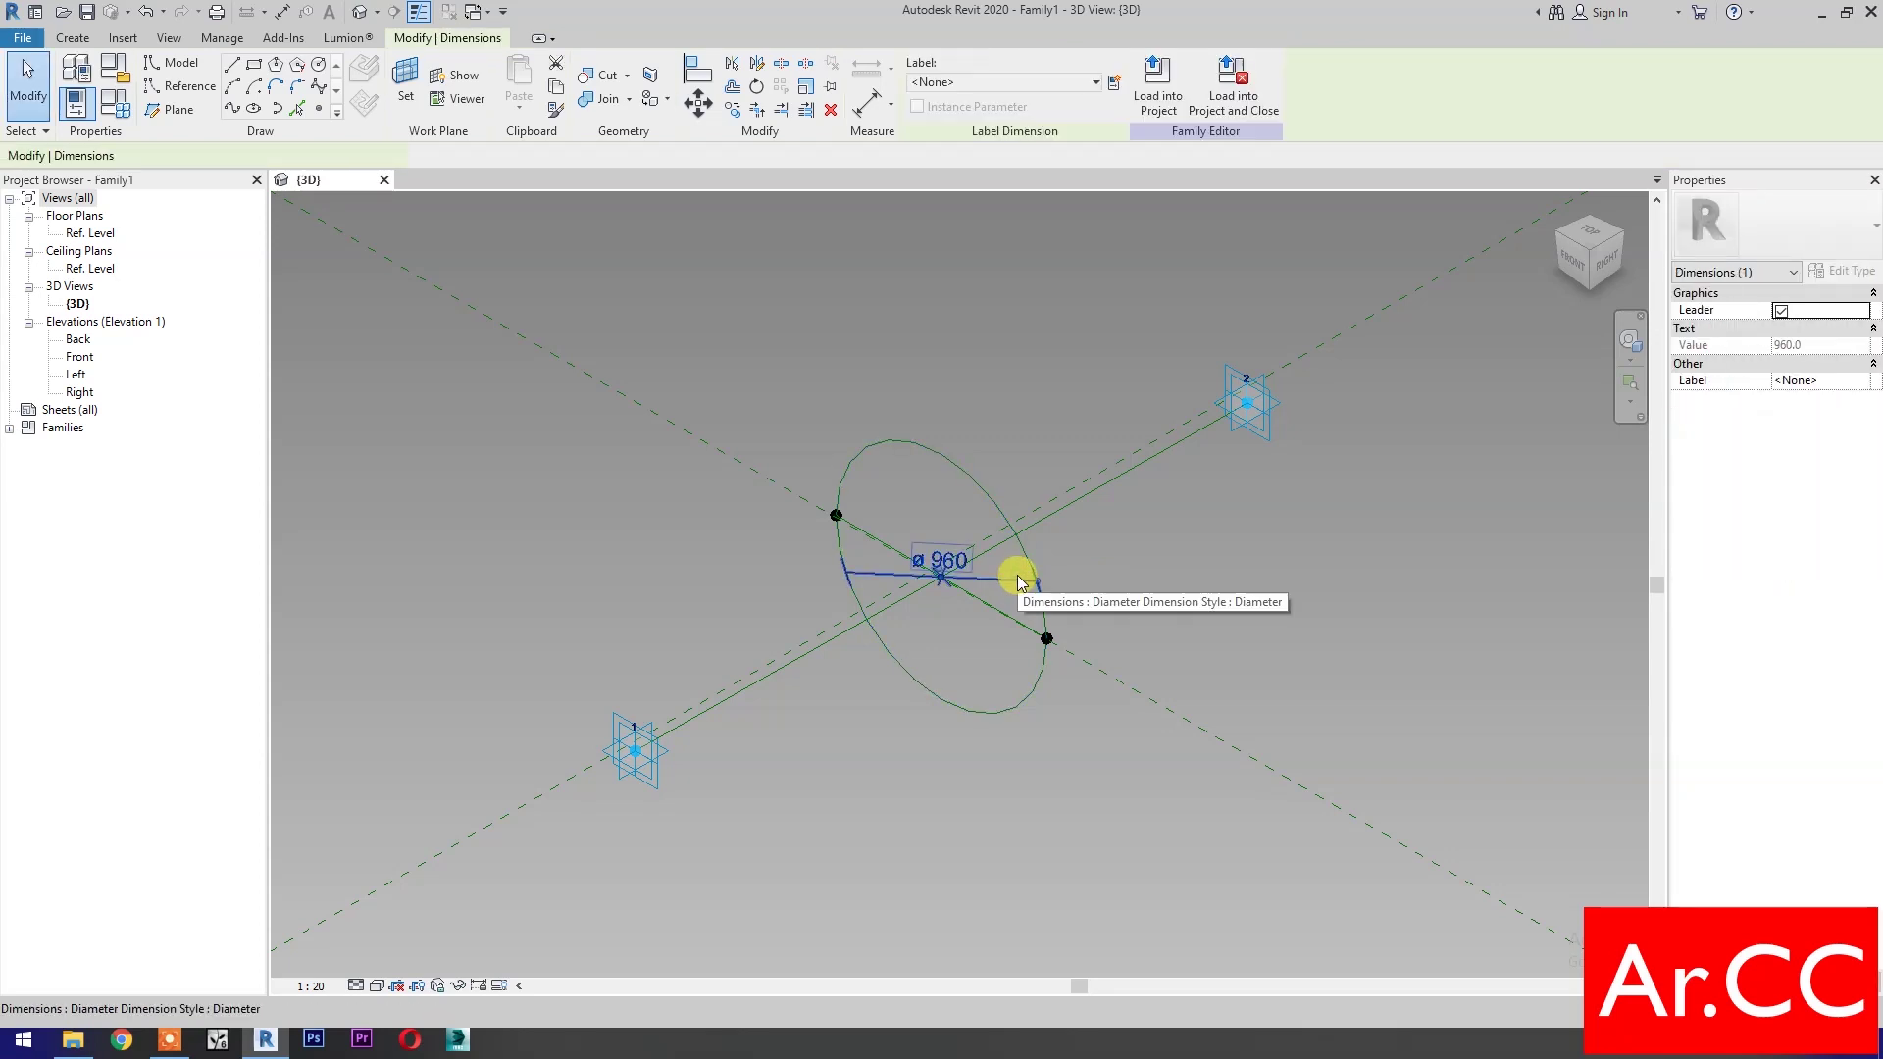
{"action": "left_click", "coordinate": [1116, 82]}
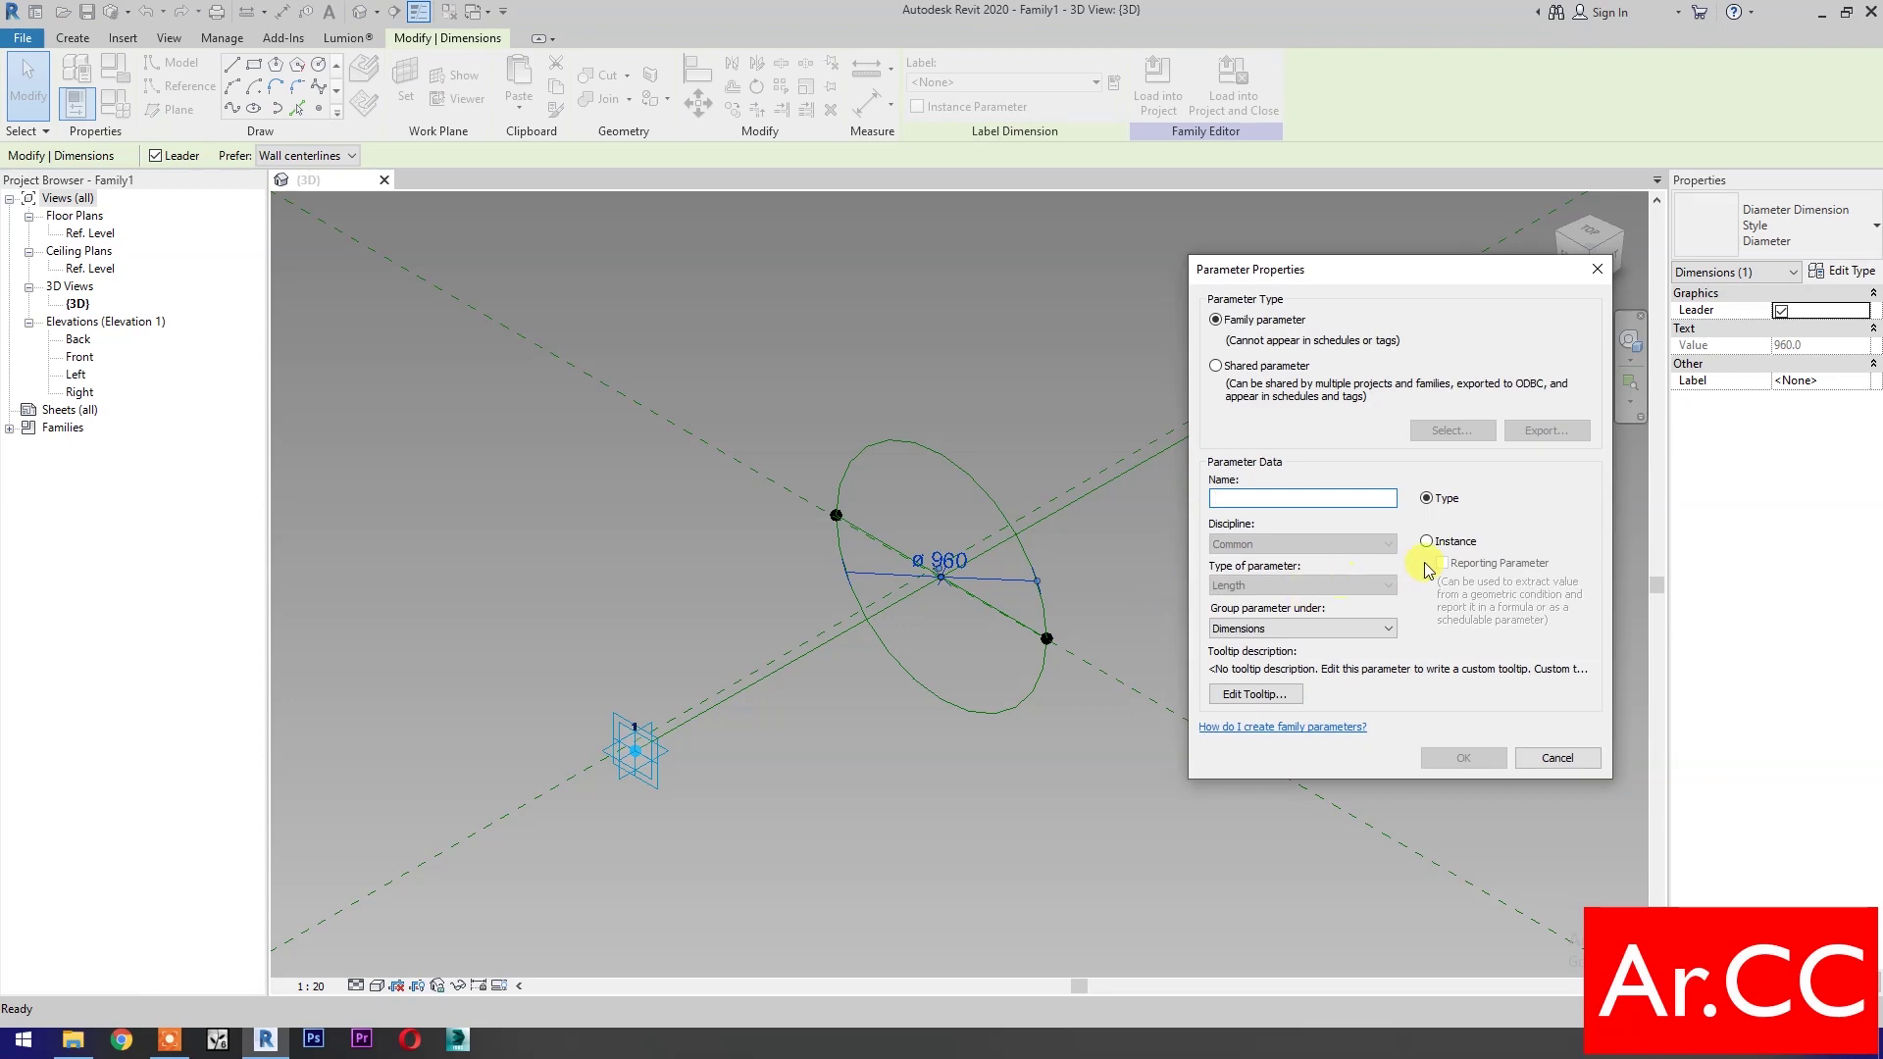
{"action": "left_click", "coordinate": [1428, 541]}
{"action": "type", "text": "Diameter"}
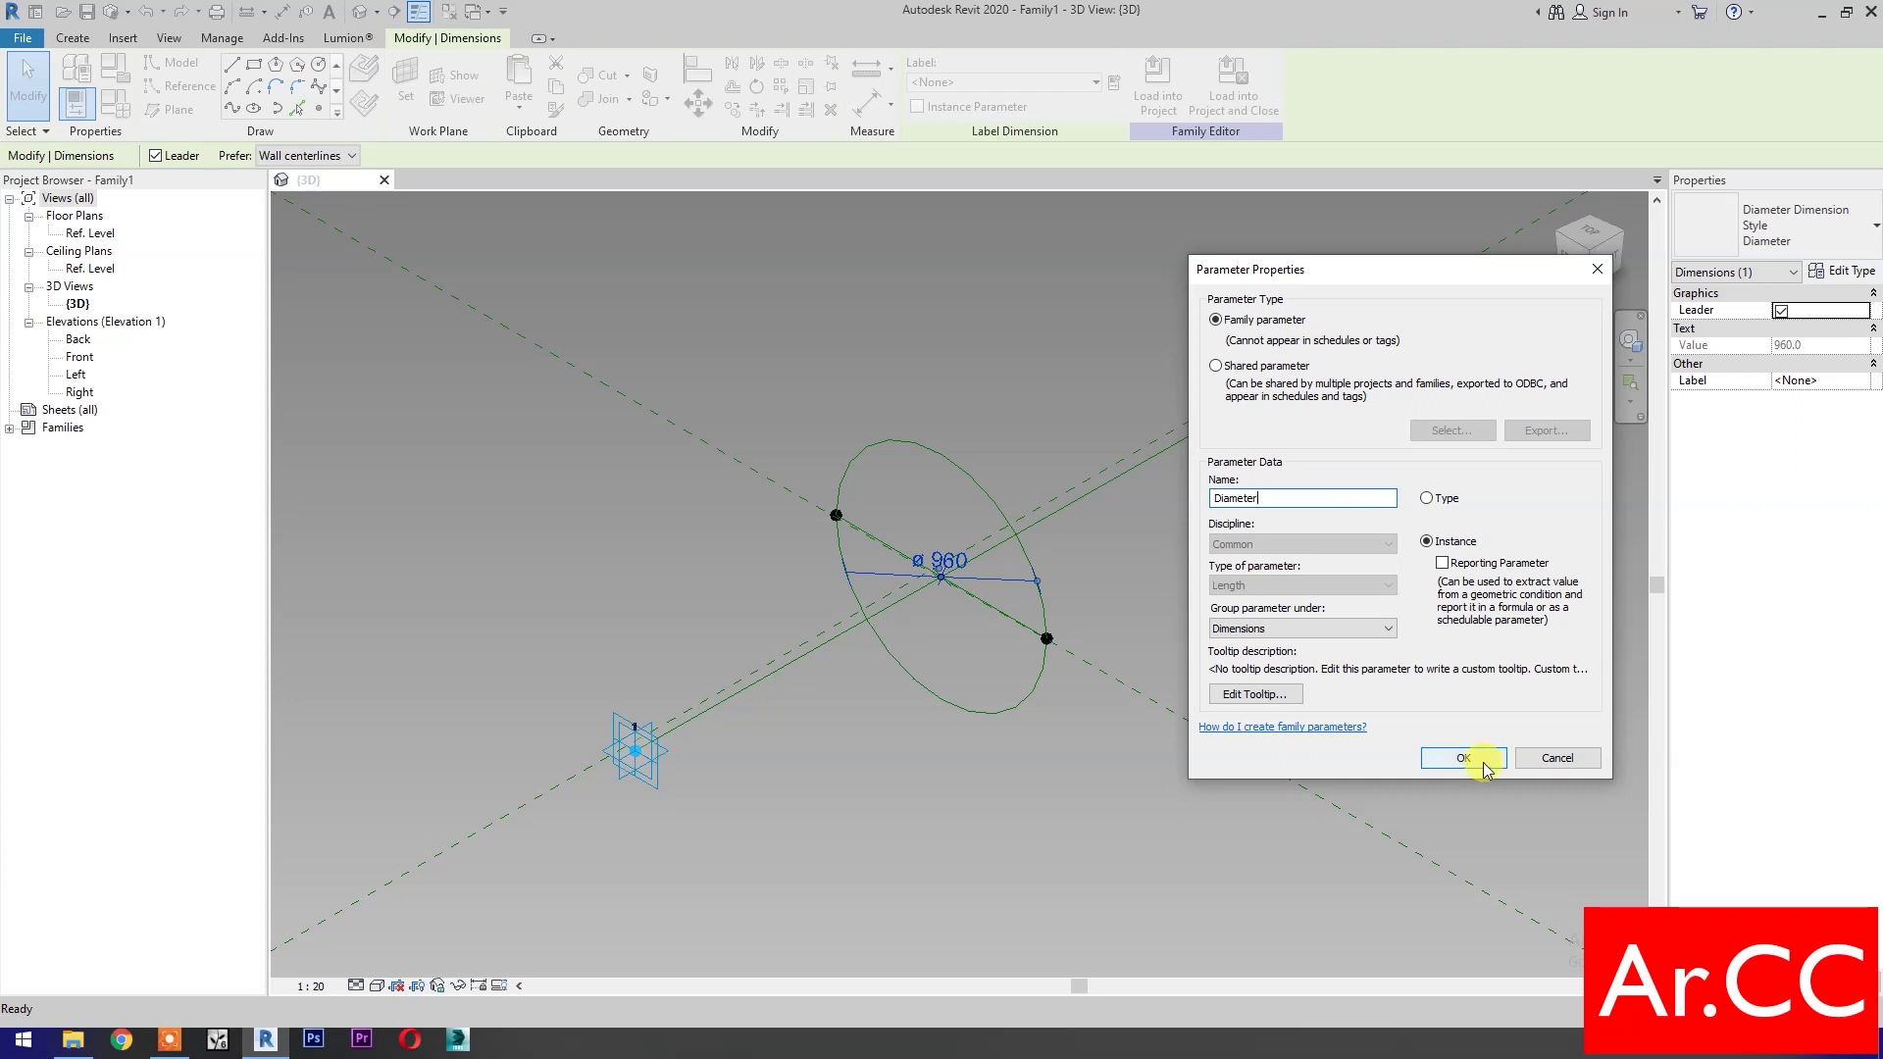
{"action": "left_click", "coordinate": [1484, 764]}
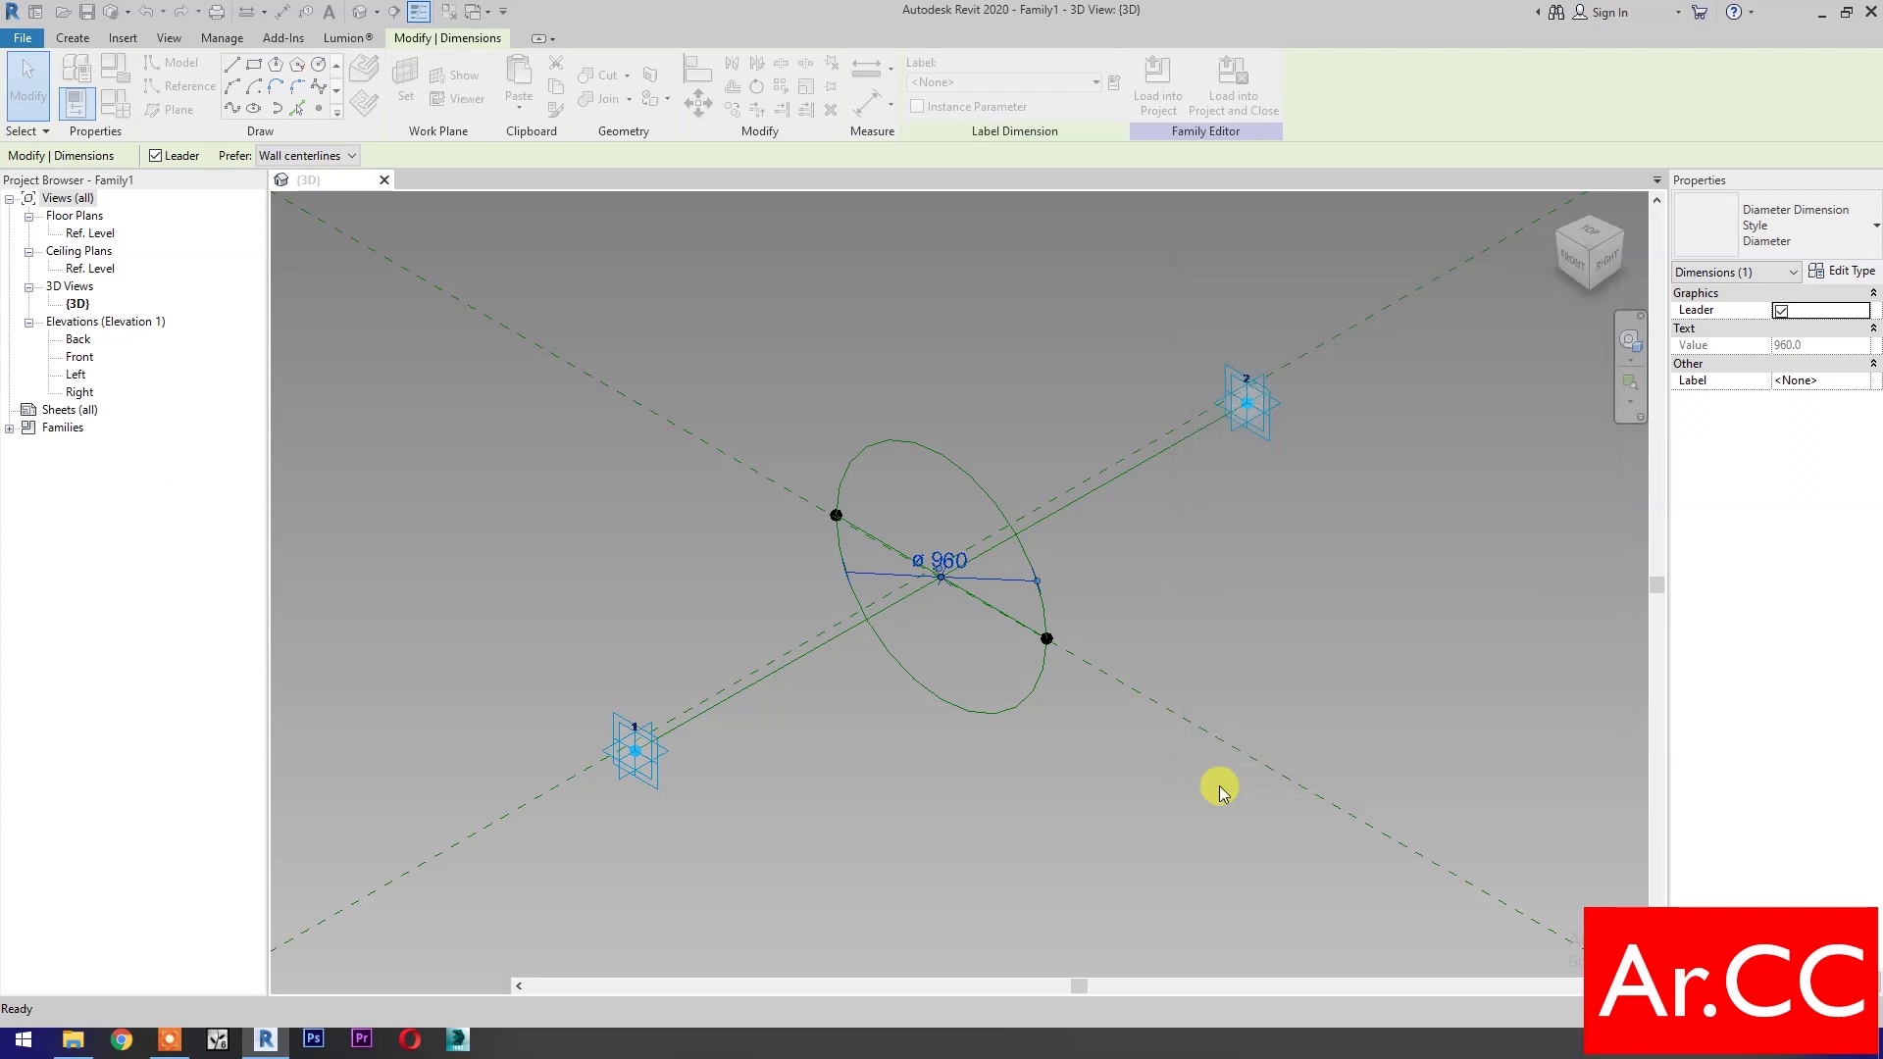
{"action": "left_click", "coordinate": [1122, 793]}
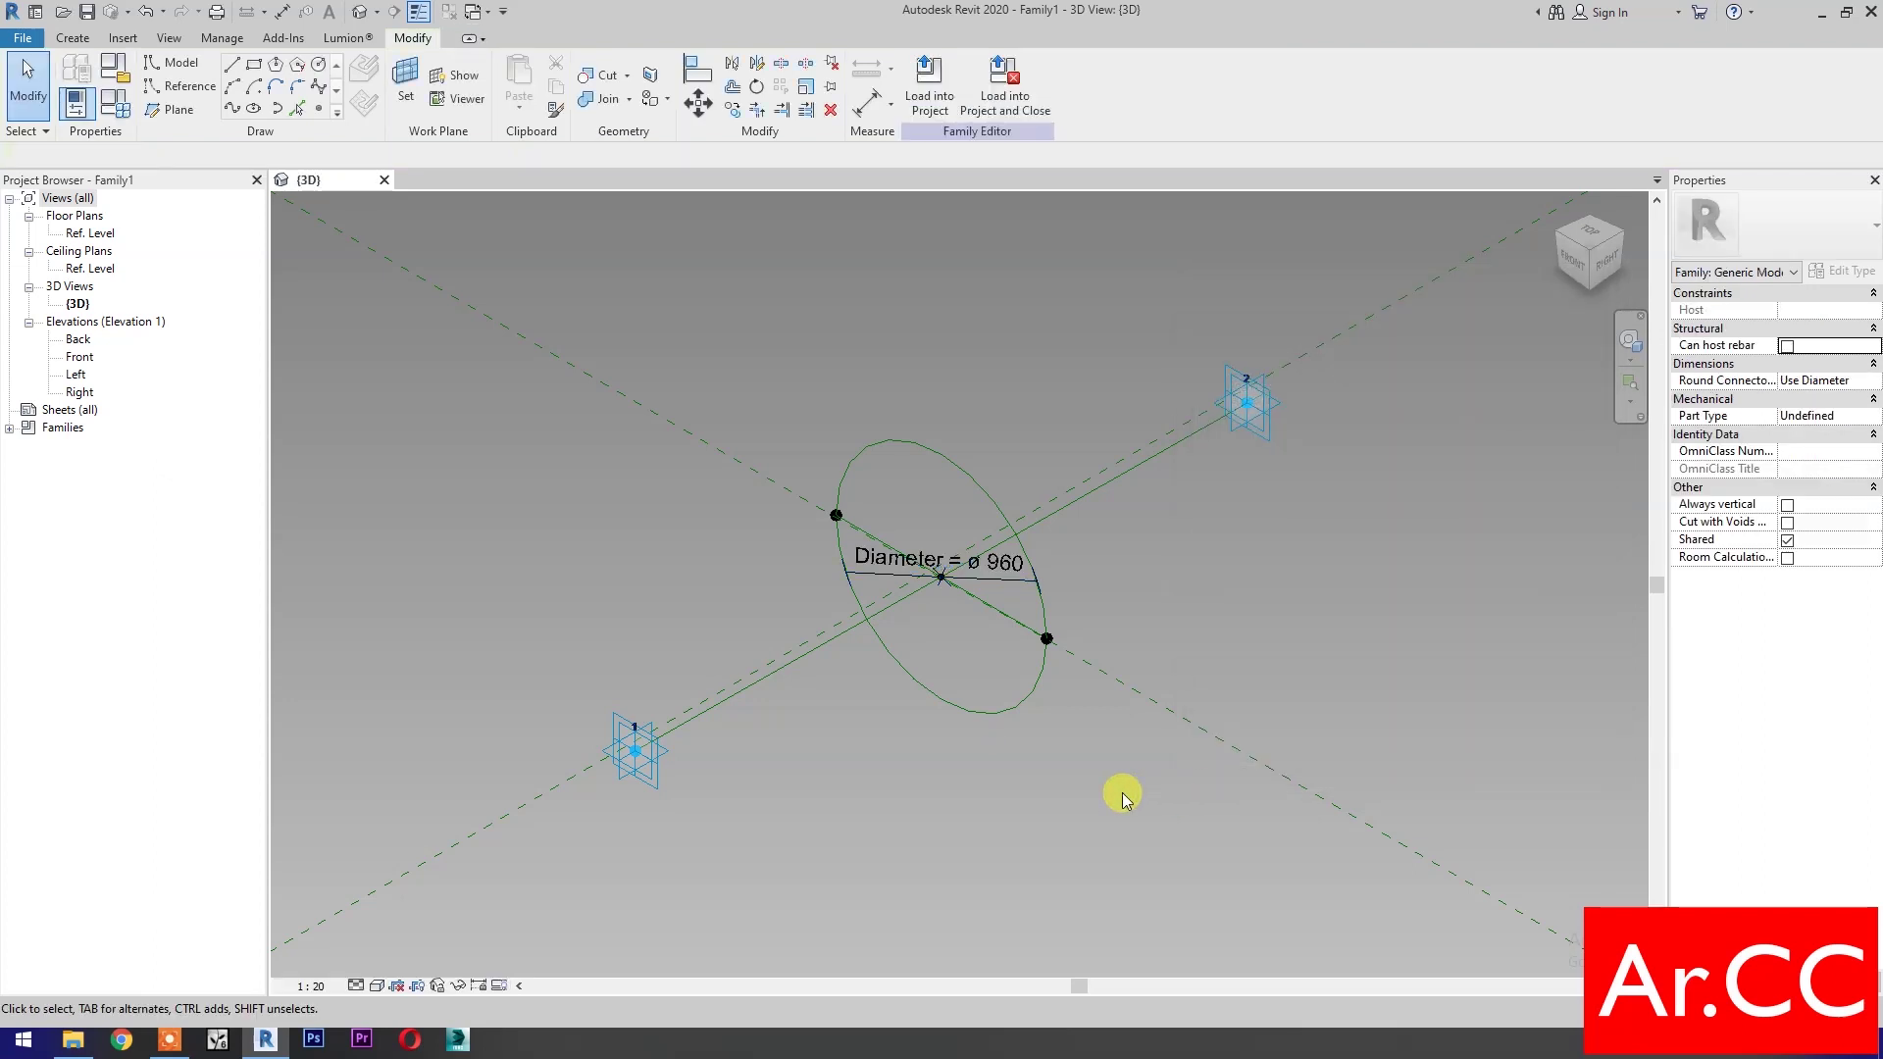
{"action": "key", "text": "s"}
{"action": "key", "text": "l"}
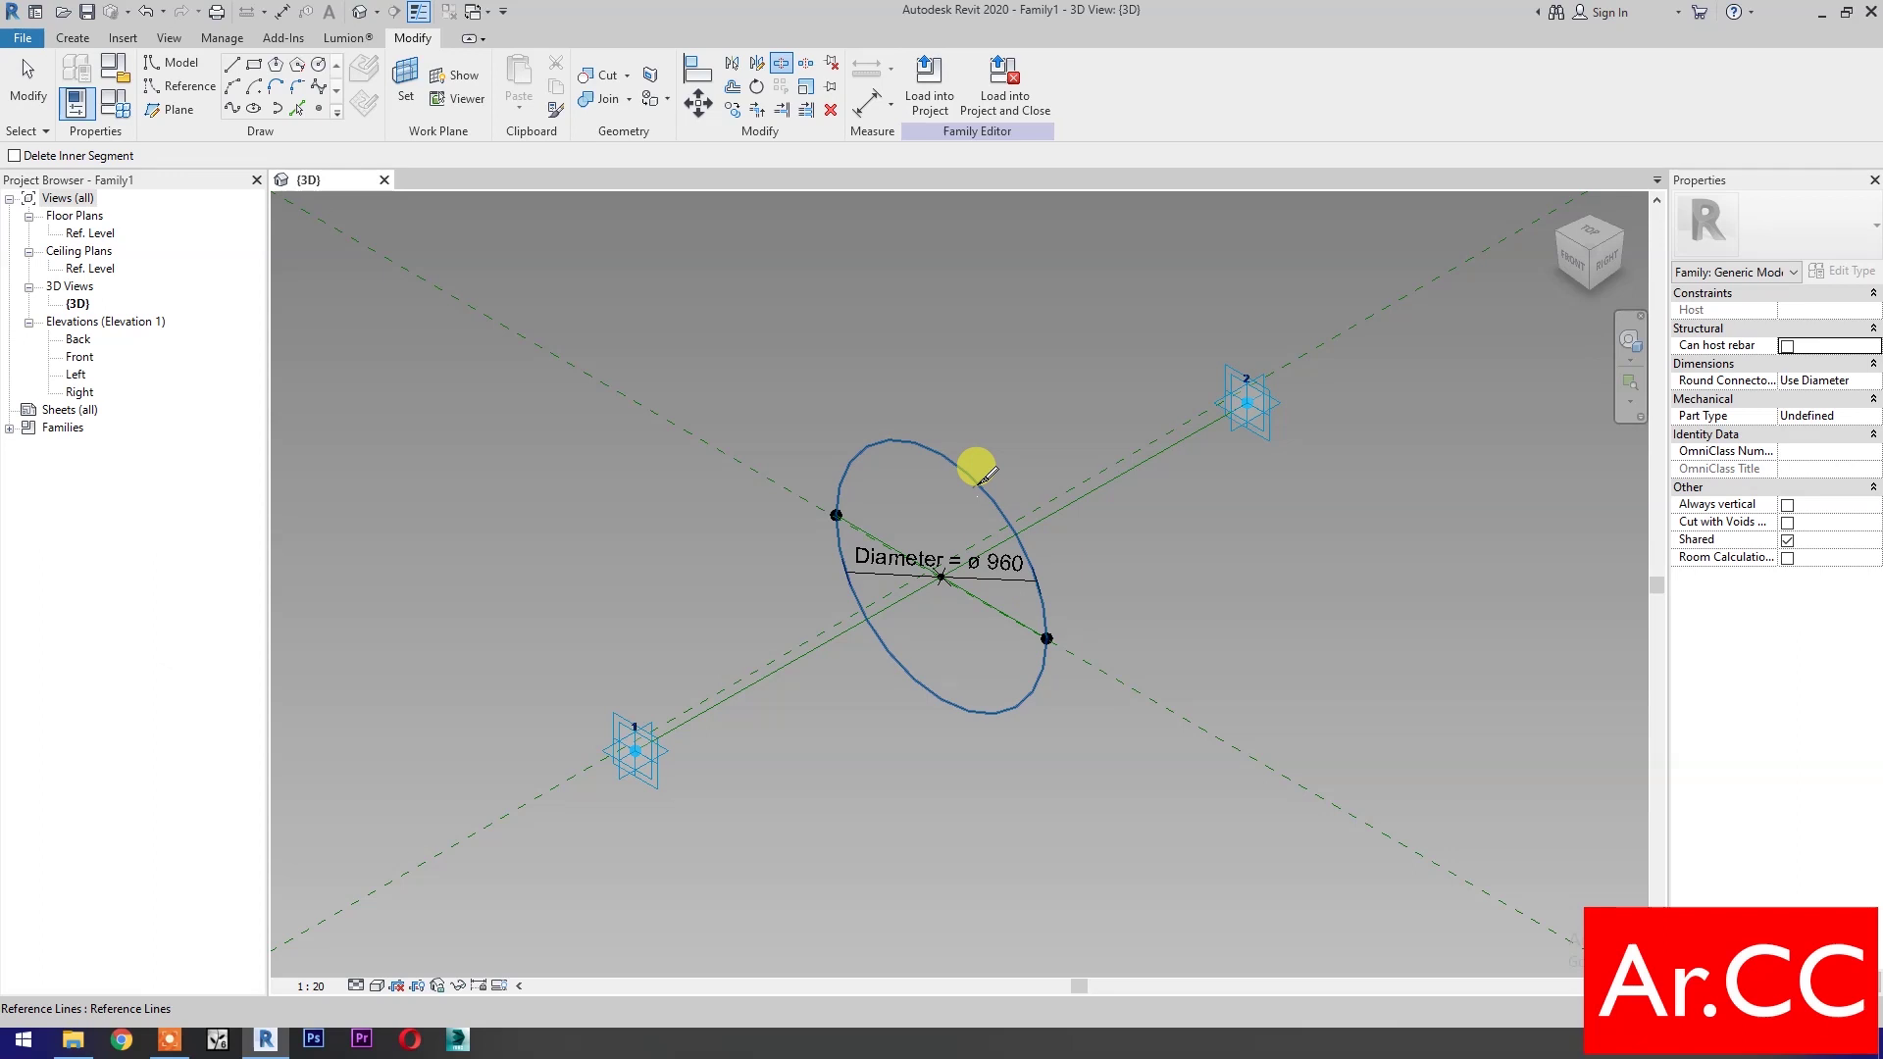
{"action": "key", "text": "Escape"}
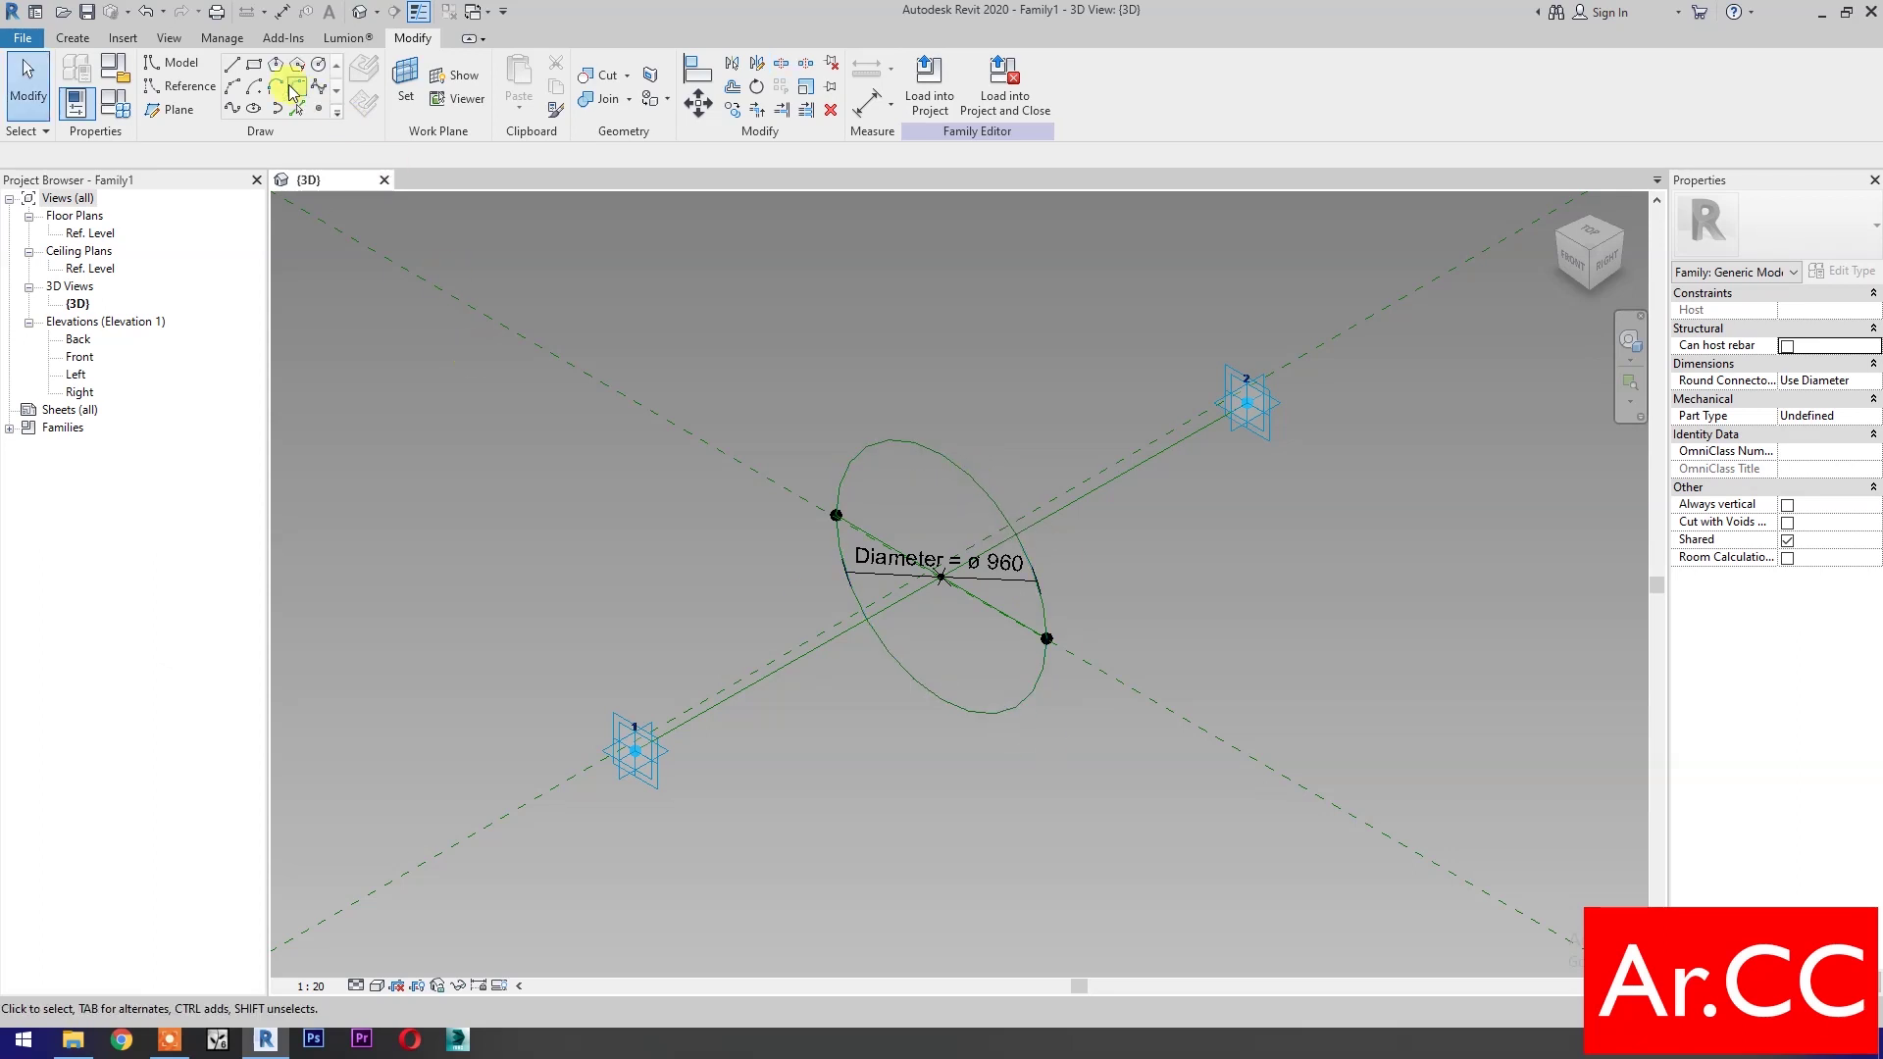
Draw a model line from one of the circle's points across its diameter to just beyond the opposite point
{"action": "left_click", "coordinate": [233, 69]}
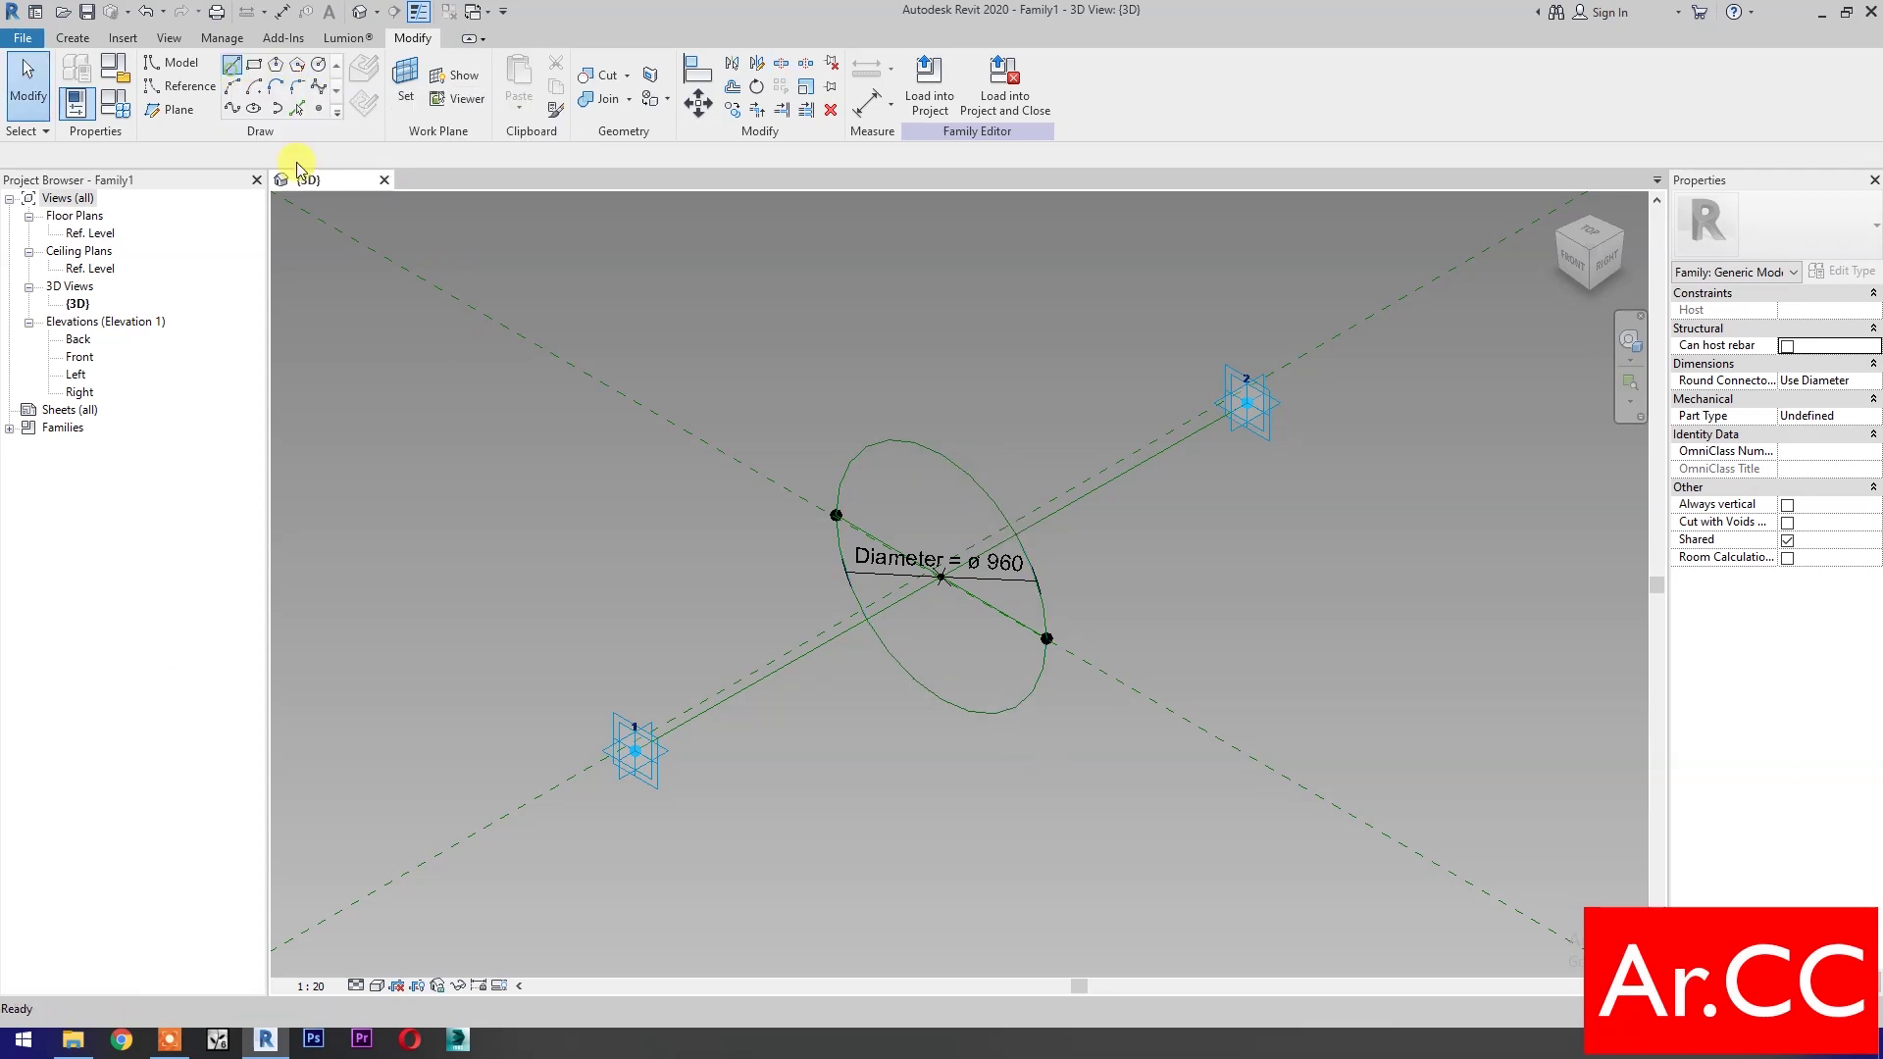
{"action": "left_click", "coordinate": [1043, 637]}
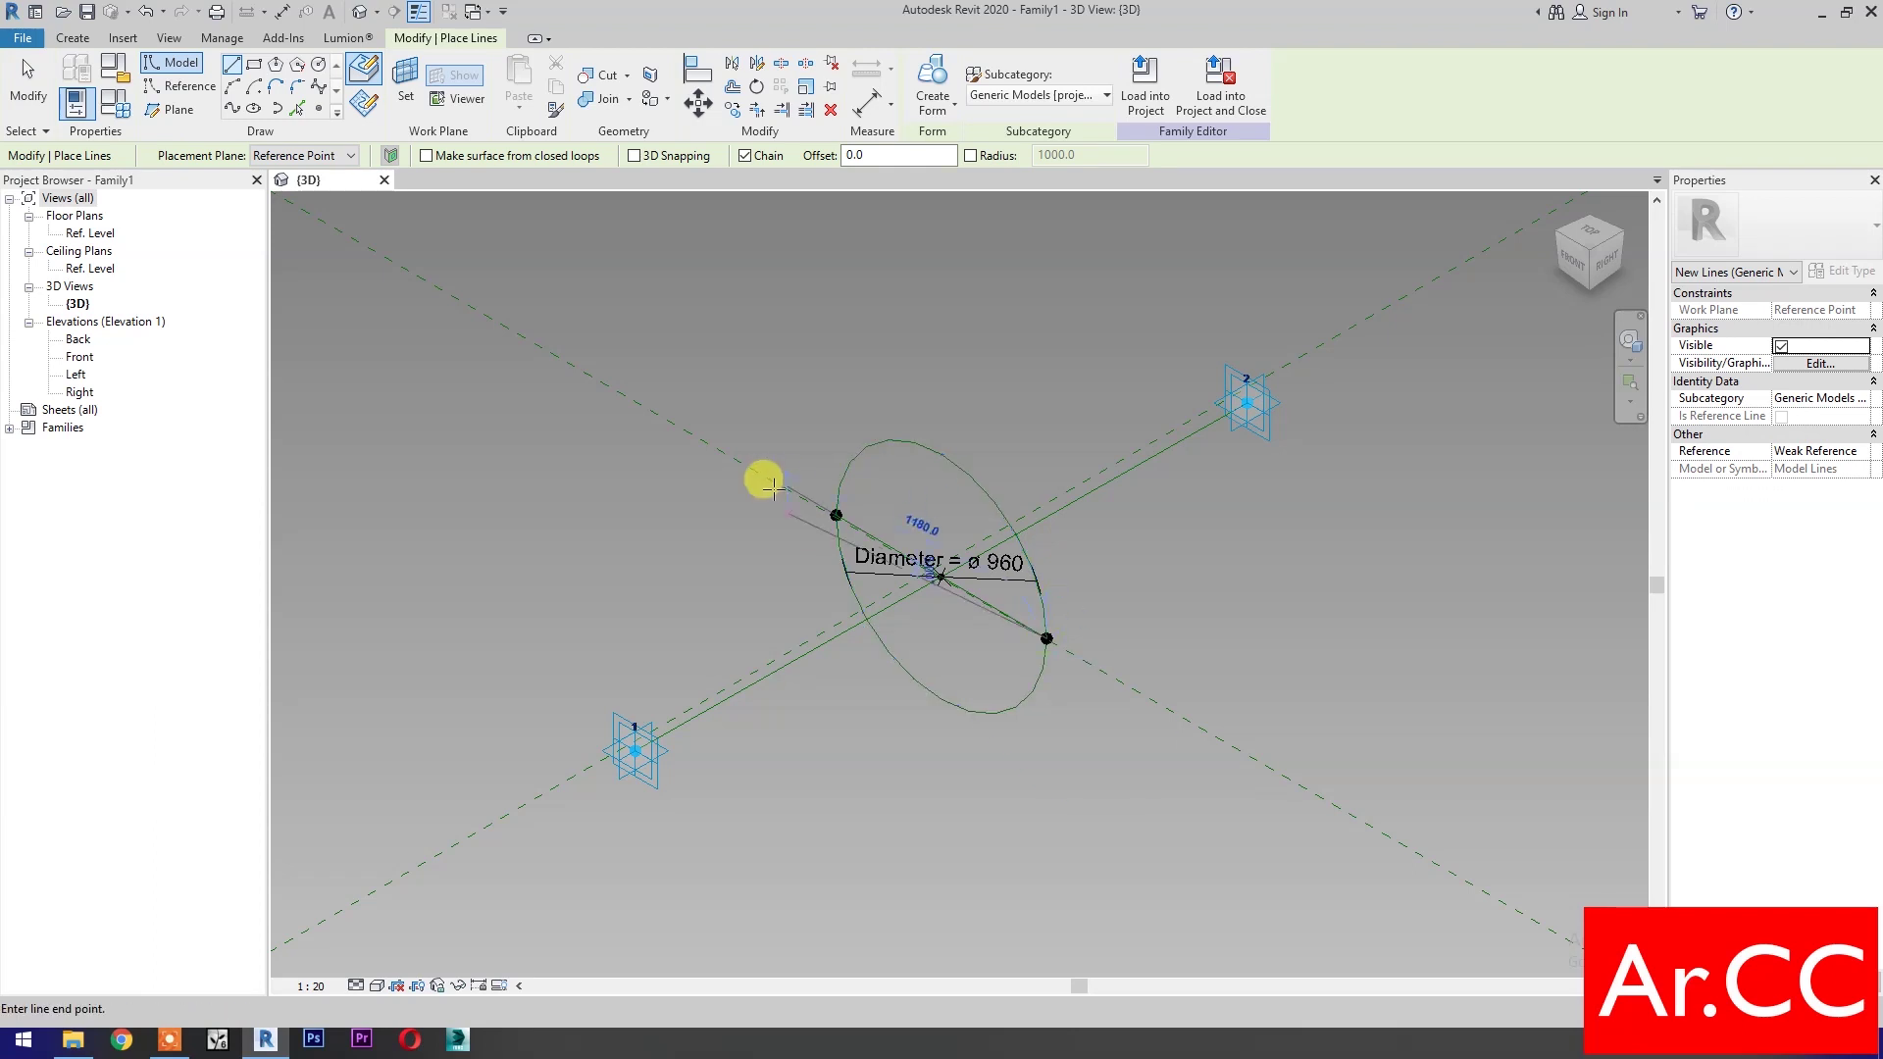
{"action": "left_click", "coordinate": [788, 567]}
{"action": "key", "text": "Escape"}
{"action": "key", "text": "Escape"}
Trim the circle and the model line to each other at both ends, keeping the lower arc and the diameter segment
{"action": "key", "text": "t"}
{"action": "key", "text": "r"}
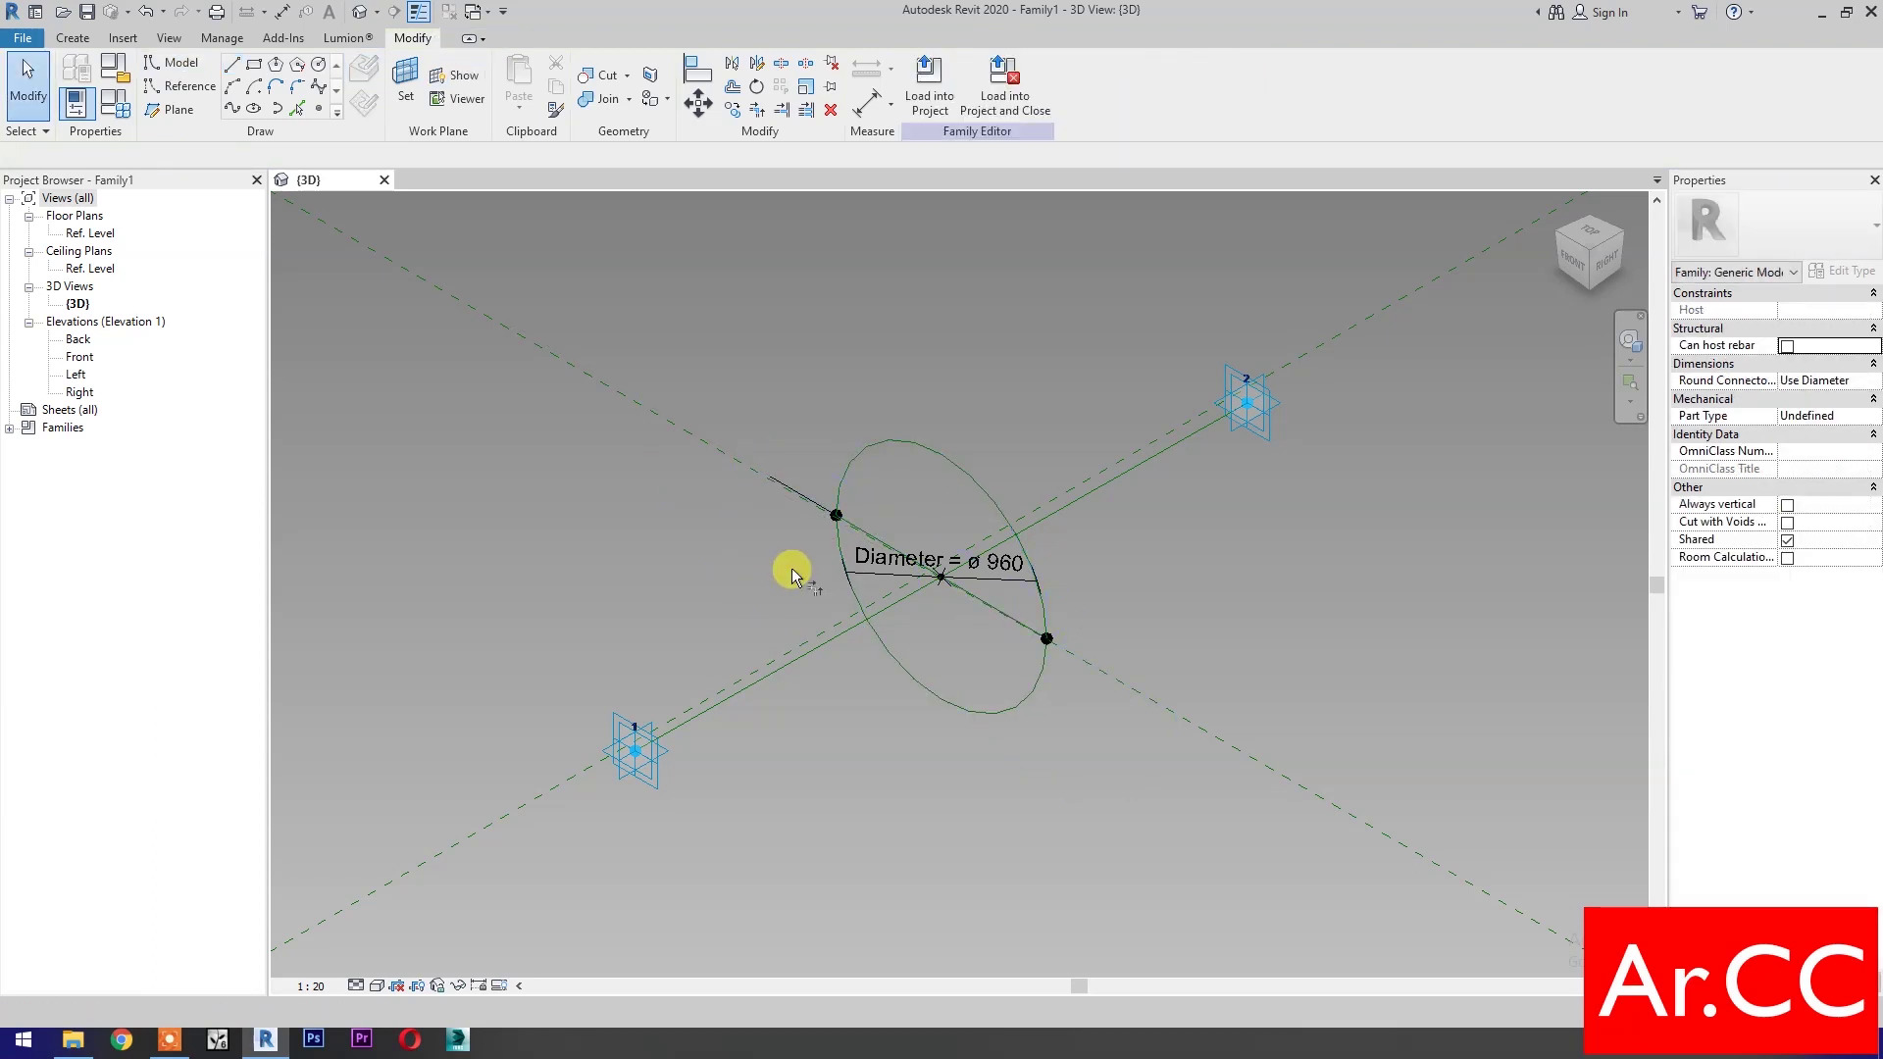
{"action": "left_click", "coordinate": [831, 541]}
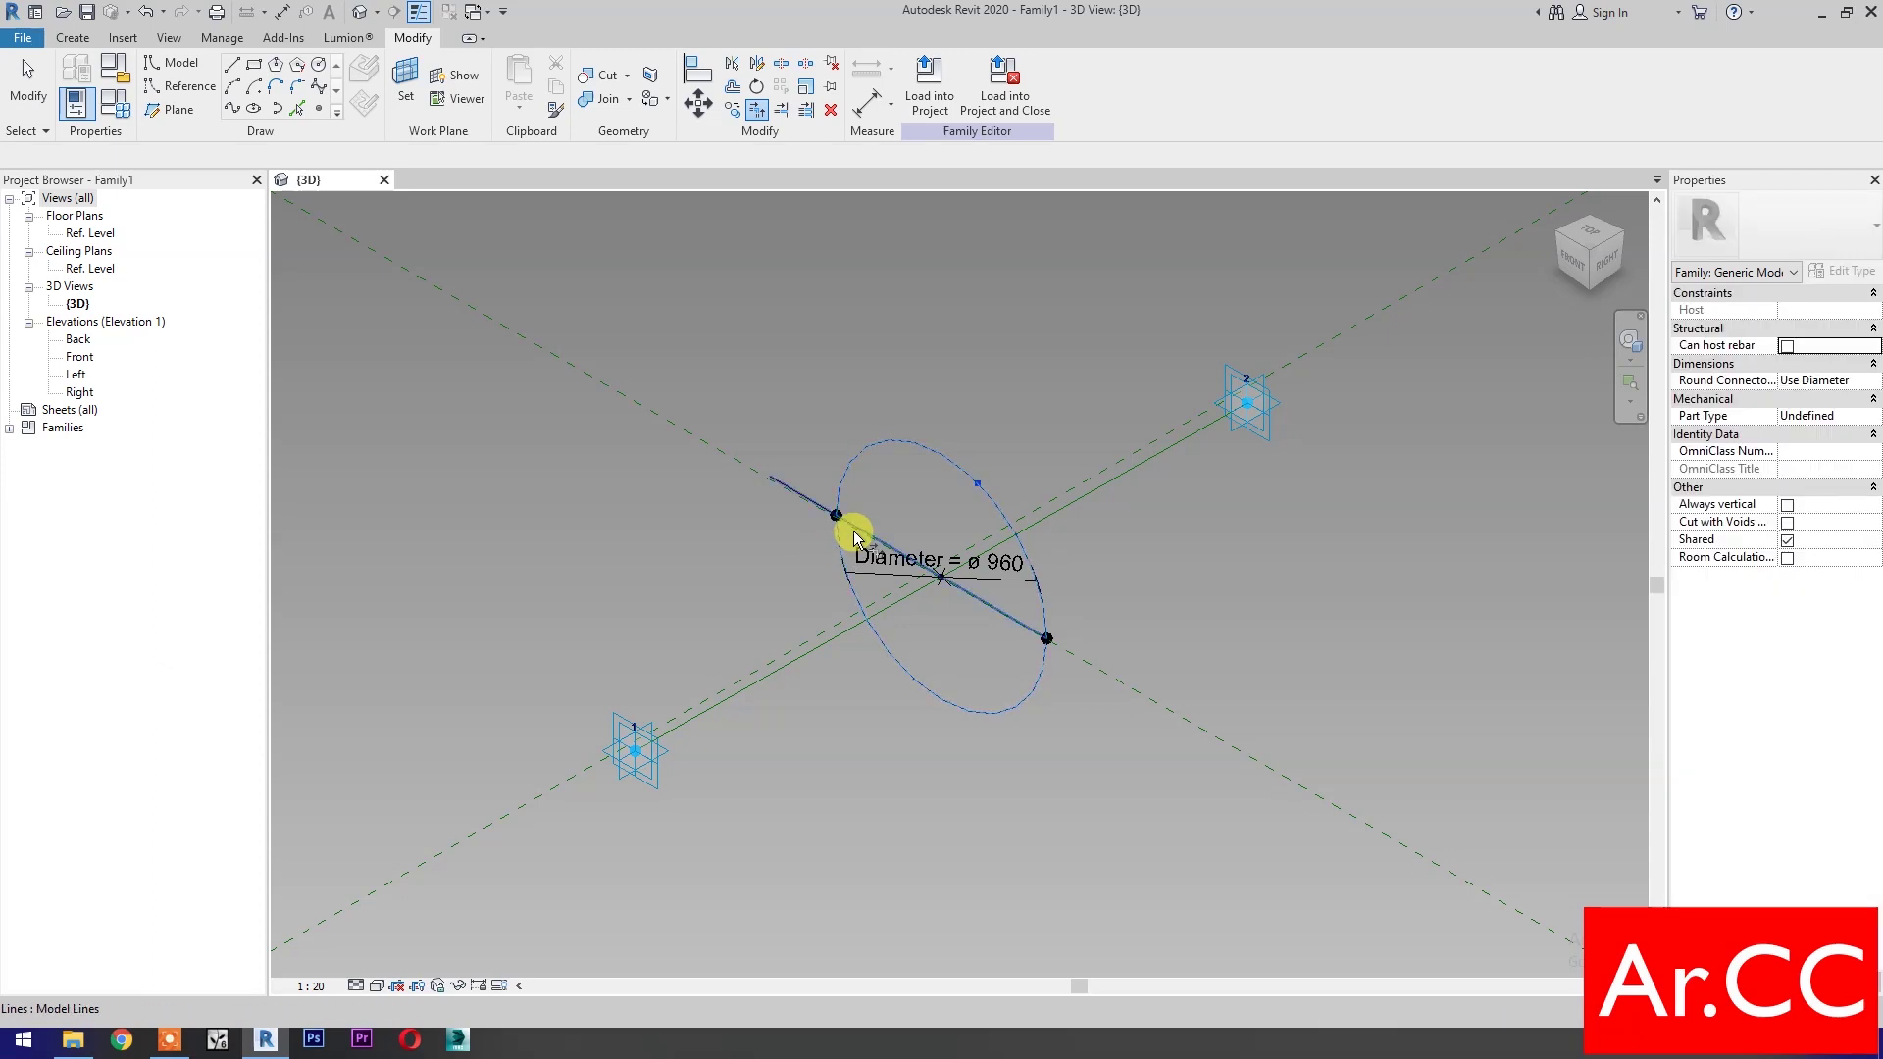
{"action": "left_click", "coordinate": [853, 532]}
{"action": "left_click", "coordinate": [1055, 699]}
{"action": "left_click", "coordinate": [1001, 612]}
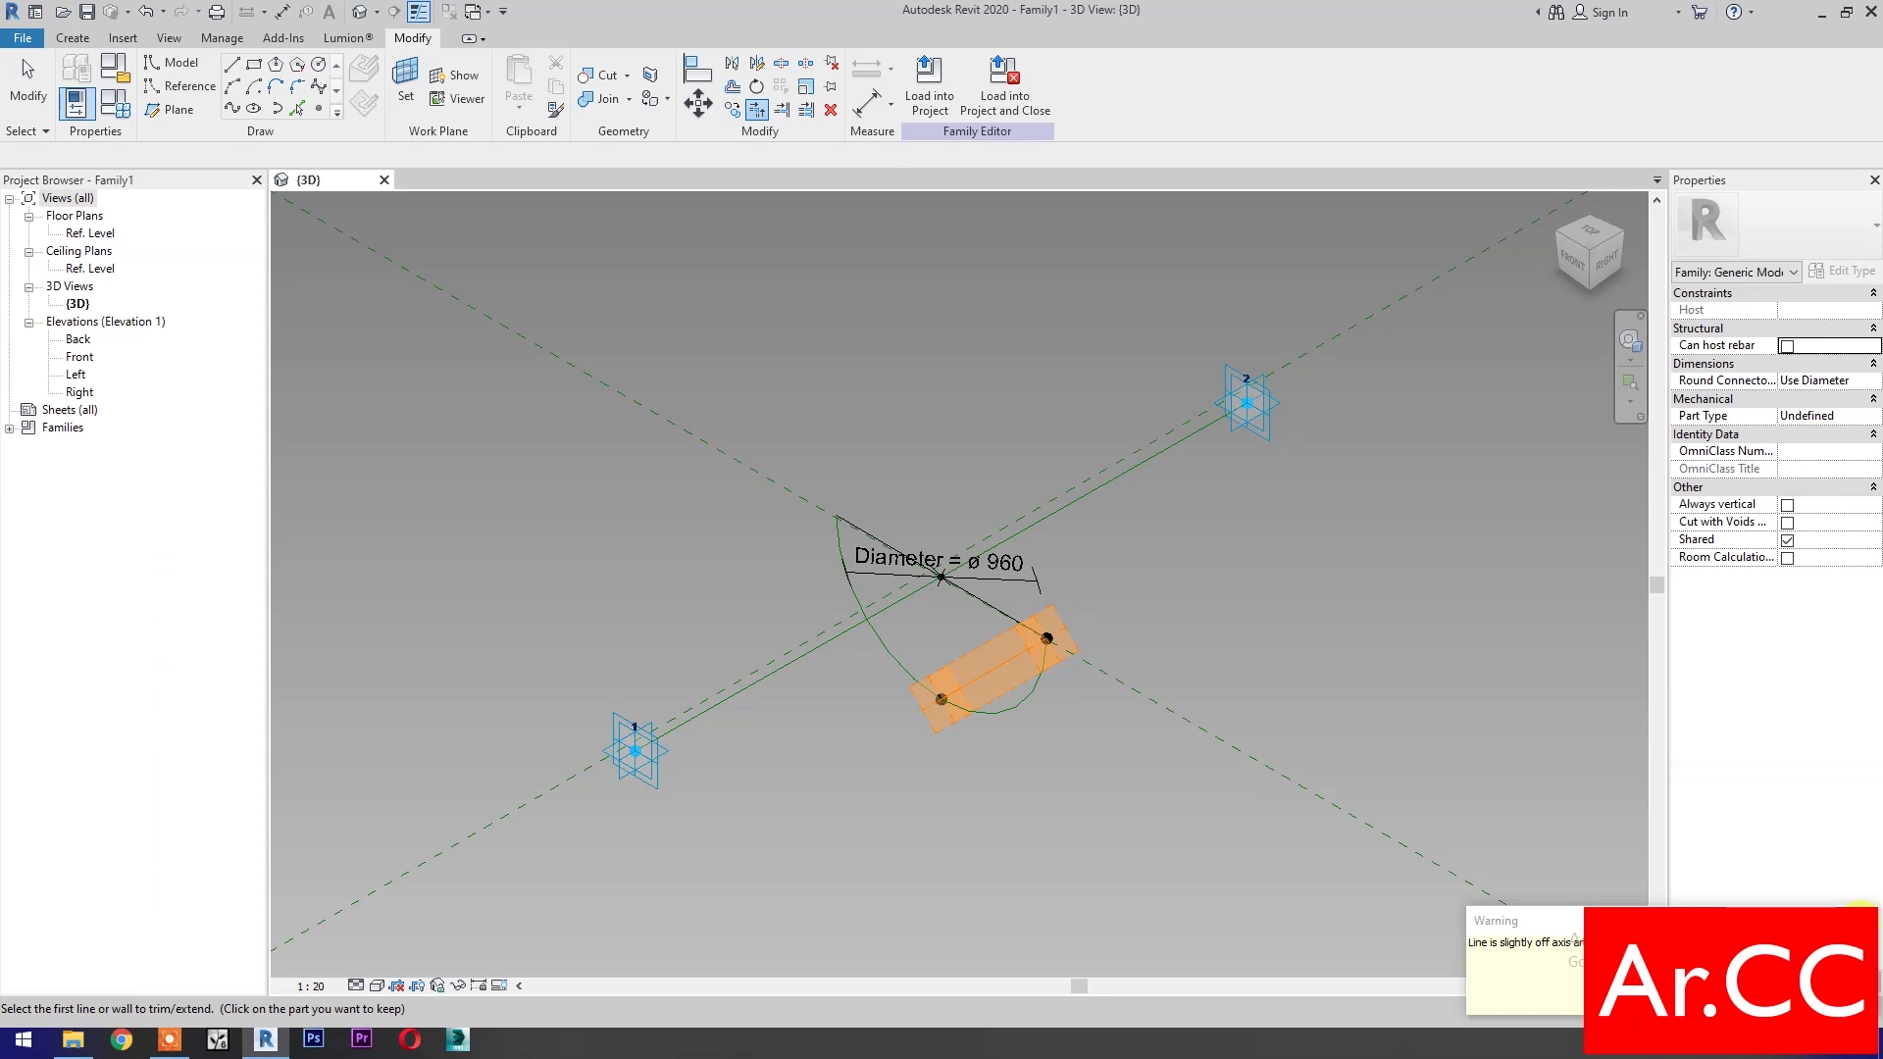
Delete the model line across the circle's diameter, leaving the trimmed reference arc
{"action": "key", "text": "Escape"}
{"action": "key", "text": "Escape"}
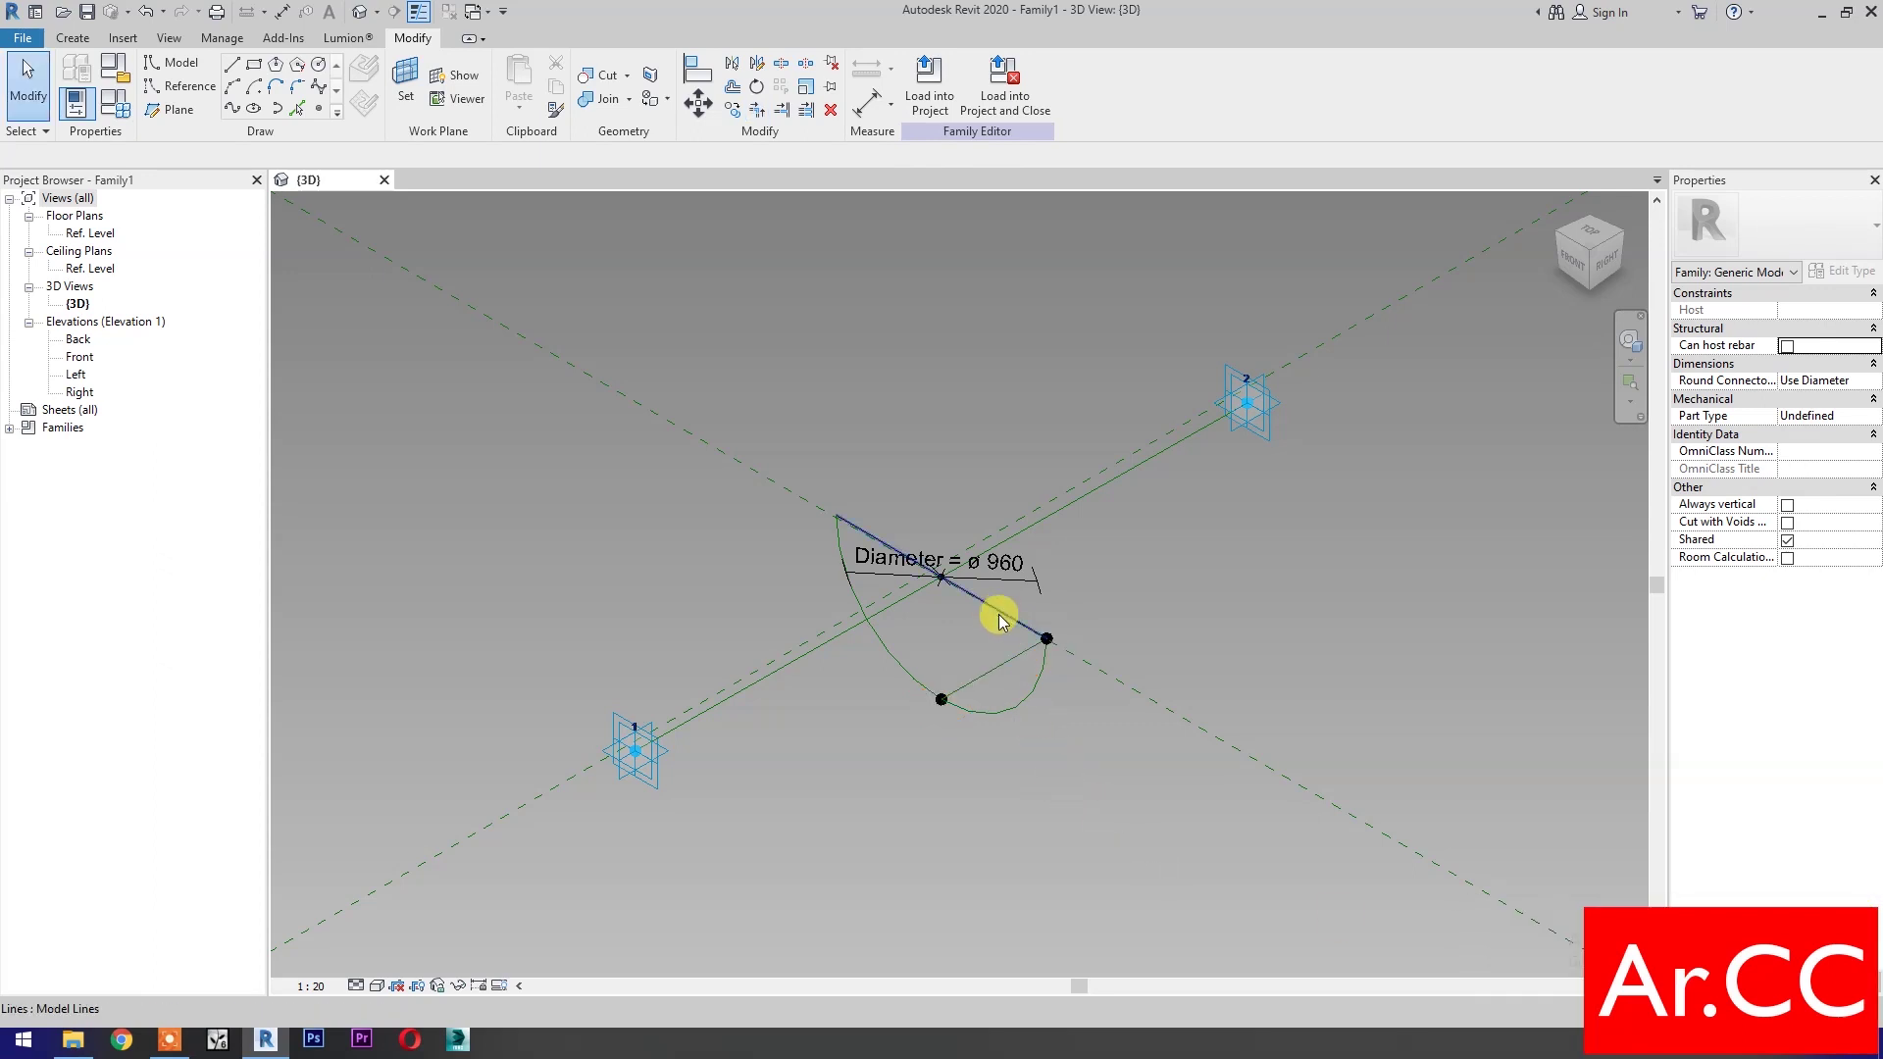
{"action": "left_click", "coordinate": [1001, 620]}
{"action": "left_click", "coordinate": [1030, 723]}
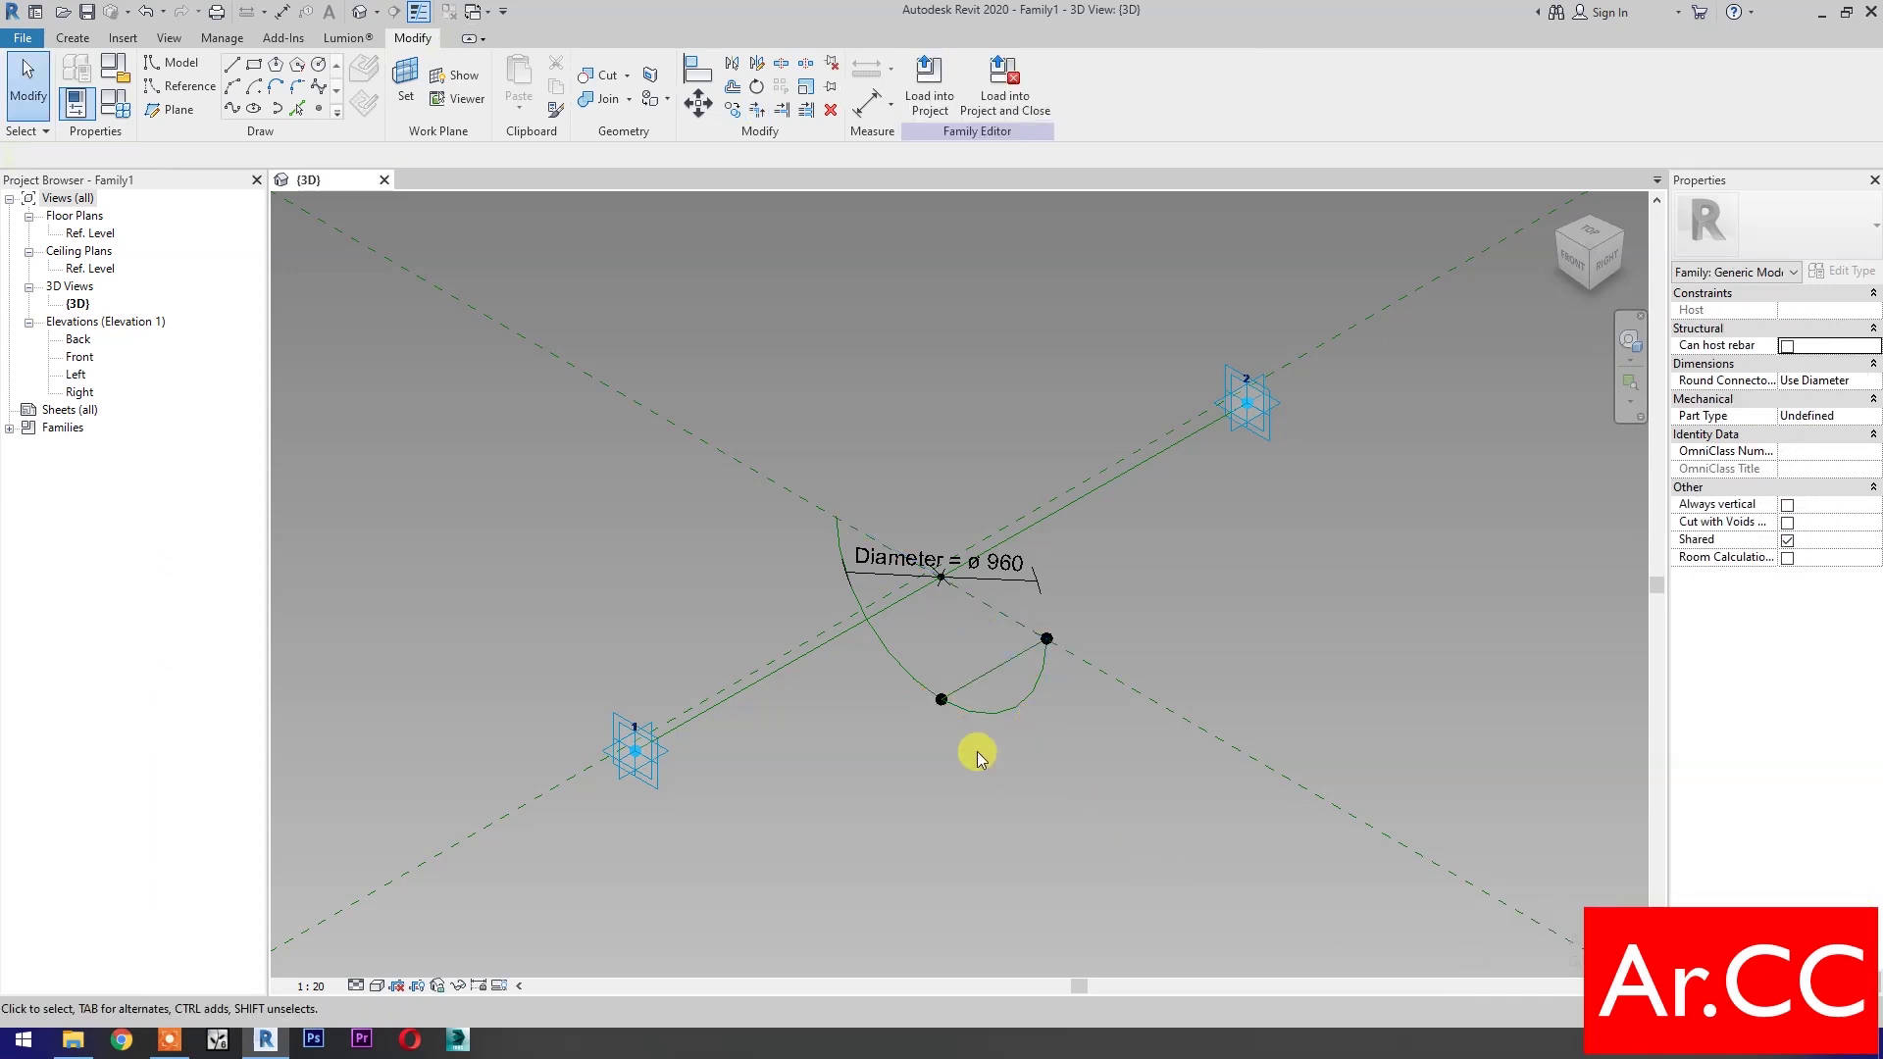
Set the normalized curve parameter of the reference point in the middle of the arc to 1
{"action": "left_click", "coordinate": [942, 702]}
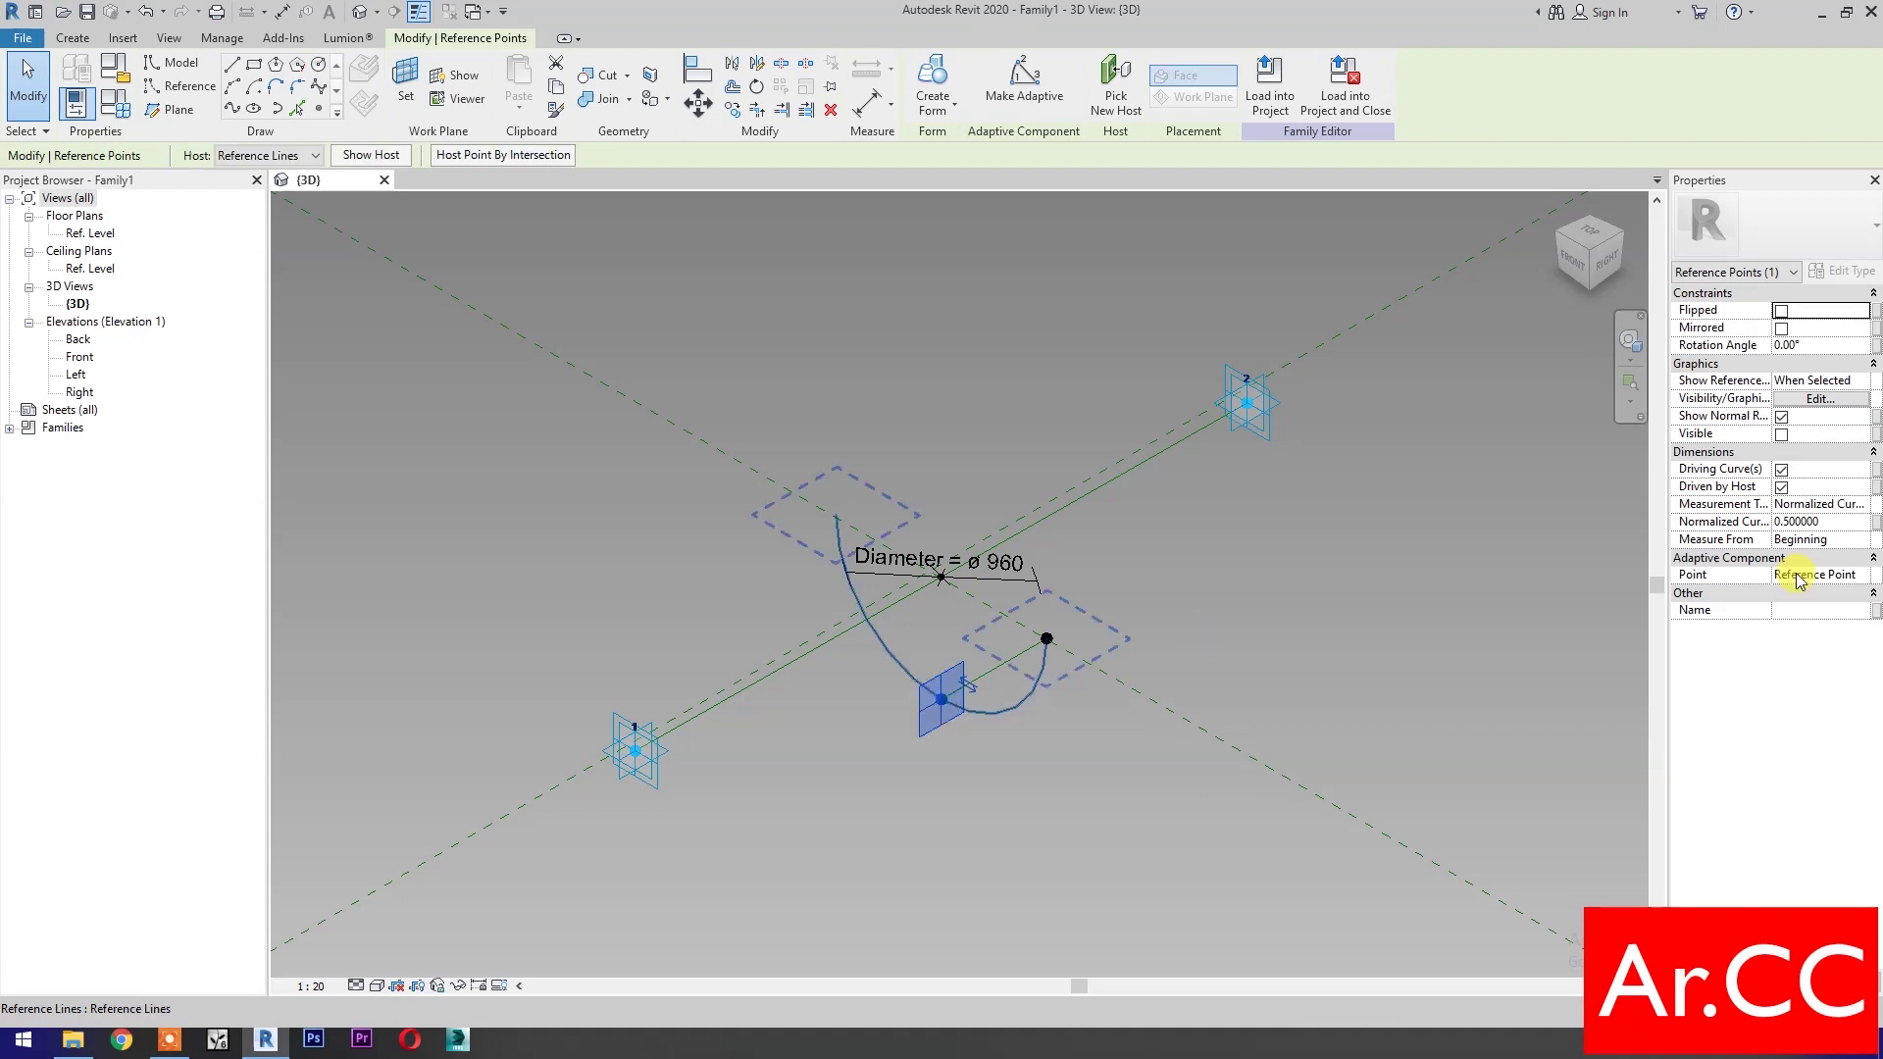
{"action": "left_click", "coordinate": [1838, 522]}
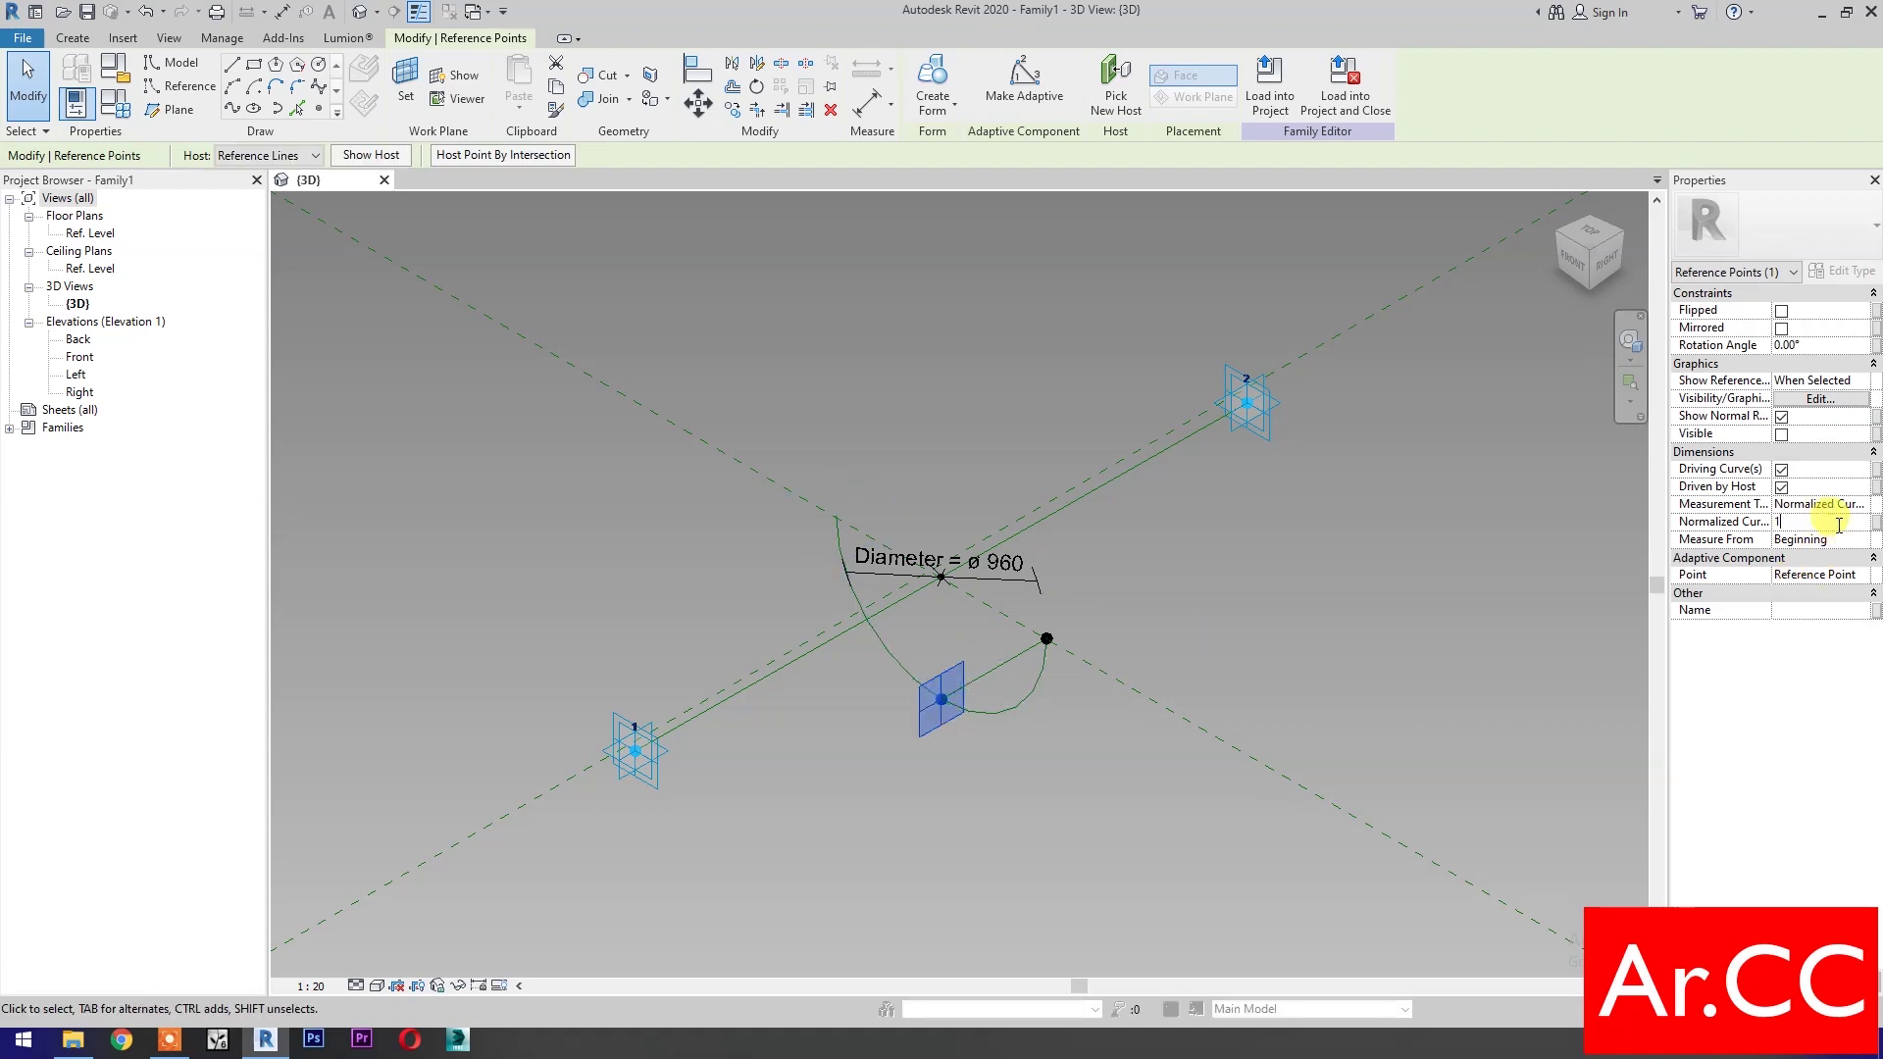
{"action": "type", "text": "1"}
{"action": "key", "text": "Return"}
{"action": "left_click", "coordinate": [801, 802]}
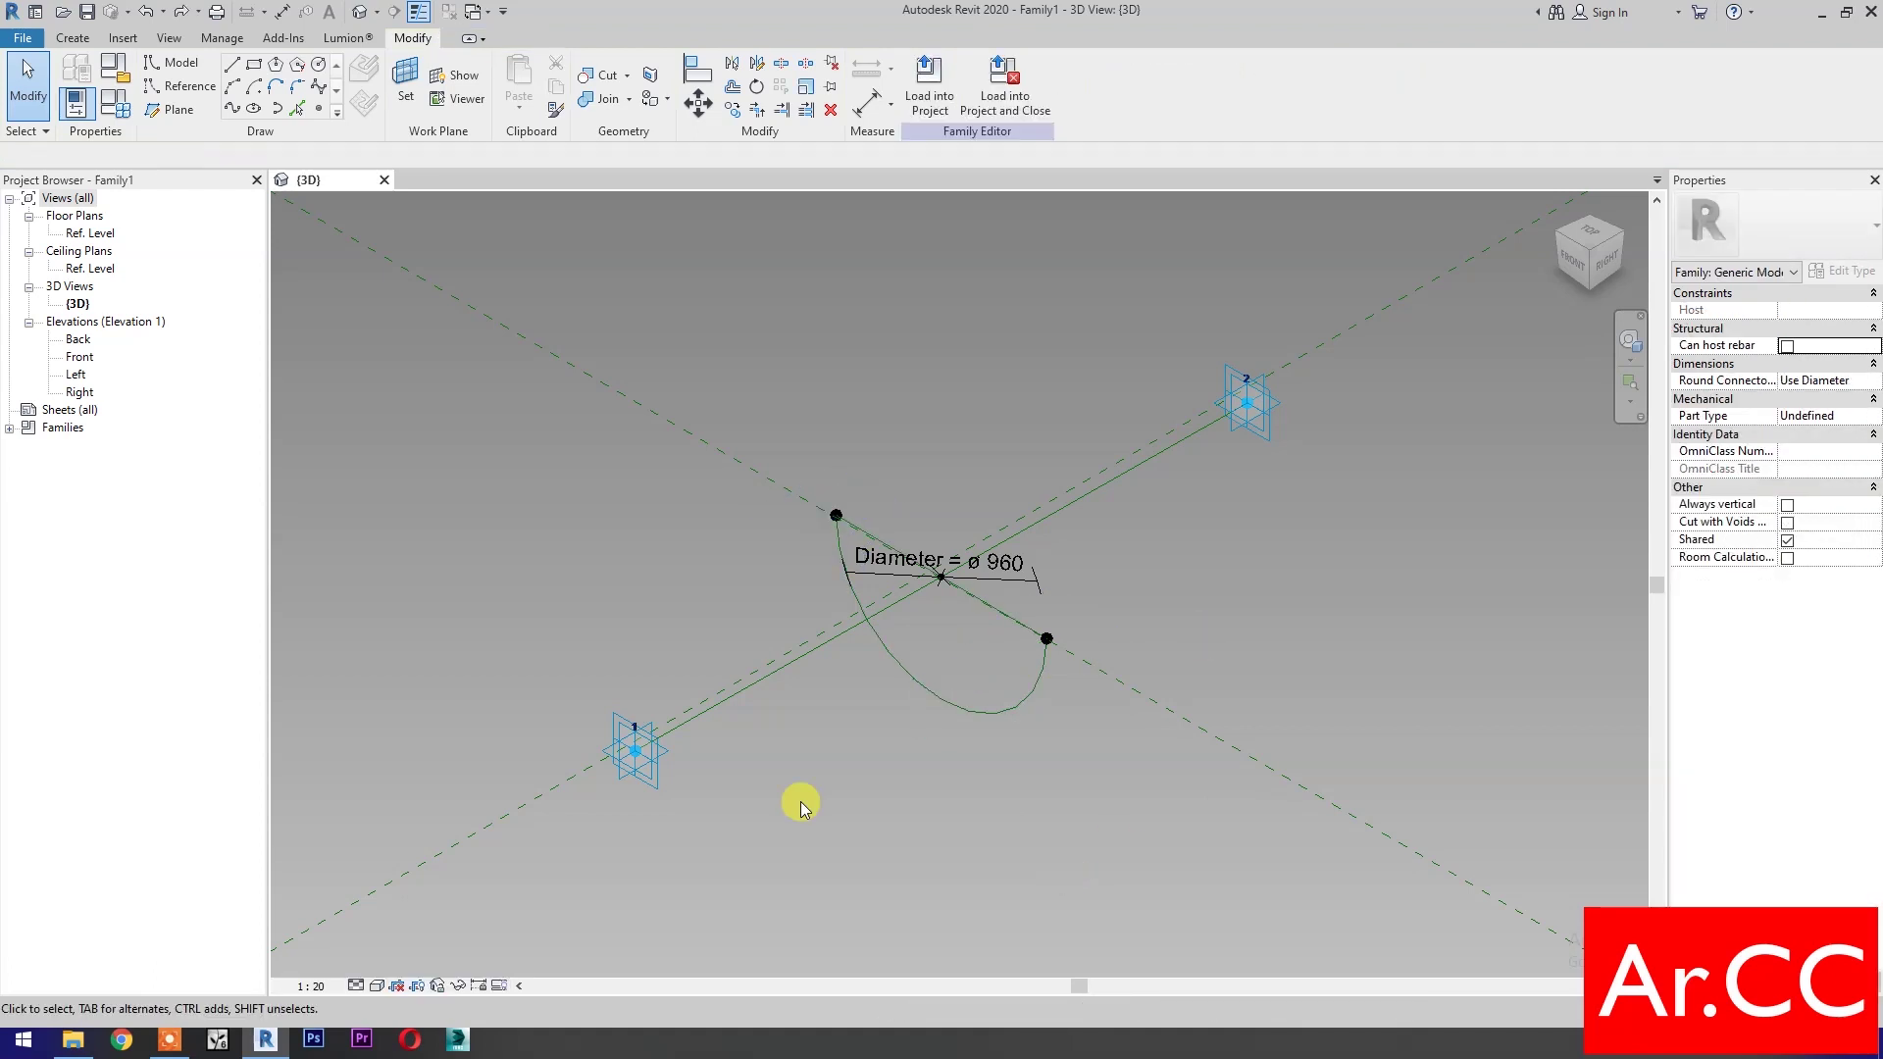
Place two reference points on the arc, between its two end points
{"action": "left_click", "coordinate": [320, 110]}
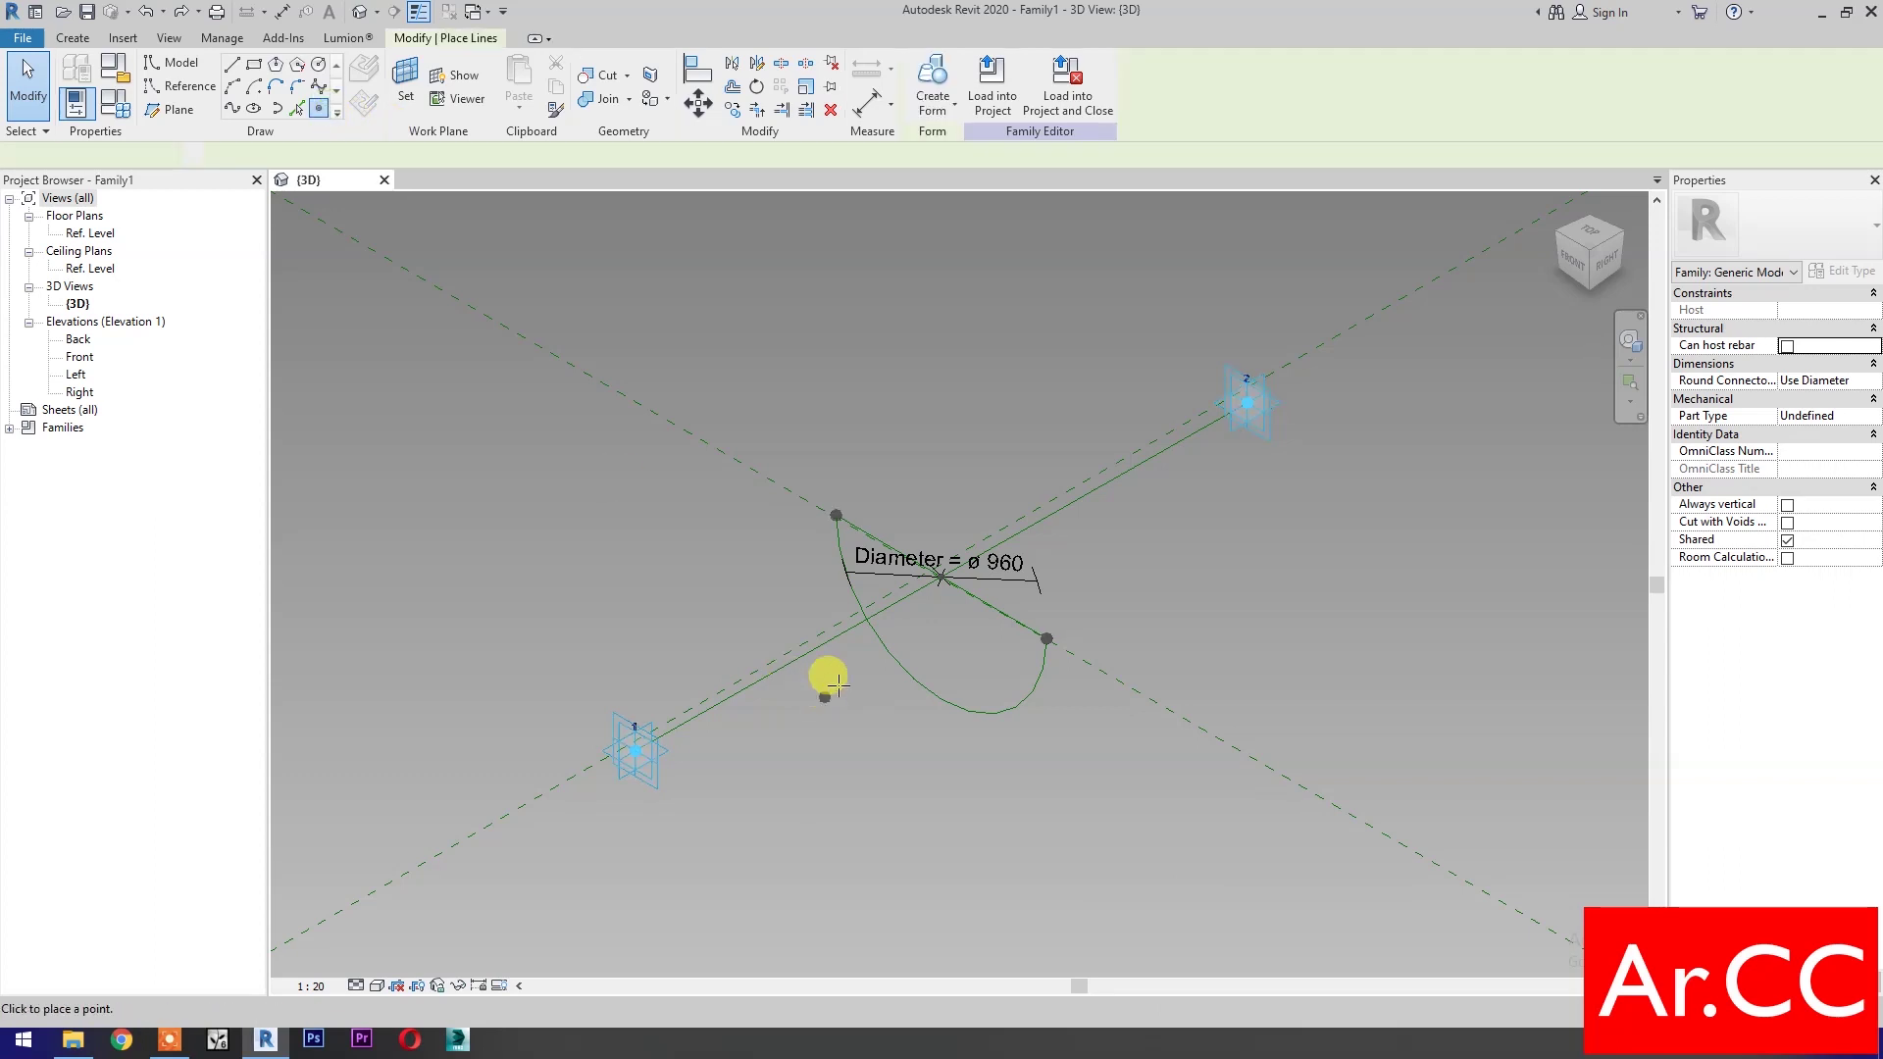
{"action": "left_click", "coordinate": [878, 637]}
{"action": "left_click", "coordinate": [969, 711]}
{"action": "key", "text": "Escape"}
{"action": "key", "text": "Escape"}
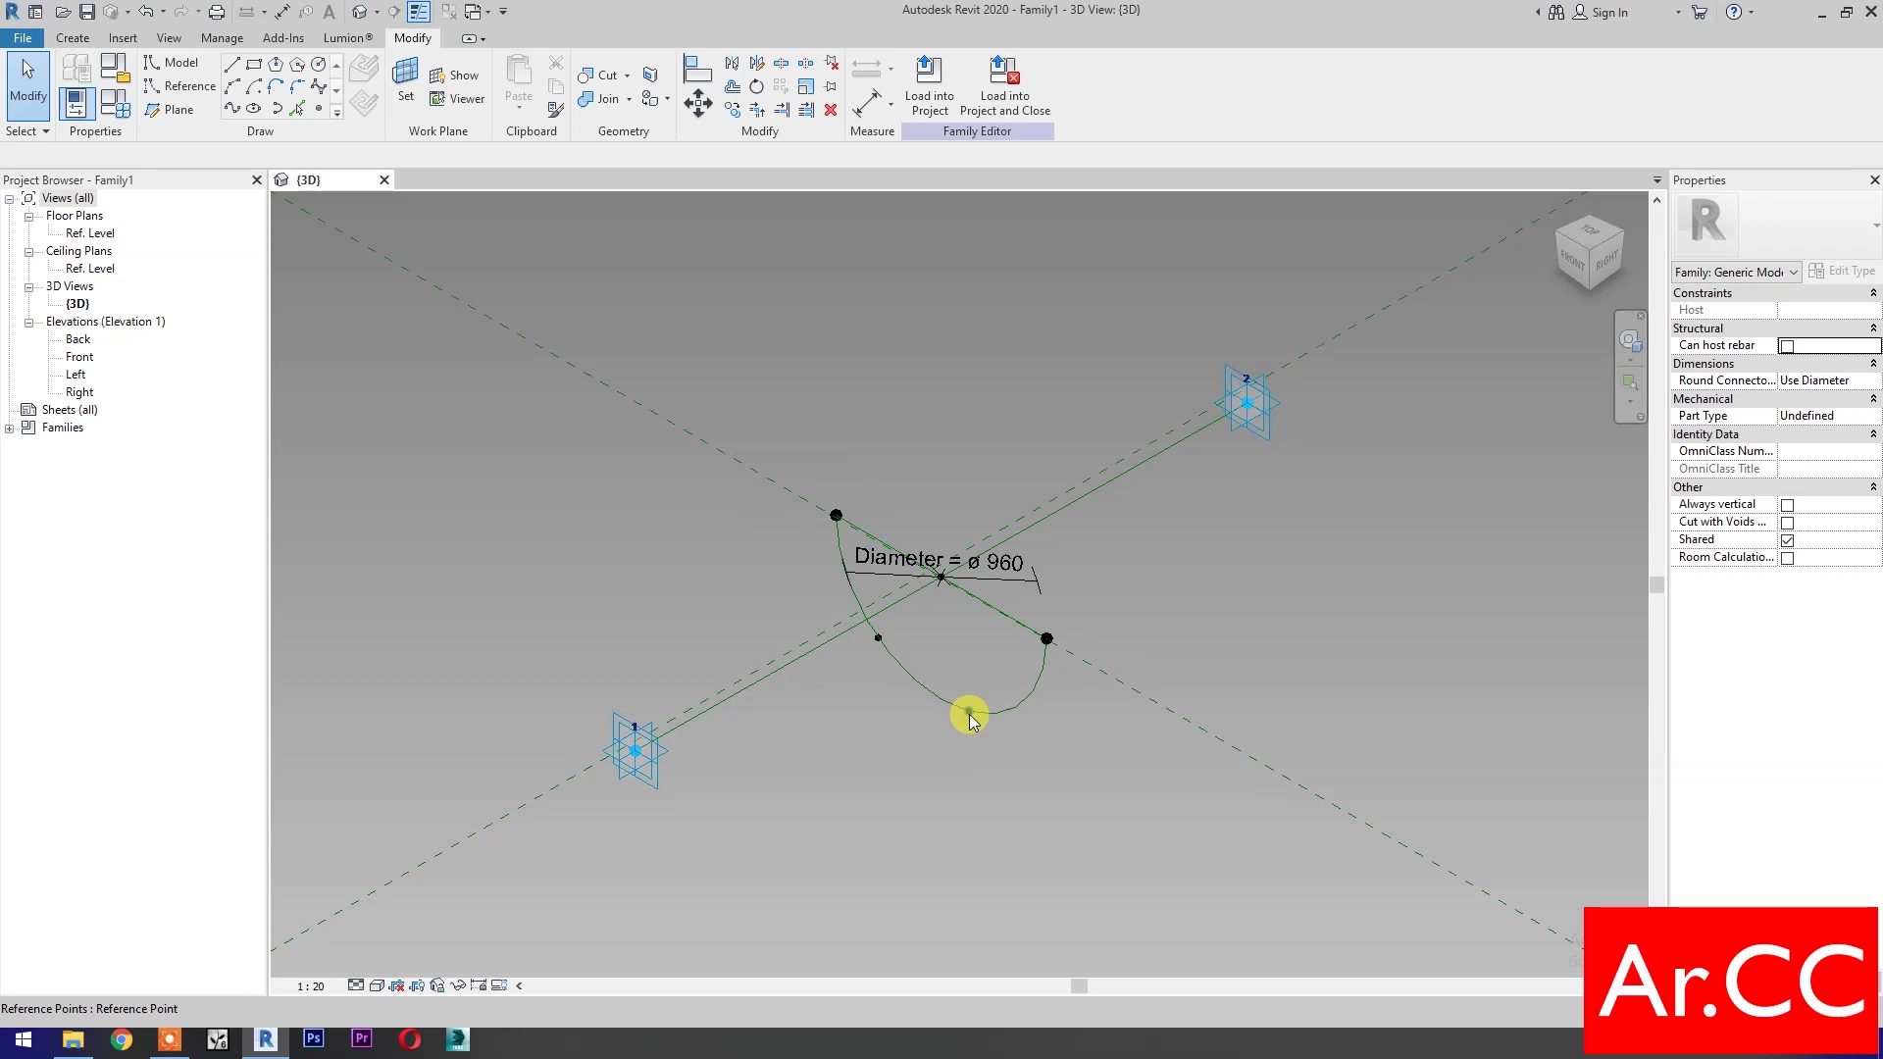
Set the lower arc point's normalized curve parameter to 0.4 and associate it with a new instance family parameter named NCP Fold
{"action": "left_click", "coordinate": [969, 714]}
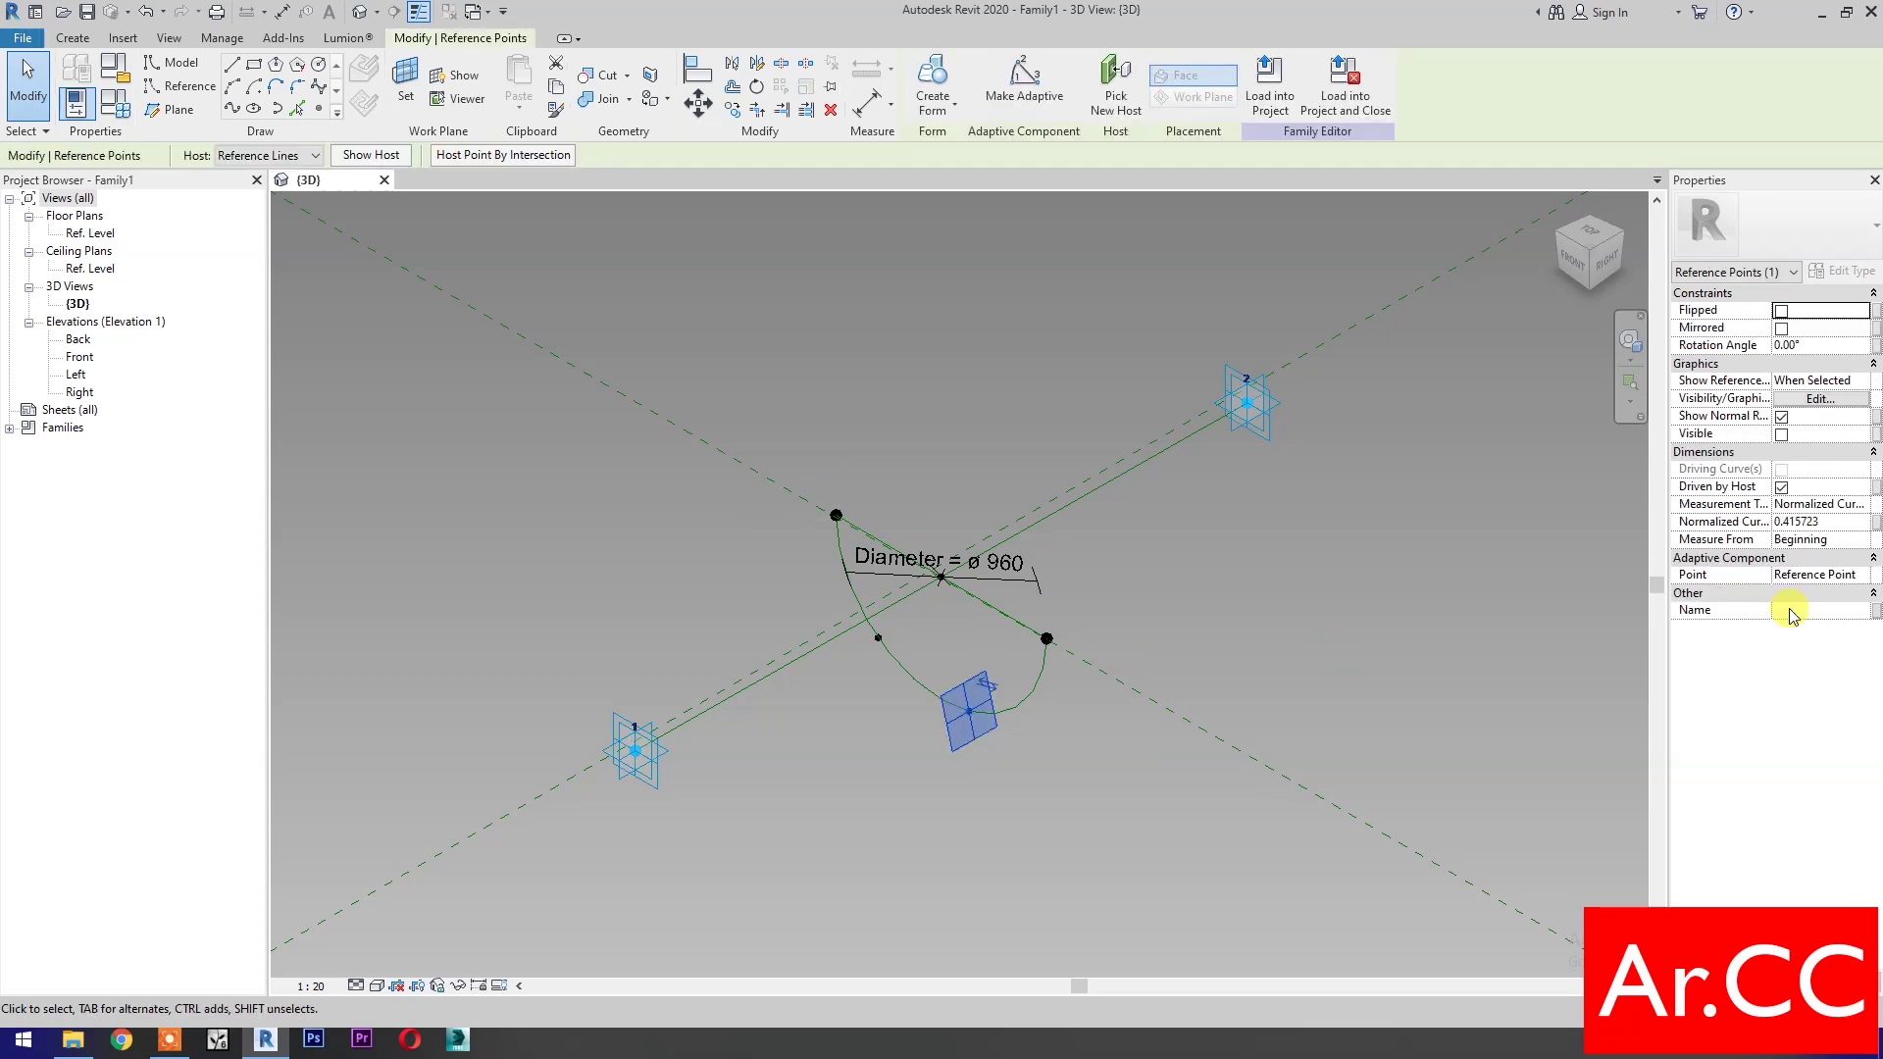
{"action": "left_click", "coordinate": [1849, 527]}
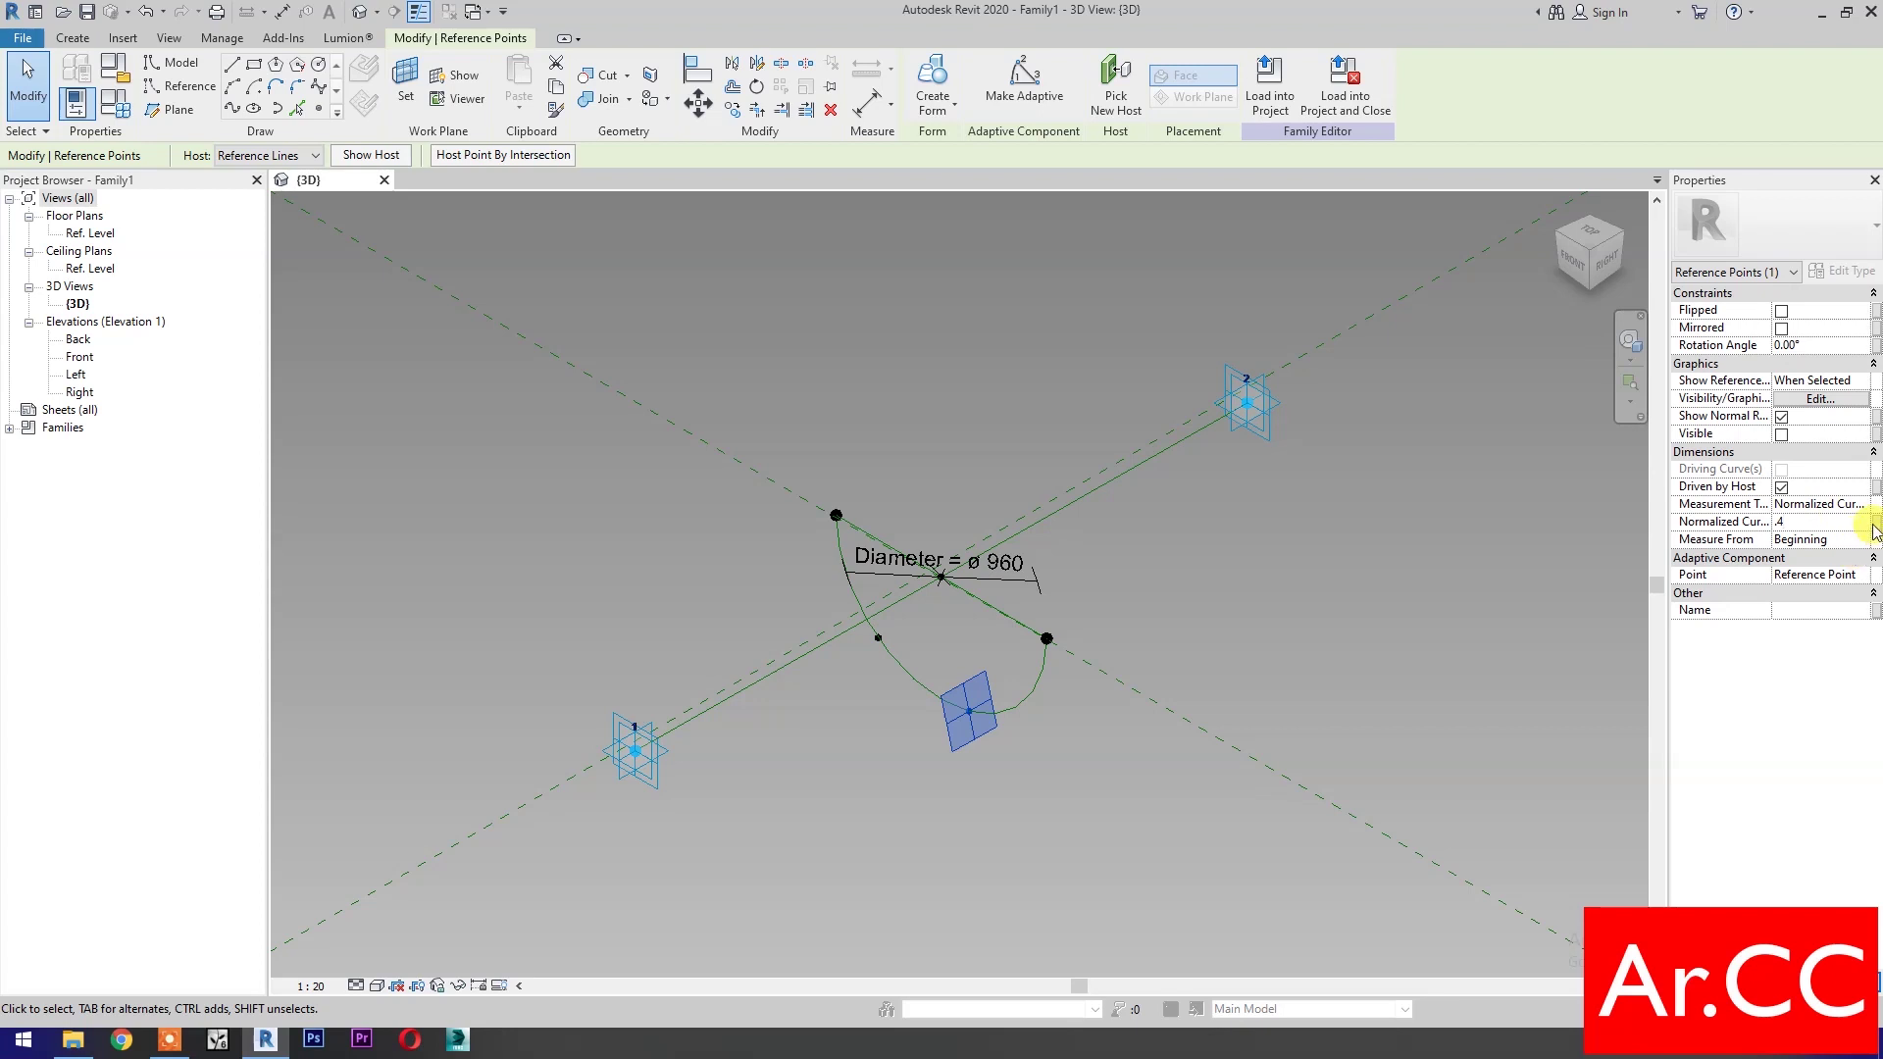
{"action": "left_click", "coordinate": [1875, 525]}
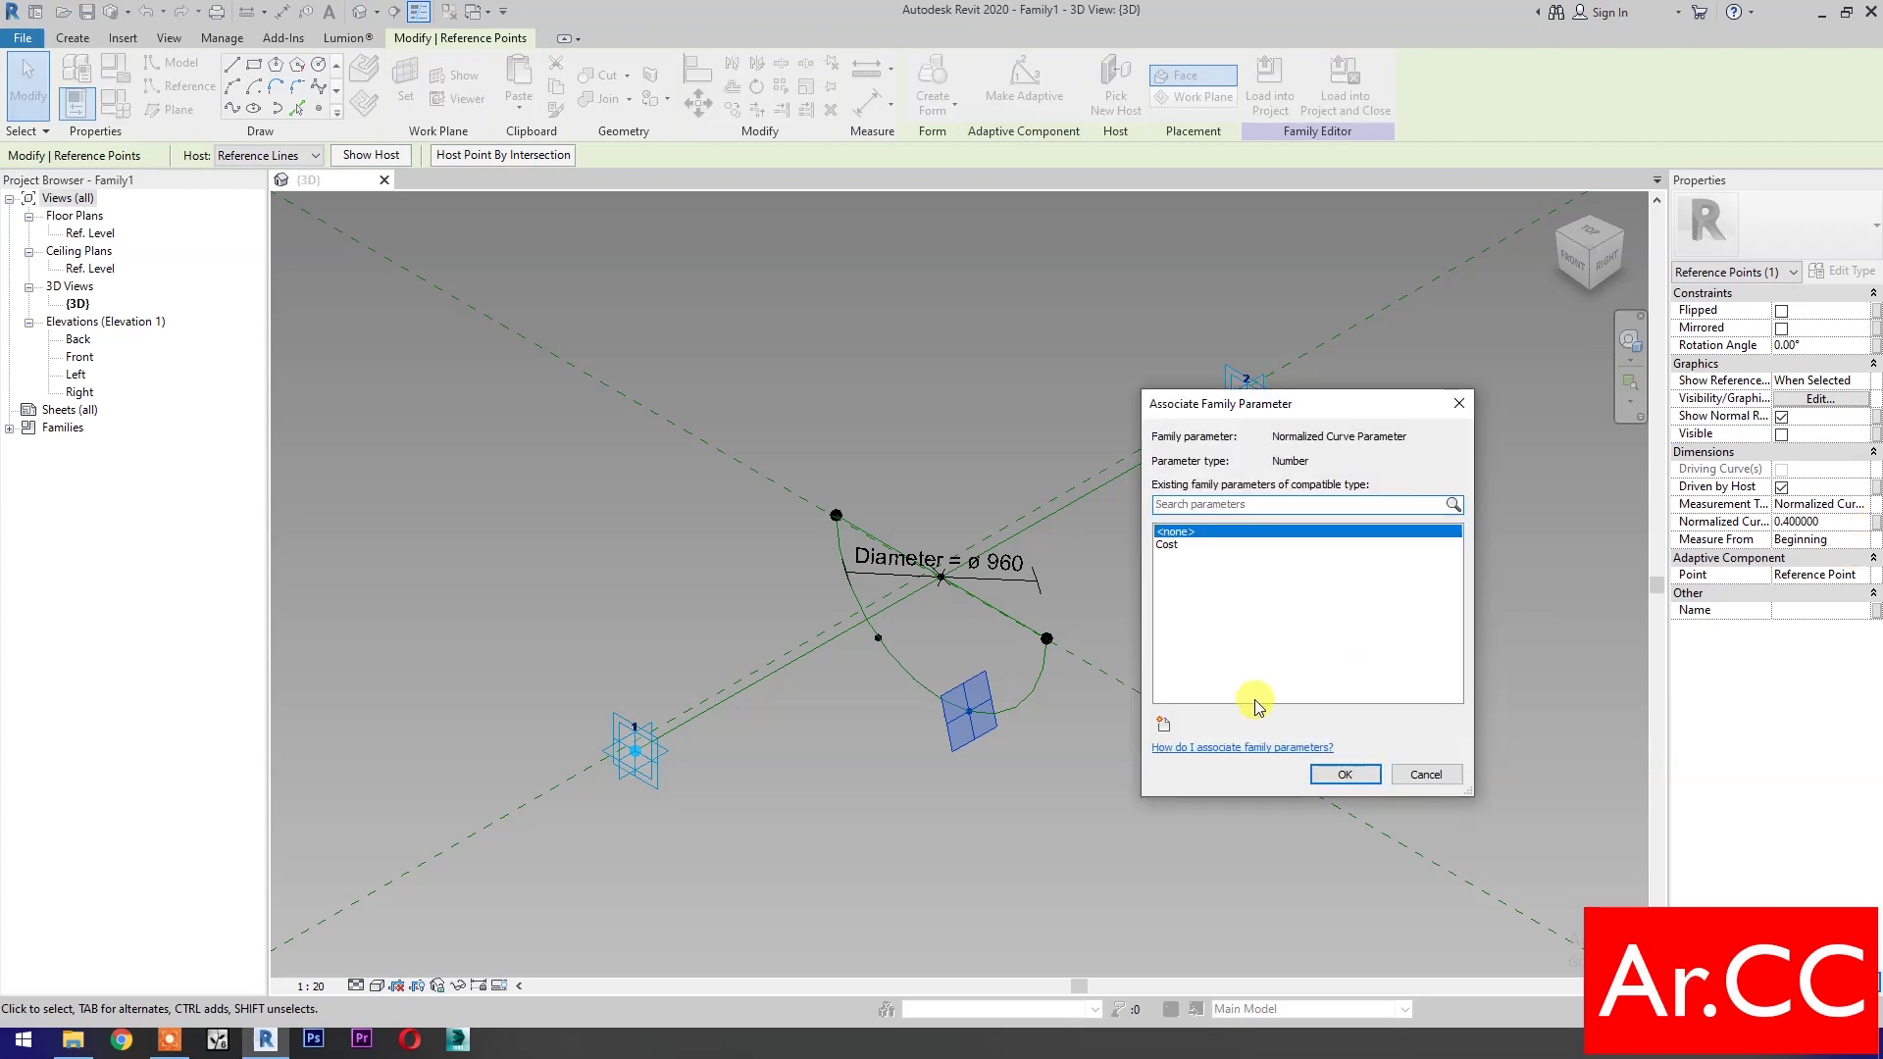
{"action": "left_click", "coordinate": [1165, 731]}
{"action": "type", "text": "NCP Fold"}
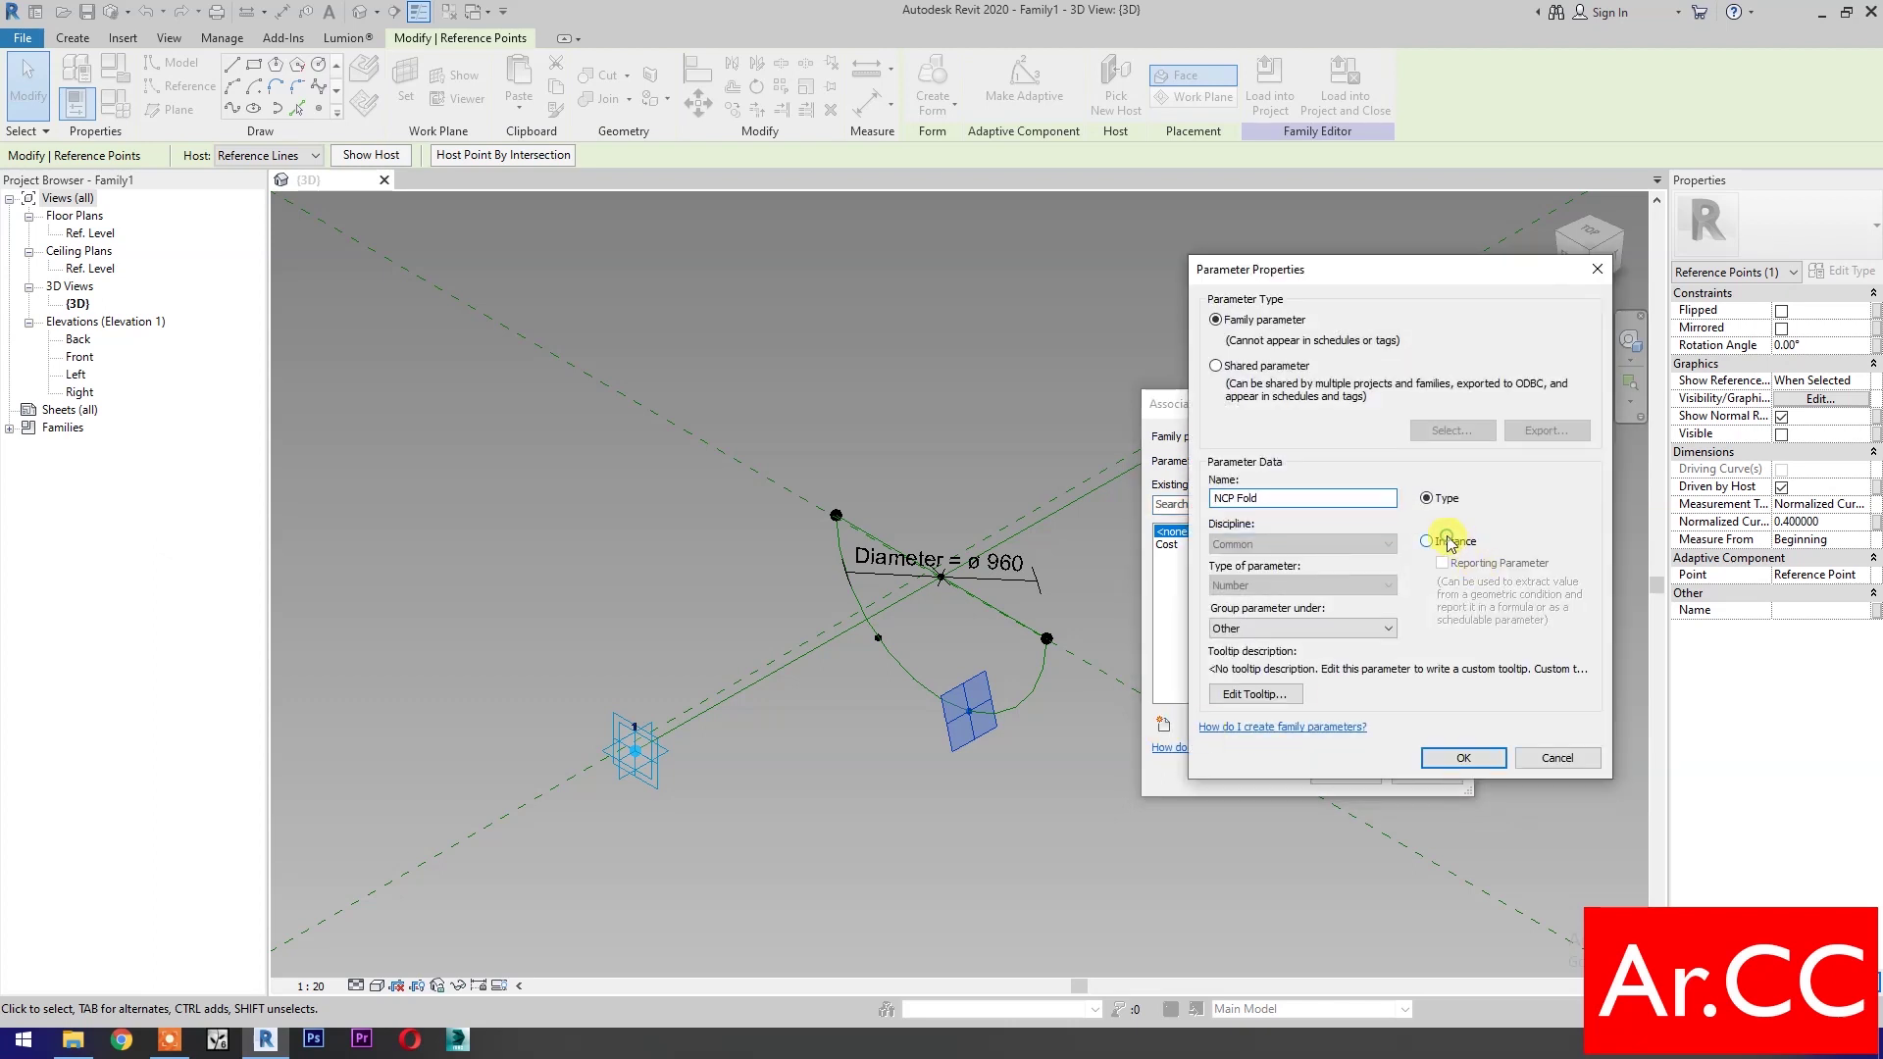
{"action": "left_click", "coordinate": [1448, 541]}
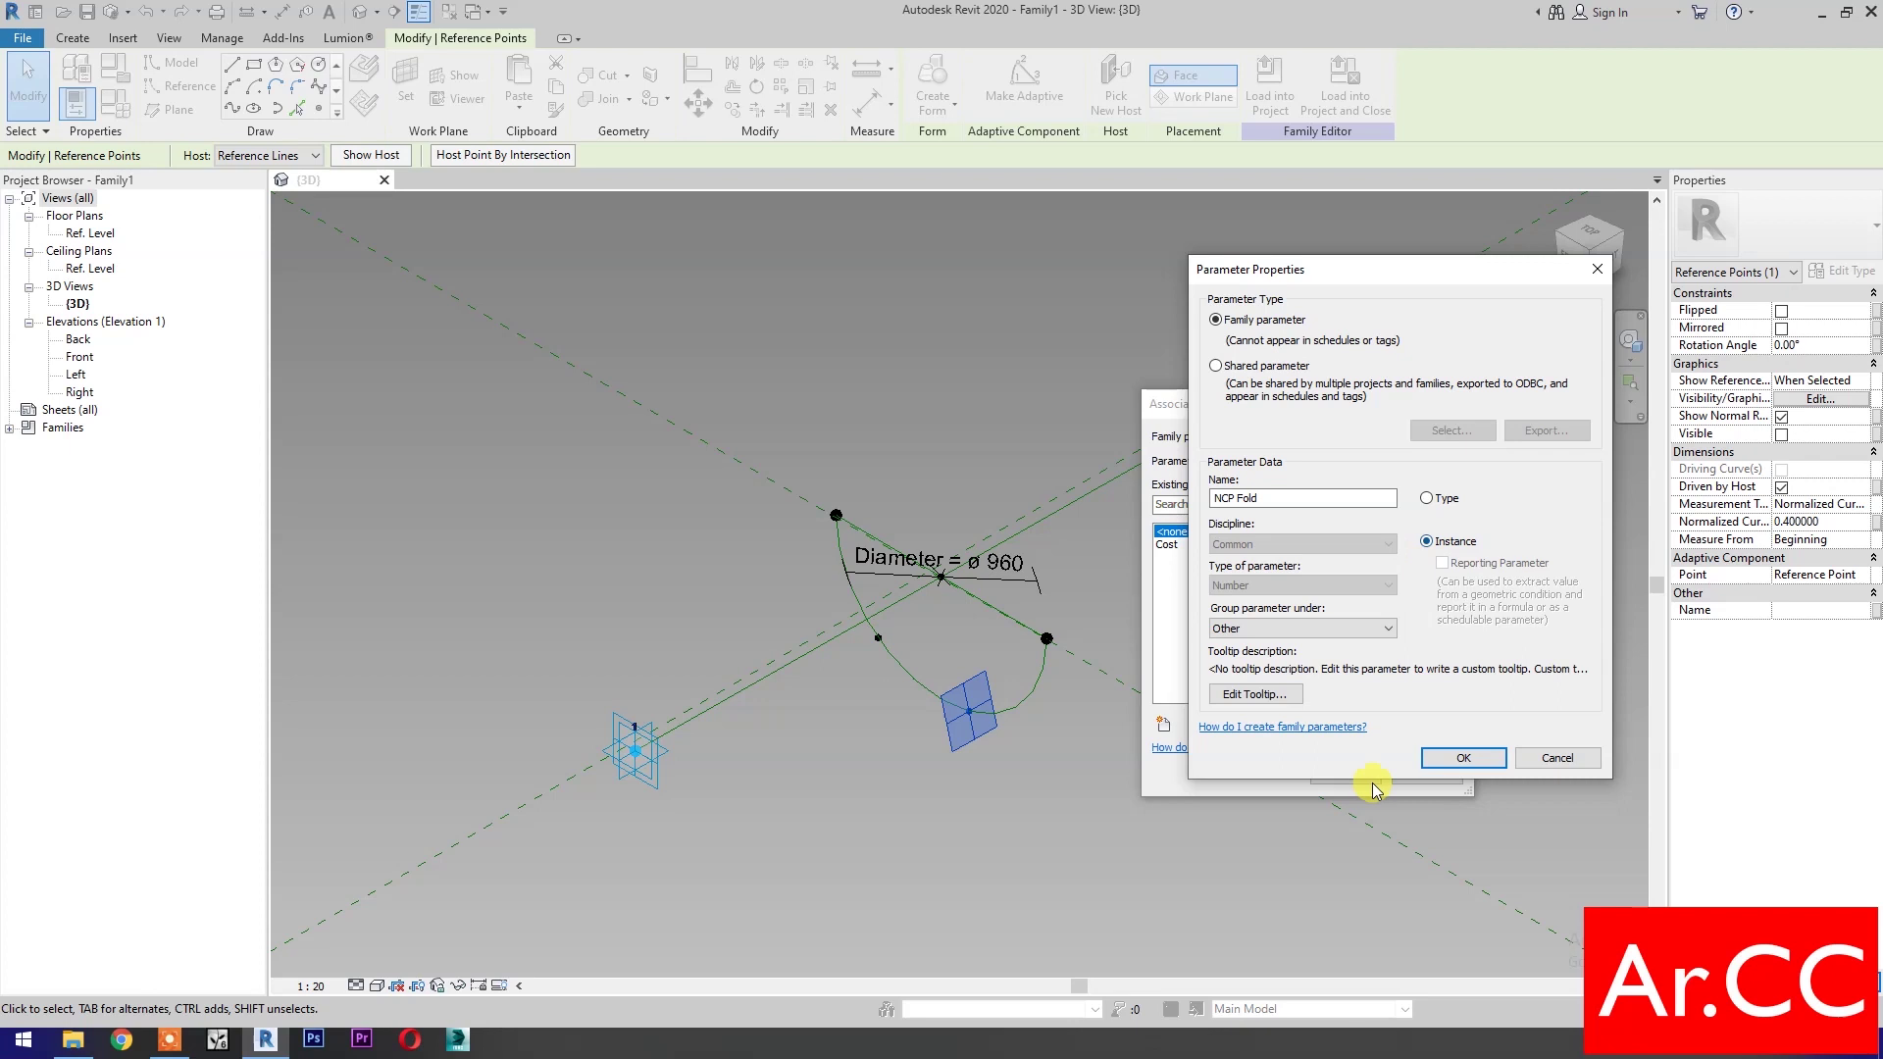
{"action": "left_click", "coordinate": [1456, 761]}
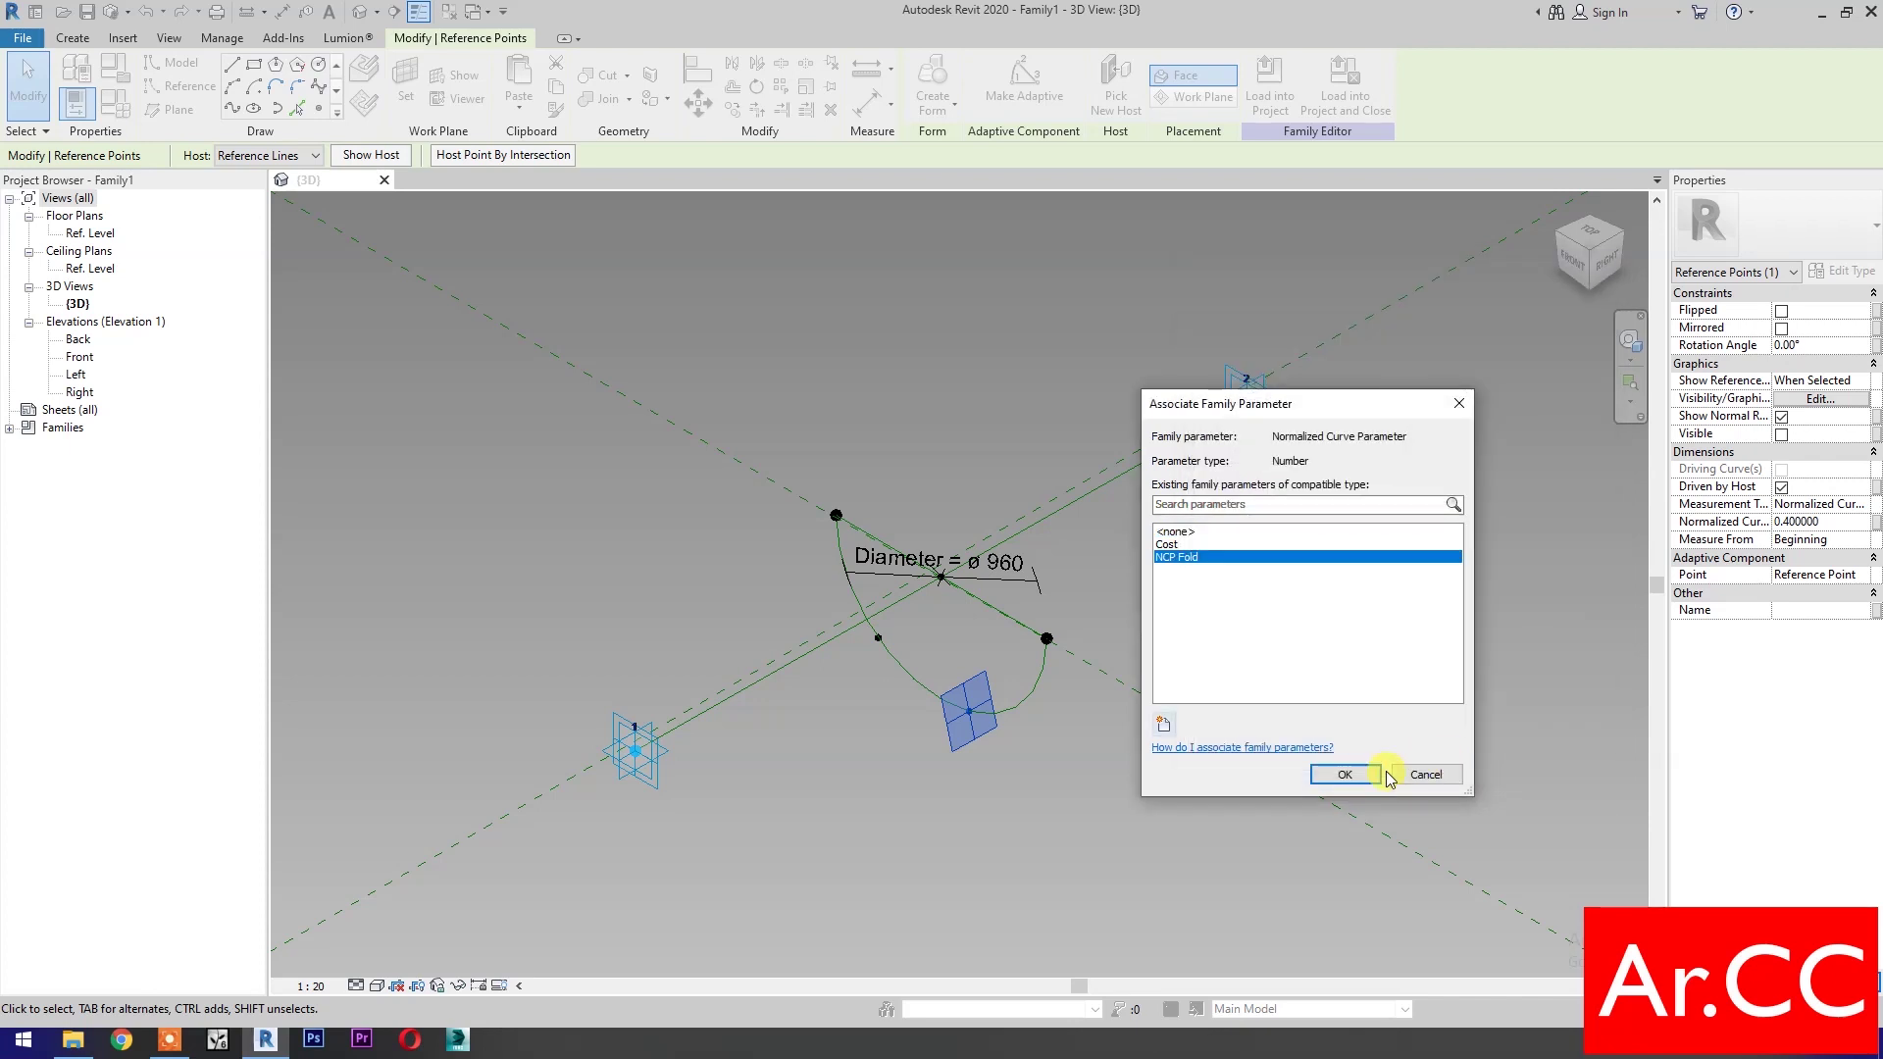
{"action": "left_click", "coordinate": [1345, 775]}
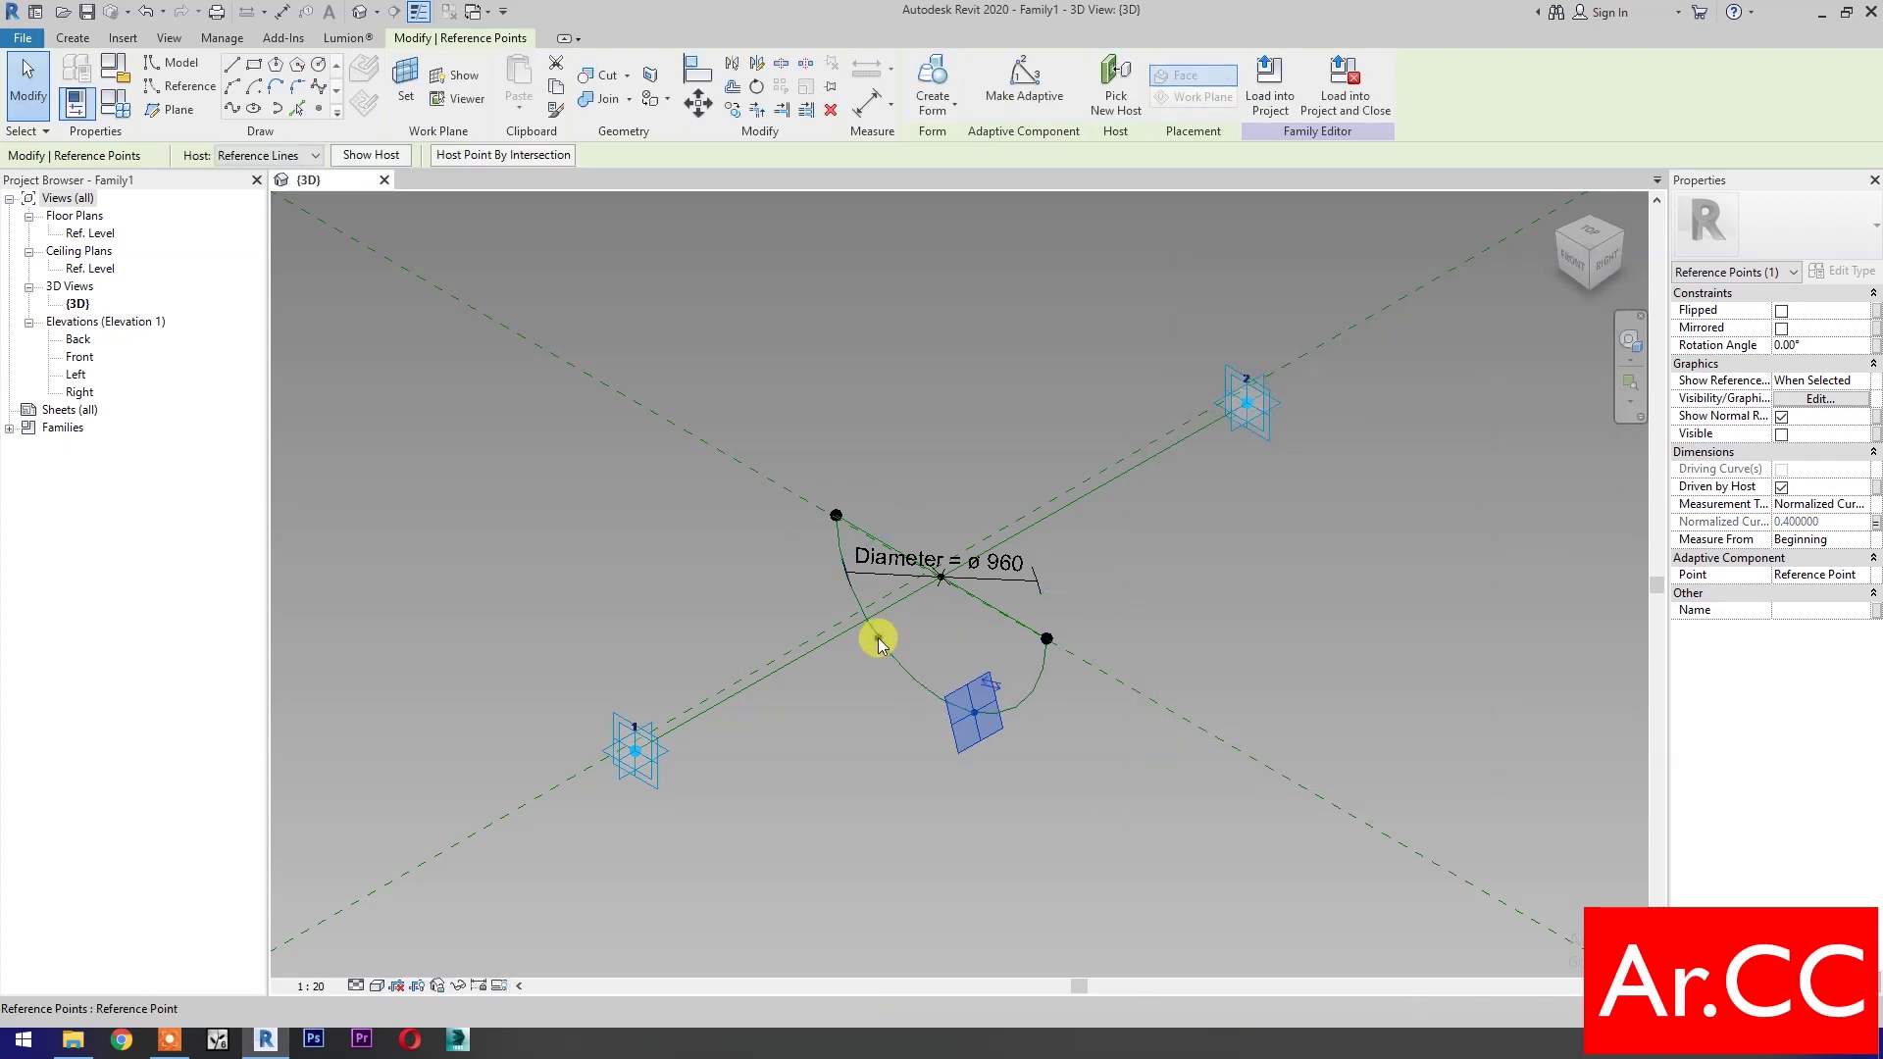
Measure the other arc point from End, set its normalized curve parameter to 0.4 and associate it with NCP Fold
{"action": "left_click_drag", "start_coordinate": [879, 638], "coordinate": [877, 638]}
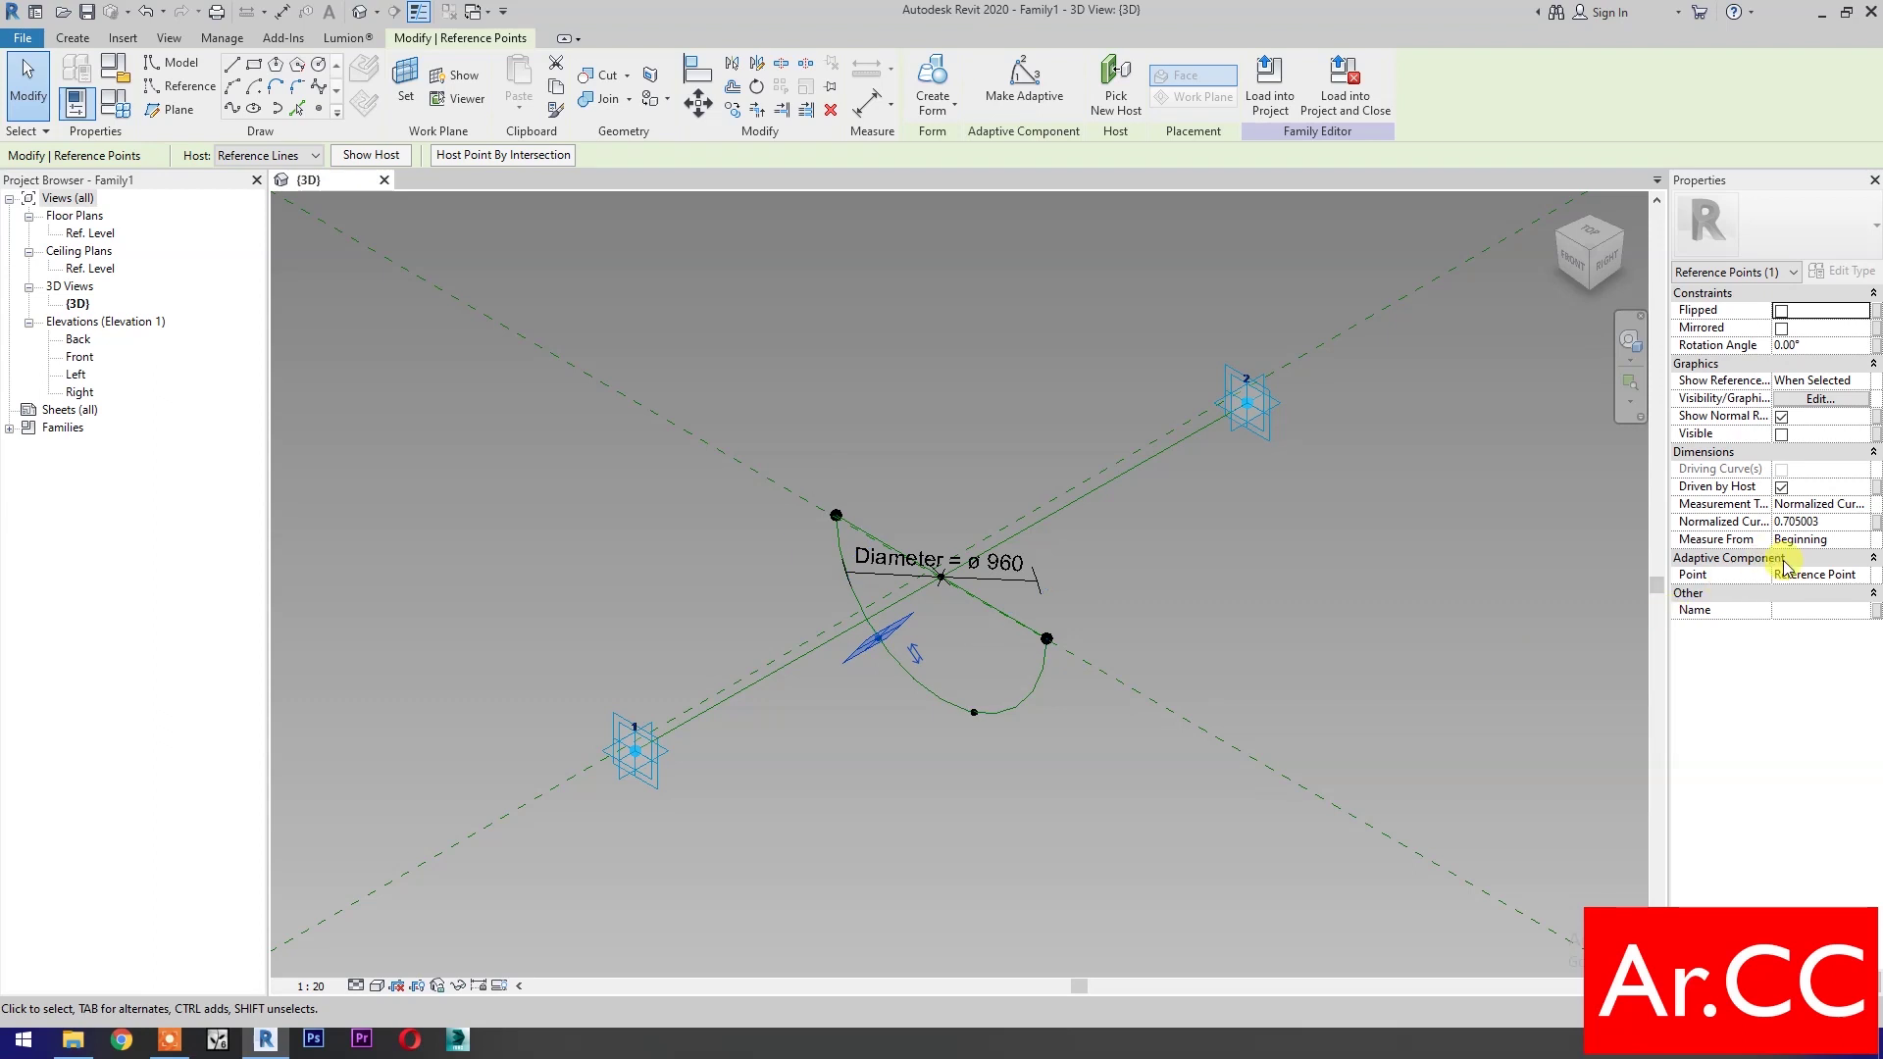
{"action": "left_click", "coordinate": [1873, 550]}
{"action": "left_click", "coordinate": [1795, 574]}
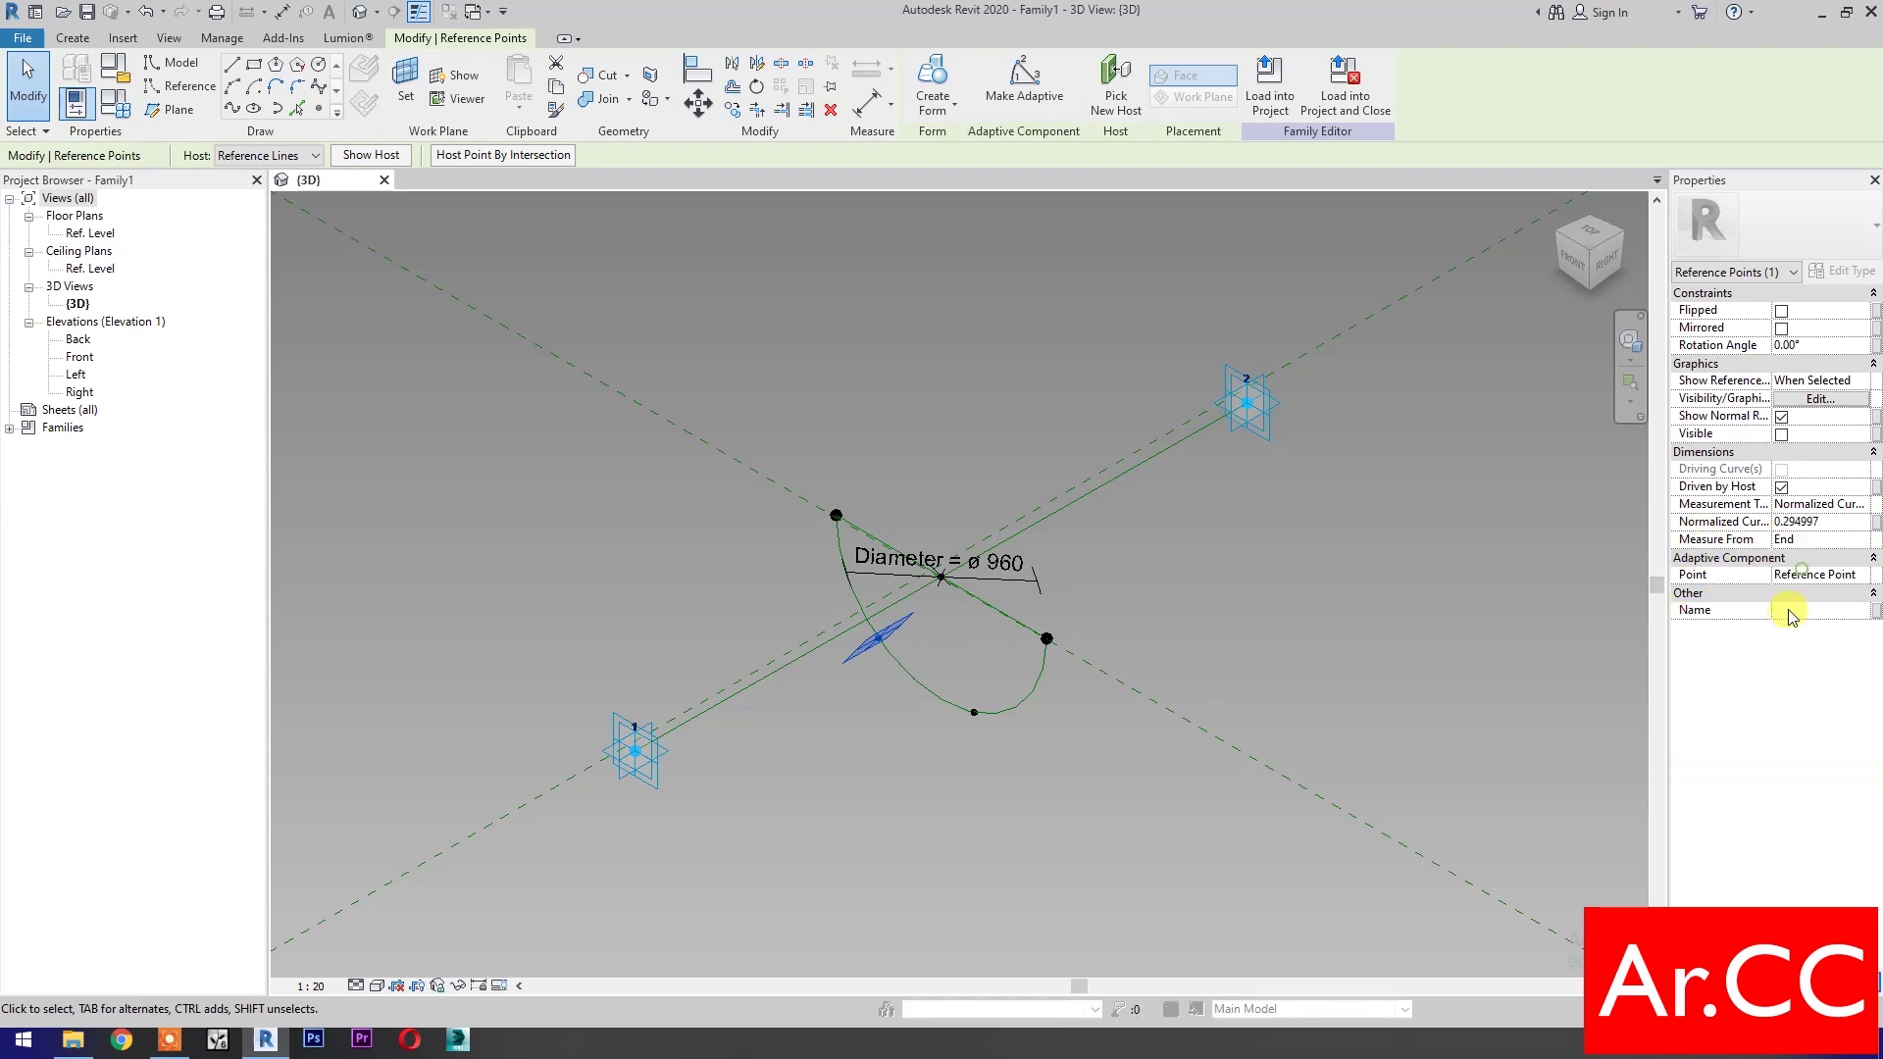
{"action": "left_click", "coordinate": [1836, 522]}
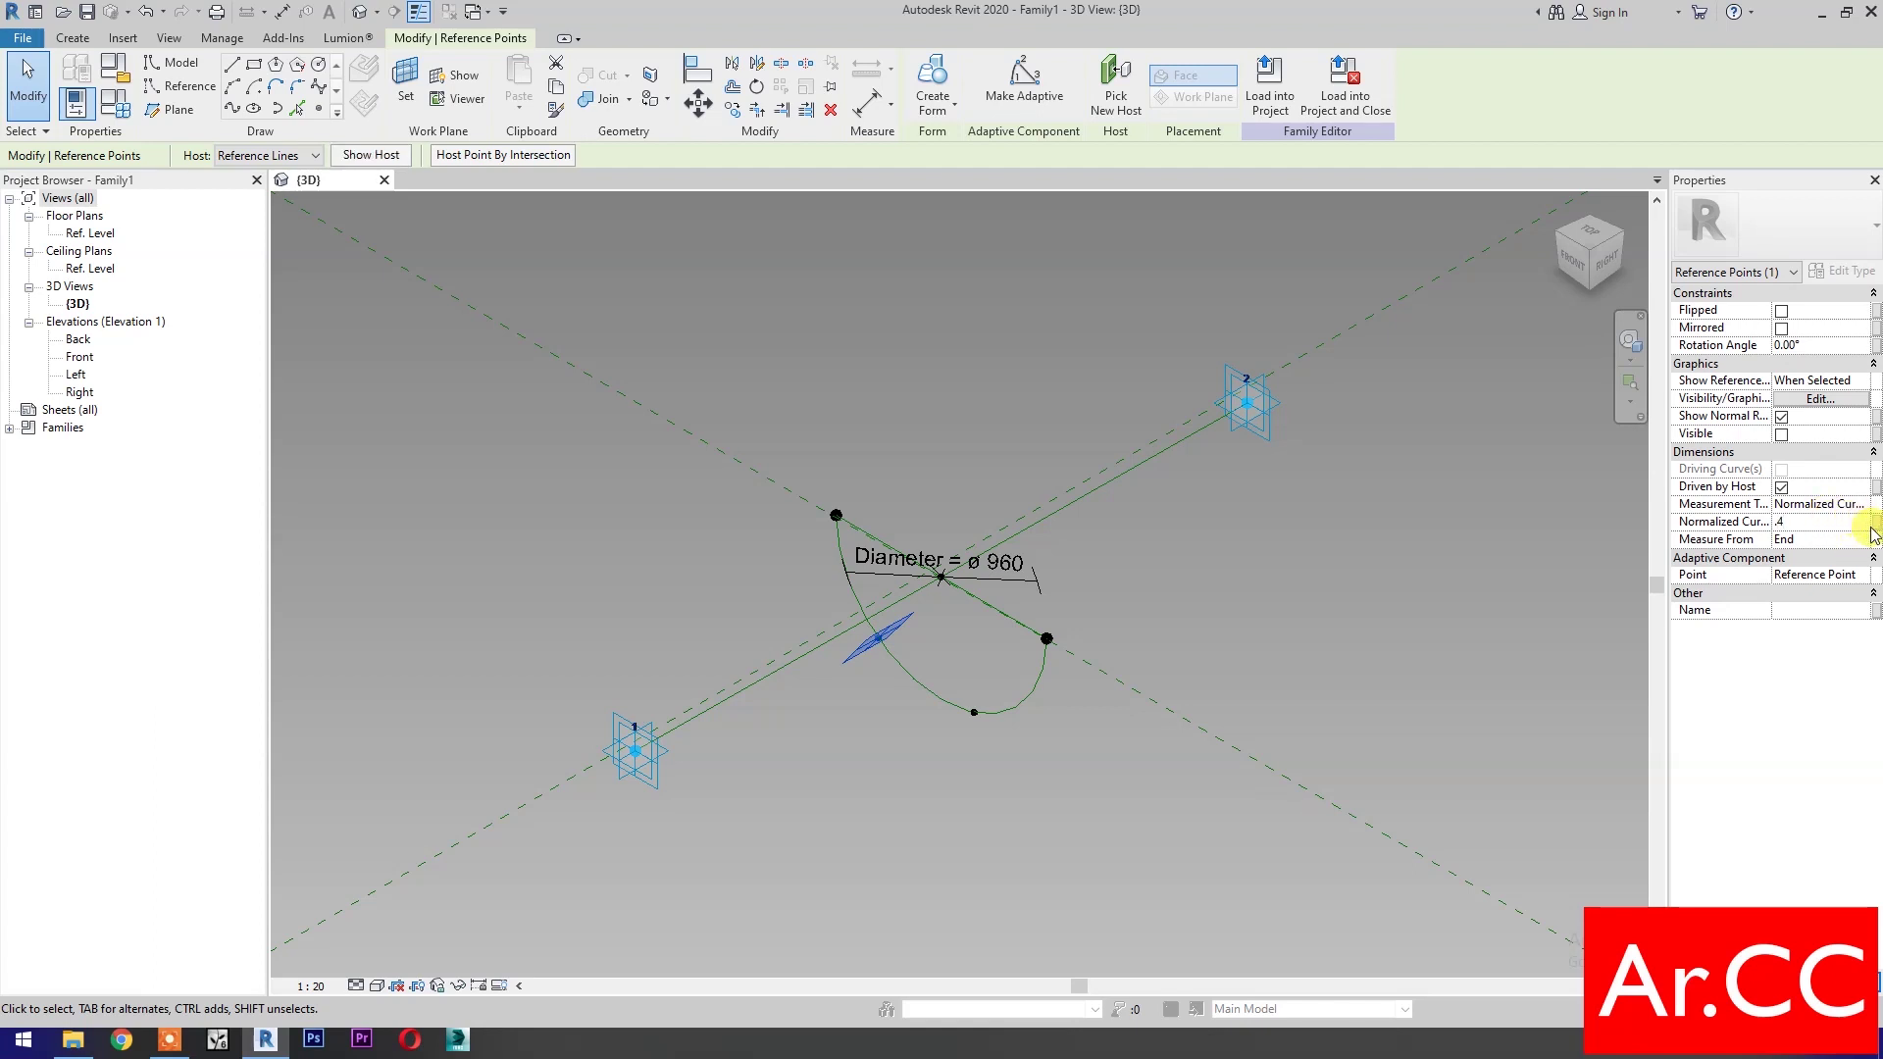
{"action": "left_click", "coordinate": [1875, 526]}
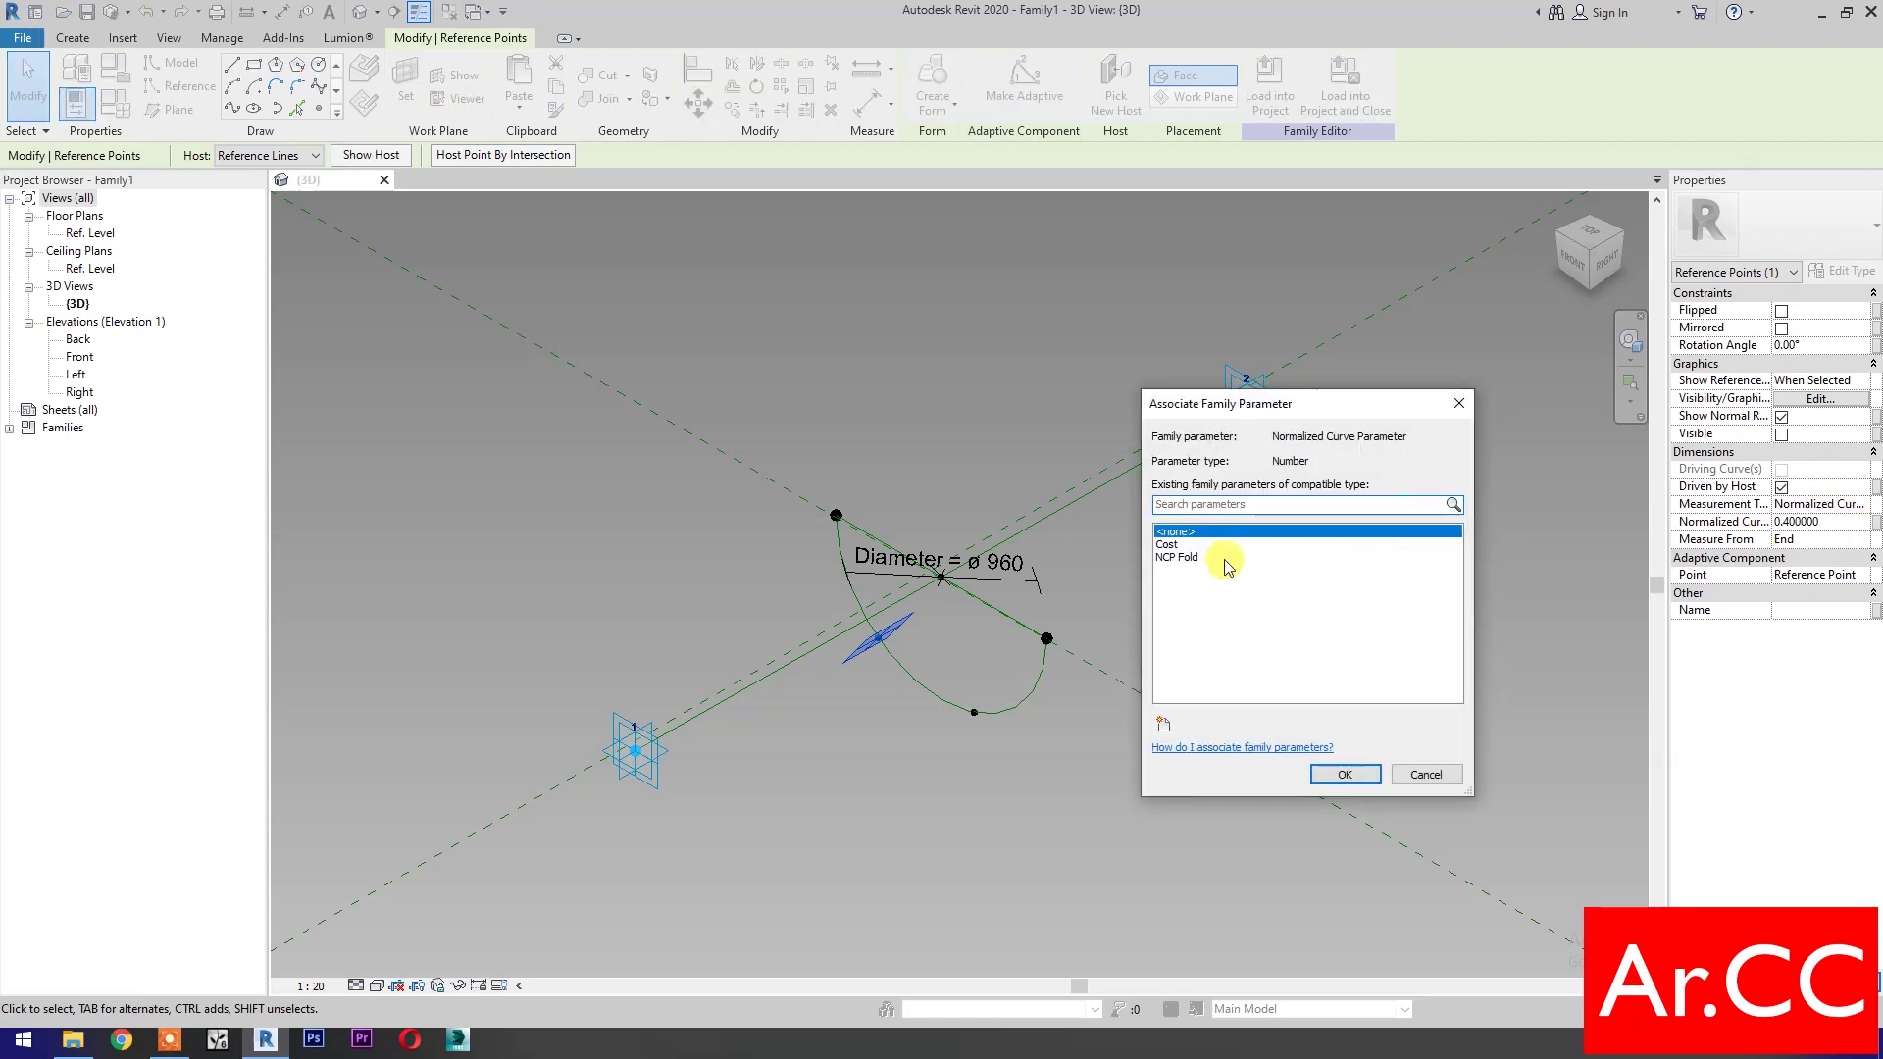
{"action": "left_click", "coordinate": [1192, 559]}
{"action": "left_click", "coordinate": [1345, 774]}
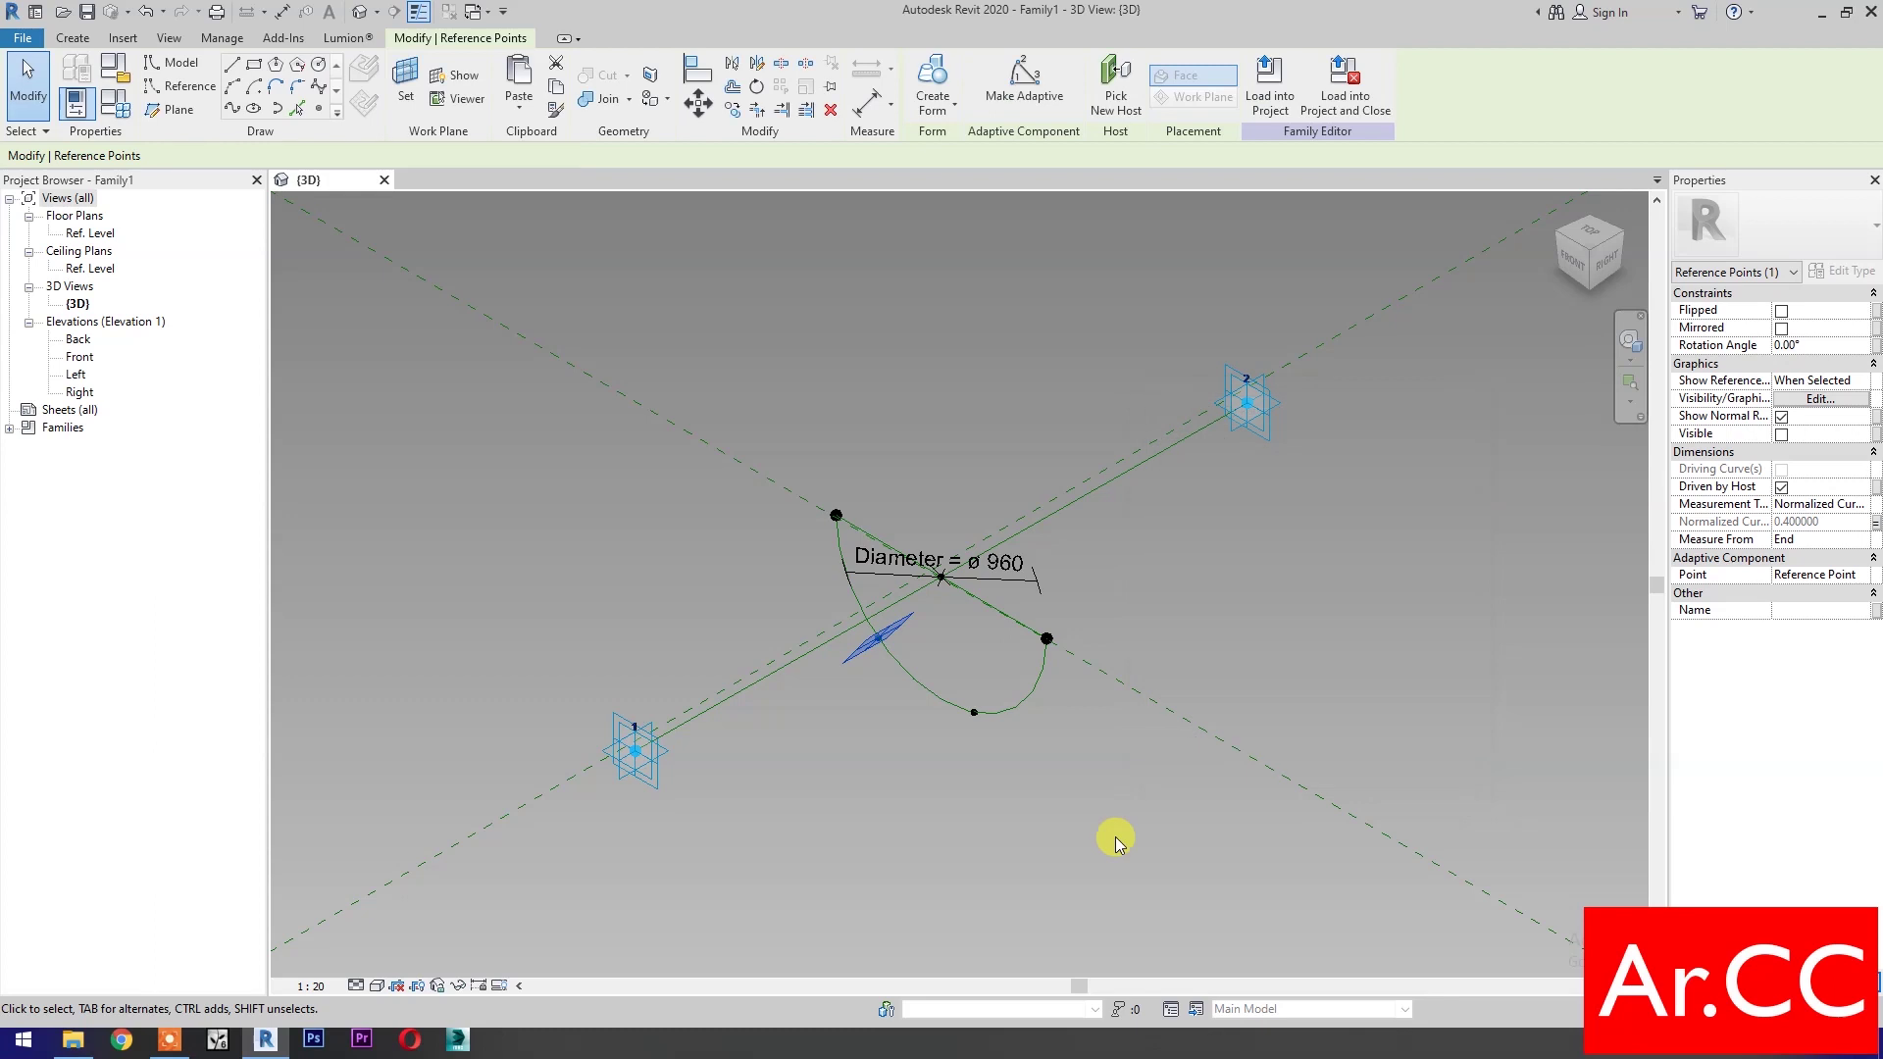
{"action": "left_click", "coordinate": [1074, 837]}
Connect adaptive point 1 to the lower arc point with a line and make it a reference line
{"action": "left_click_drag", "start_coordinate": [521, 688], "coordinate": [991, 692]}
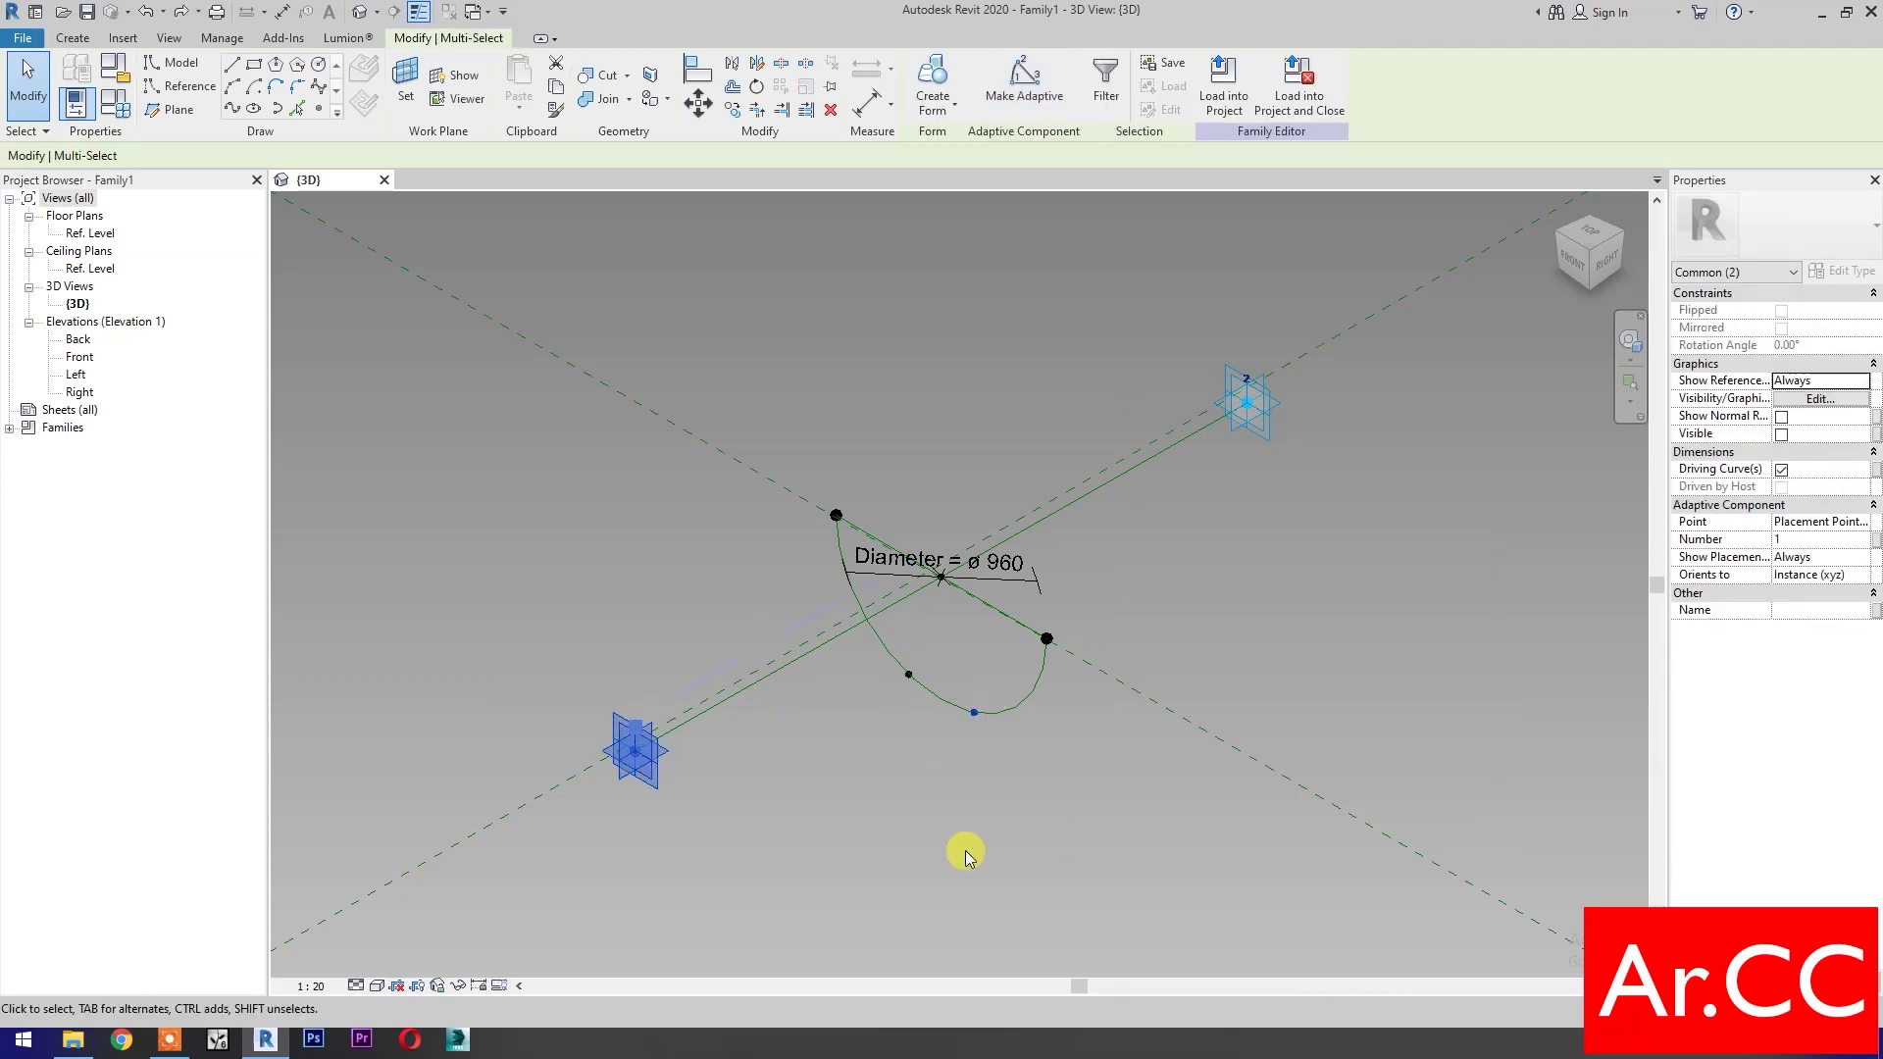
{"action": "left_click", "coordinate": [276, 108]}
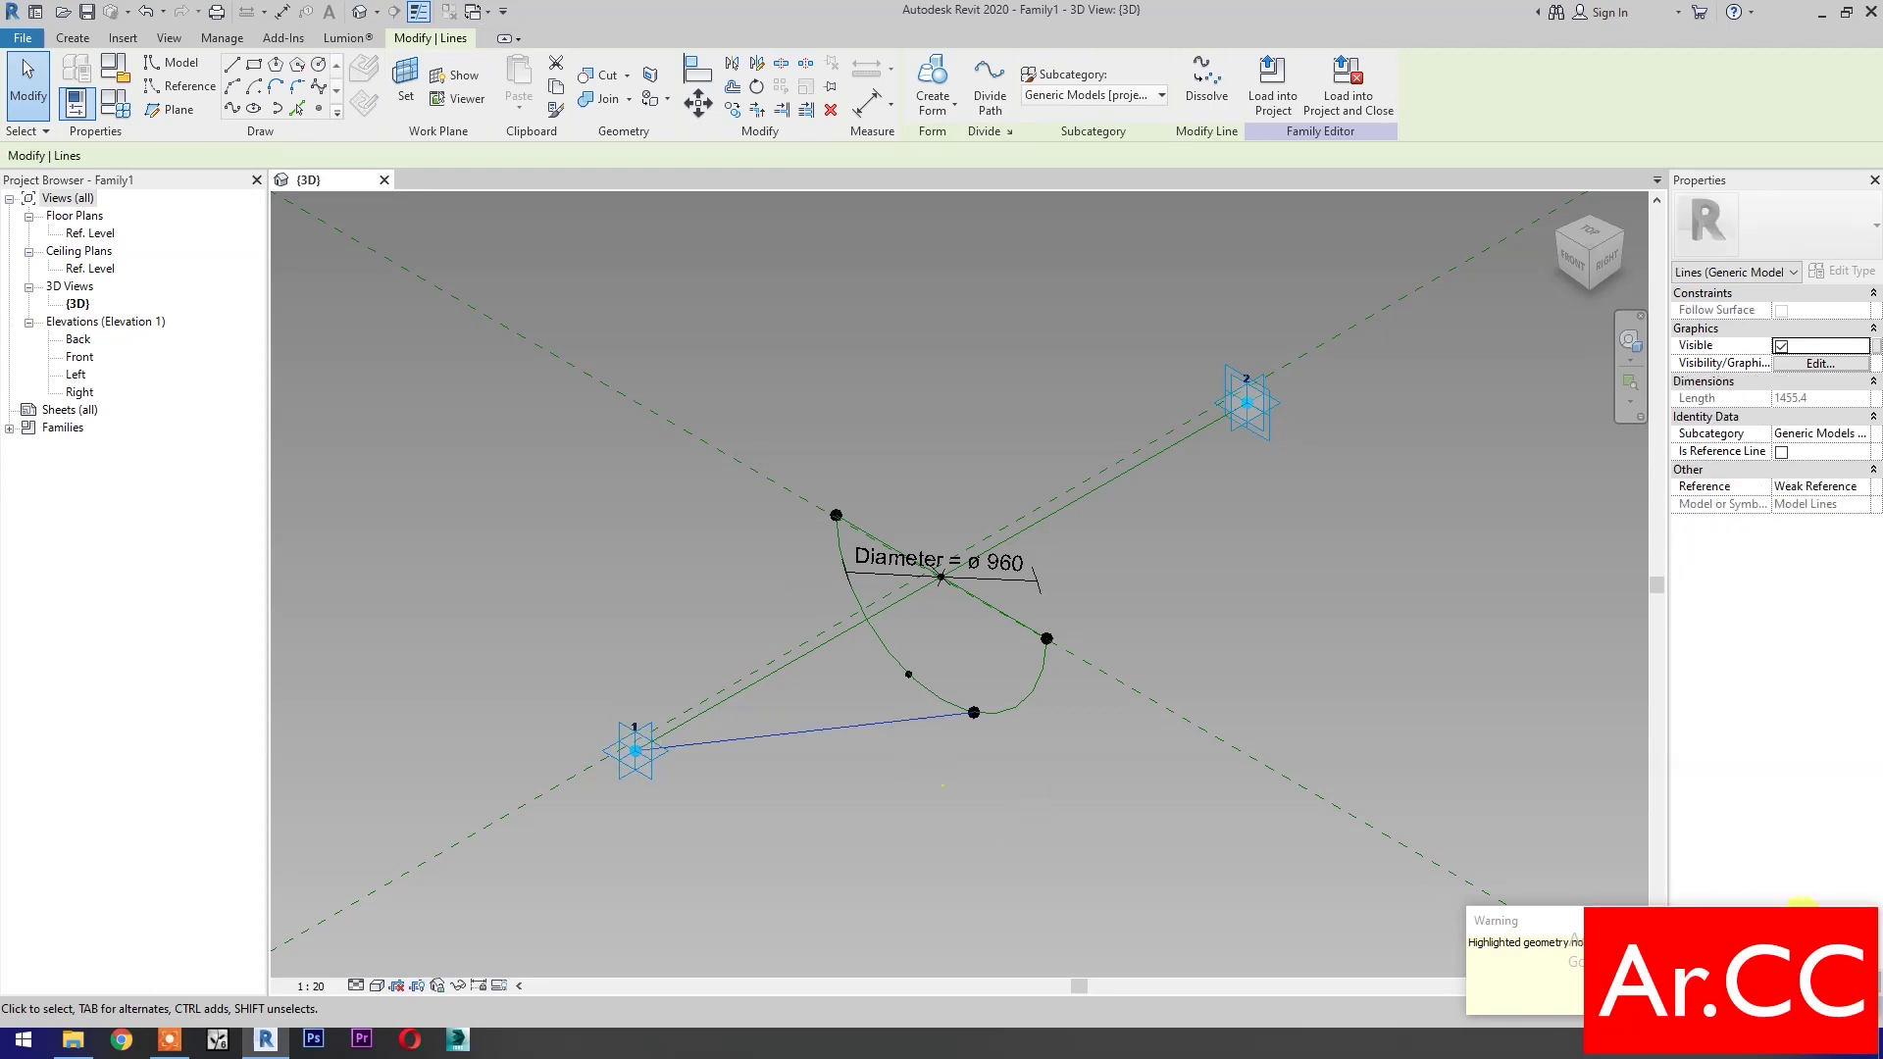
{"action": "left_click", "coordinate": [1782, 451]}
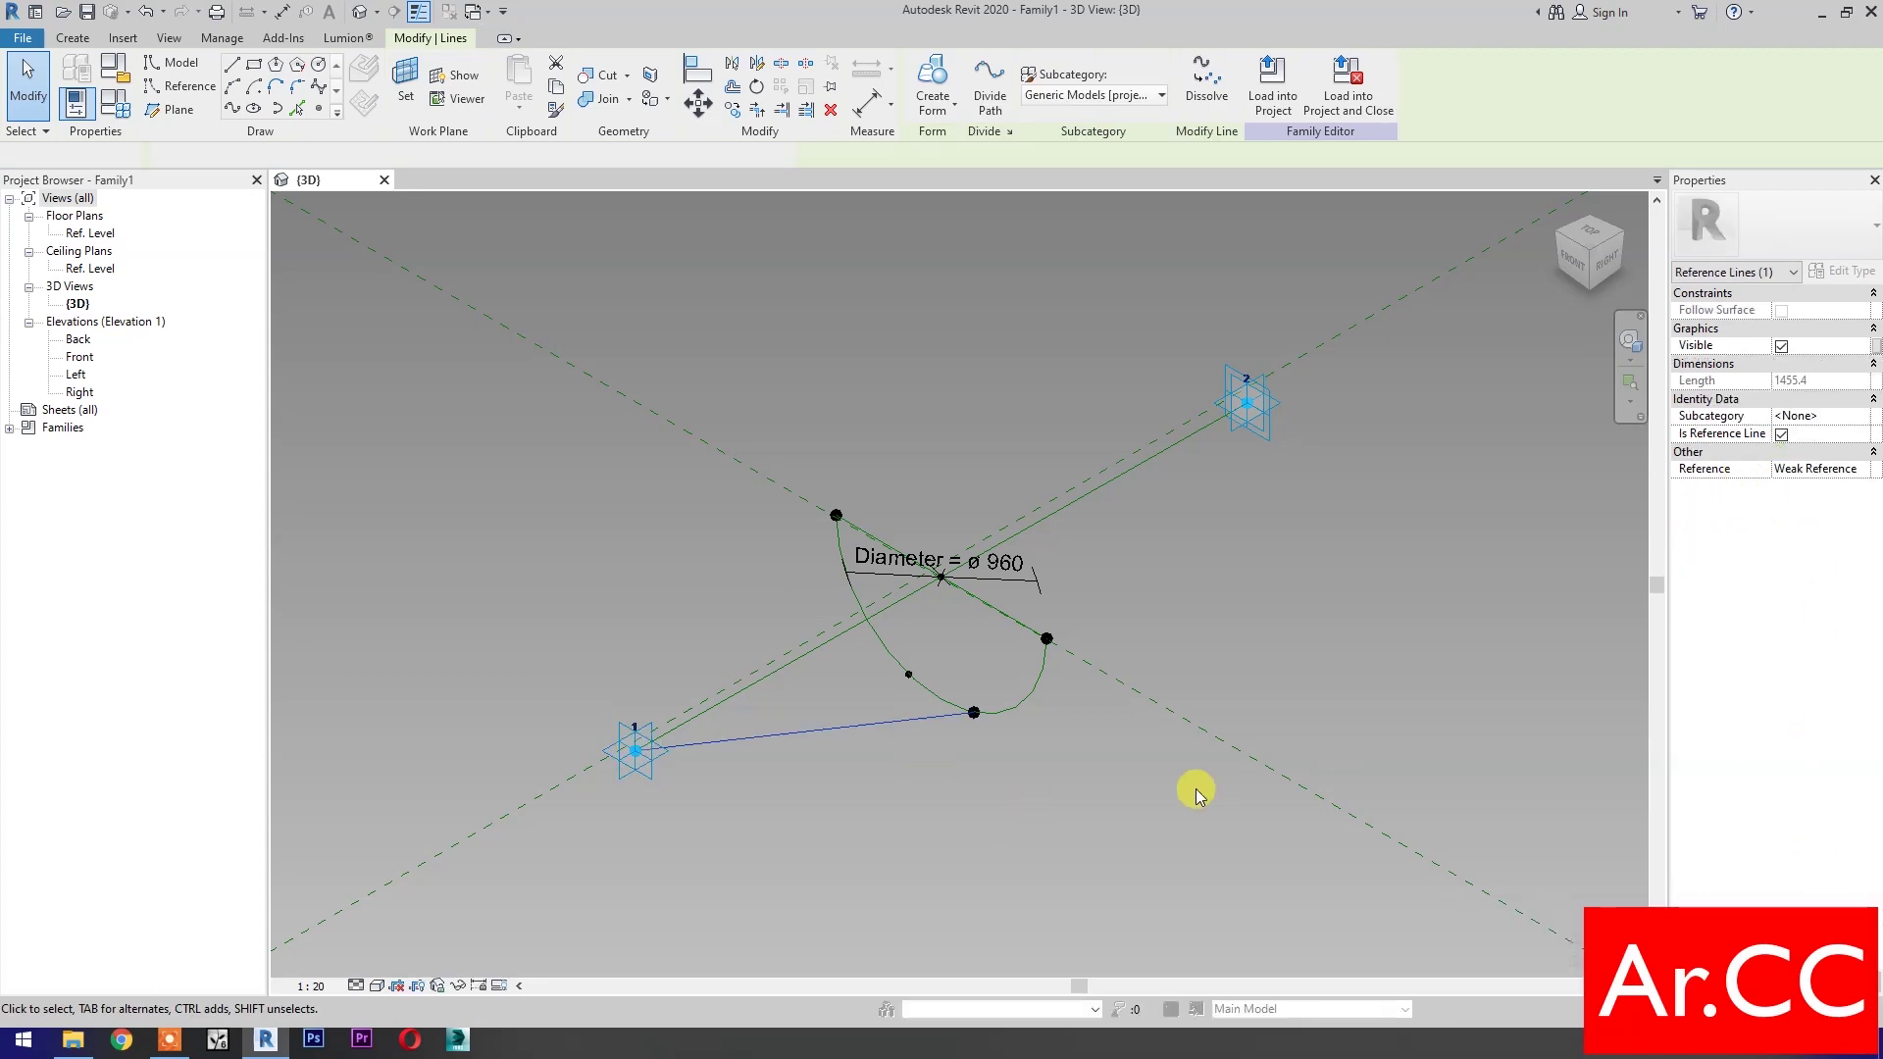
{"action": "key", "text": "ctrl+z"}
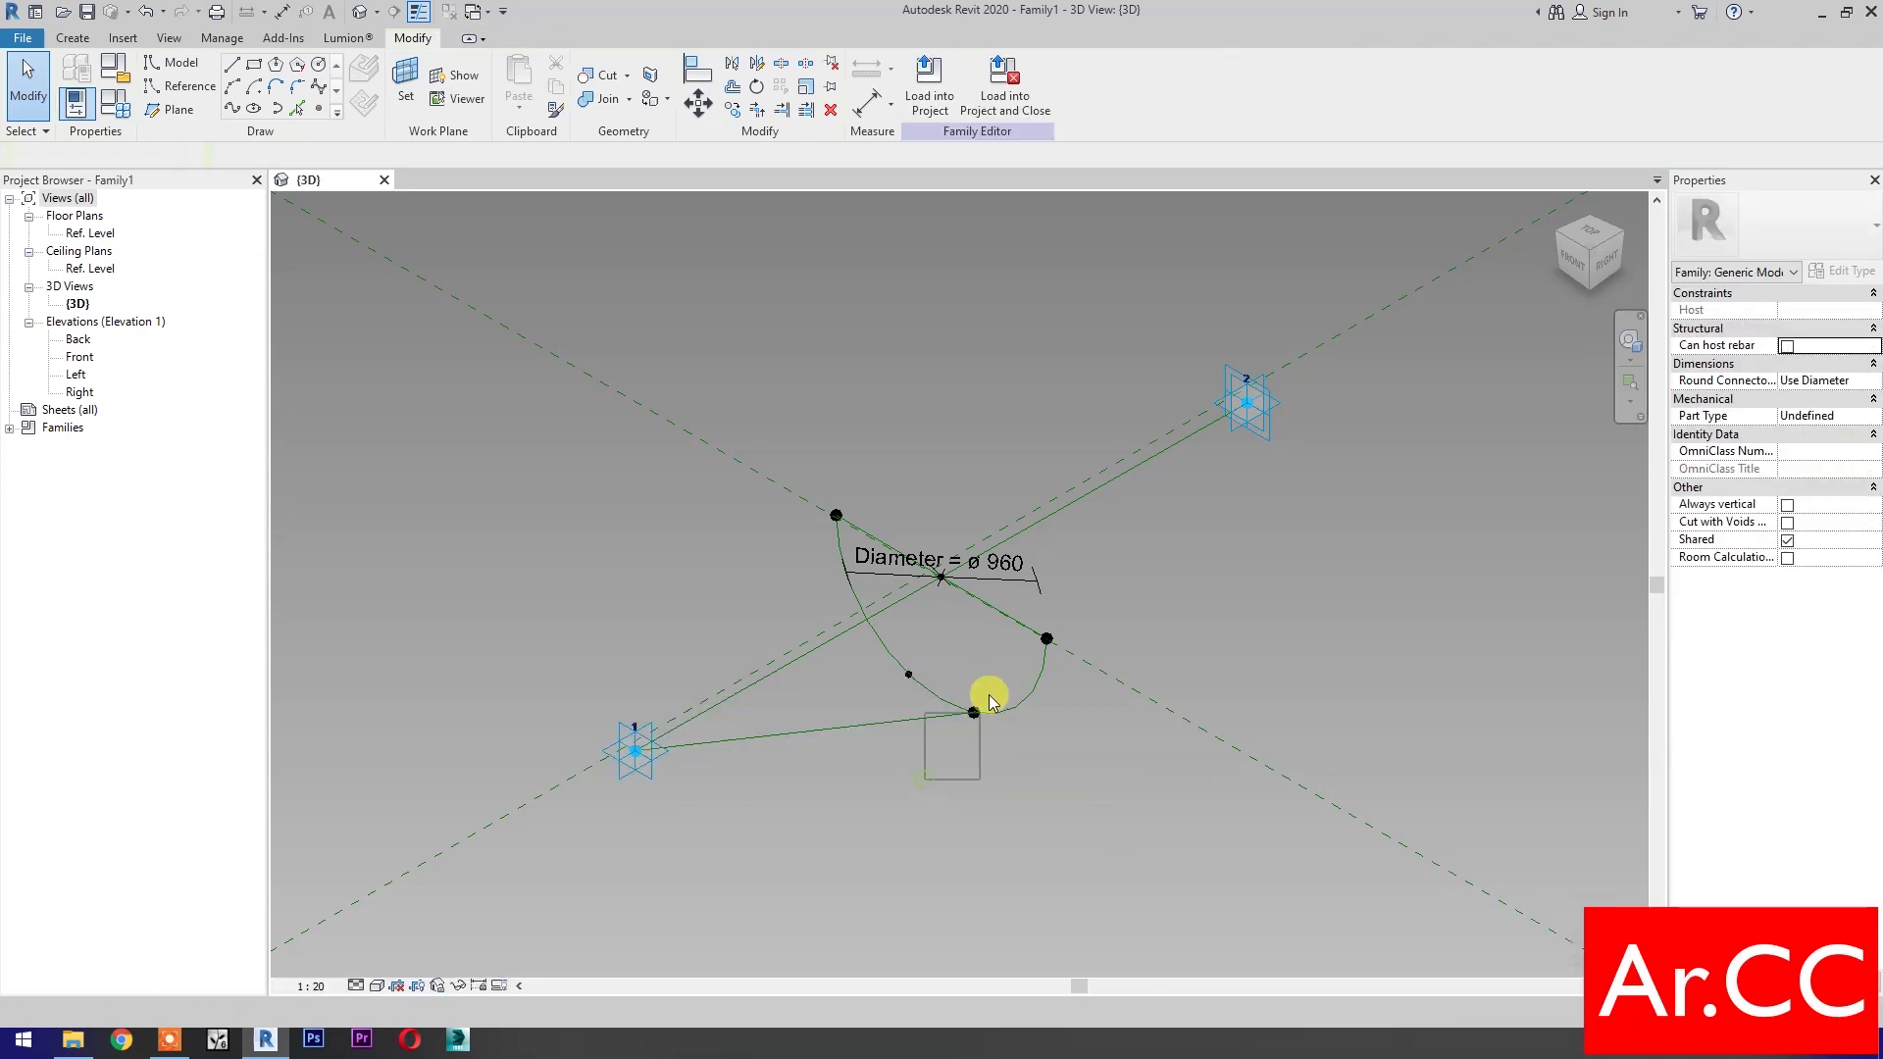
Connect the lower arc point to adaptive point 2 with a reference line
{"action": "left_click_drag", "start_coordinate": [925, 690], "coordinate": [1024, 762]}
{"action": "left_click", "coordinate": [1247, 402], "text": "ctrl"}
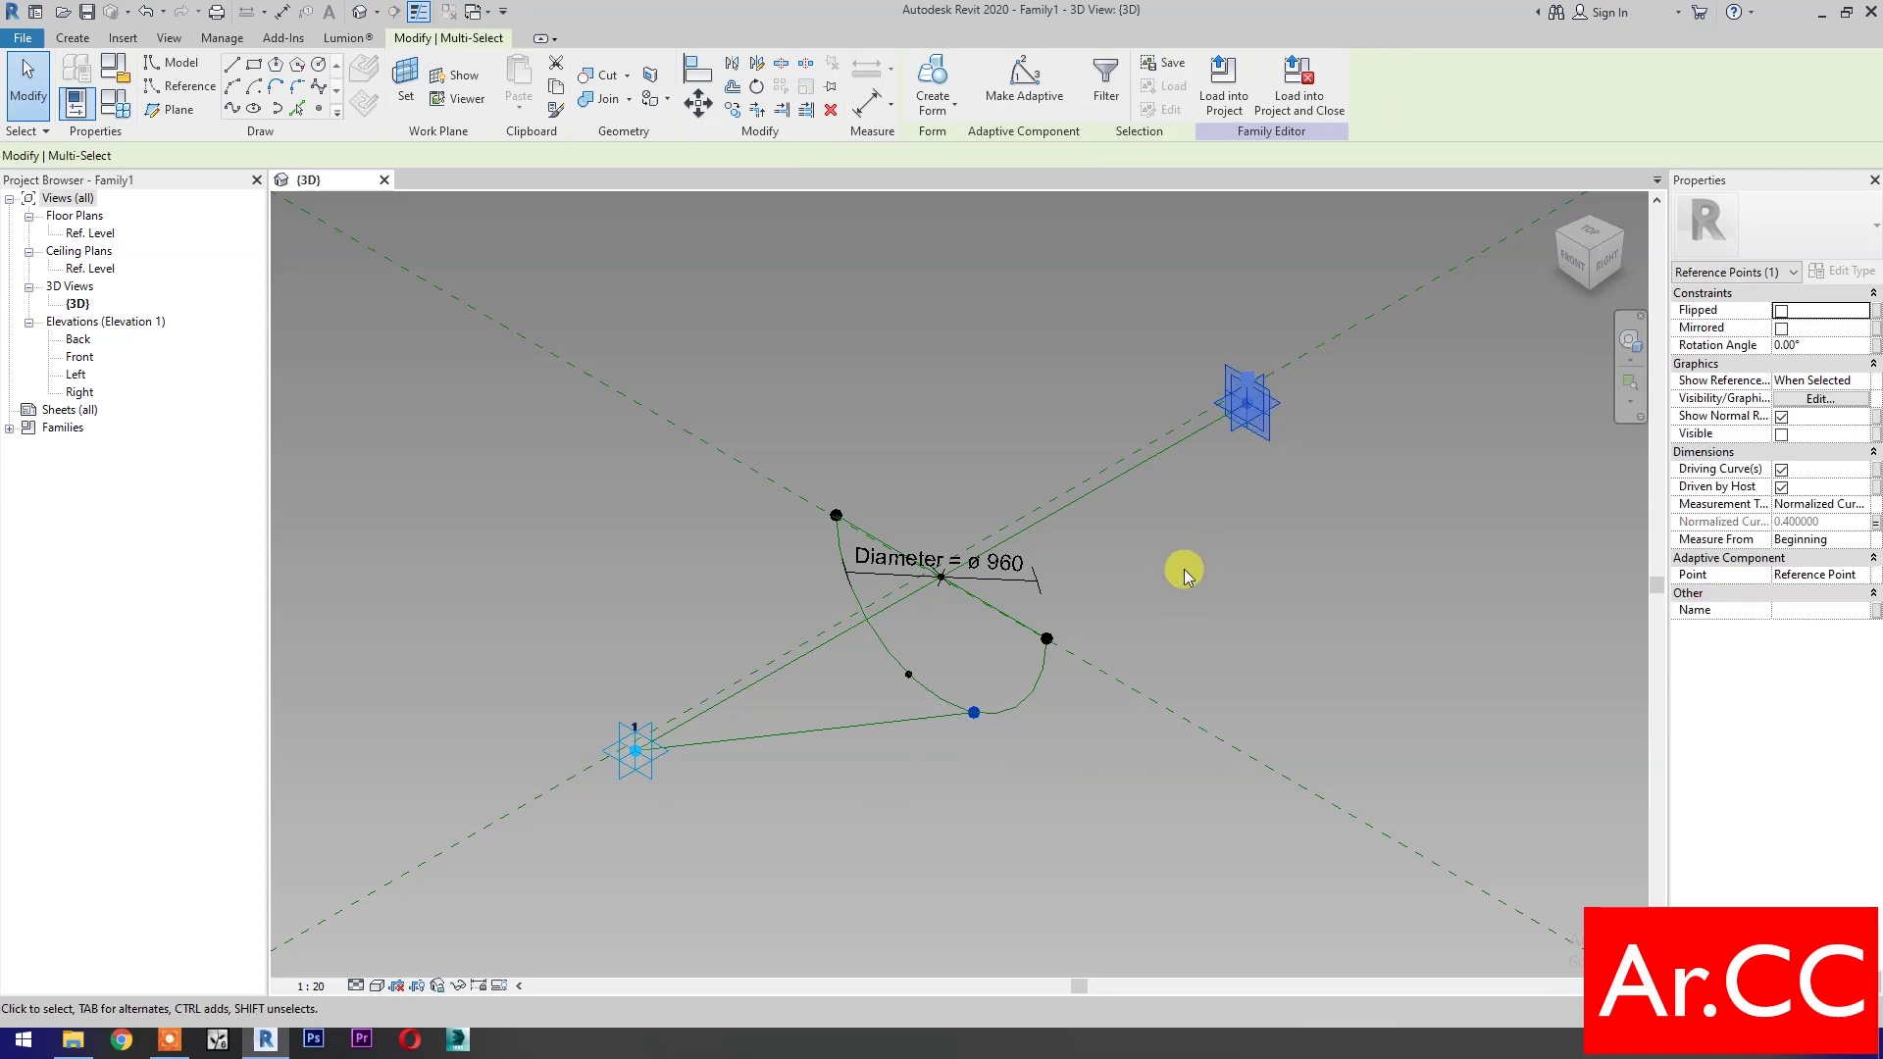
{"action": "left_click", "coordinate": [232, 109]}
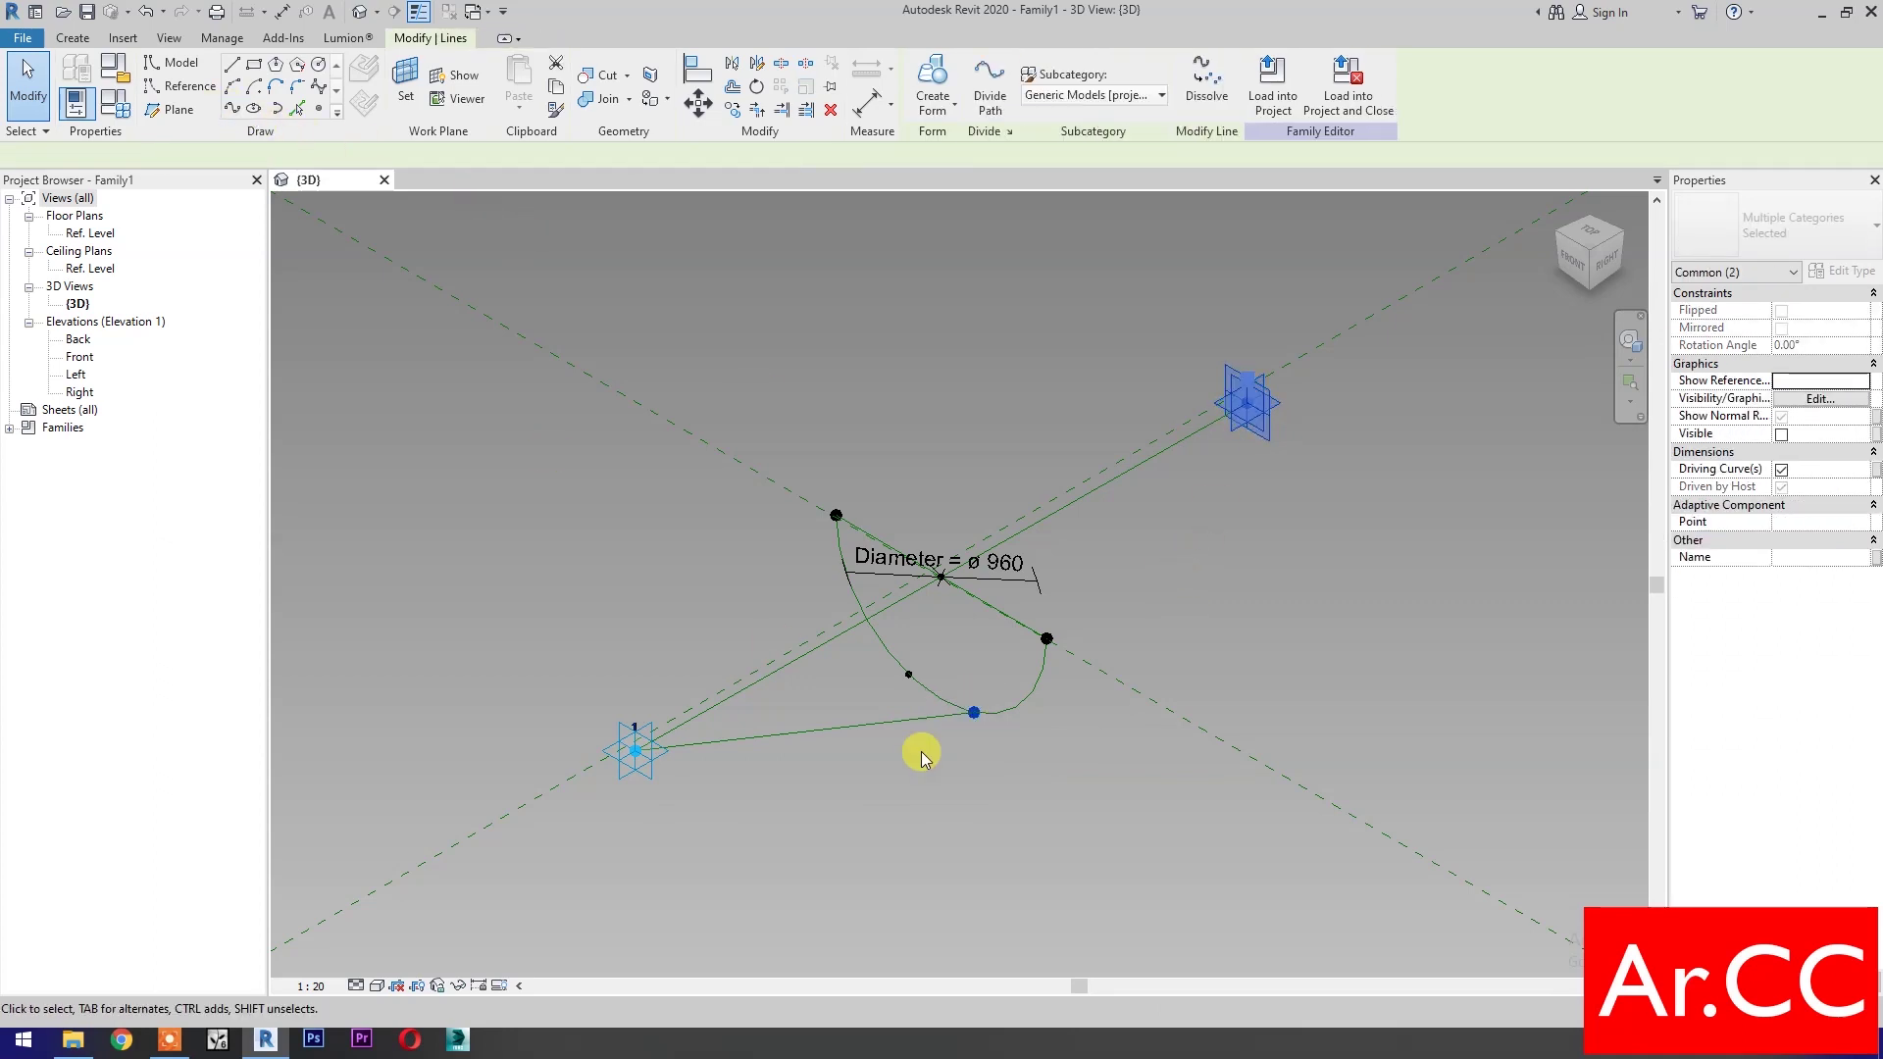
{"action": "left_click", "coordinate": [874, 916]}
Connect adaptive point 1 to the other arc point with a reference line
{"action": "left_click_drag", "start_coordinate": [547, 639], "coordinate": [694, 820]}
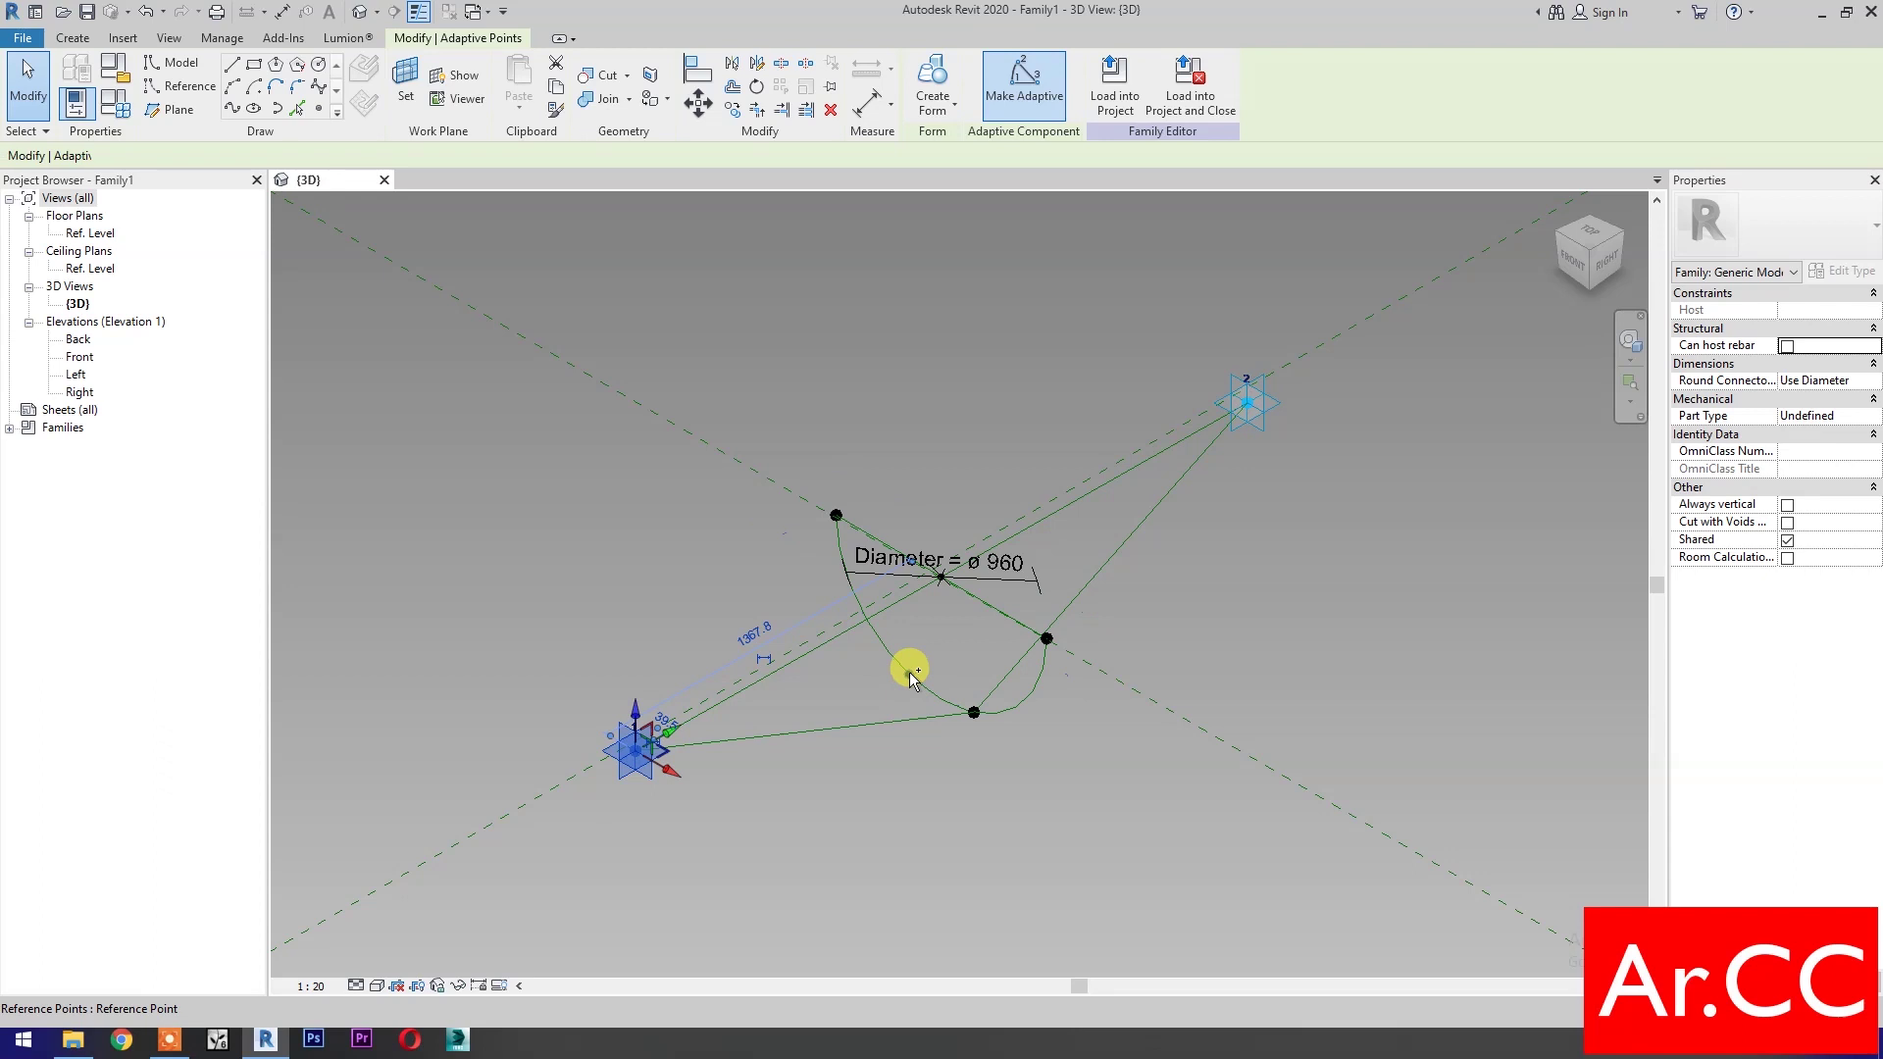
{"action": "left_click", "coordinate": [909, 674], "text": "ctrl"}
{"action": "left_click", "coordinate": [232, 109]}
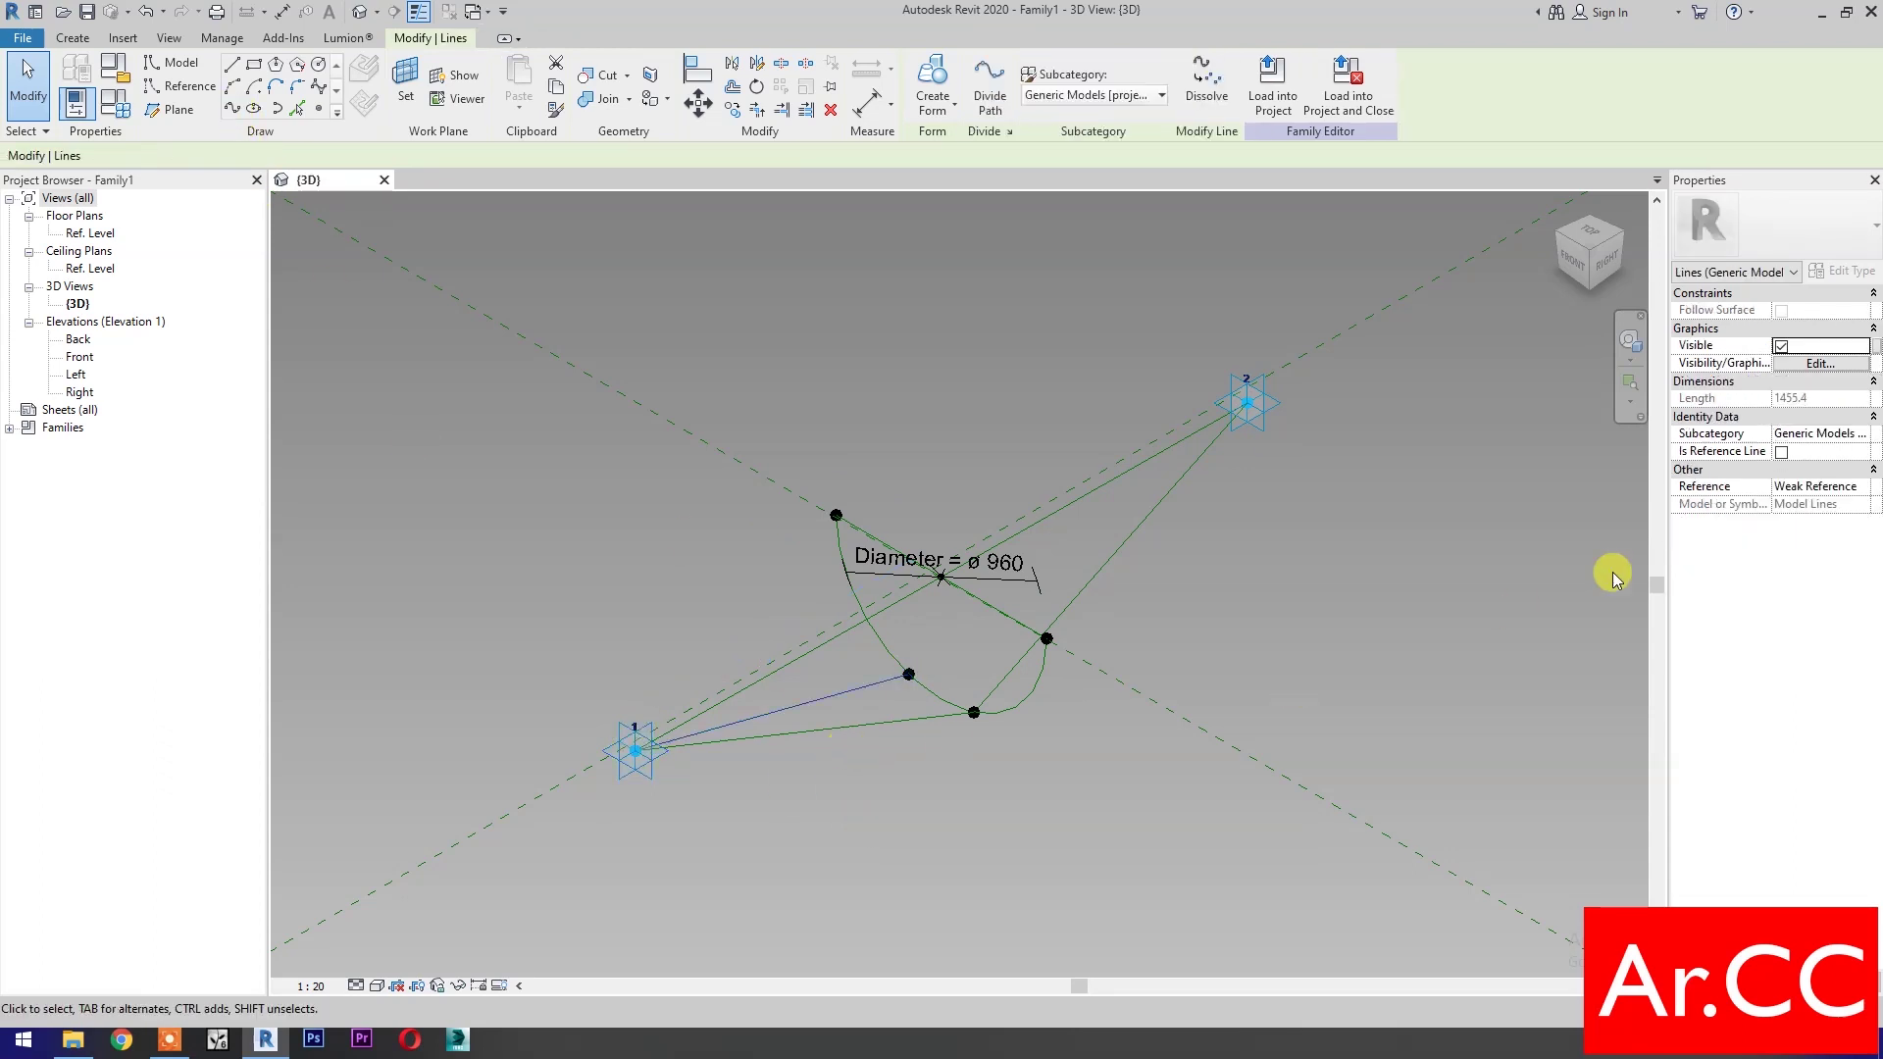
{"action": "left_click", "coordinate": [899, 761]}
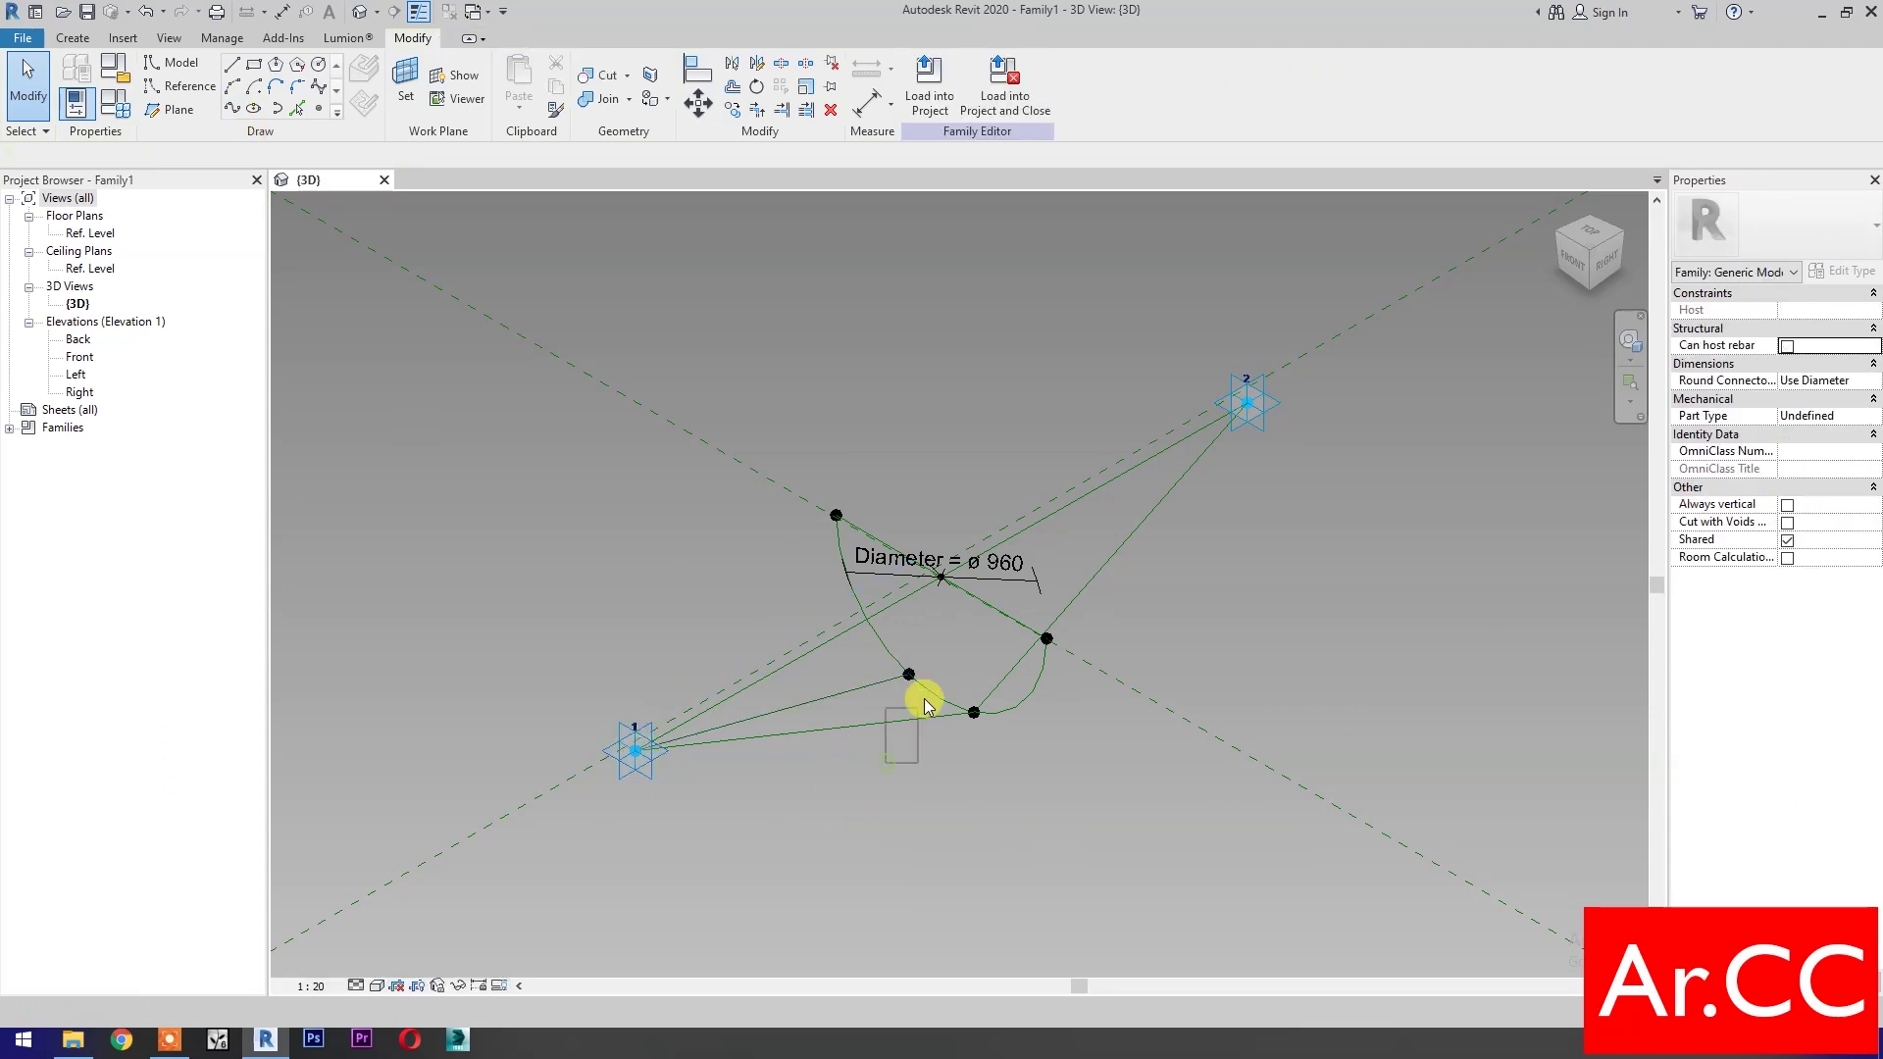
Connect the other arc point to adaptive point 2 with a line and make it a reference line
{"action": "left_click", "coordinate": [1244, 402]}
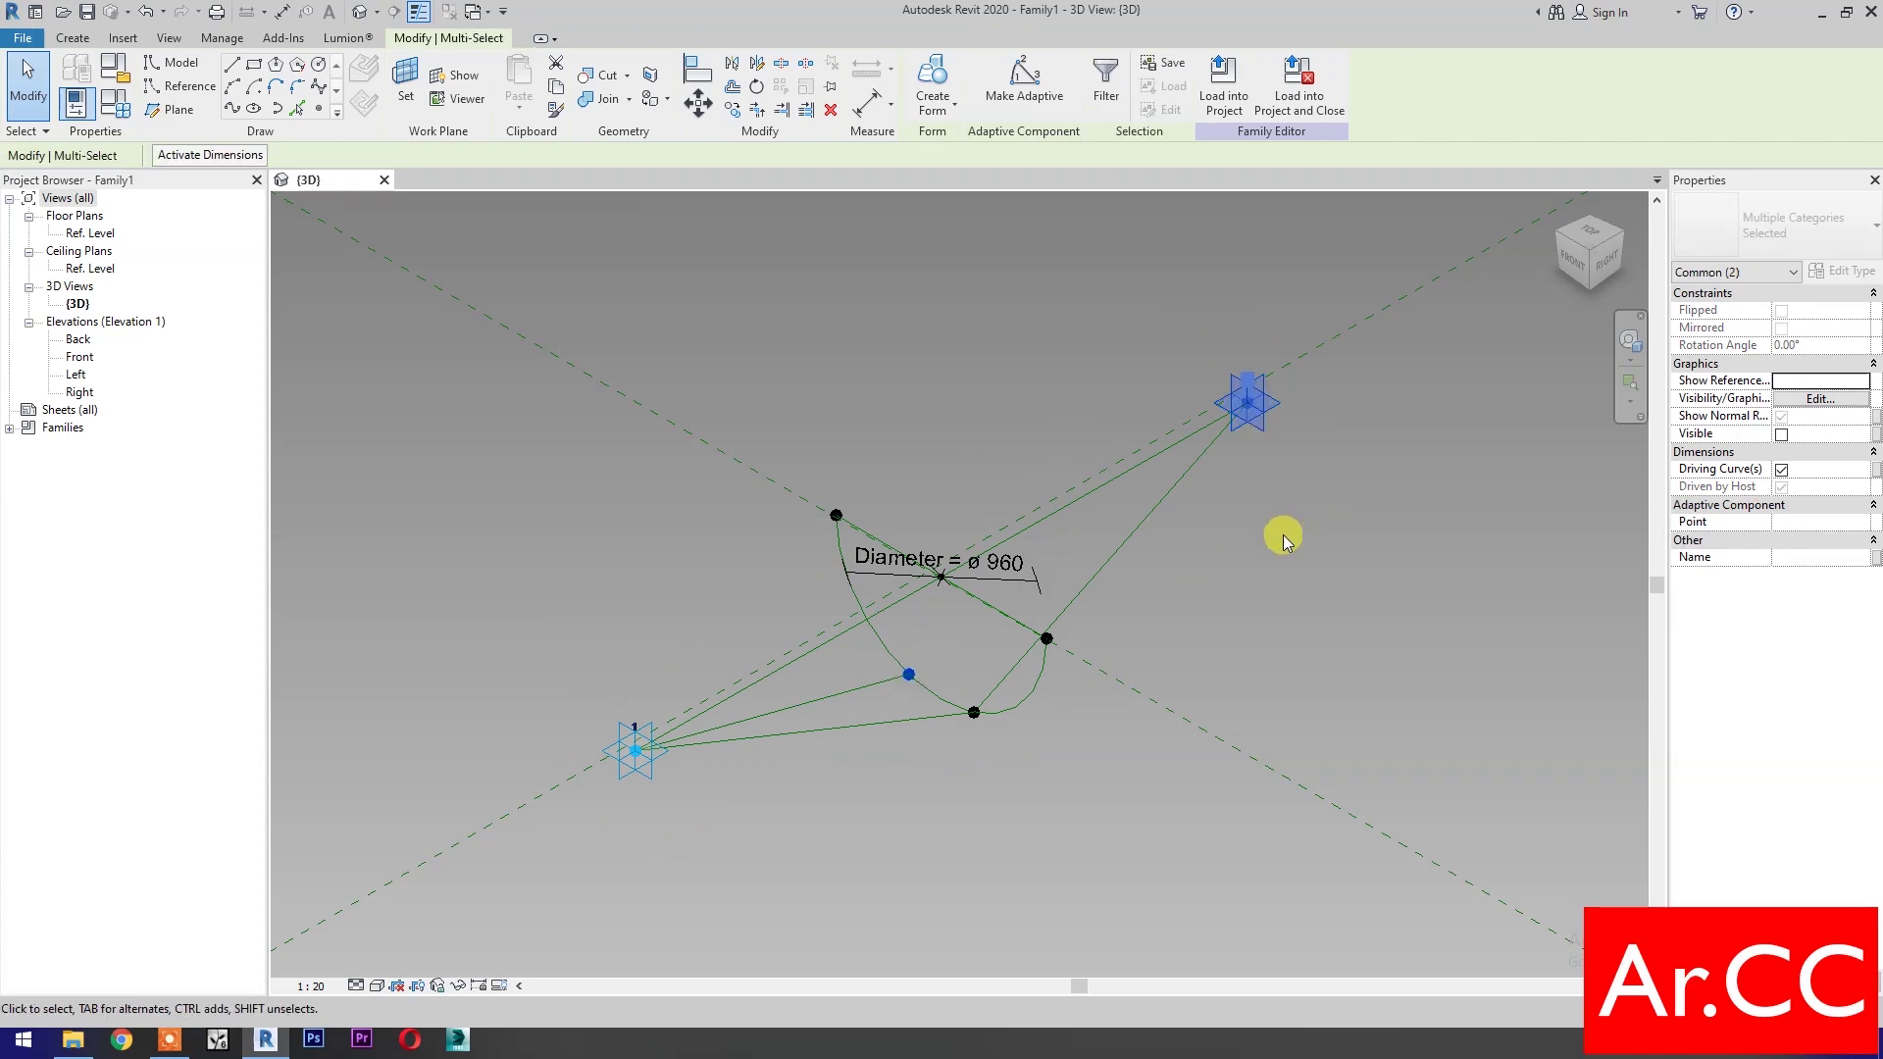
{"action": "left_click", "coordinate": [232, 109]}
{"action": "left_click", "coordinate": [1780, 450]}
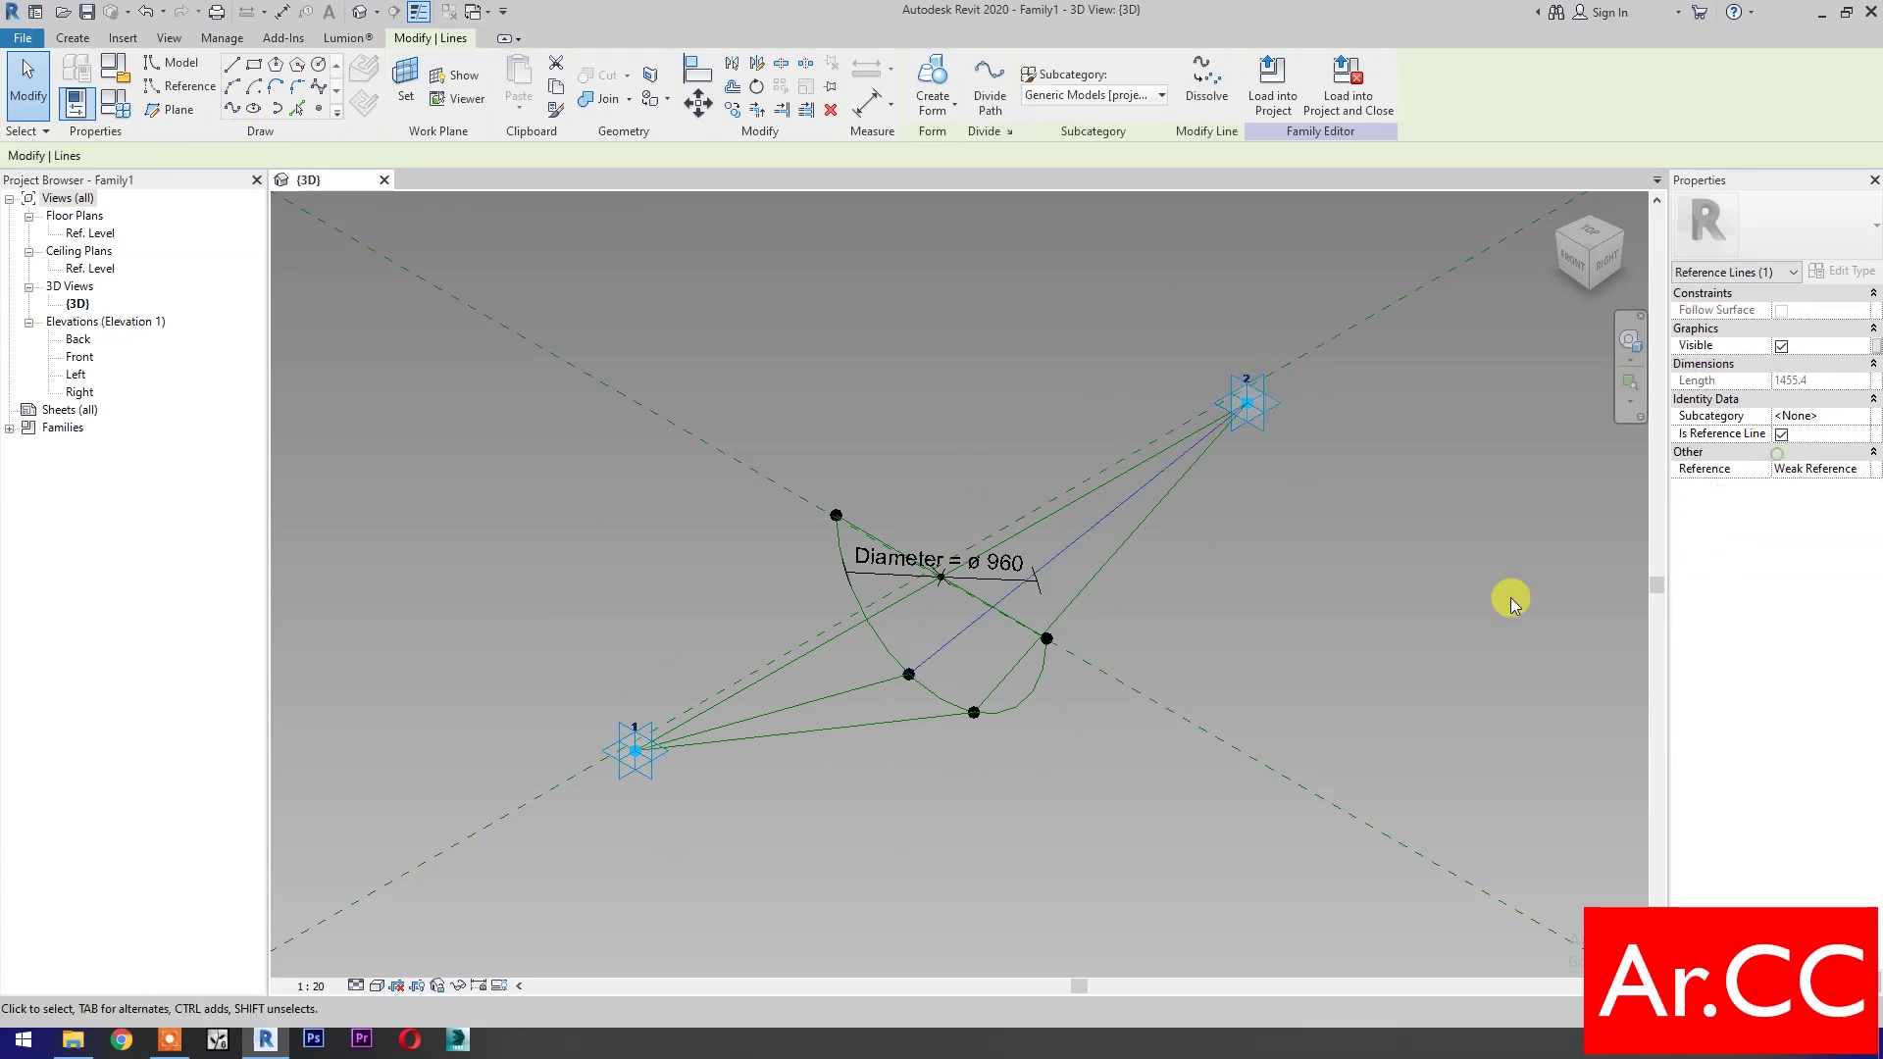
{"action": "left_click", "coordinate": [908, 832]}
Create a planar surface form from the two reference lines through the lower arc point and the straight line between the adaptive points
{"action": "key", "text": "Tab"}
{"action": "left_click", "coordinate": [867, 728]}
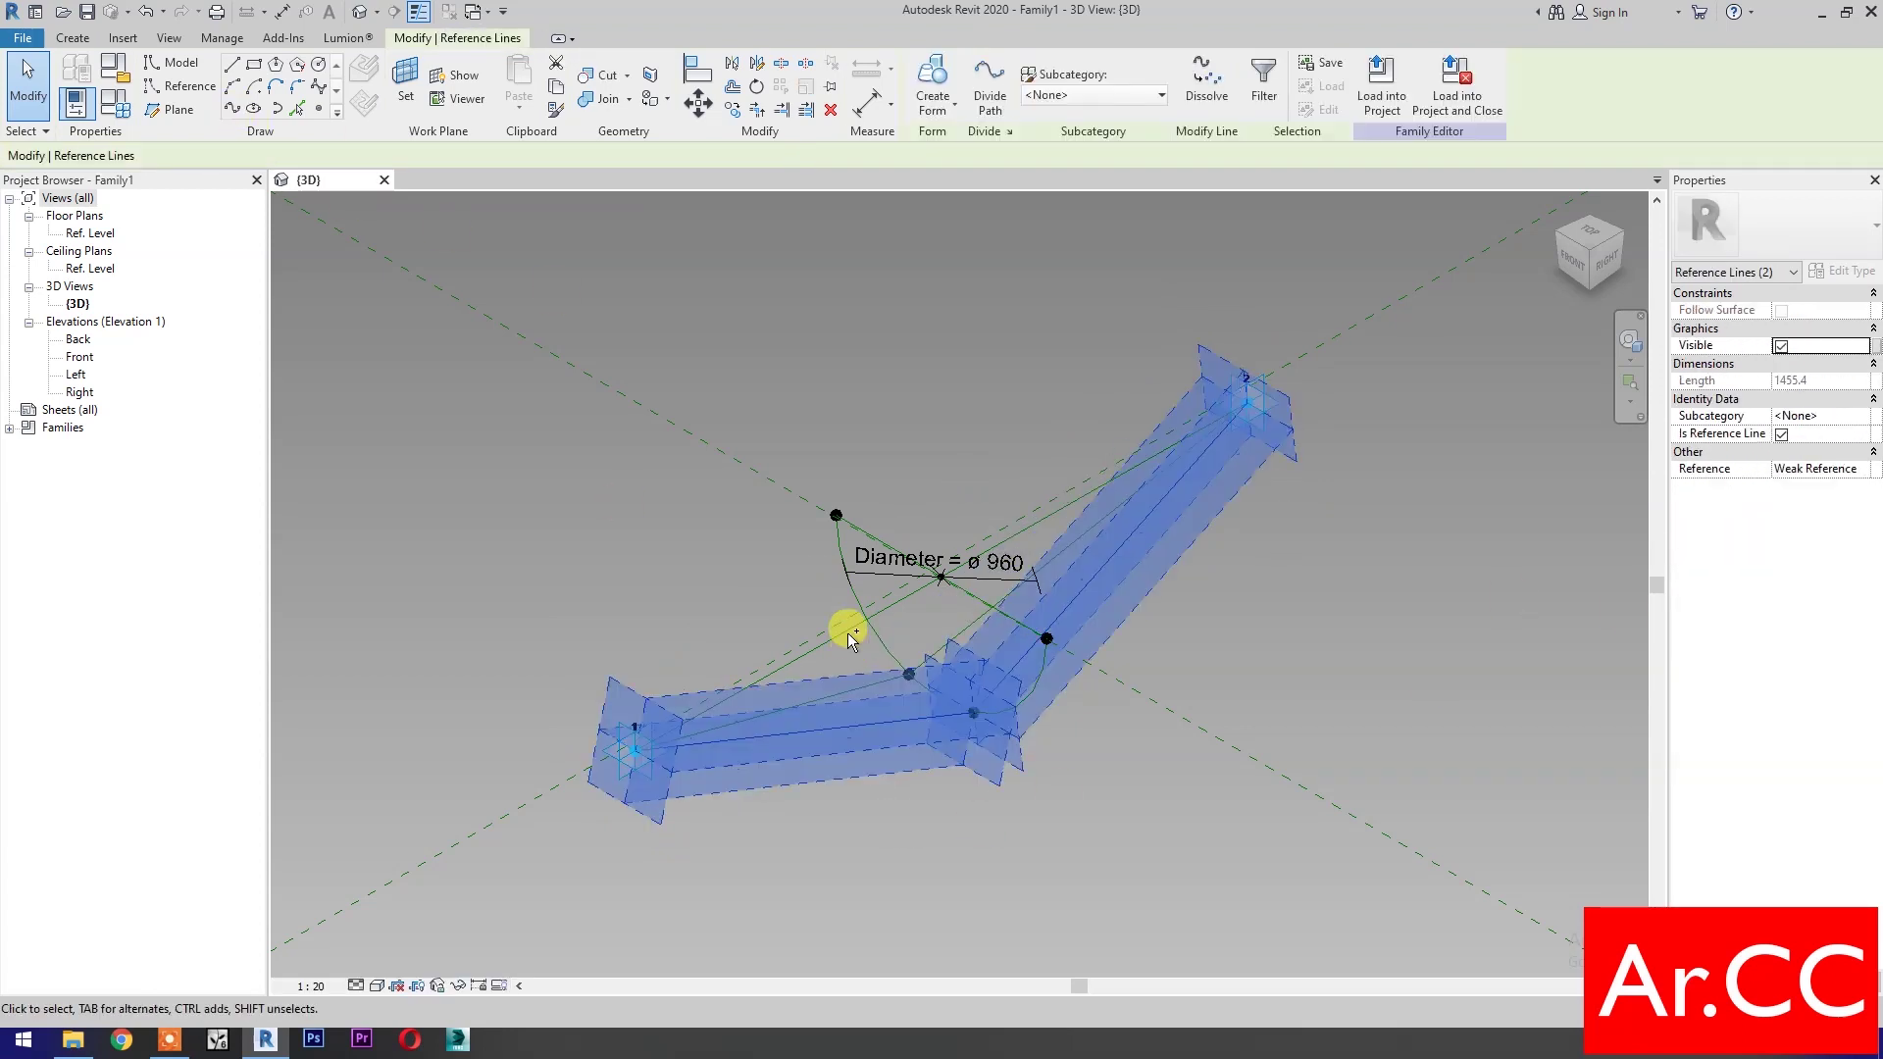
{"action": "left_click", "coordinate": [845, 631], "text": "ctrl"}
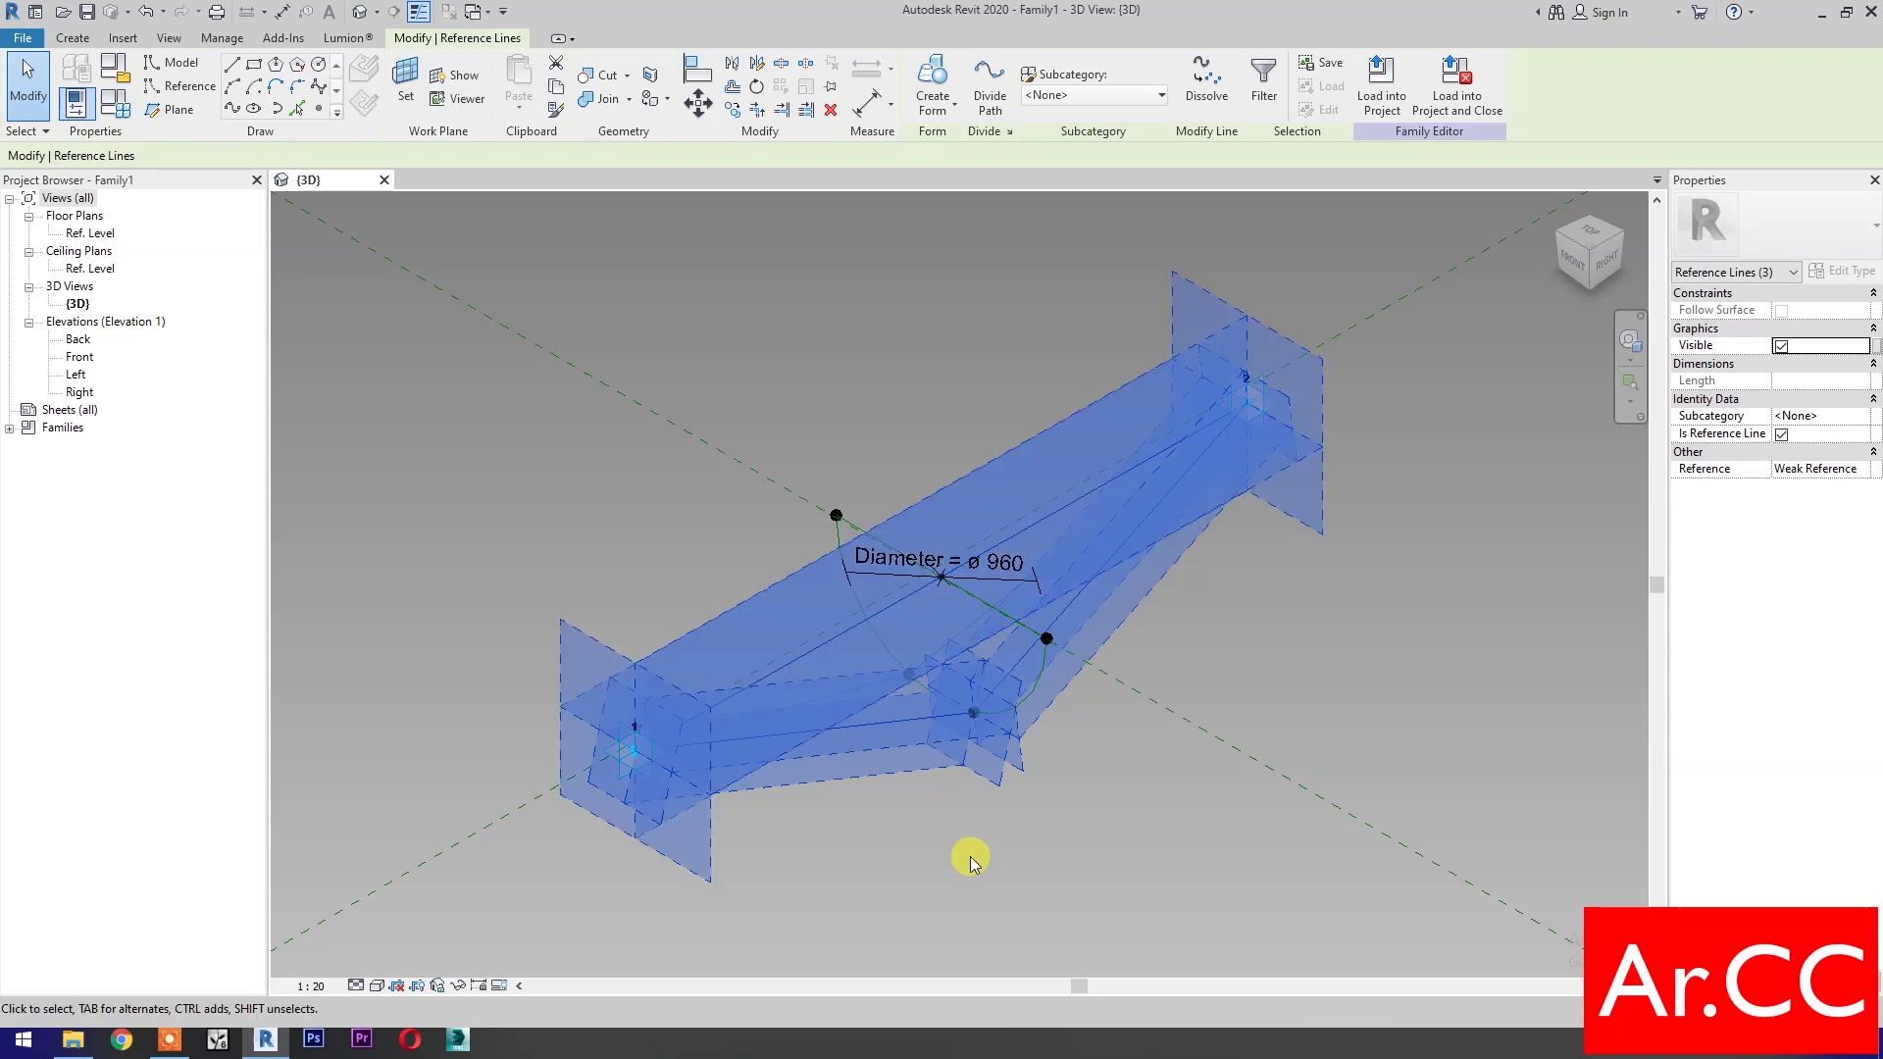
{"action": "left_click", "coordinate": [956, 80]}
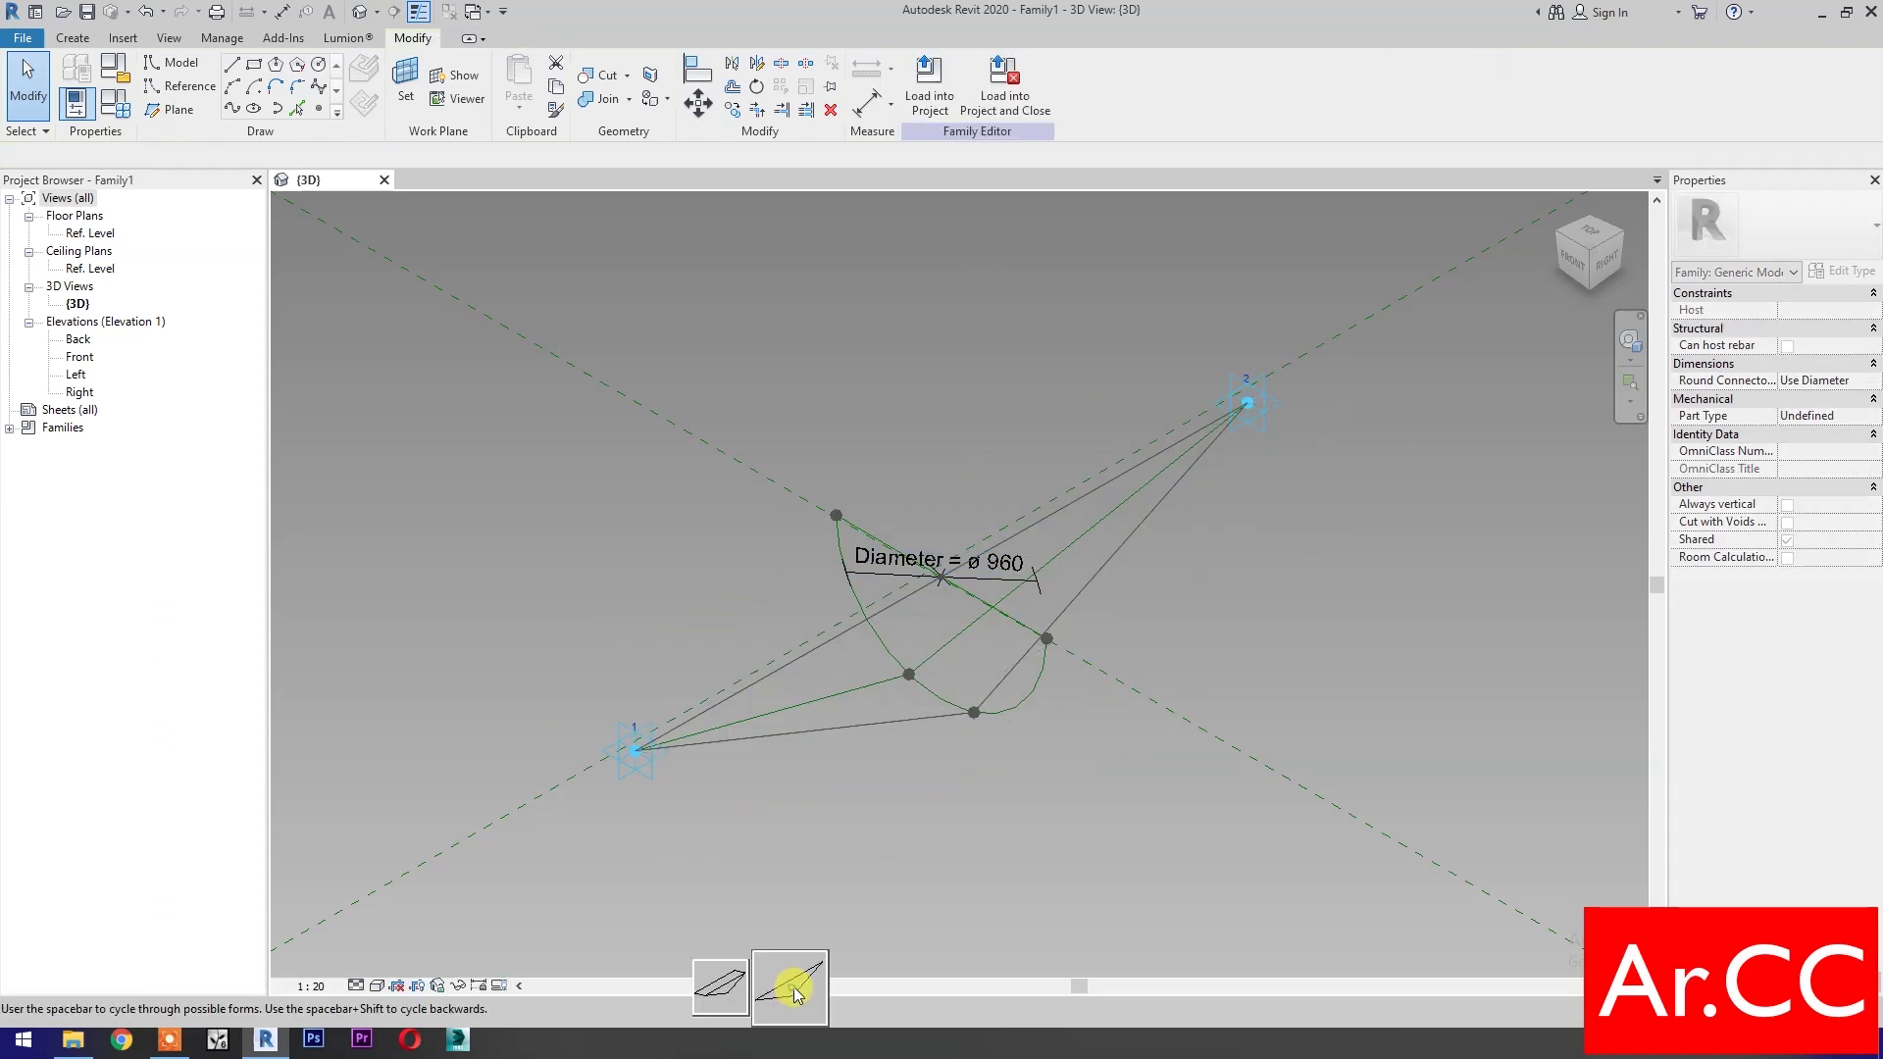
{"action": "left_click", "coordinate": [785, 973]}
Create a second planar surface form from the two reference lines through the other arc point and the straight line between the adaptive points
{"action": "left_click", "coordinate": [1561, 245]}
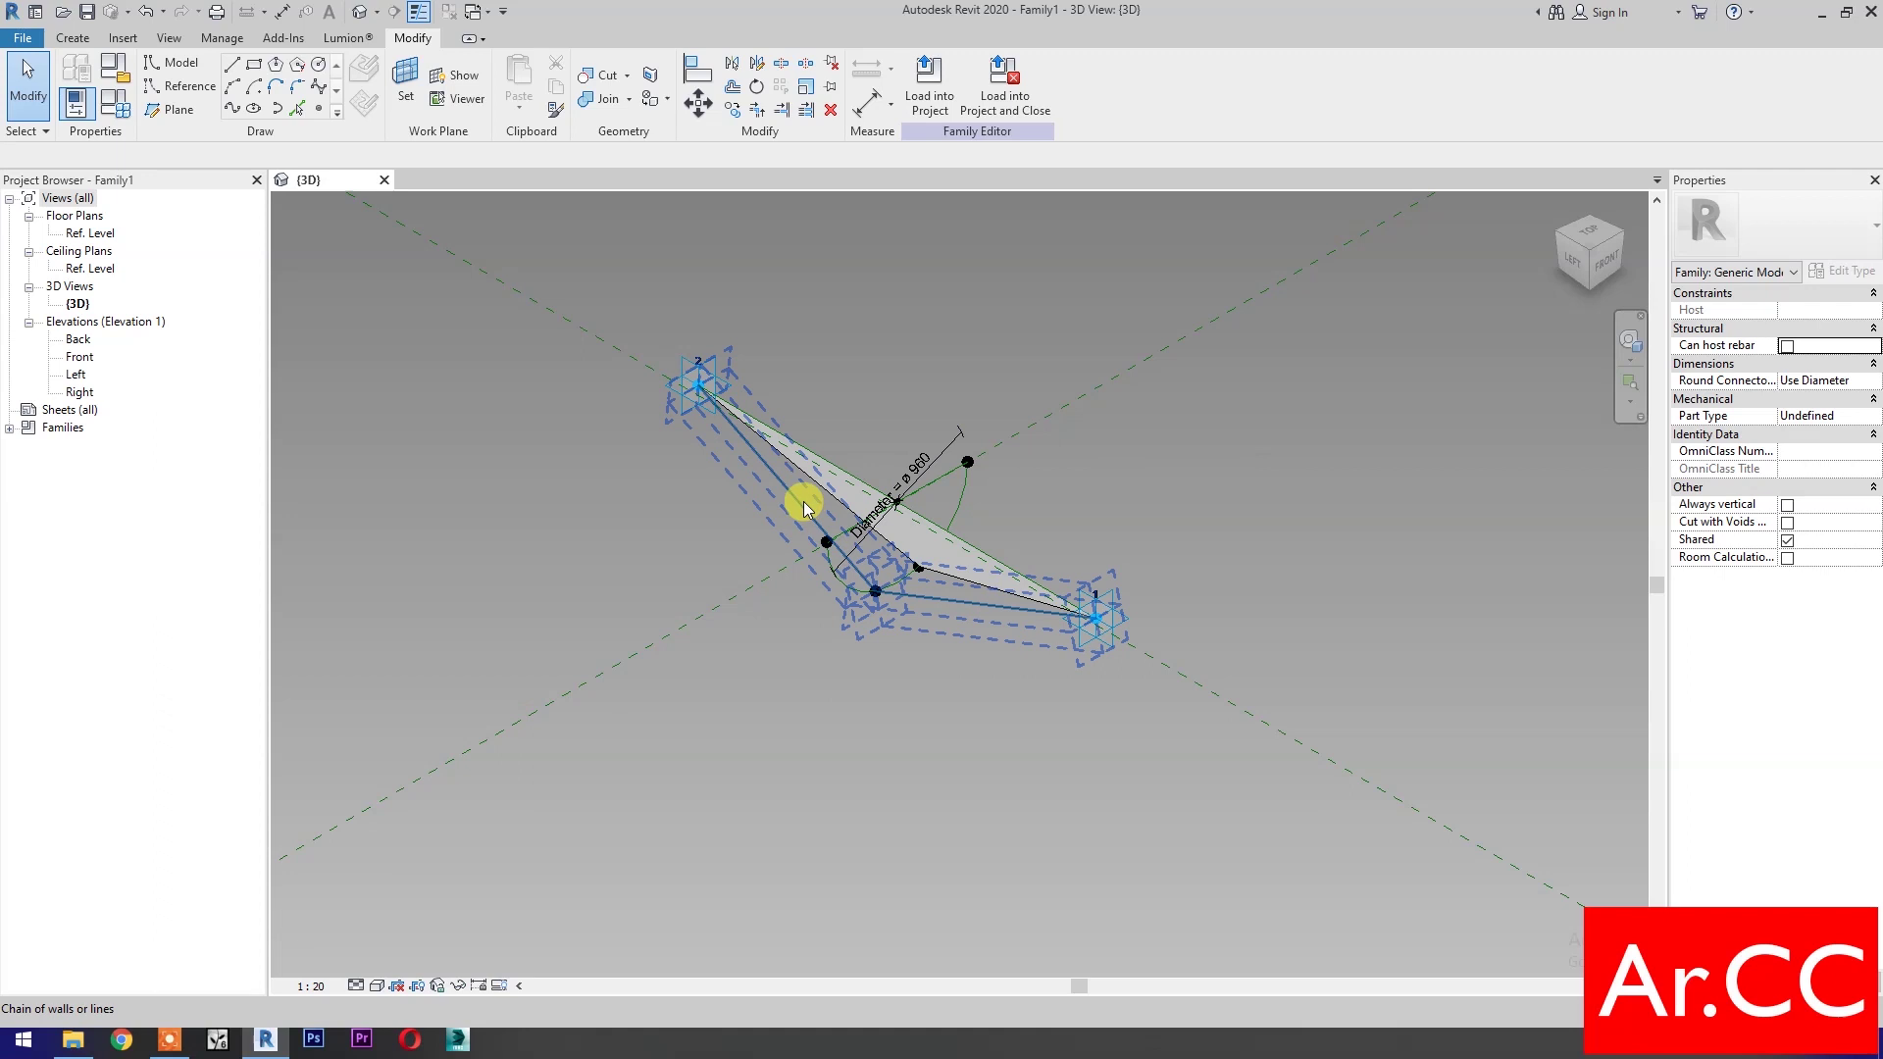
{"action": "left_click", "coordinate": [844, 465]}
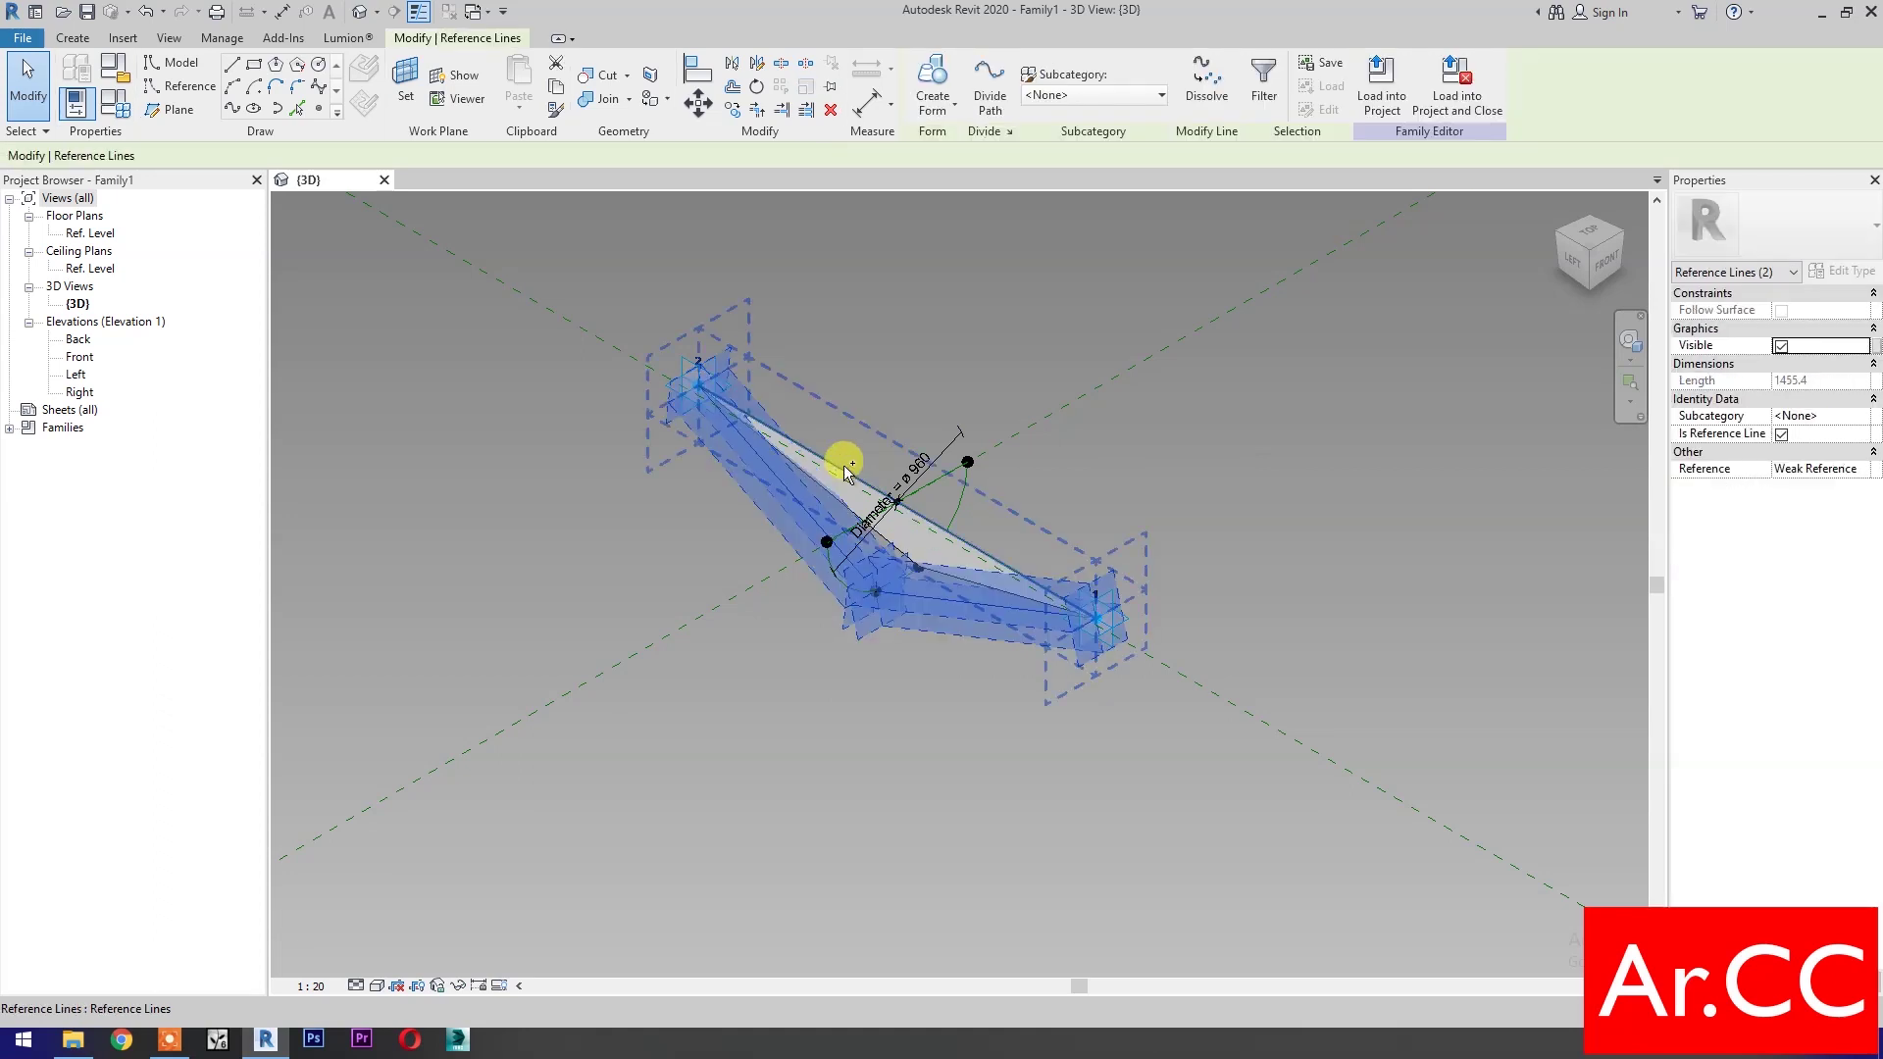
{"action": "left_click", "coordinate": [802, 637], "text": "ctrl"}
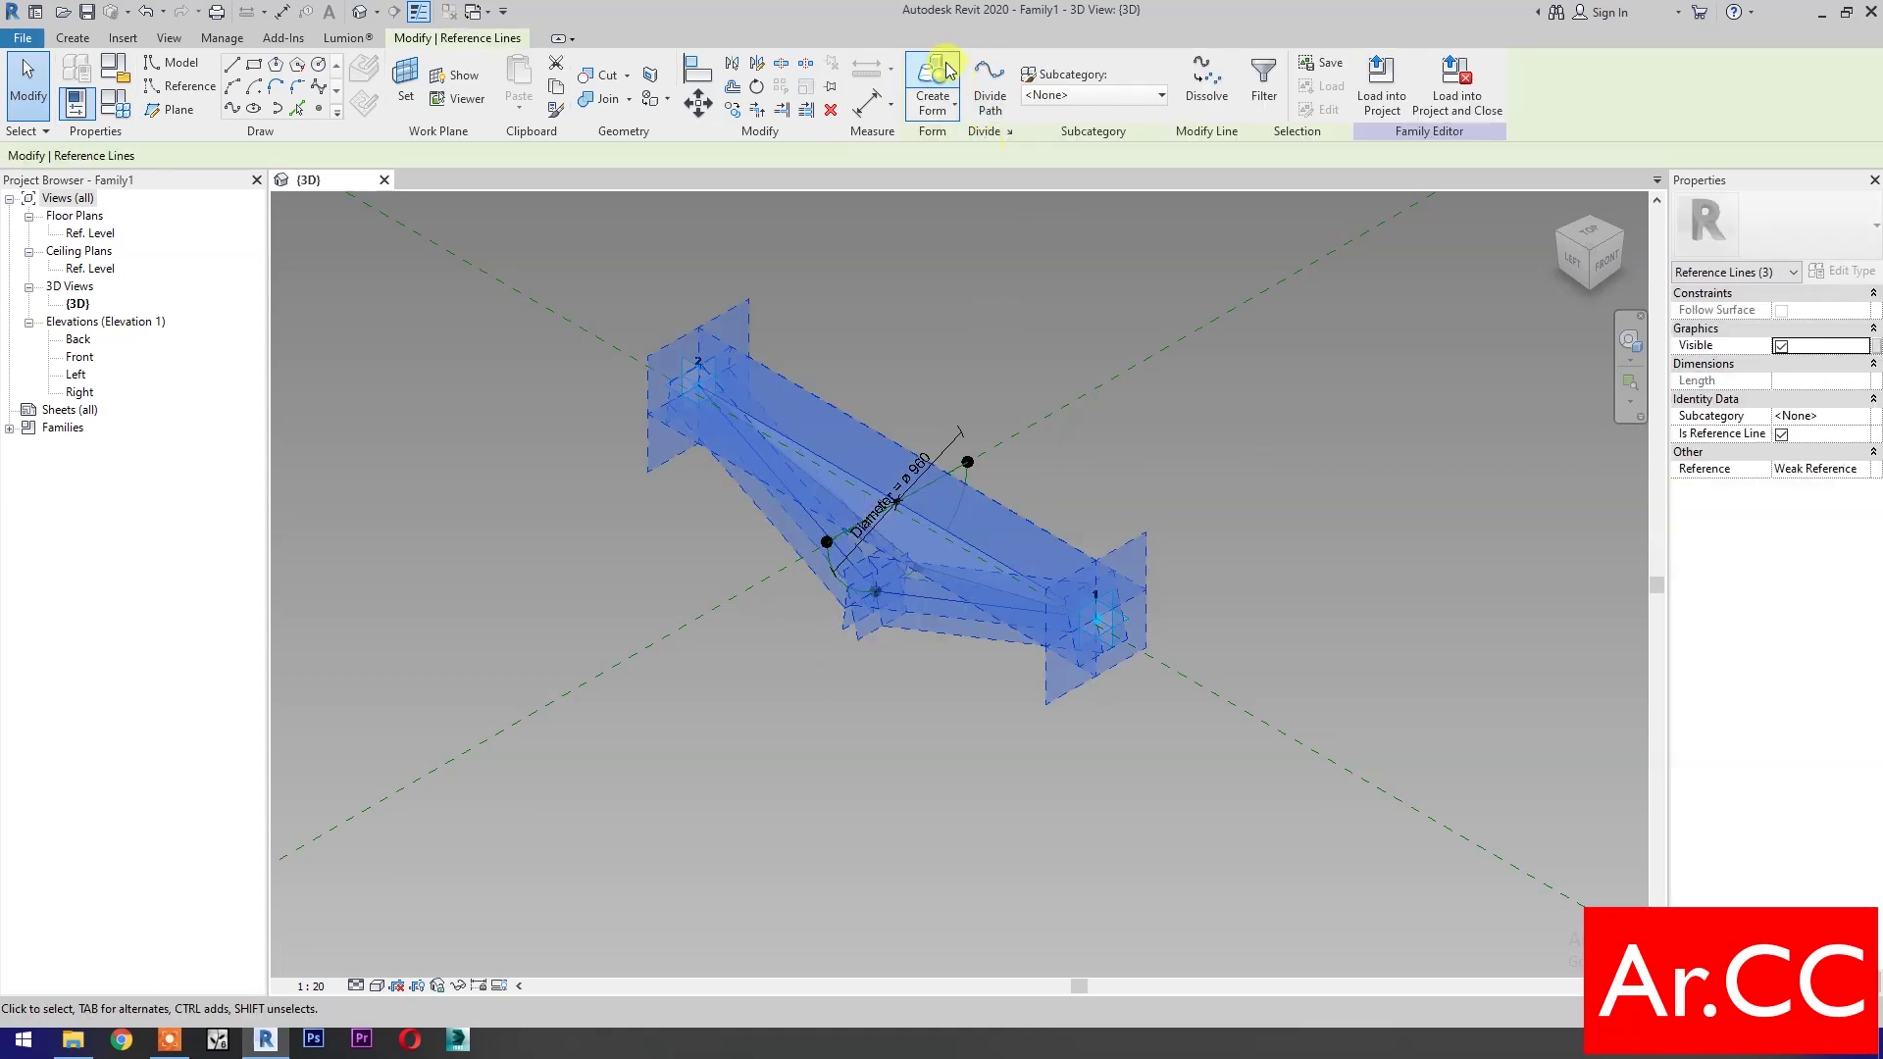
{"action": "left_click", "coordinate": [667, 819]}
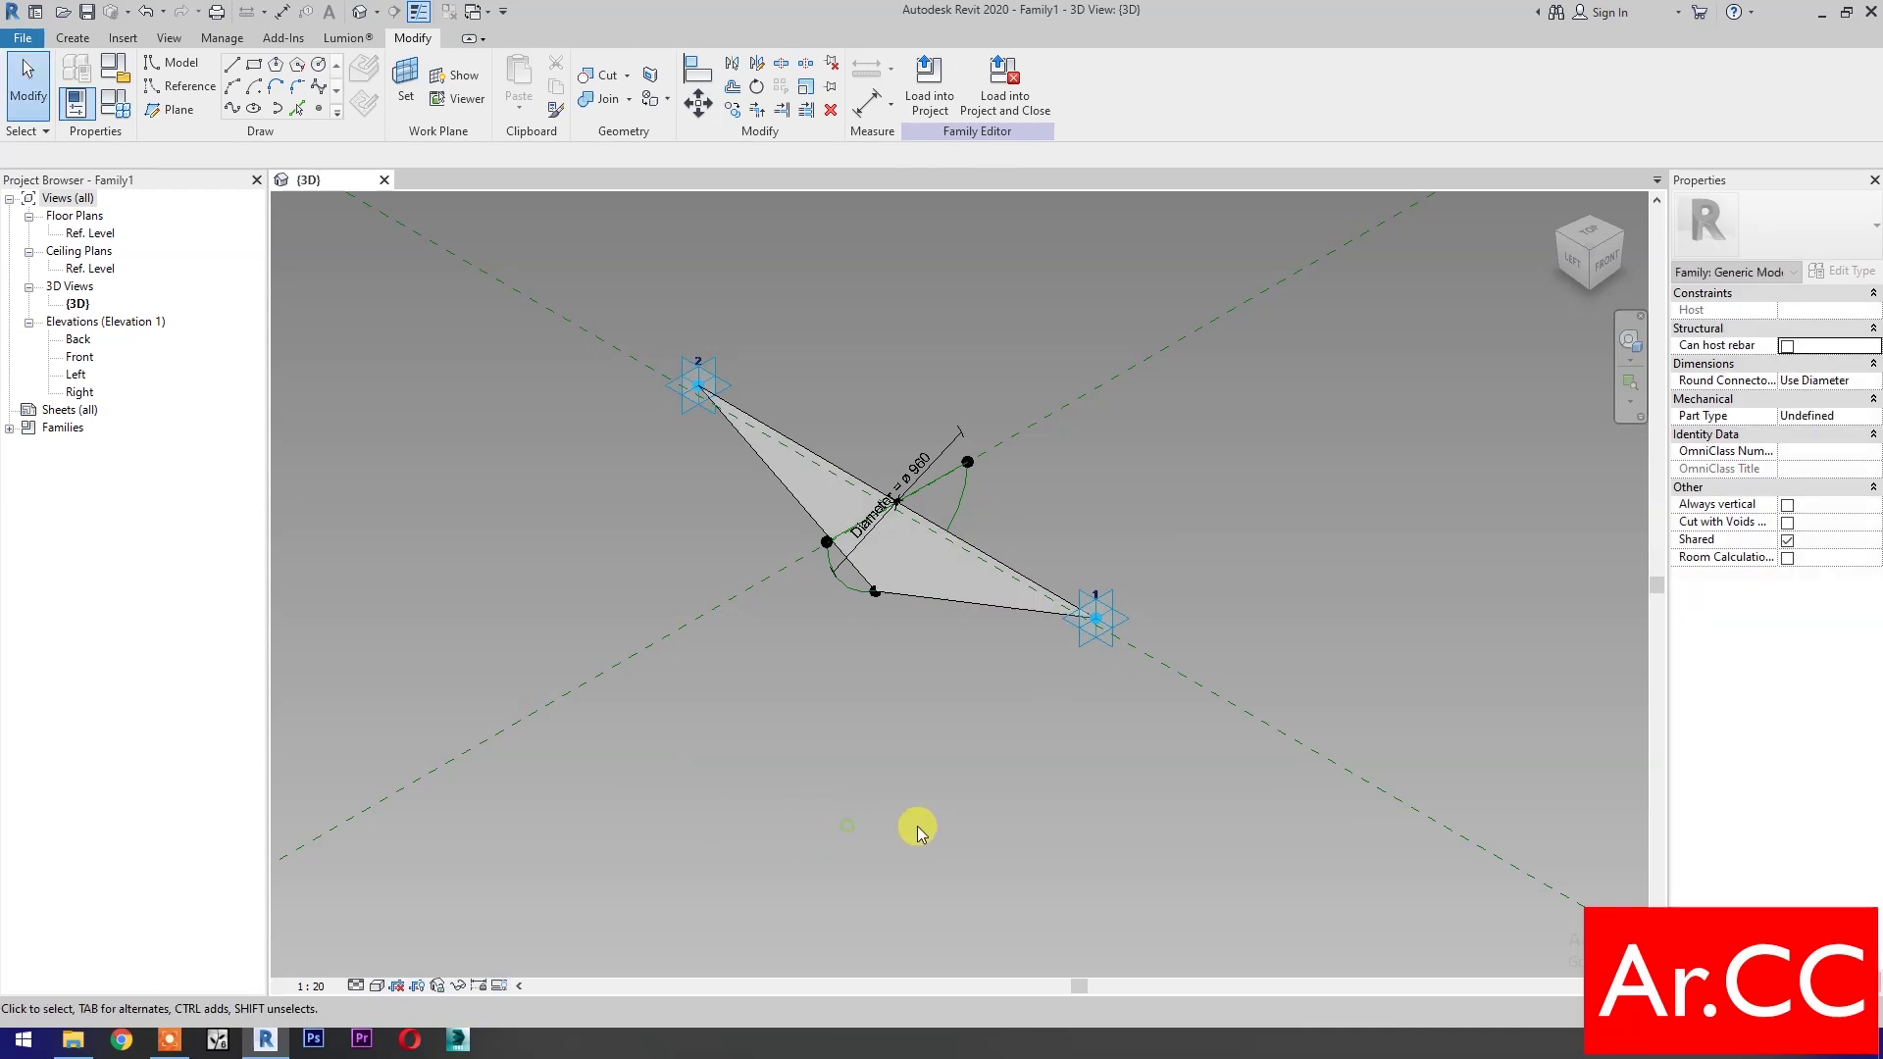
Set the family's NCP Fold parameter to 0.2 and its Diameter parameter to 1000
{"action": "left_click", "coordinate": [1591, 286]}
{"action": "left_click", "coordinate": [115, 103]}
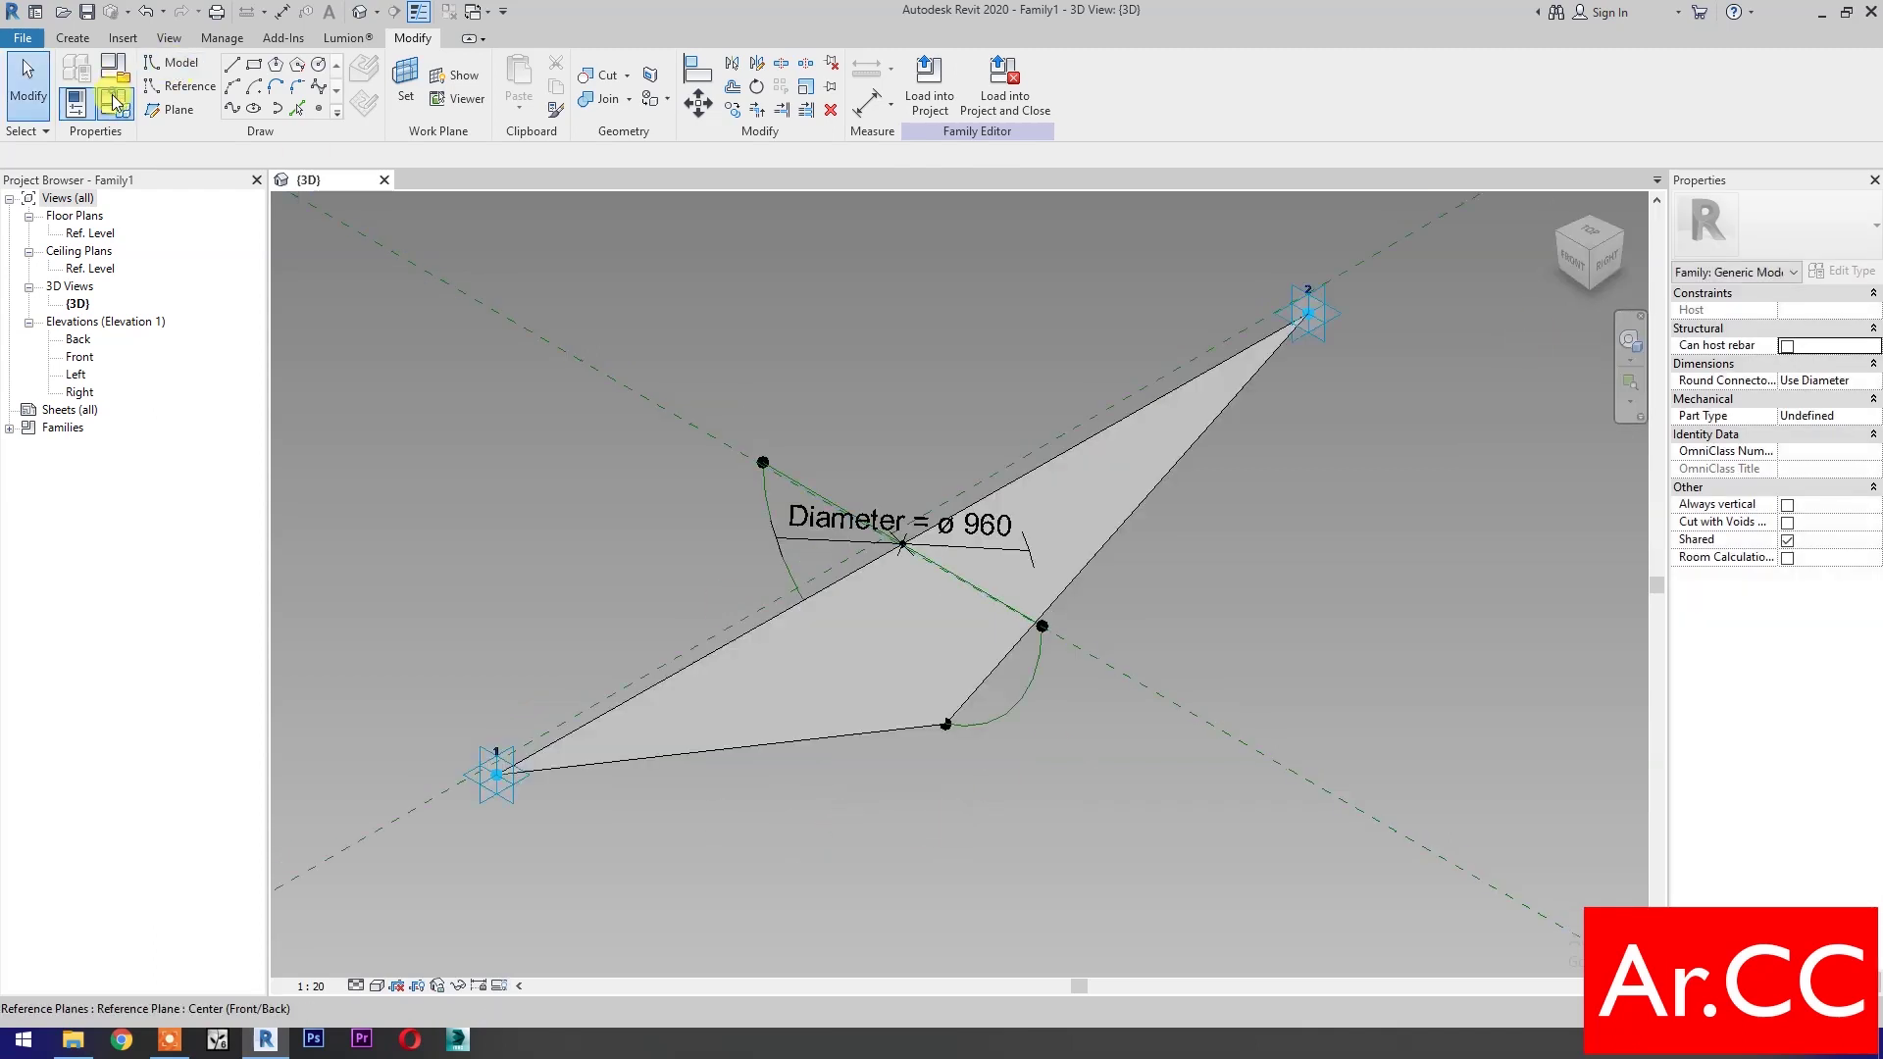
{"action": "left_click_drag", "start_coordinate": [402, 235], "coordinate": [351, 48]}
{"action": "left_click", "coordinate": [336, 264]}
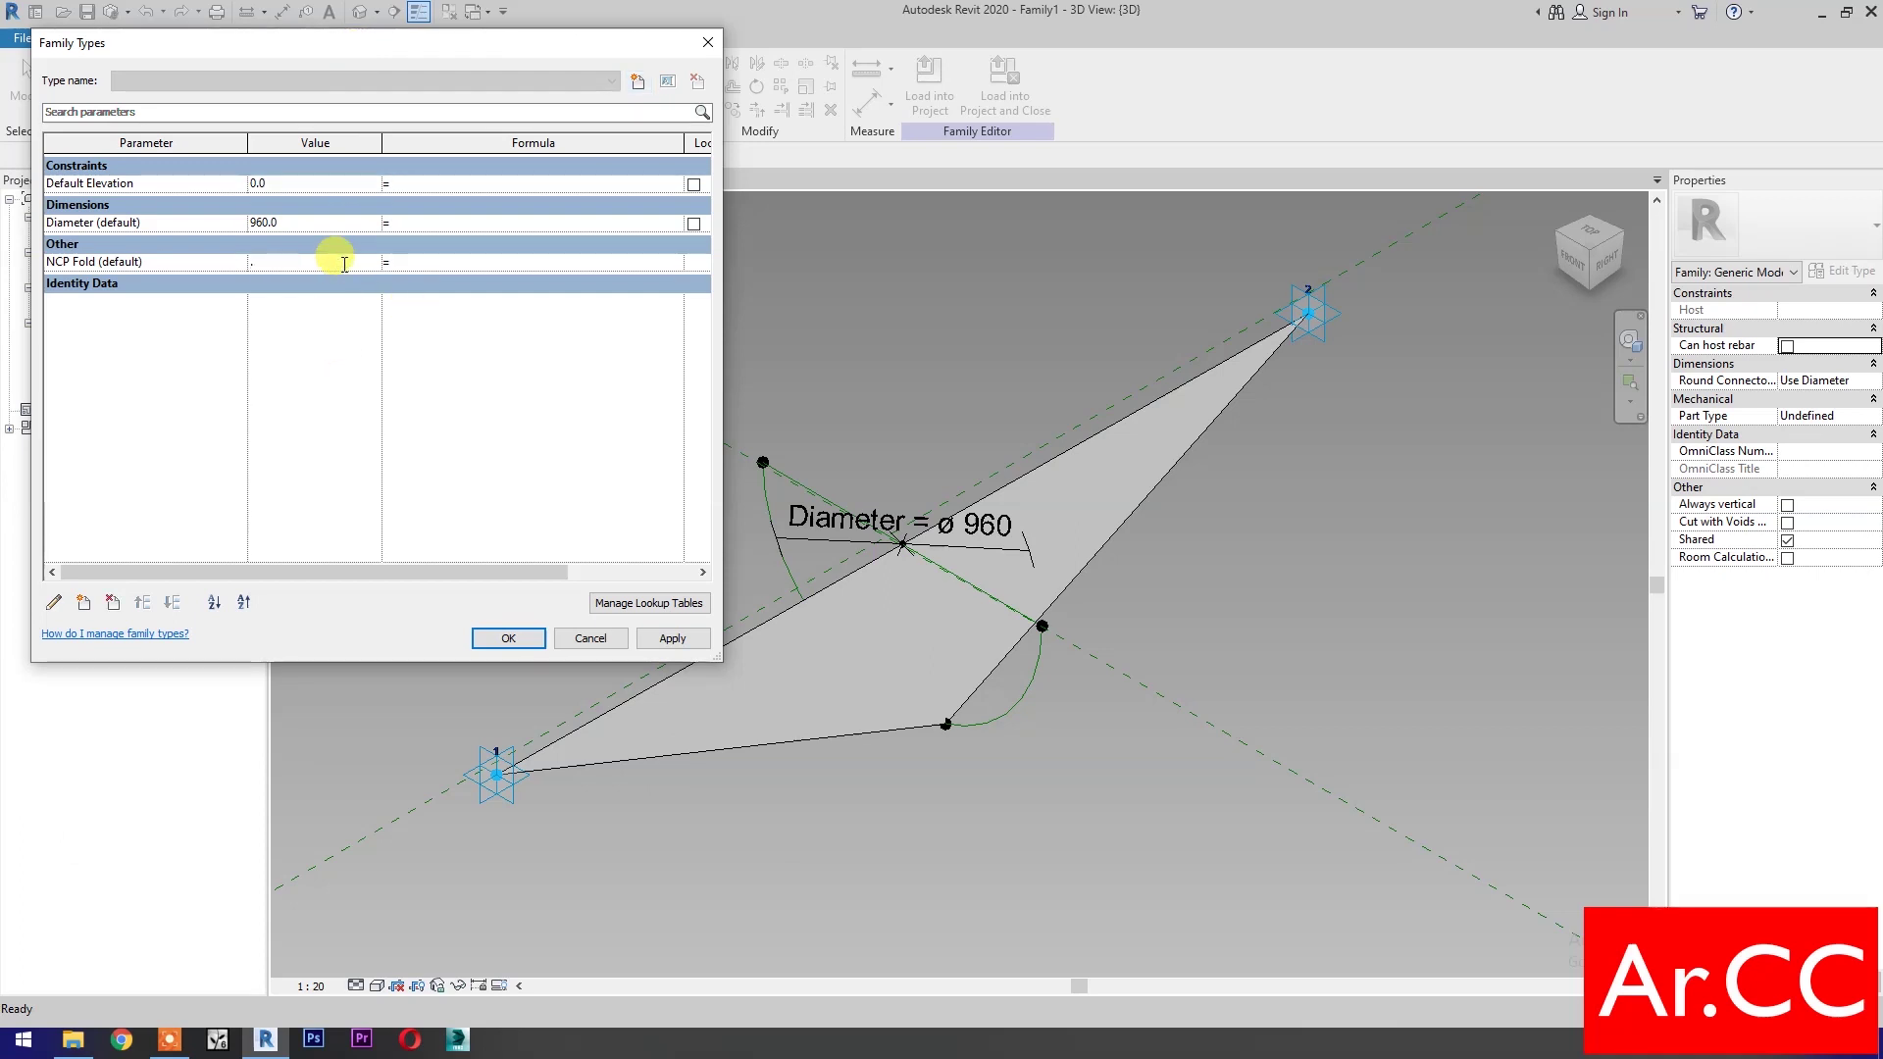
{"action": "left_click", "coordinate": [326, 225]}
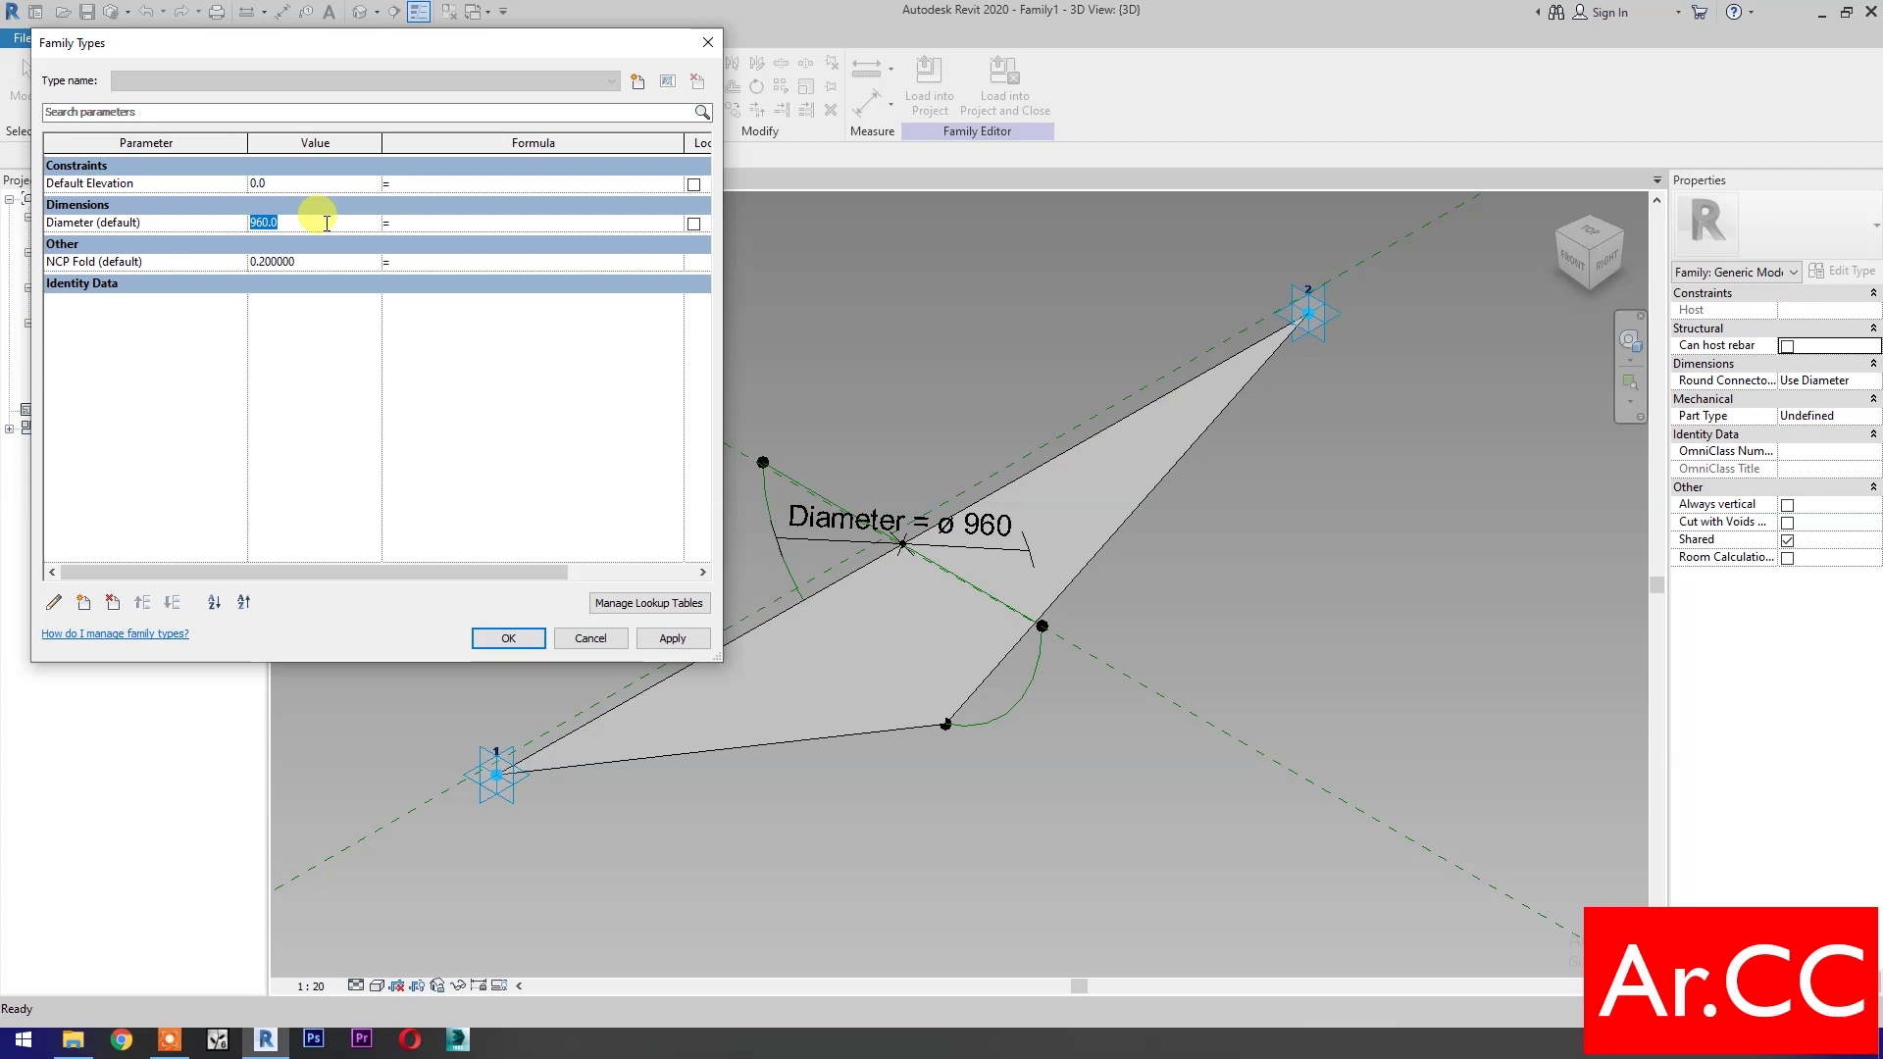
{"action": "type", "text": "1000"}
{"action": "left_click", "coordinate": [672, 640]}
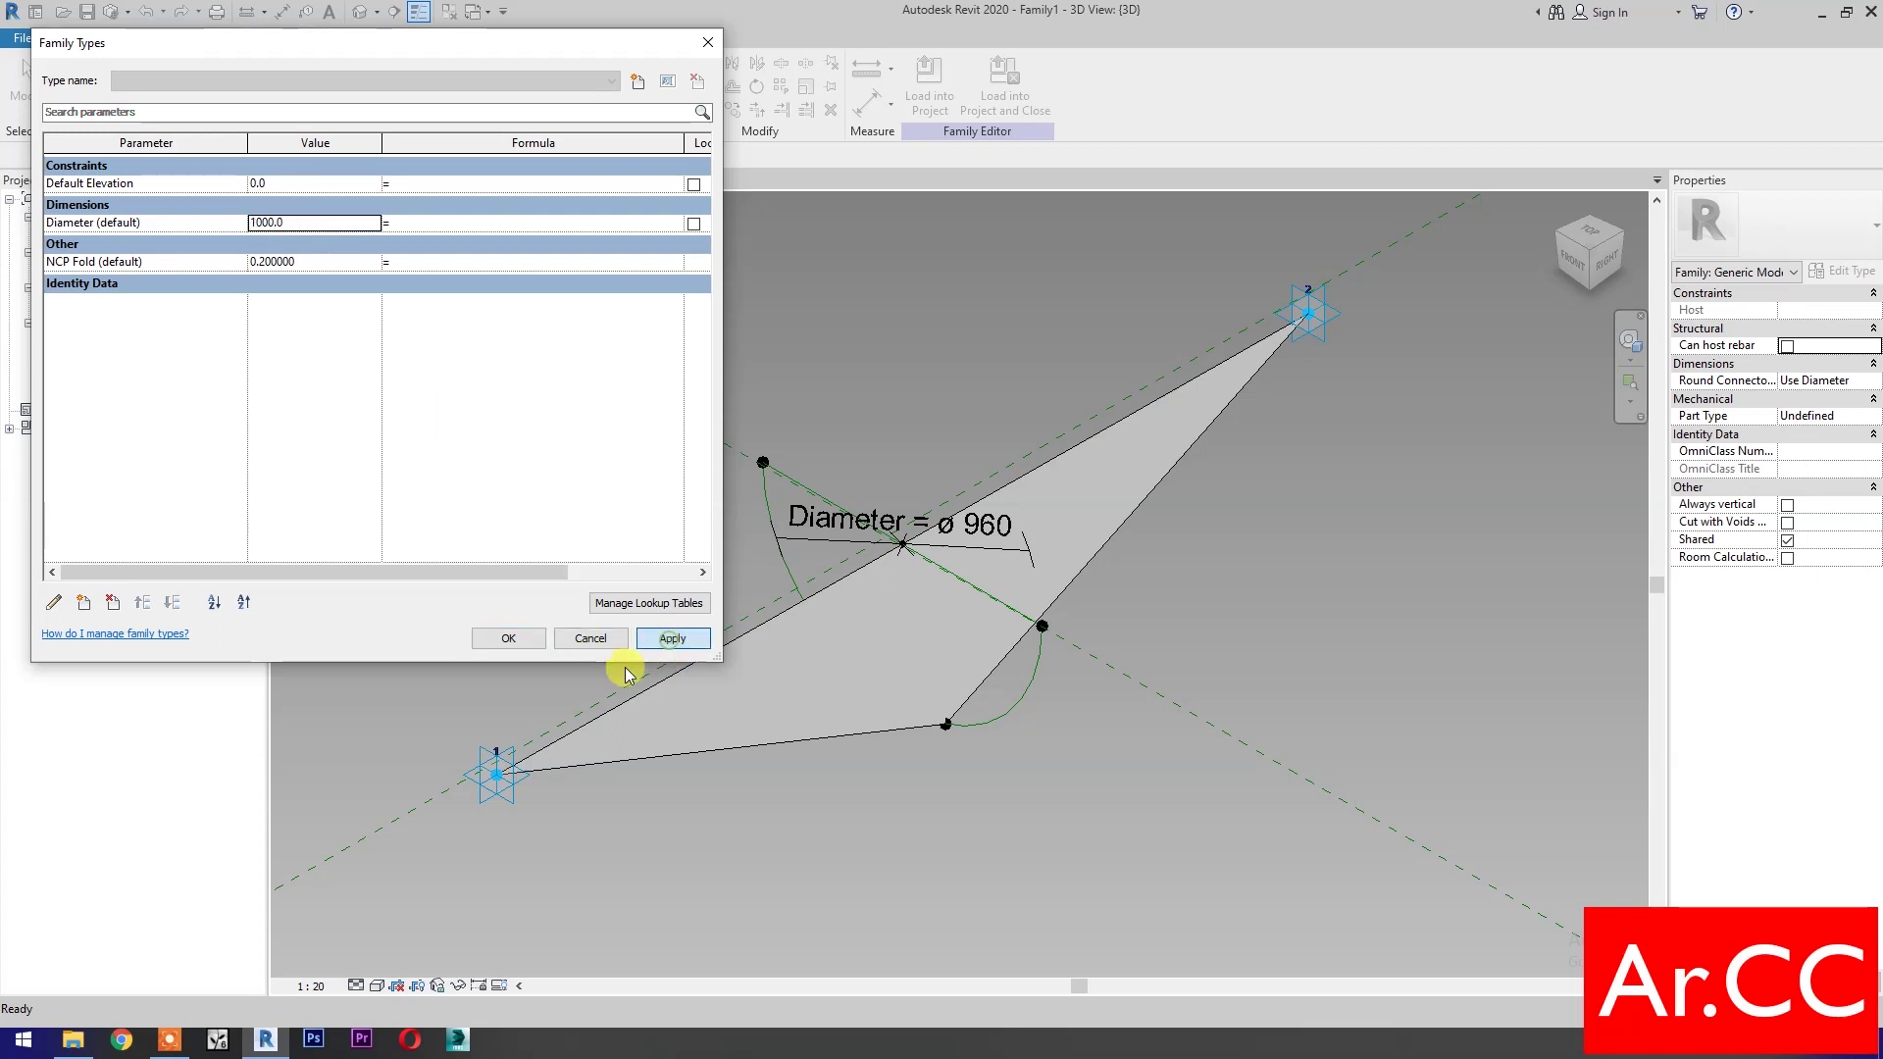
{"action": "left_click", "coordinate": [508, 638]}
{"action": "middle_click_drag", "start_coordinate": [867, 824], "coordinate": [909, 853], "text": "shift"}
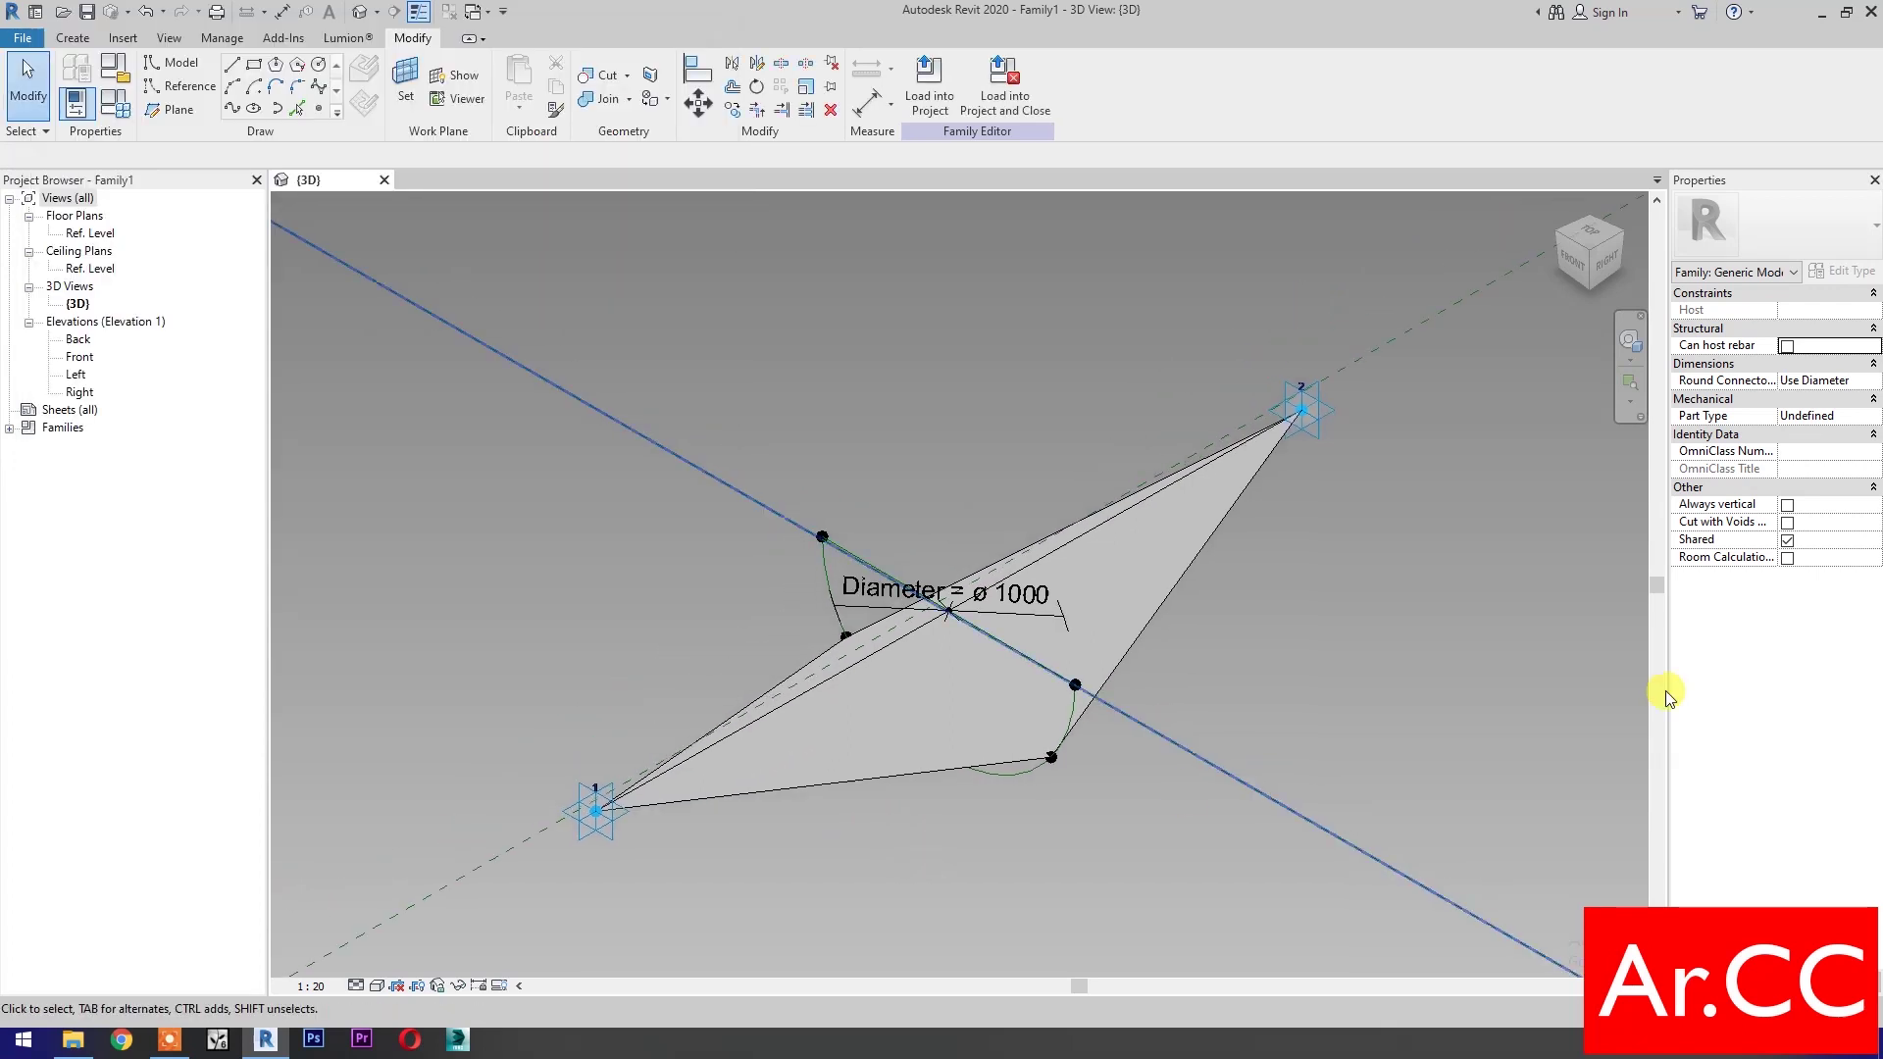
Turn on Always vertical and turn off Shared for the family, and save it to the Desktop as Adaptive 2P Hex
{"action": "left_click", "coordinate": [1787, 506]}
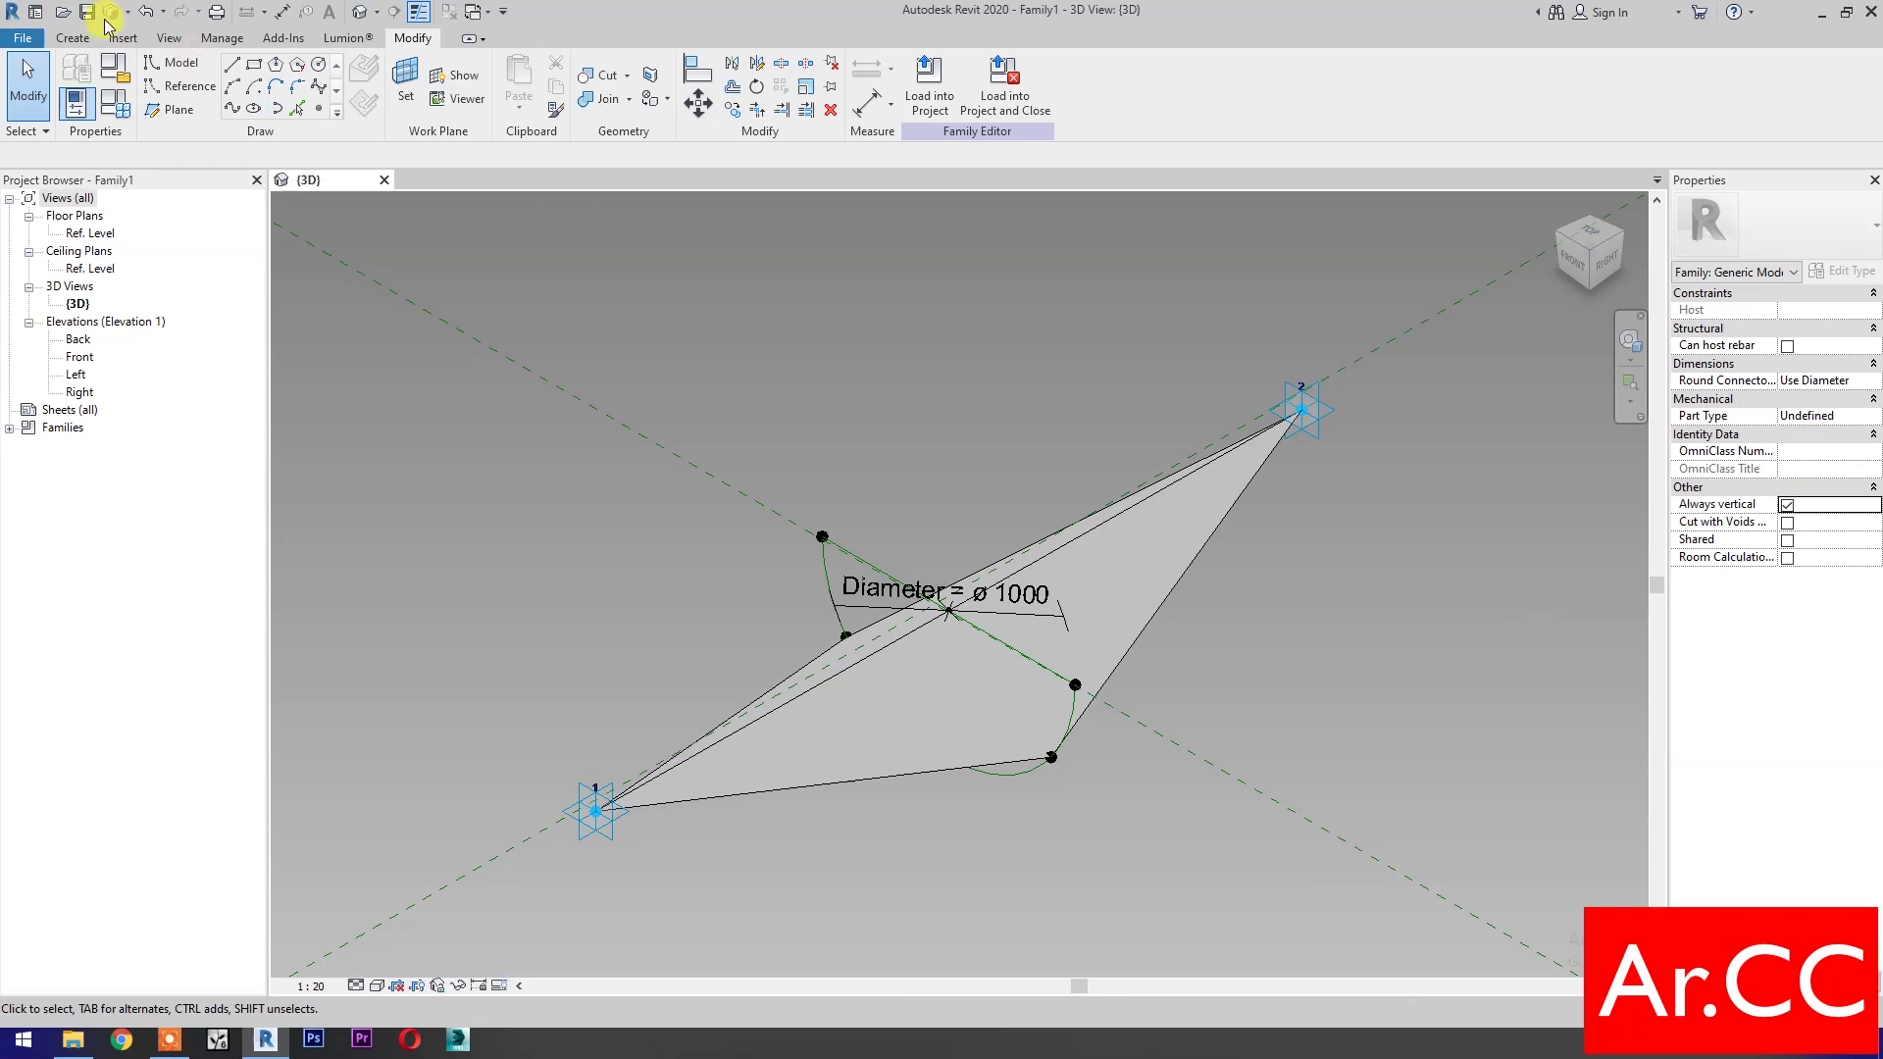
{"action": "key", "text": "ctrl+s"}
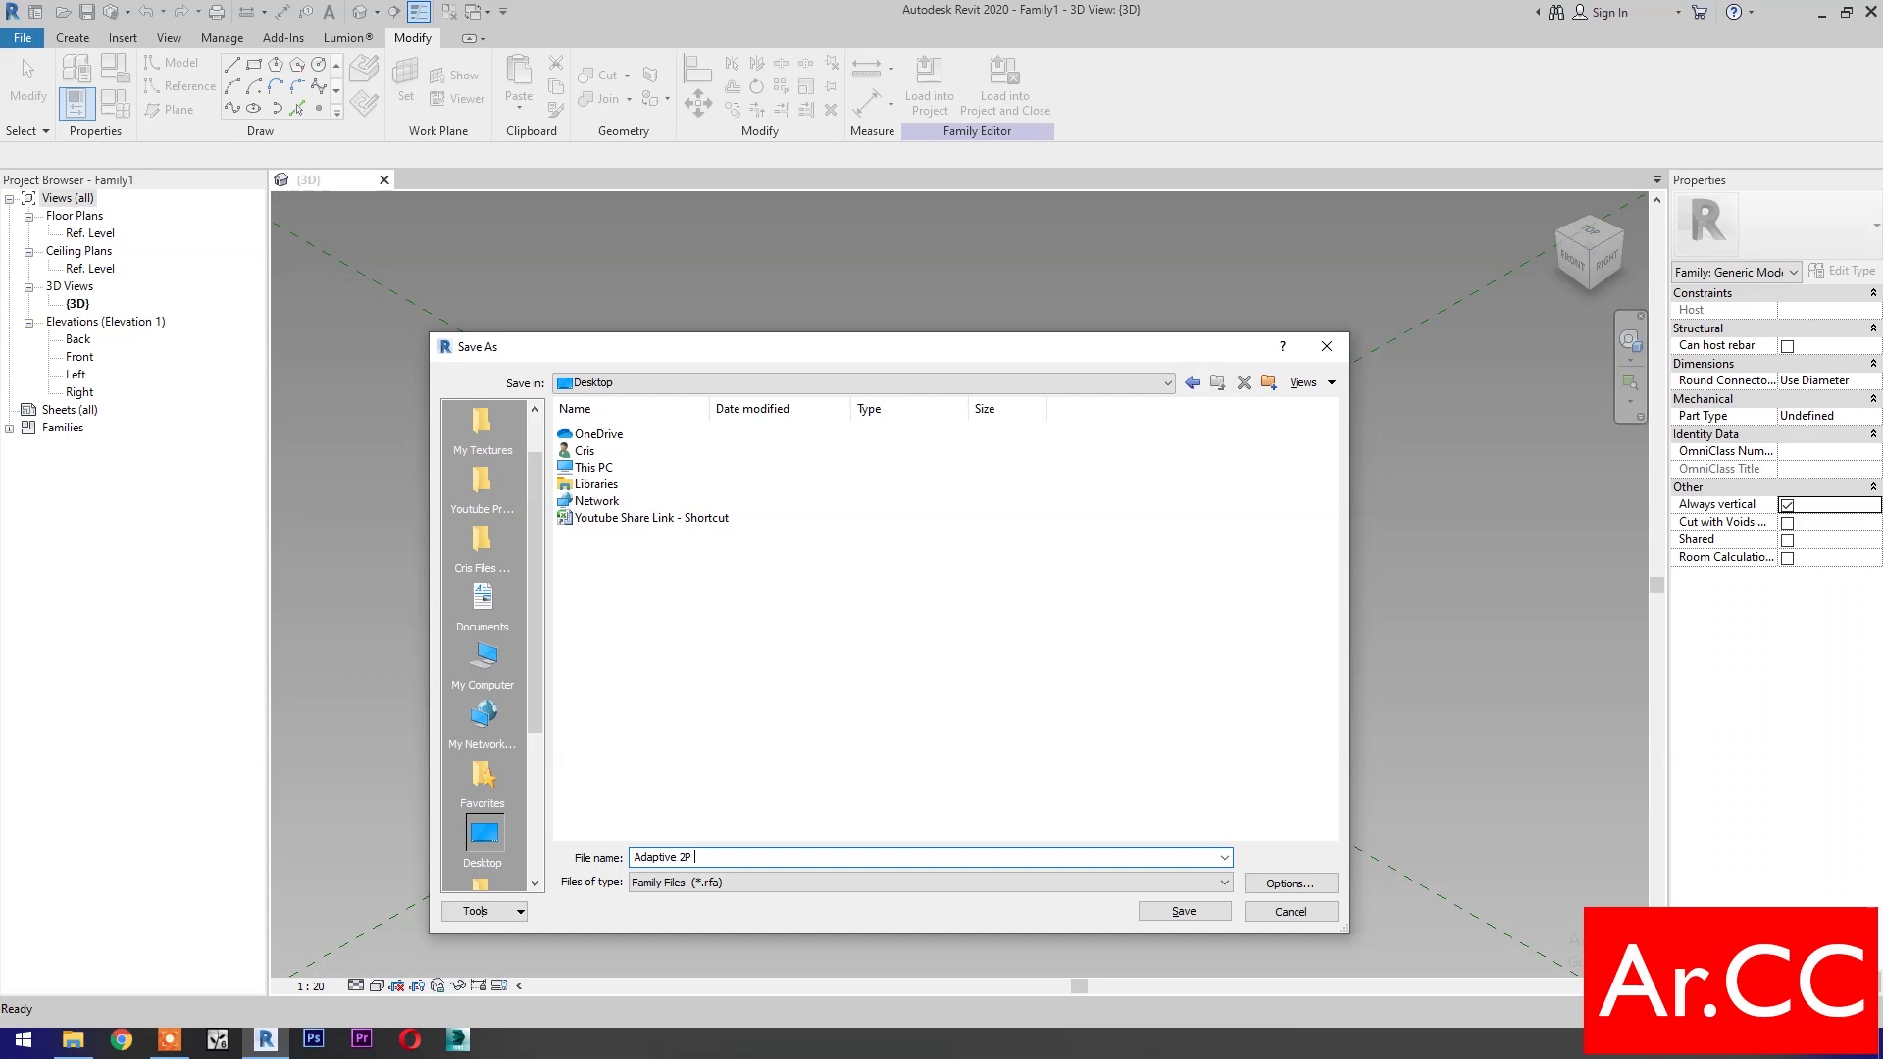
{"action": "left_click", "coordinate": [1184, 910]}
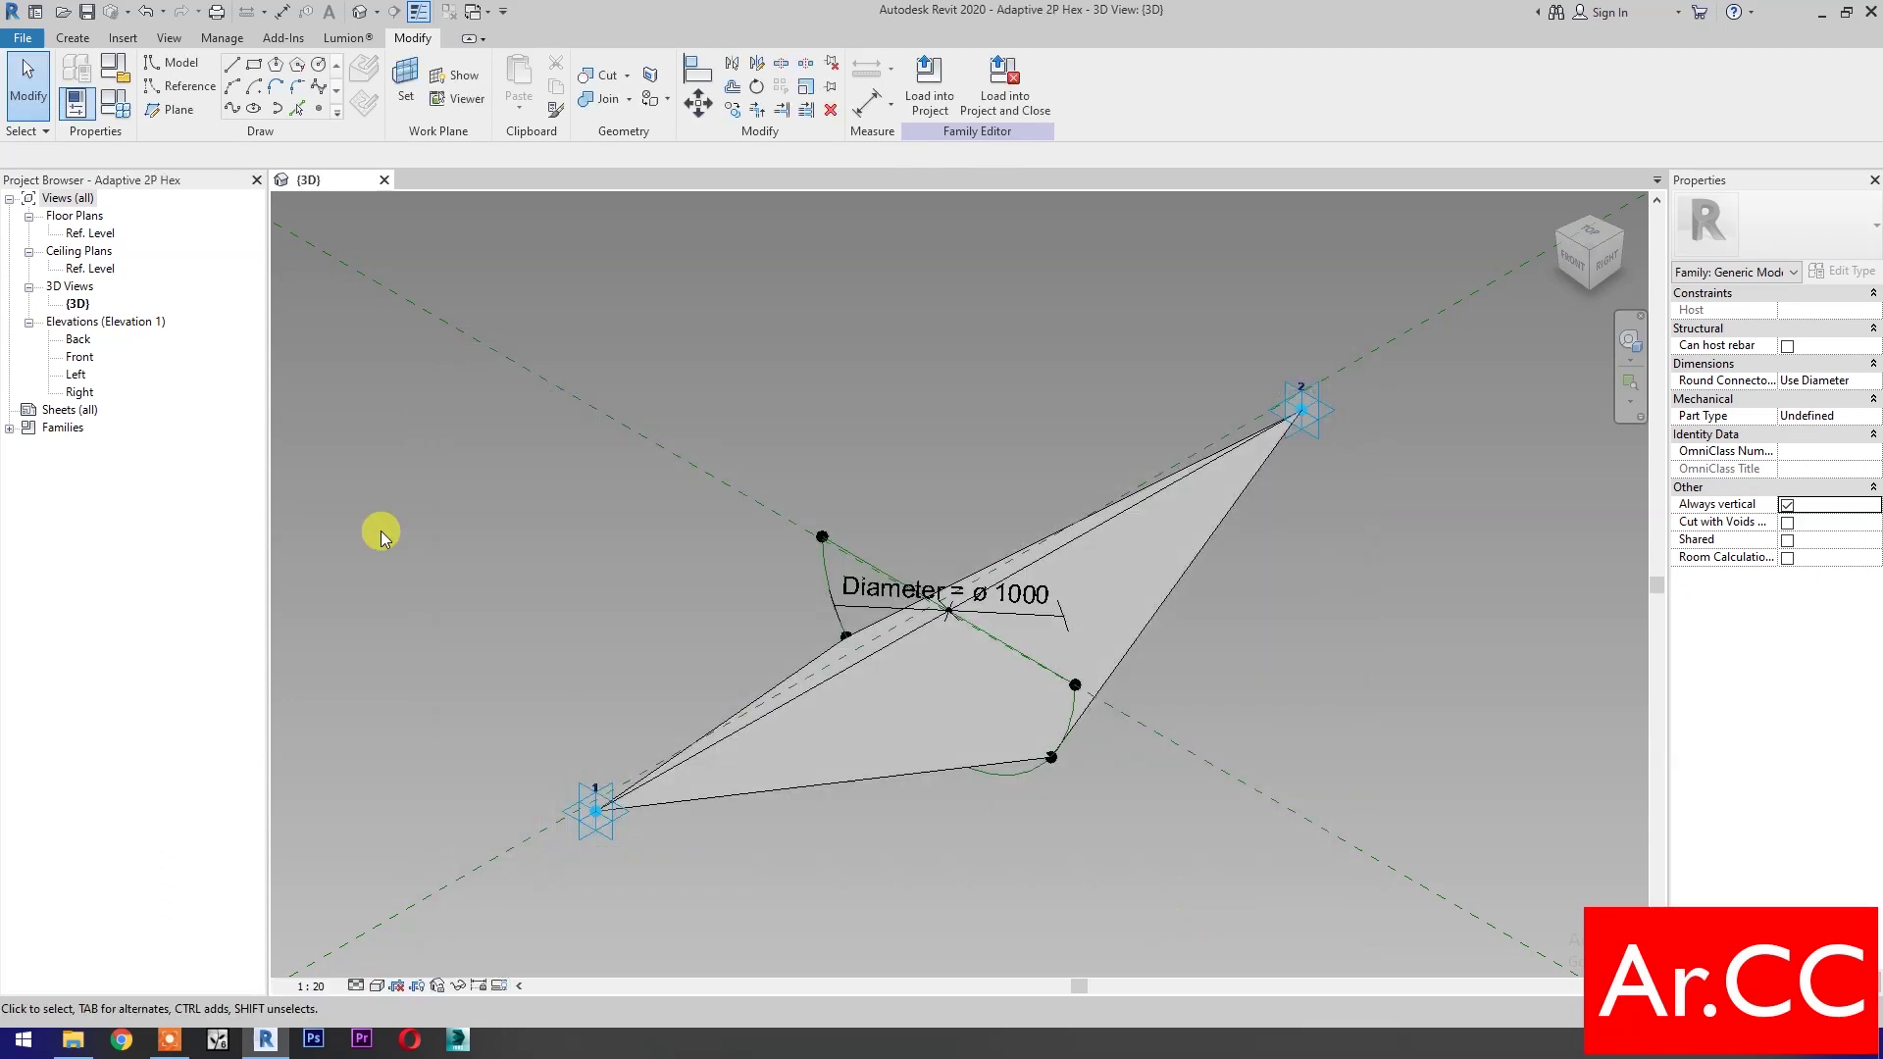
Create a new family from the Metric Generic Model Adaptive template
{"action": "left_click", "coordinate": [26, 41]}
{"action": "mouse_move", "coordinate": [29, 116]}
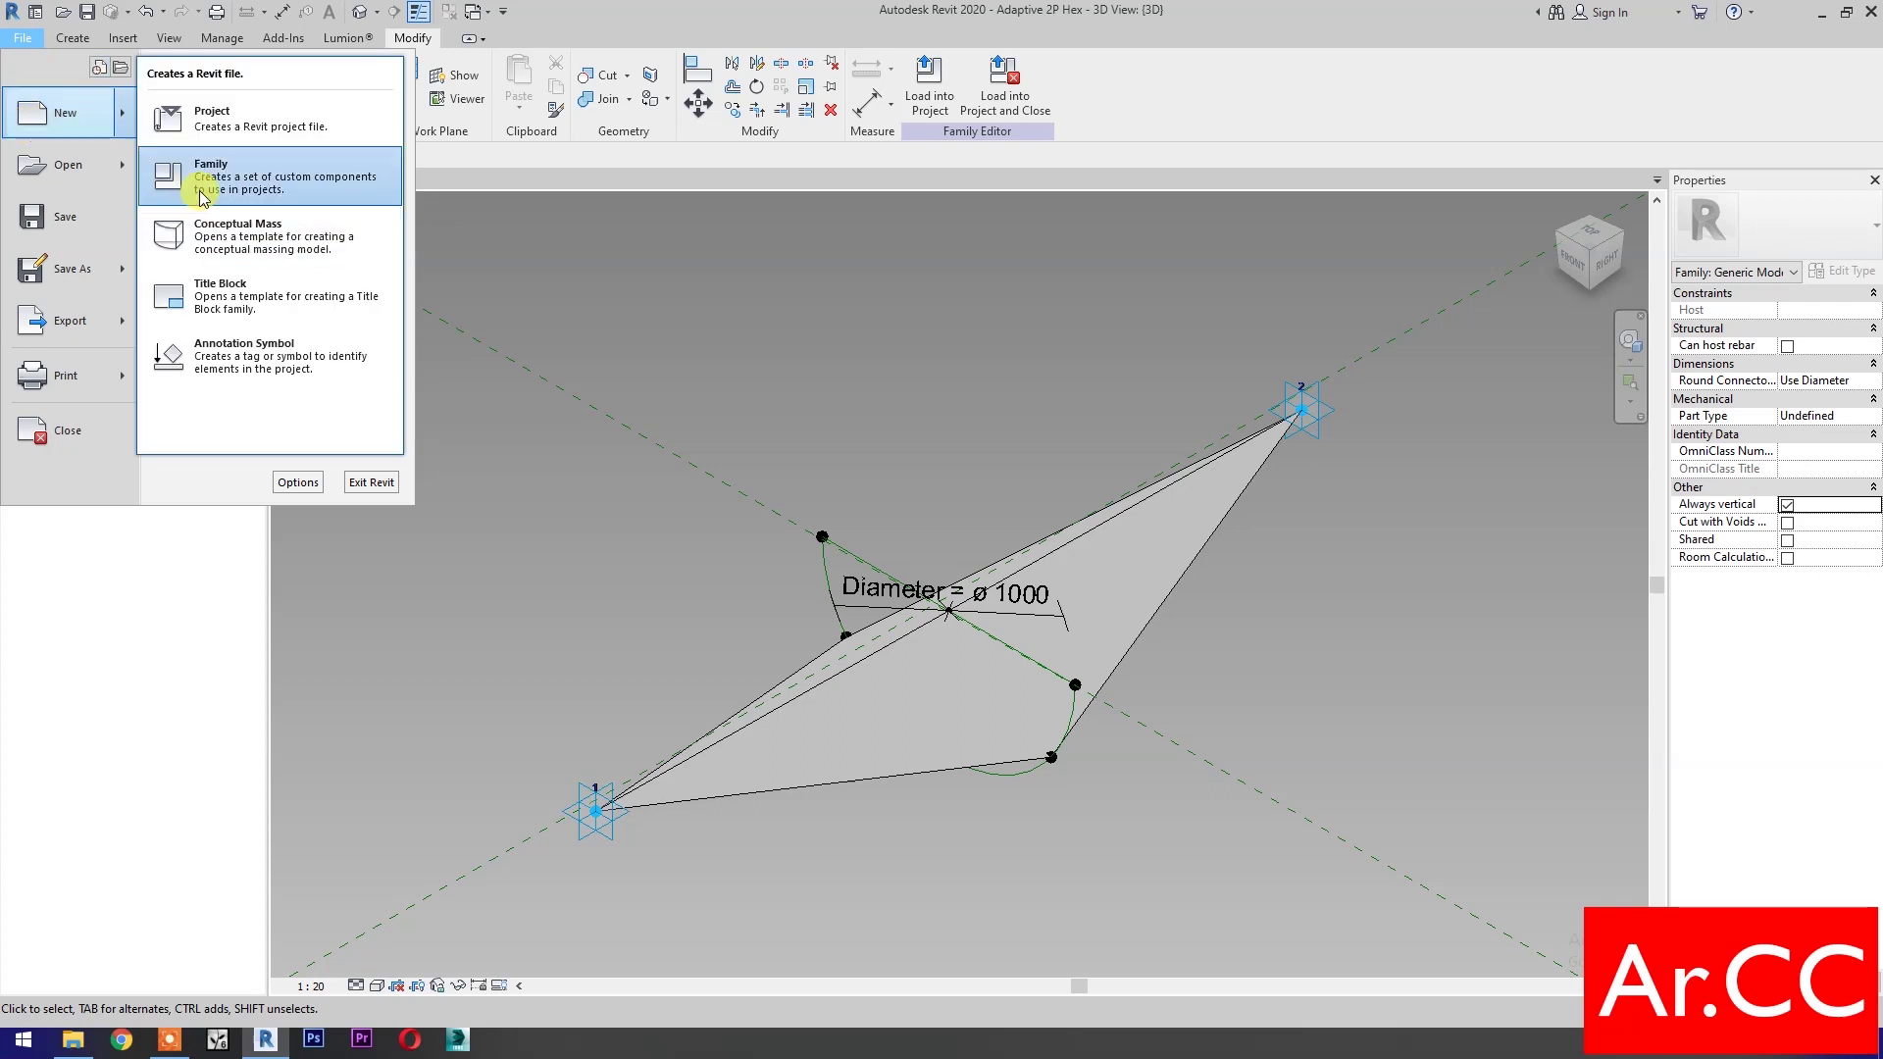
{"action": "left_click", "coordinate": [201, 173]}
{"action": "scroll", "coordinate": [1010, 534], "scroll_direction": "down", "scroll_amount": 2}
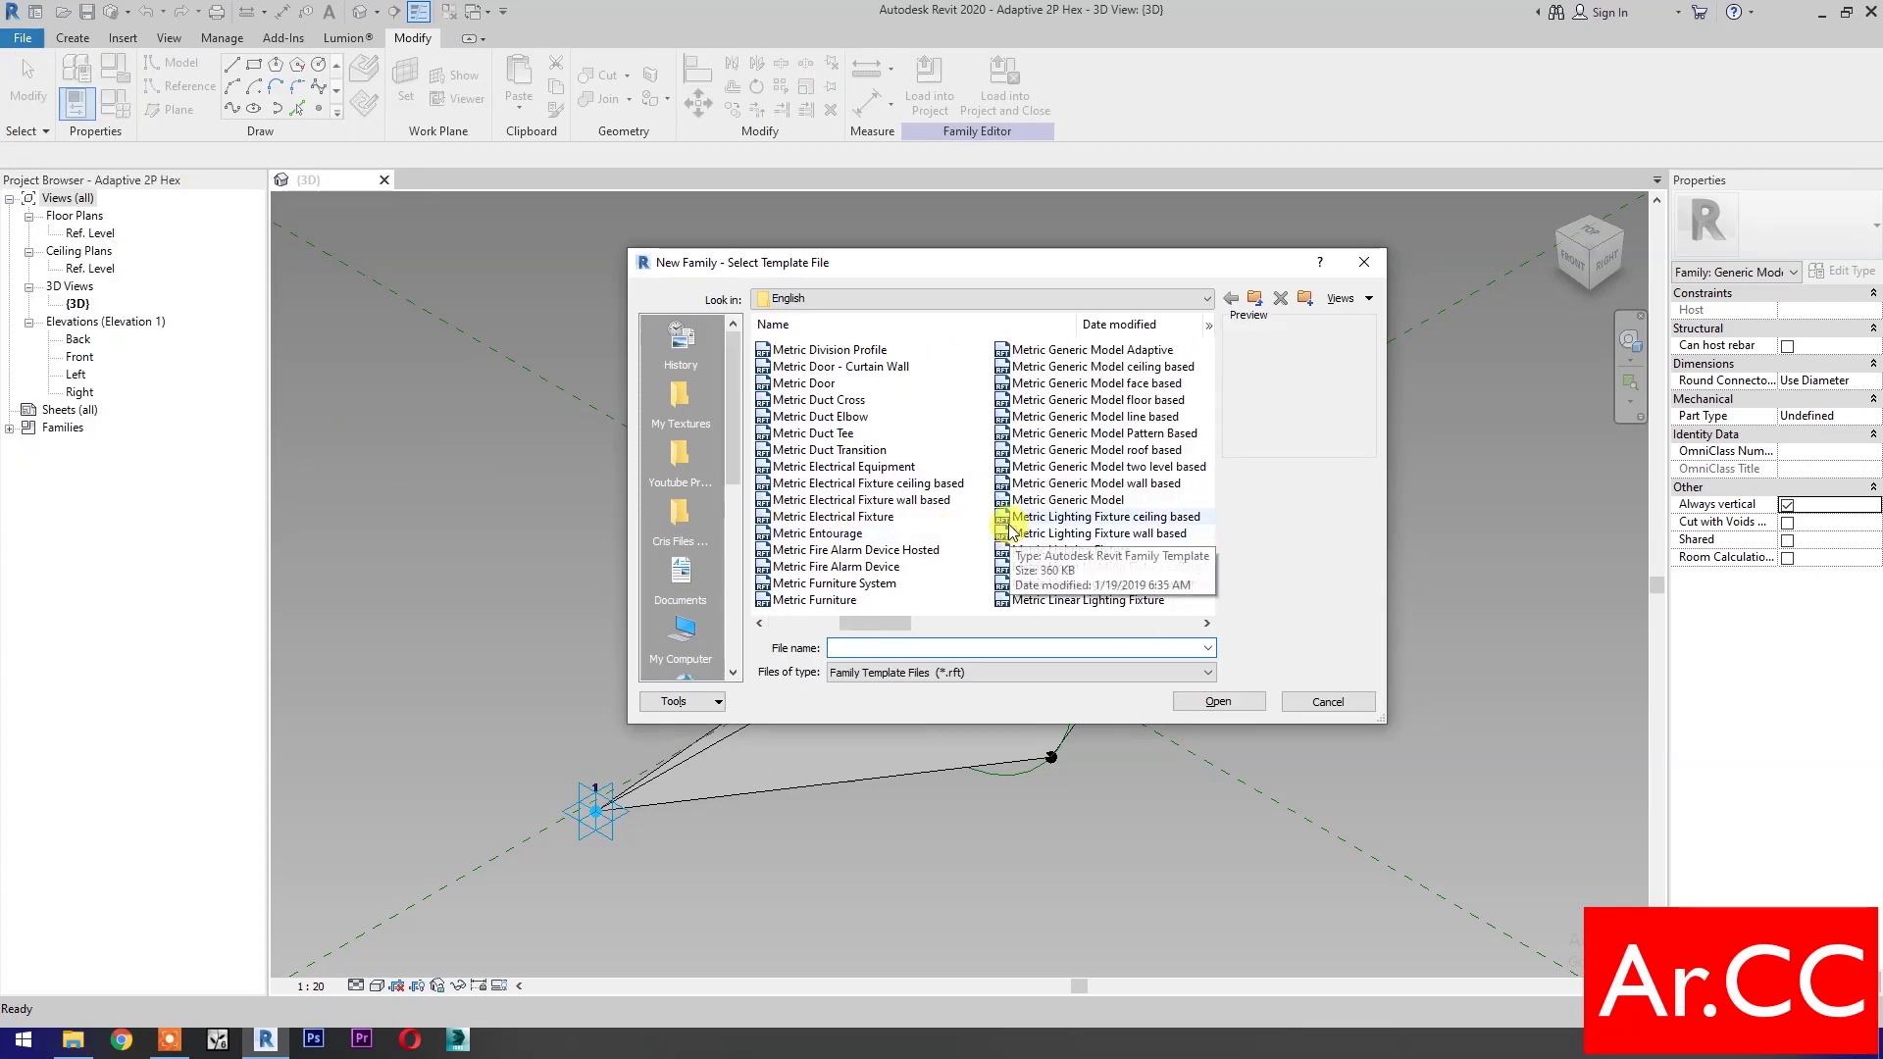
{"action": "left_click", "coordinate": [1040, 350]}
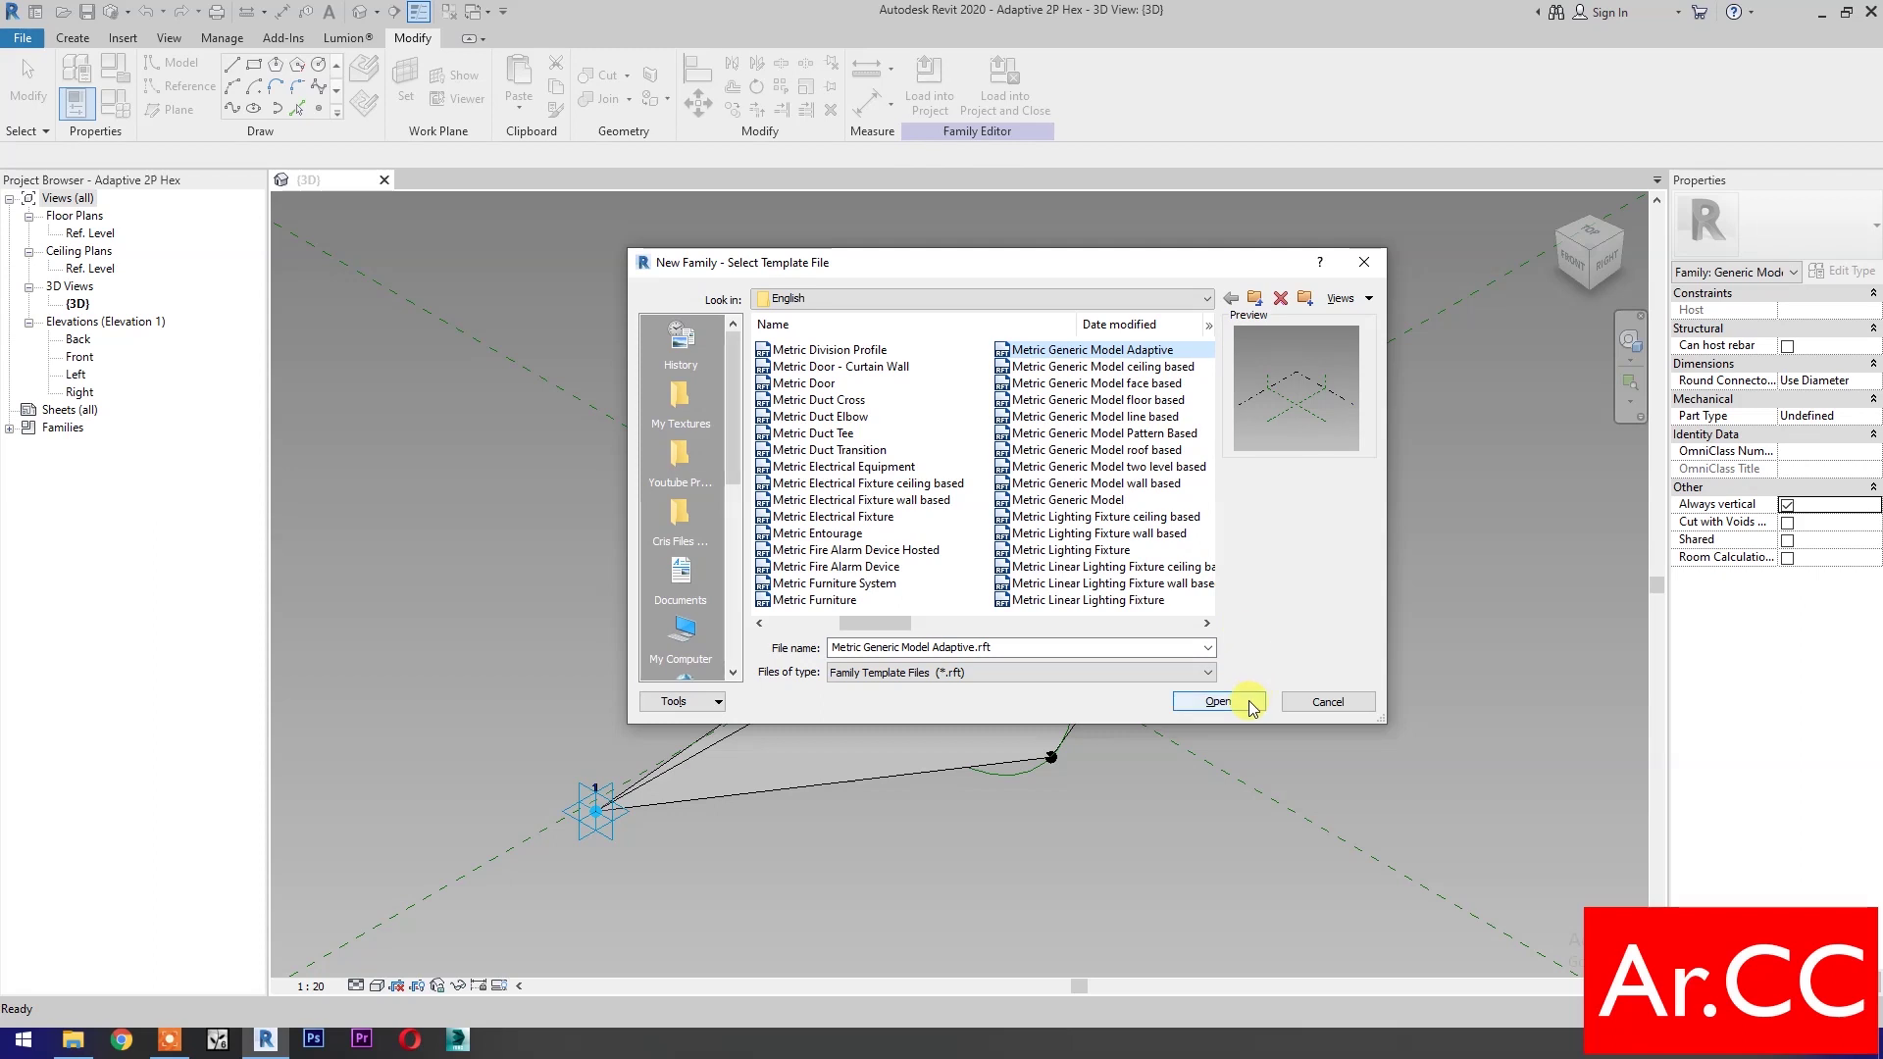
{"action": "left_click", "coordinate": [1219, 702]}
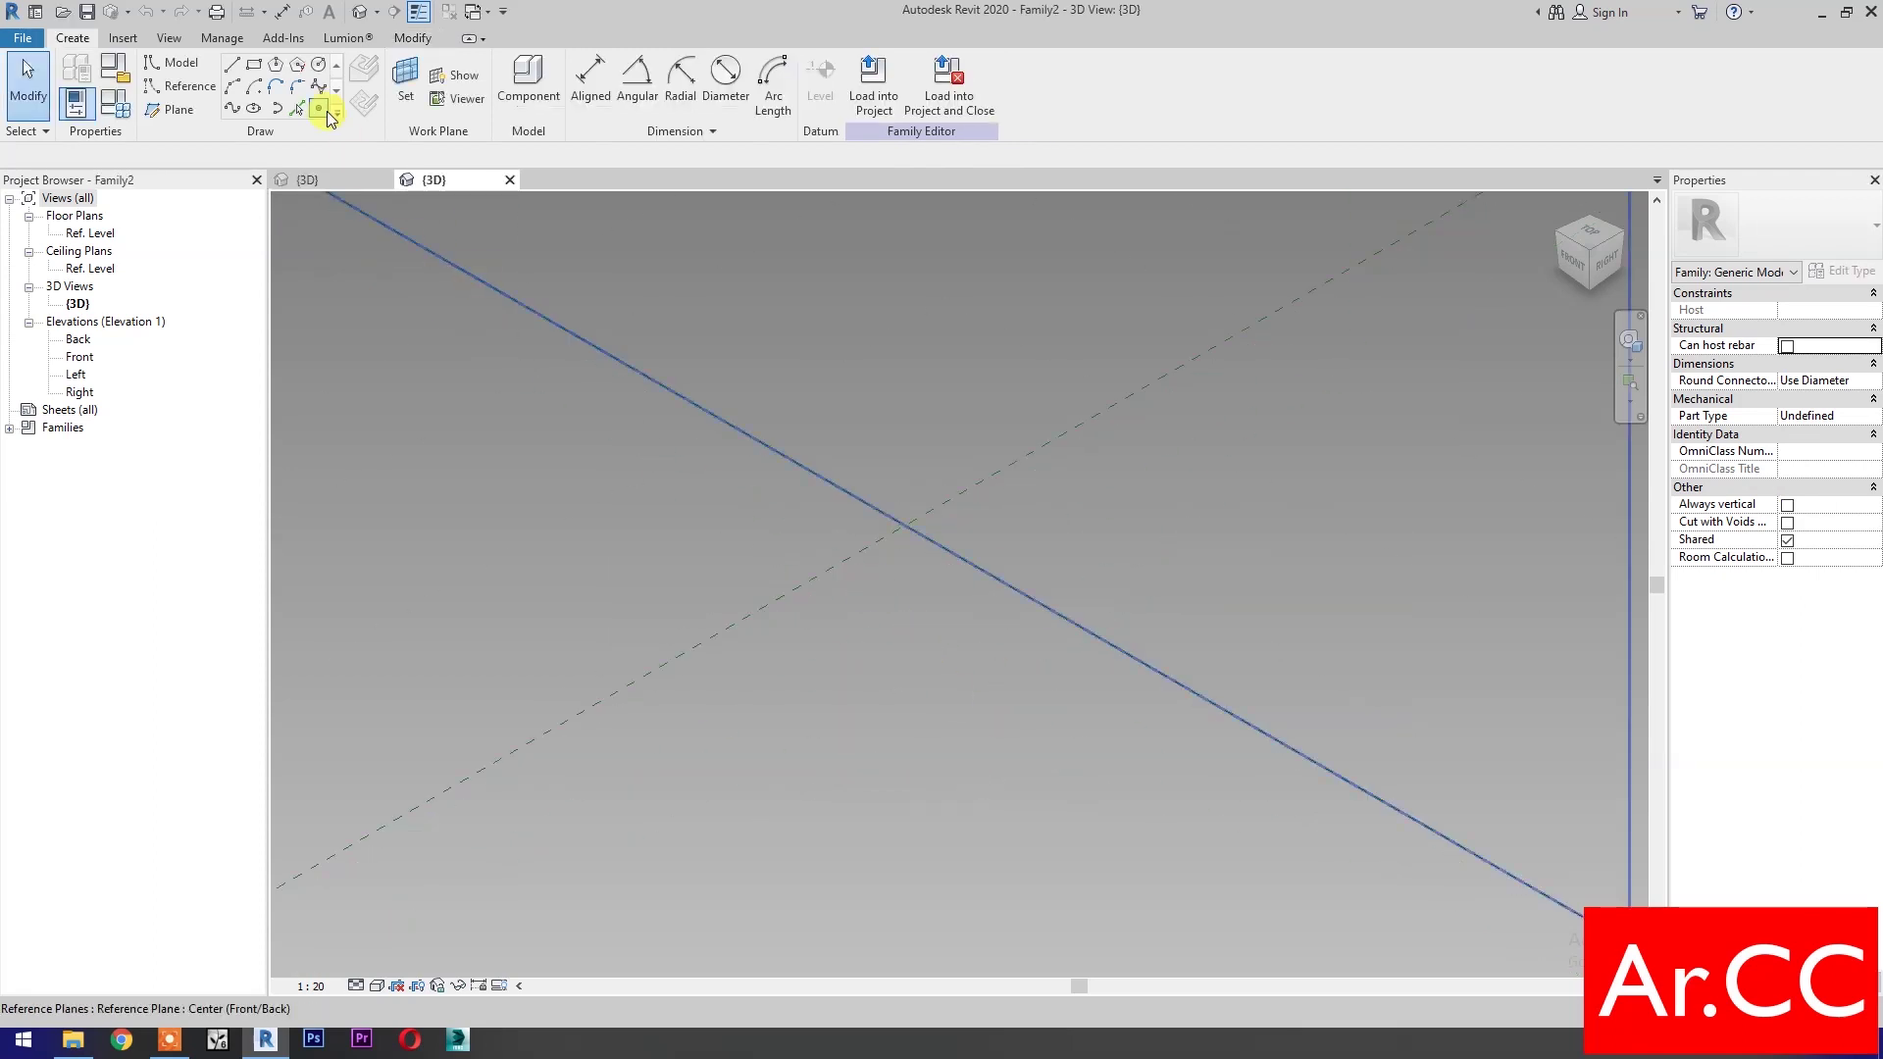
Place seven reference points on the reference level: six in a hexagonal ring around the centre and one outside the ring
{"action": "left_click", "coordinate": [319, 108]}
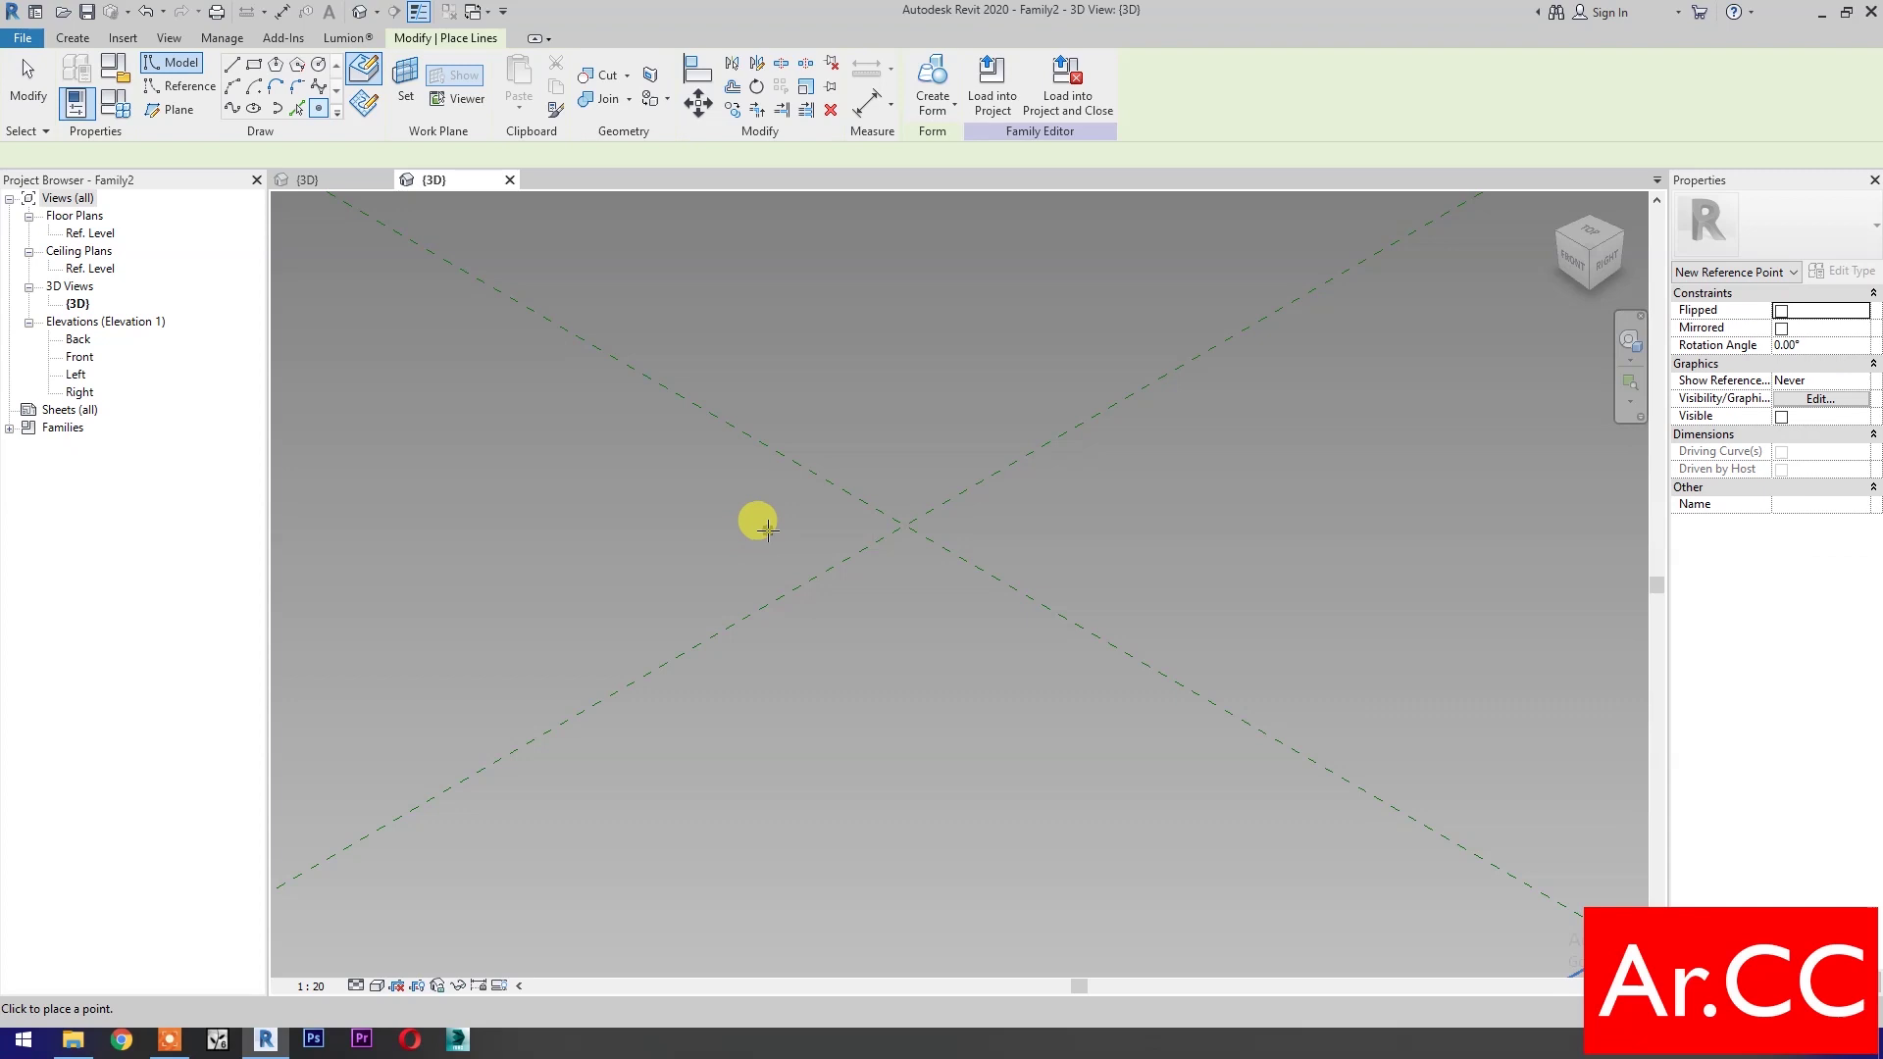
{"action": "left_click", "coordinate": [771, 529]}
{"action": "left_click", "coordinate": [771, 449]}
{"action": "left_click", "coordinate": [900, 459]}
{"action": "left_click", "coordinate": [968, 508]}
{"action": "left_click", "coordinate": [1011, 518]}
{"action": "left_click", "coordinate": [1011, 588]}
{"action": "left_click", "coordinate": [889, 587]}
{"action": "left_click", "coordinate": [625, 443]}
{"action": "key", "text": "Escape"}
{"action": "key", "text": "Escape"}
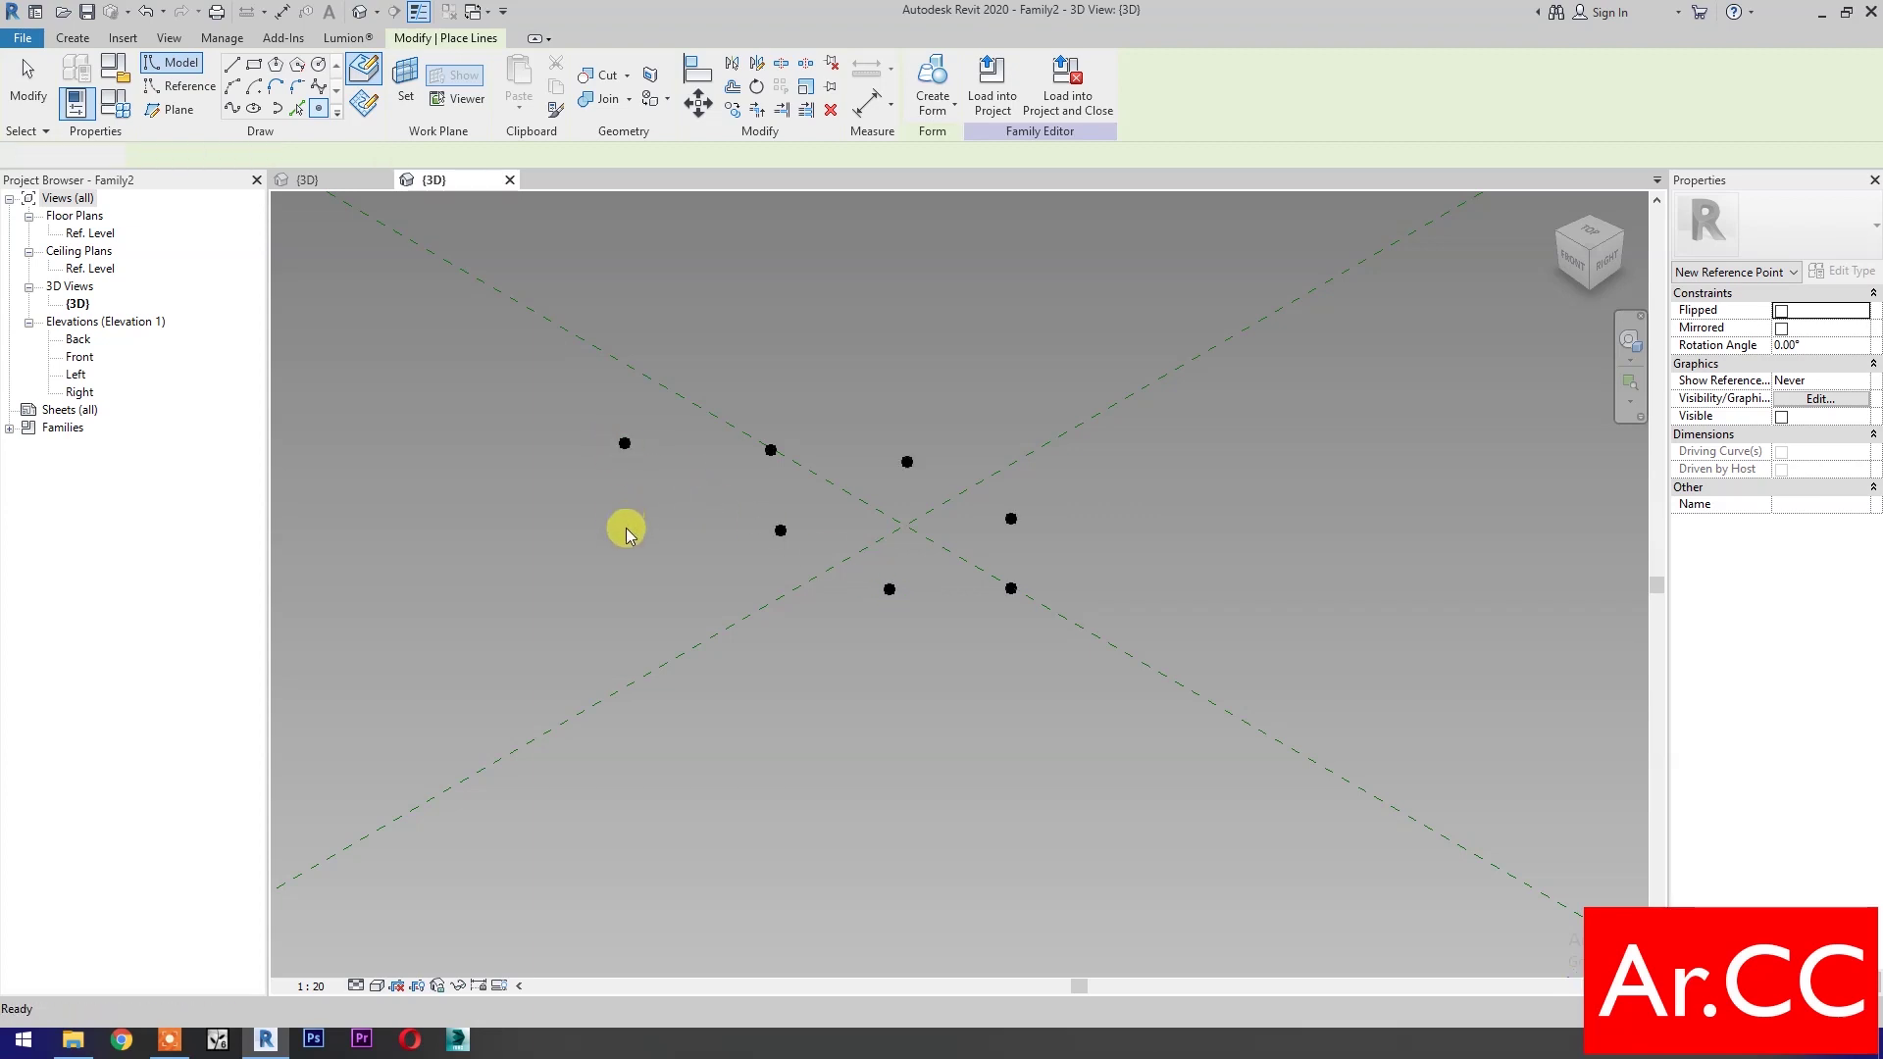
Make the six ring points adaptive, followed by the separate outer point as adaptive point 7
{"action": "left_click_drag", "start_coordinate": [711, 340], "coordinate": [1083, 723]}
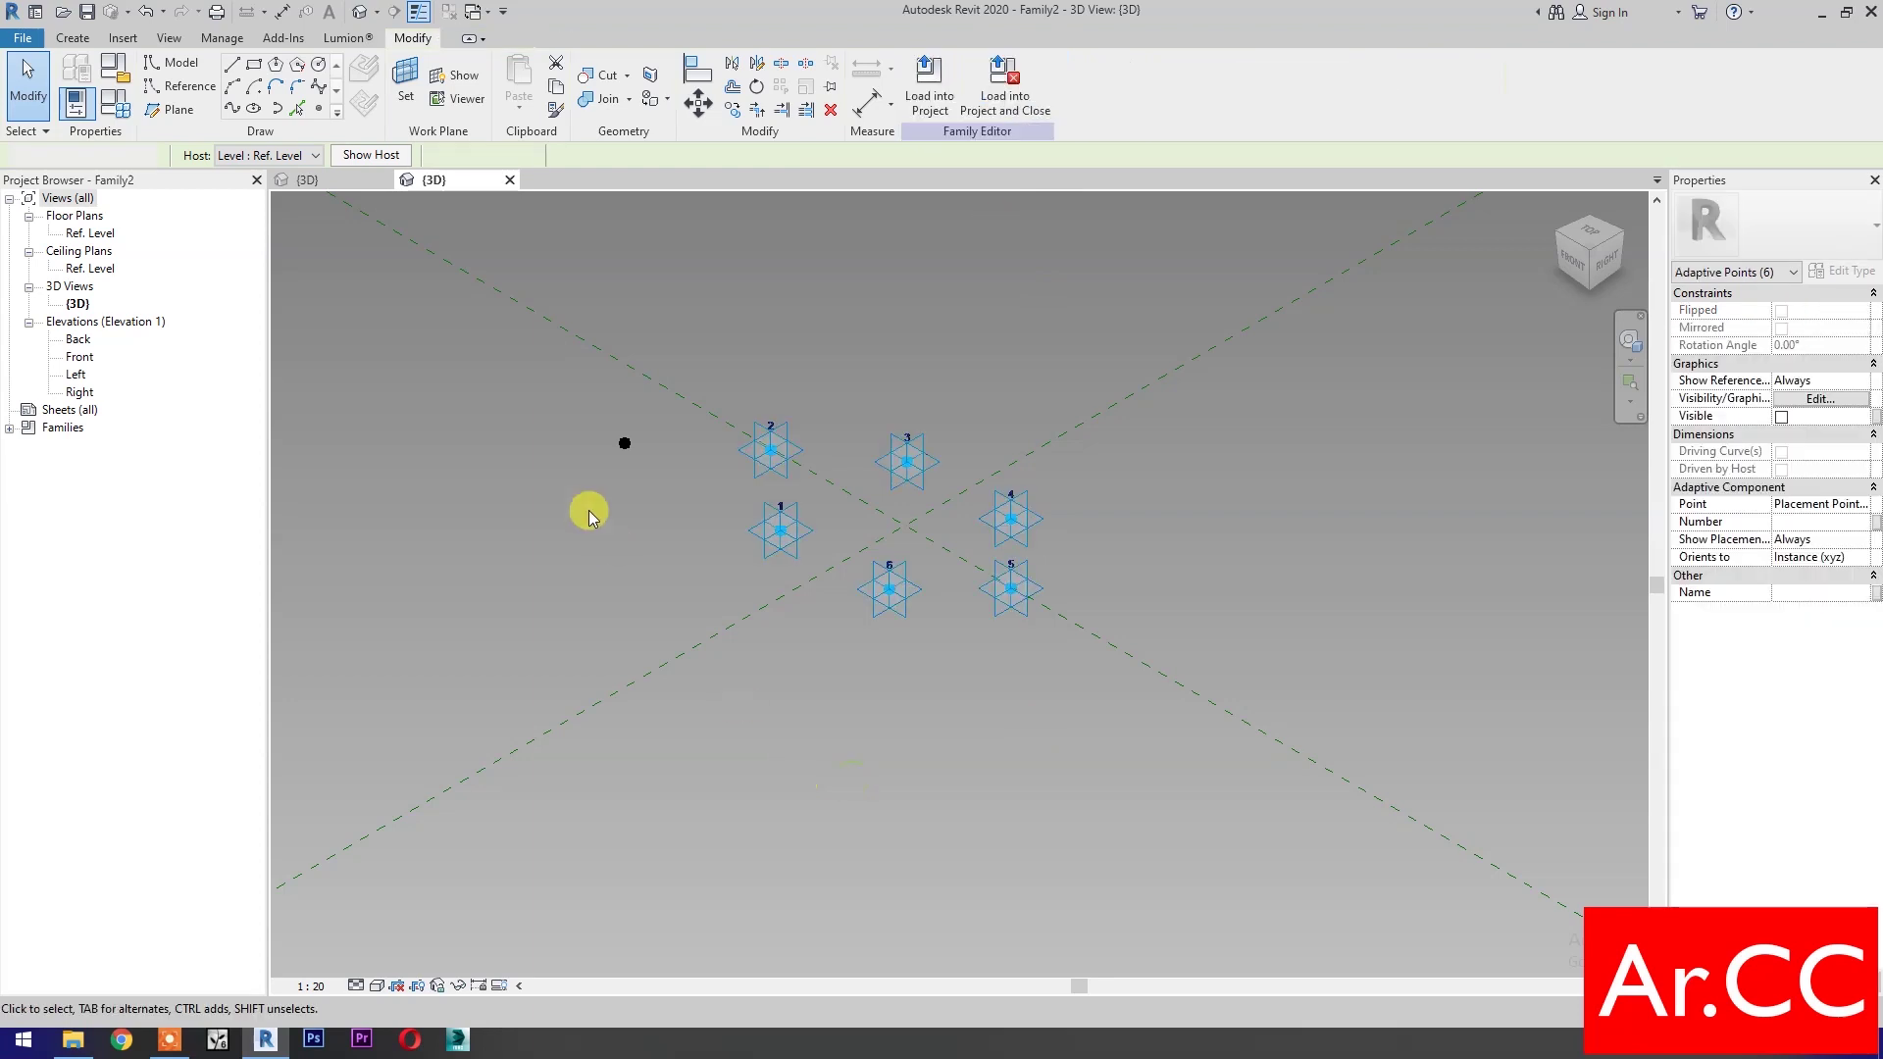
{"action": "left_click_drag", "start_coordinate": [556, 392], "coordinate": [652, 496]}
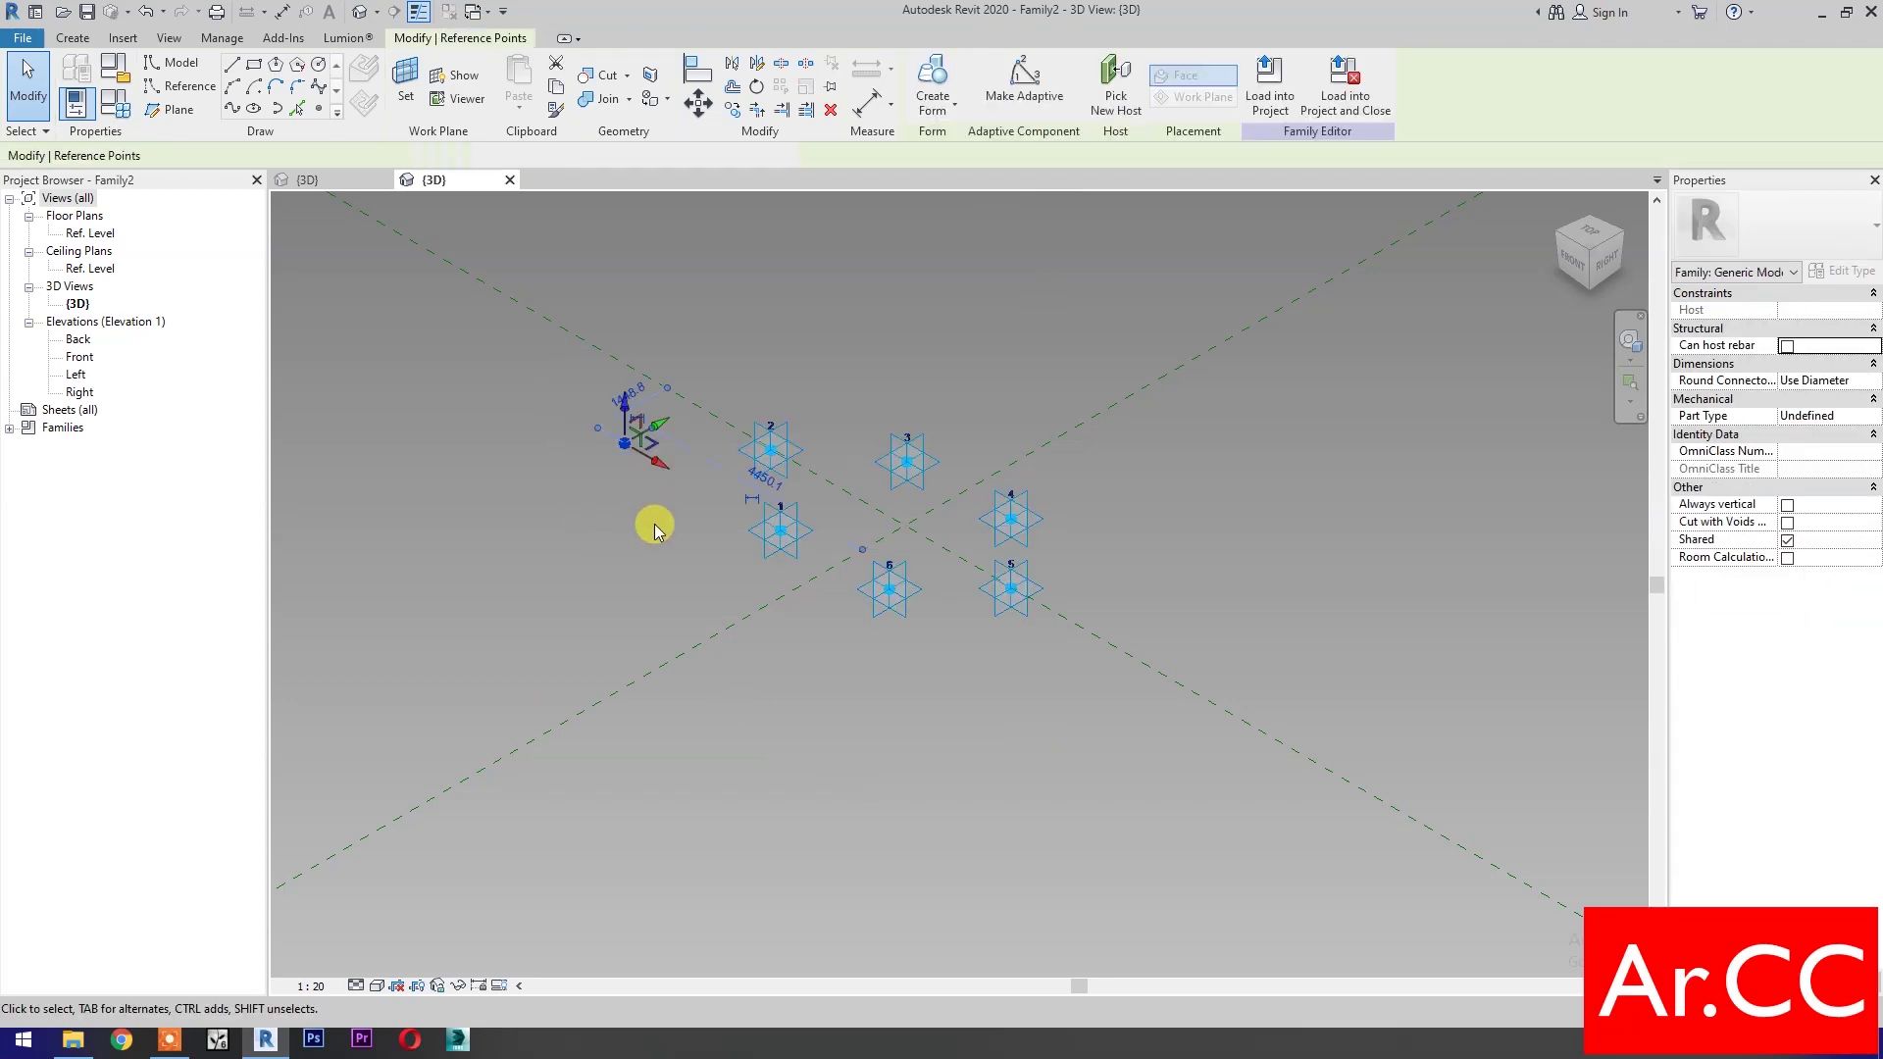
{"action": "left_click", "coordinate": [1022, 107]}
Connect adaptive points 7 and 1 with a line and make it a reference line
{"action": "scroll", "coordinate": [882, 708], "scroll_direction": "up", "scroll_amount": 3}
{"action": "left_click_drag", "start_coordinate": [467, 487], "coordinate": [517, 365]}
{"action": "left_click", "coordinate": [450, 638]}
{"action": "left_click_drag", "start_coordinate": [652, 600], "coordinate": [826, 775], "text": "ctrl"}
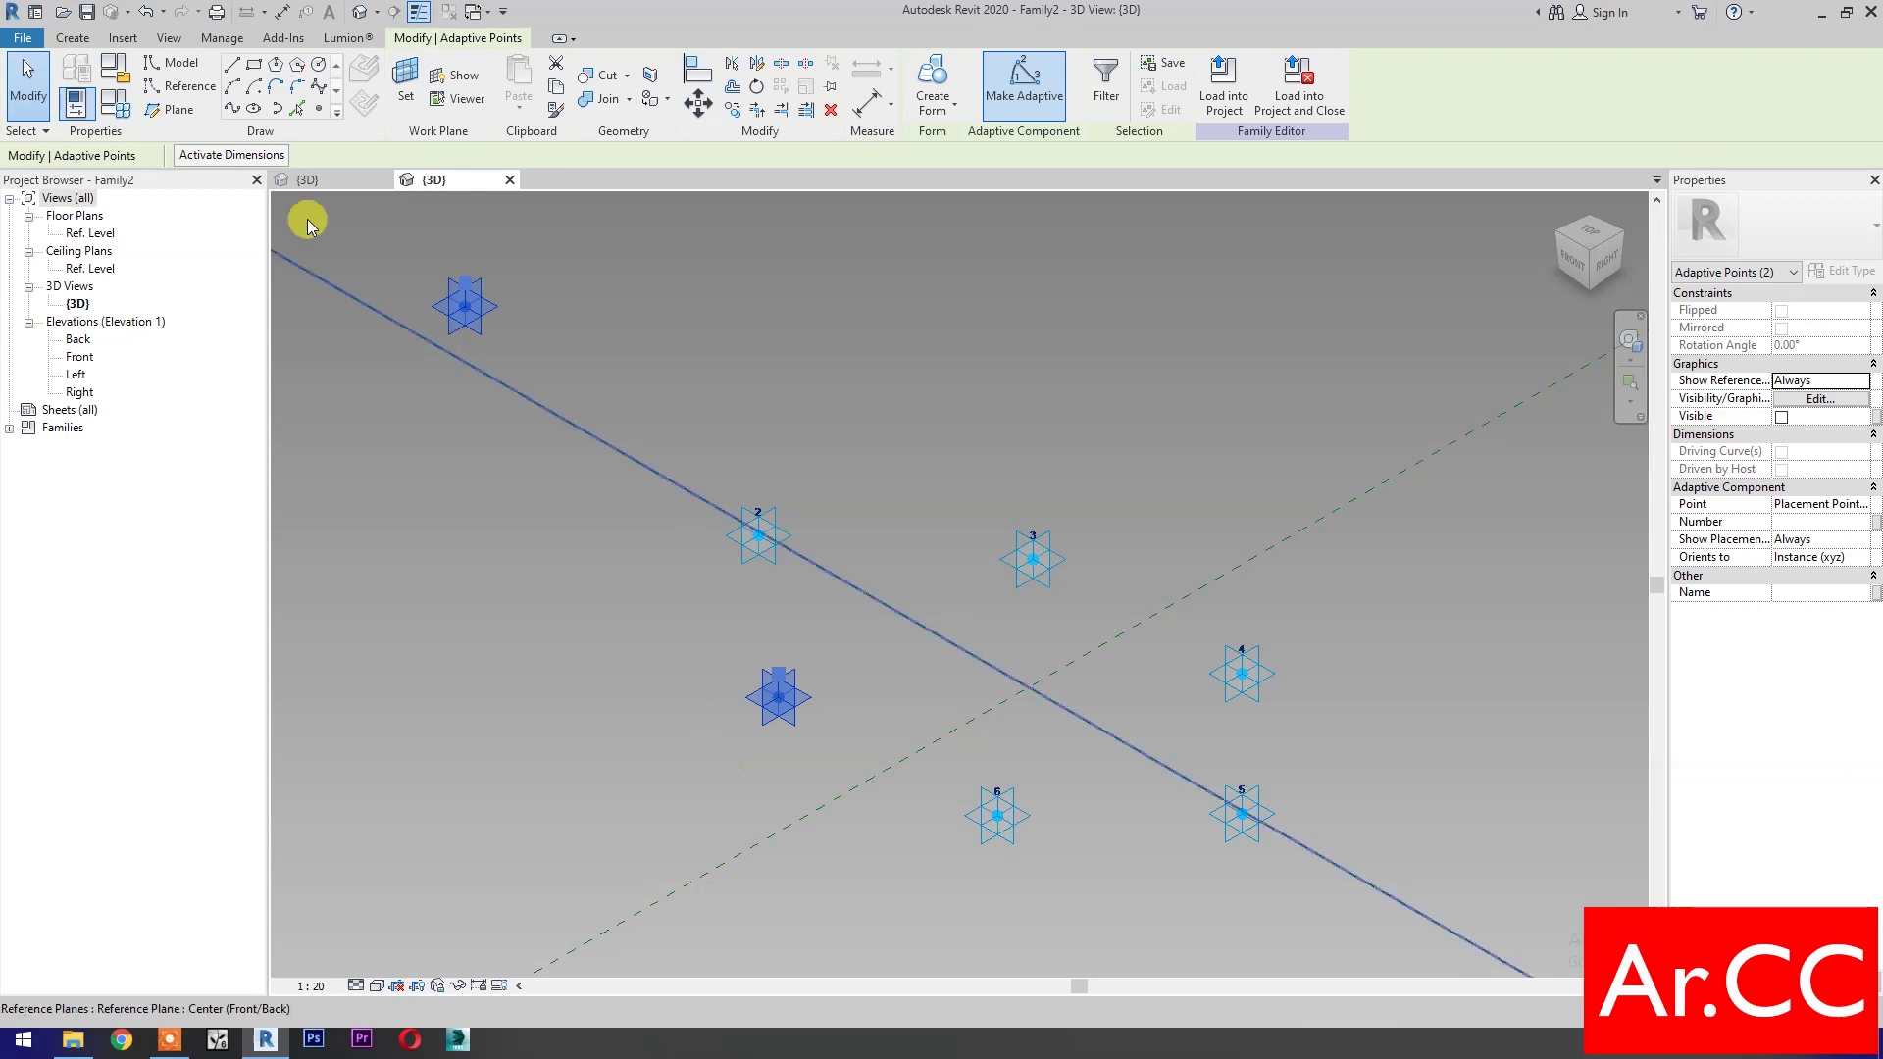
{"action": "left_click", "coordinate": [232, 108]}
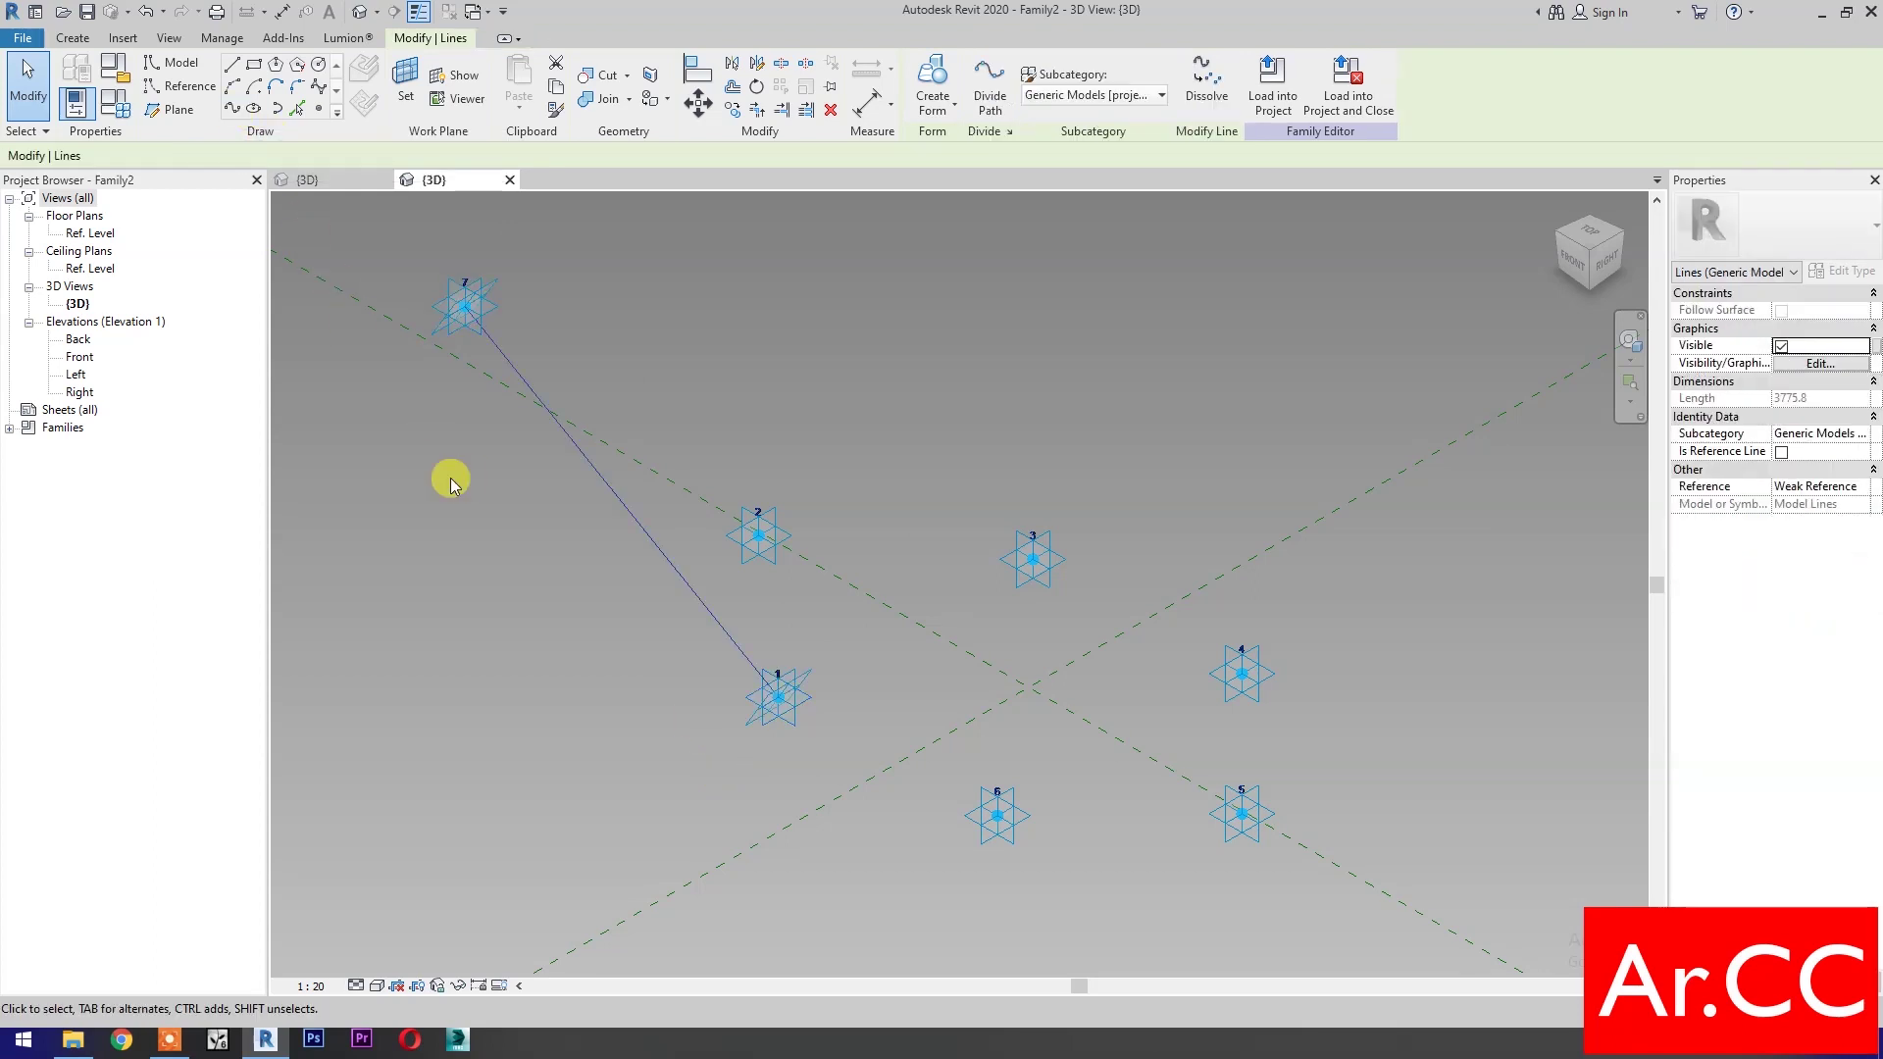
{"action": "left_click", "coordinate": [1782, 453]}
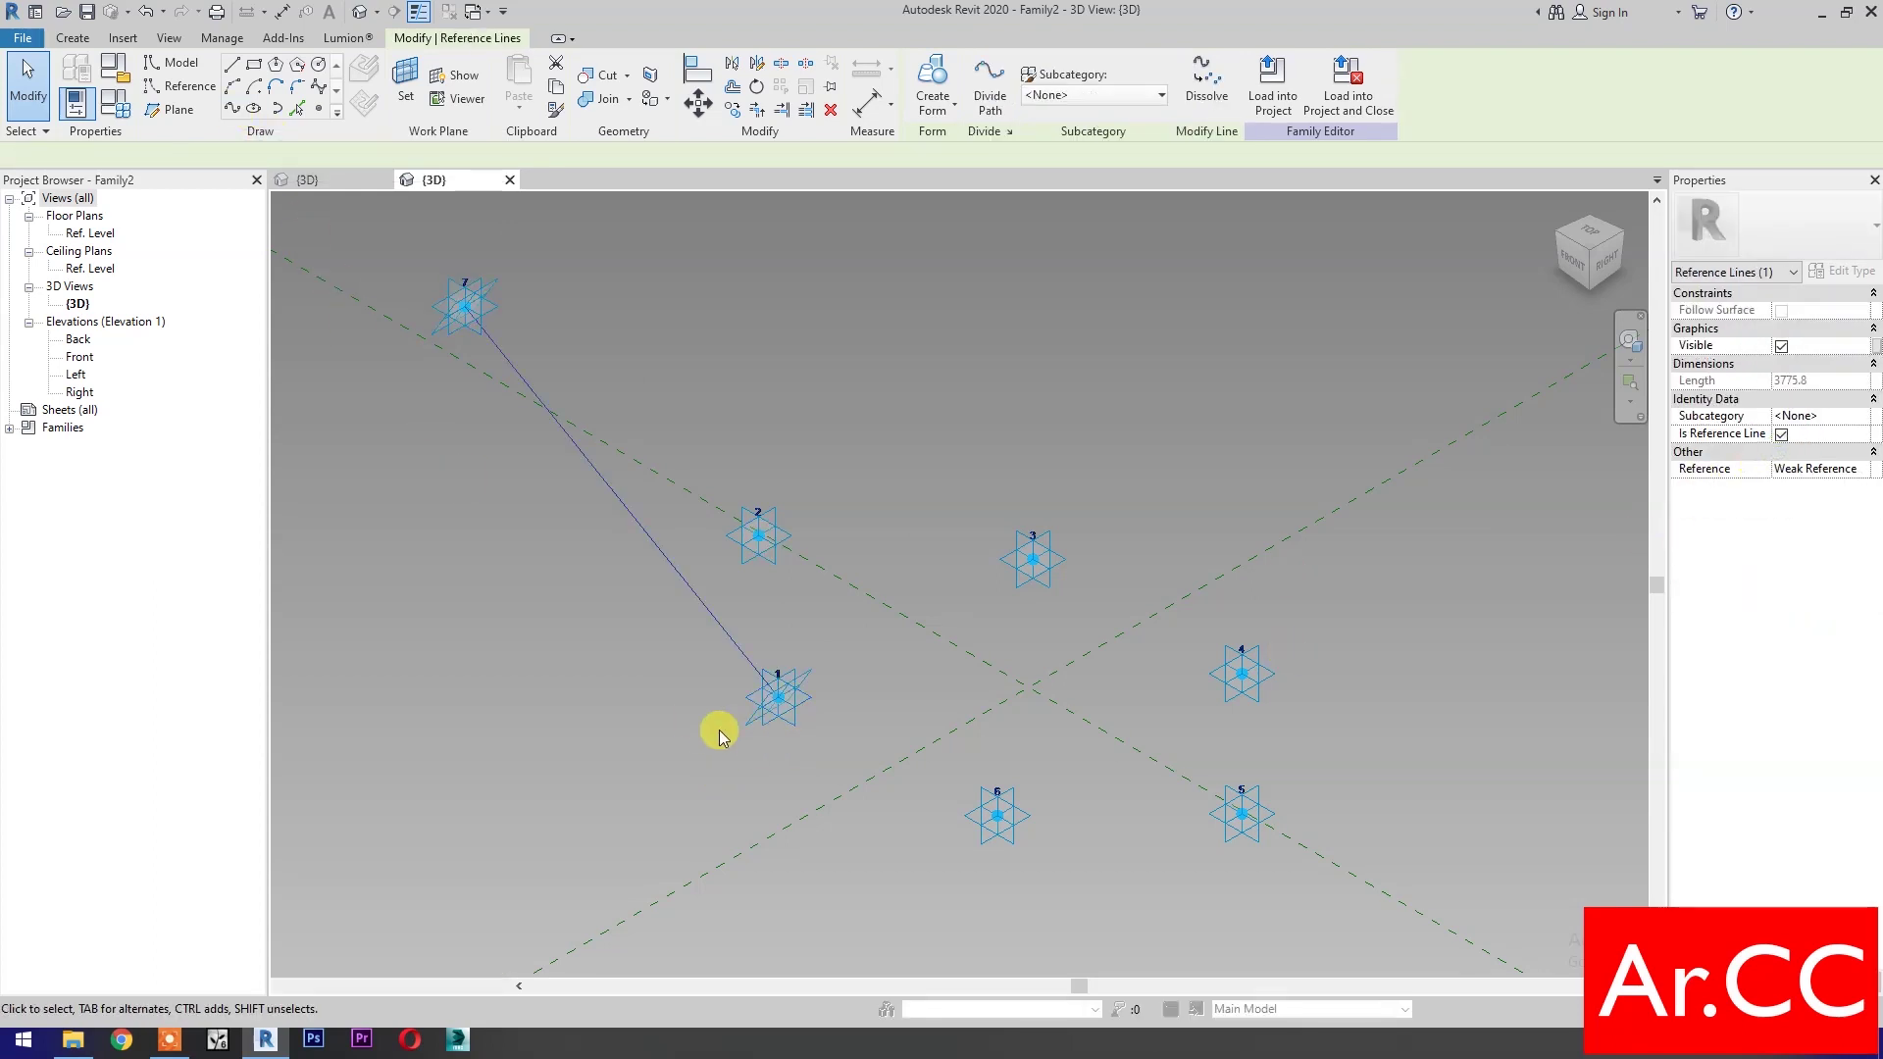
Place an aligned dimension between adaptive points 7 and 1, using the connecting reference line's plane as the work plane
{"action": "key", "text": "d"}
{"action": "key", "text": "i"}
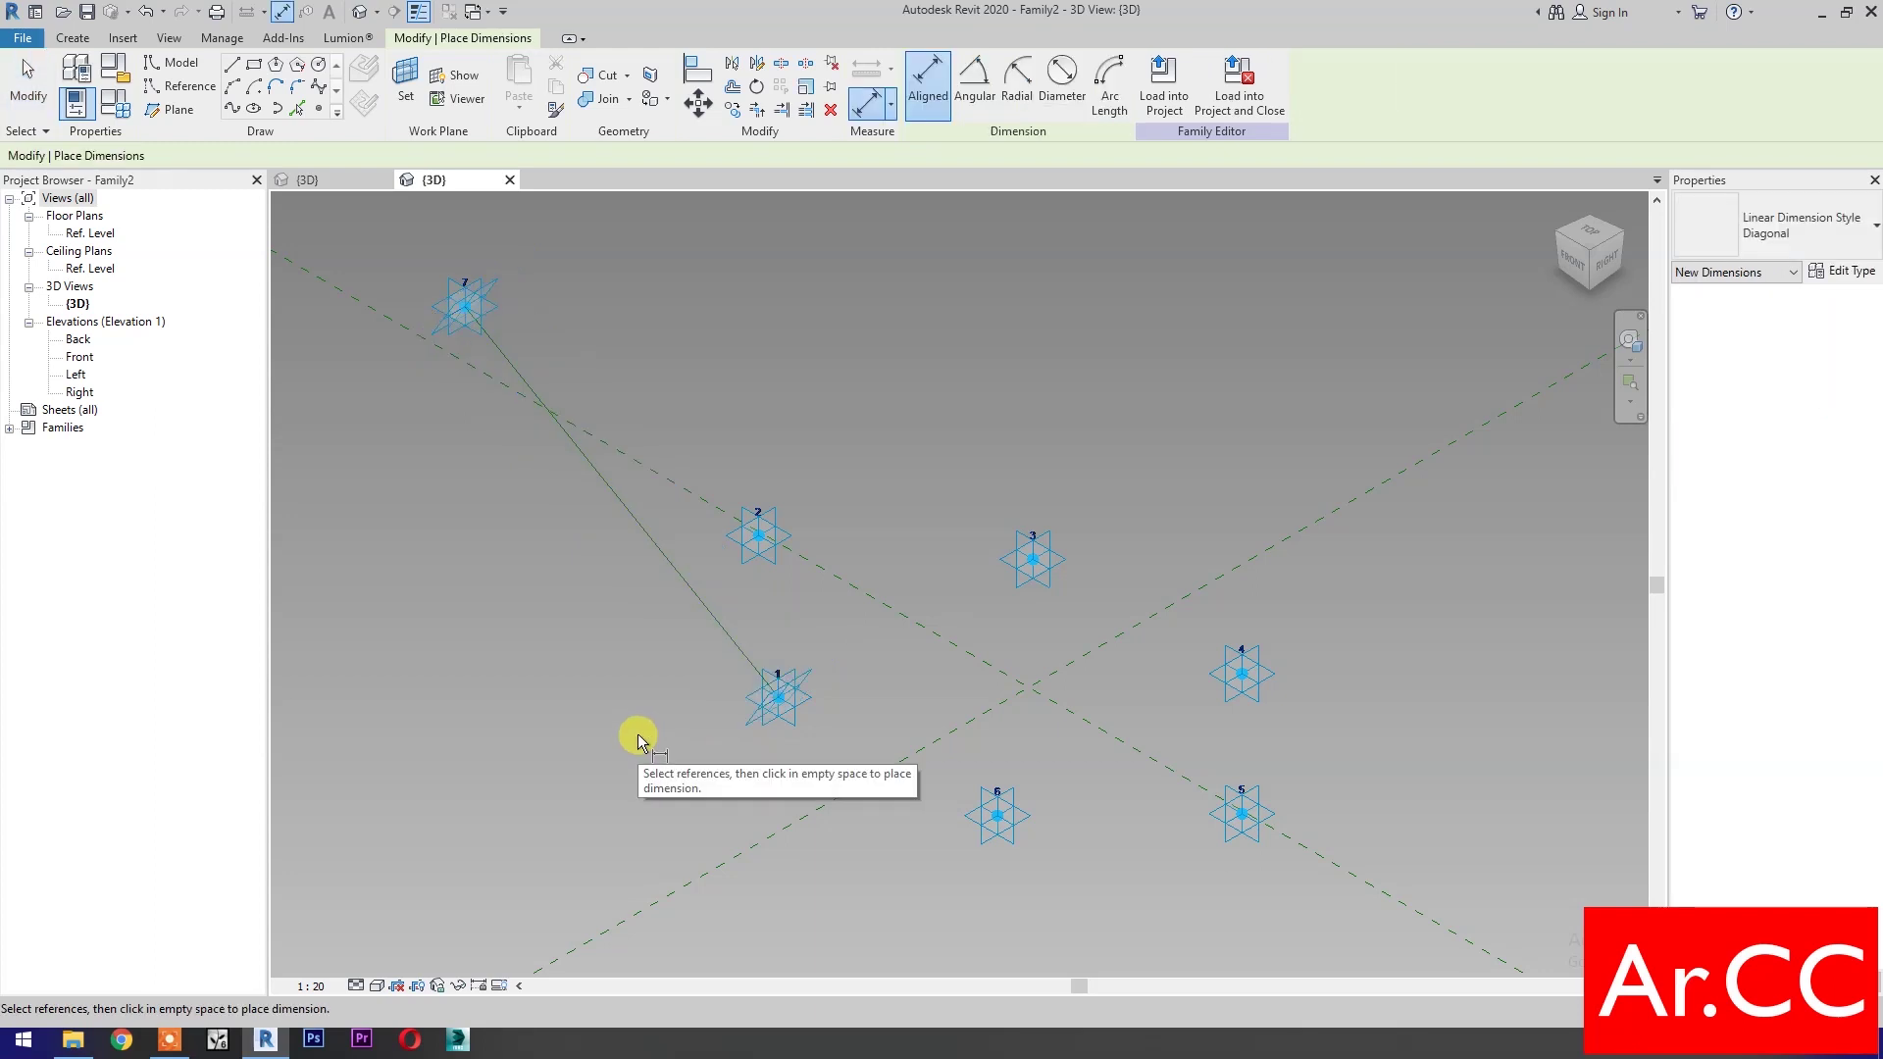
{"action": "left_click", "coordinate": [406, 86]}
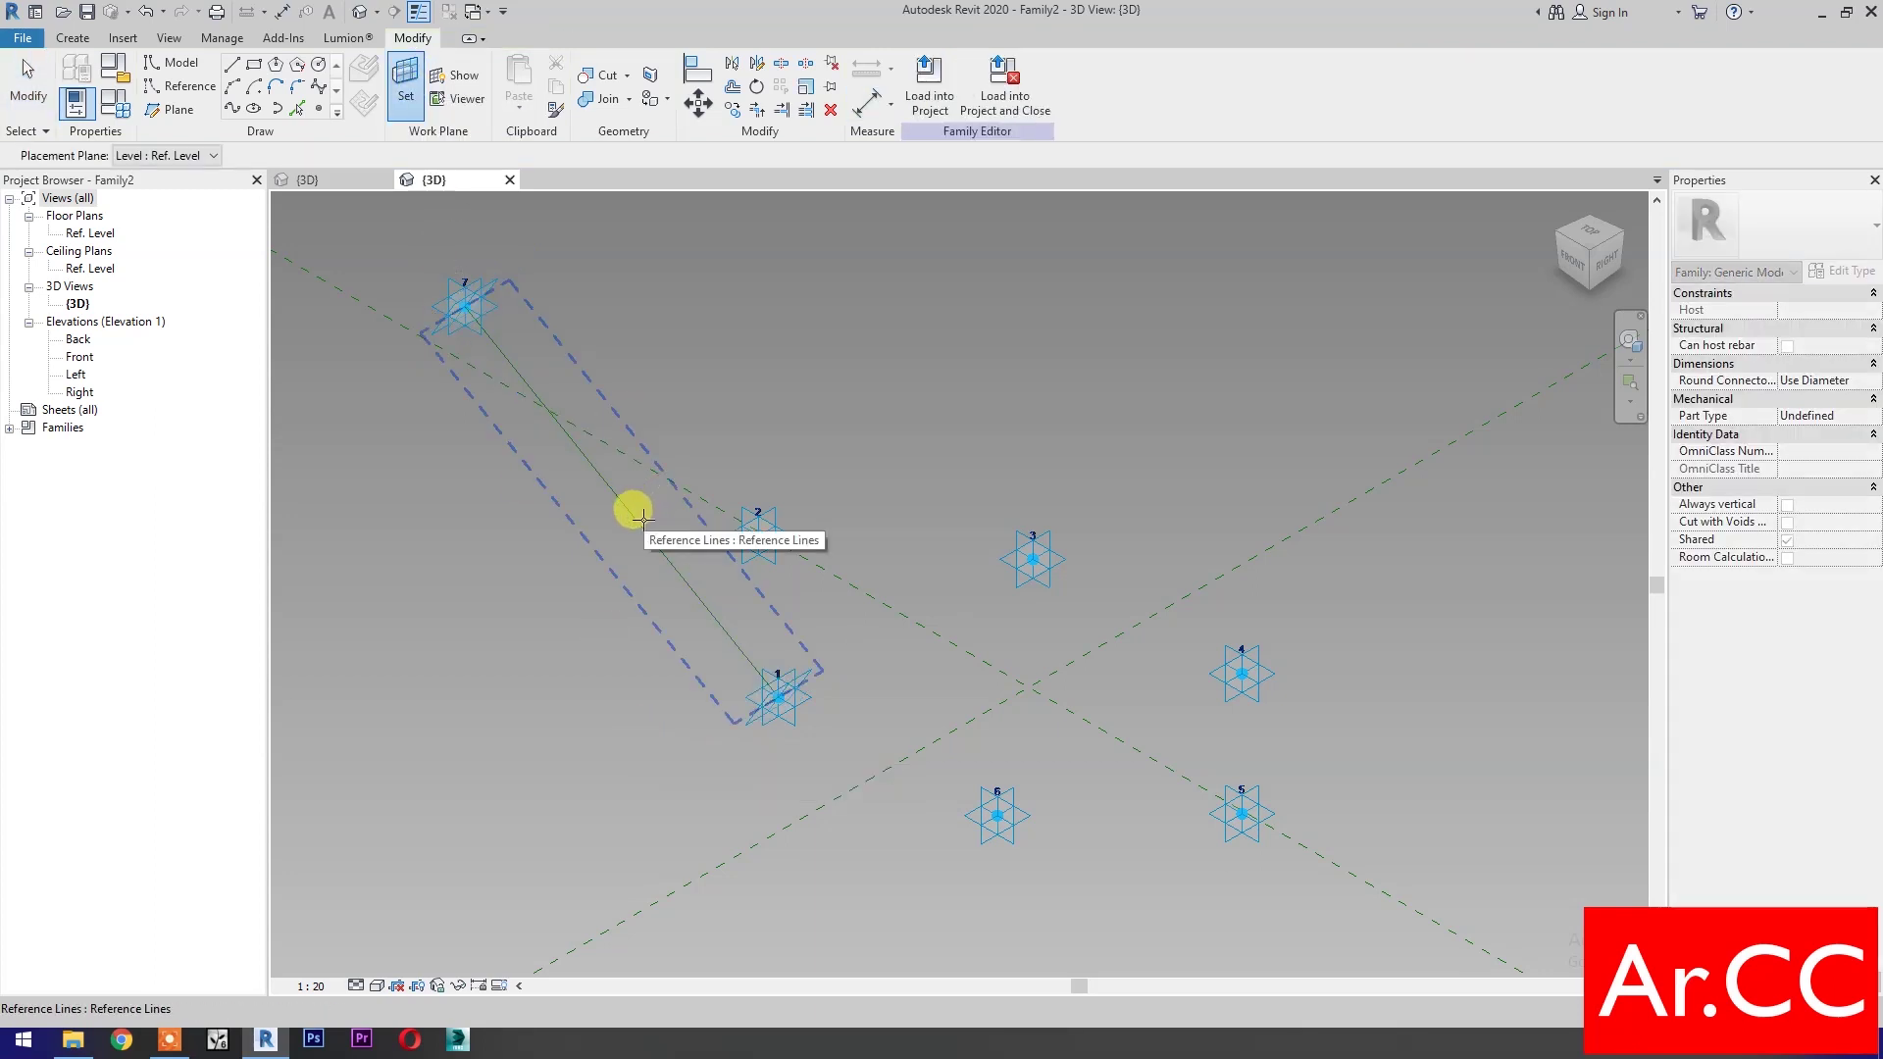
{"action": "left_click", "coordinate": [687, 520]}
{"action": "left_click", "coordinate": [453, 308]}
{"action": "left_click", "coordinate": [779, 702]}
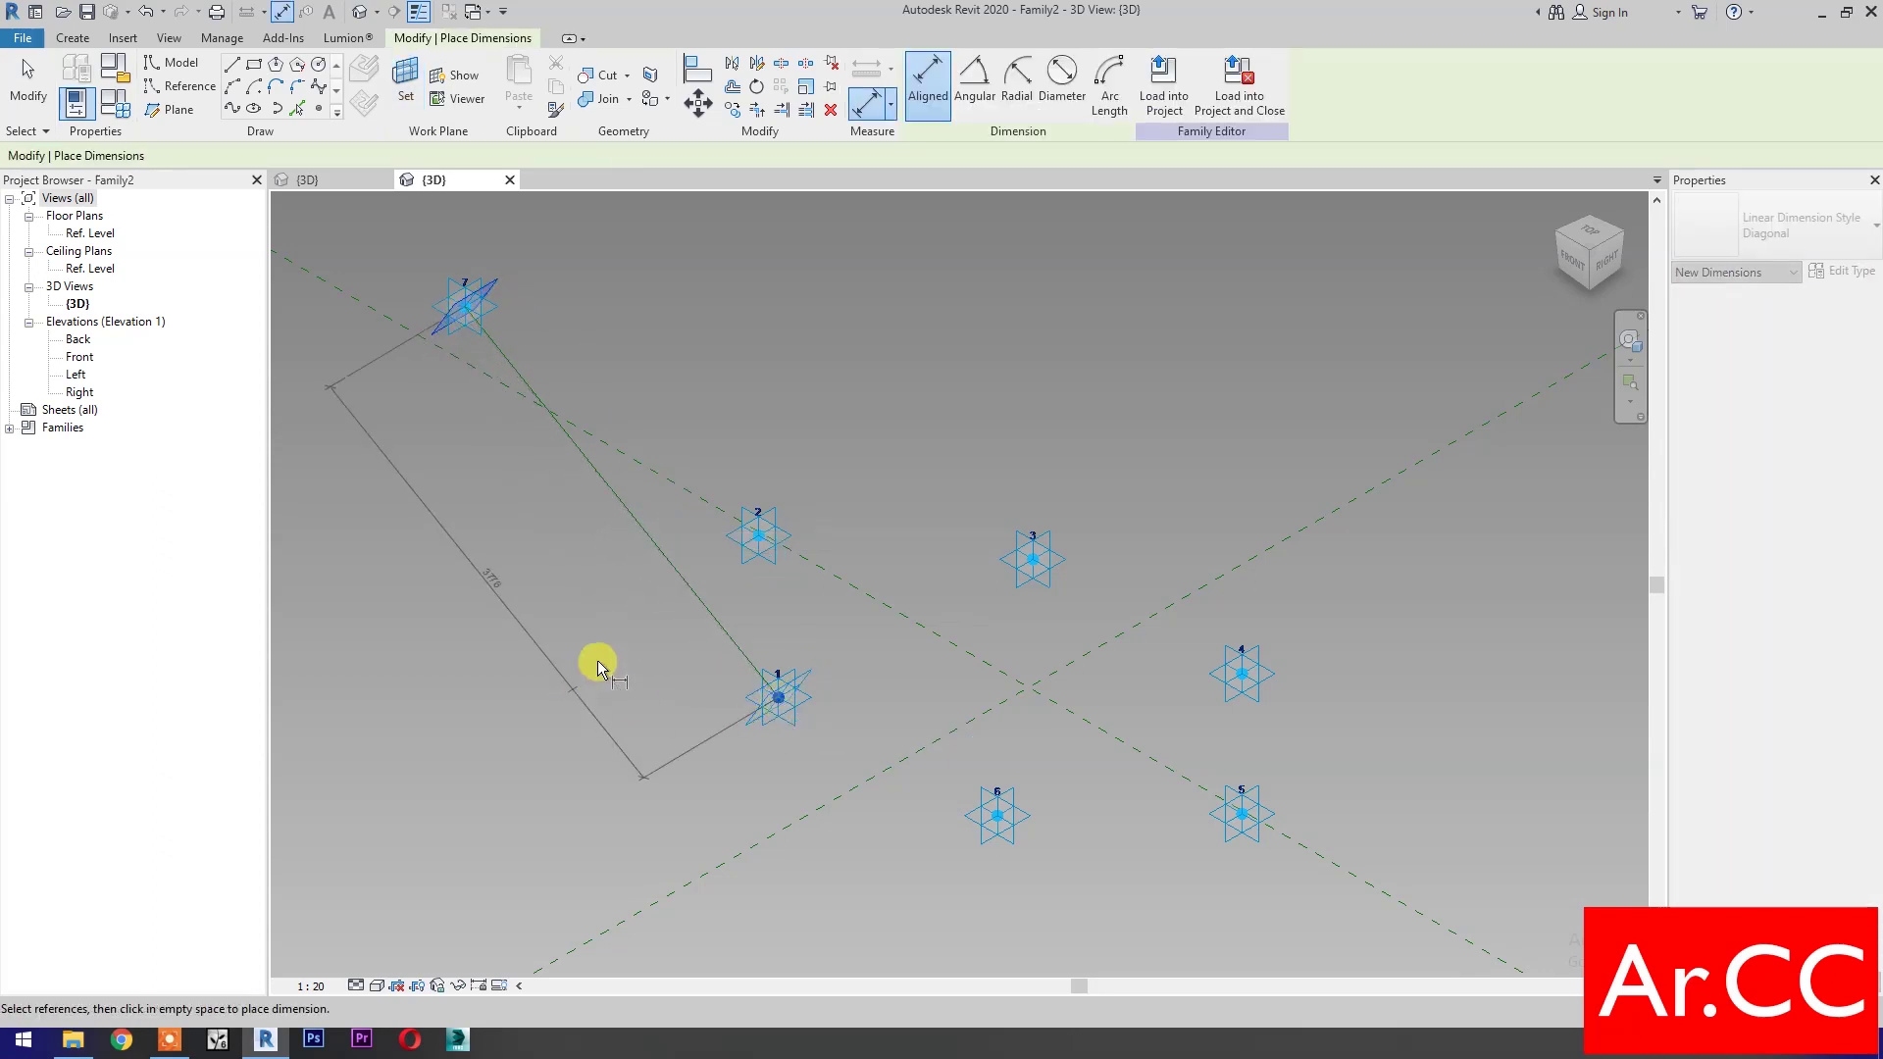
{"action": "left_click", "coordinate": [610, 689]}
{"action": "key", "text": "Escape"}
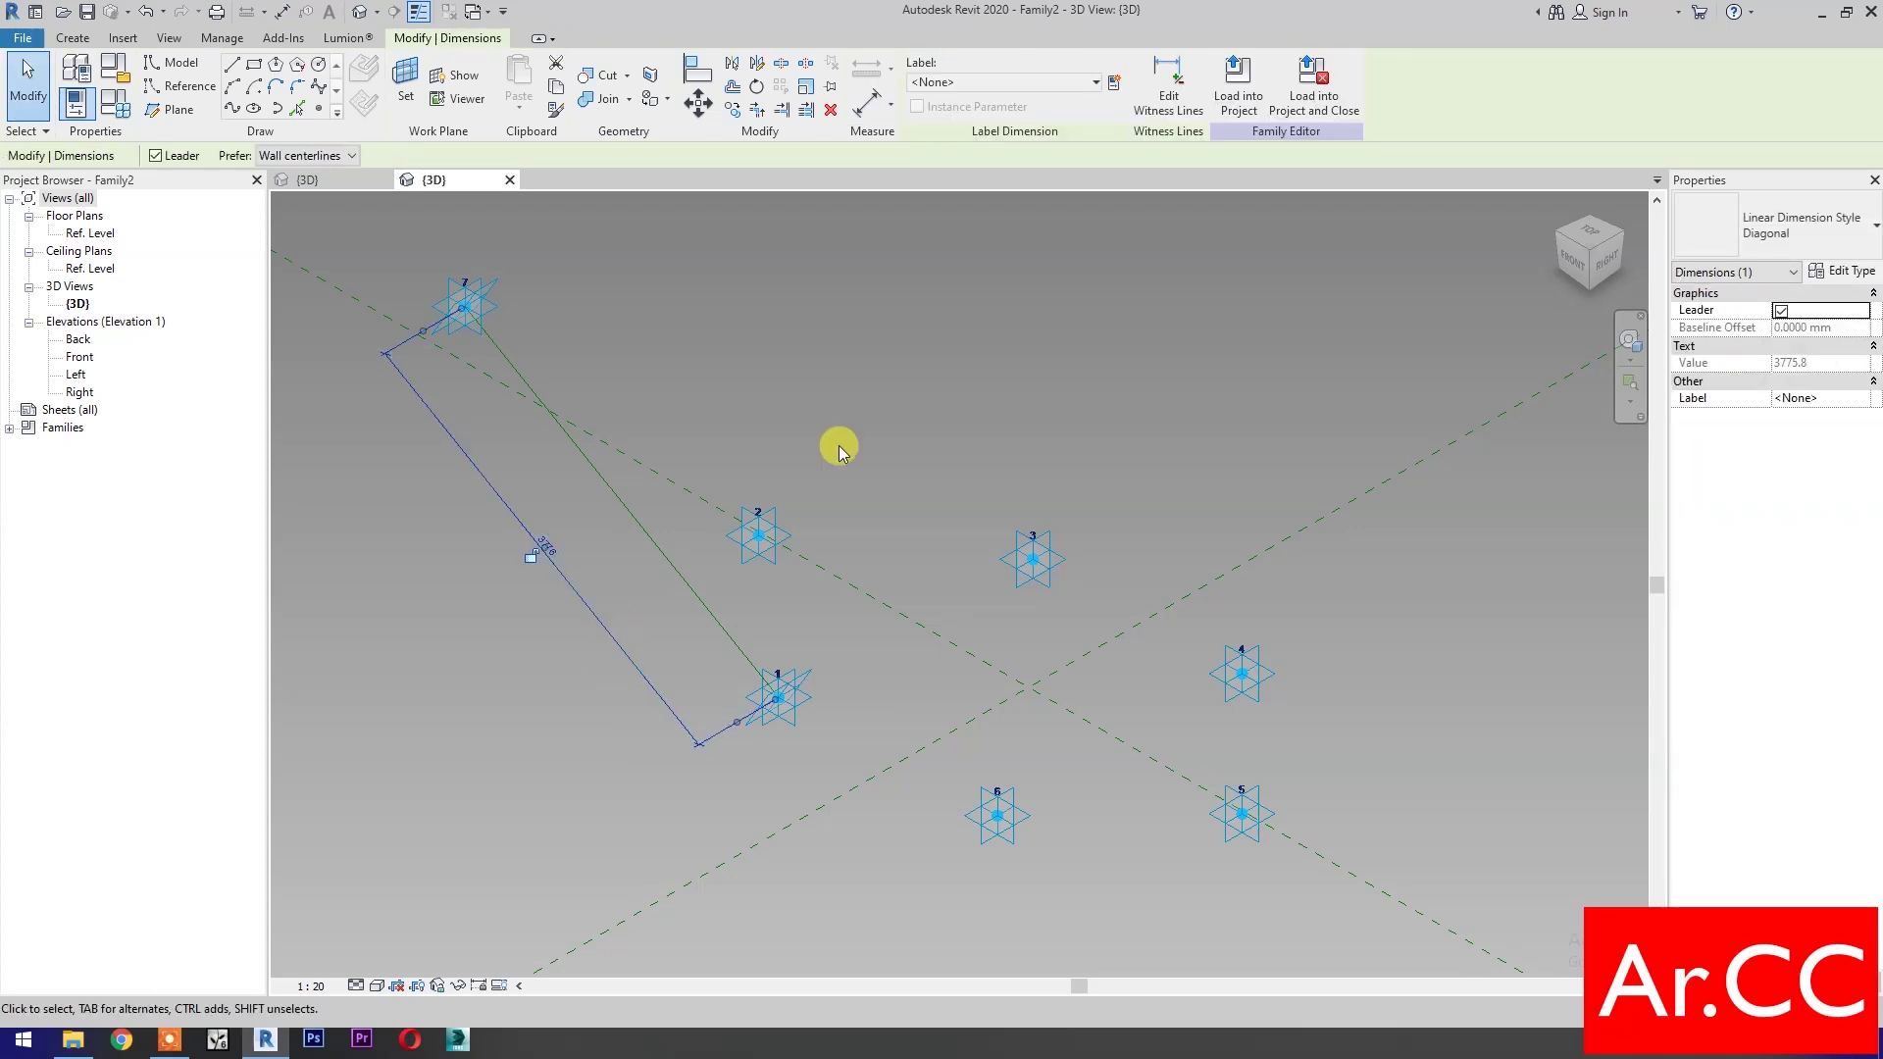
Label the dimension between points 7 and 1 with a new instance reporting parameter named Attractor Distance
{"action": "left_click", "coordinate": [1117, 83]}
{"action": "left_click", "coordinate": [1428, 541]}
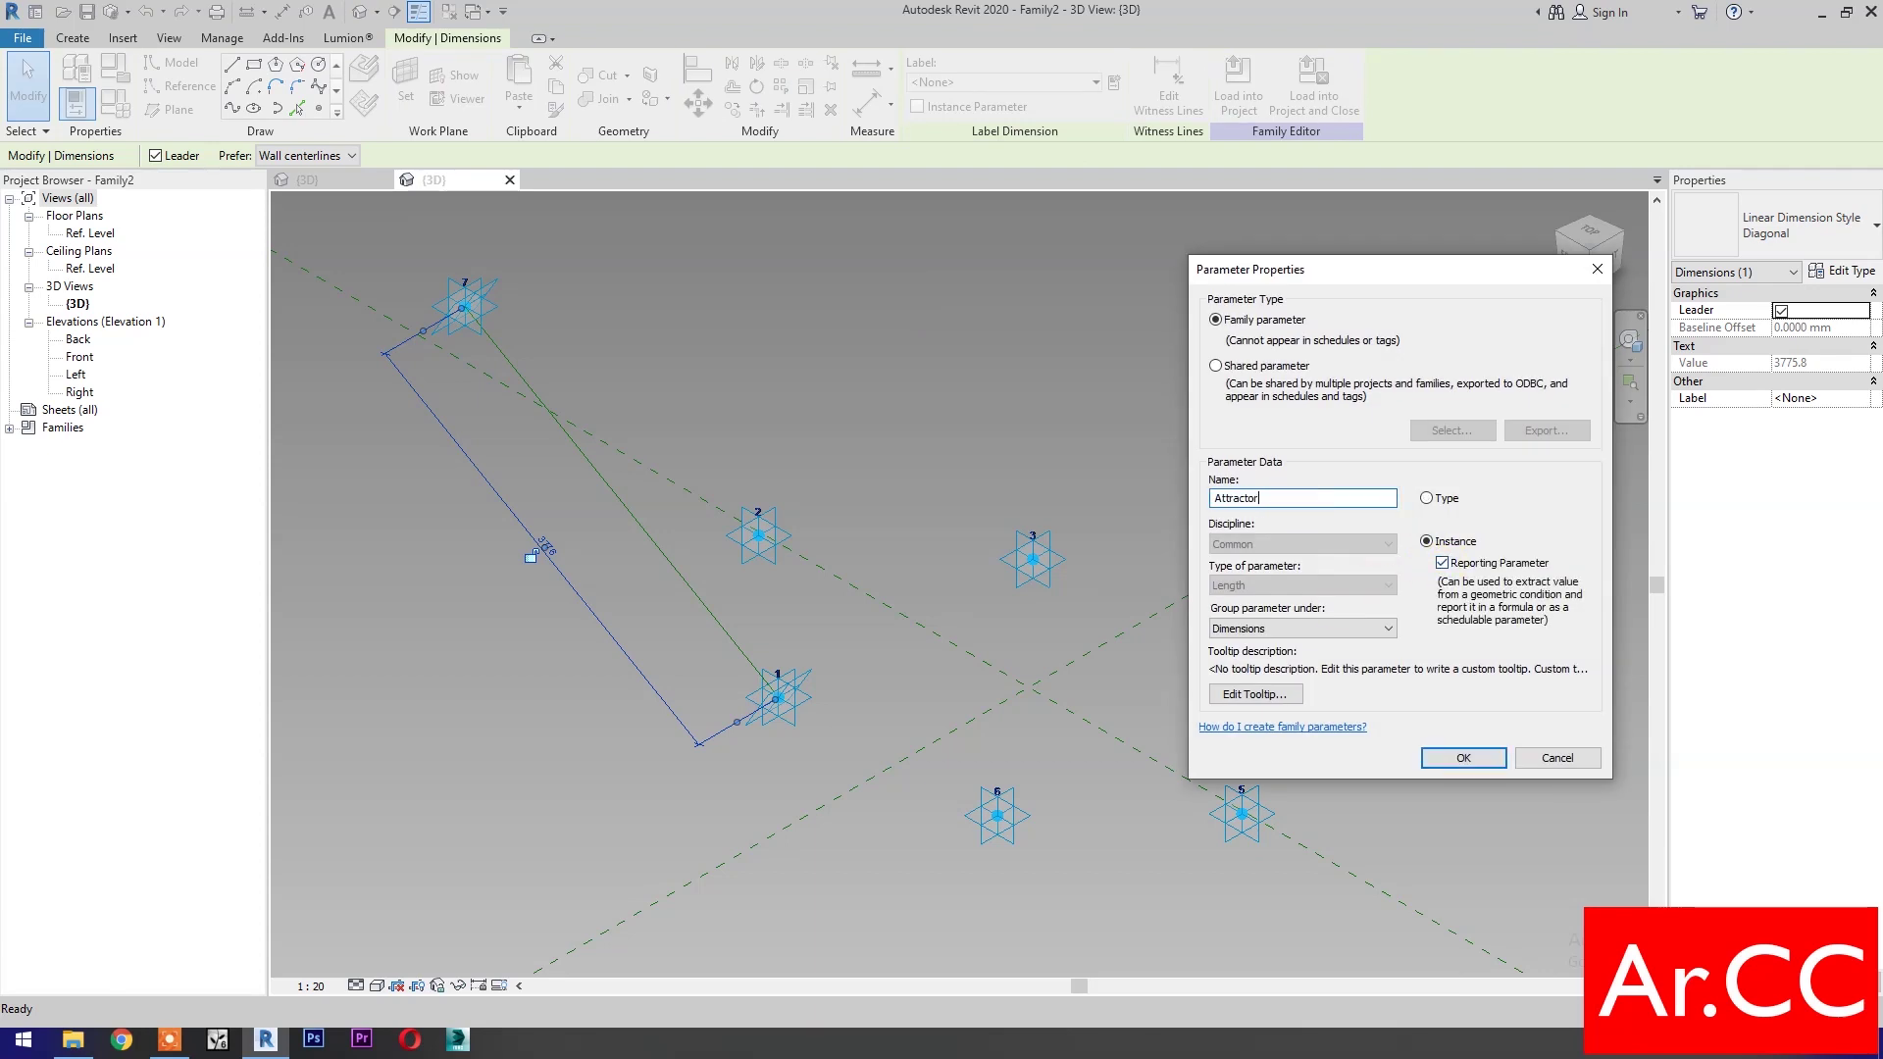
{"action": "left_click", "coordinate": [1462, 757]}
{"action": "left_click", "coordinate": [1126, 830]}
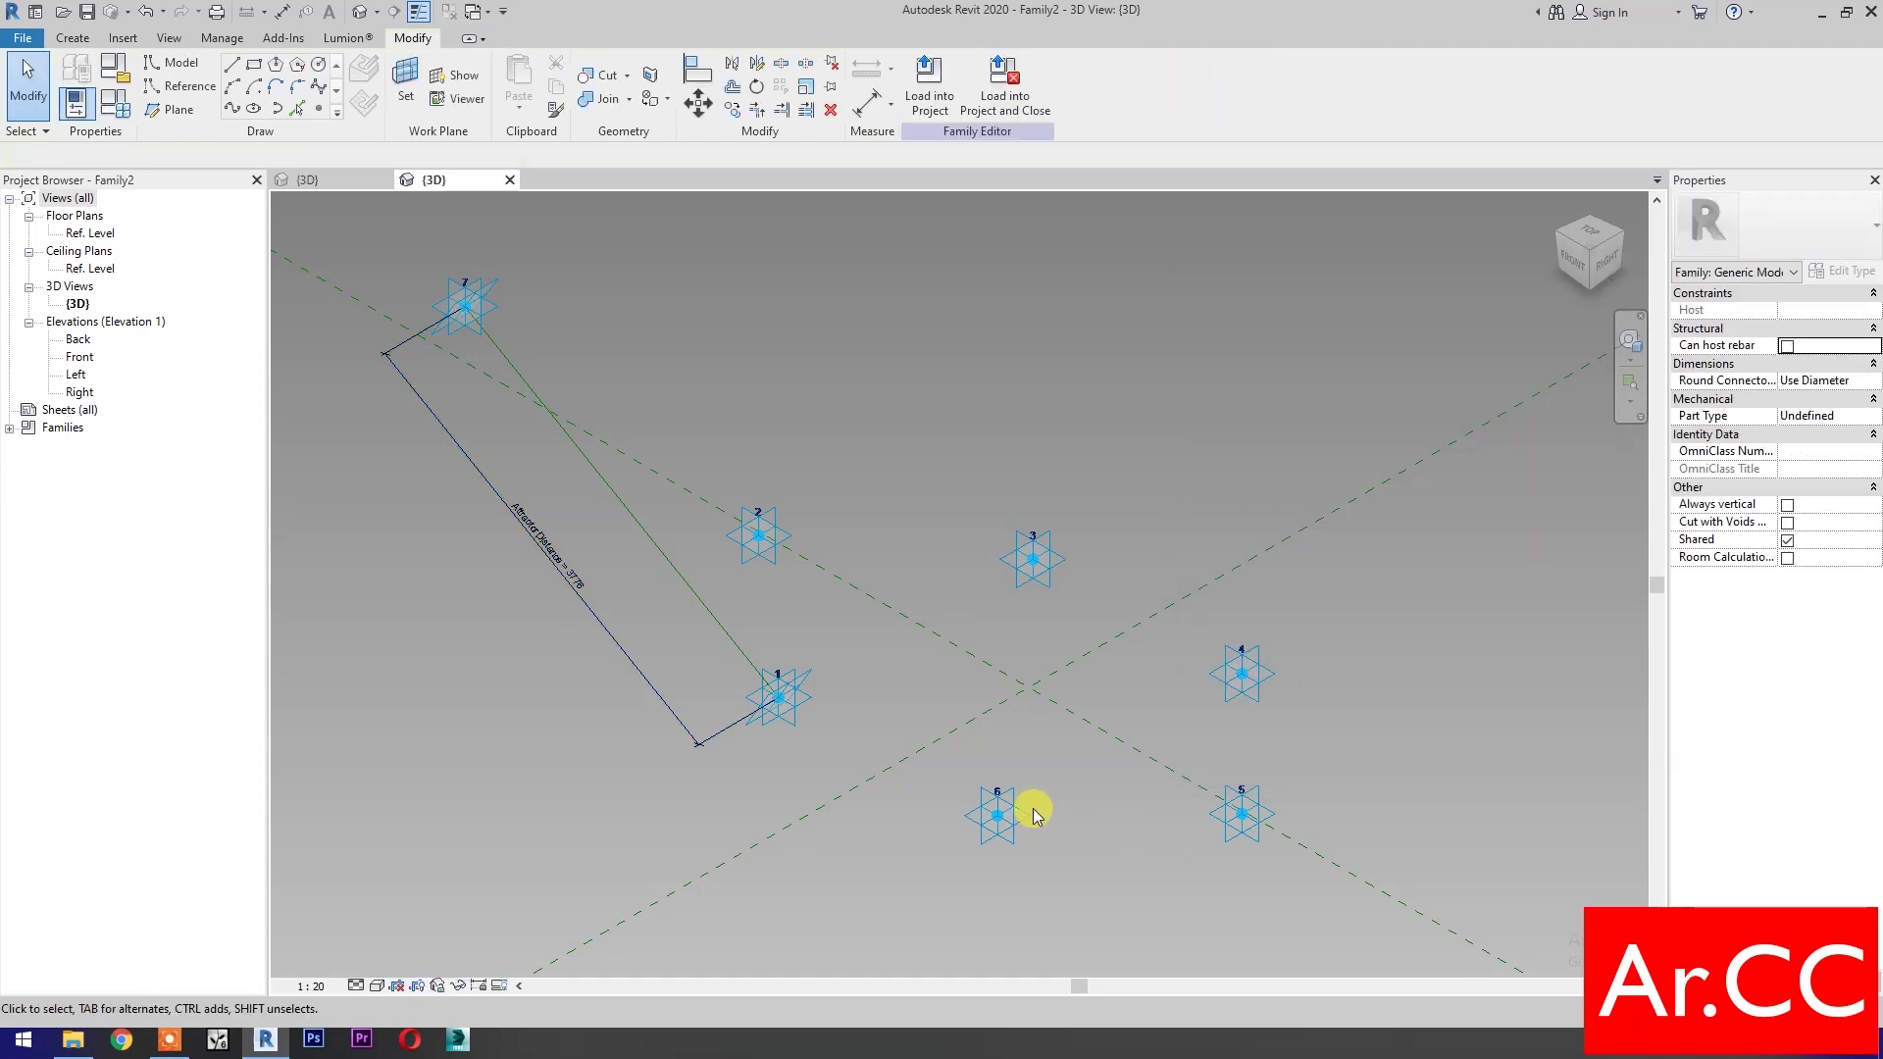
Connect adaptive points 1 and 3 with a line and make it a reference line
{"action": "left_click", "coordinate": [810, 703]}
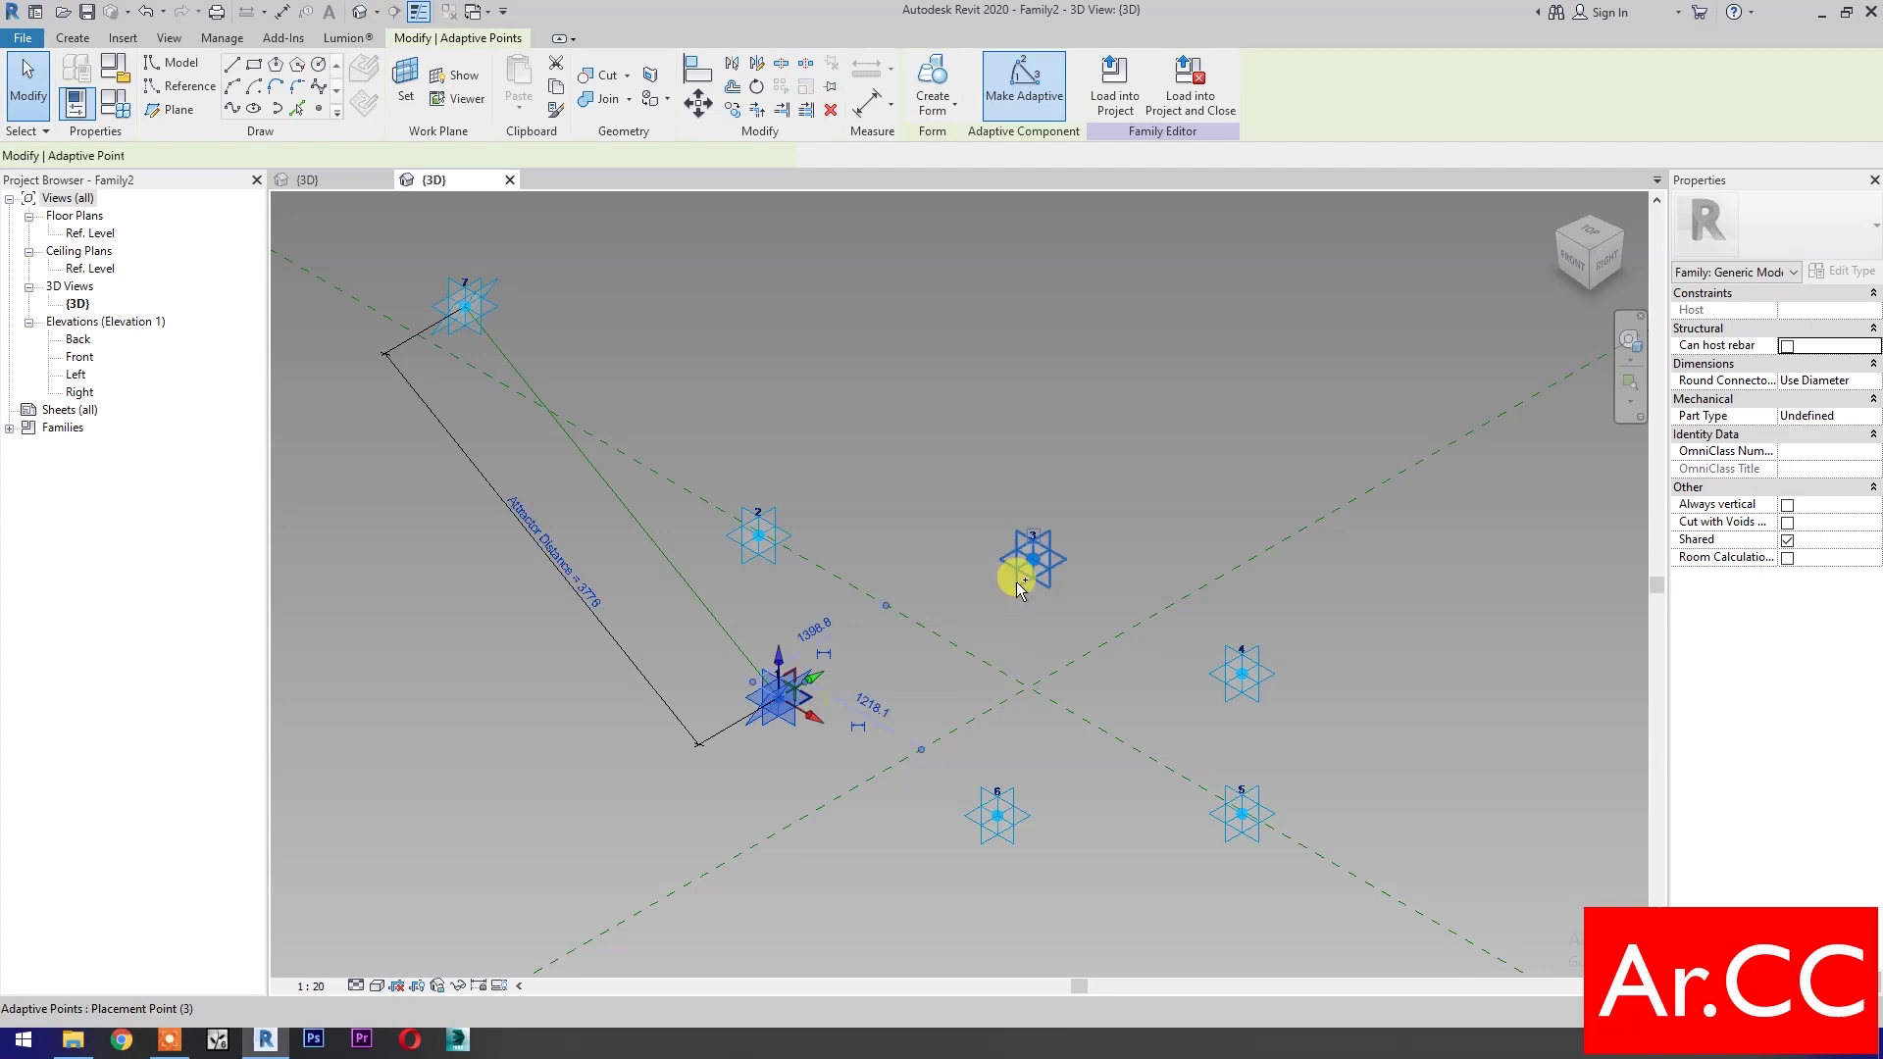
{"action": "left_click", "coordinate": [1010, 616], "text": "ctrl"}
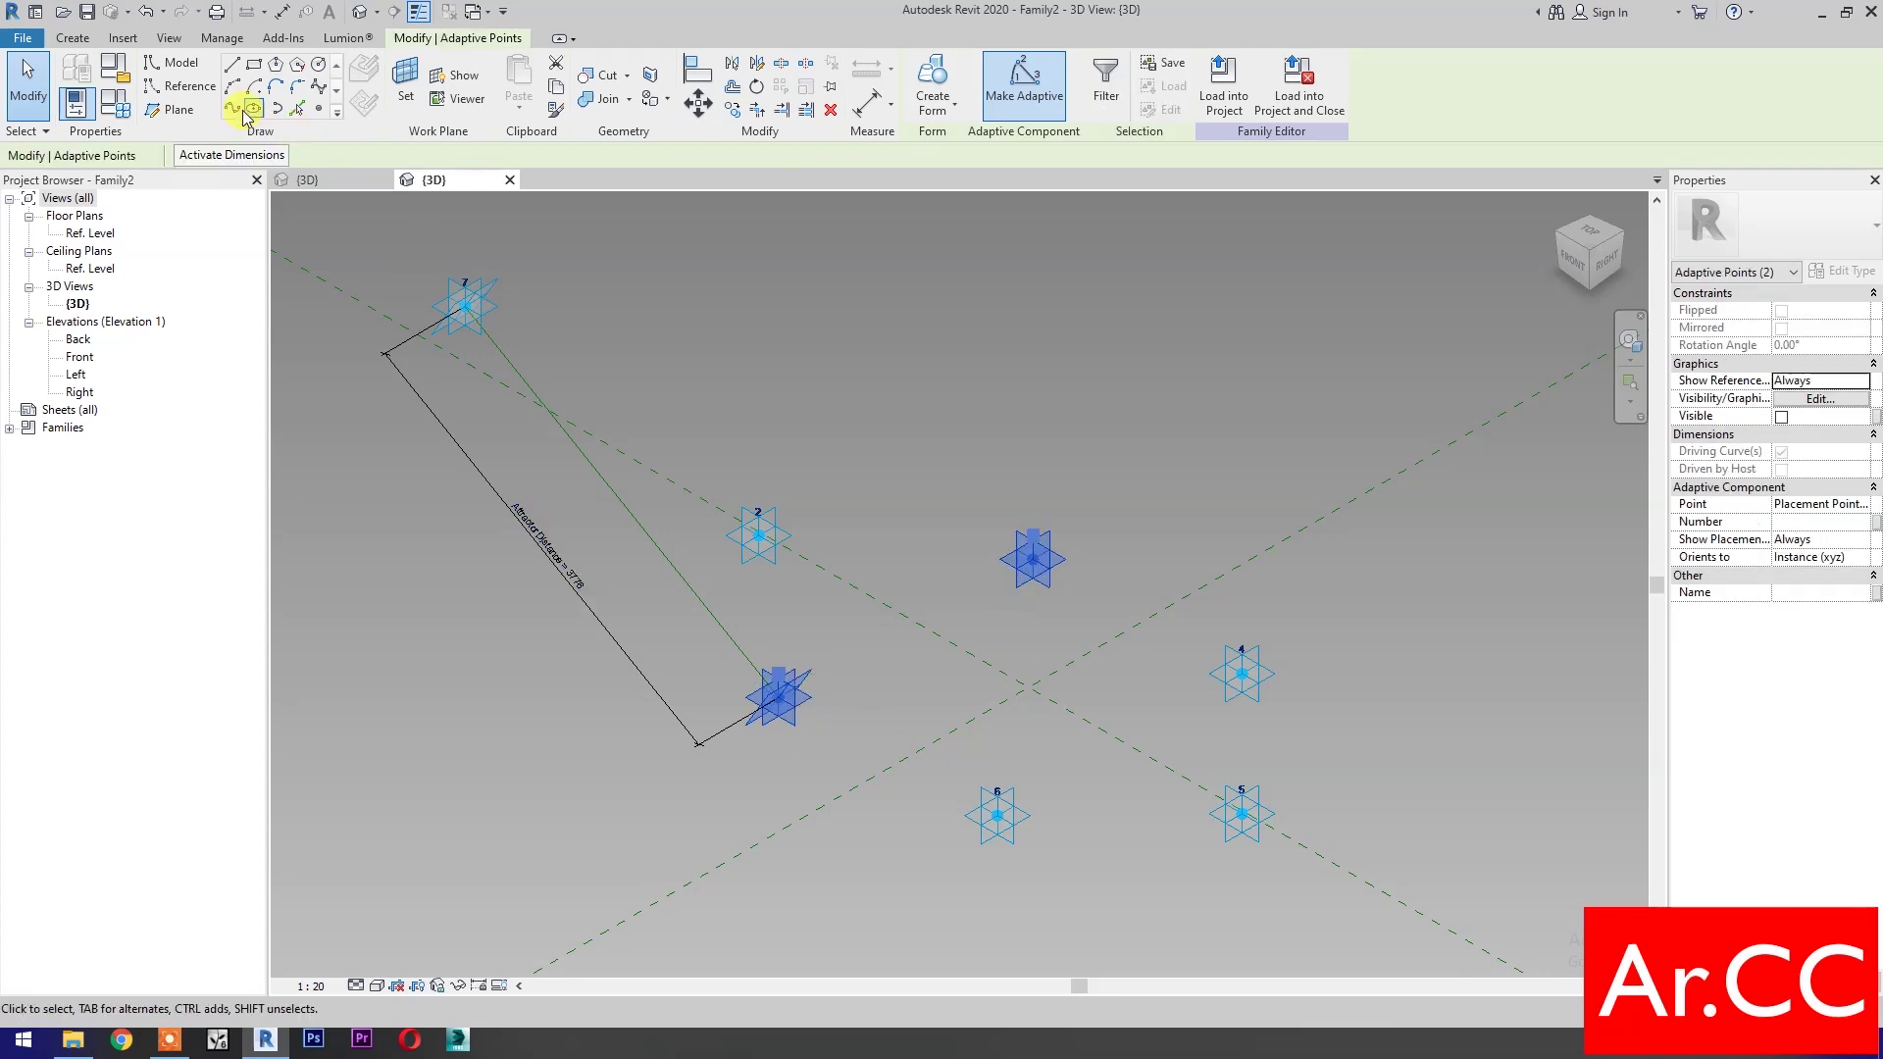
{"action": "key", "text": "s"}
{"action": "key", "text": "p"}
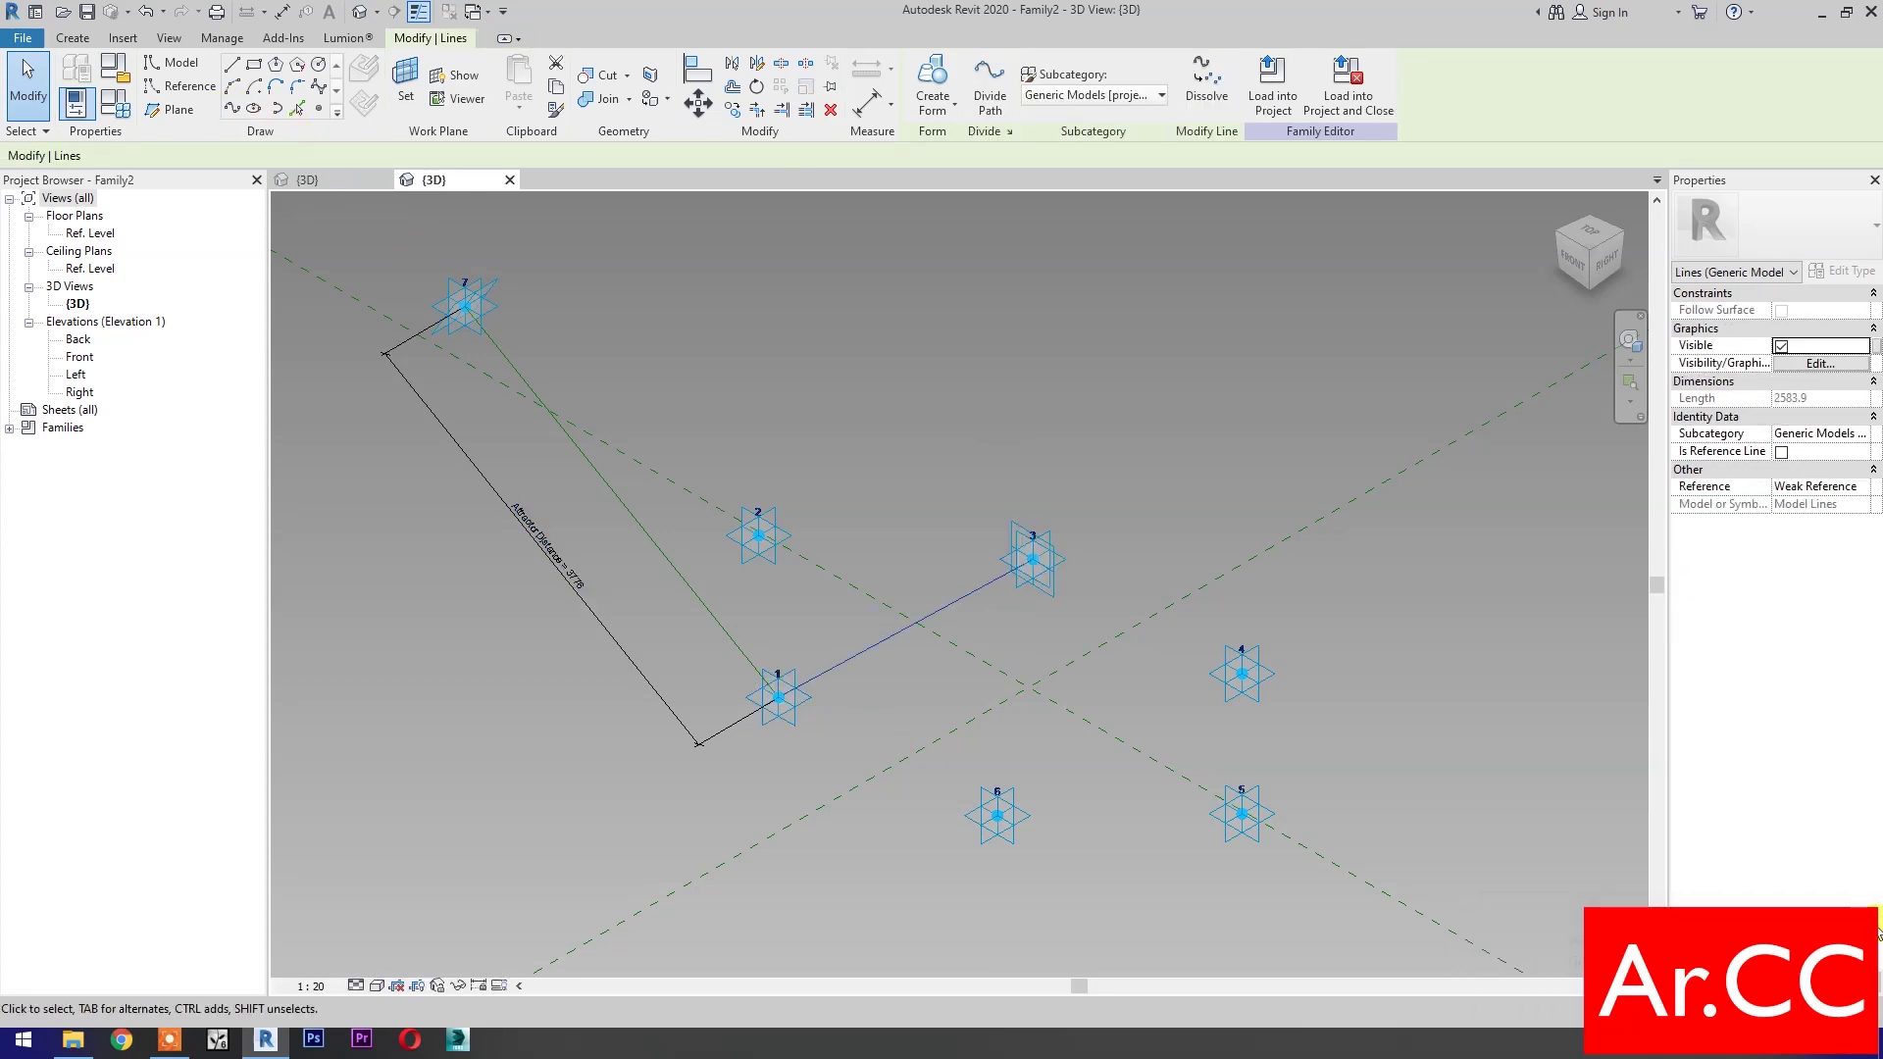
{"action": "left_click", "coordinate": [1782, 448]}
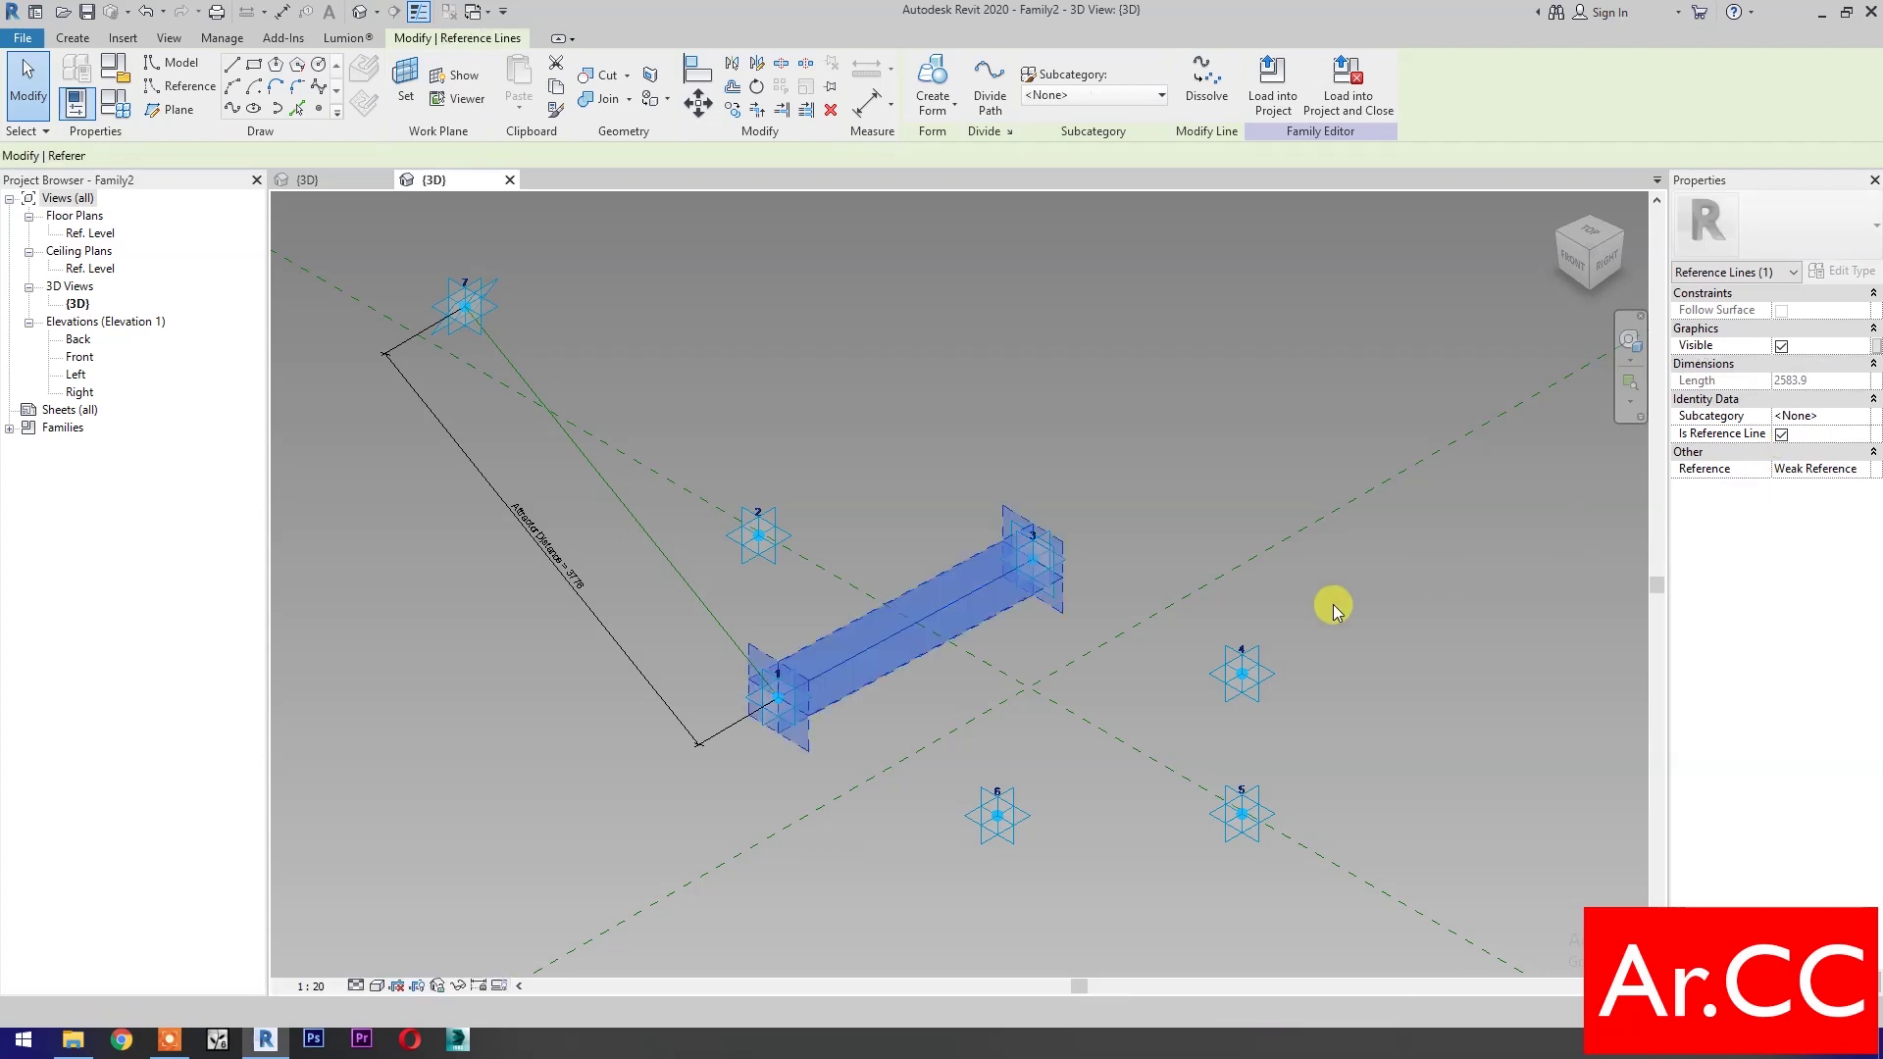
Connect adaptive points 6 and 4 with a line and make it a reference line
{"action": "left_click", "coordinate": [1287, 665]}
{"action": "left_click", "coordinate": [996, 816]}
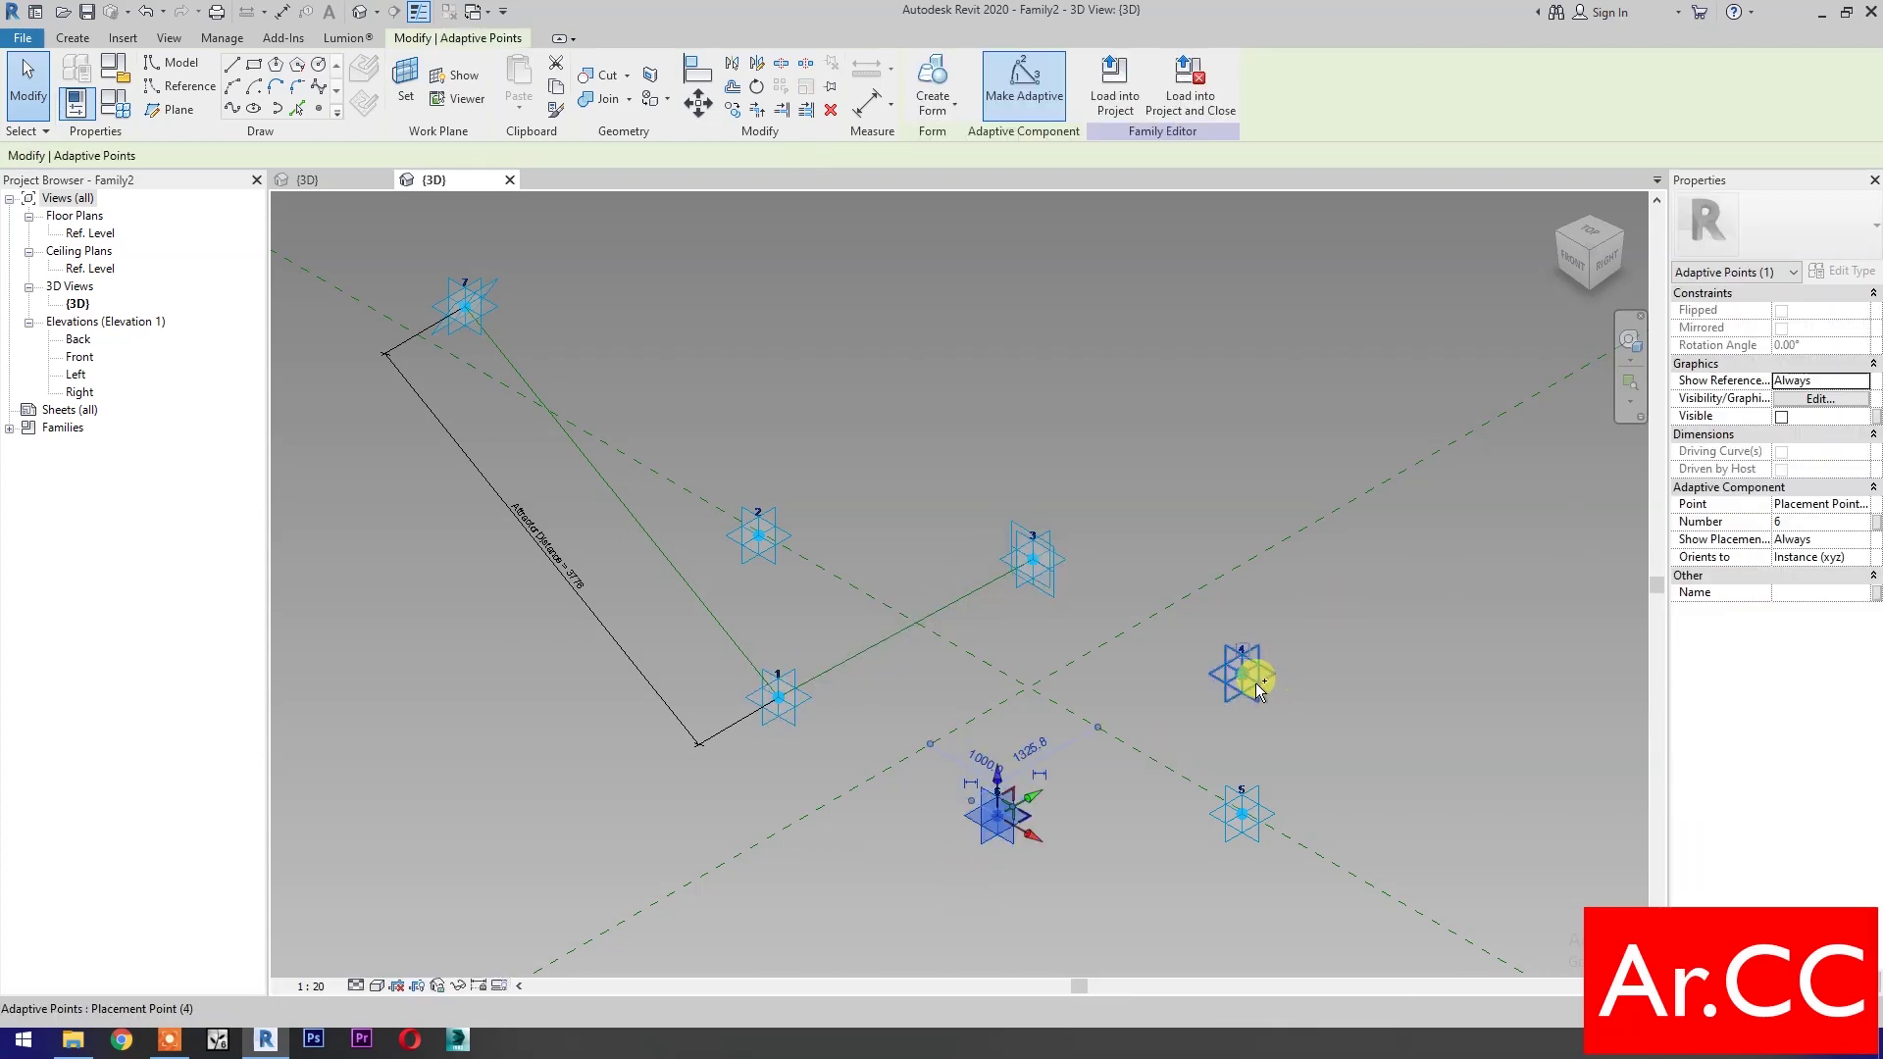
{"action": "left_click", "coordinate": [232, 110]}
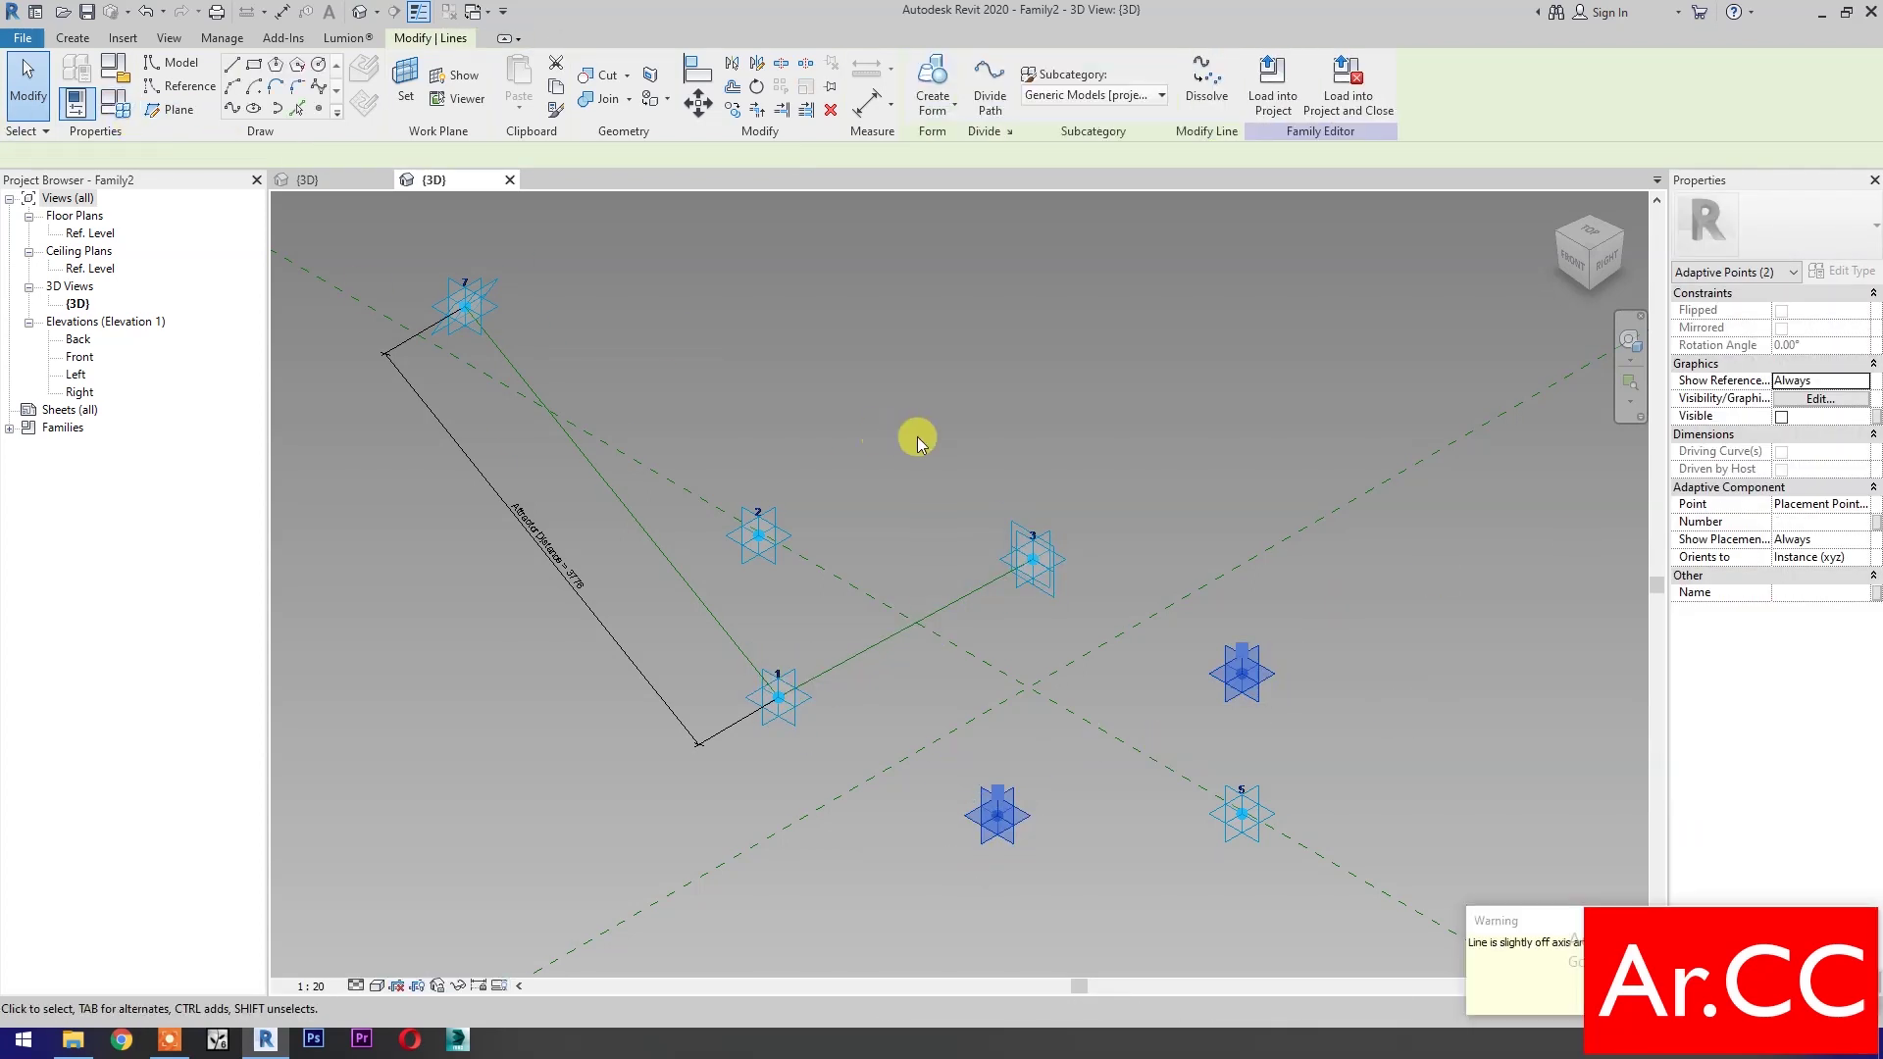
{"action": "left_click", "coordinate": [1781, 451]}
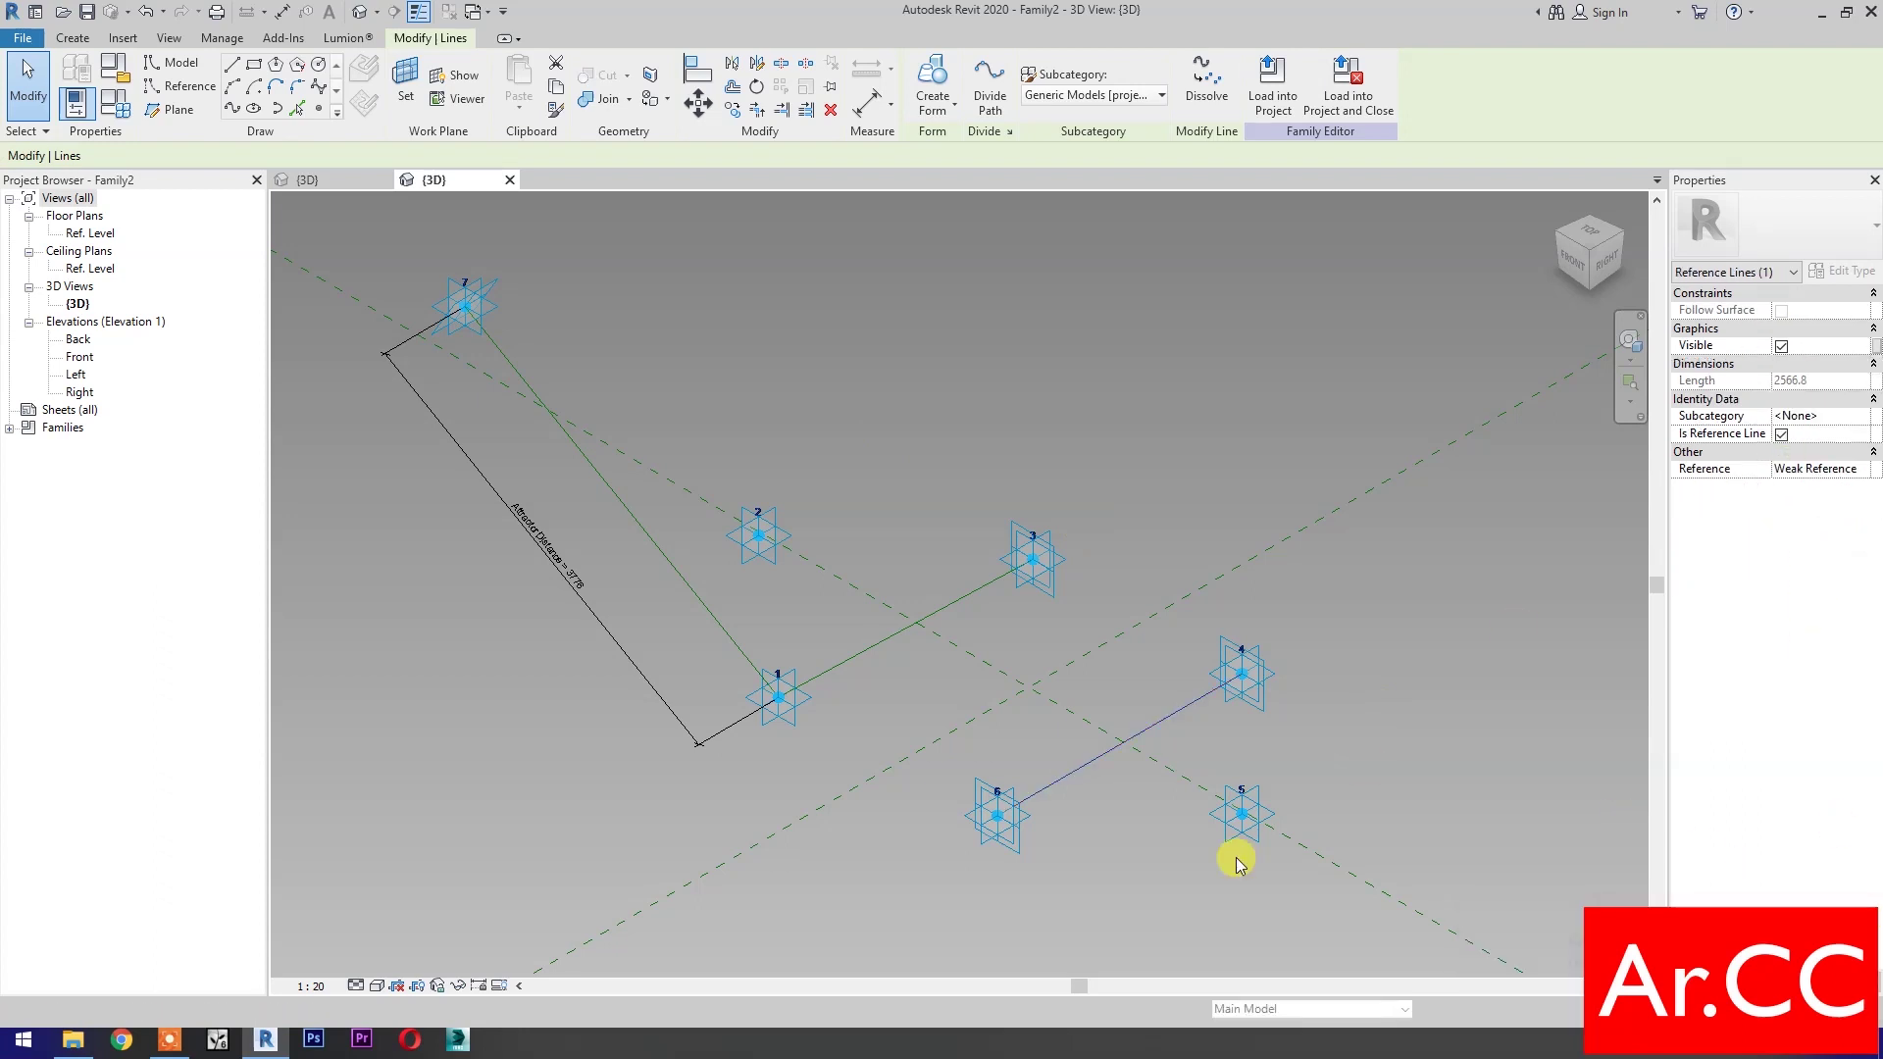
Place reference points at the midpoints of the reference lines between points 1 and 3 and between points 6 and 4
{"action": "left_click", "coordinate": [319, 108]}
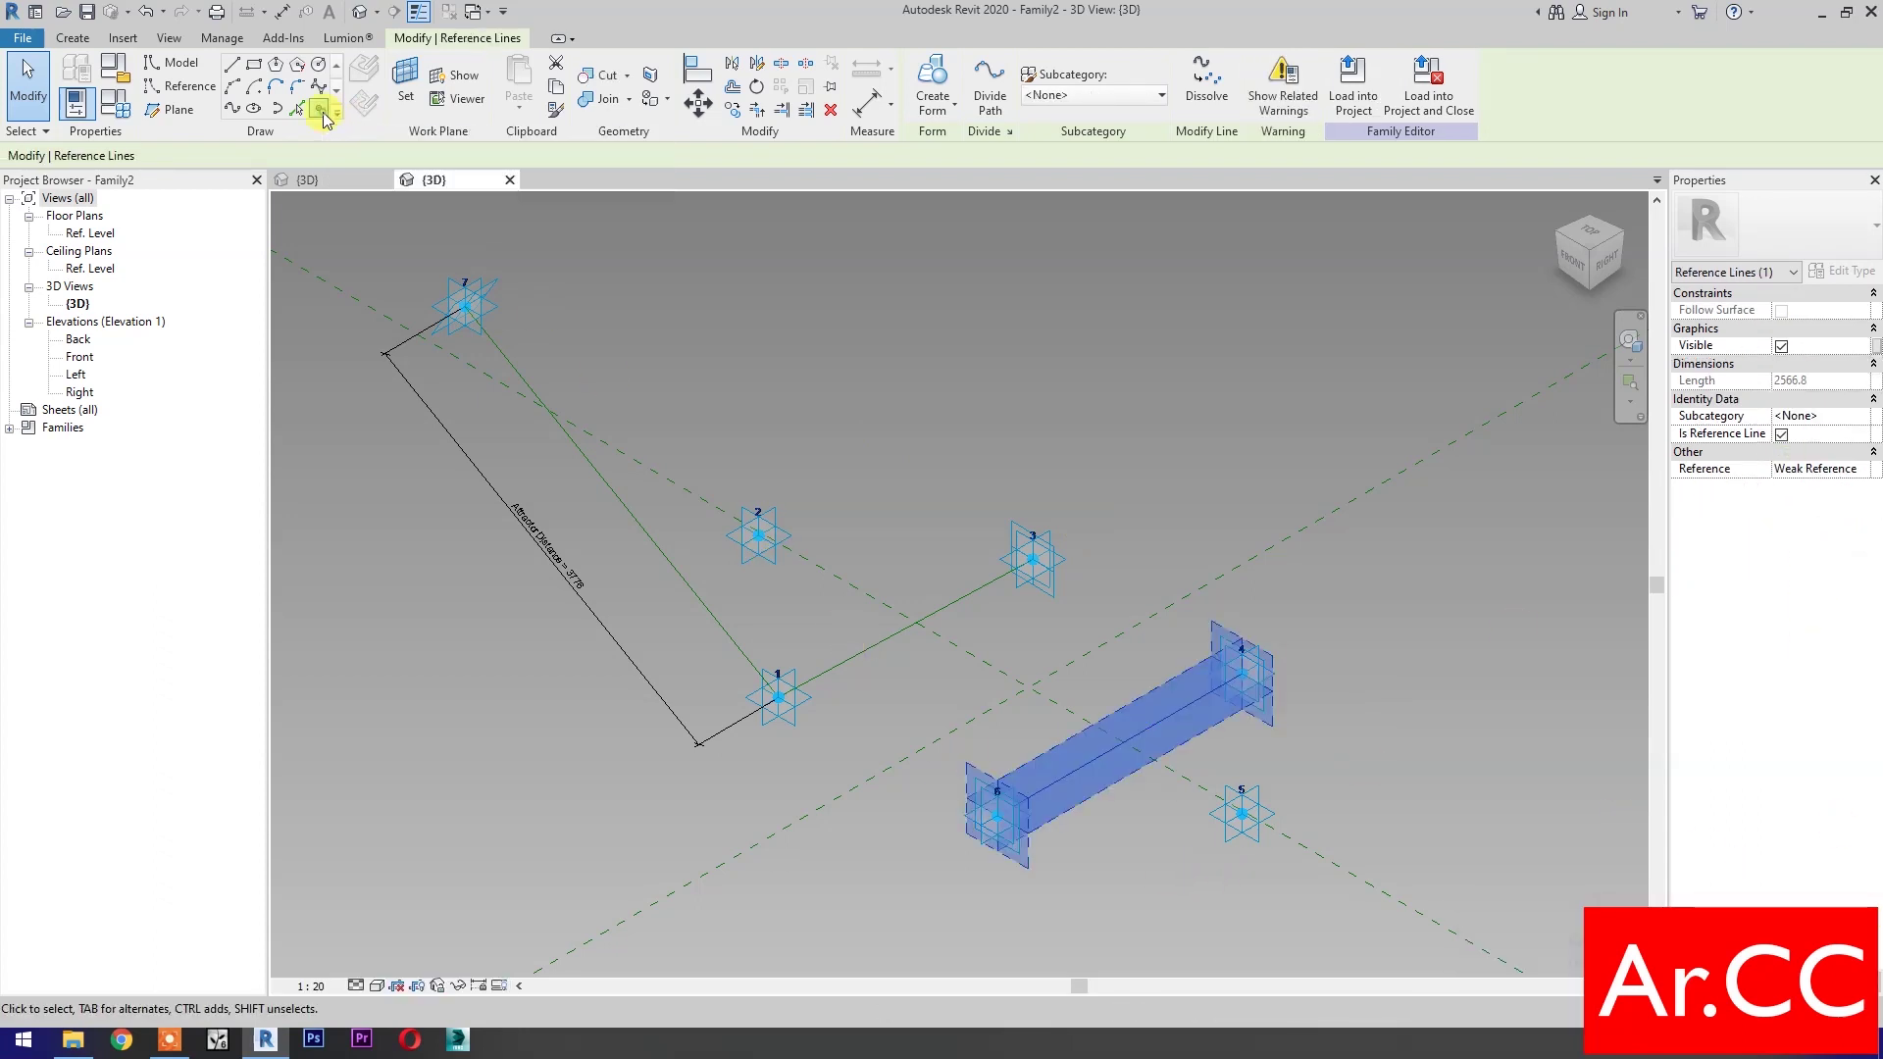
{"action": "left_click", "coordinate": [904, 626]}
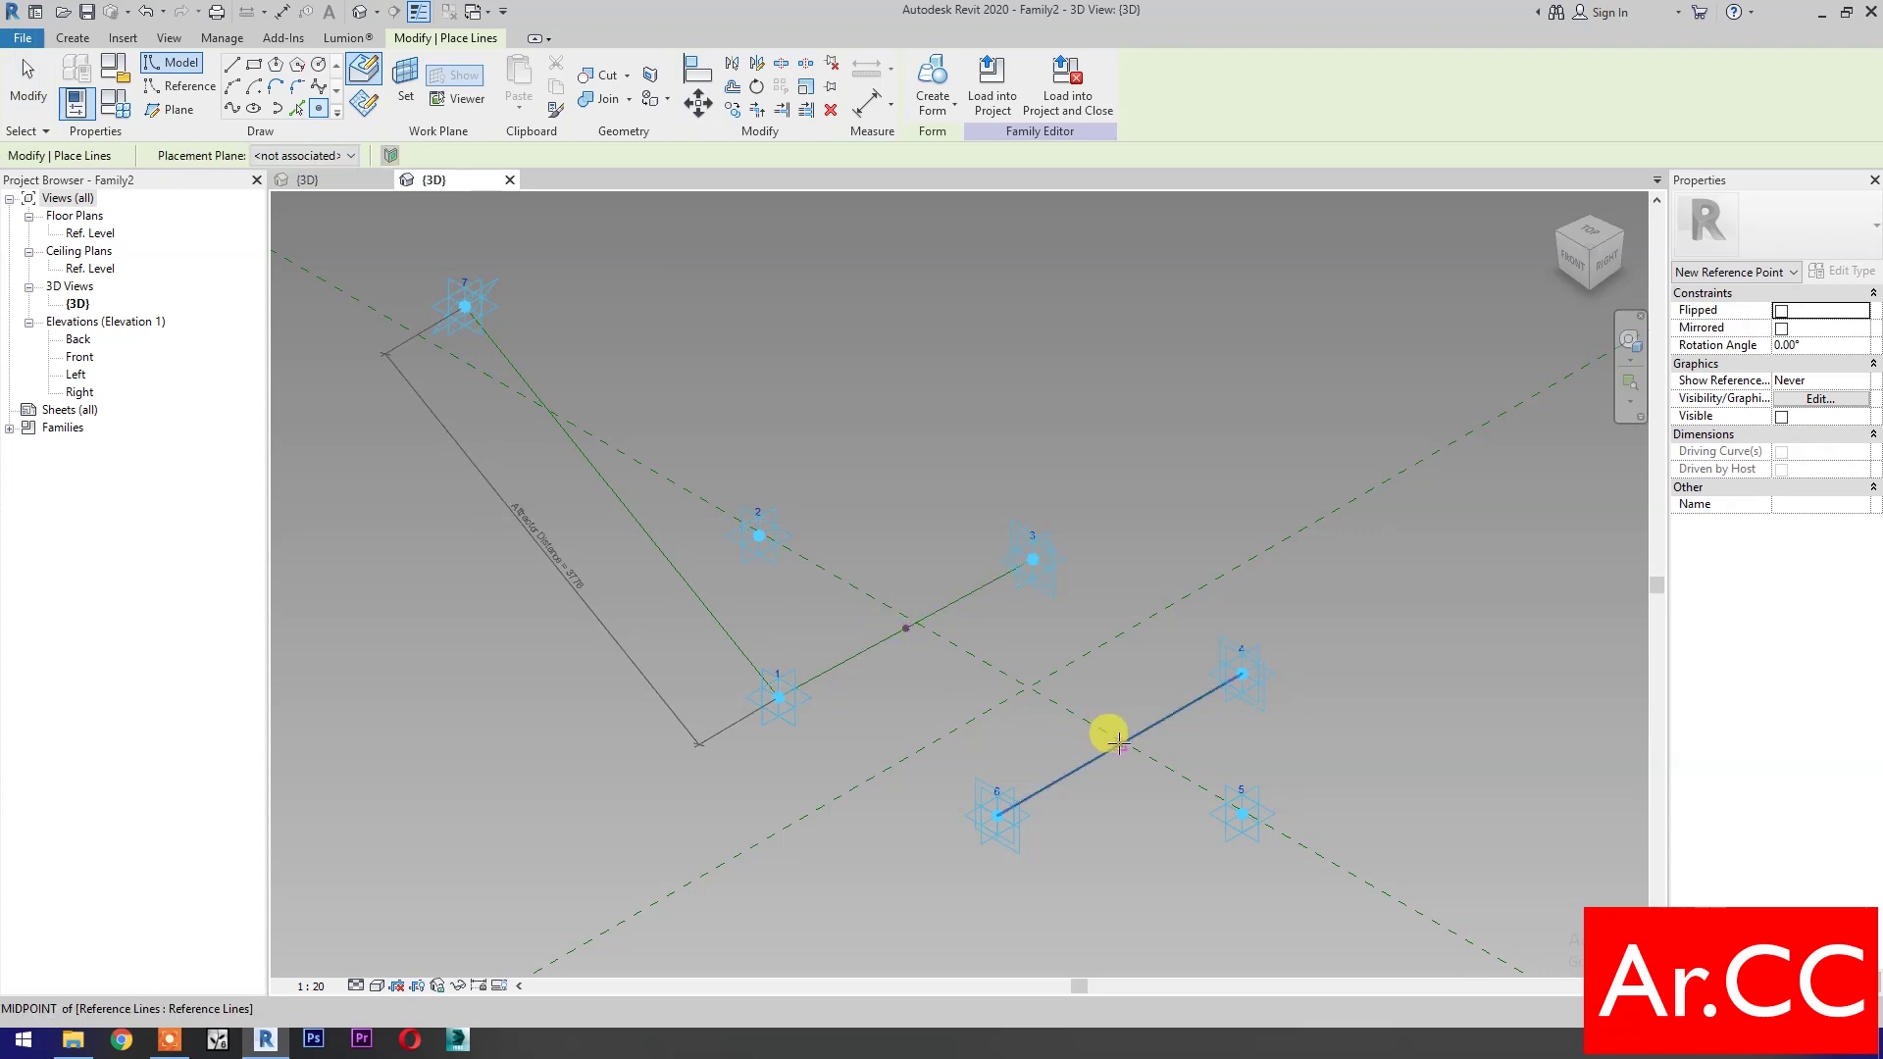
{"action": "left_click", "coordinate": [1103, 751]}
{"action": "key", "text": "Escape"}
{"action": "key", "text": "Escape"}
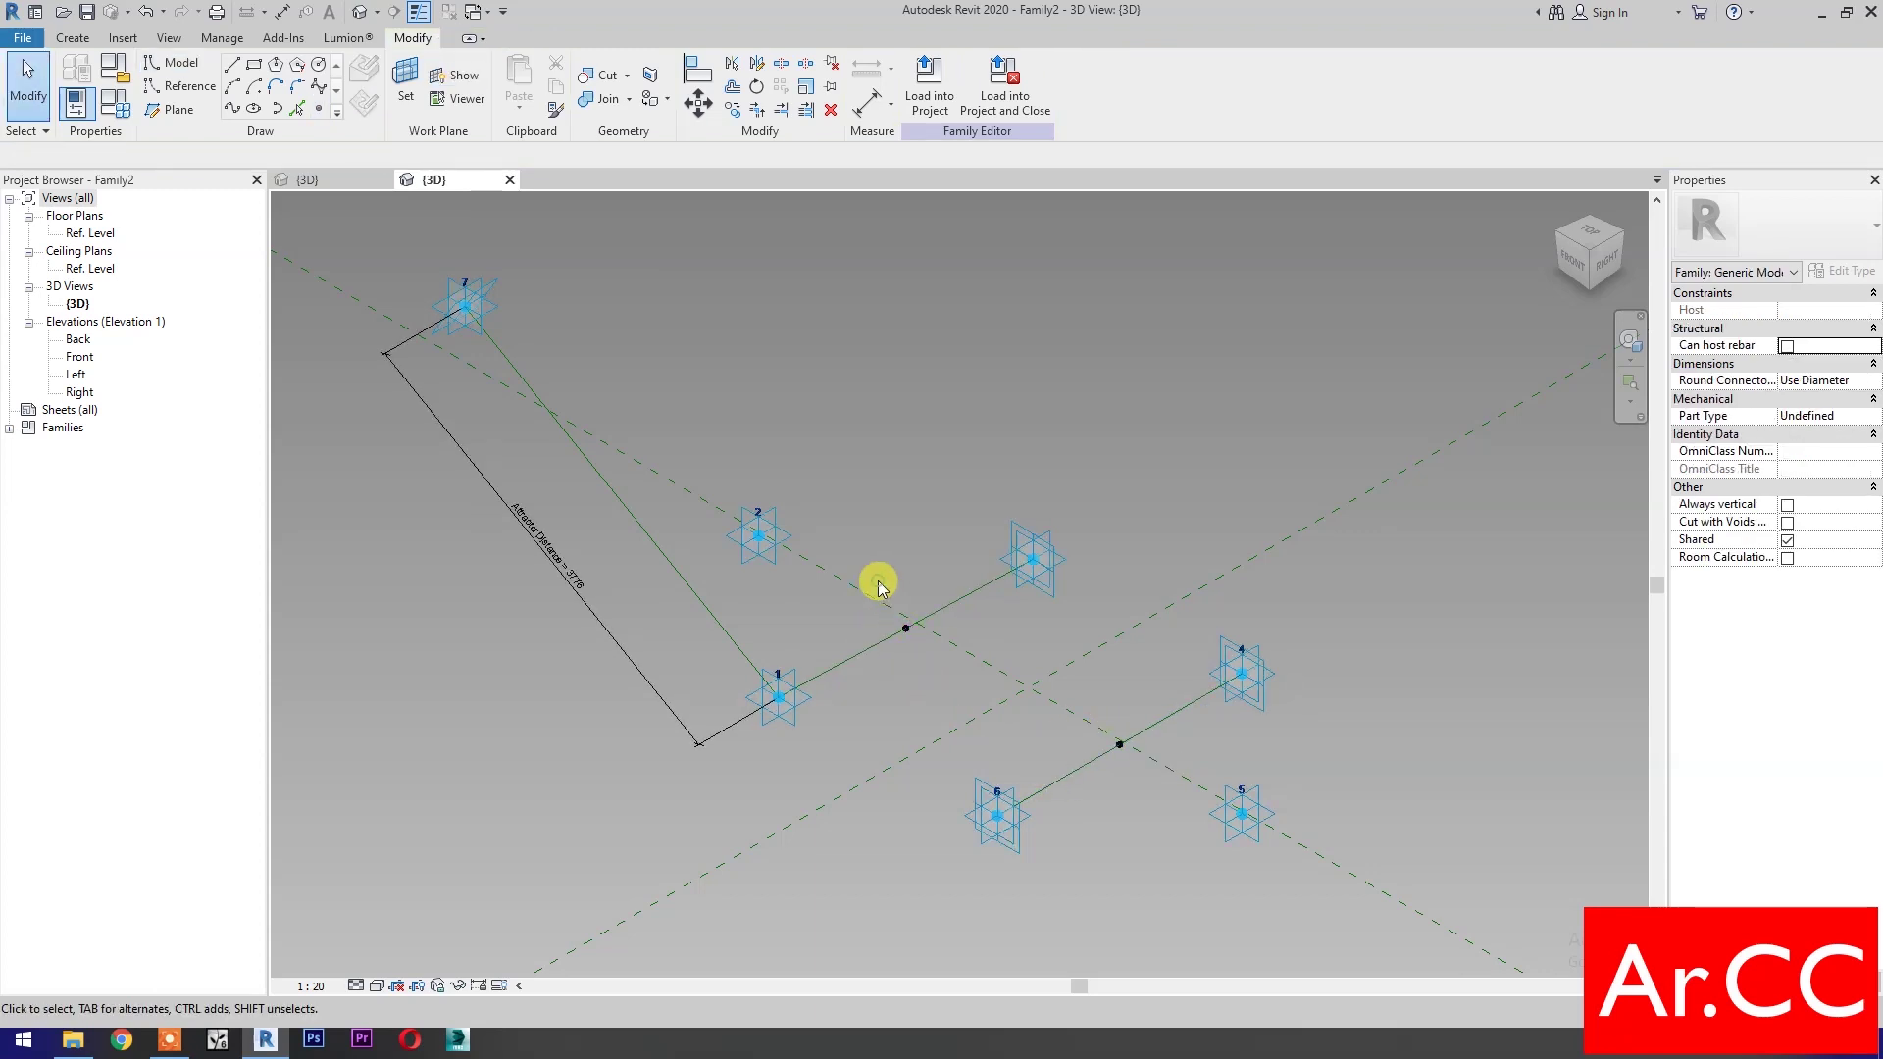
Connect the two midpoint reference points with a reference line and place a reference point at that line's midpoint
{"action": "left_click_drag", "start_coordinate": [956, 640], "coordinate": [1122, 857]}
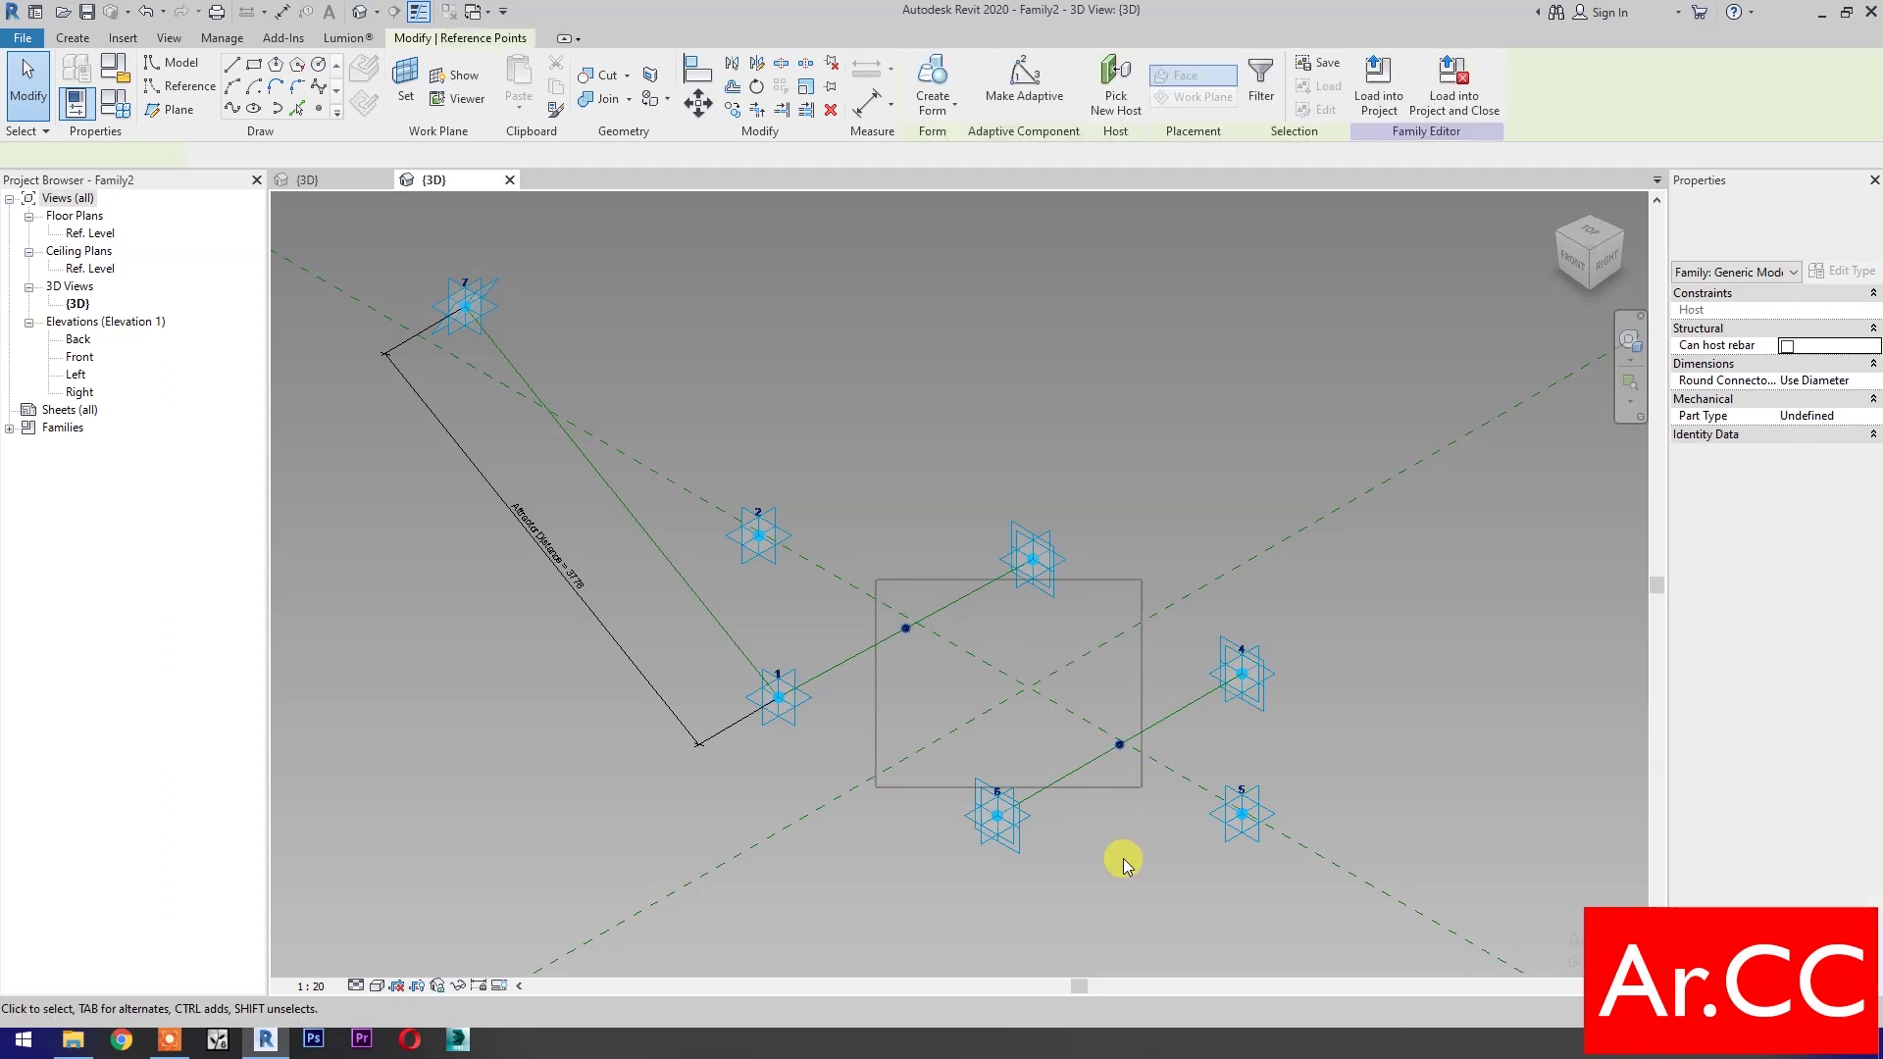
{"action": "left_click", "coordinate": [235, 108]}
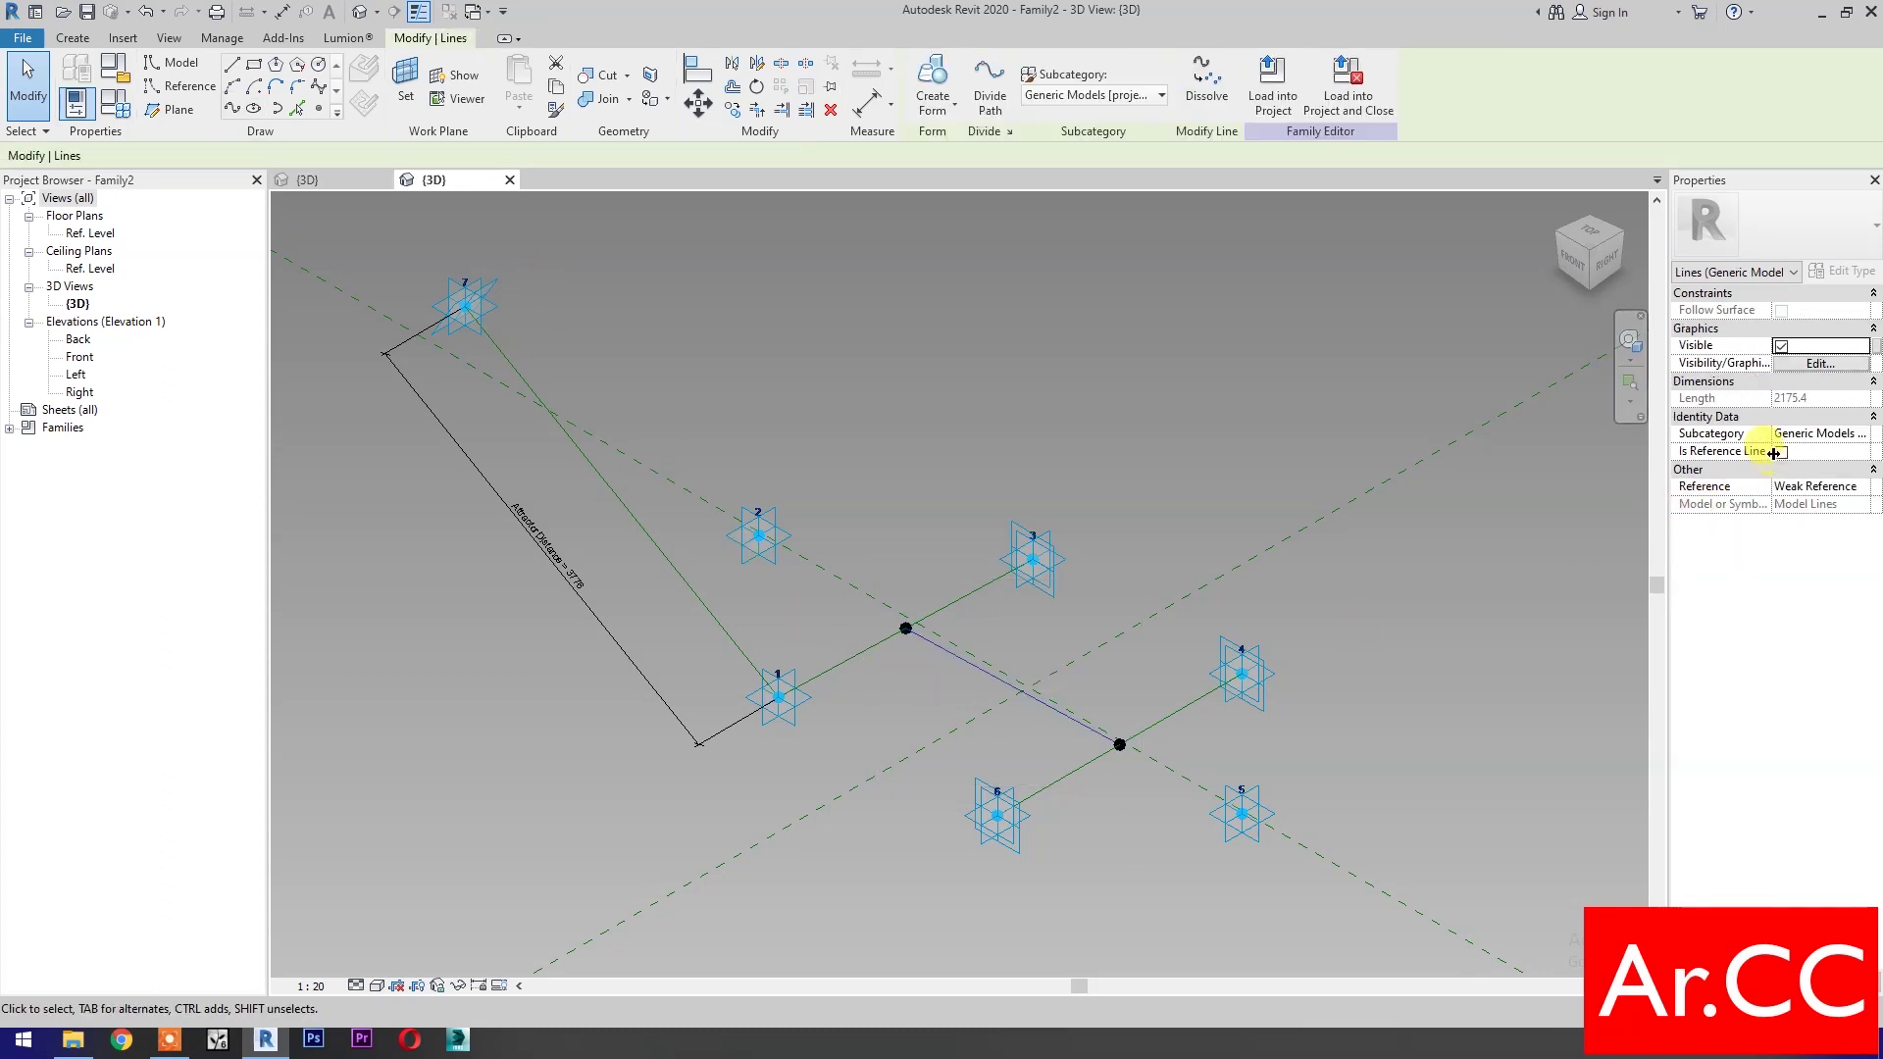
{"action": "left_click", "coordinate": [1778, 452]}
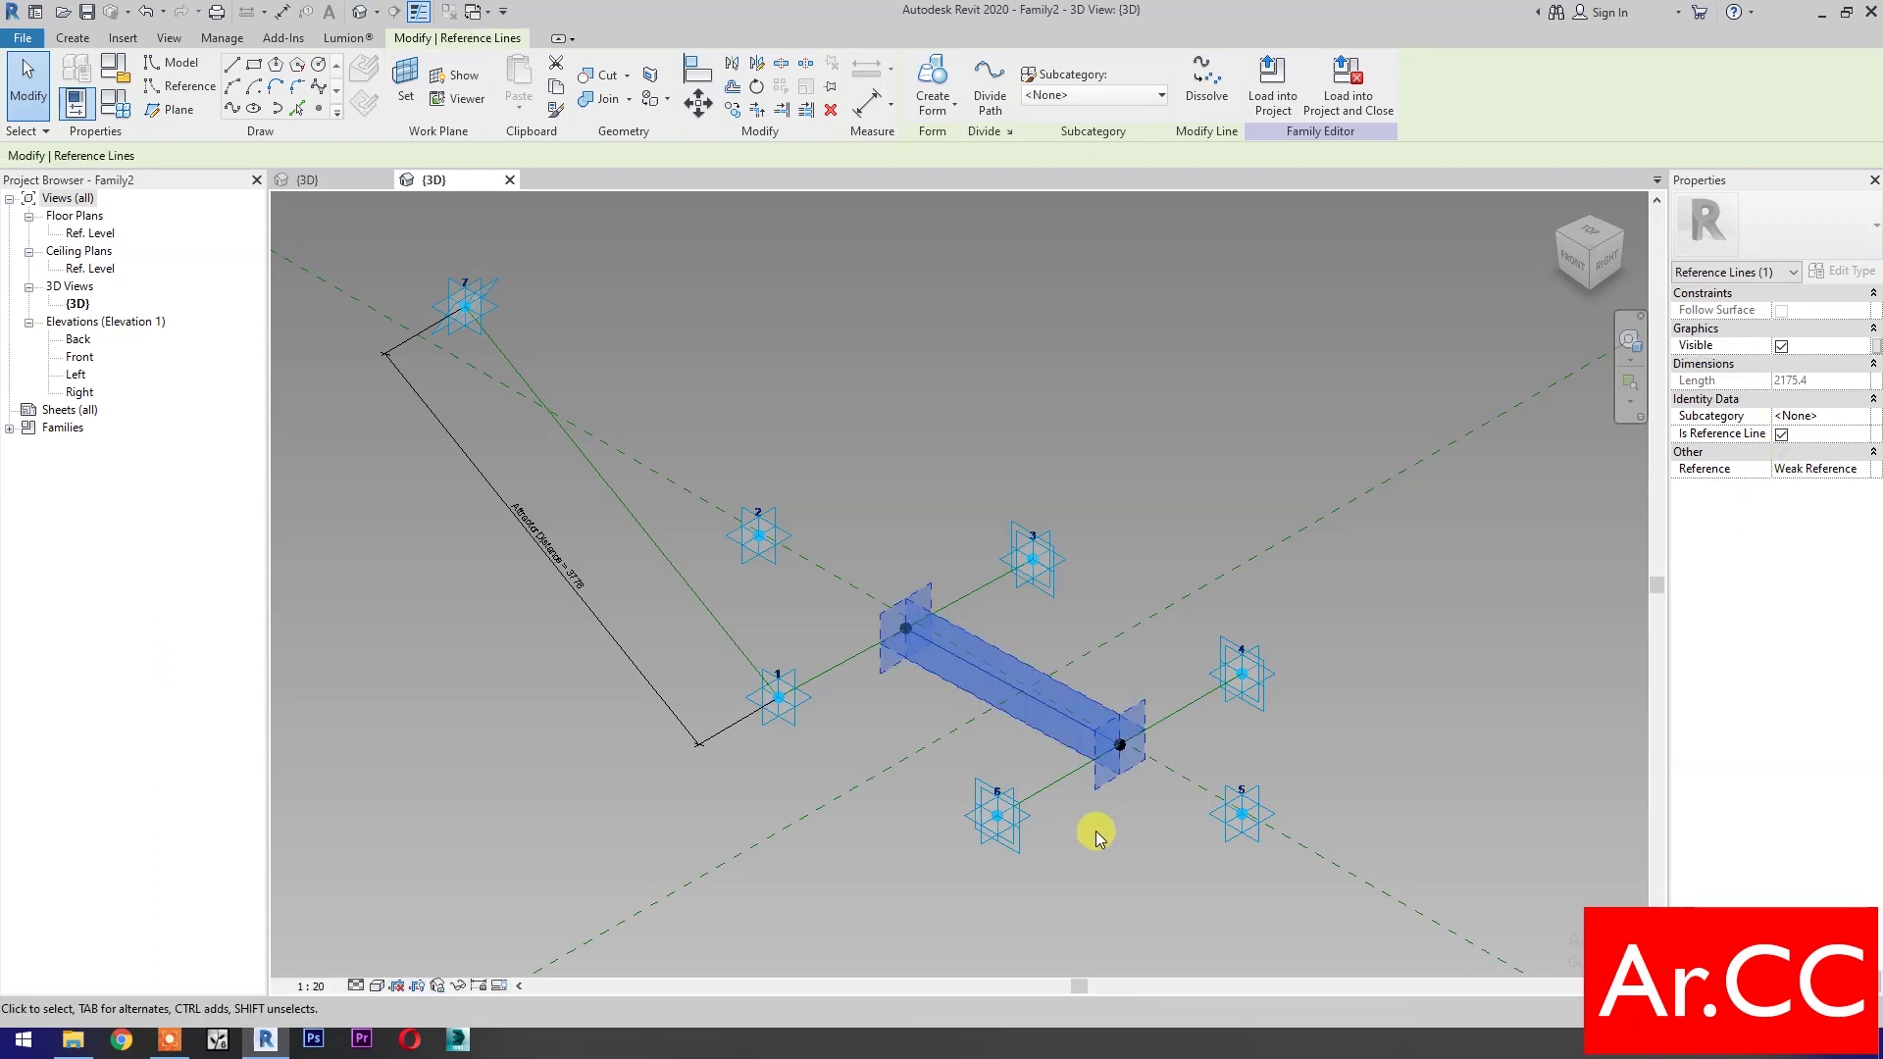
{"action": "left_click", "coordinate": [320, 113]}
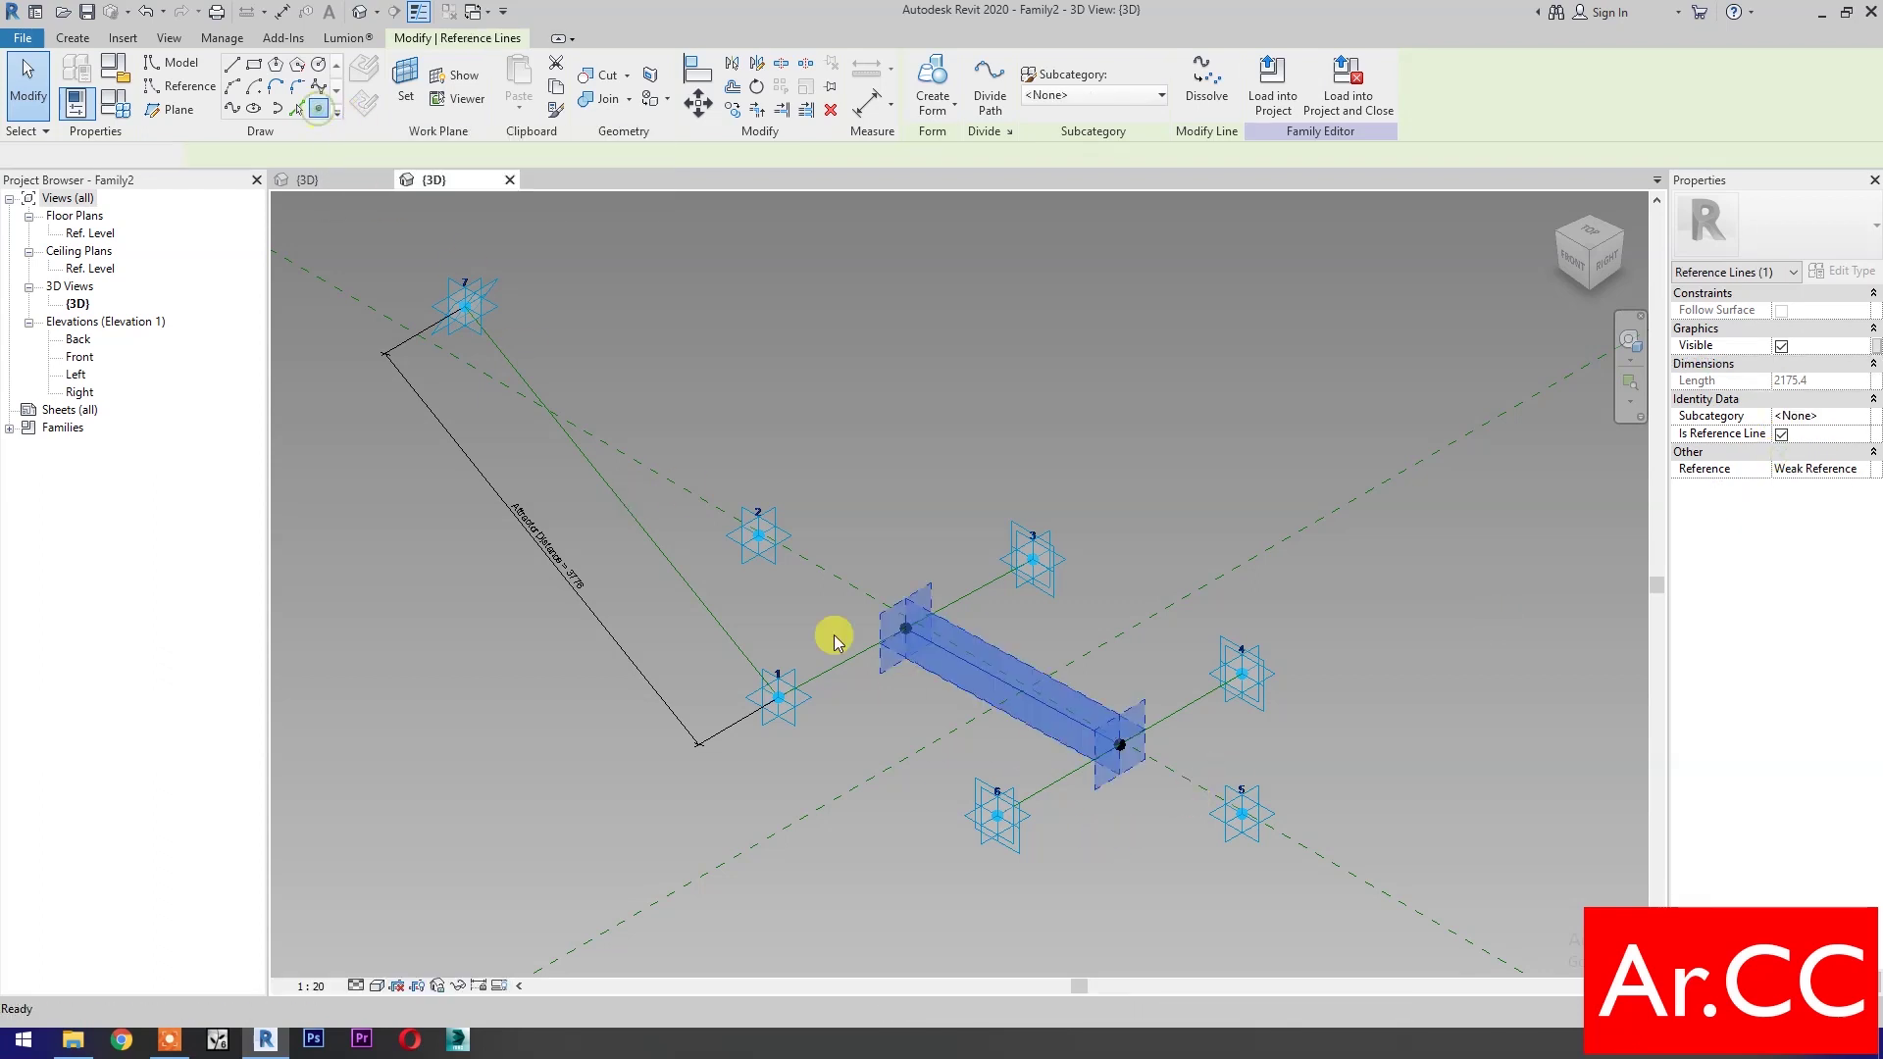
{"action": "key", "text": "Escape"}
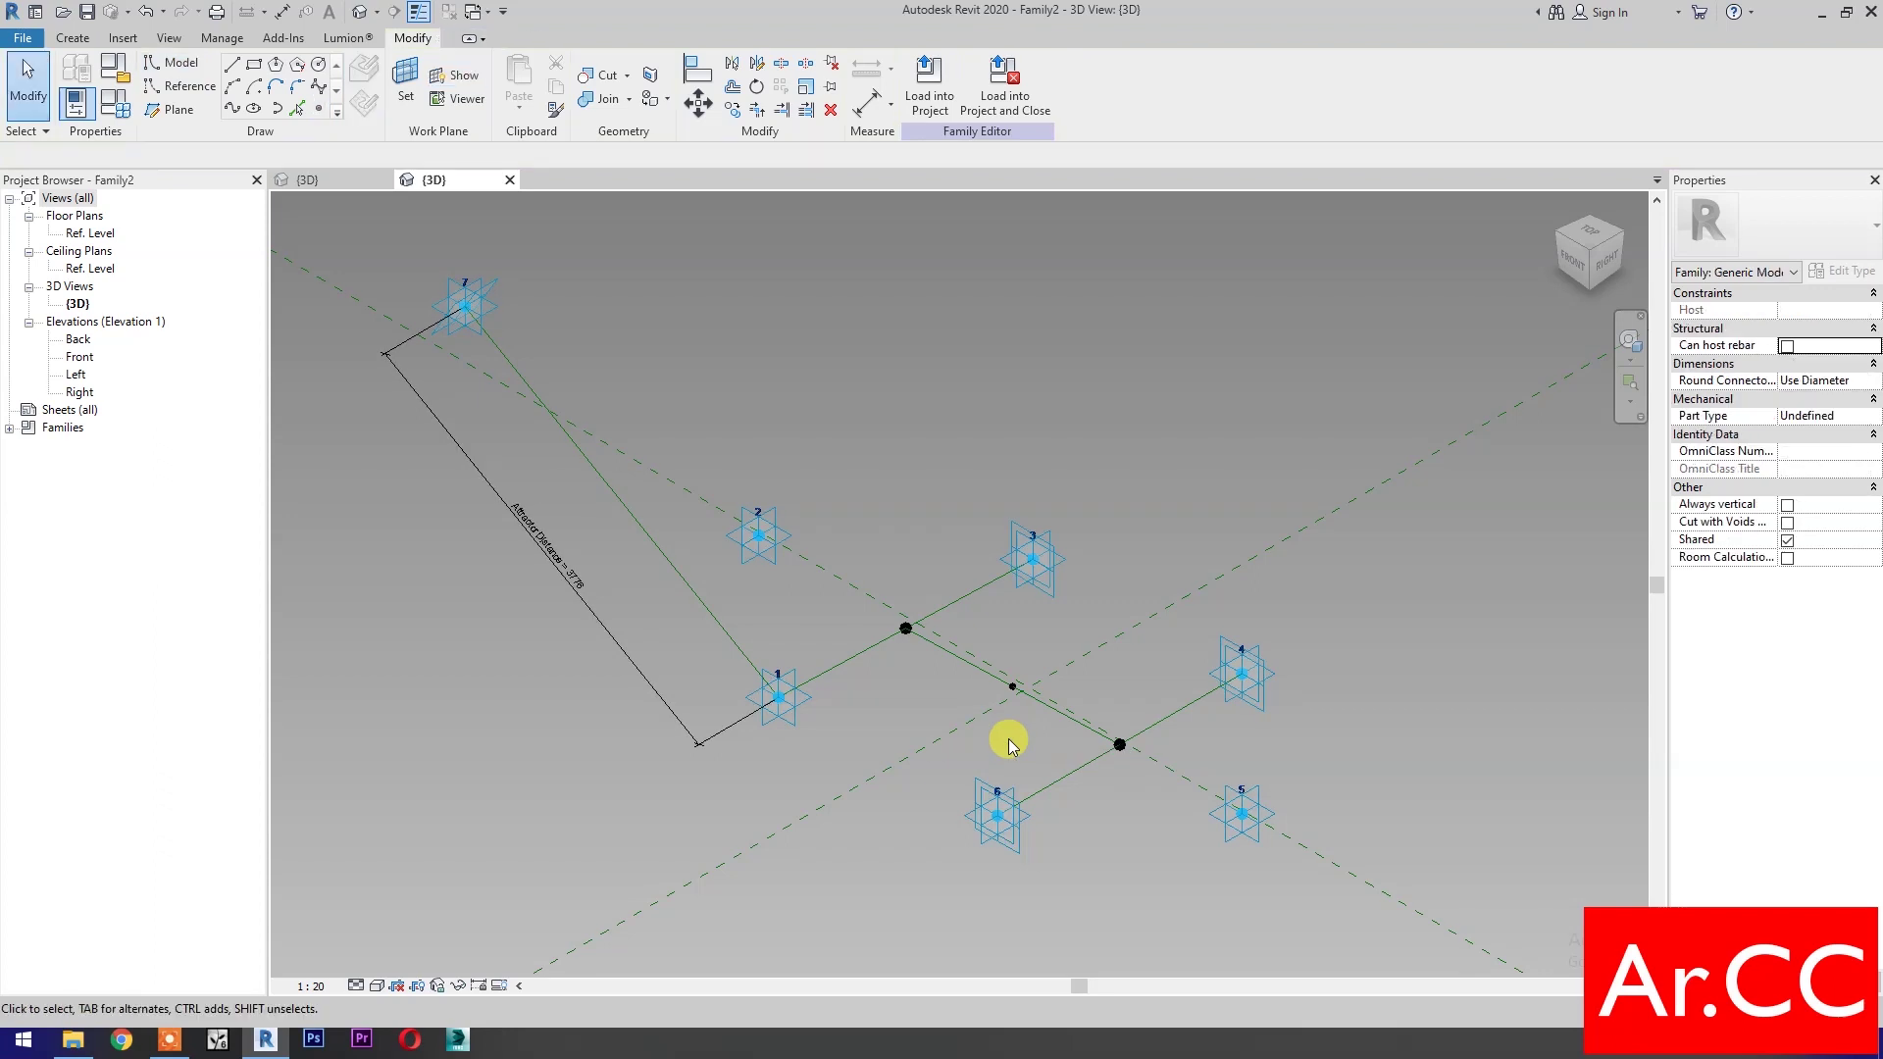
Load the Adaptive 2P Hex family into Family2, closing its source file, and set the placement plane to Level : Ref. Level
{"action": "left_click", "coordinate": [345, 180]}
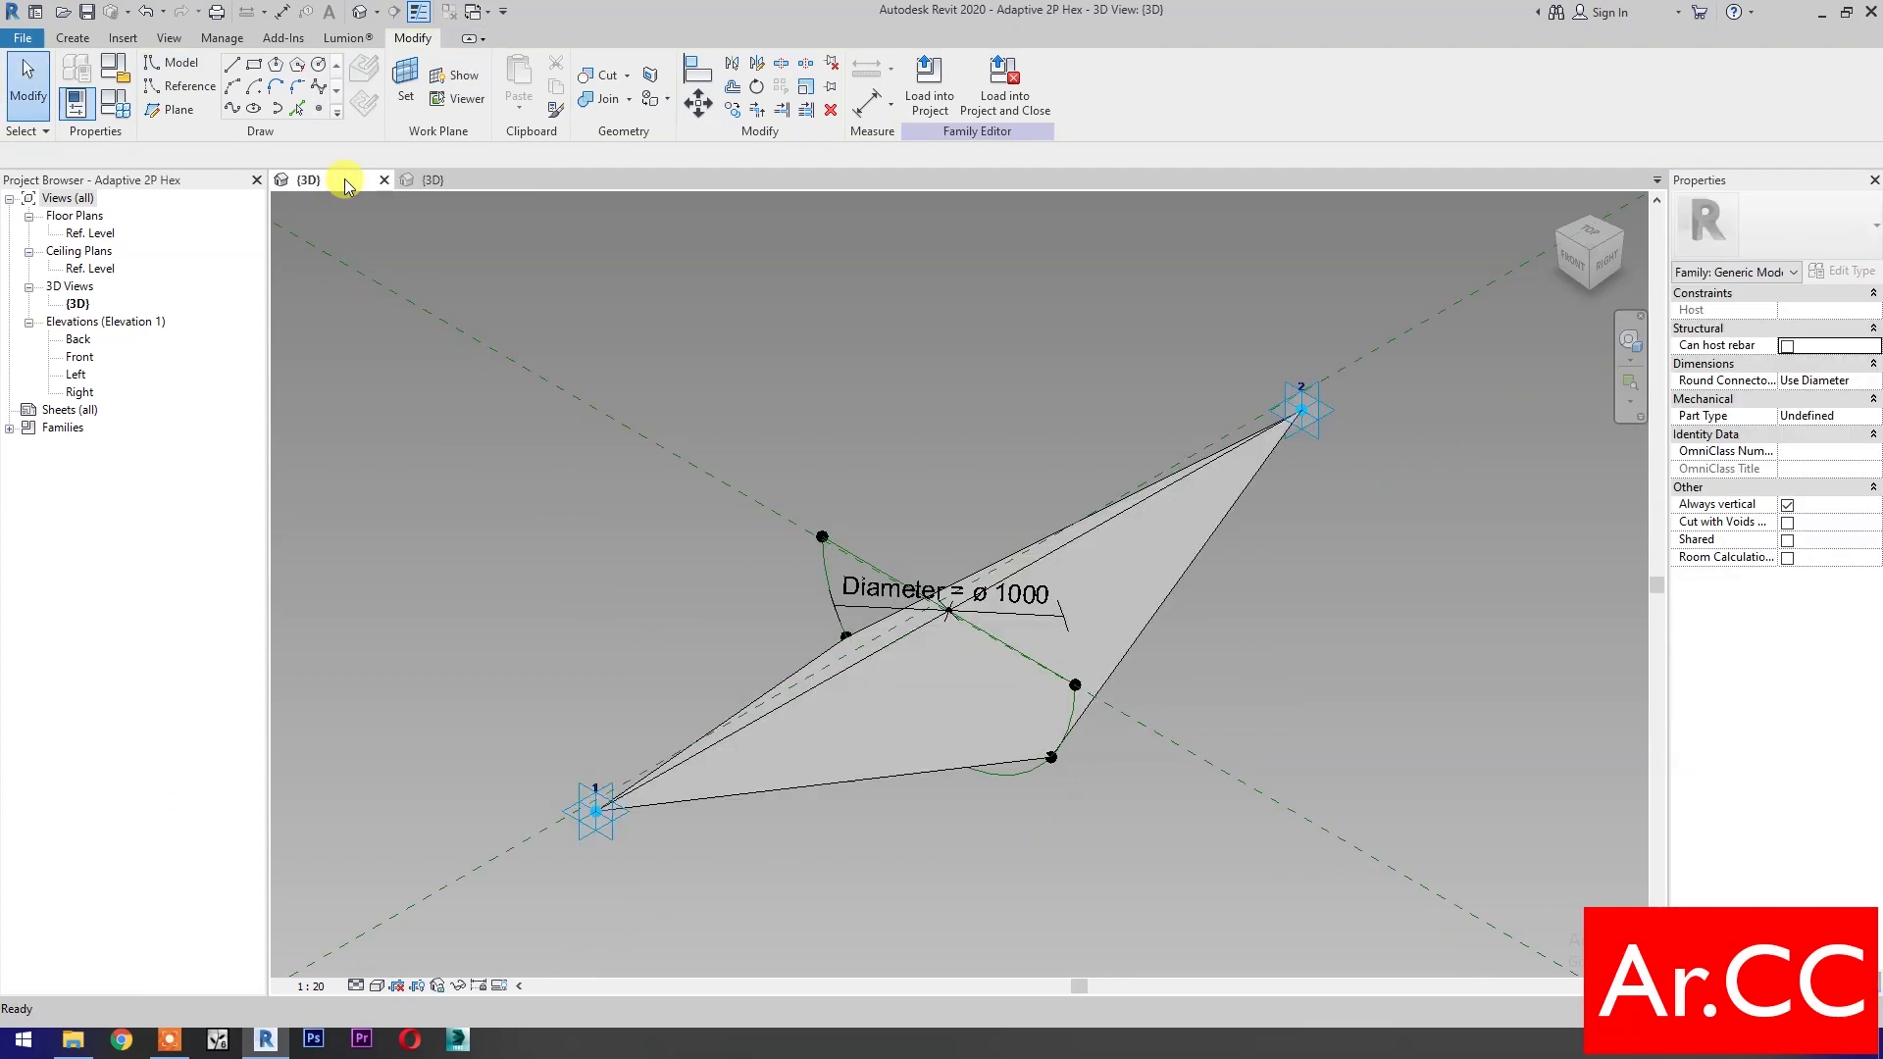
{"action": "left_click", "coordinate": [1011, 113]}
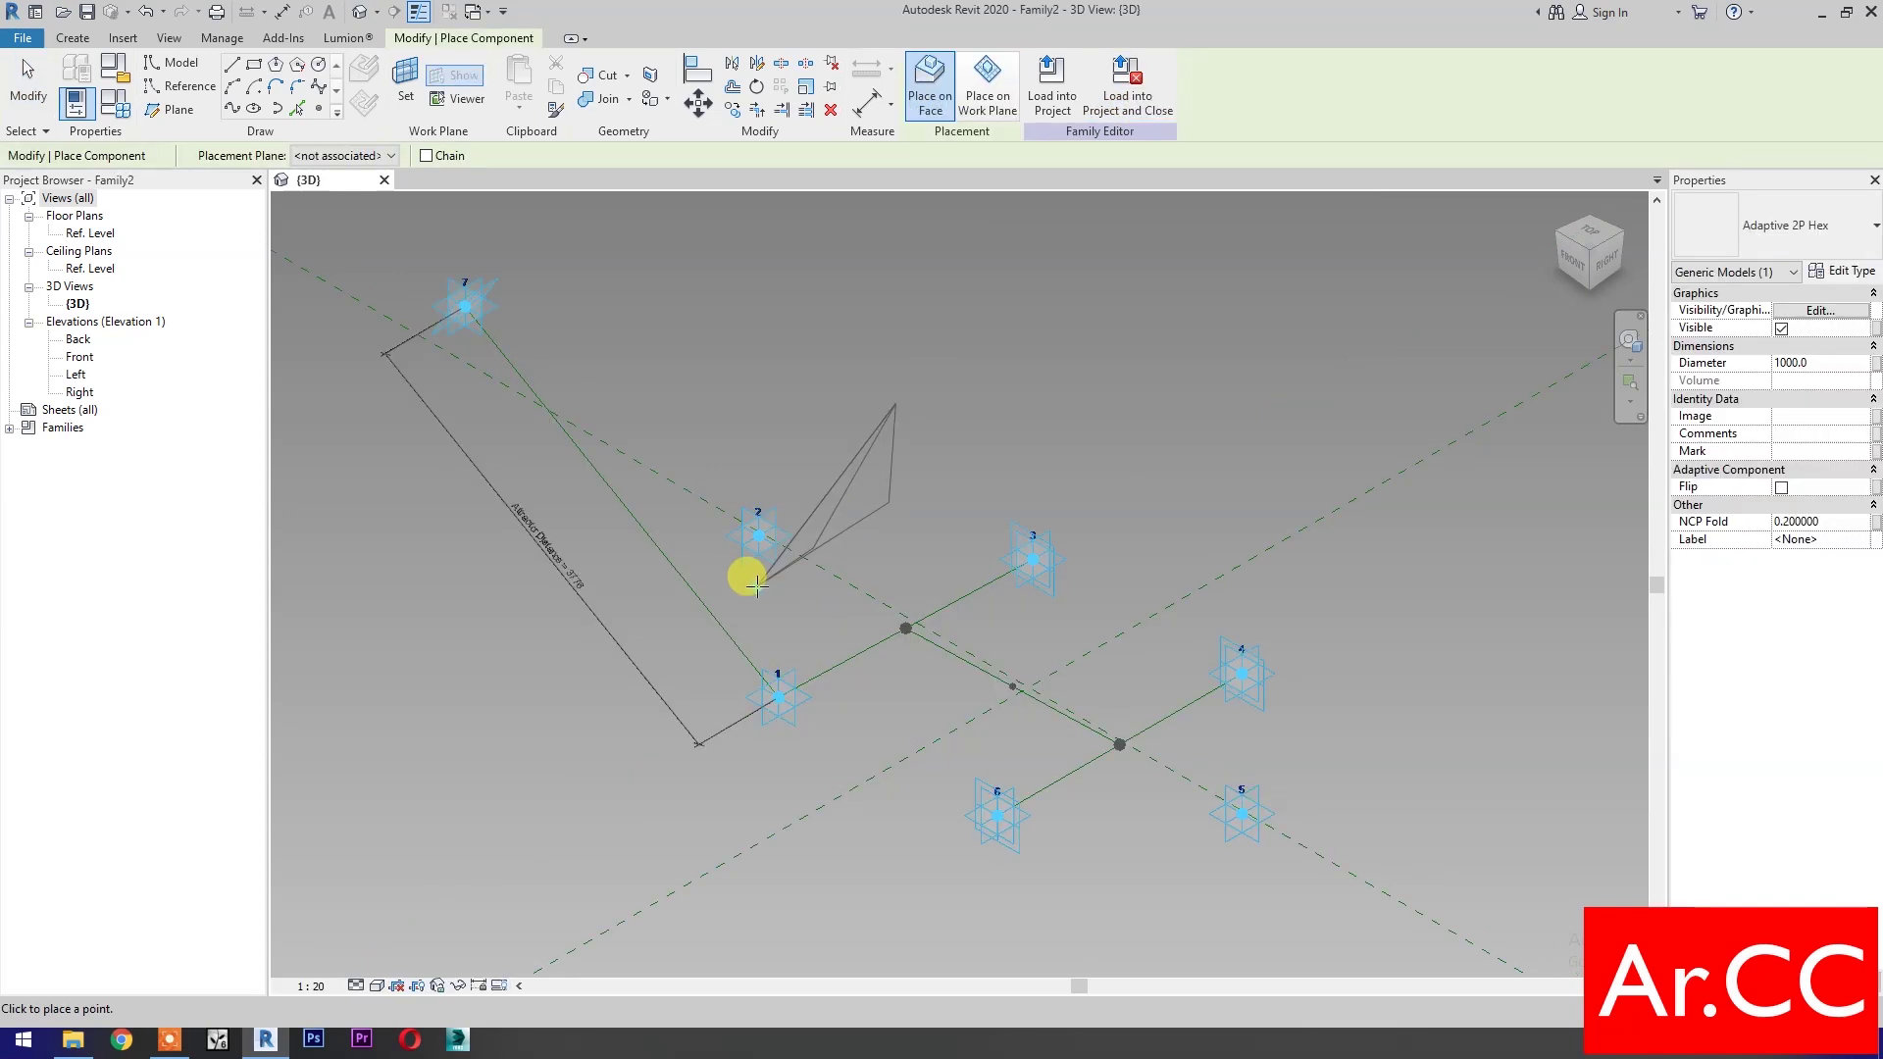
{"action": "left_click", "coordinate": [391, 157]}
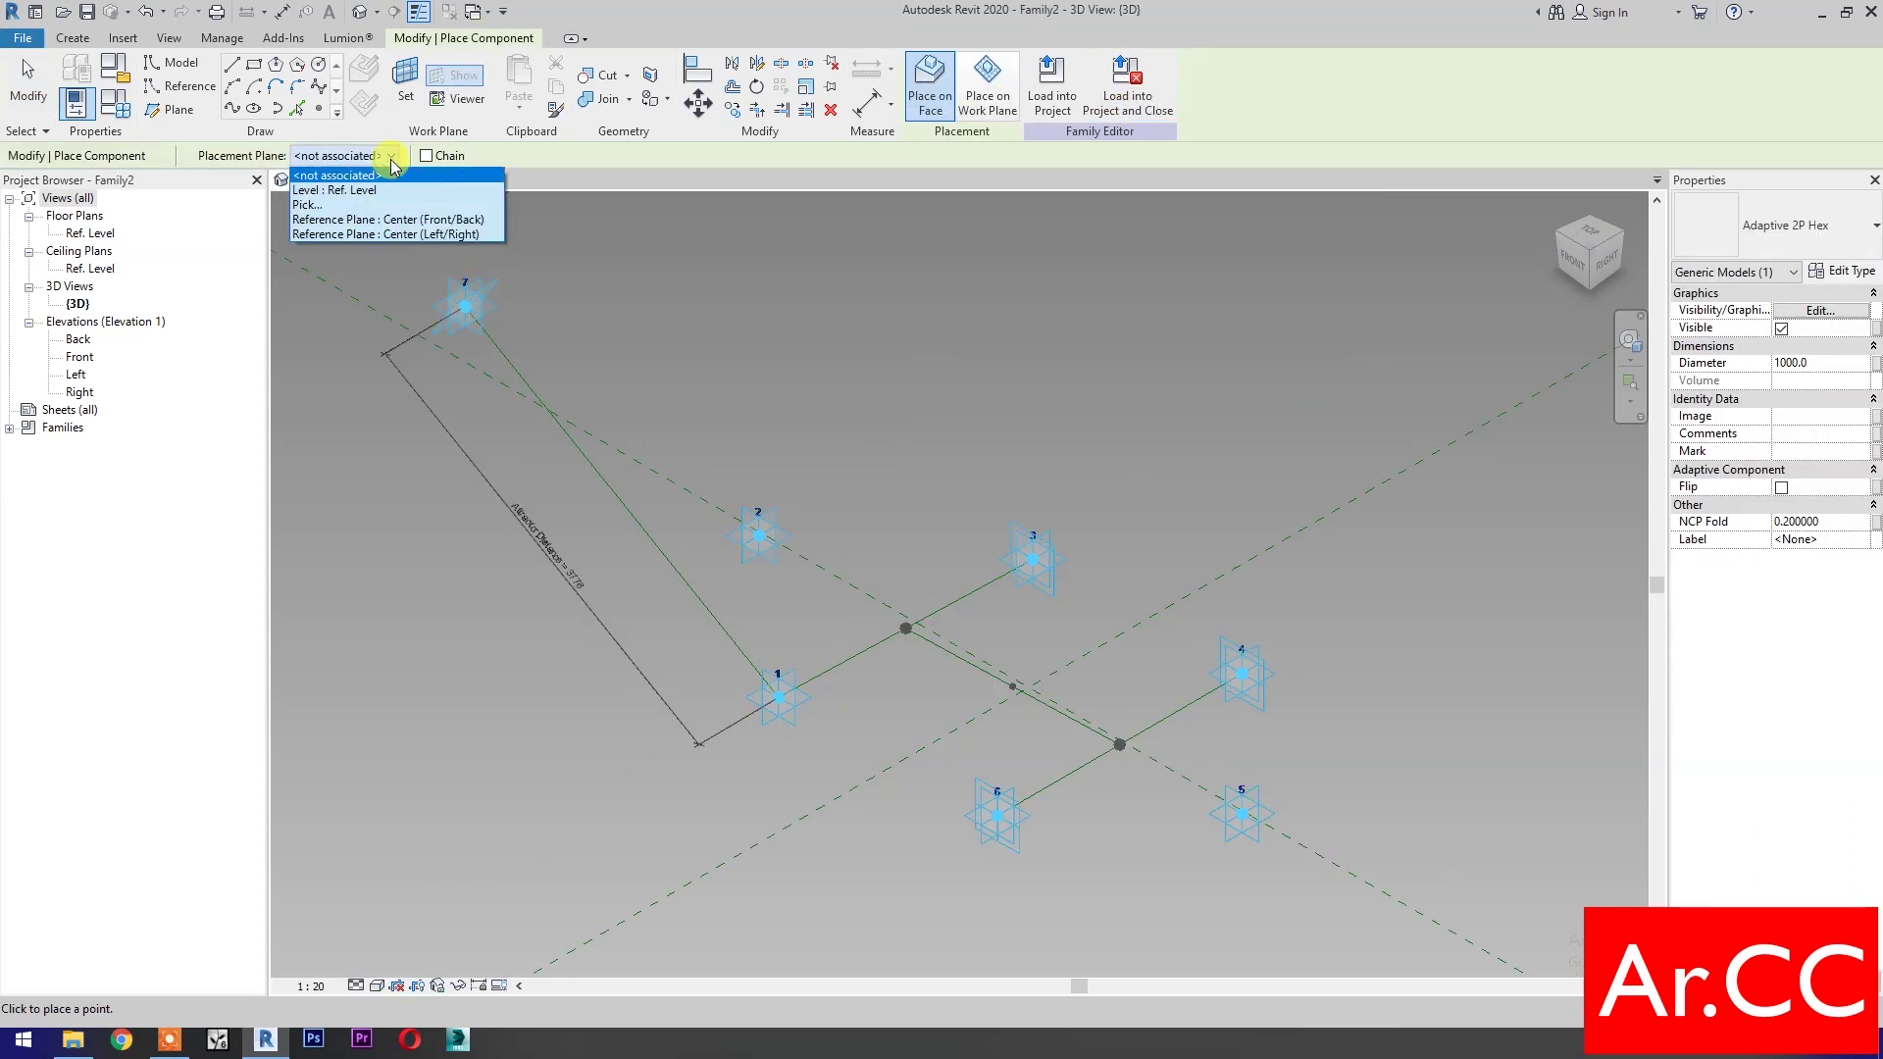
{"action": "left_click", "coordinate": [390, 192]}
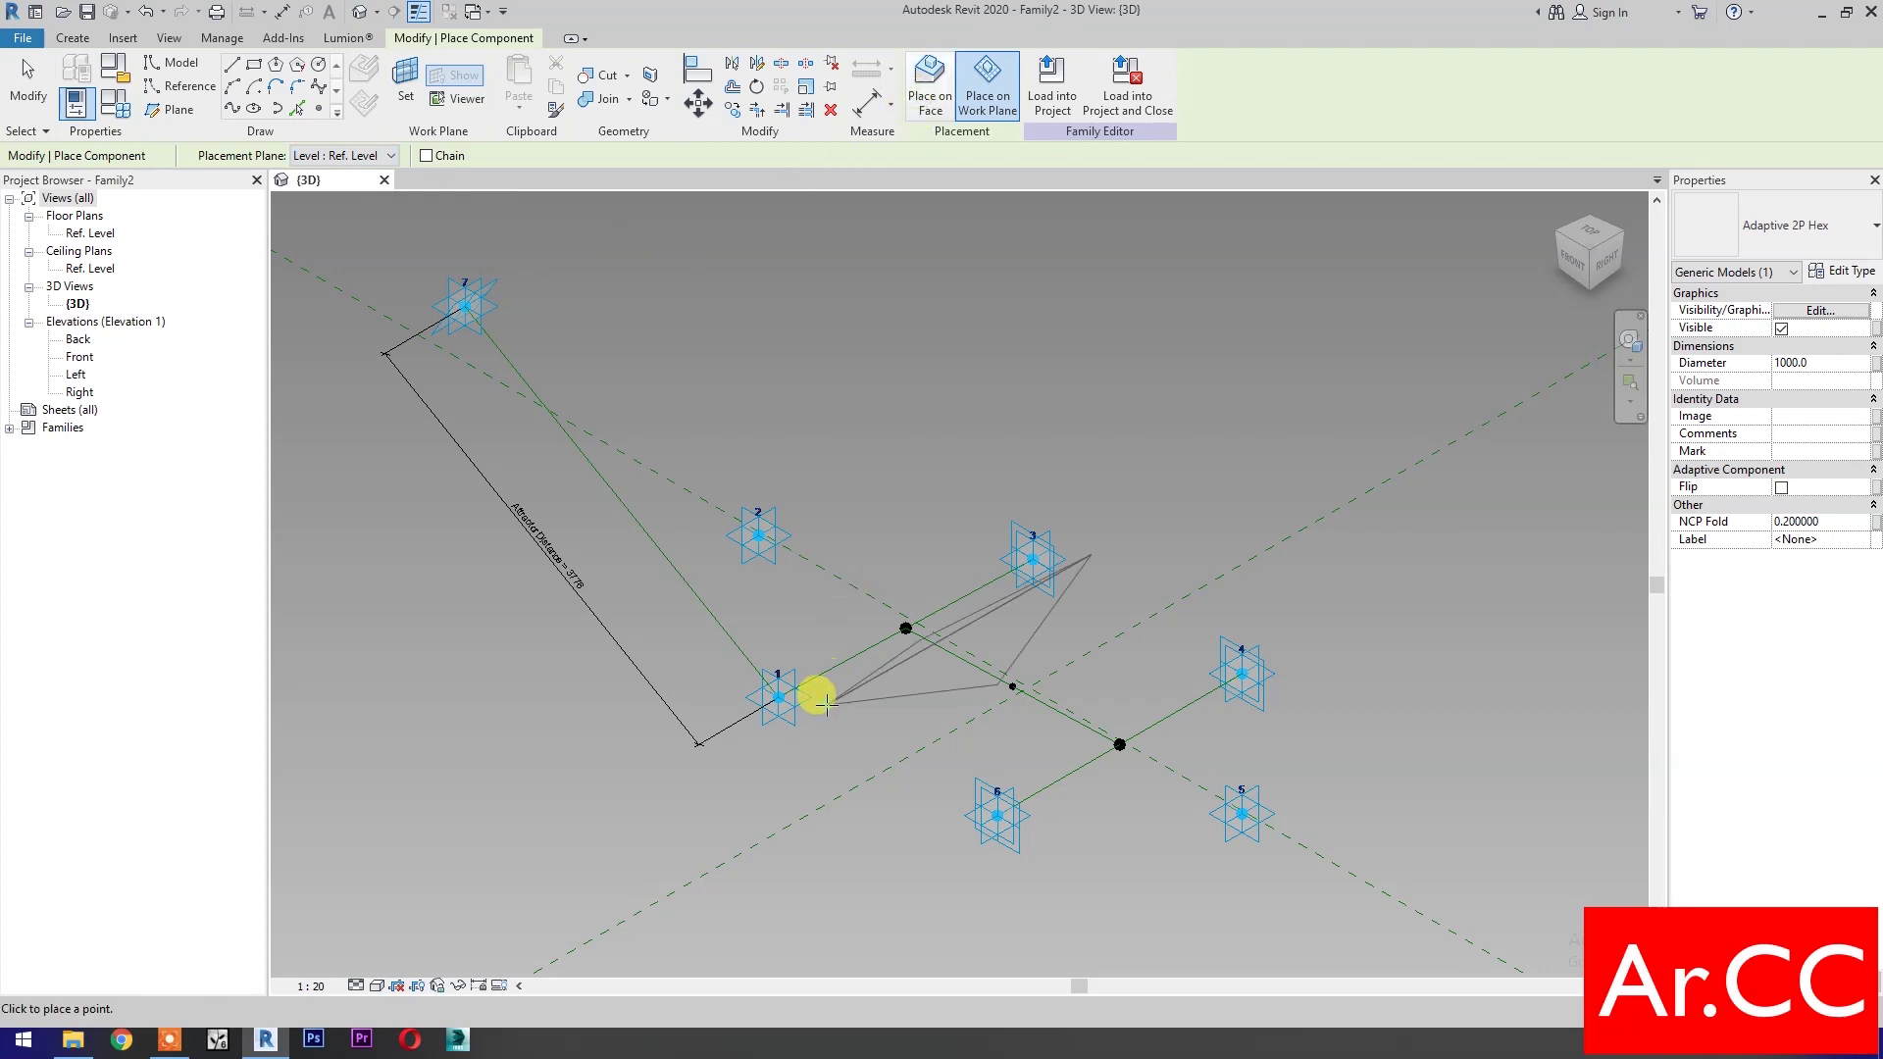
Place six Adaptive 2P Hex panels, each running from one of adaptive points 1 to 6 to the central reference point
{"action": "left_click", "coordinate": [775, 694]}
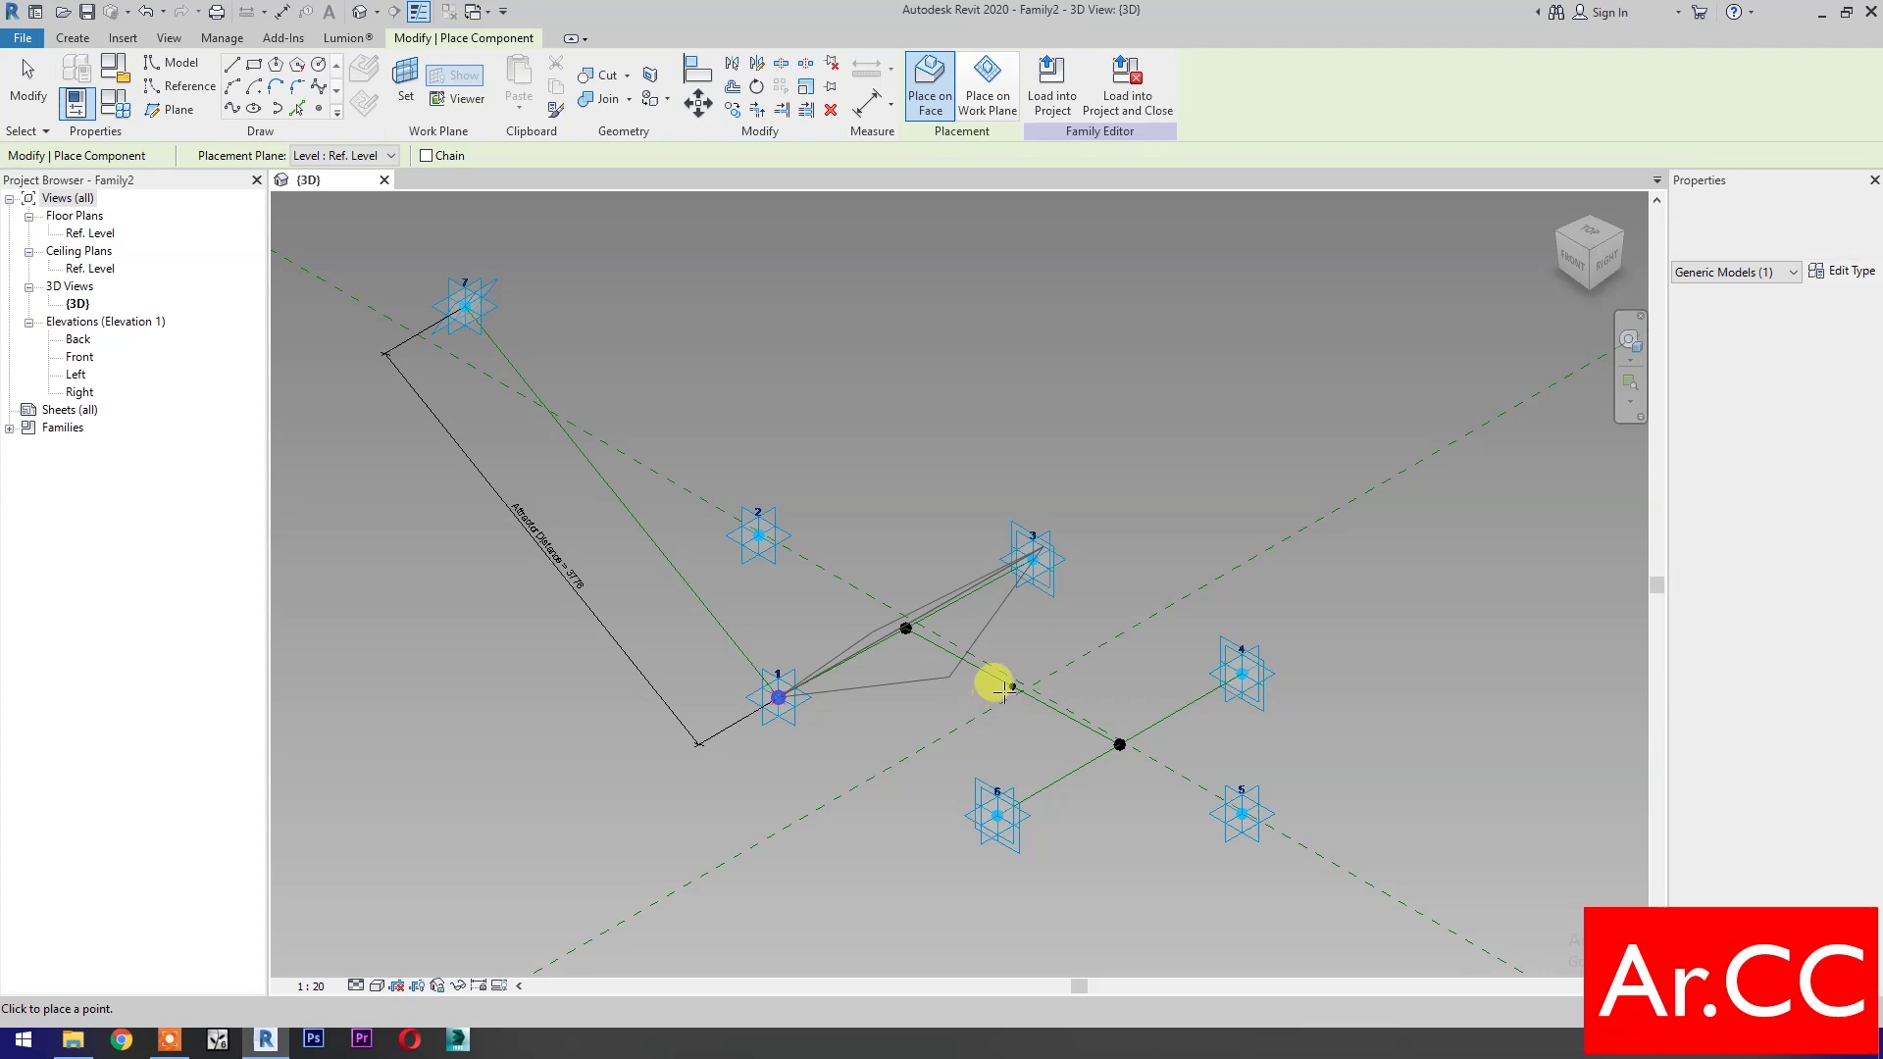
{"action": "left_click", "coordinate": [1012, 686]}
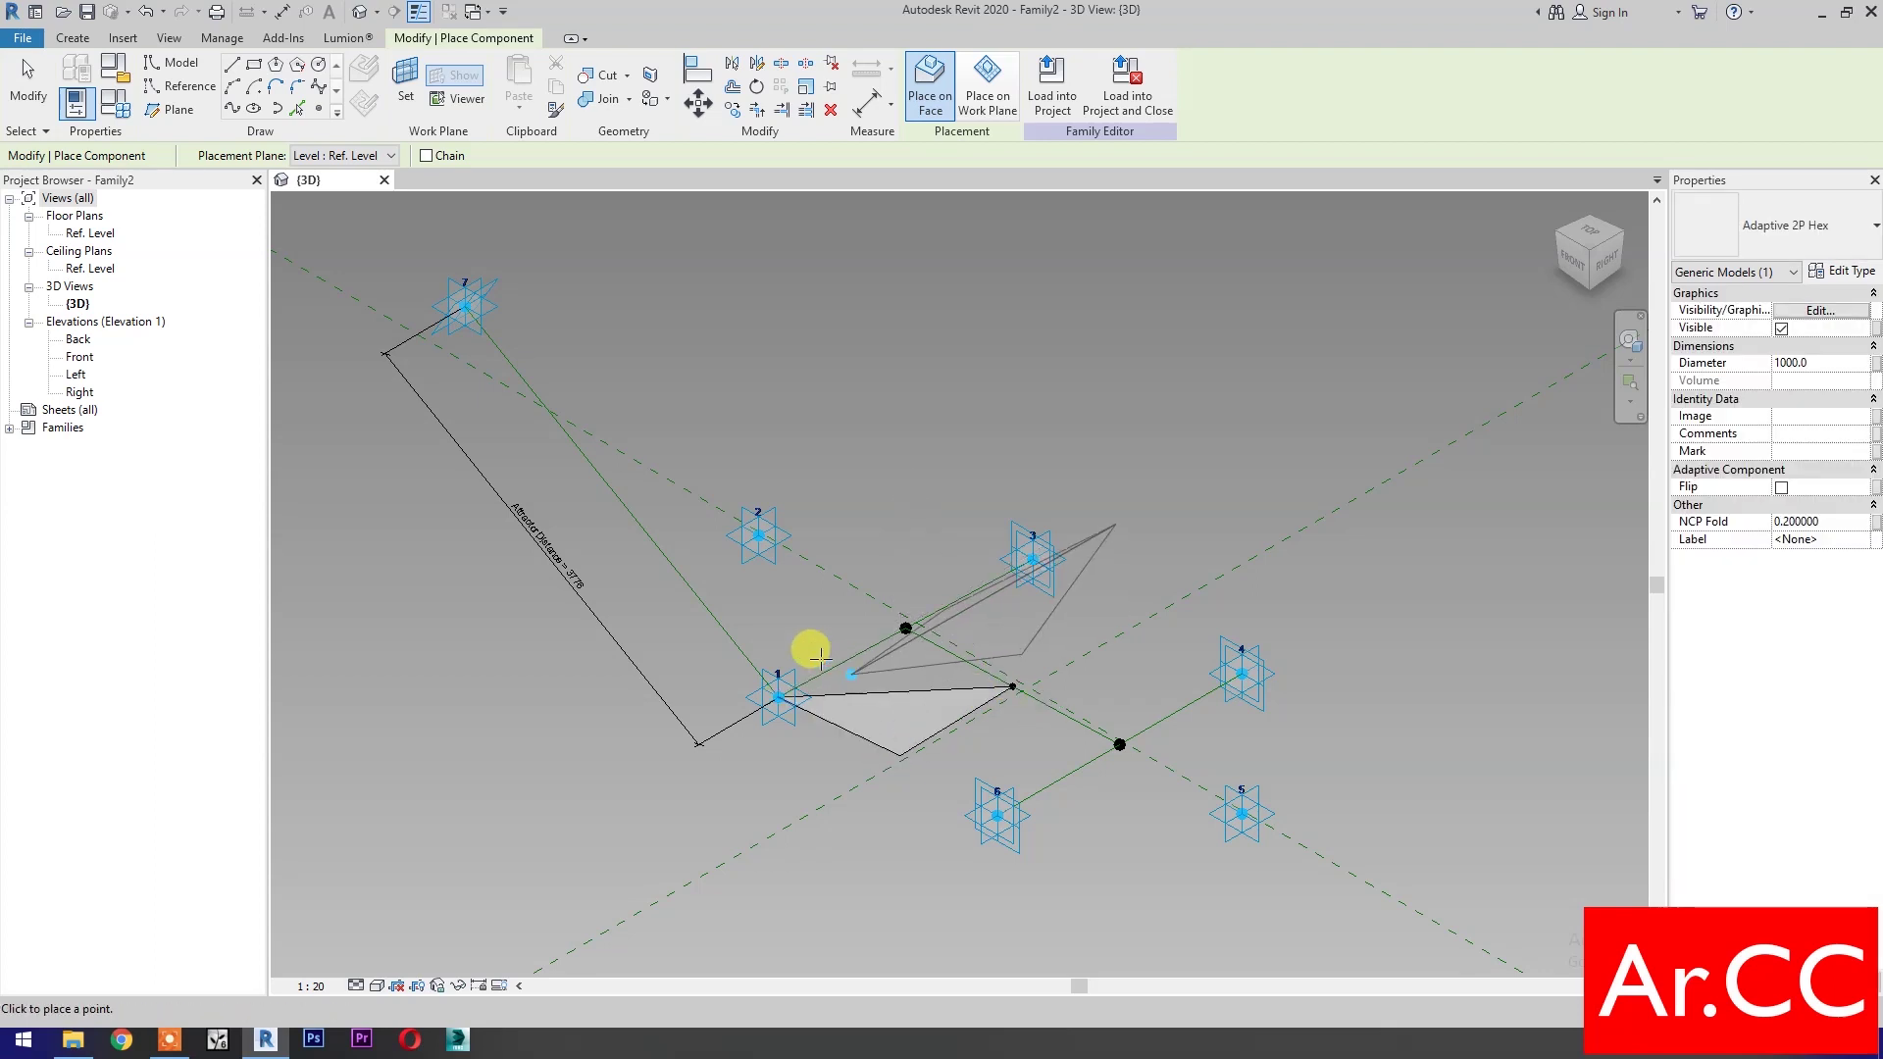
{"action": "left_click", "coordinate": [759, 534]}
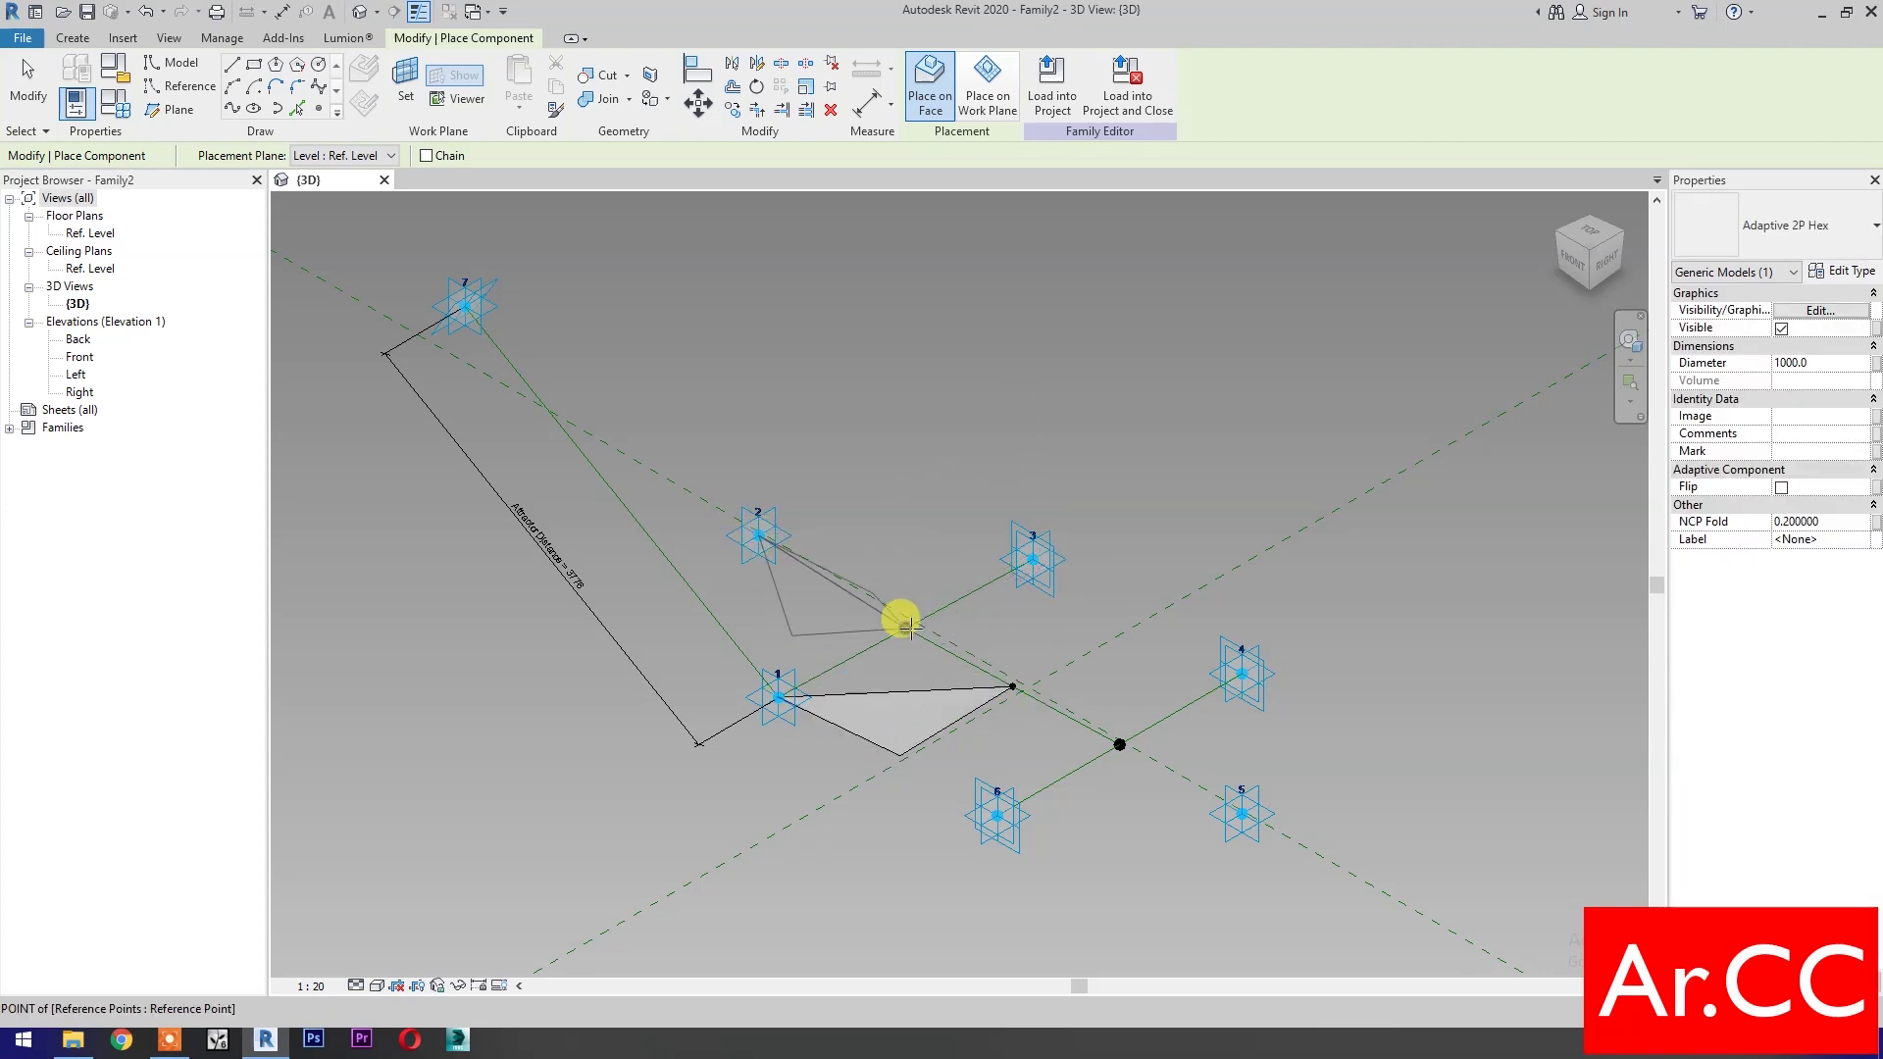
{"action": "left_click", "coordinate": [1032, 559]}
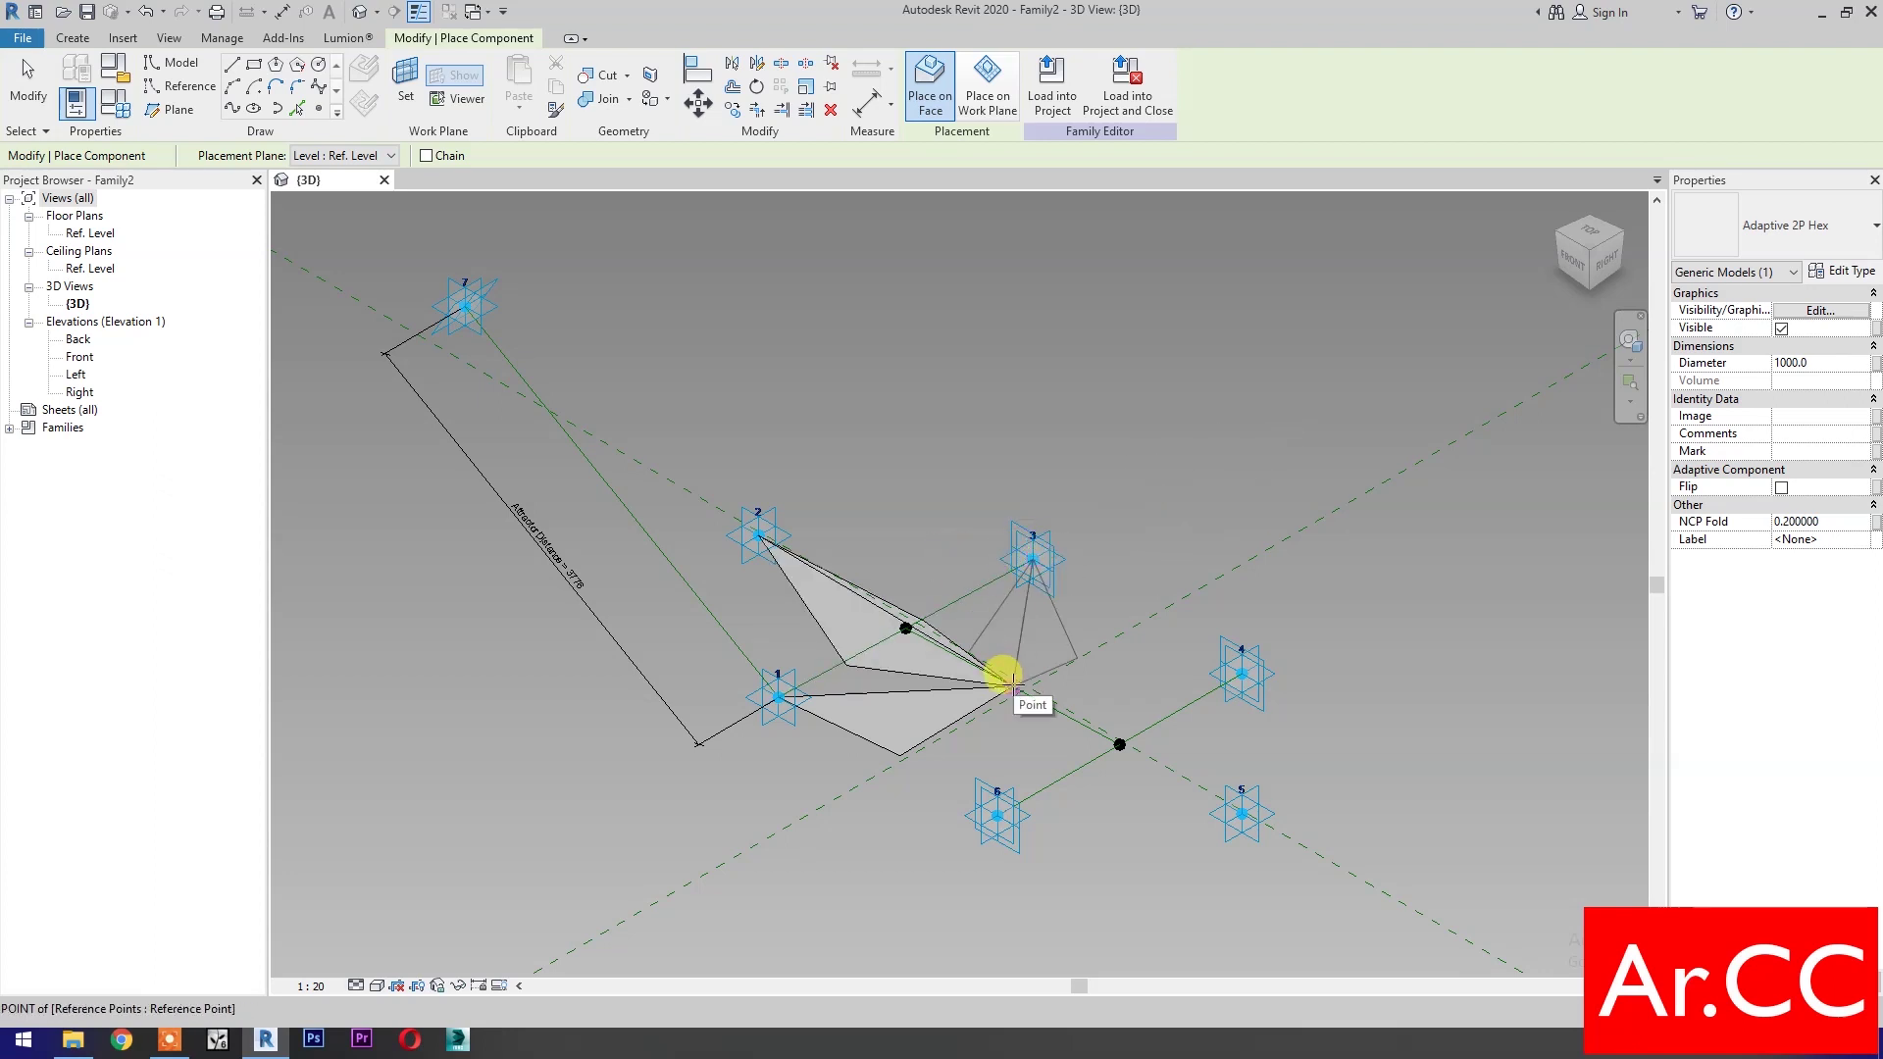
{"action": "left_click", "coordinate": [1011, 683]}
{"action": "left_click", "coordinate": [1239, 672]}
{"action": "left_click", "coordinate": [1012, 684]}
{"action": "left_click", "coordinate": [1241, 814]}
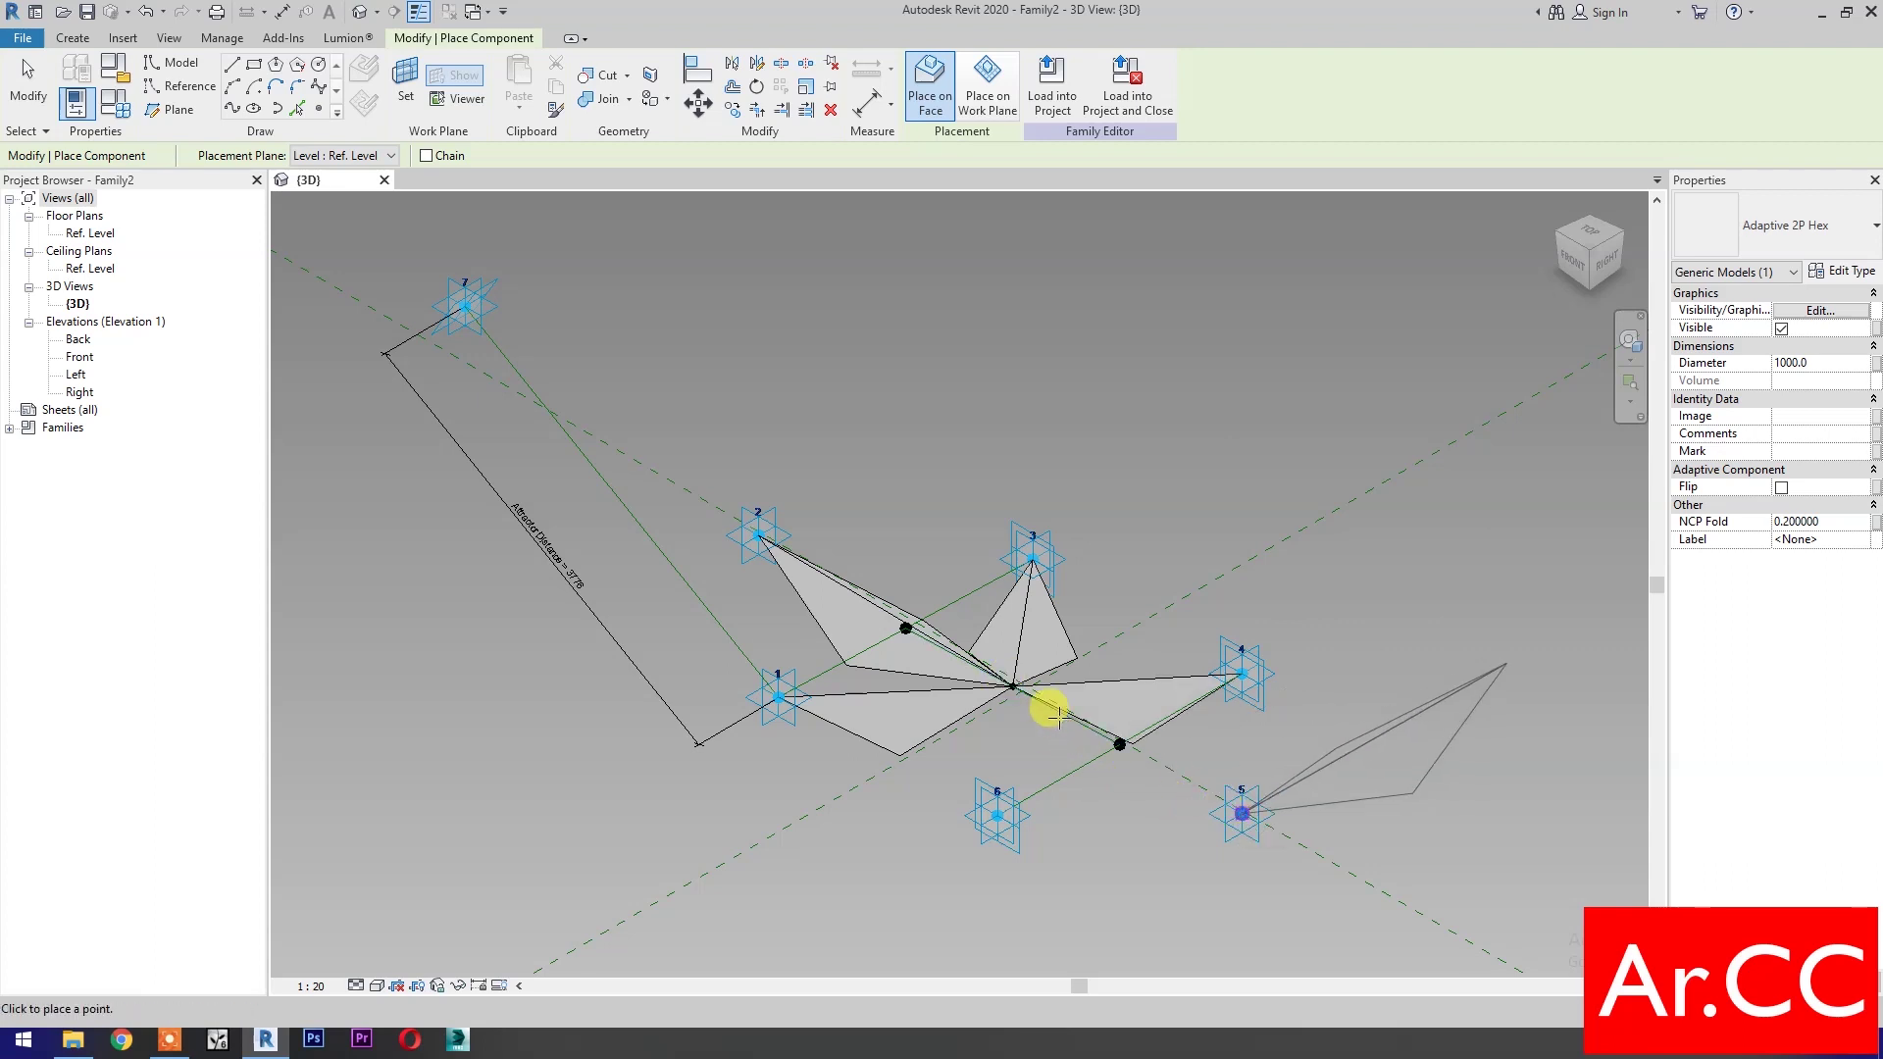
{"action": "left_click", "coordinate": [1011, 684]}
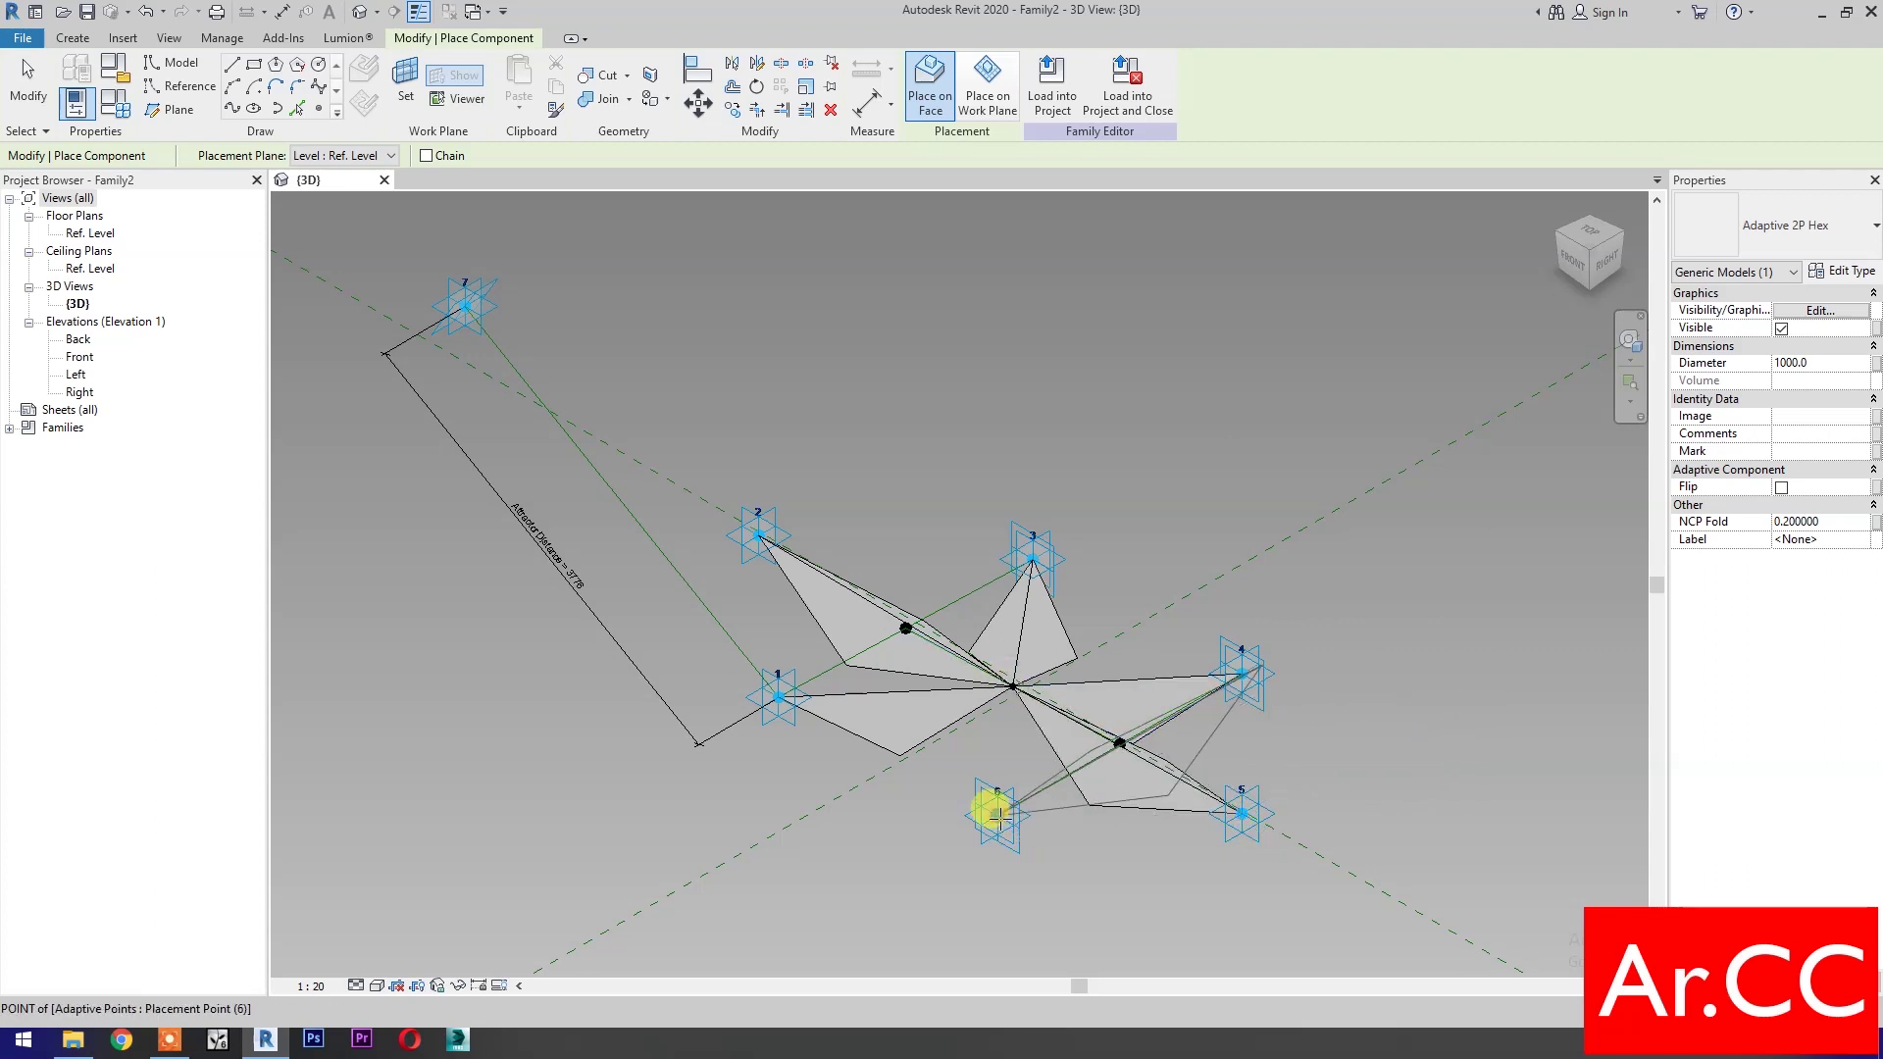
{"action": "left_click", "coordinate": [996, 814]}
{"action": "left_click", "coordinate": [1011, 684]}
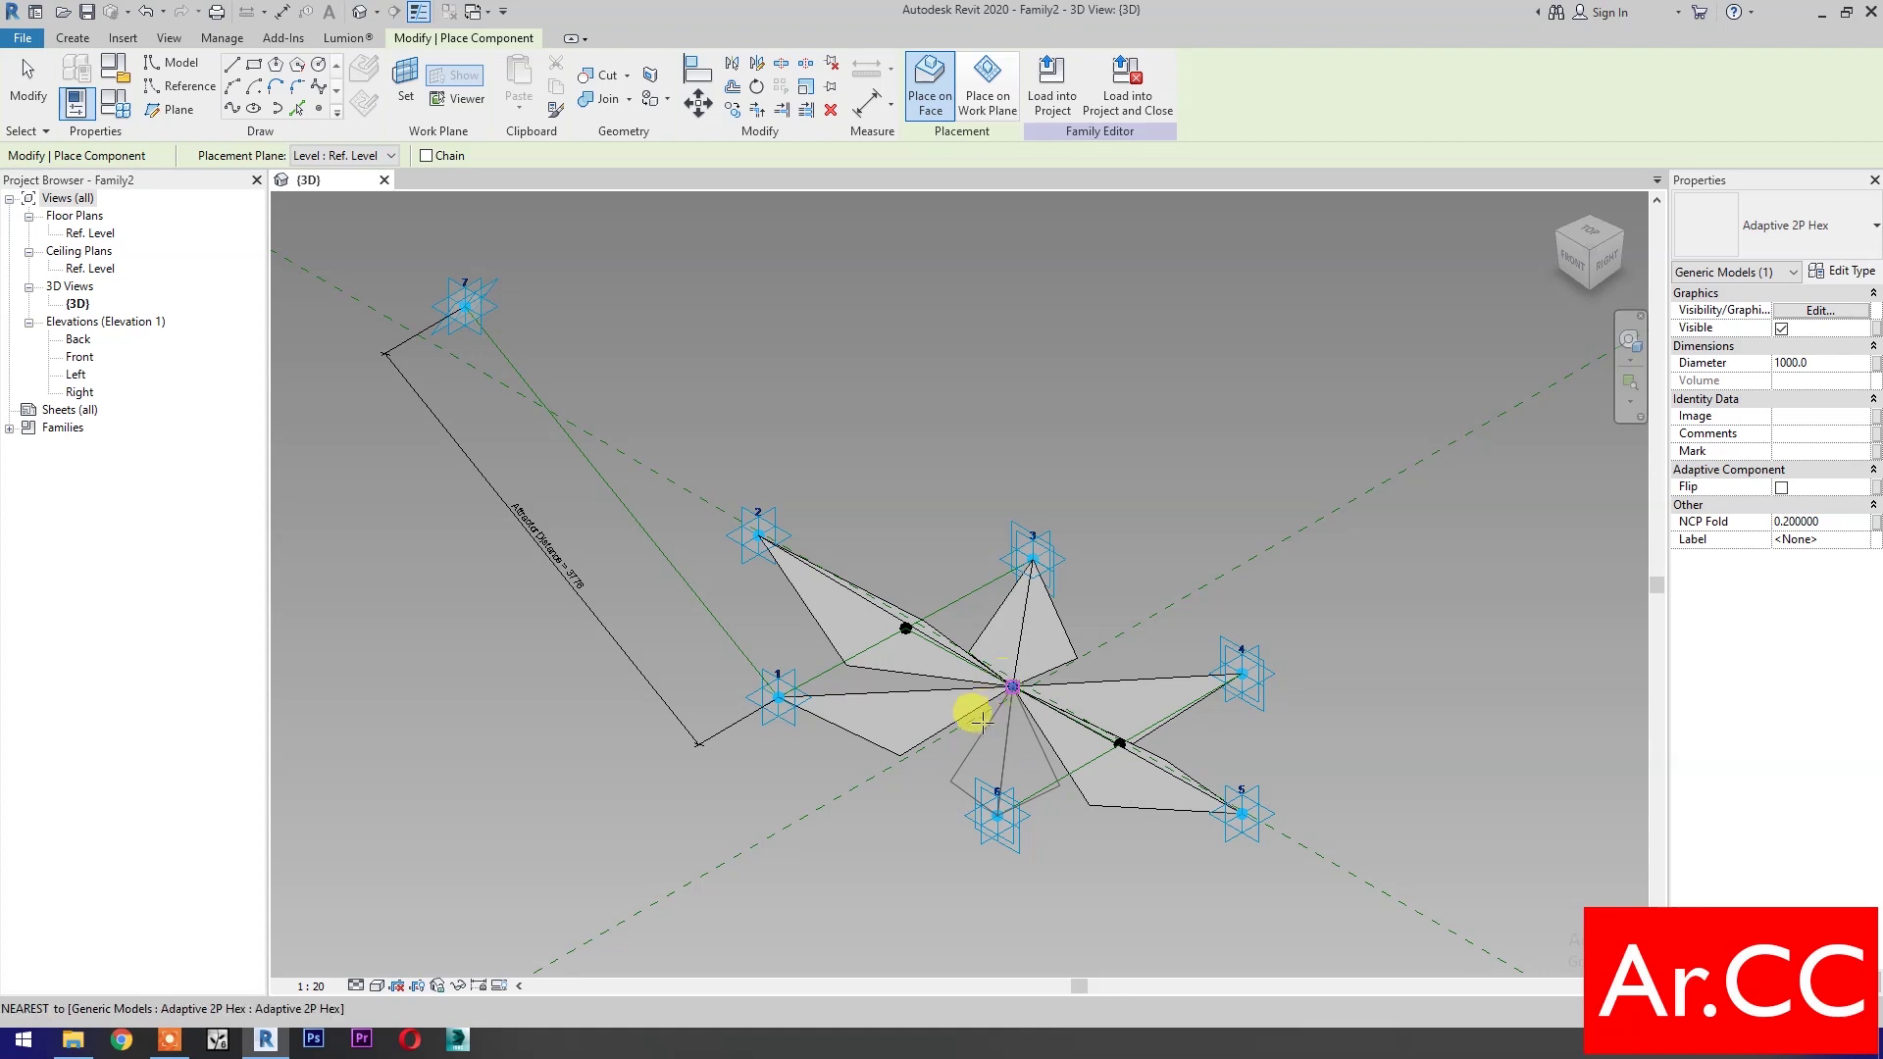
{"action": "key", "text": "Escape"}
{"action": "key", "text": "Escape"}
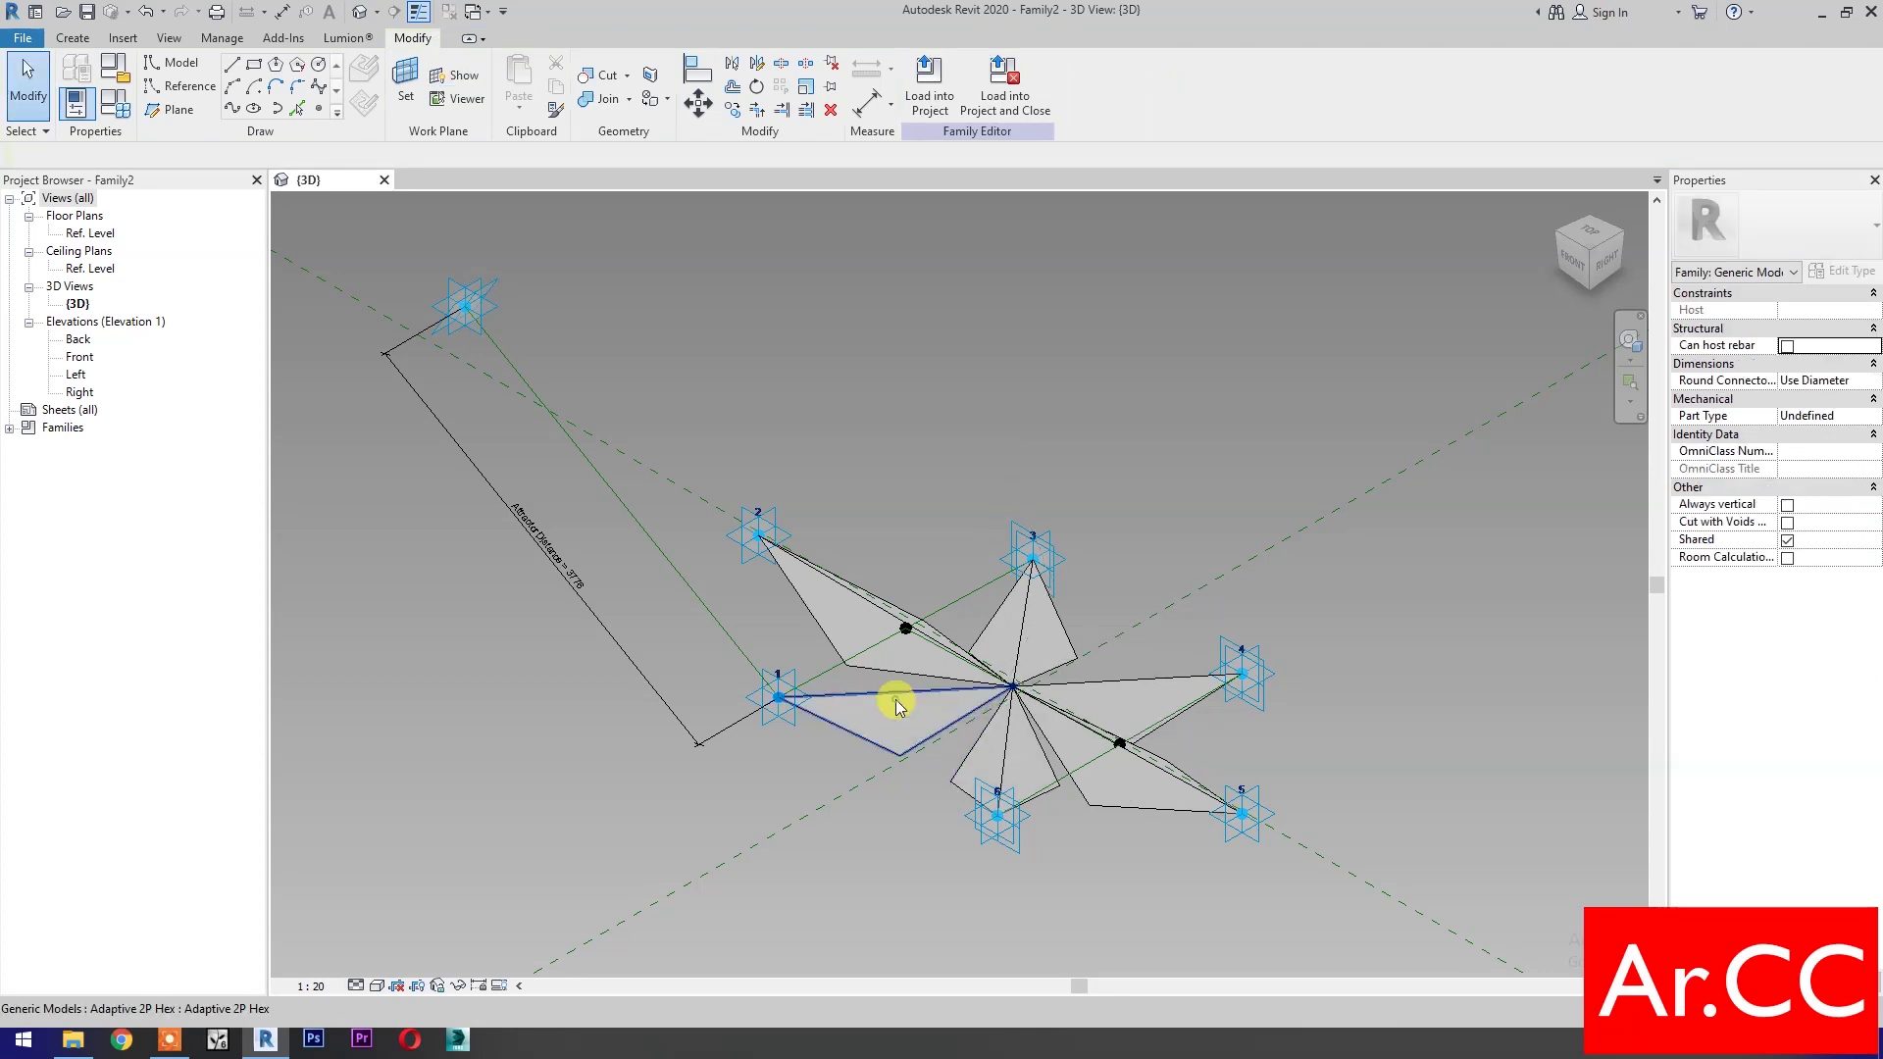
Associate the Diameter of the panel at adaptive point 1 with a new instance family parameter named Diameter
{"action": "left_click", "coordinate": [897, 702]}
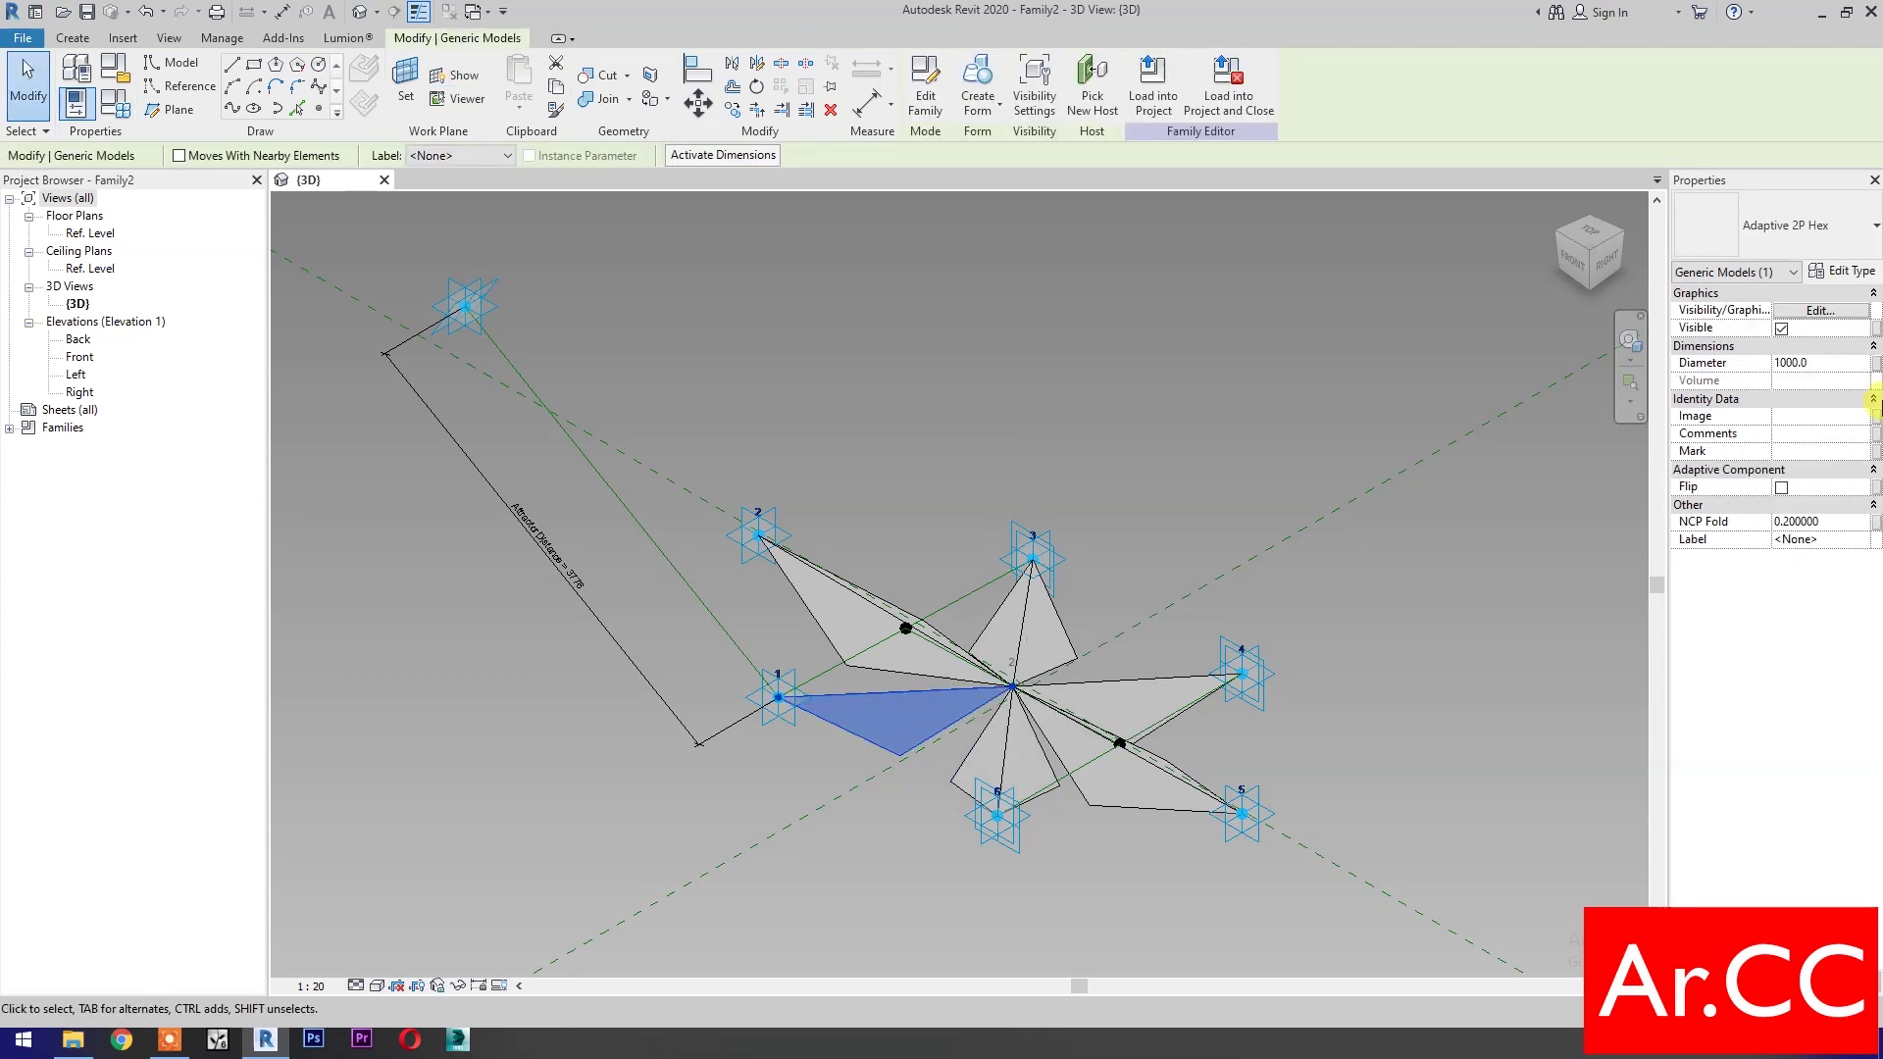
{"action": "left_click", "coordinate": [1875, 363]}
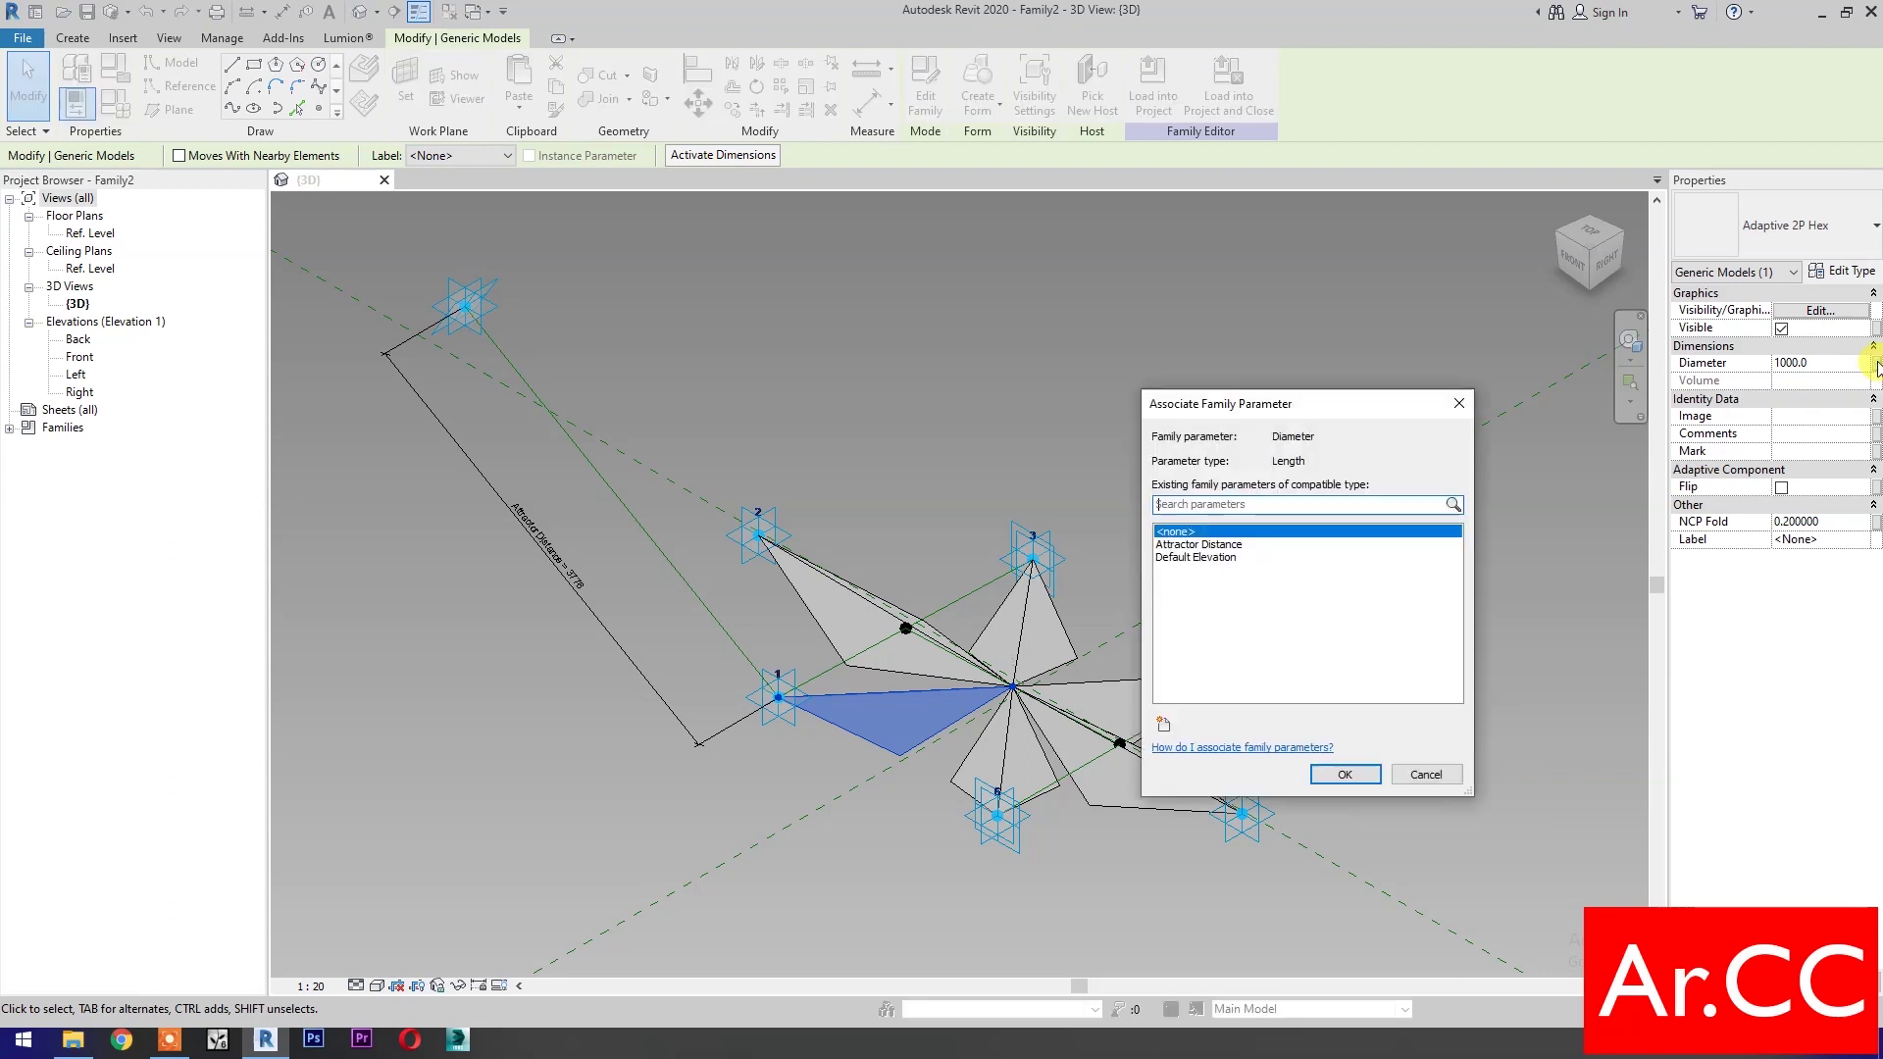
{"action": "left_click", "coordinate": [1164, 727]}
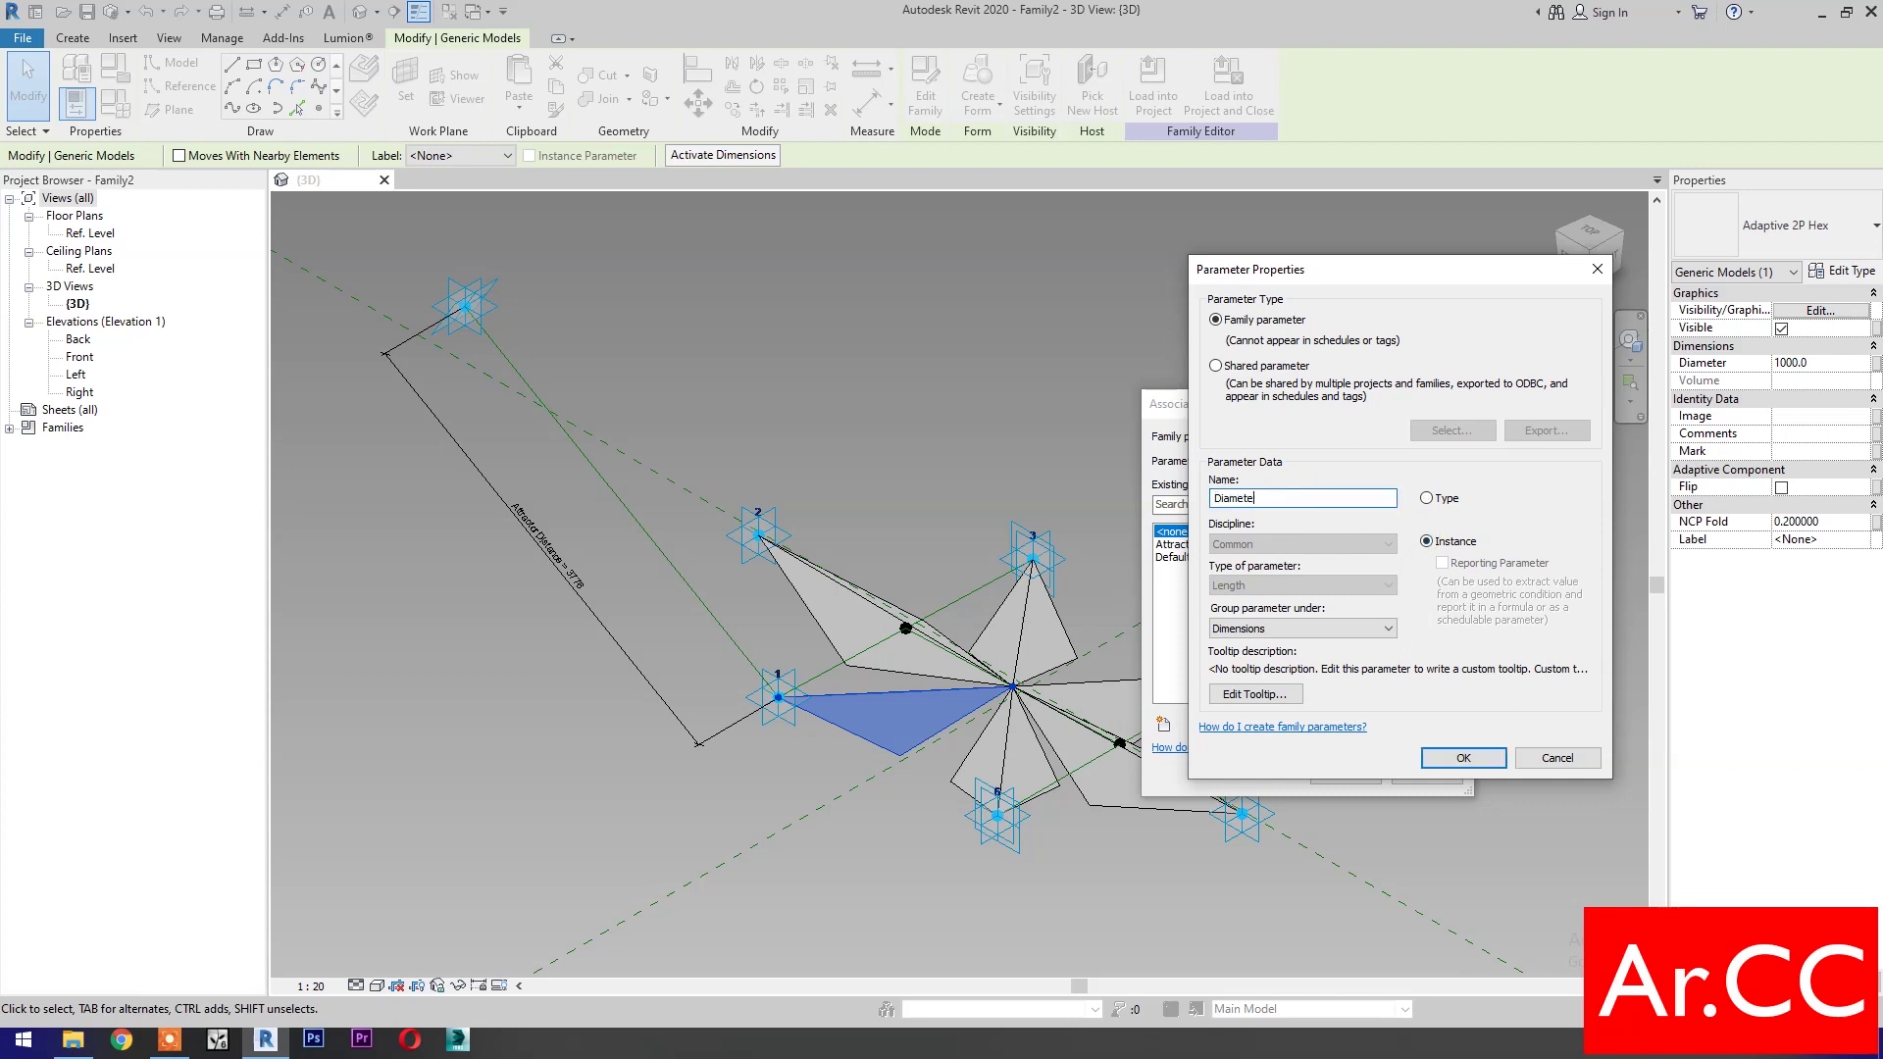
{"action": "left_click", "coordinate": [1450, 760]}
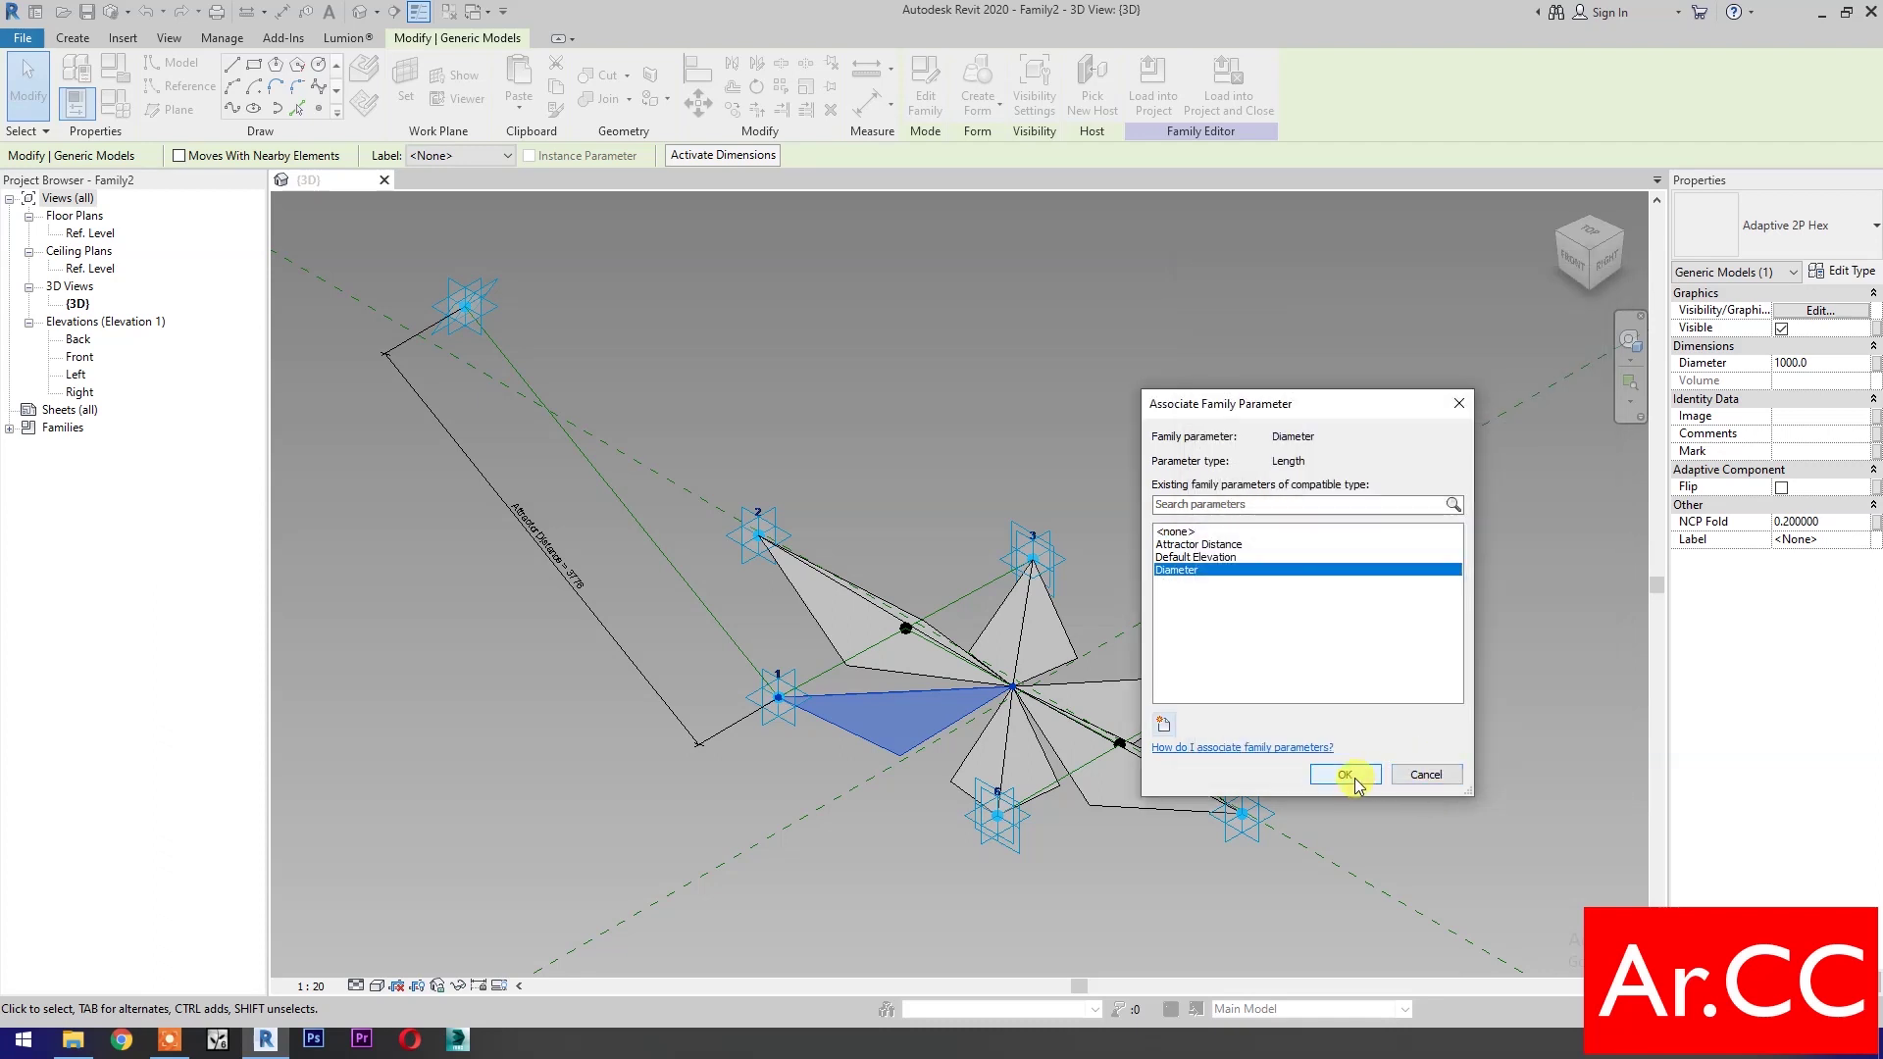
{"action": "left_click", "coordinate": [1346, 775]}
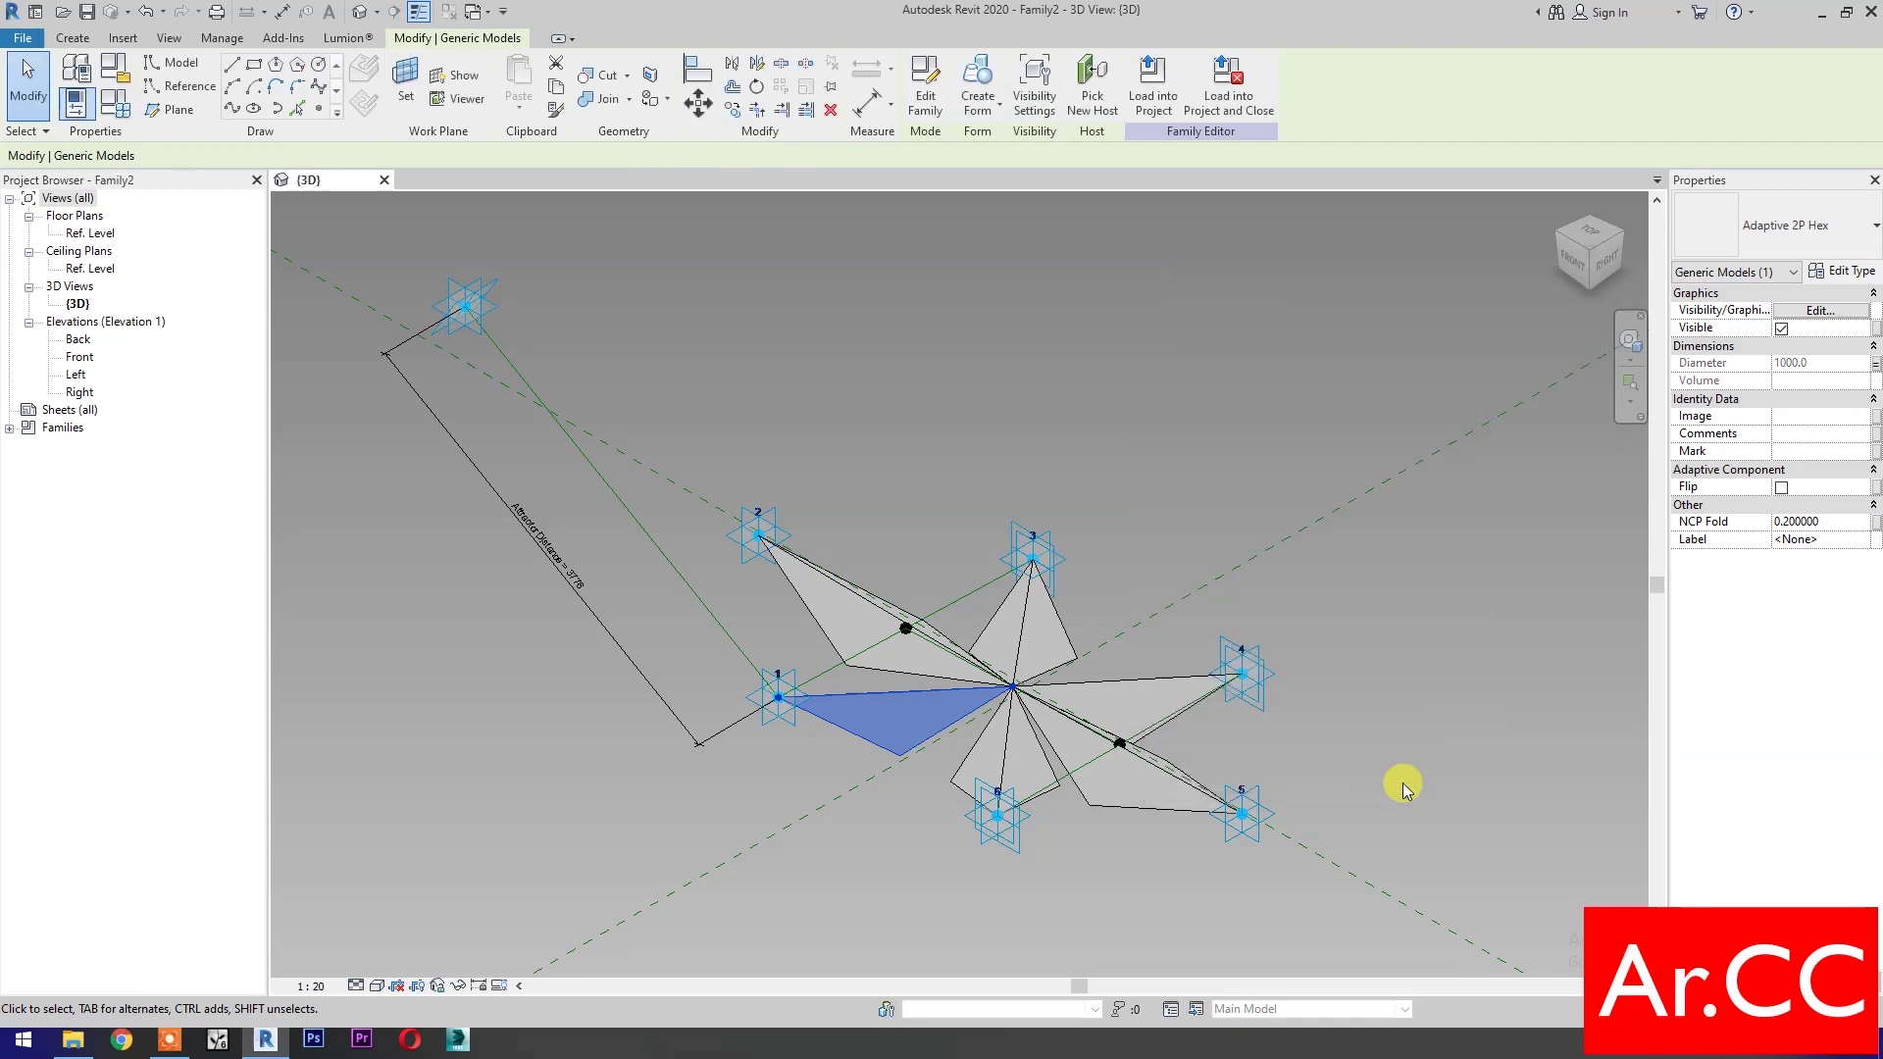
Associate the NCP Fold value of the panel at adaptive point 1 with a new instance family parameter named NCP Fold
{"action": "left_click", "coordinate": [1875, 522]}
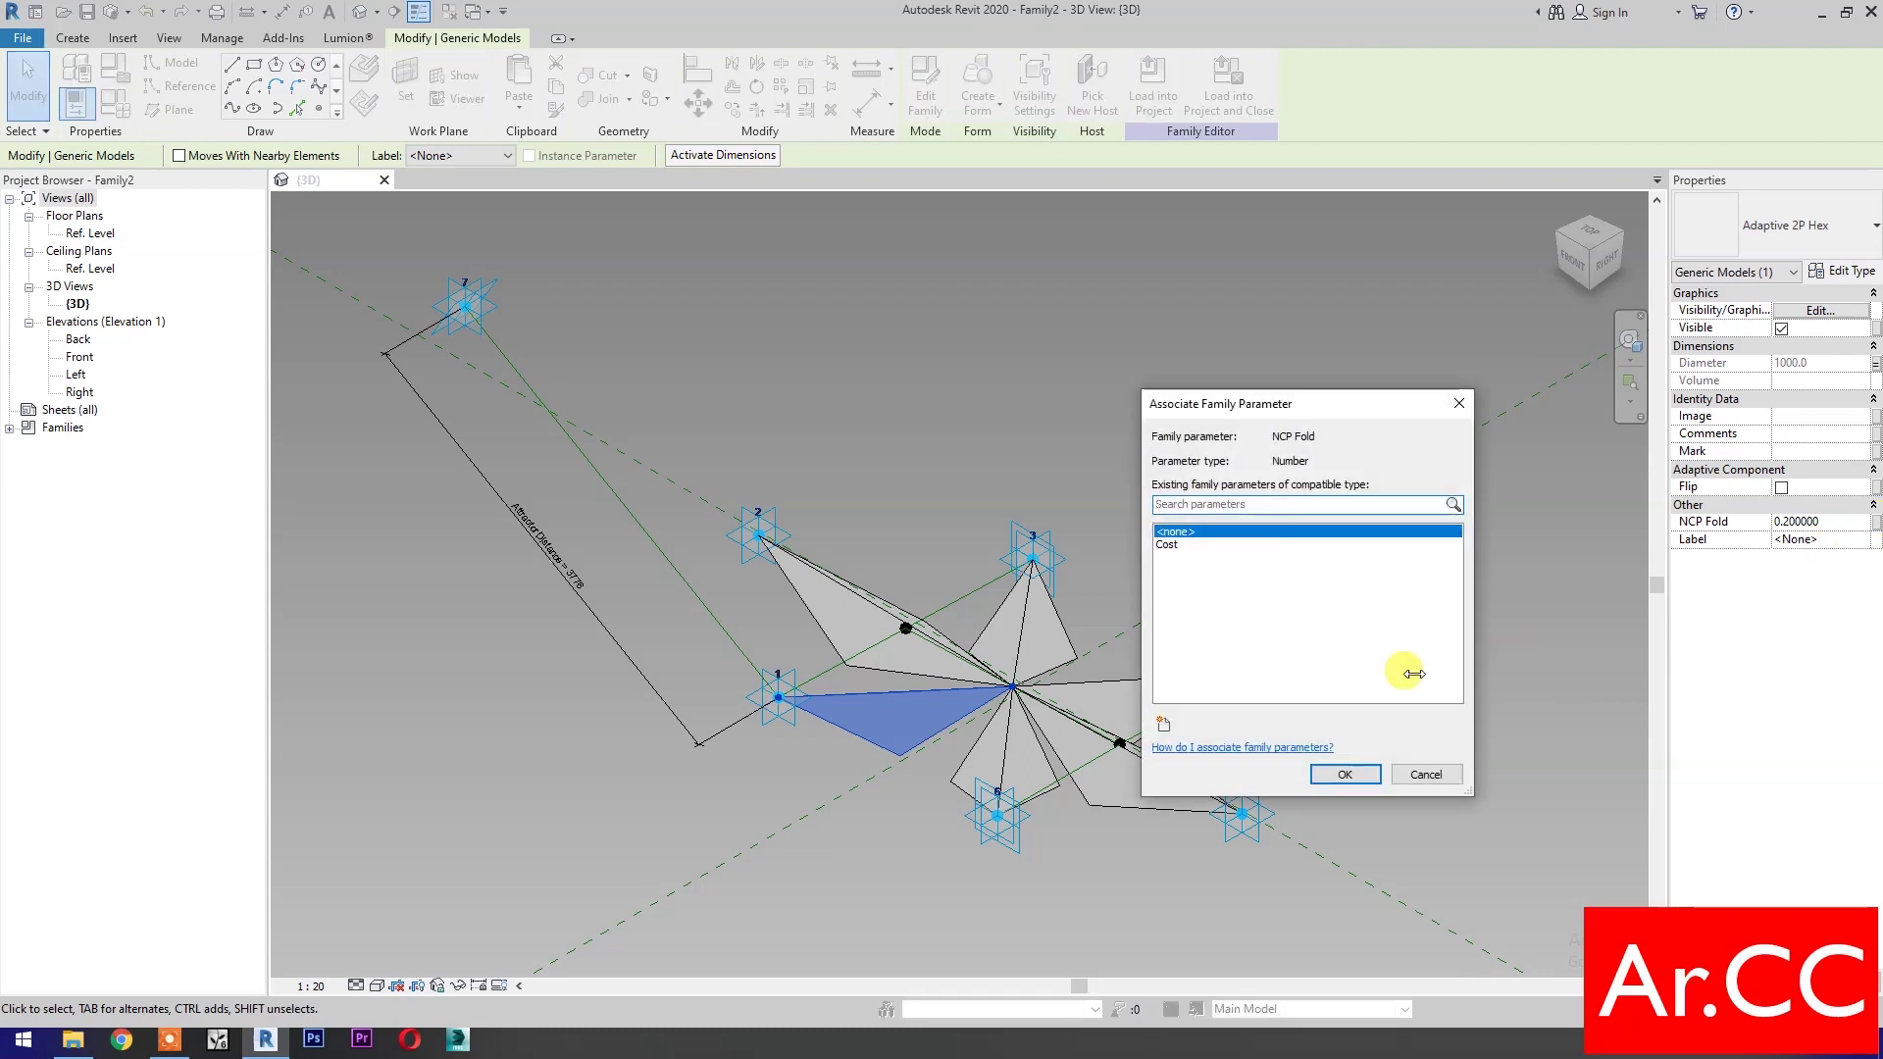
{"action": "left_click", "coordinate": [1164, 726]}
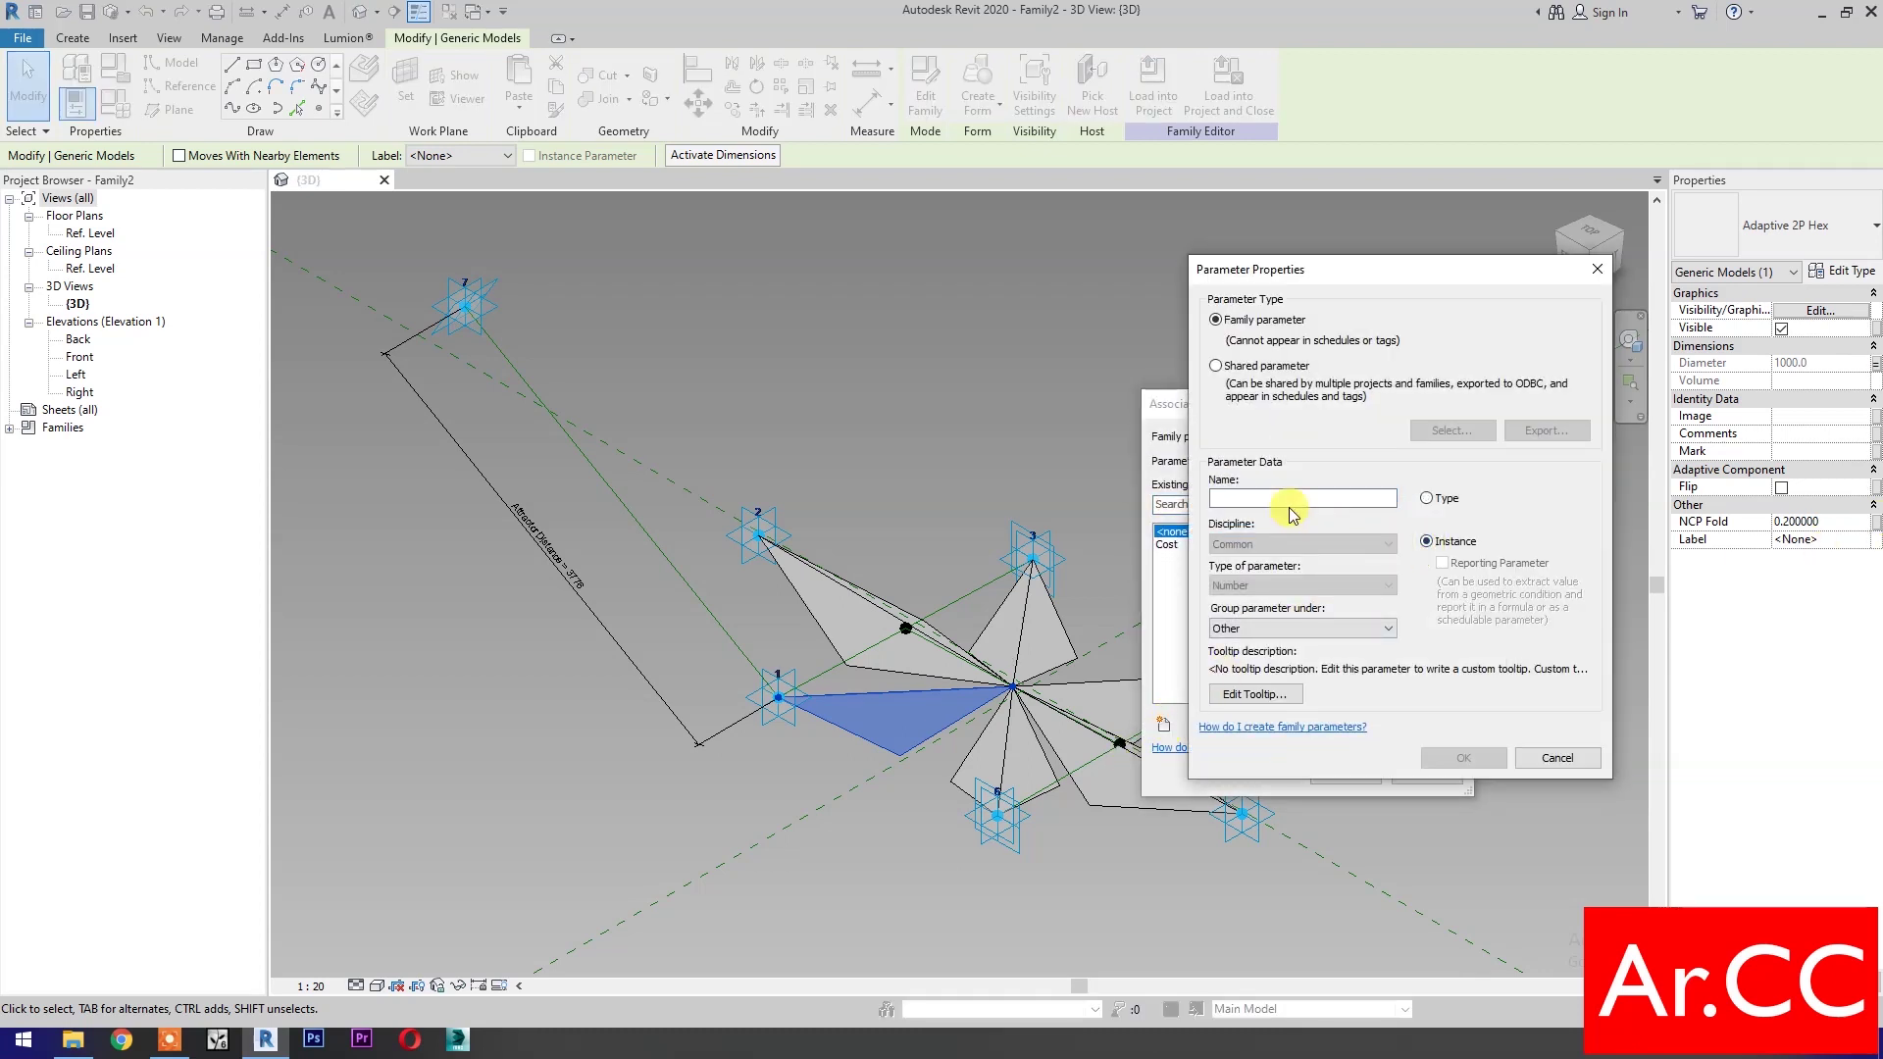
{"action": "type", "text": "NCP Fold"}
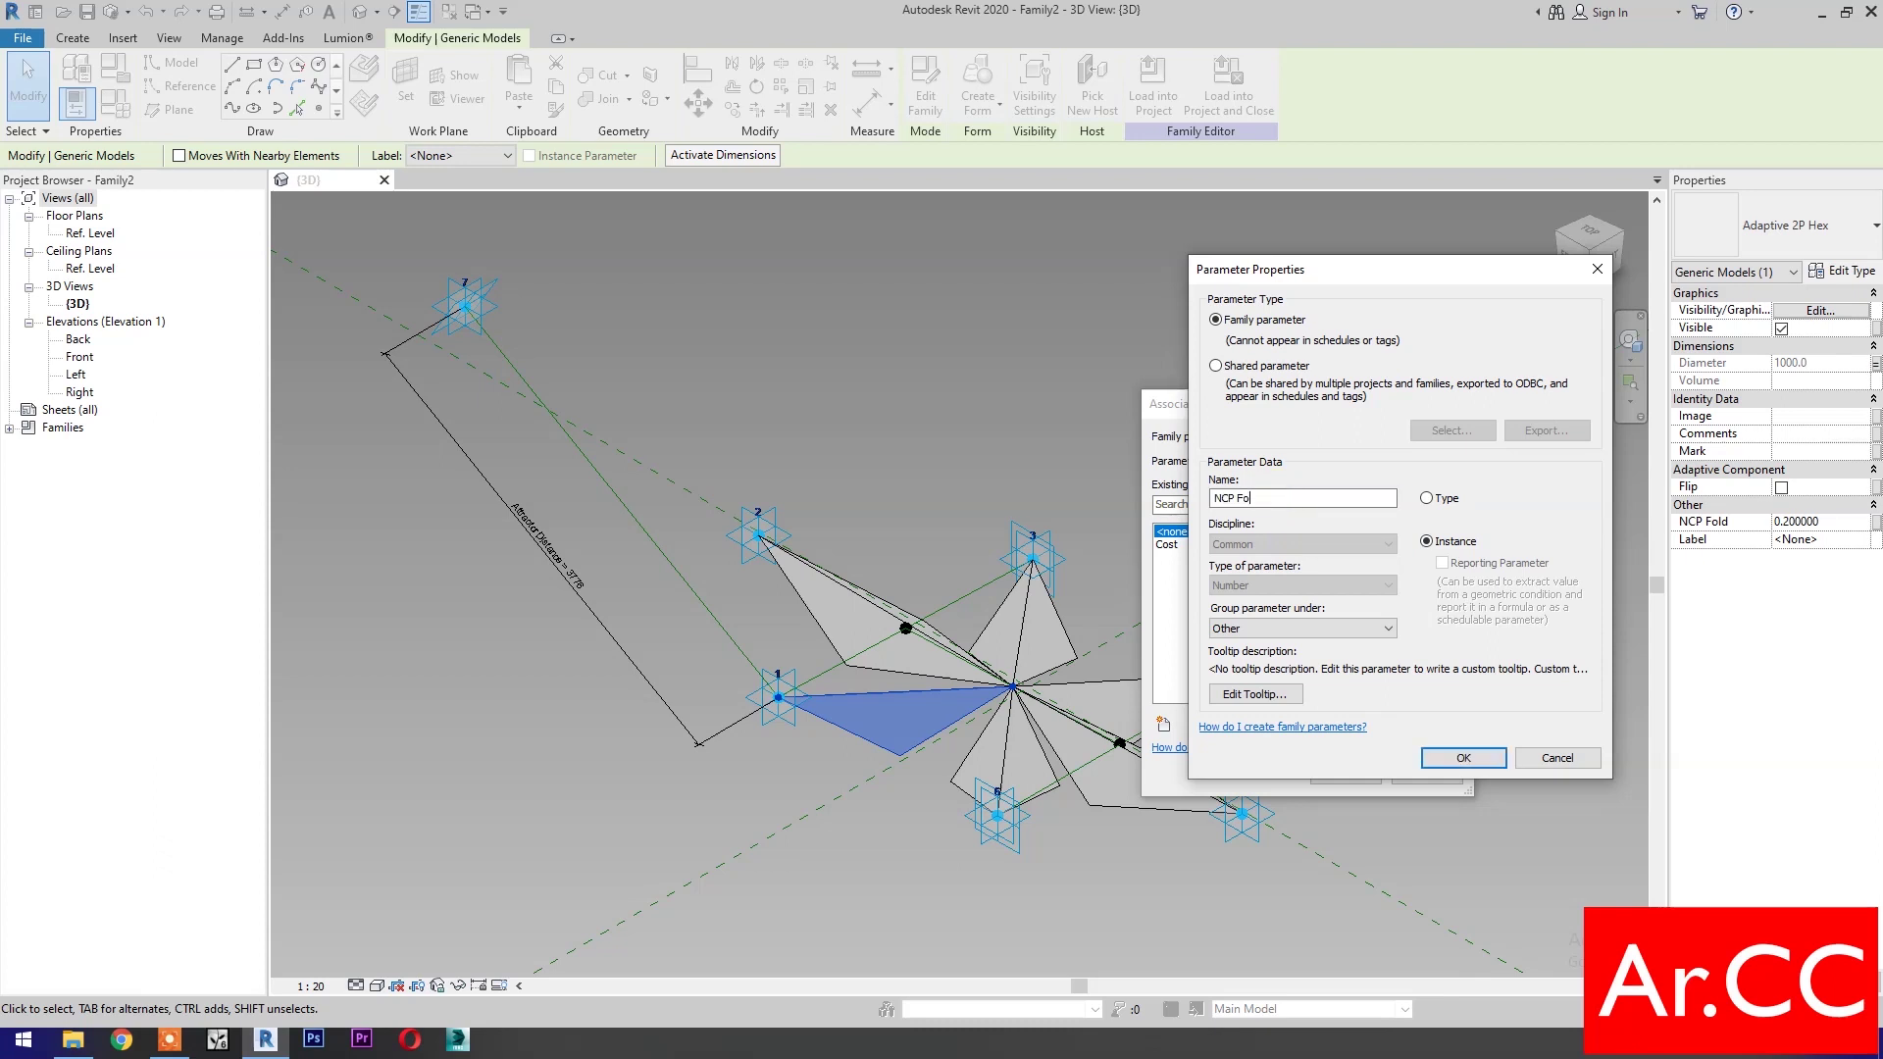
{"action": "left_click", "coordinate": [1434, 760]}
{"action": "left_click", "coordinate": [1341, 775]}
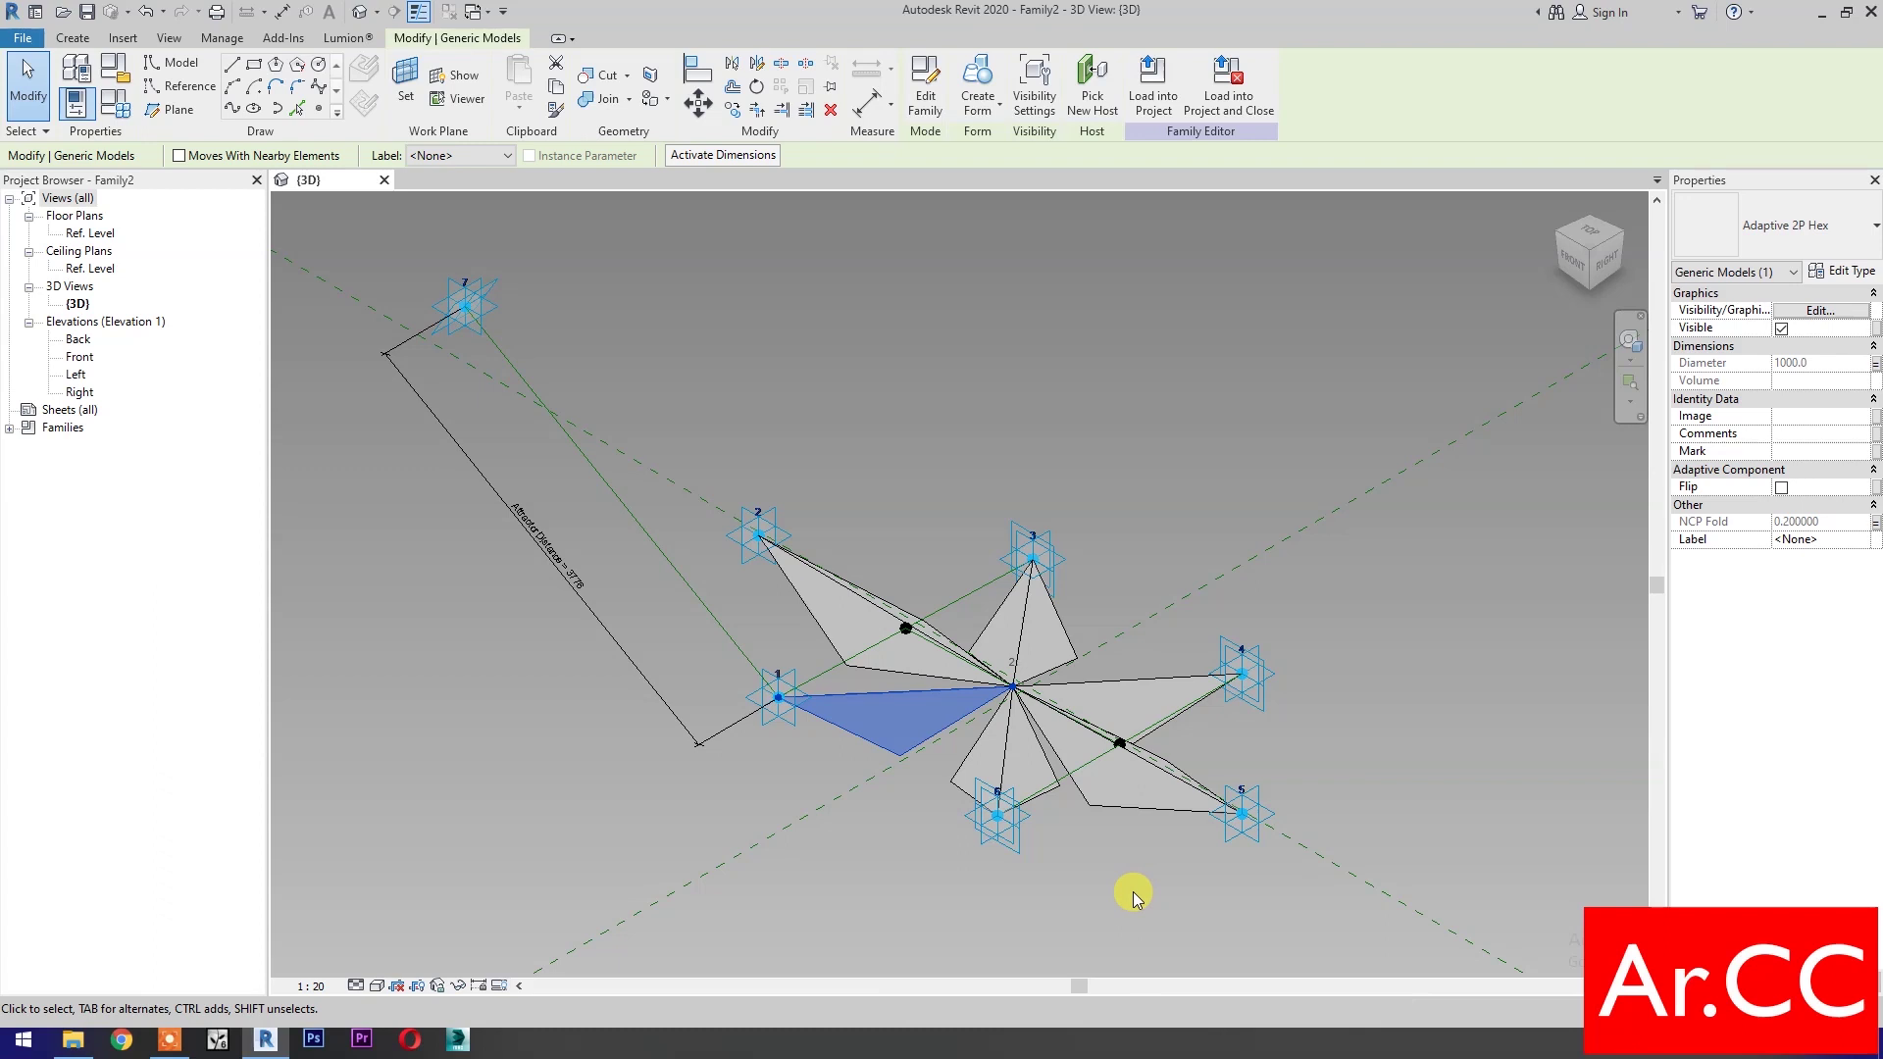
Associate the Diameter and NCP Fold values of the panel at adaptive point 2 with the existing Diameter and NCP Fold family parameters
{"action": "left_click", "coordinate": [863, 595]}
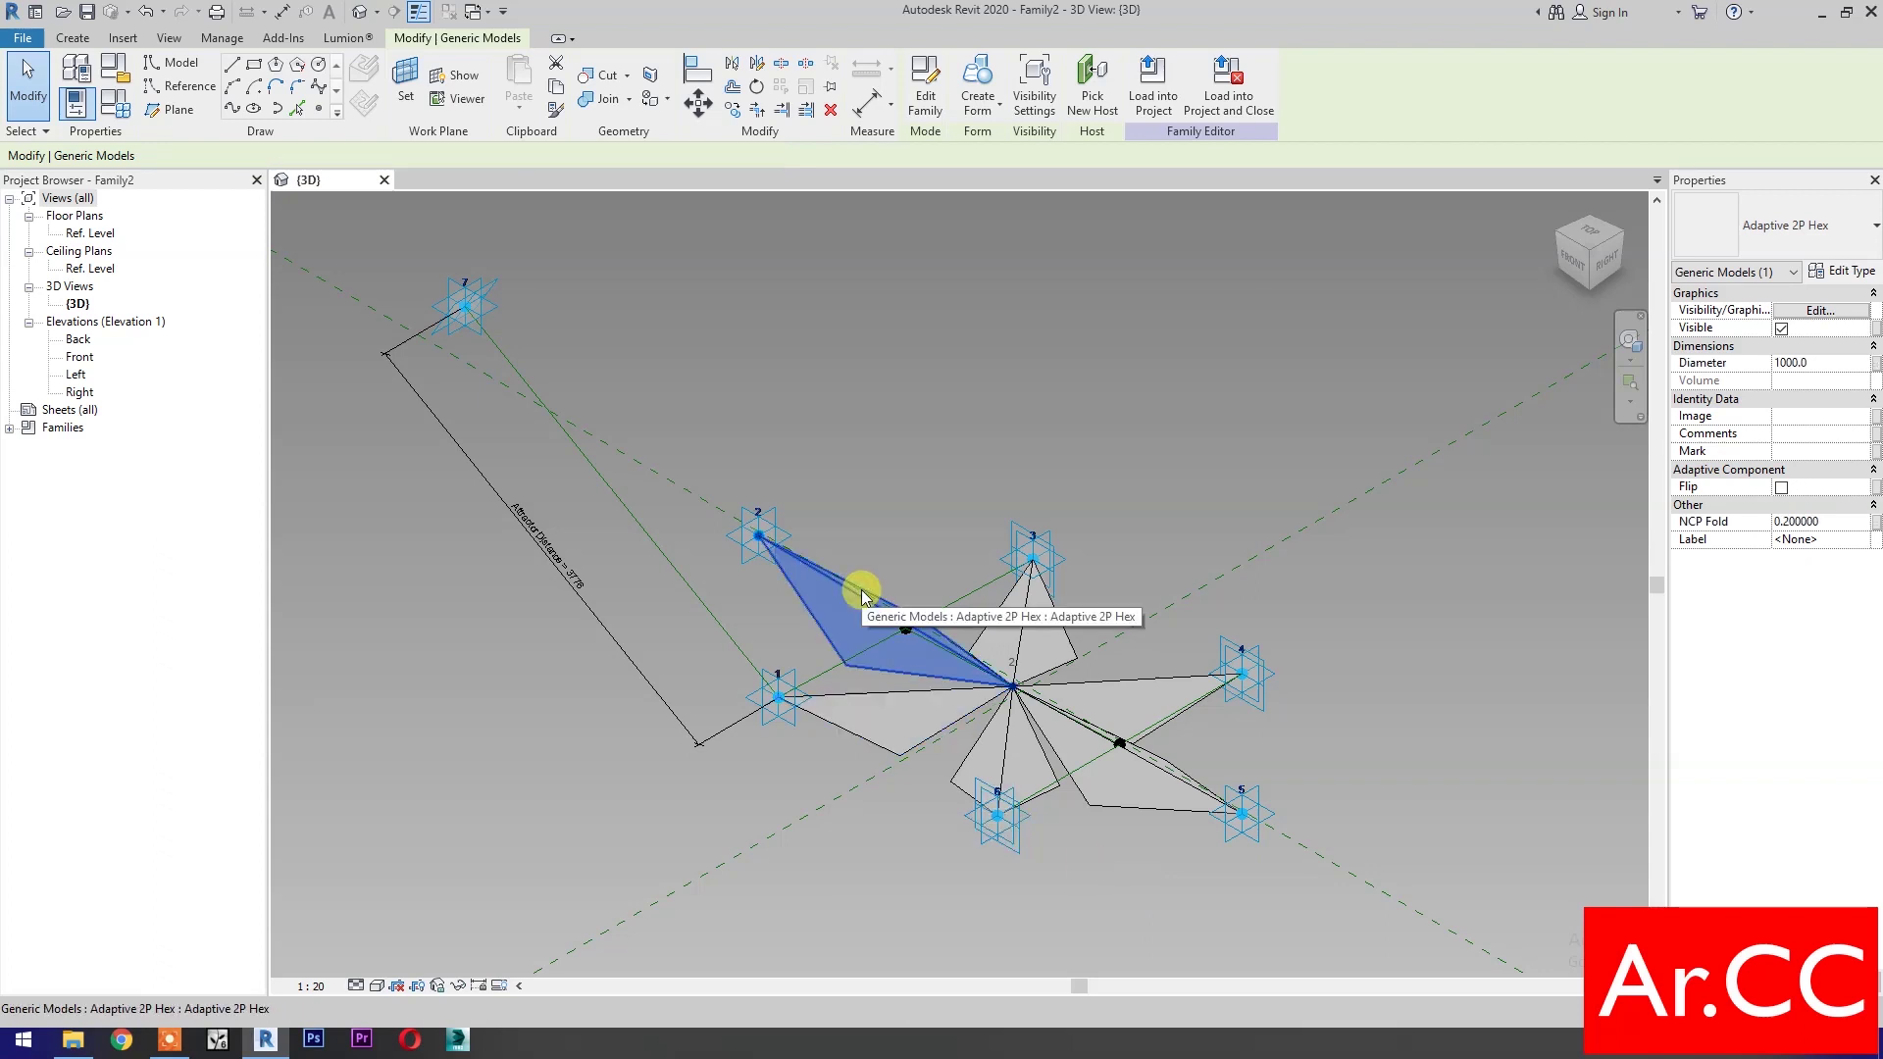
{"action": "left_click", "coordinate": [1877, 363]}
{"action": "left_click", "coordinate": [1192, 567]}
{"action": "left_click", "coordinate": [1337, 769]}
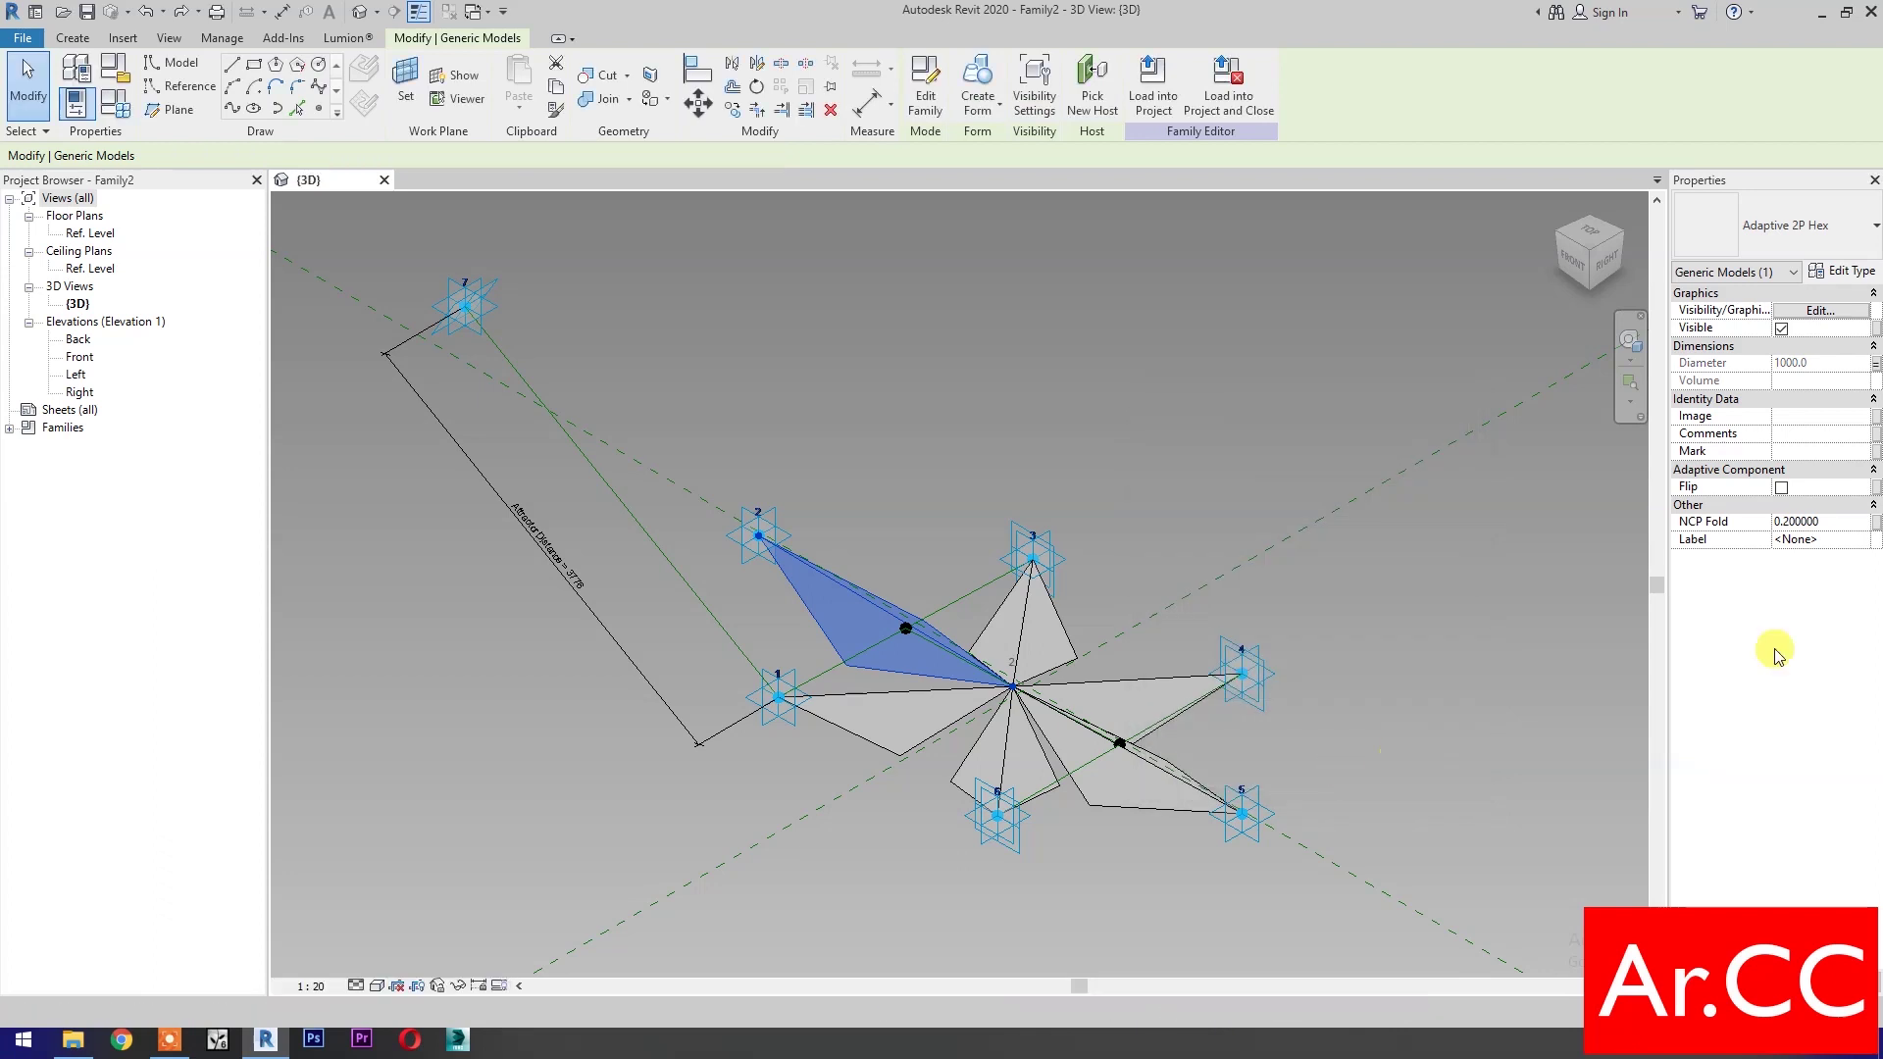
{"action": "left_click", "coordinate": [1877, 522]}
{"action": "left_click", "coordinate": [1190, 546]}
{"action": "left_click", "coordinate": [1328, 769]}
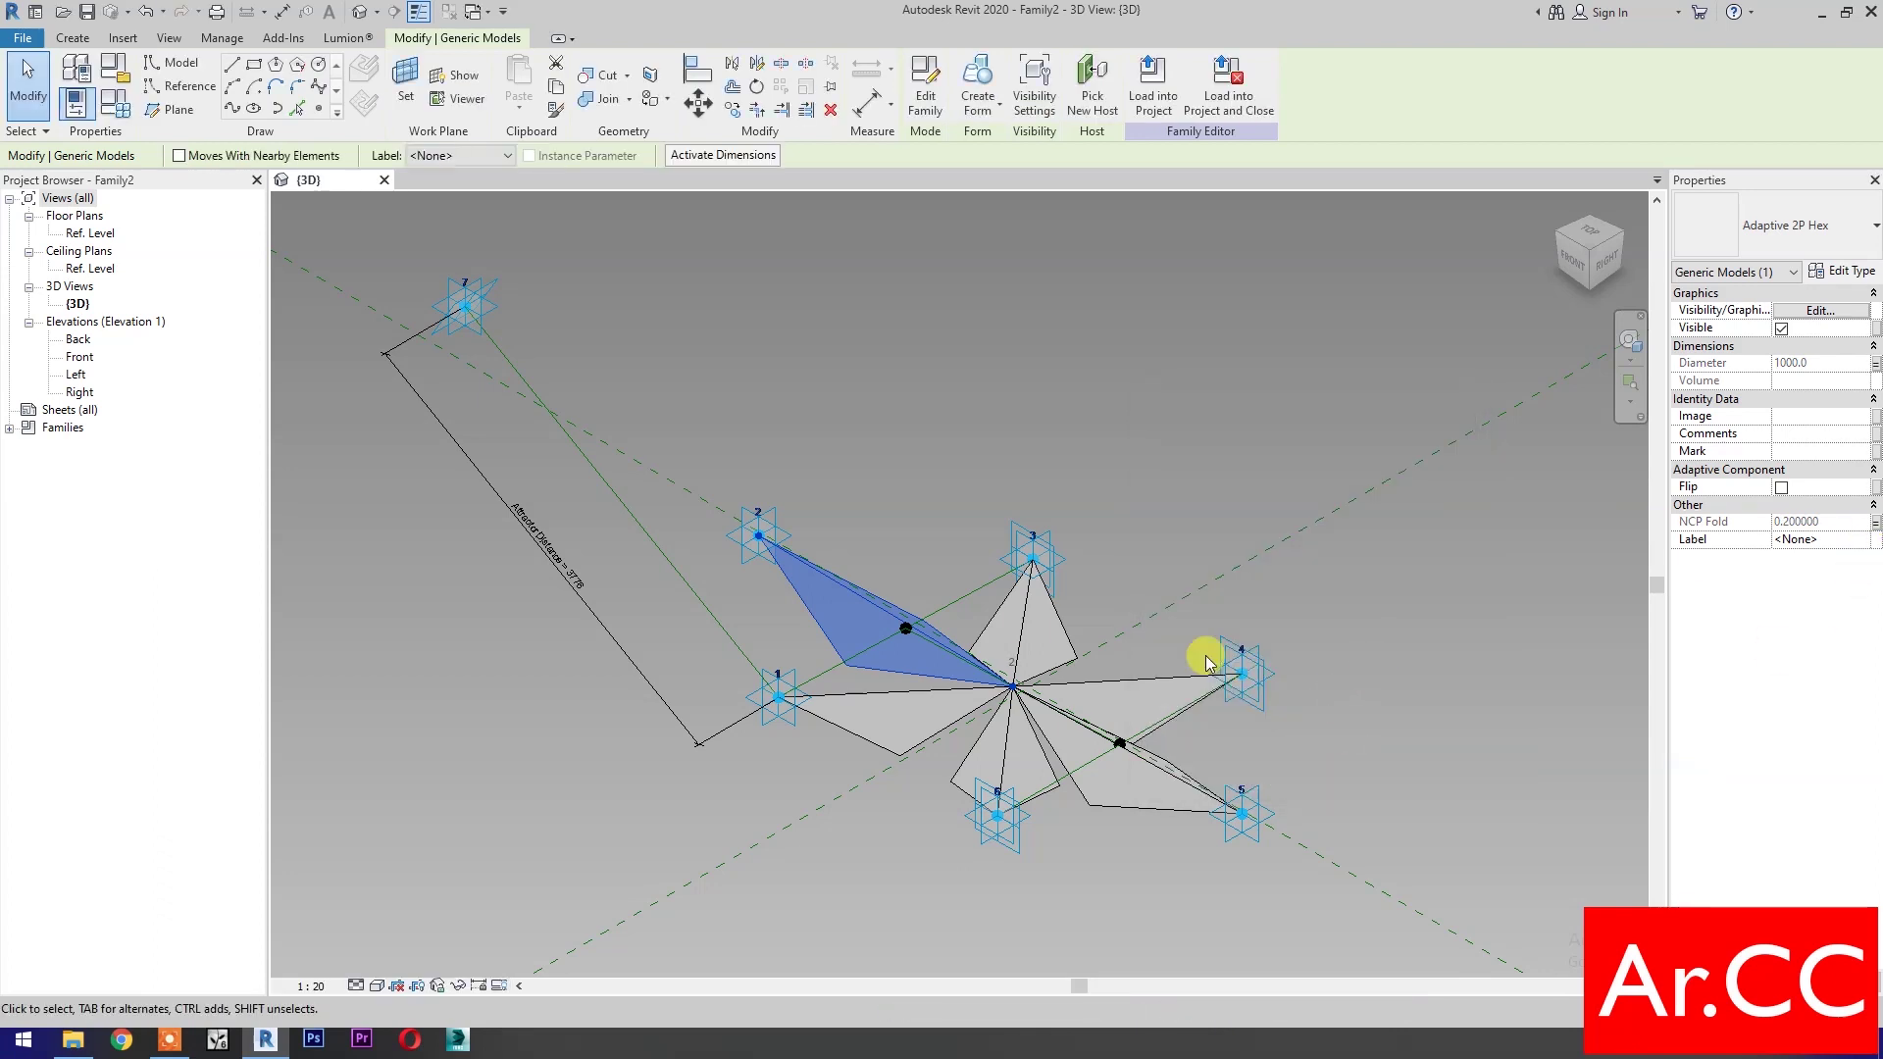
Associate the Diameter and NCP Fold values of the panel at adaptive point 3 with the existing Diameter and NCP Fold family parameters
{"action": "left_click", "coordinate": [1029, 628]}
{"action": "left_click", "coordinate": [1877, 363]}
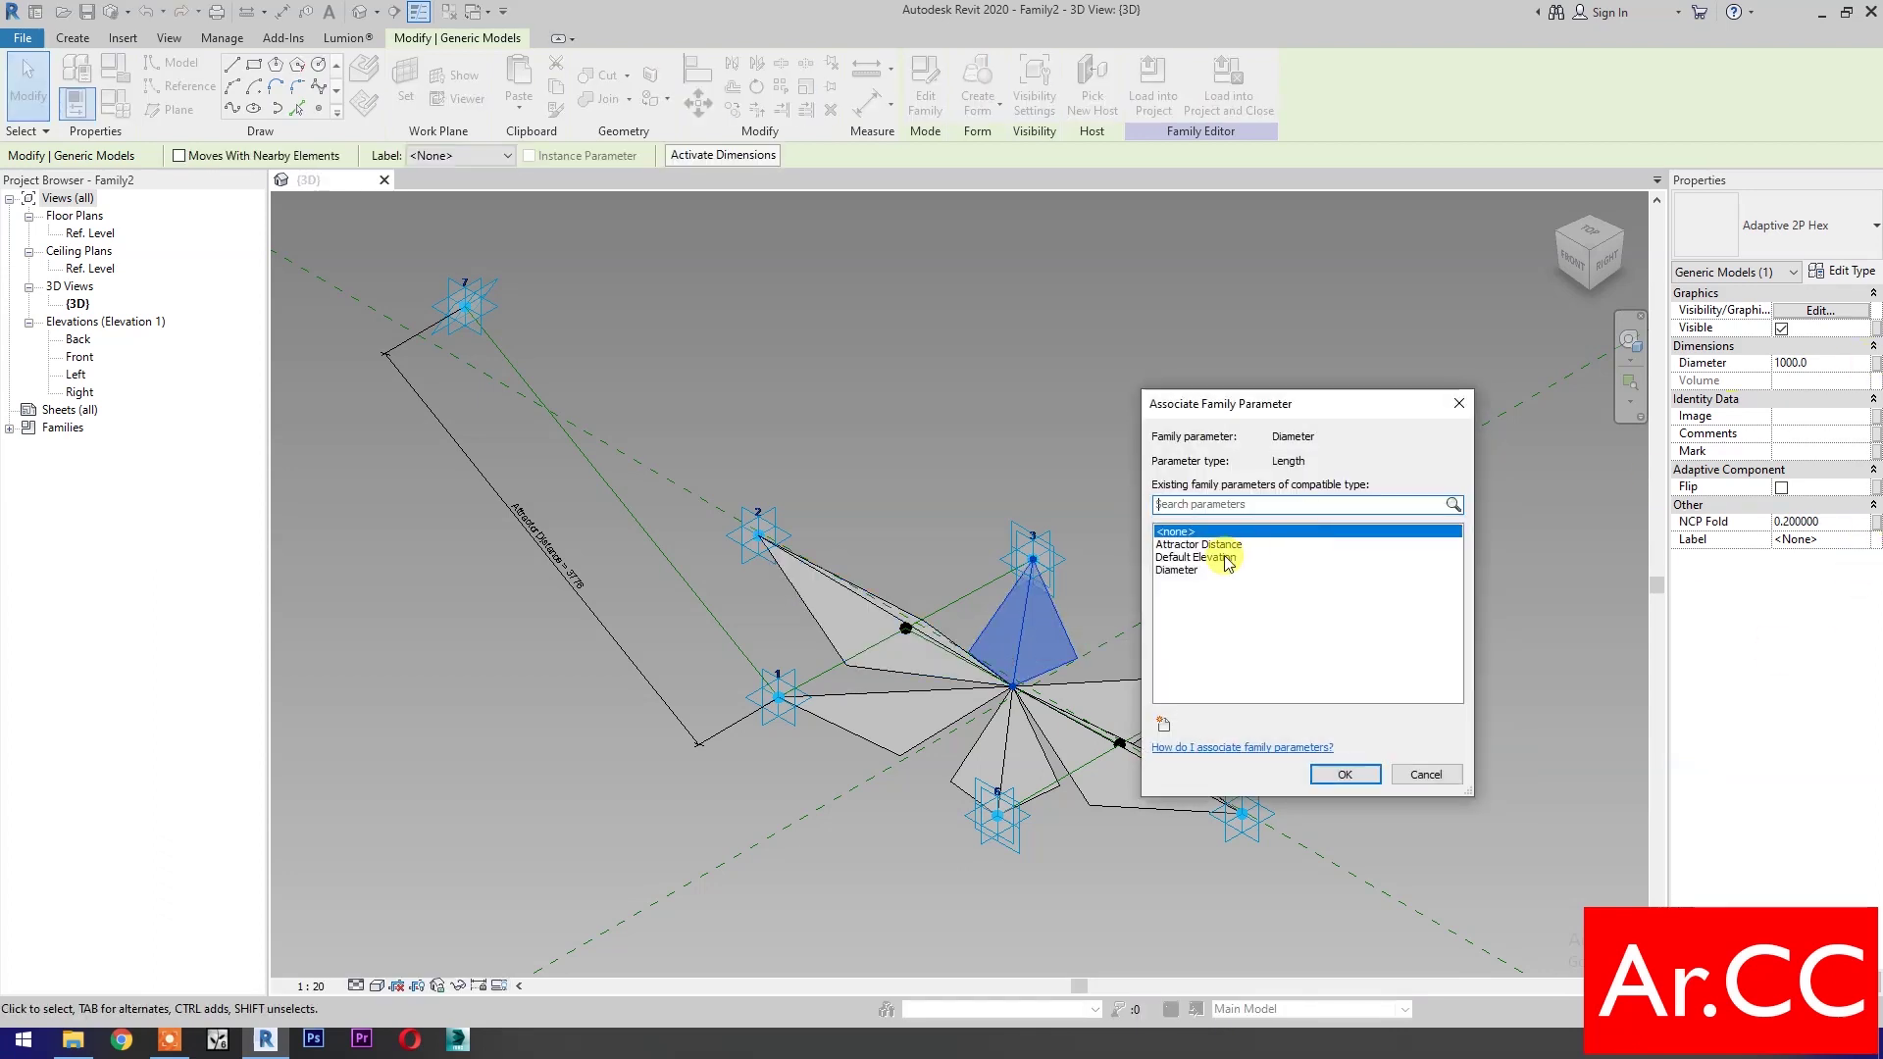
{"action": "left_click", "coordinate": [1177, 569]}
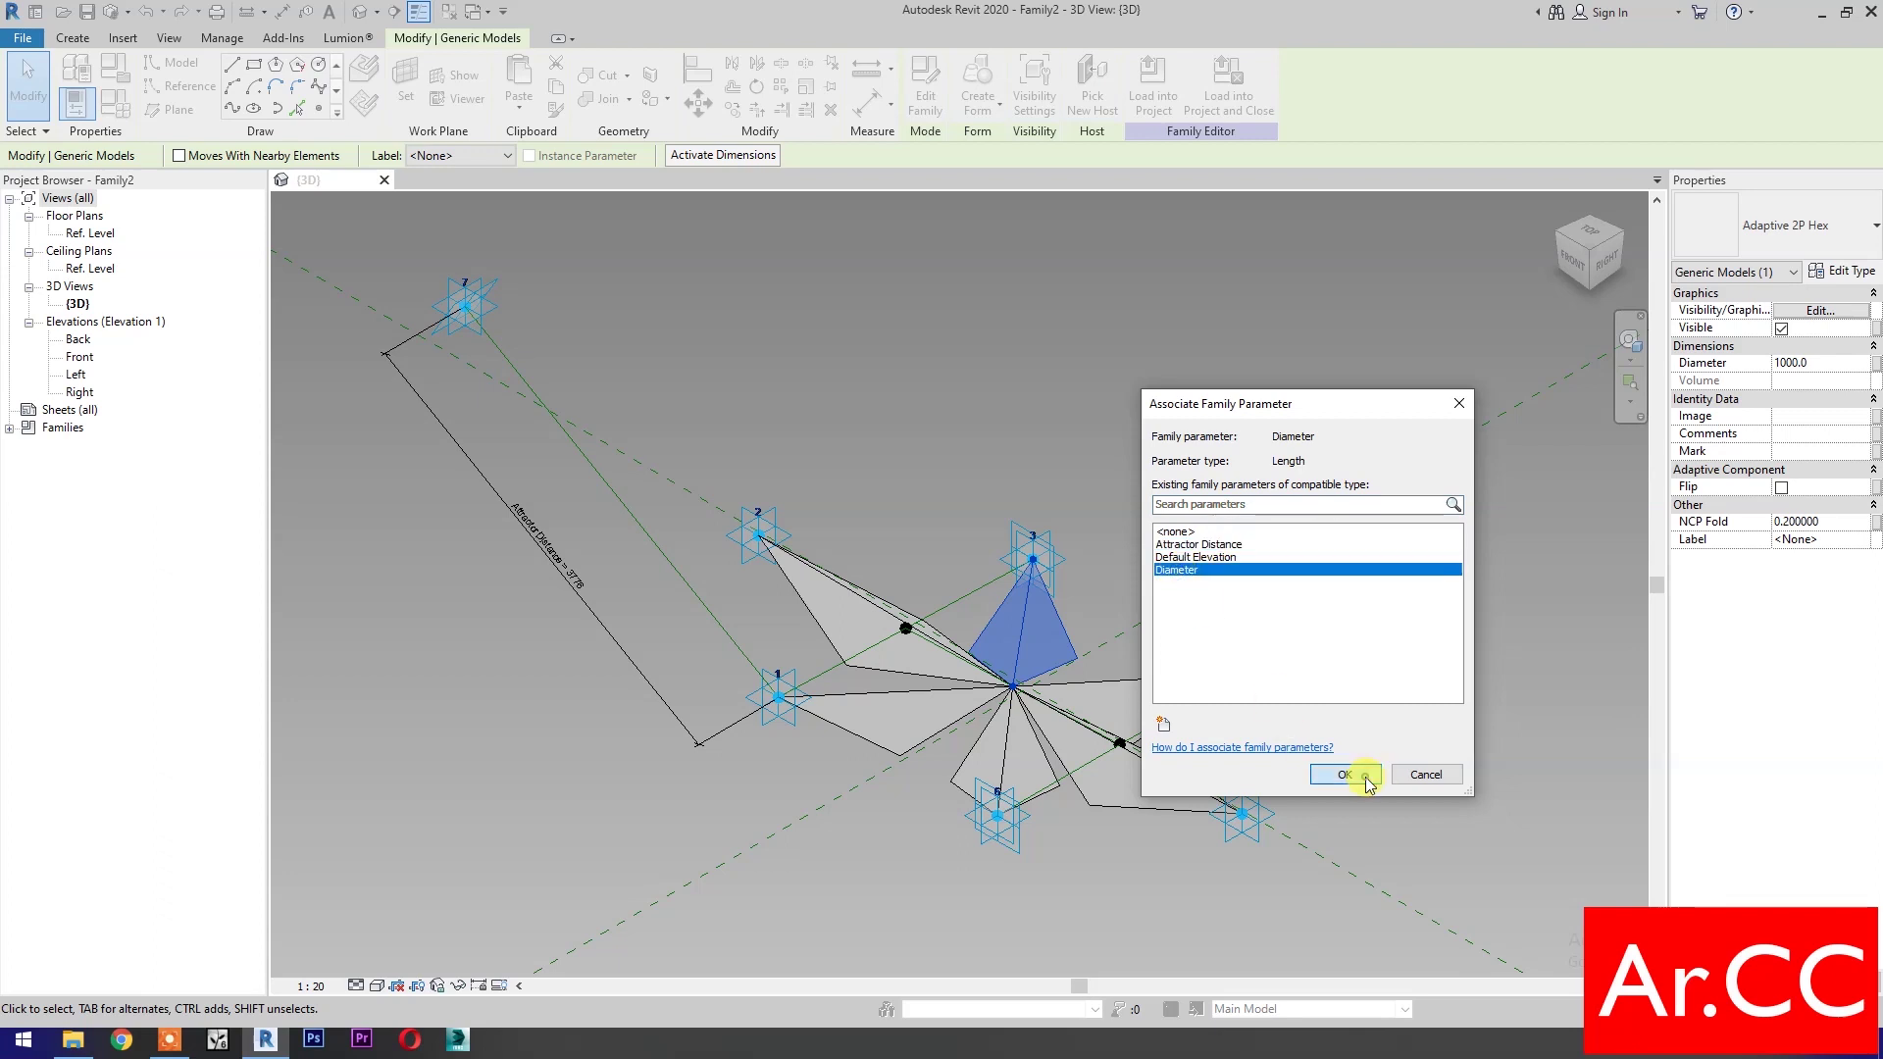
{"action": "left_click", "coordinate": [1370, 782]}
{"action": "left_click", "coordinate": [1877, 522]}
{"action": "left_click", "coordinate": [1353, 557]}
{"action": "left_click", "coordinate": [1345, 774]}
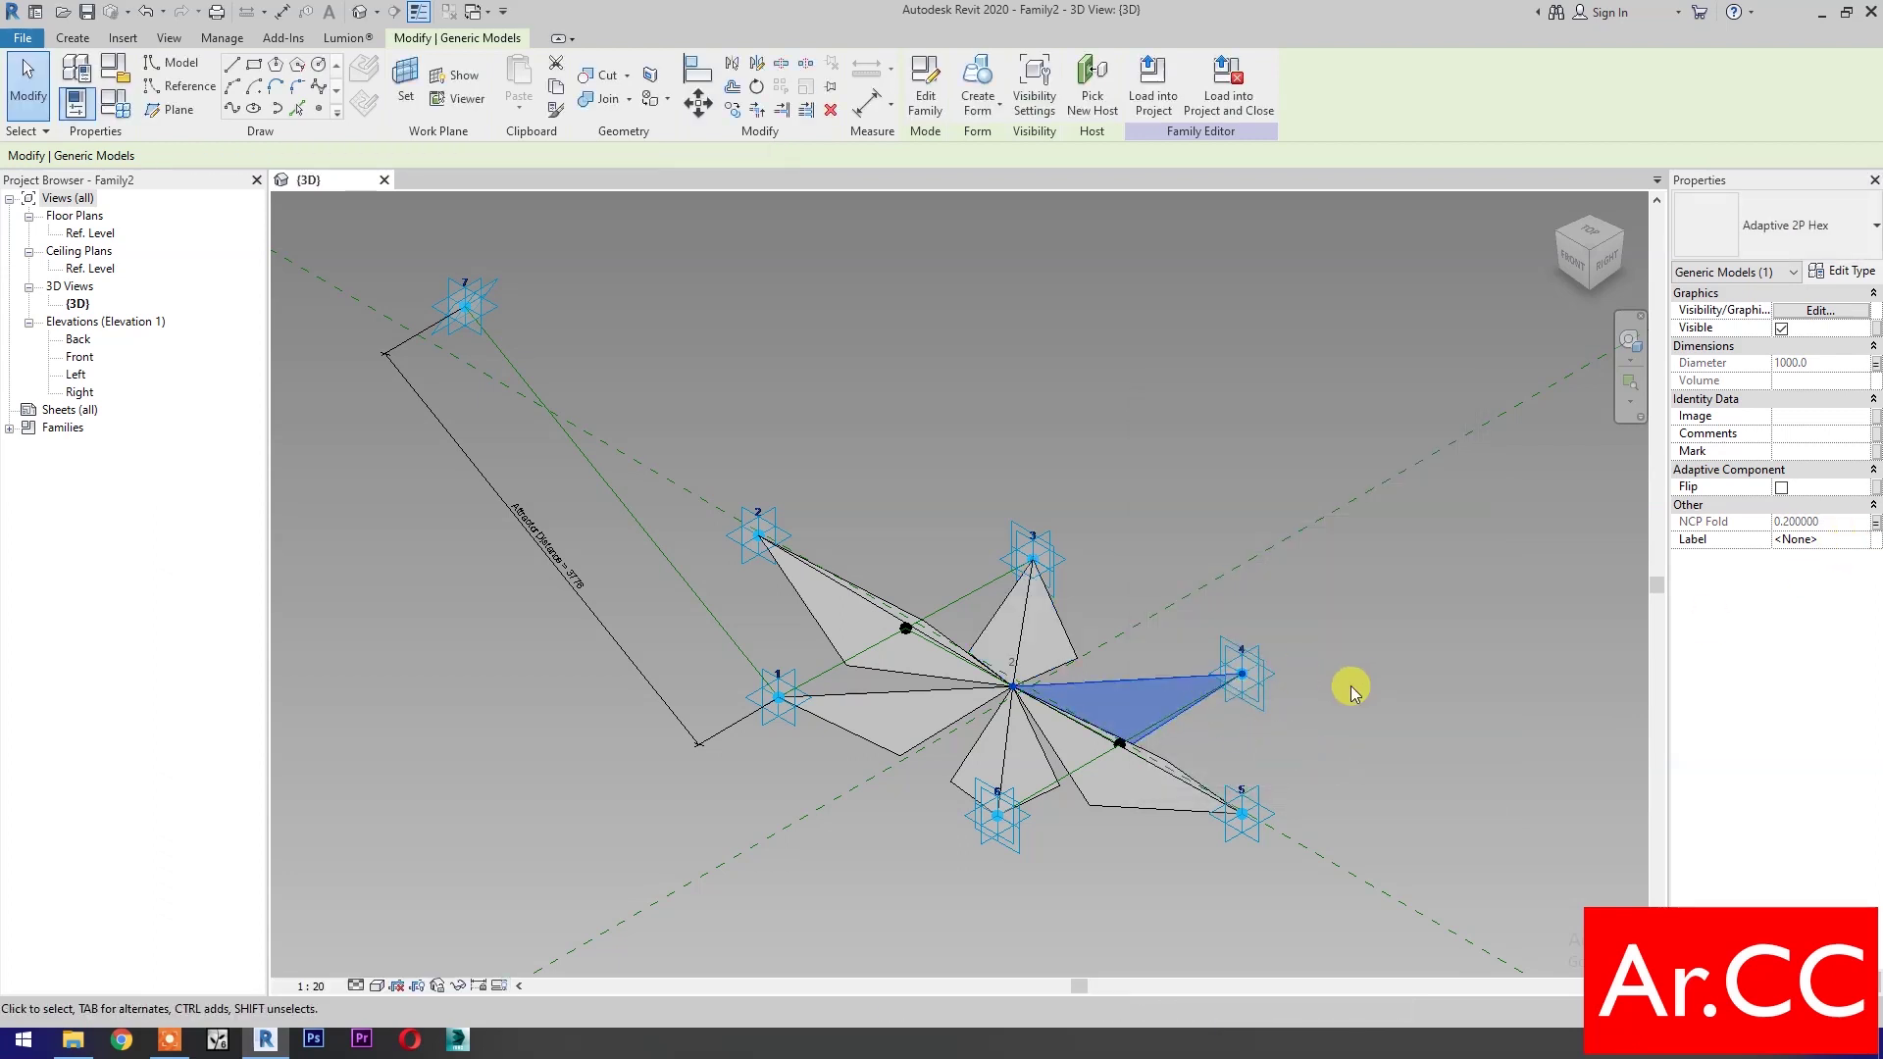
Associate the Diameter and NCP Fold values of the panel at adaptive point 4 with the existing Diameter and NCP Fold family parameters
{"action": "left_click", "coordinate": [1876, 365]}
{"action": "left_click", "coordinate": [1216, 560]}
{"action": "left_click", "coordinate": [1344, 774]}
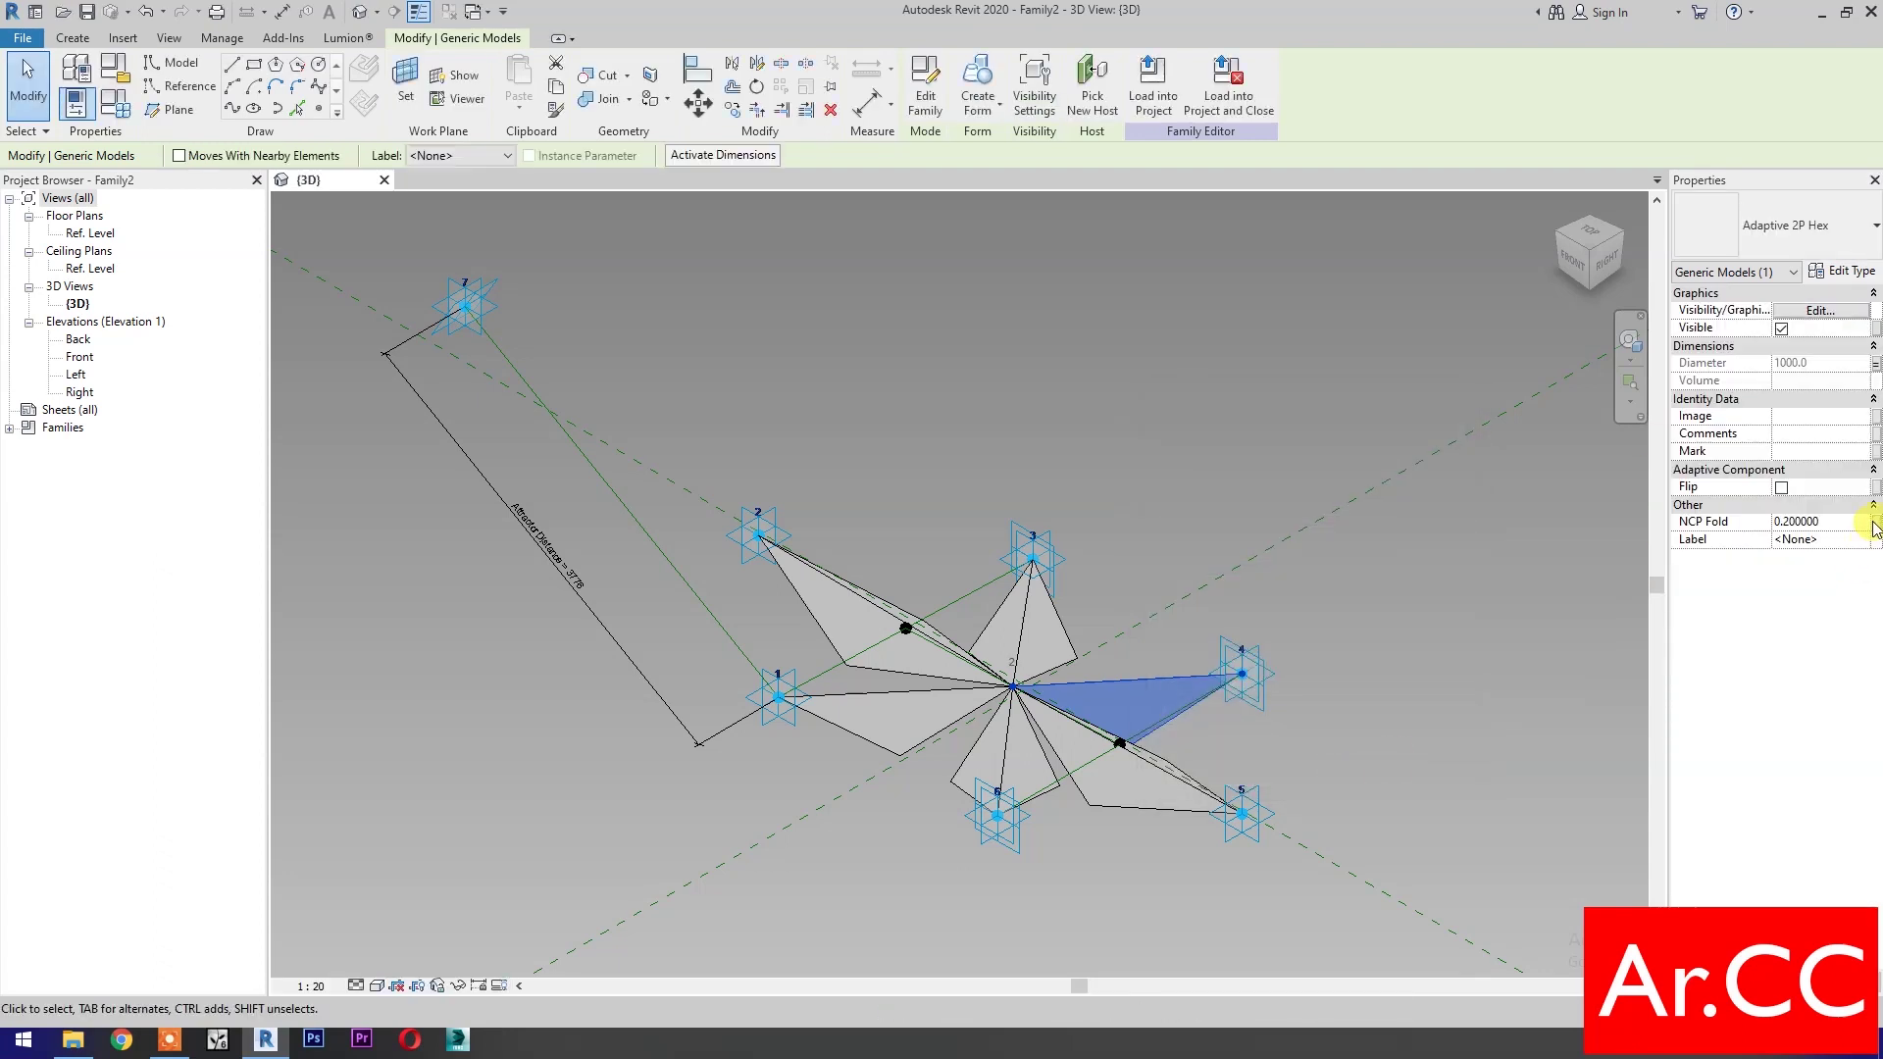
{"action": "left_click", "coordinate": [1876, 522]}
{"action": "left_click", "coordinate": [1343, 775]}
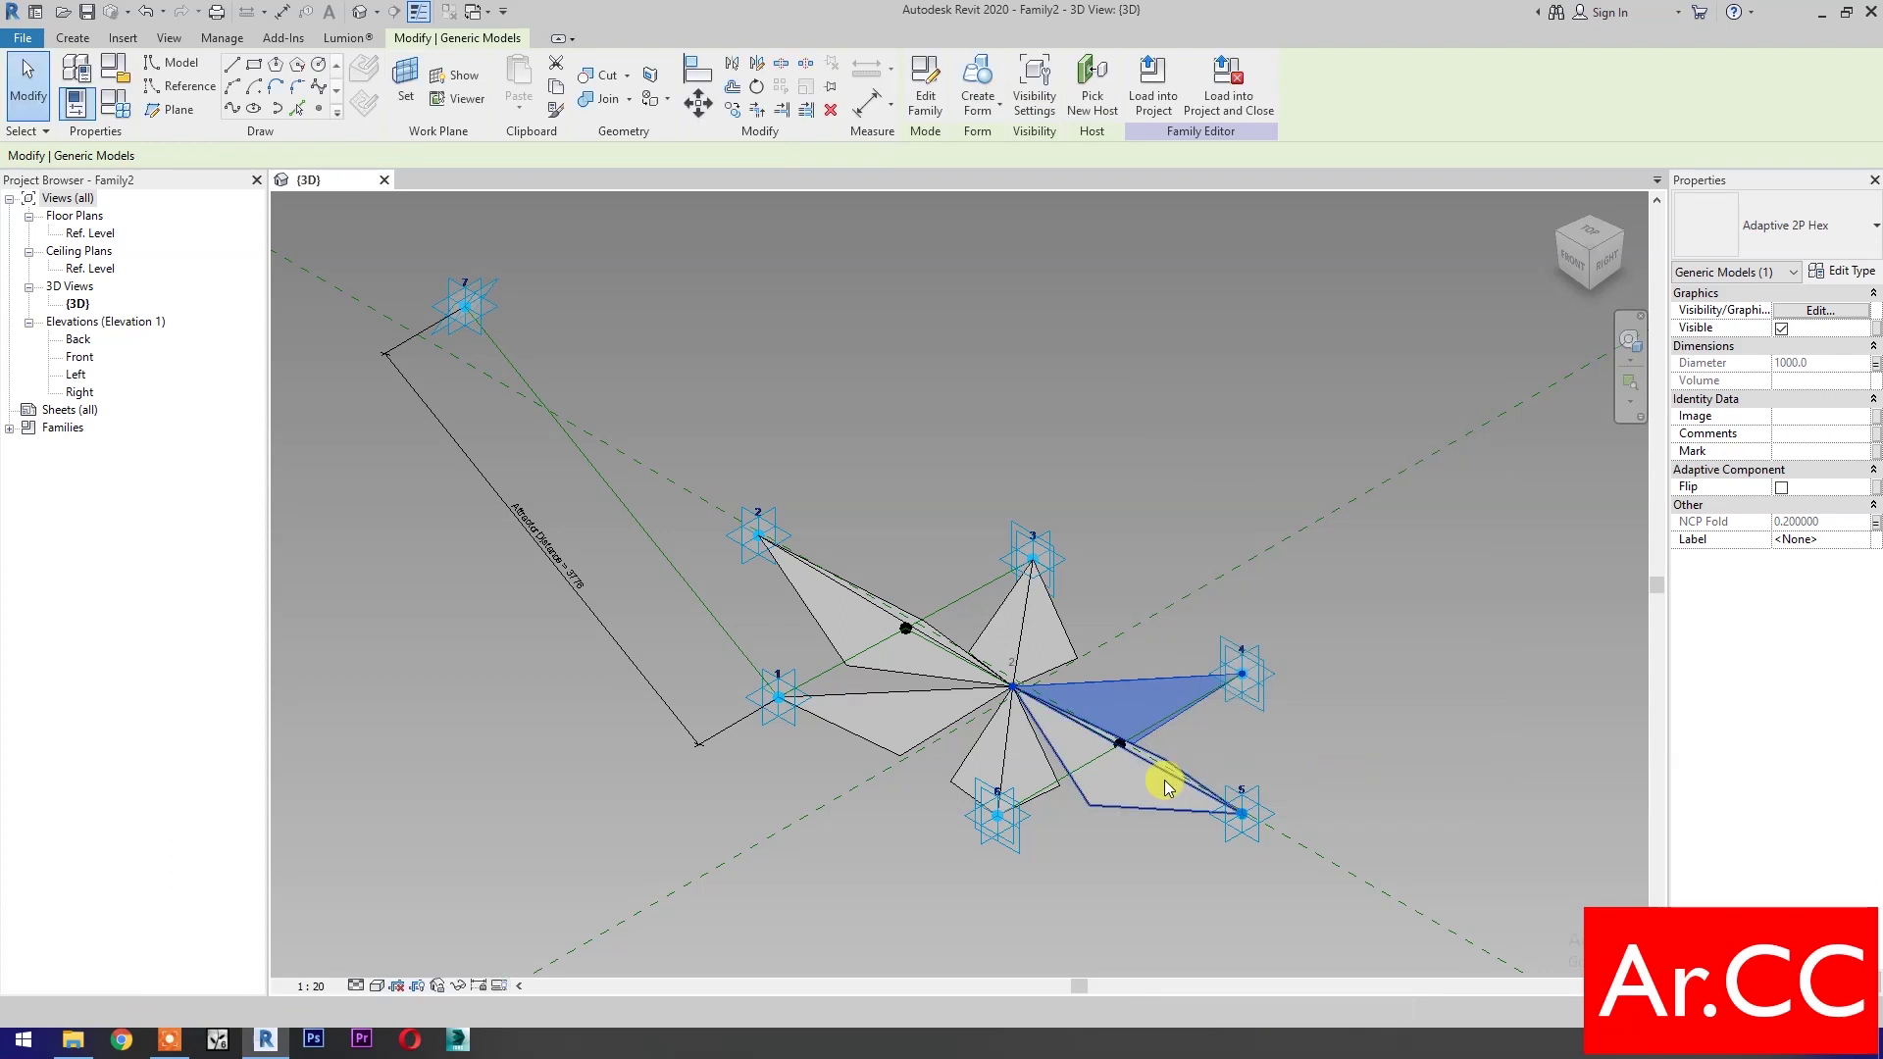
Associate the Diameter and NCP Fold values of the panel at adaptive point 5 with the existing Diameter and NCP Fold family parameters
{"action": "left_click", "coordinate": [1876, 364]}
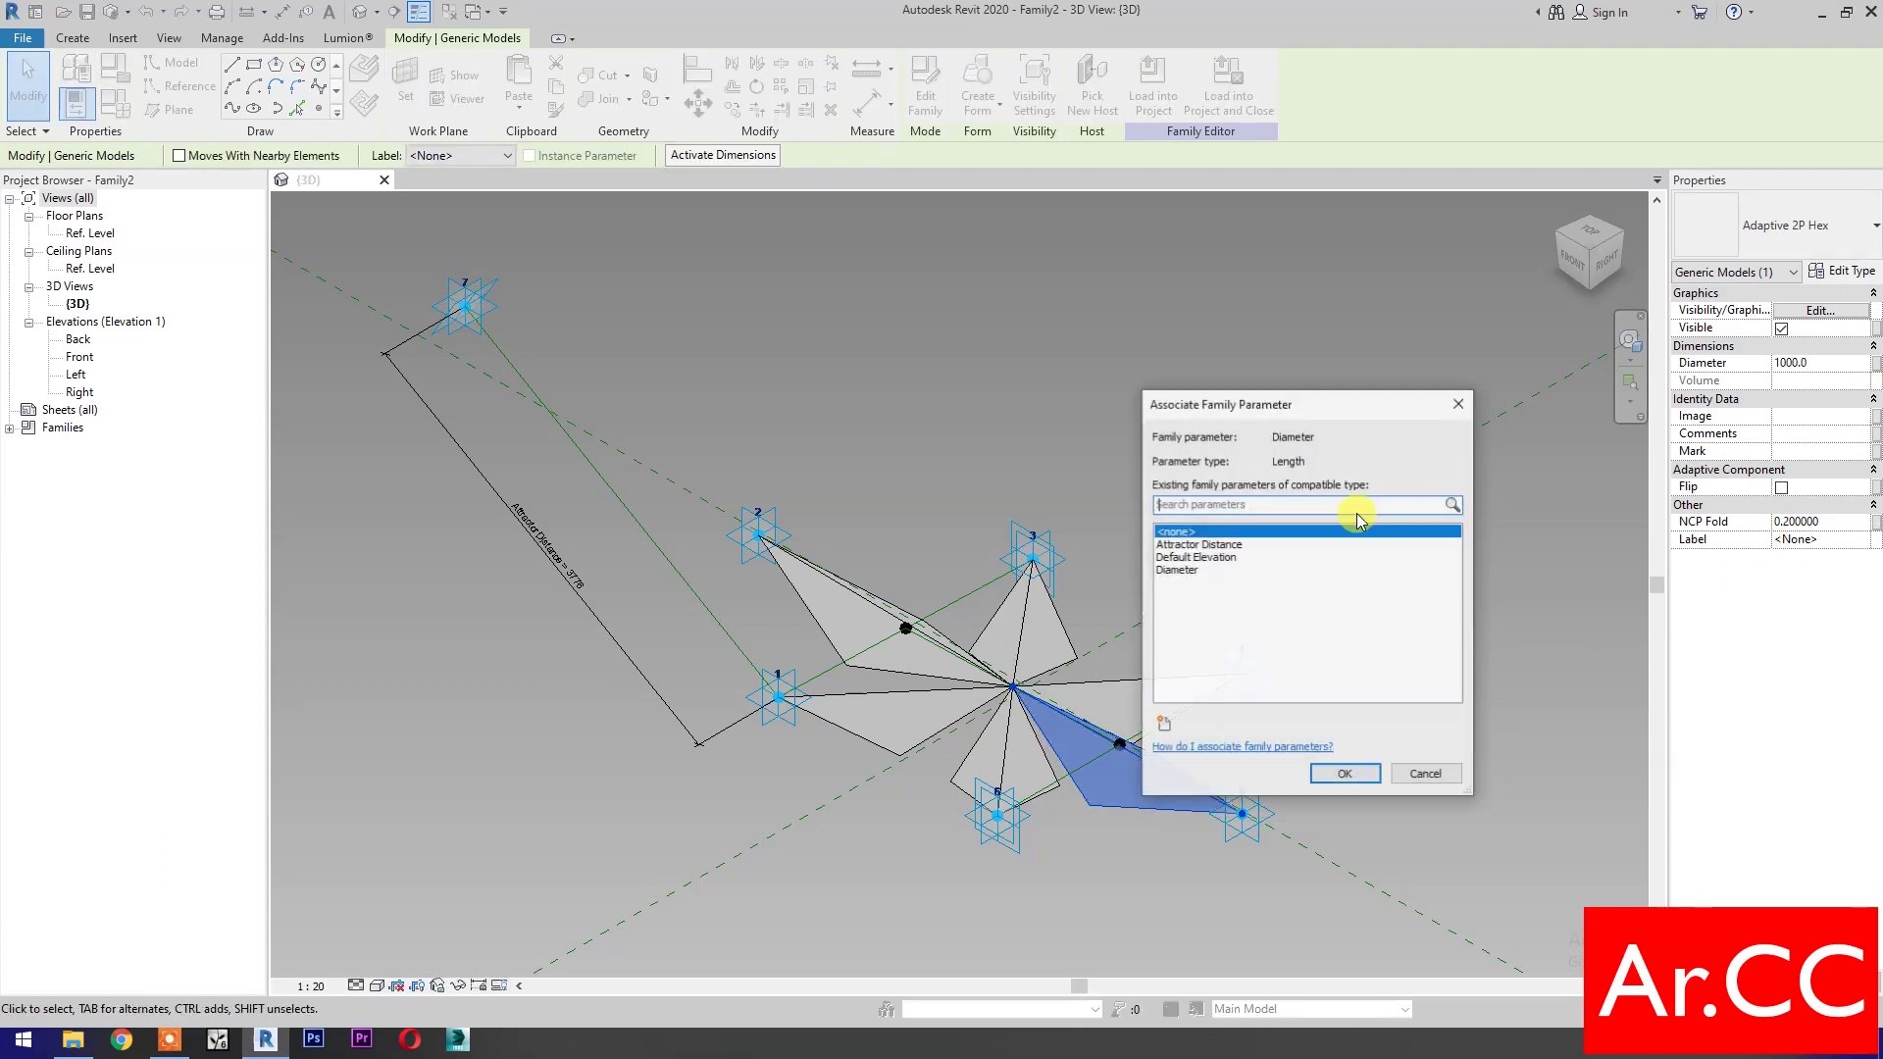
{"action": "left_click", "coordinate": [1177, 570]}
{"action": "left_click", "coordinate": [1342, 775]}
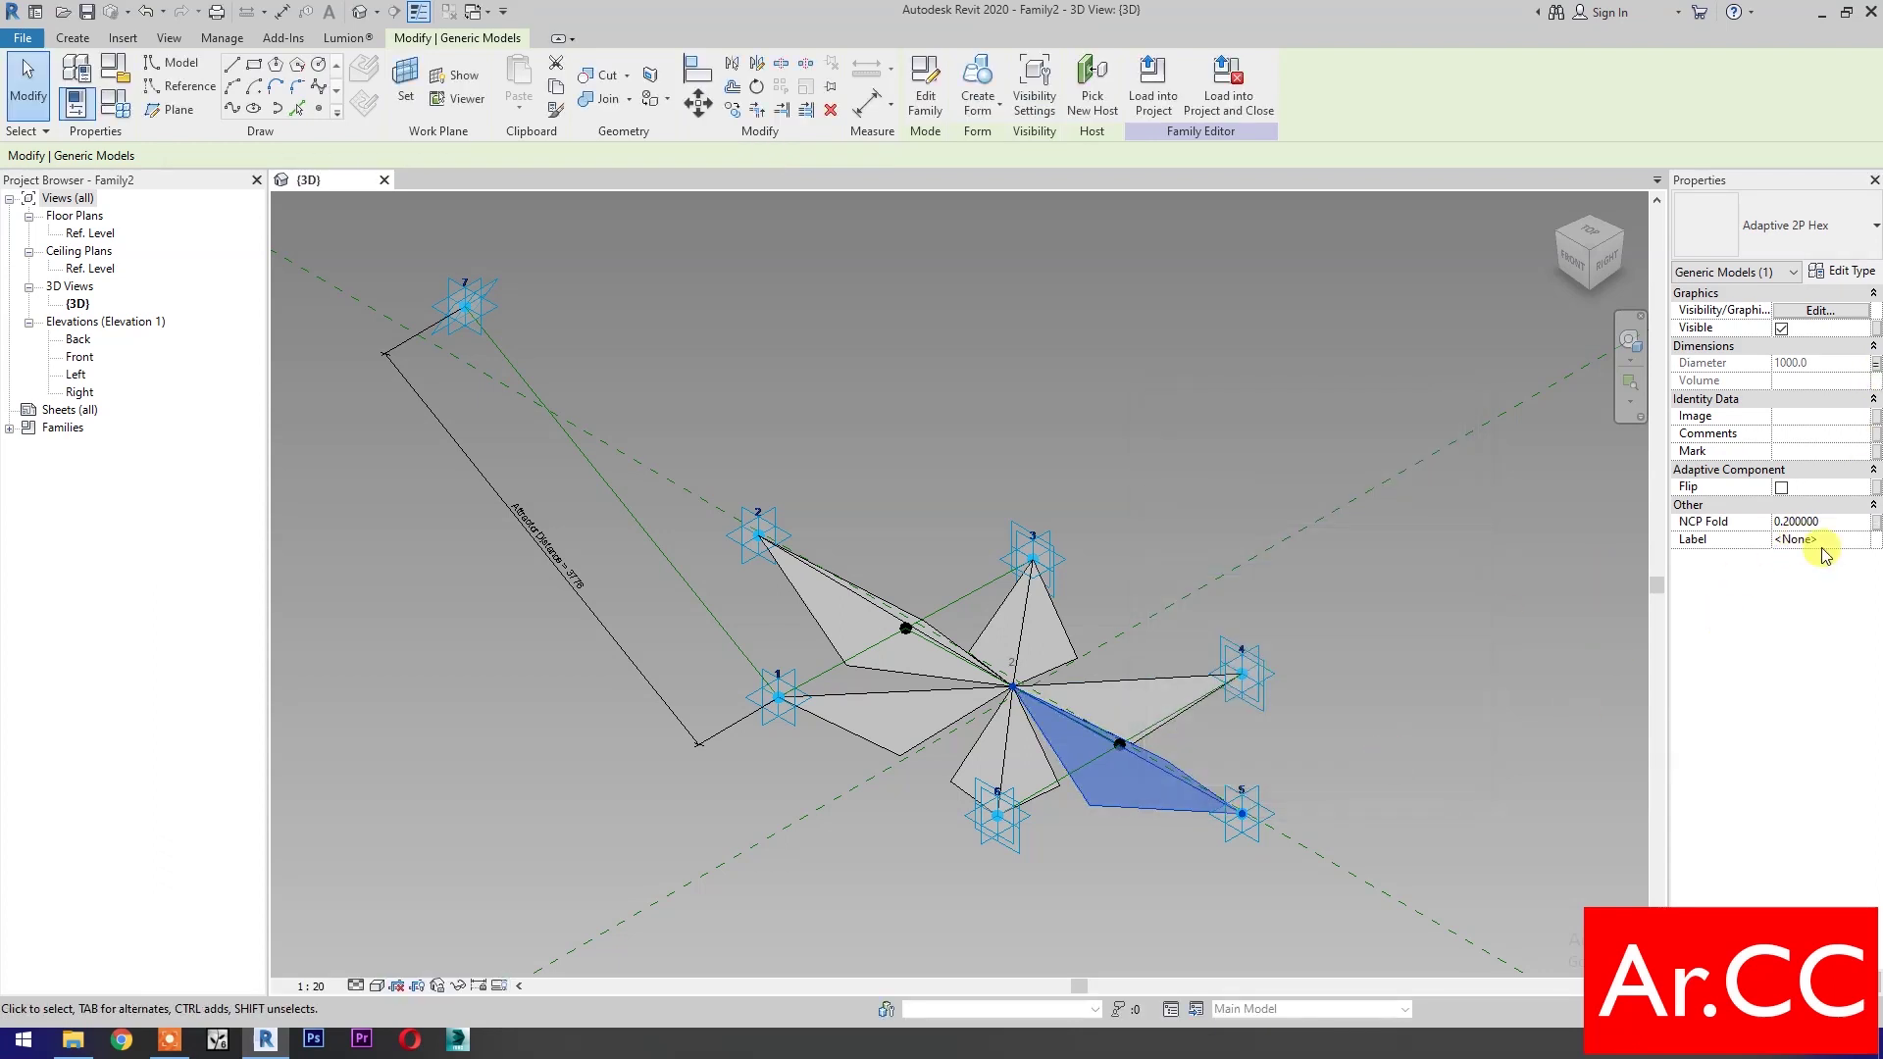
{"action": "left_click", "coordinate": [1876, 522]}
{"action": "left_click", "coordinate": [1177, 557]}
{"action": "left_click", "coordinate": [1343, 775]}
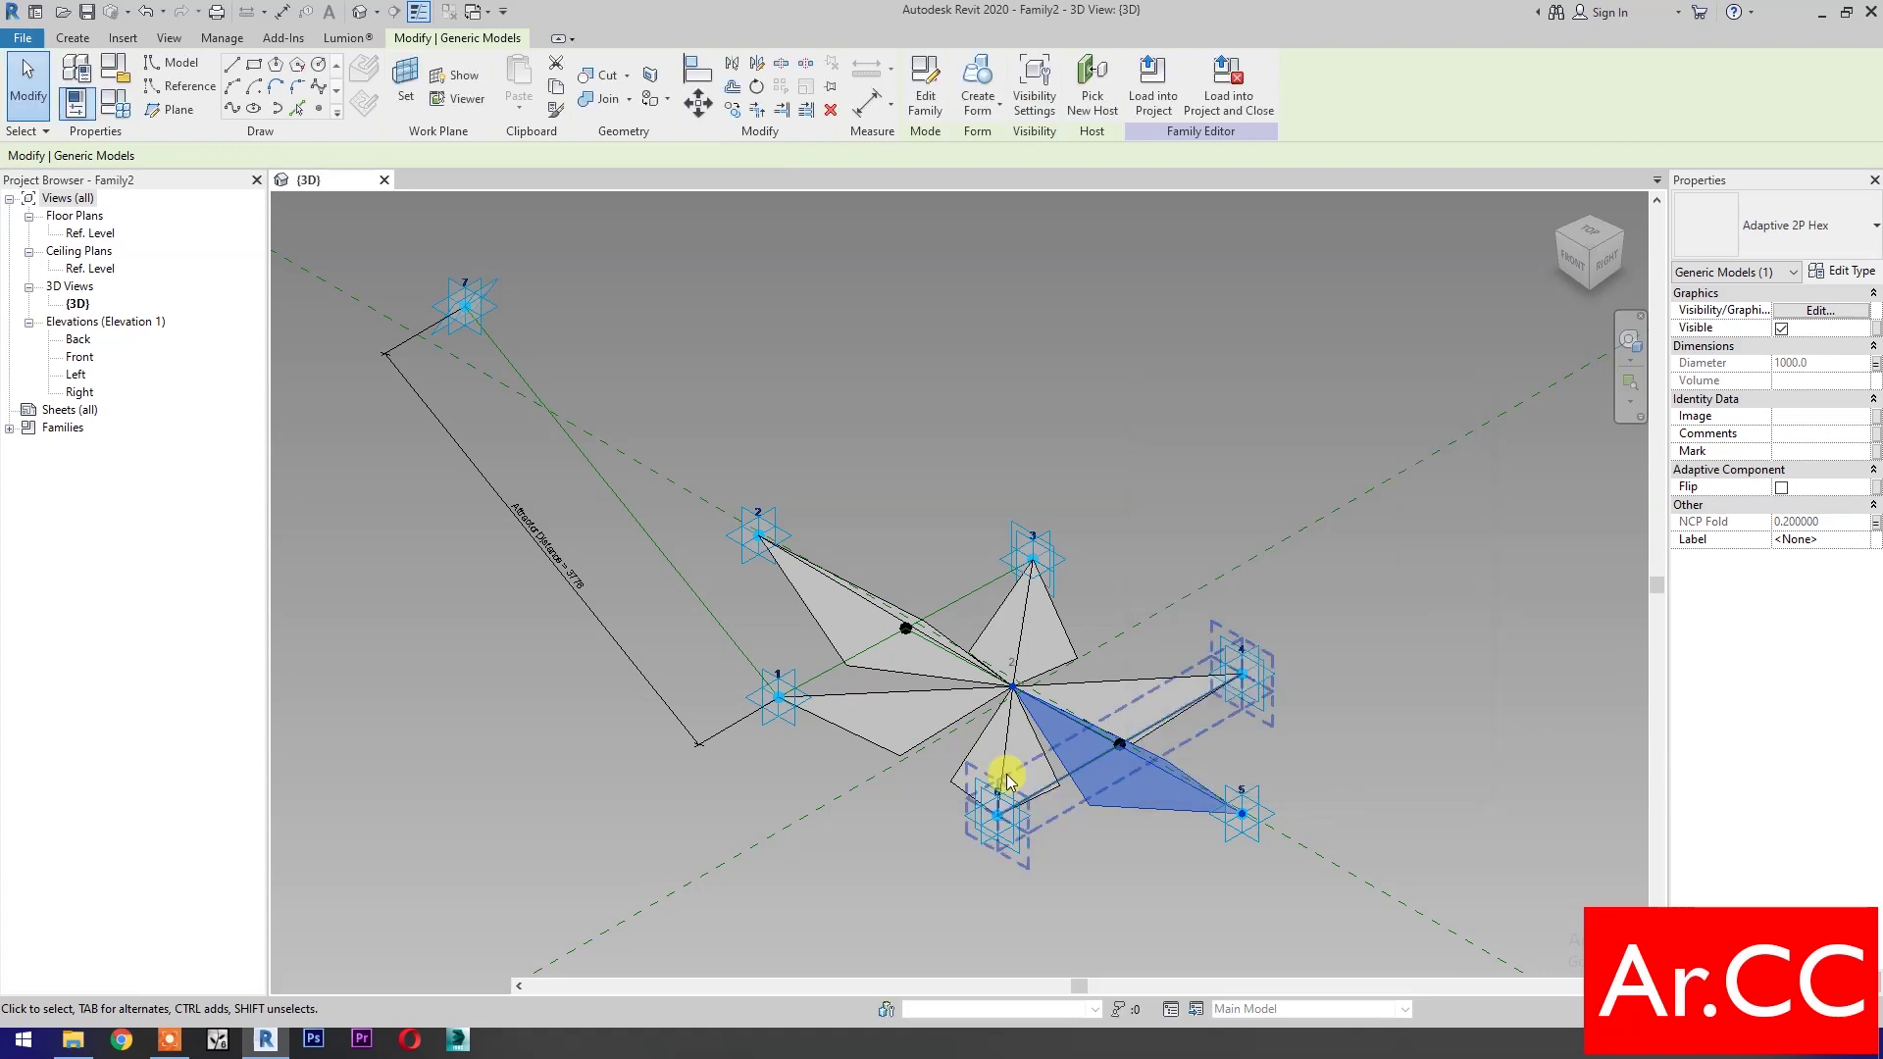
Associate the Diameter and NCP Fold values of the panel at adaptive point 6 with the existing Diameter and NCP Fold family parameters
{"action": "left_click", "coordinate": [1875, 364]}
{"action": "left_click", "coordinate": [1187, 570]}
{"action": "left_click", "coordinate": [1330, 778]}
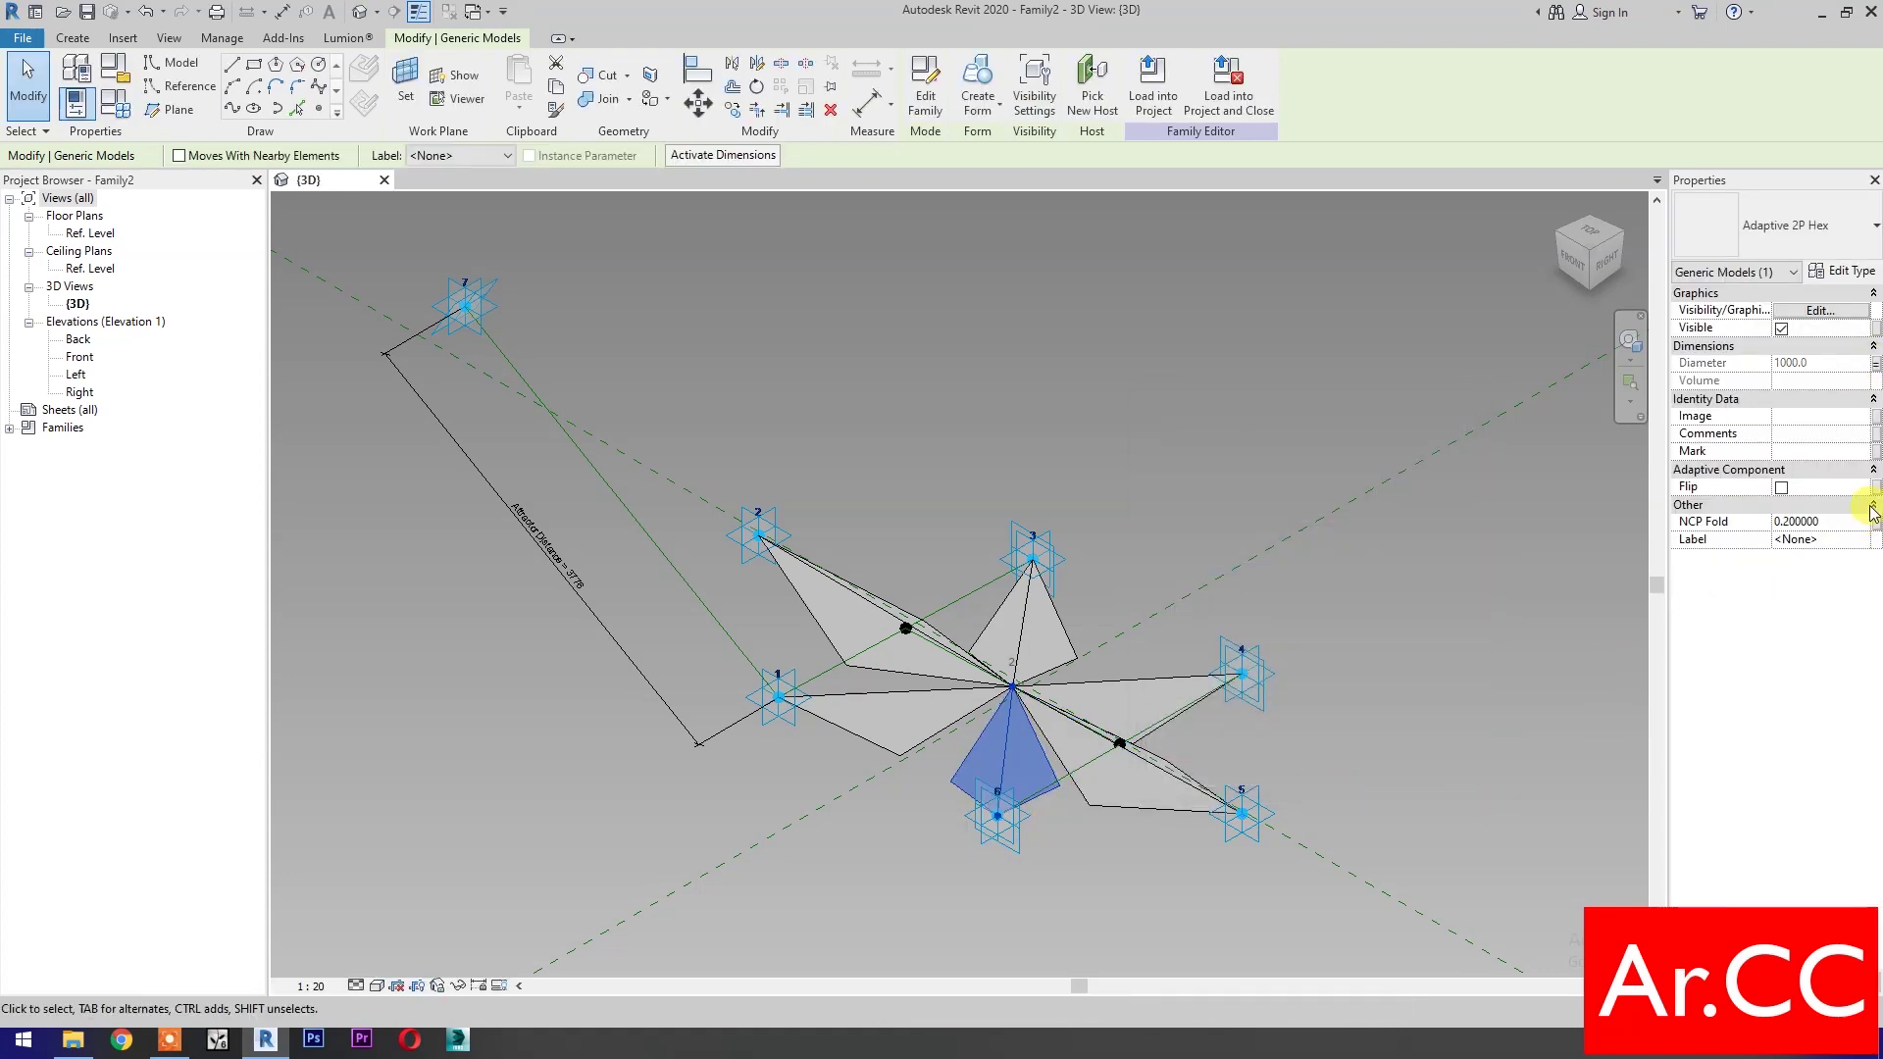
{"action": "left_click", "coordinate": [1876, 522]}
{"action": "left_click", "coordinate": [1177, 558]}
{"action": "left_click", "coordinate": [1351, 775]}
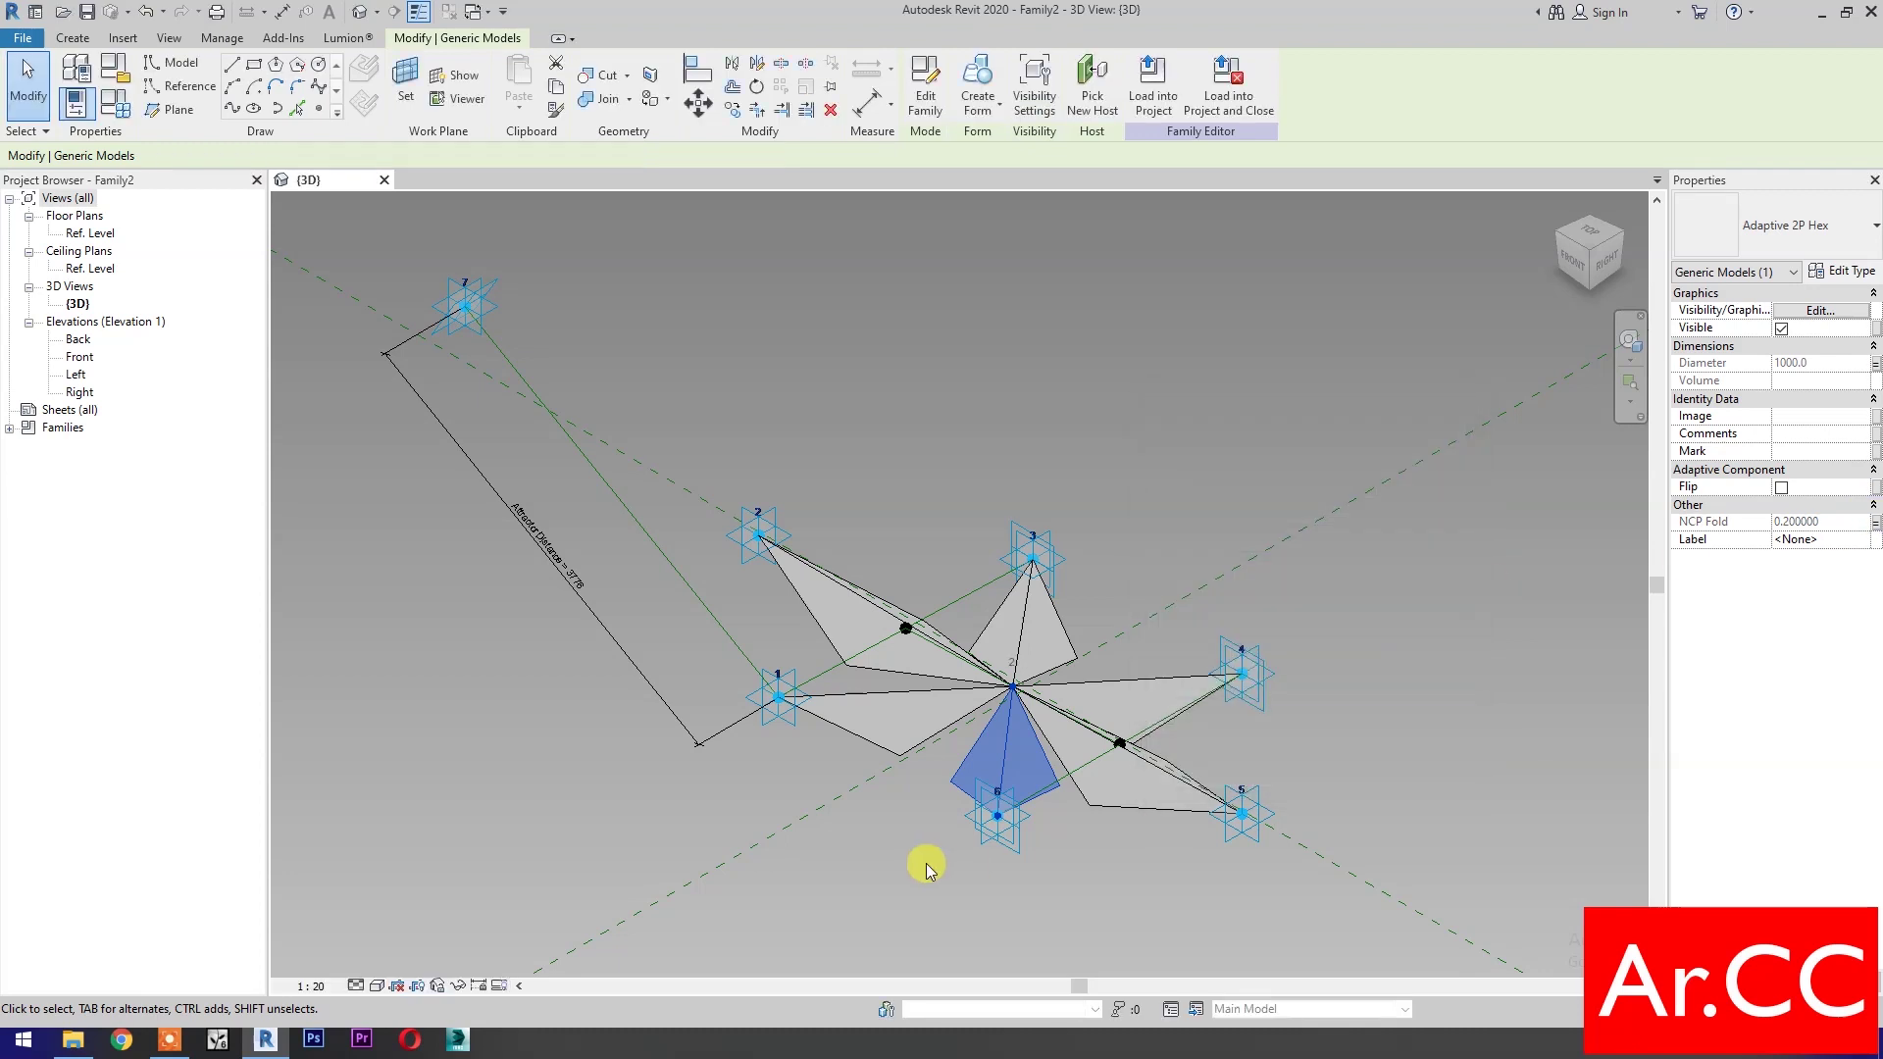
{"action": "left_click", "coordinate": [873, 869]}
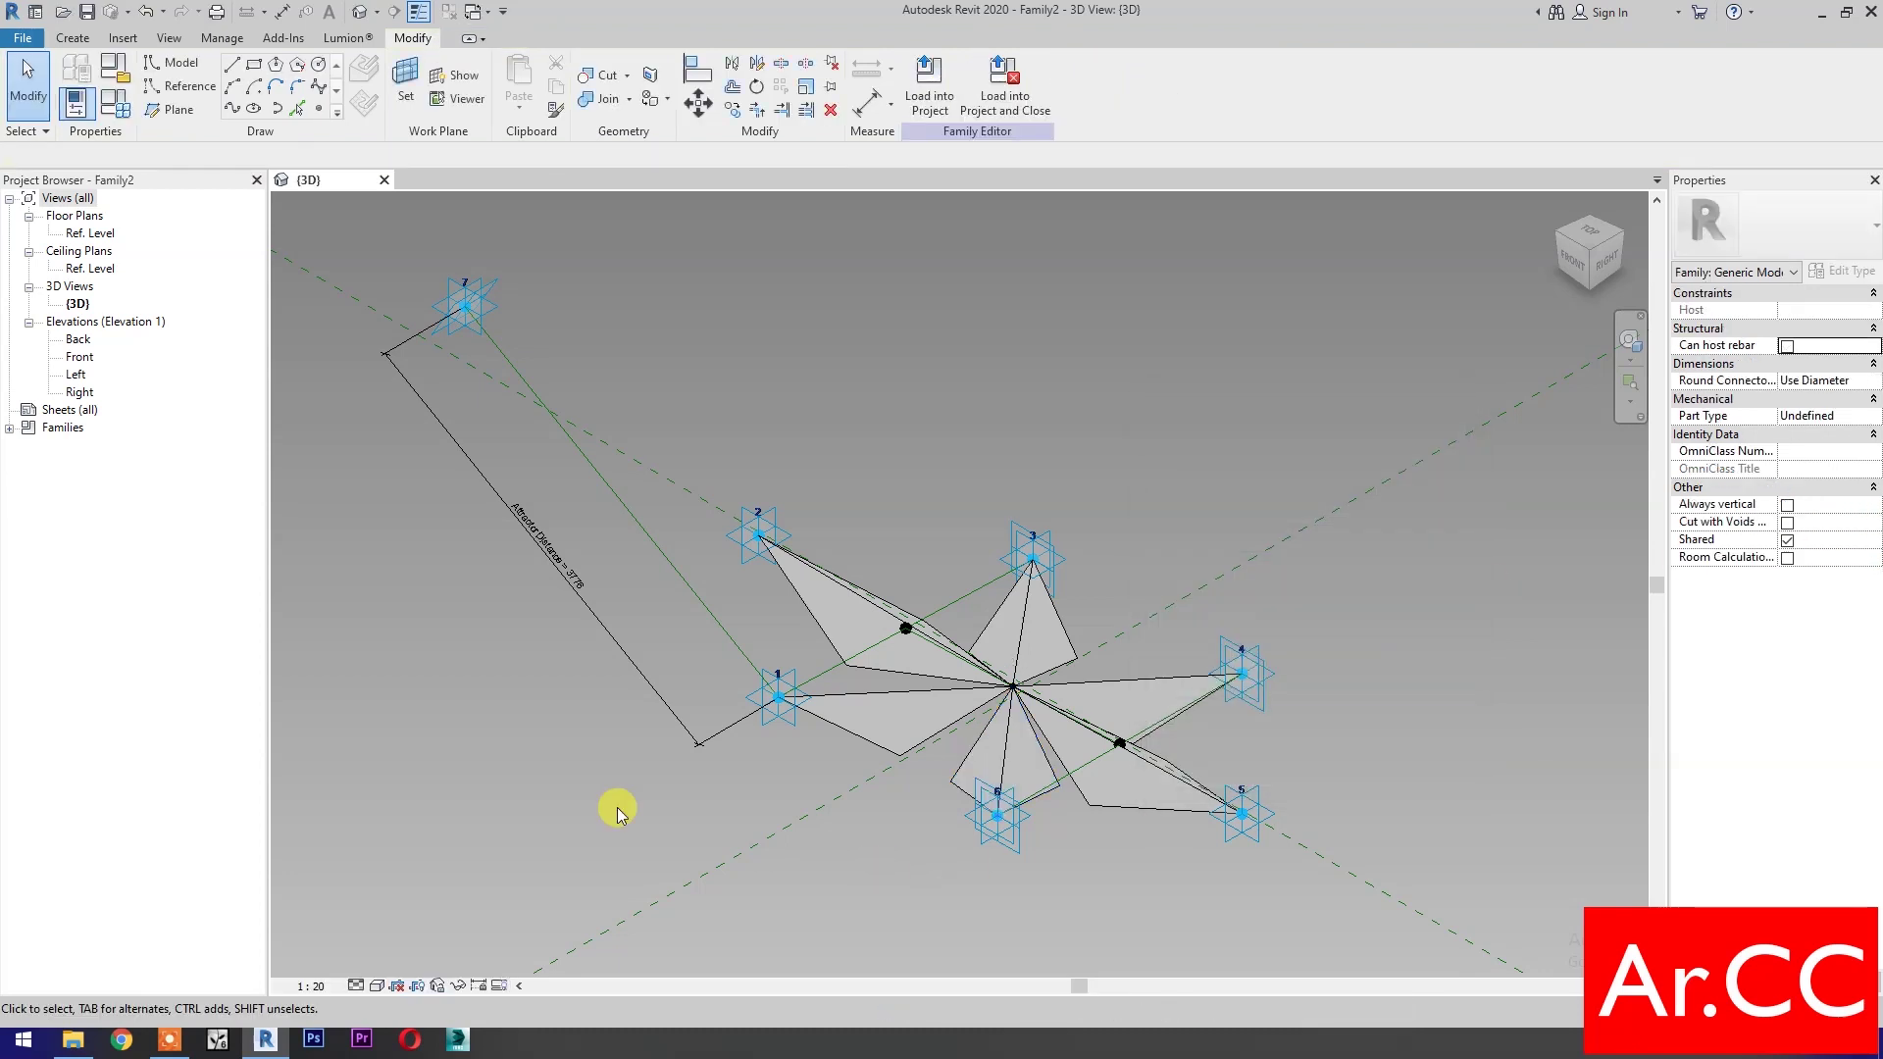
Create an instance family parameter named Attractor Divisor of type Integer, grouped under Dimensions
{"action": "left_click", "coordinate": [122, 108]}
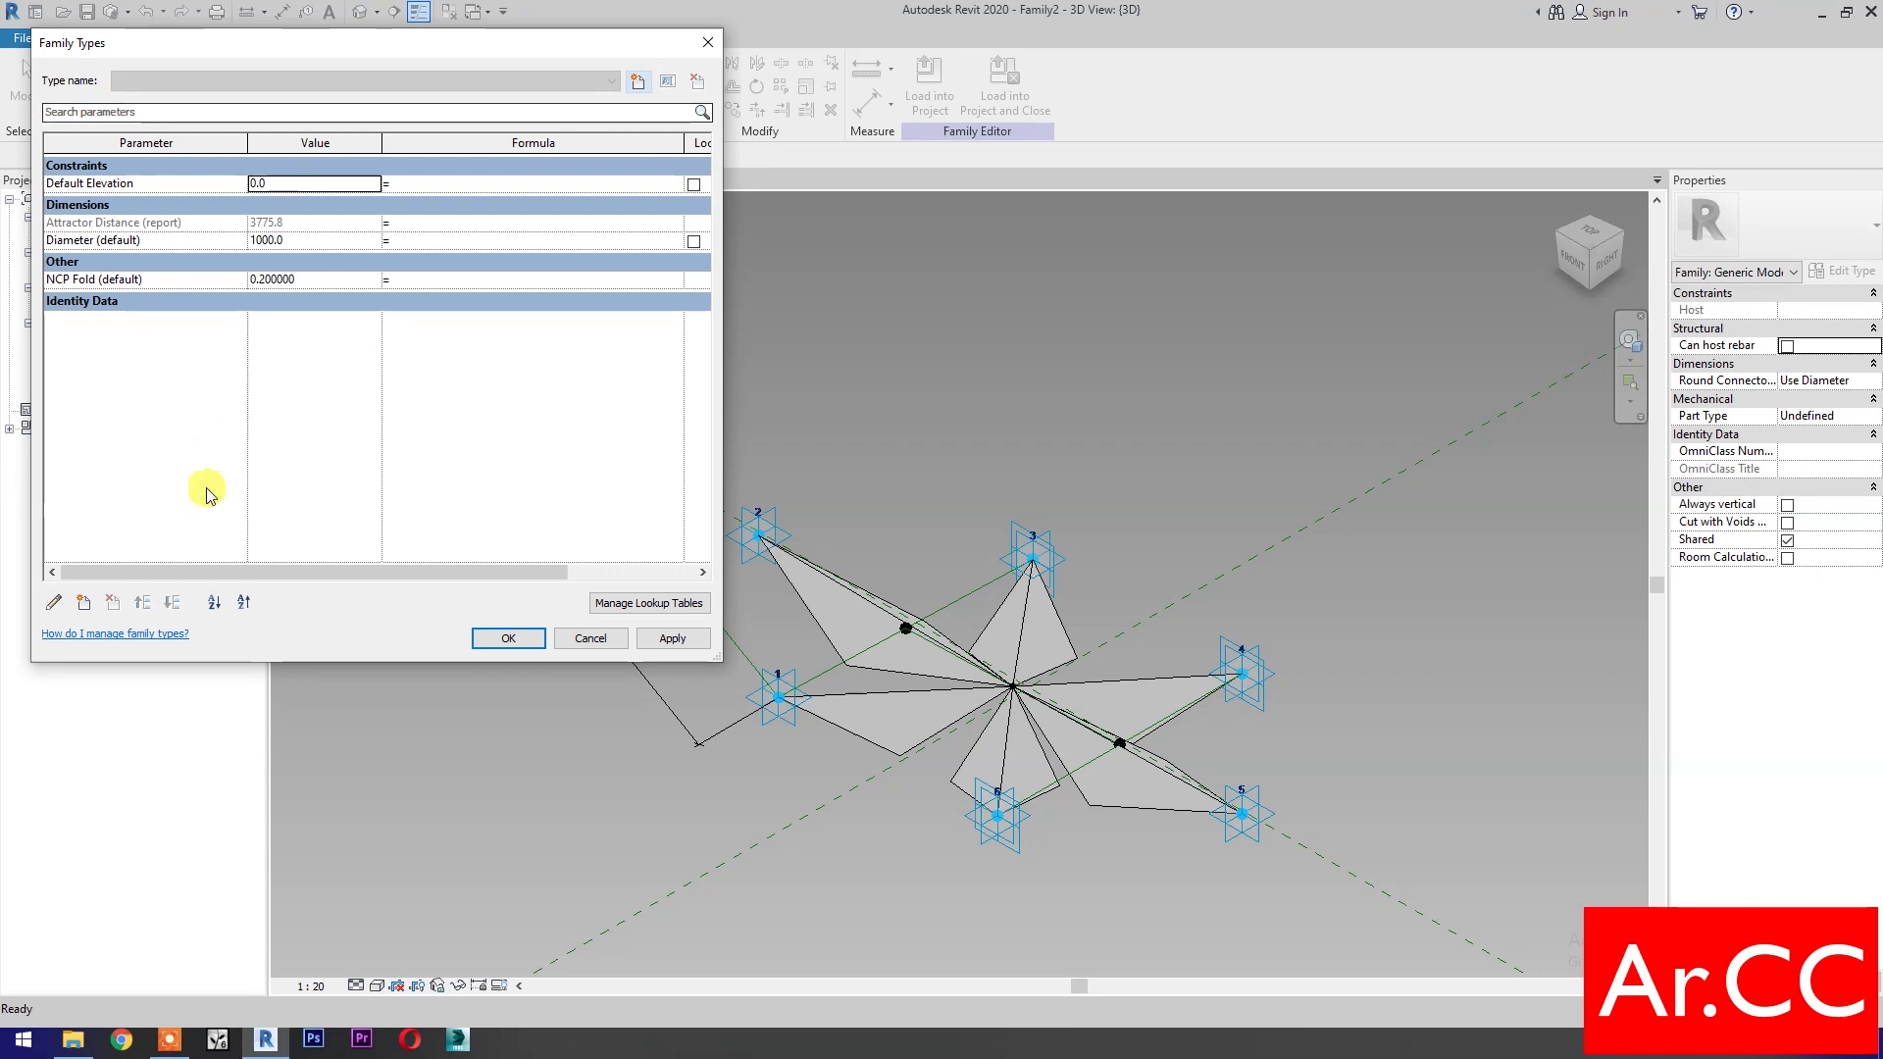
{"action": "left_click", "coordinate": [83, 602]}
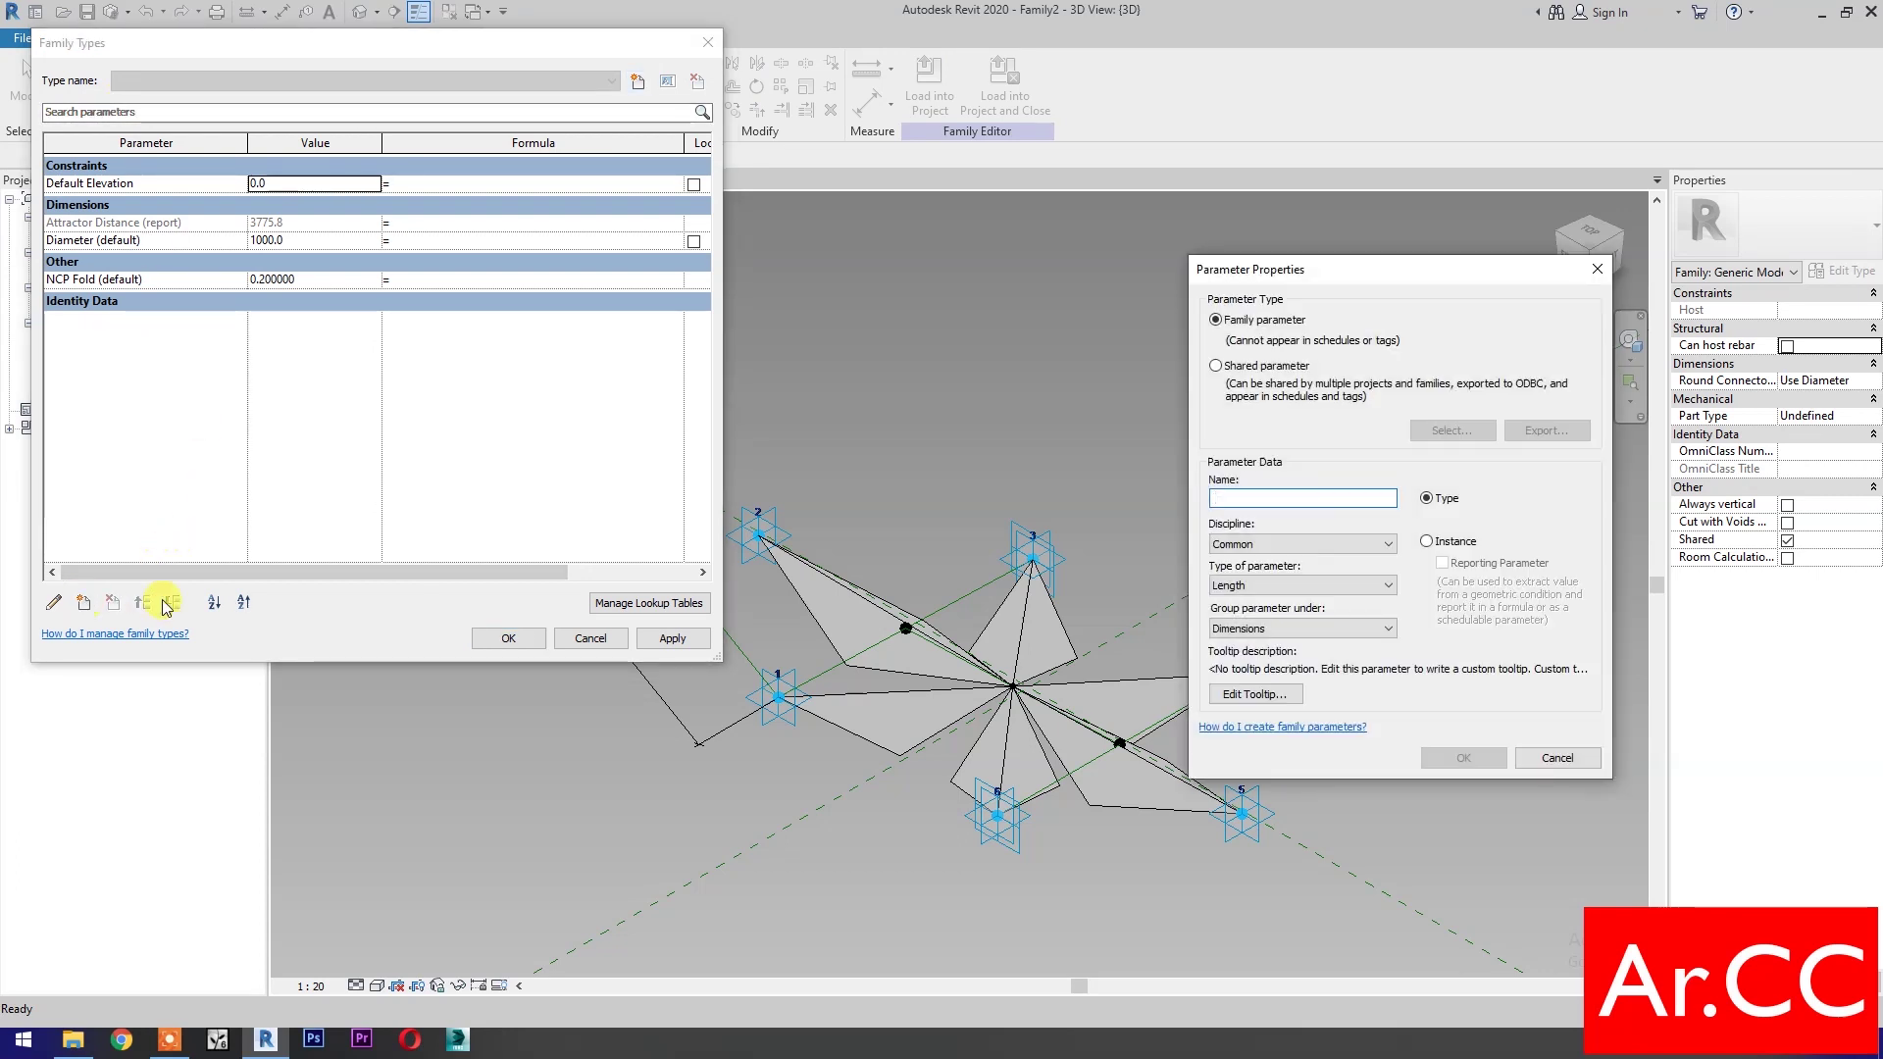
{"action": "left_click", "coordinate": [1426, 542]}
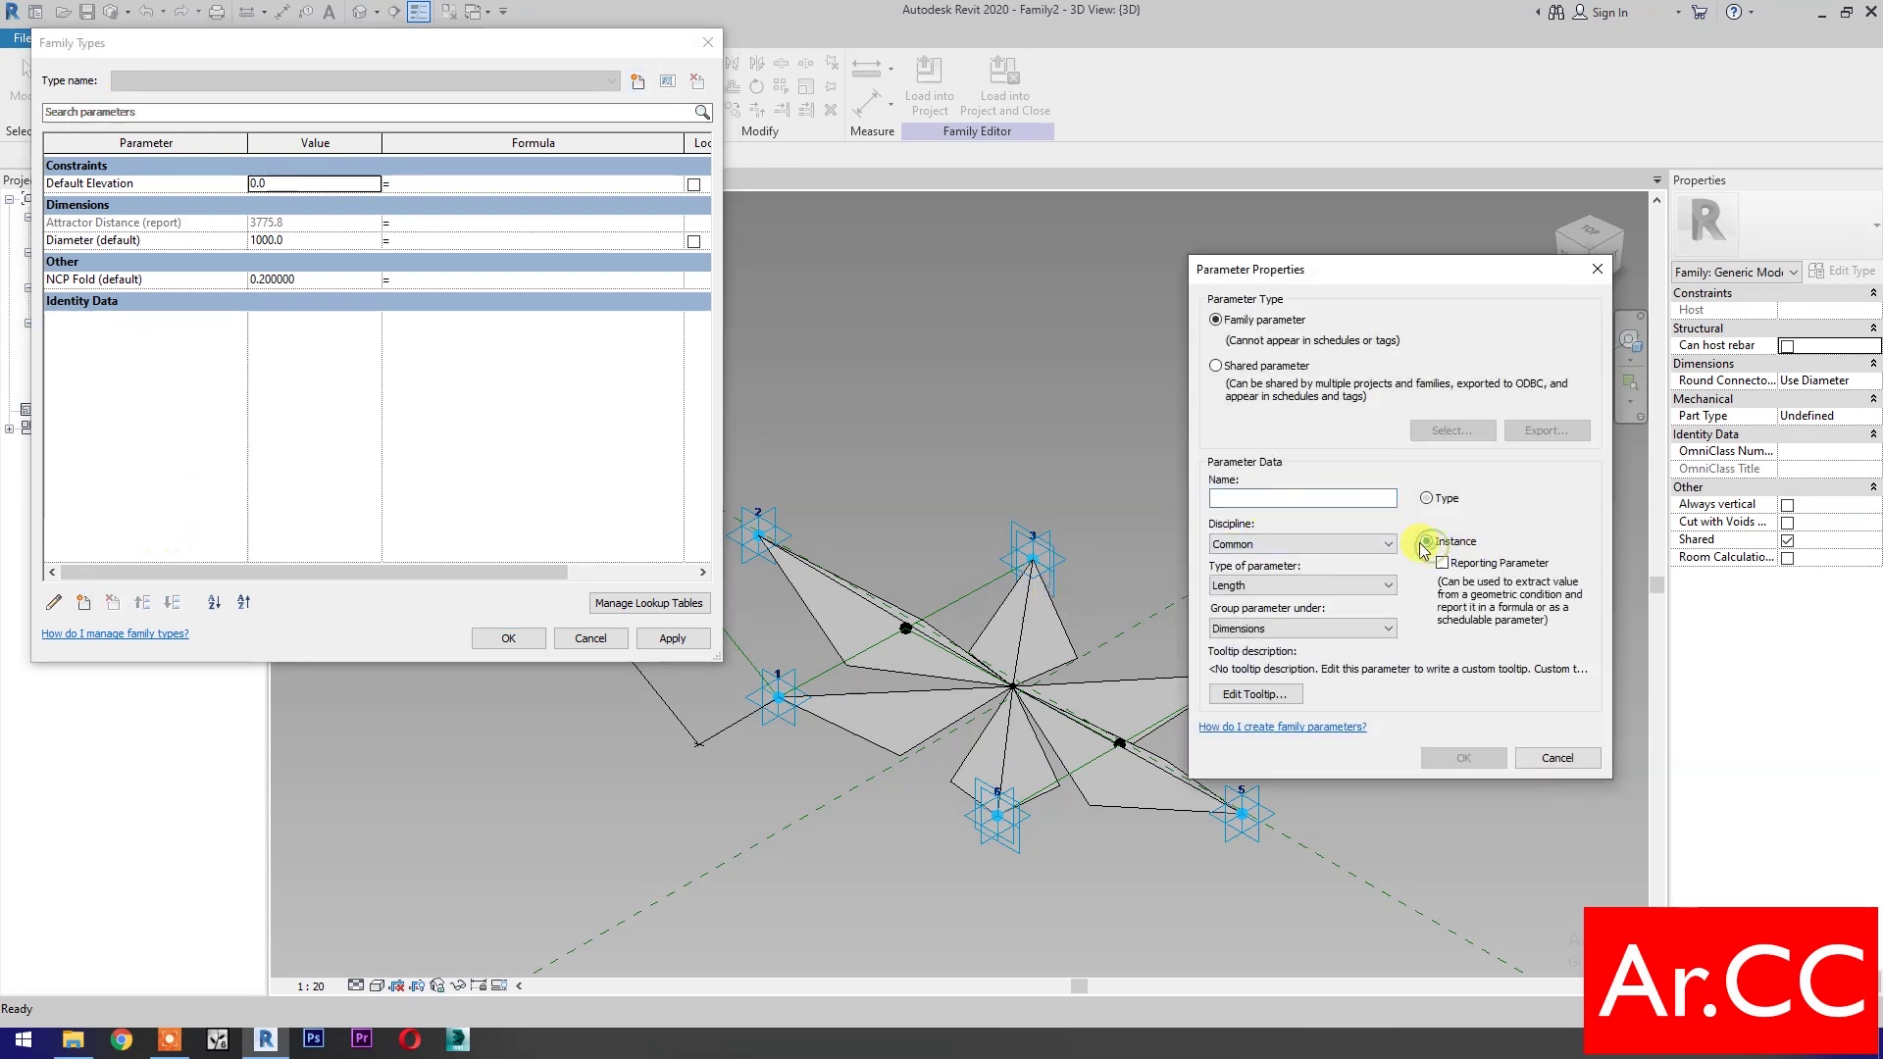
{"action": "left_click", "coordinate": [1312, 503]}
{"action": "type", "text": "A"}
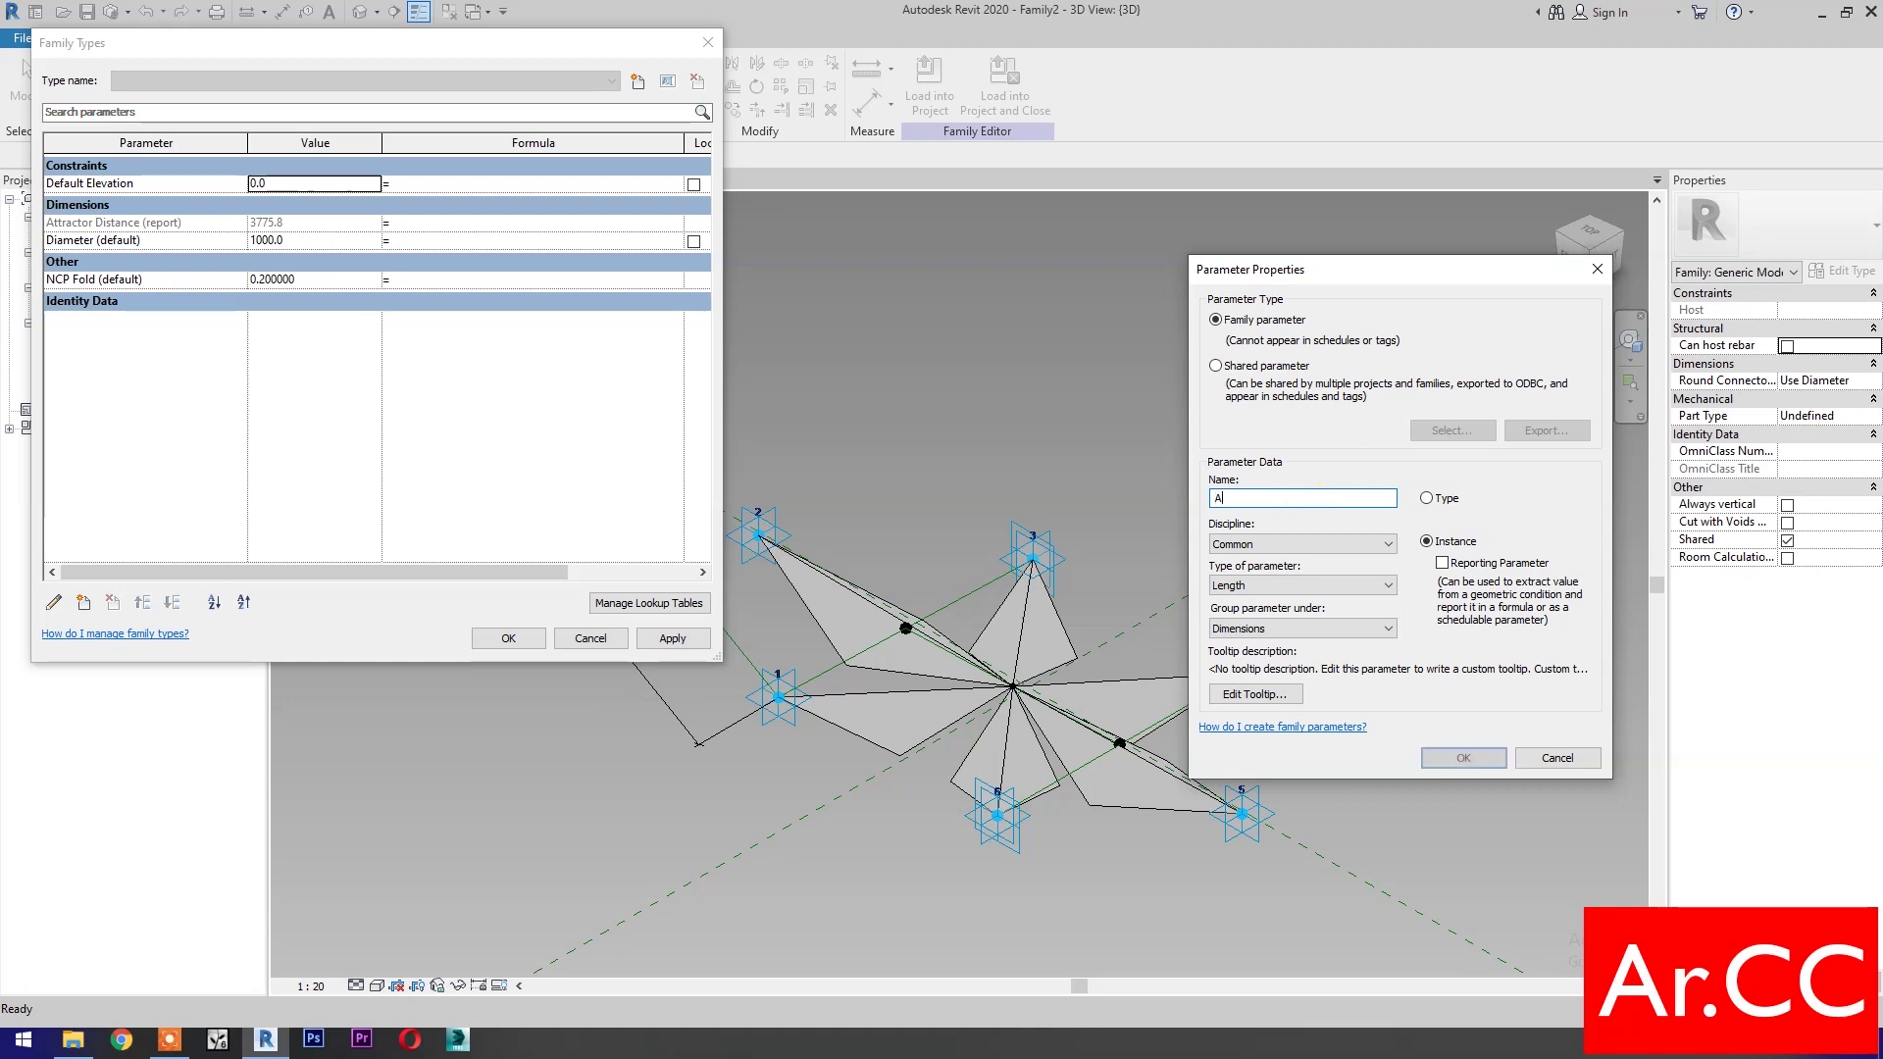
{"action": "type", "text": "ttractor Divisor"}
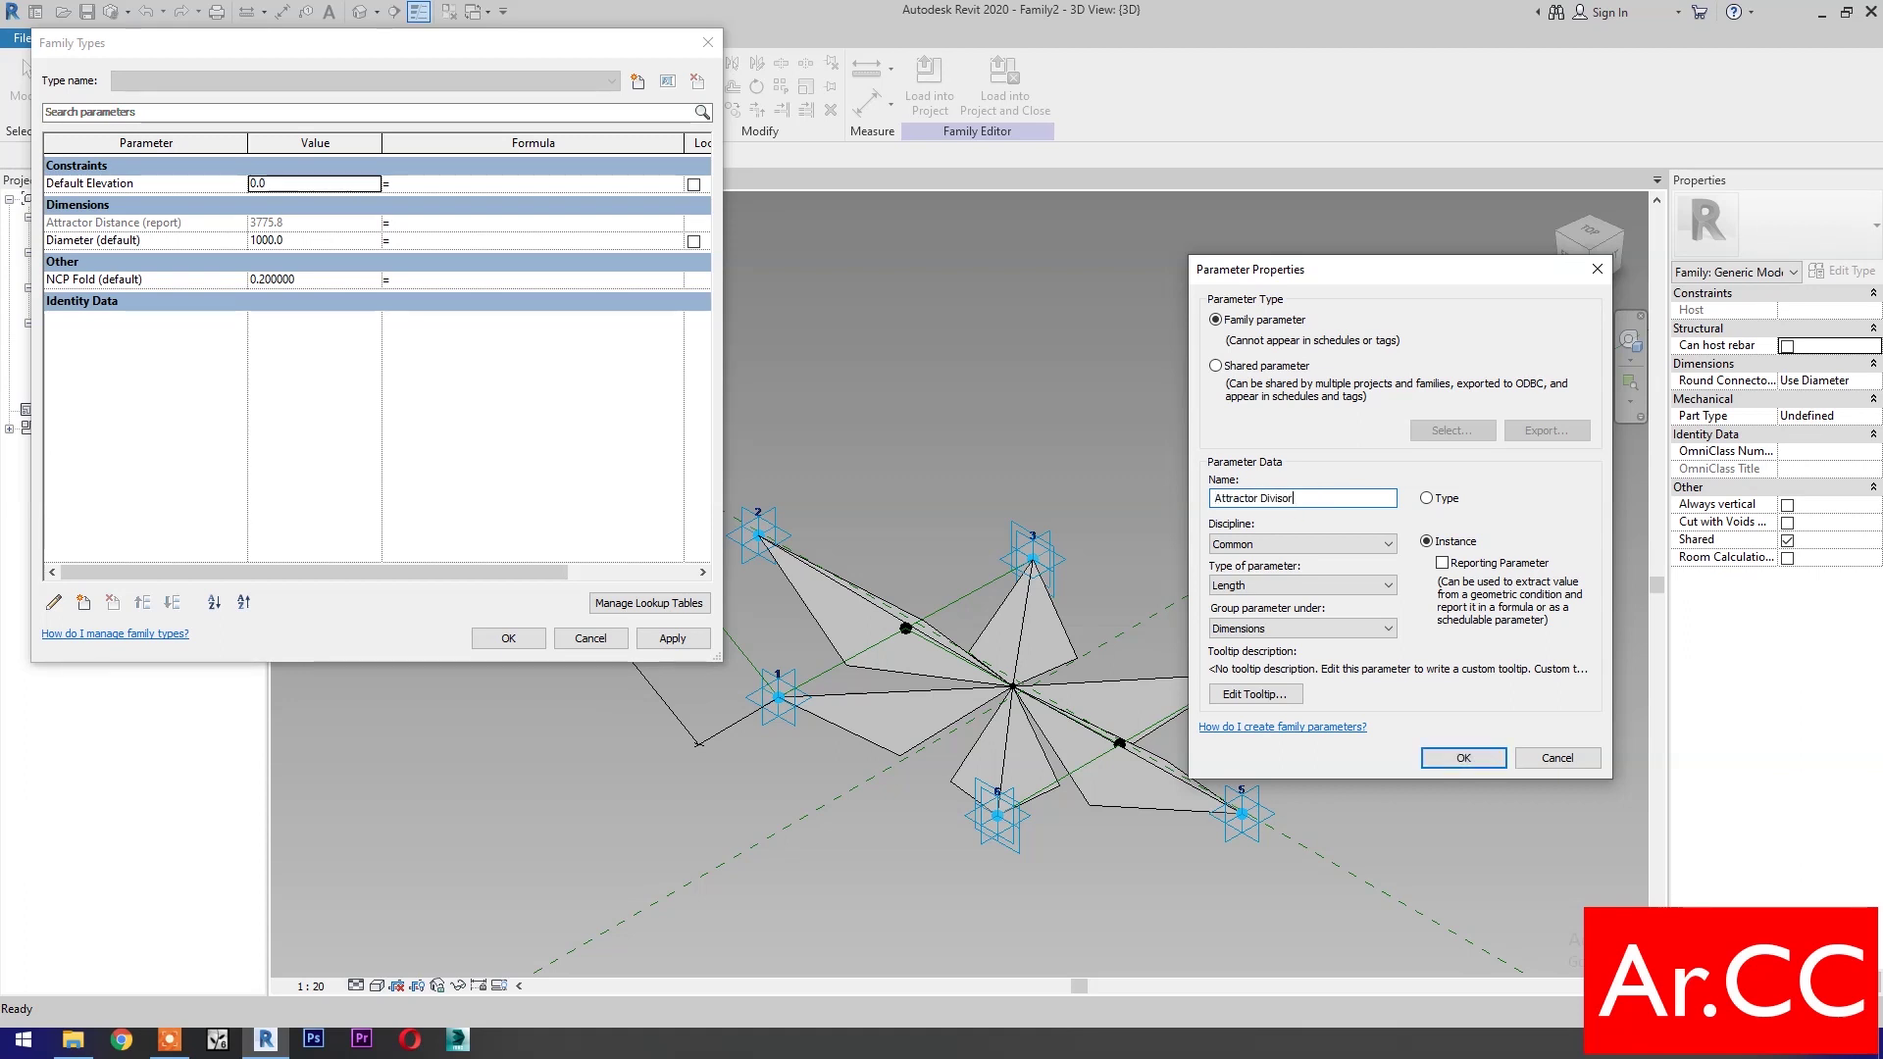
{"action": "left_click", "coordinate": [1378, 584]}
{"action": "left_click", "coordinate": [1292, 610]}
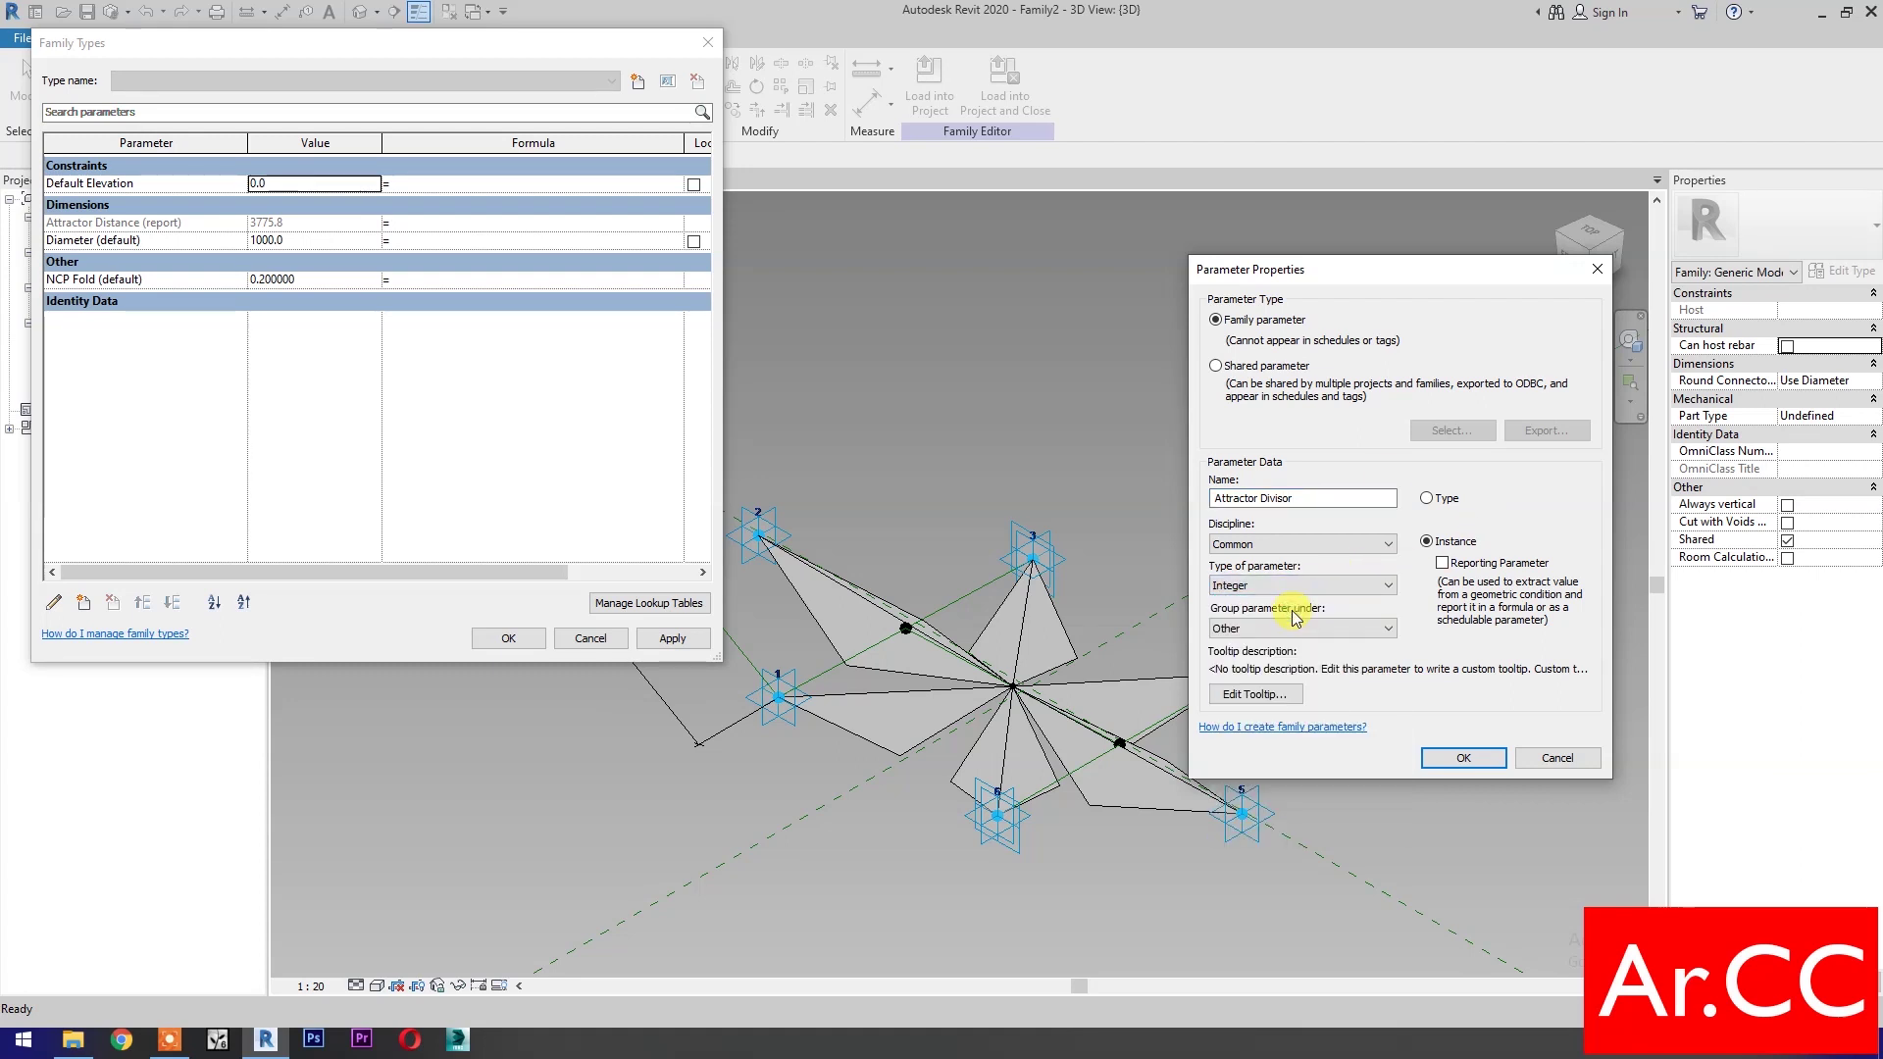
{"action": "left_click", "coordinate": [1295, 627]}
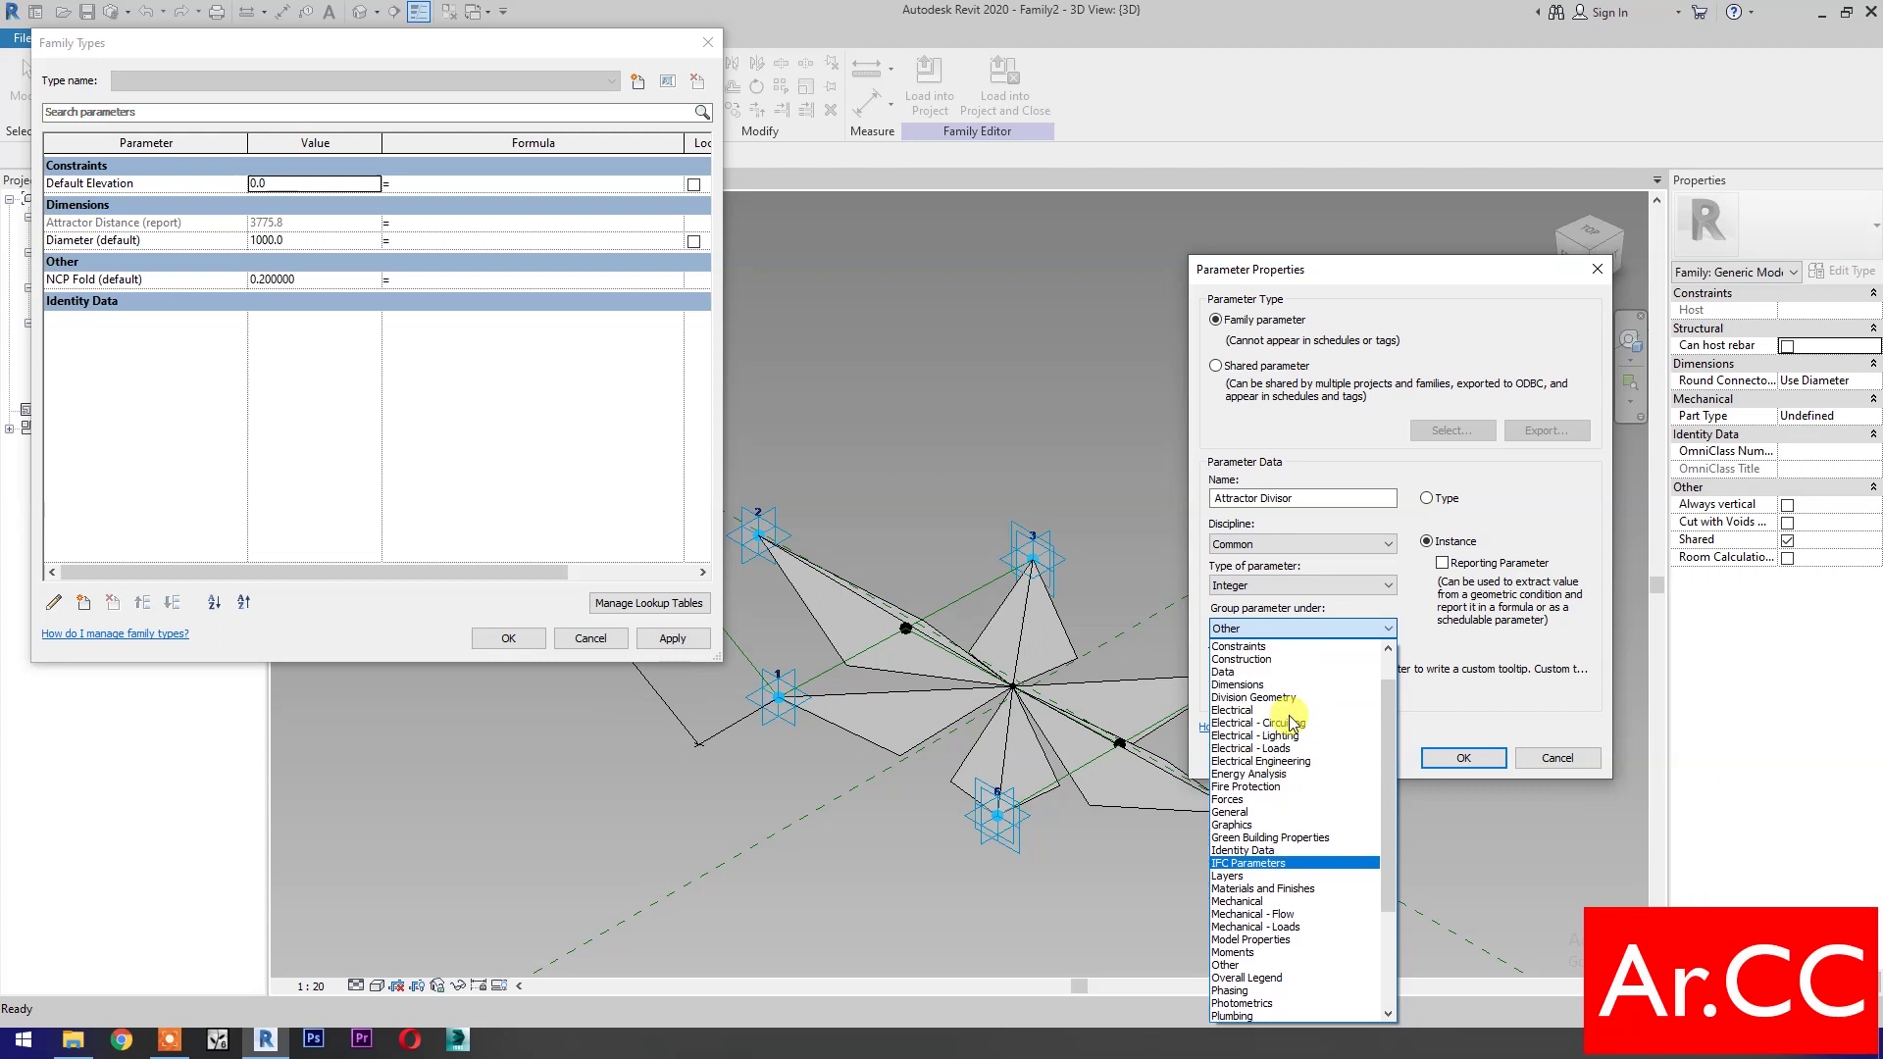
{"action": "left_click", "coordinate": [1275, 686]}
{"action": "left_click", "coordinate": [1461, 758]}
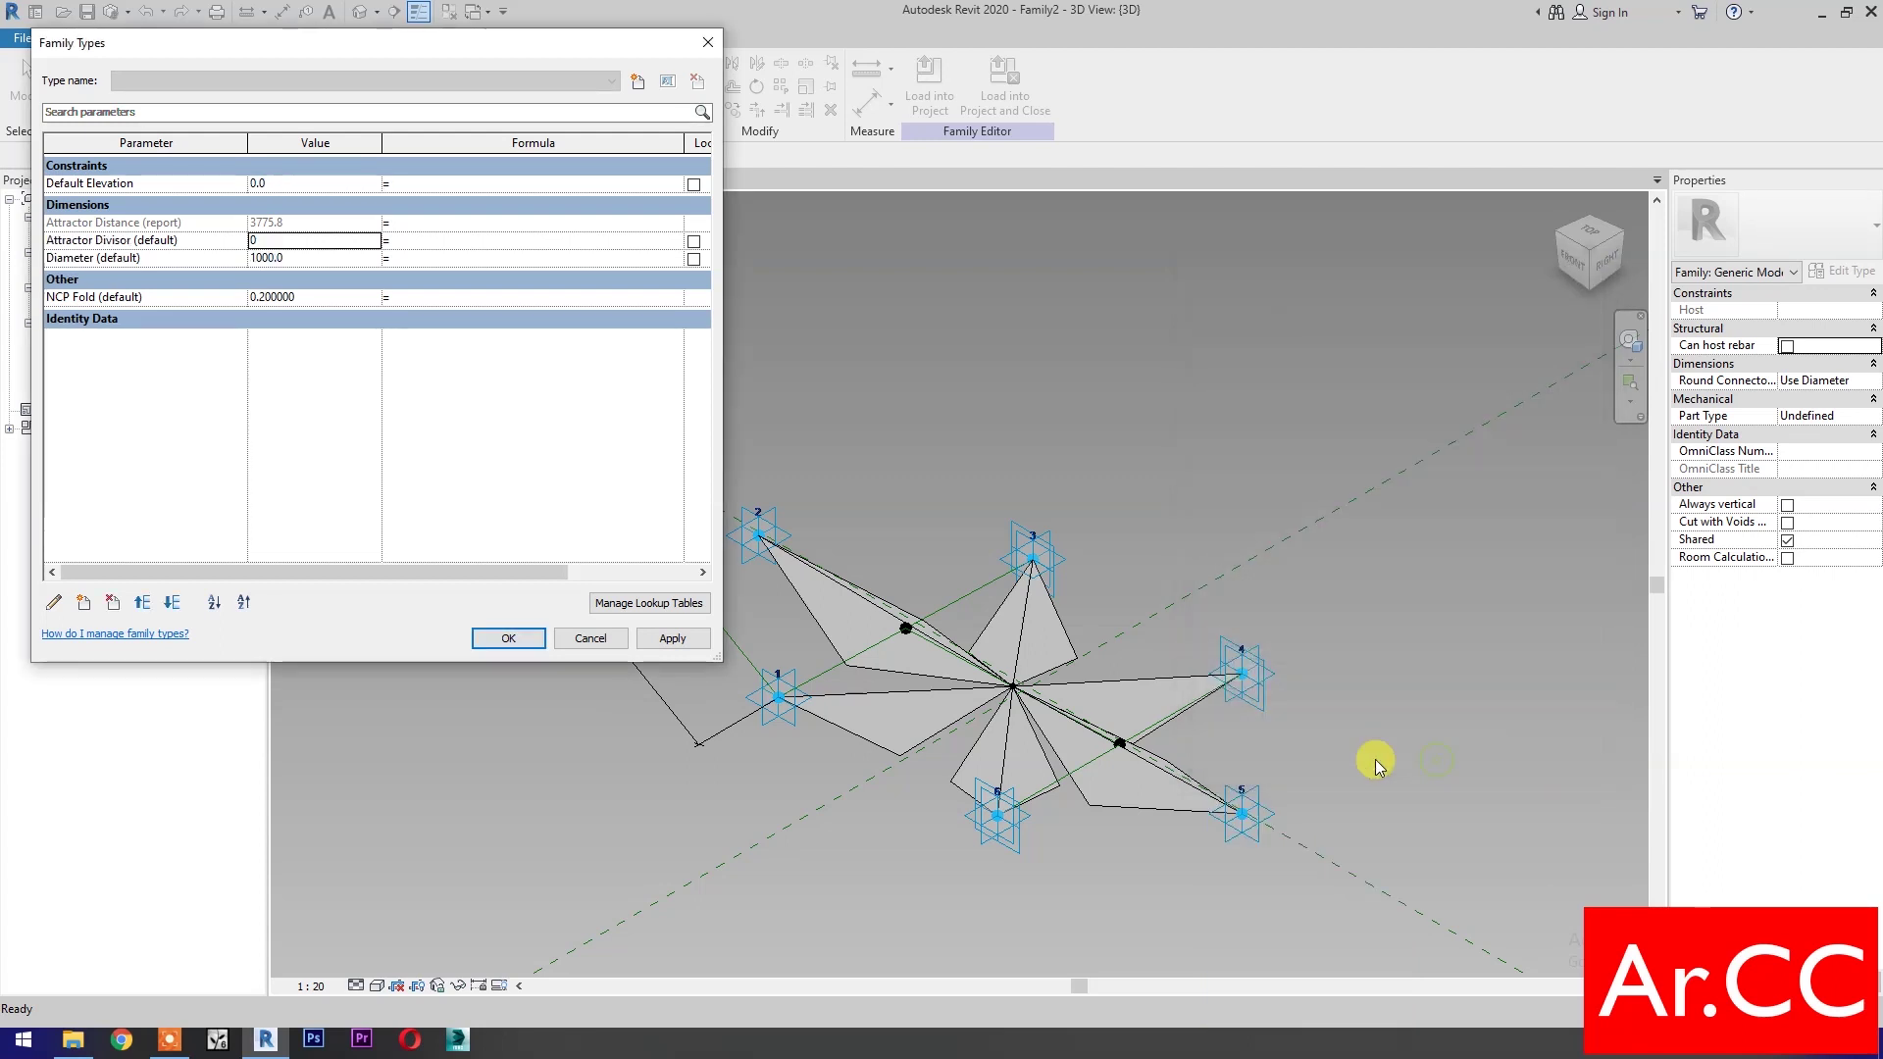
Set the Attractor Divisor parameter's value to 20
{"action": "left_click", "coordinate": [282, 239]}
{"action": "type", "text": "2"}
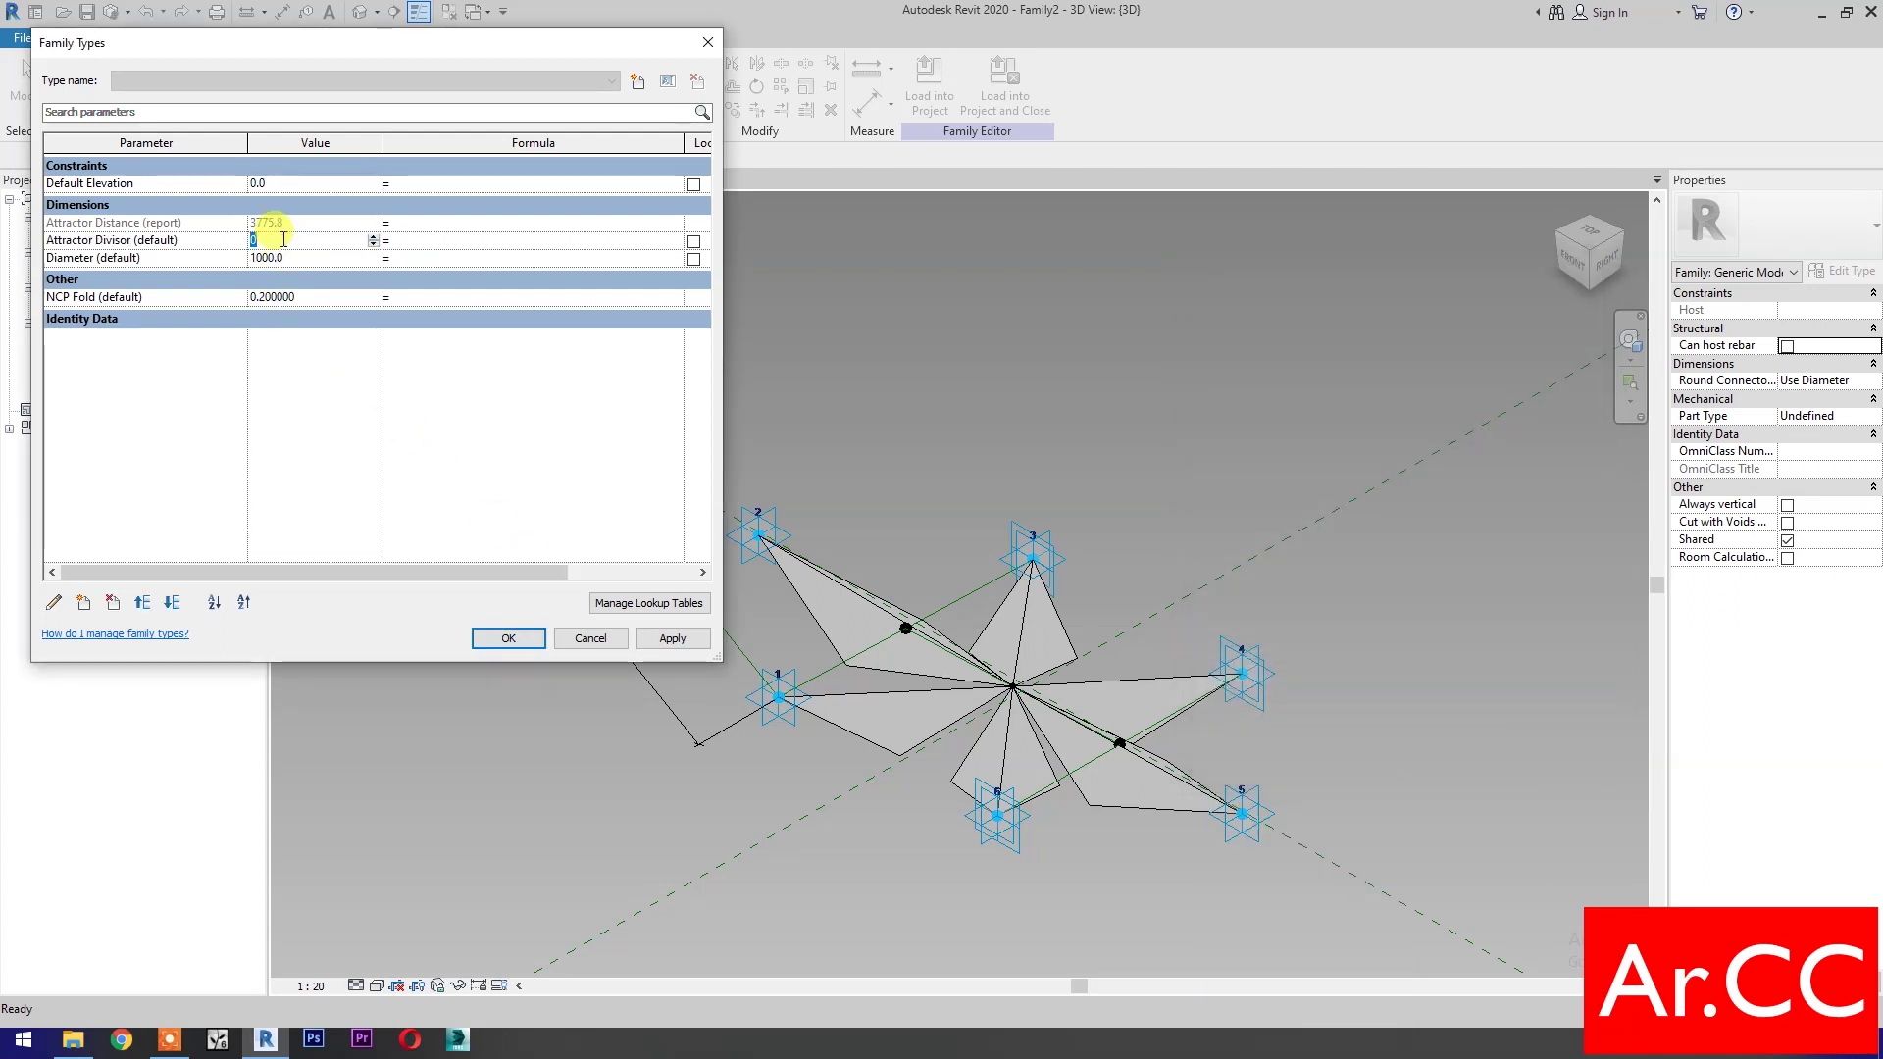
{"action": "type", "text": "0"}
Give NCP Fold the formula ((Attractor Distance/Attractor Divisor)/5)/100 and apply it to the family
{"action": "left_click", "coordinate": [420, 299]}
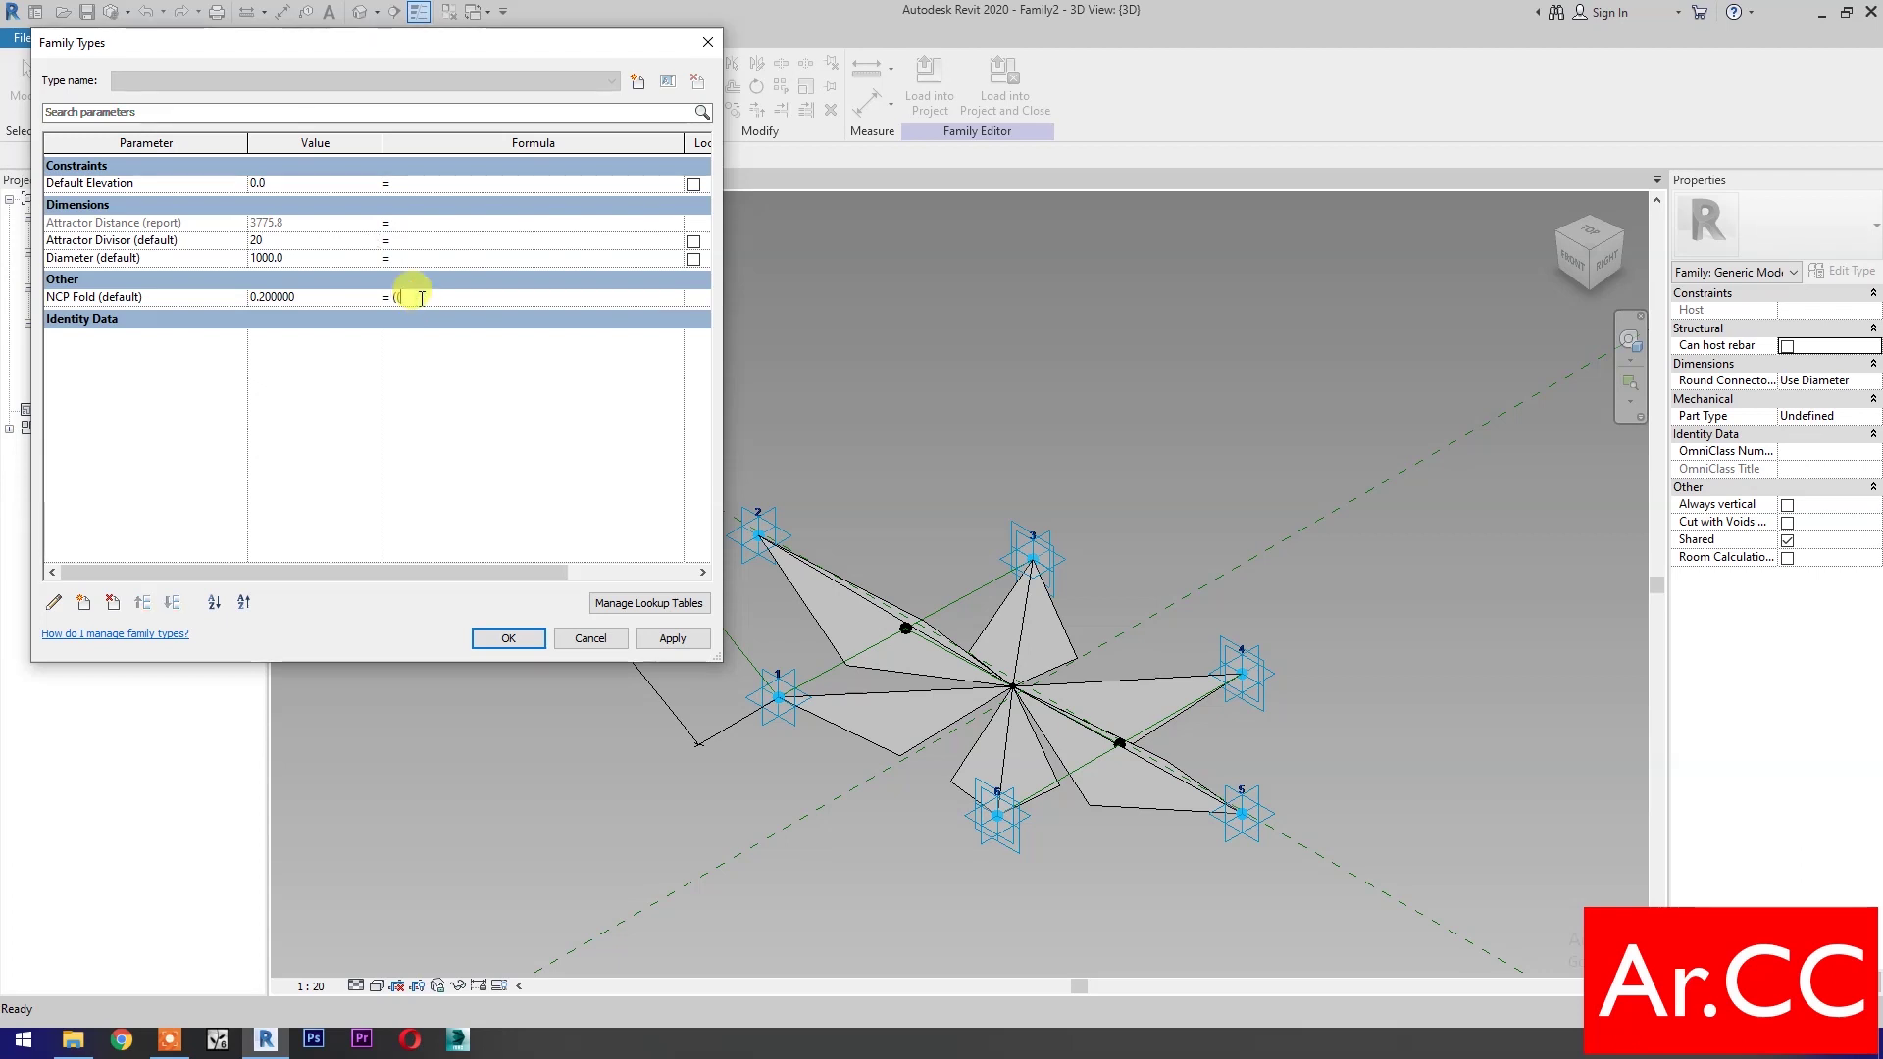
{"action": "type", "text": "((Attractor Distance/Attractor Divisor"}
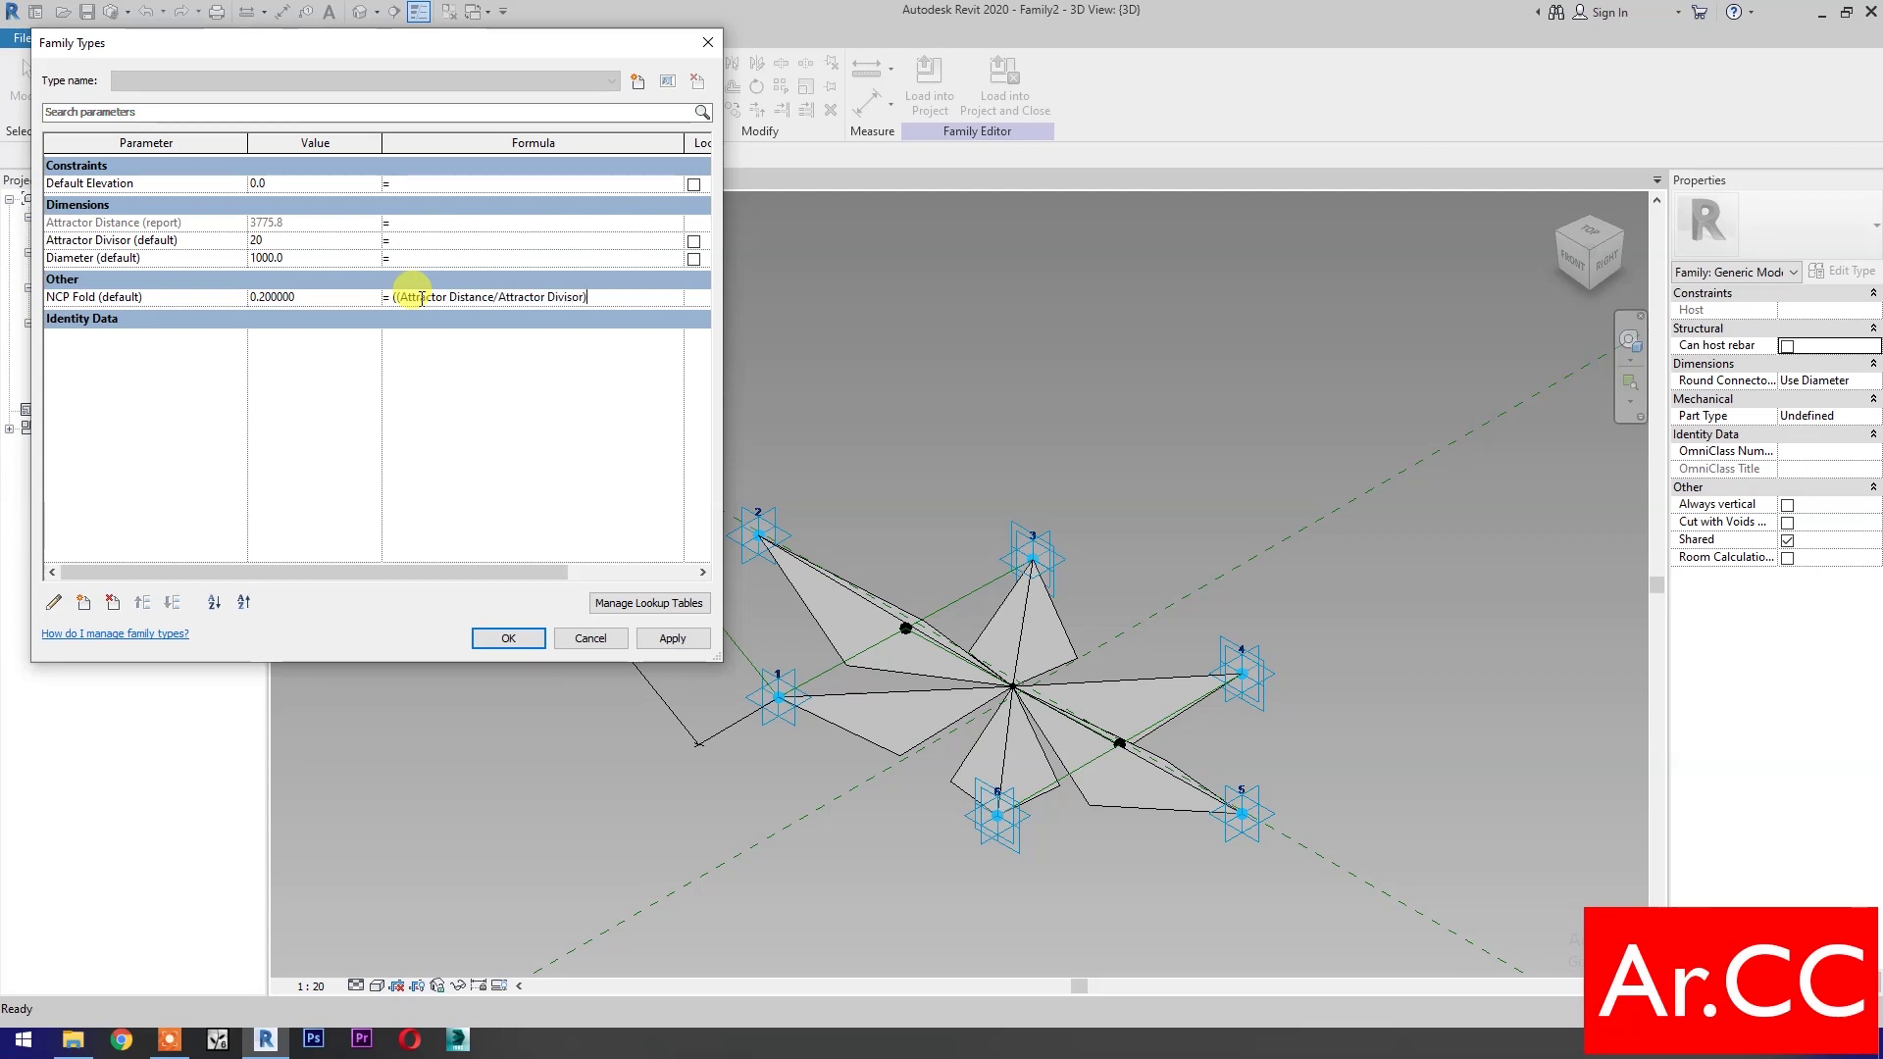
{"action": "type", "text": "/5)/100"}
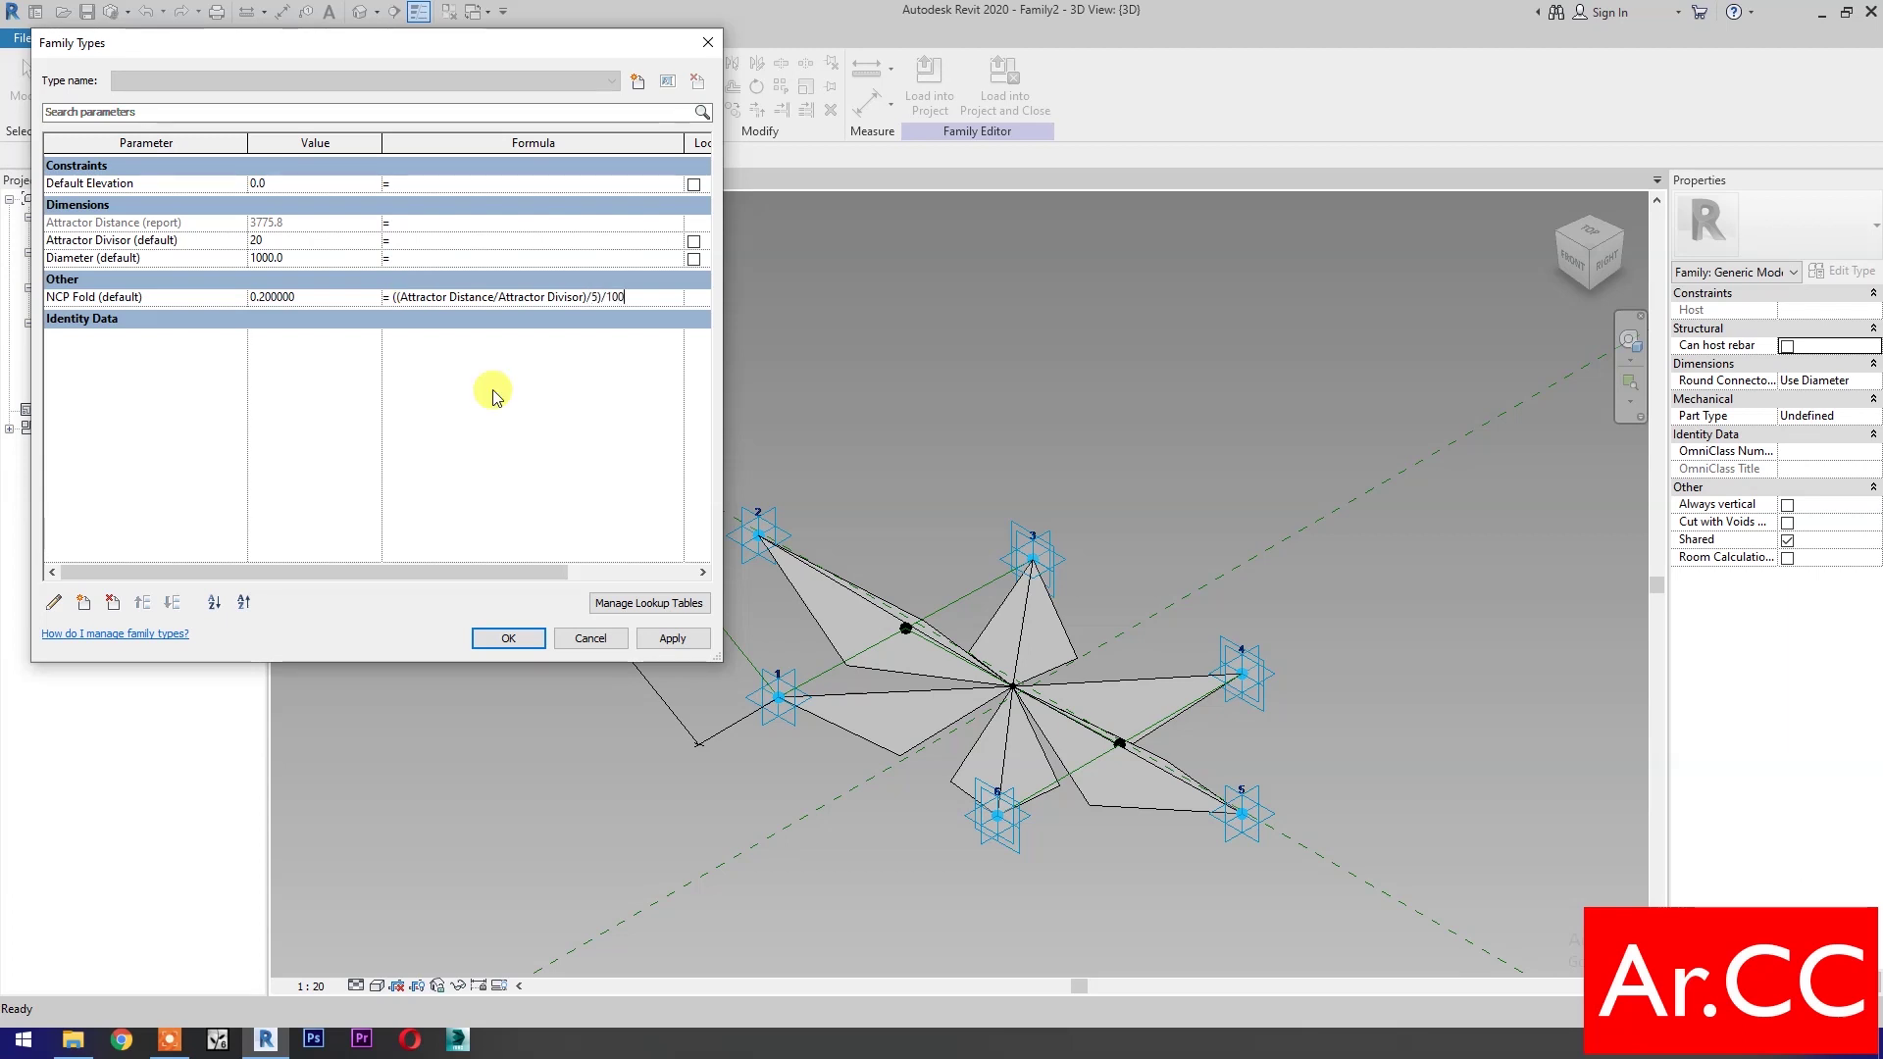
{"action": "left_click", "coordinate": [669, 642]}
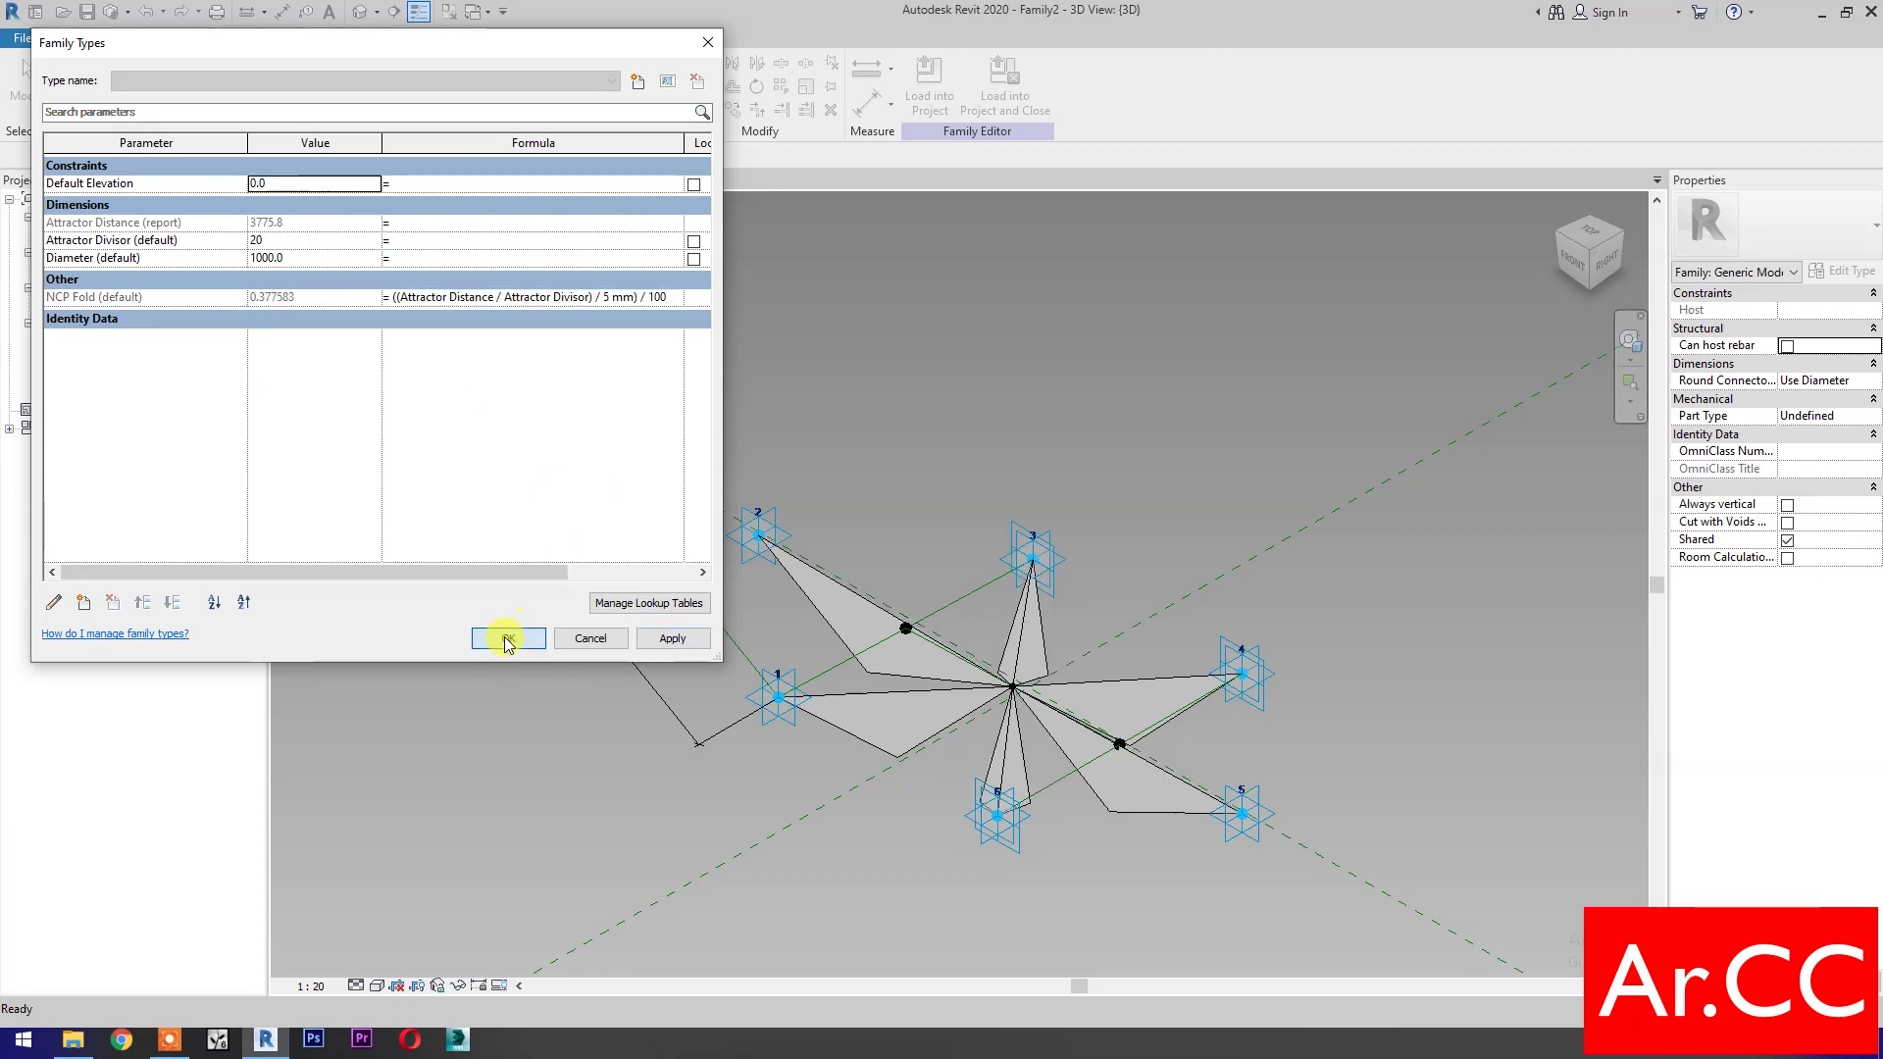
{"action": "left_click", "coordinate": [506, 638]}
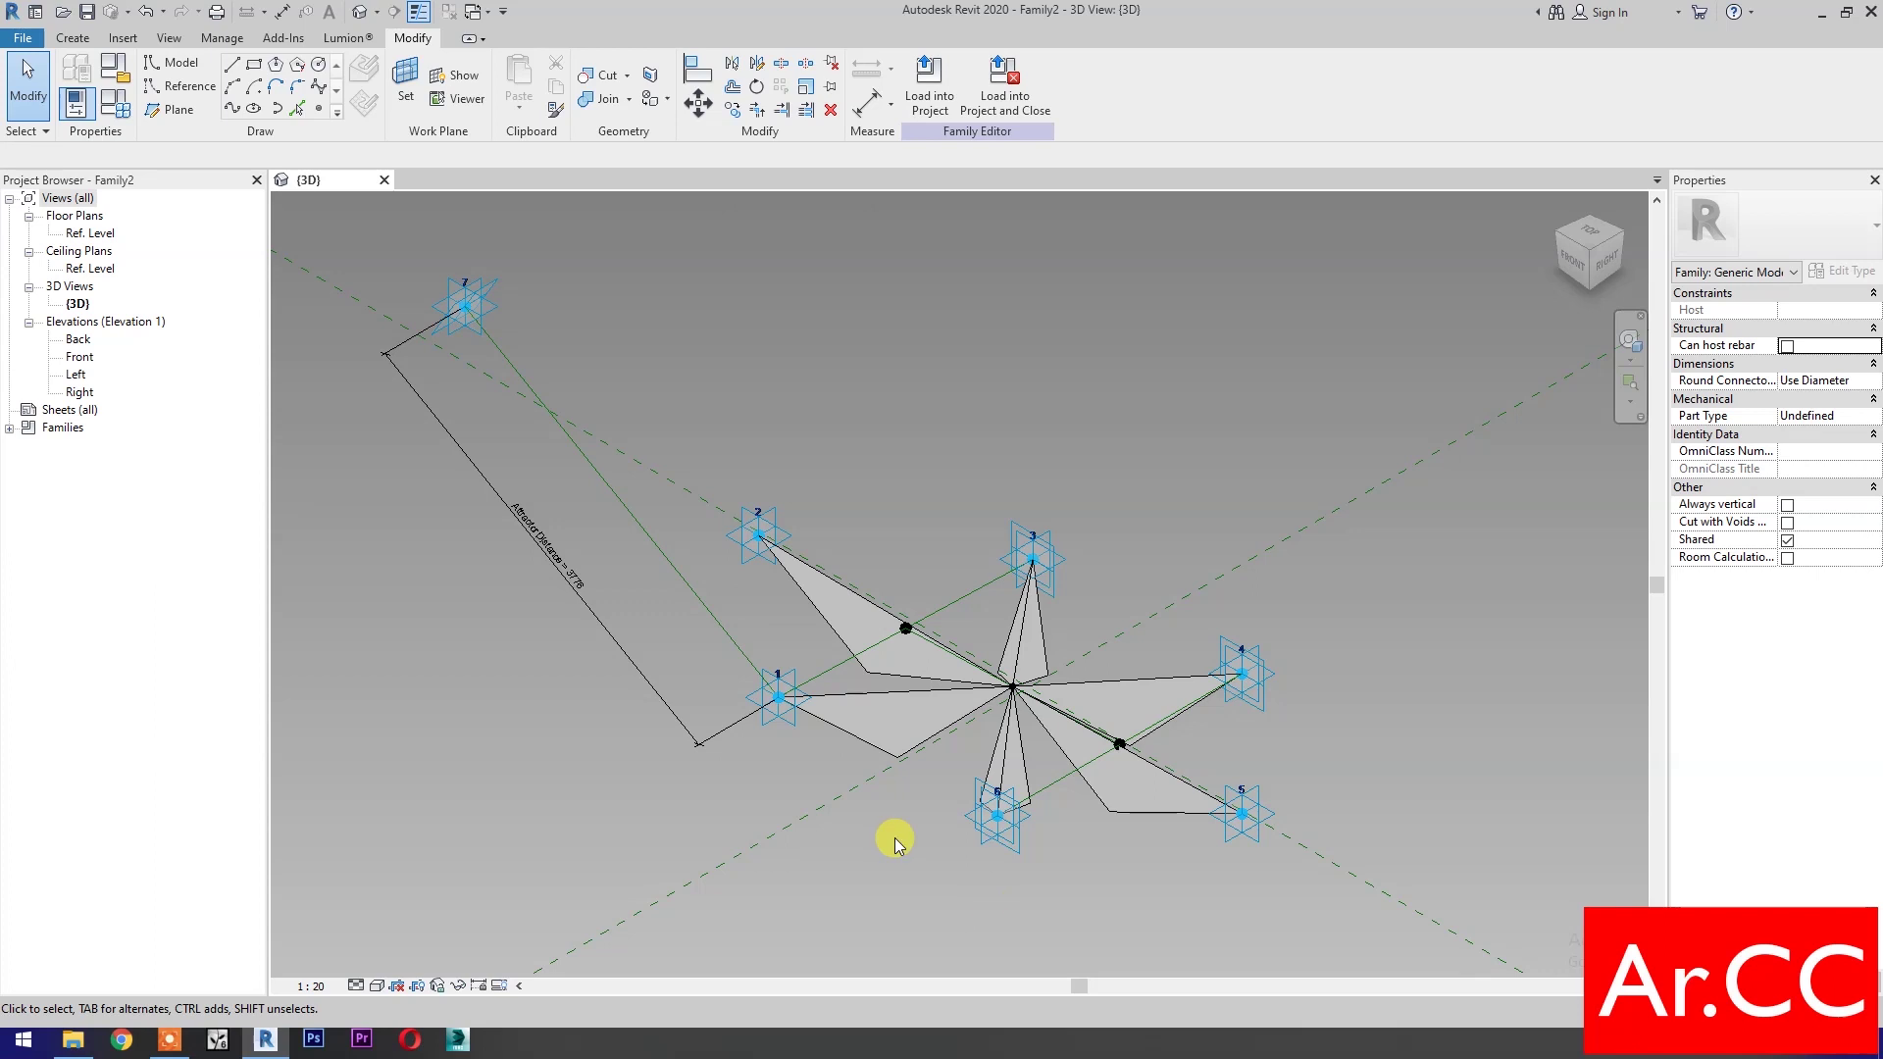
Set the family's Diameter parameter to 2000 and apply it to the six panels
{"action": "left_click", "coordinate": [1579, 262]}
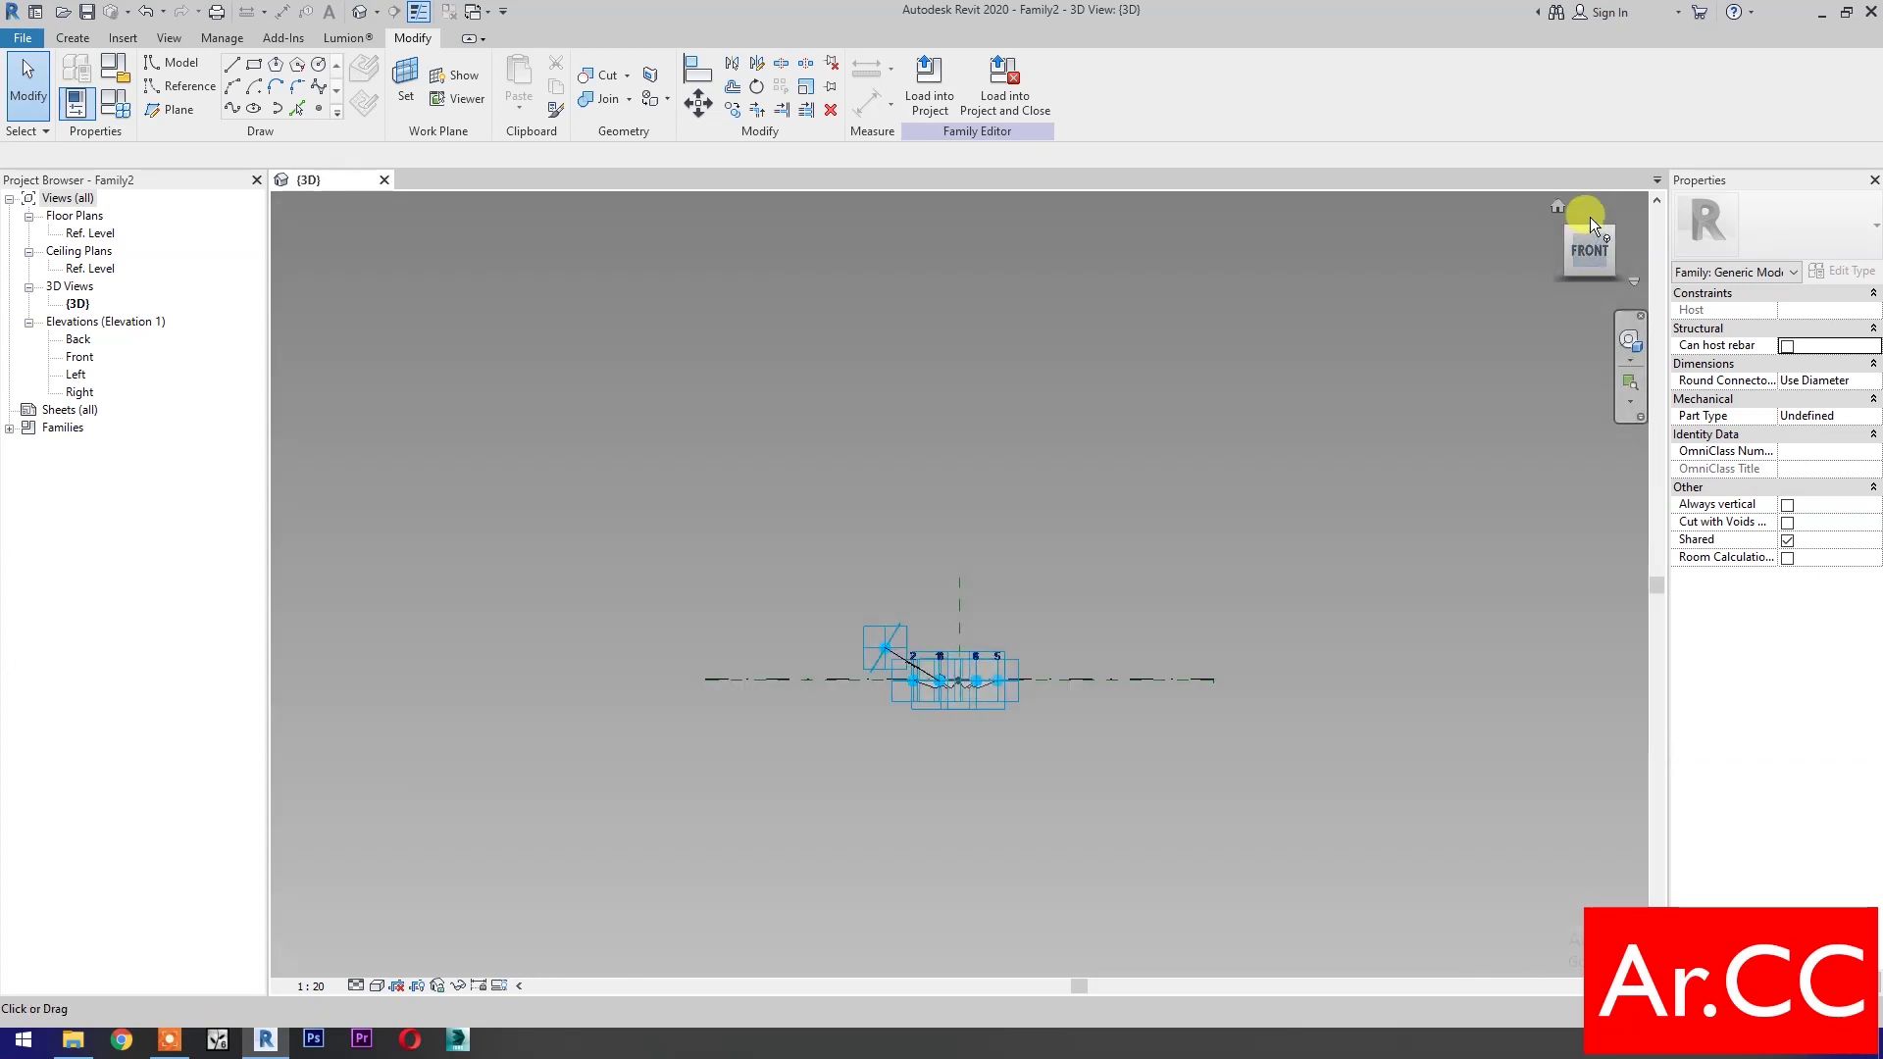
{"action": "left_click", "coordinate": [1590, 222]}
{"action": "scroll", "coordinate": [967, 738], "scroll_direction": "up", "scroll_amount": 6}
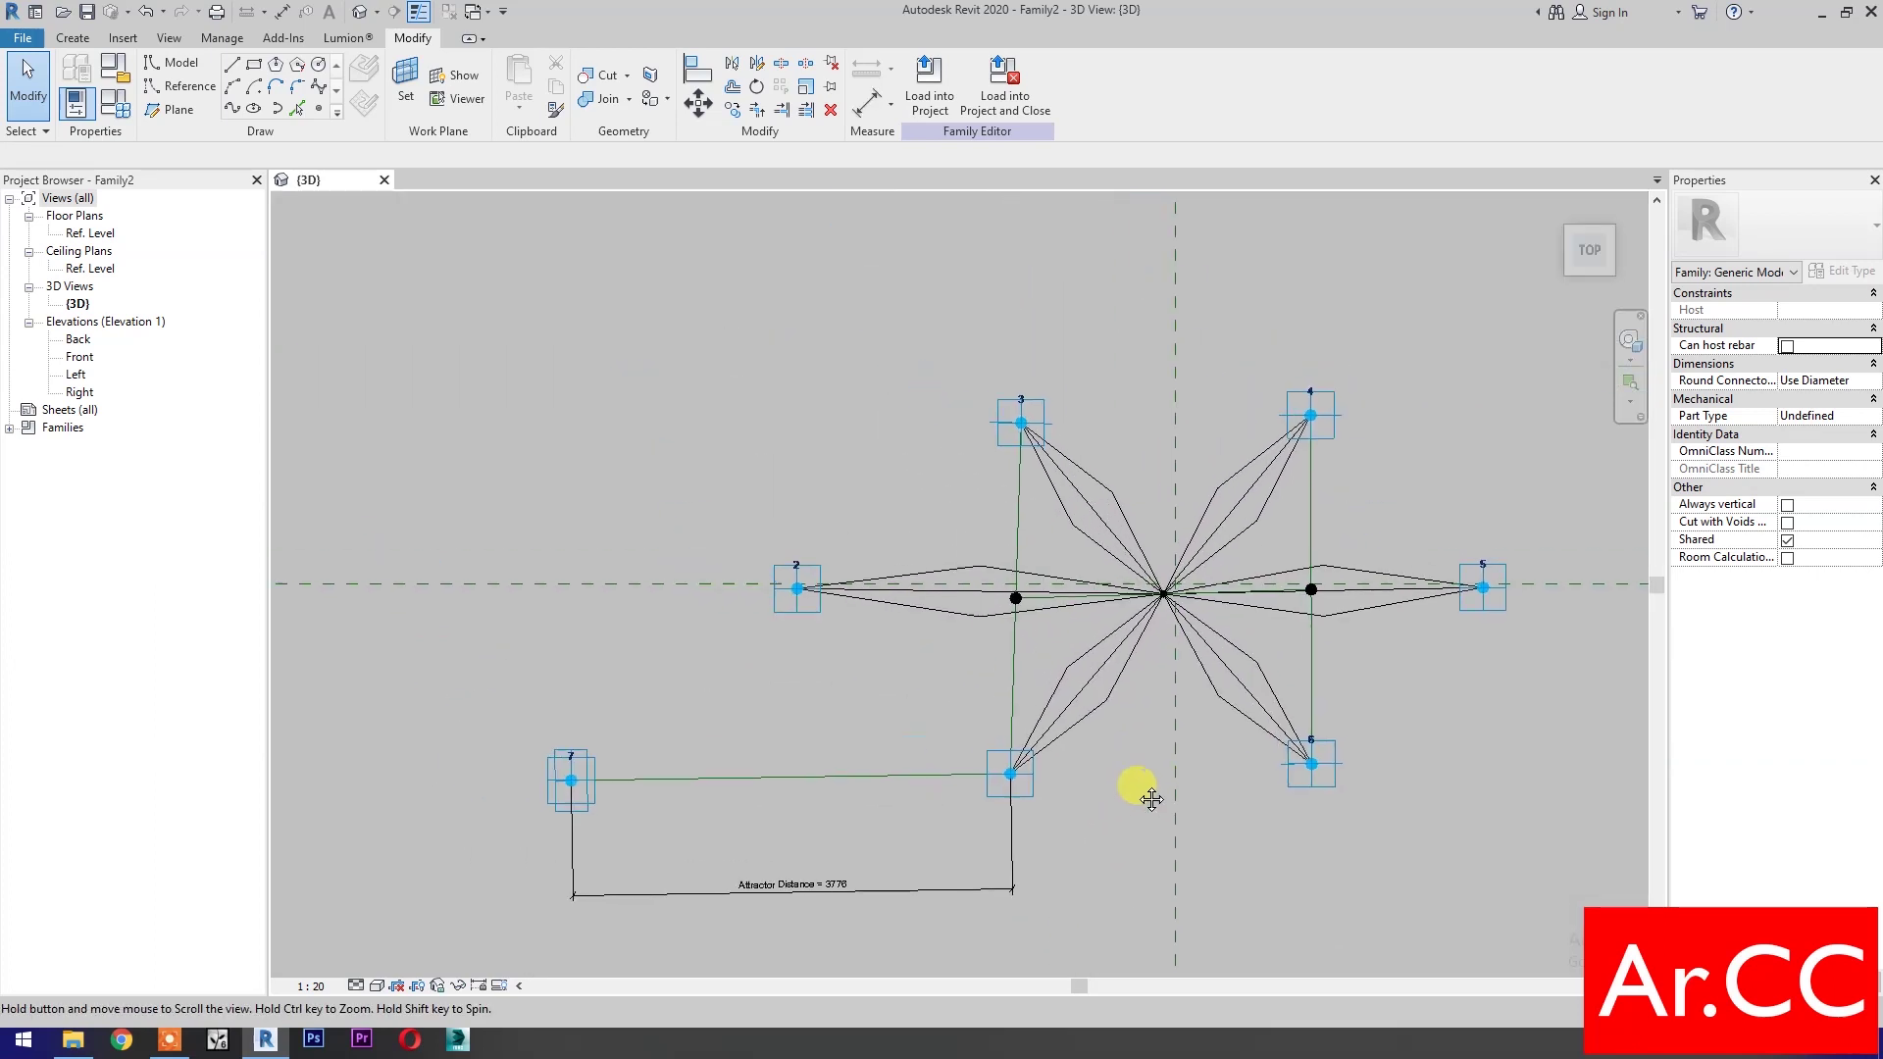
{"action": "middle_click_drag", "start_coordinate": [1150, 799], "coordinate": [1171, 798]}
{"action": "left_click", "coordinate": [114, 102]}
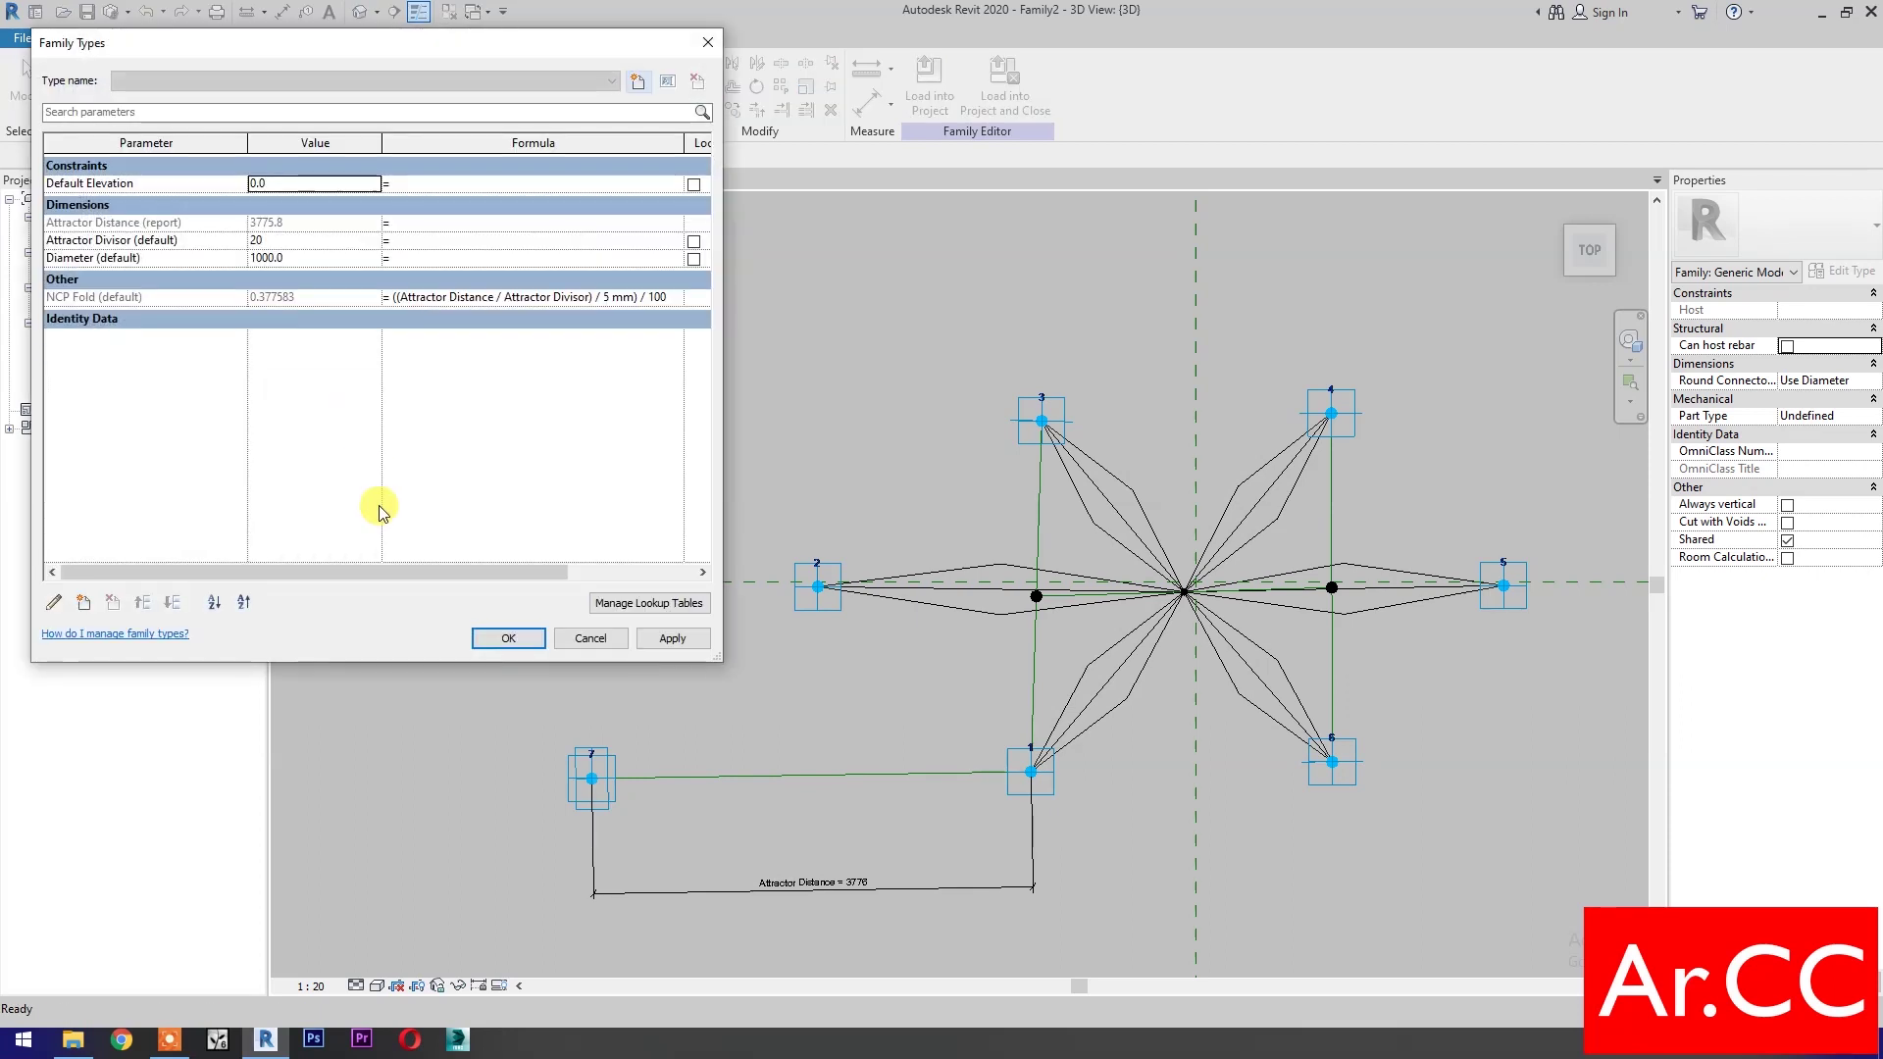
{"action": "left_click", "coordinate": [317, 261]}
{"action": "type", "text": "2000"}
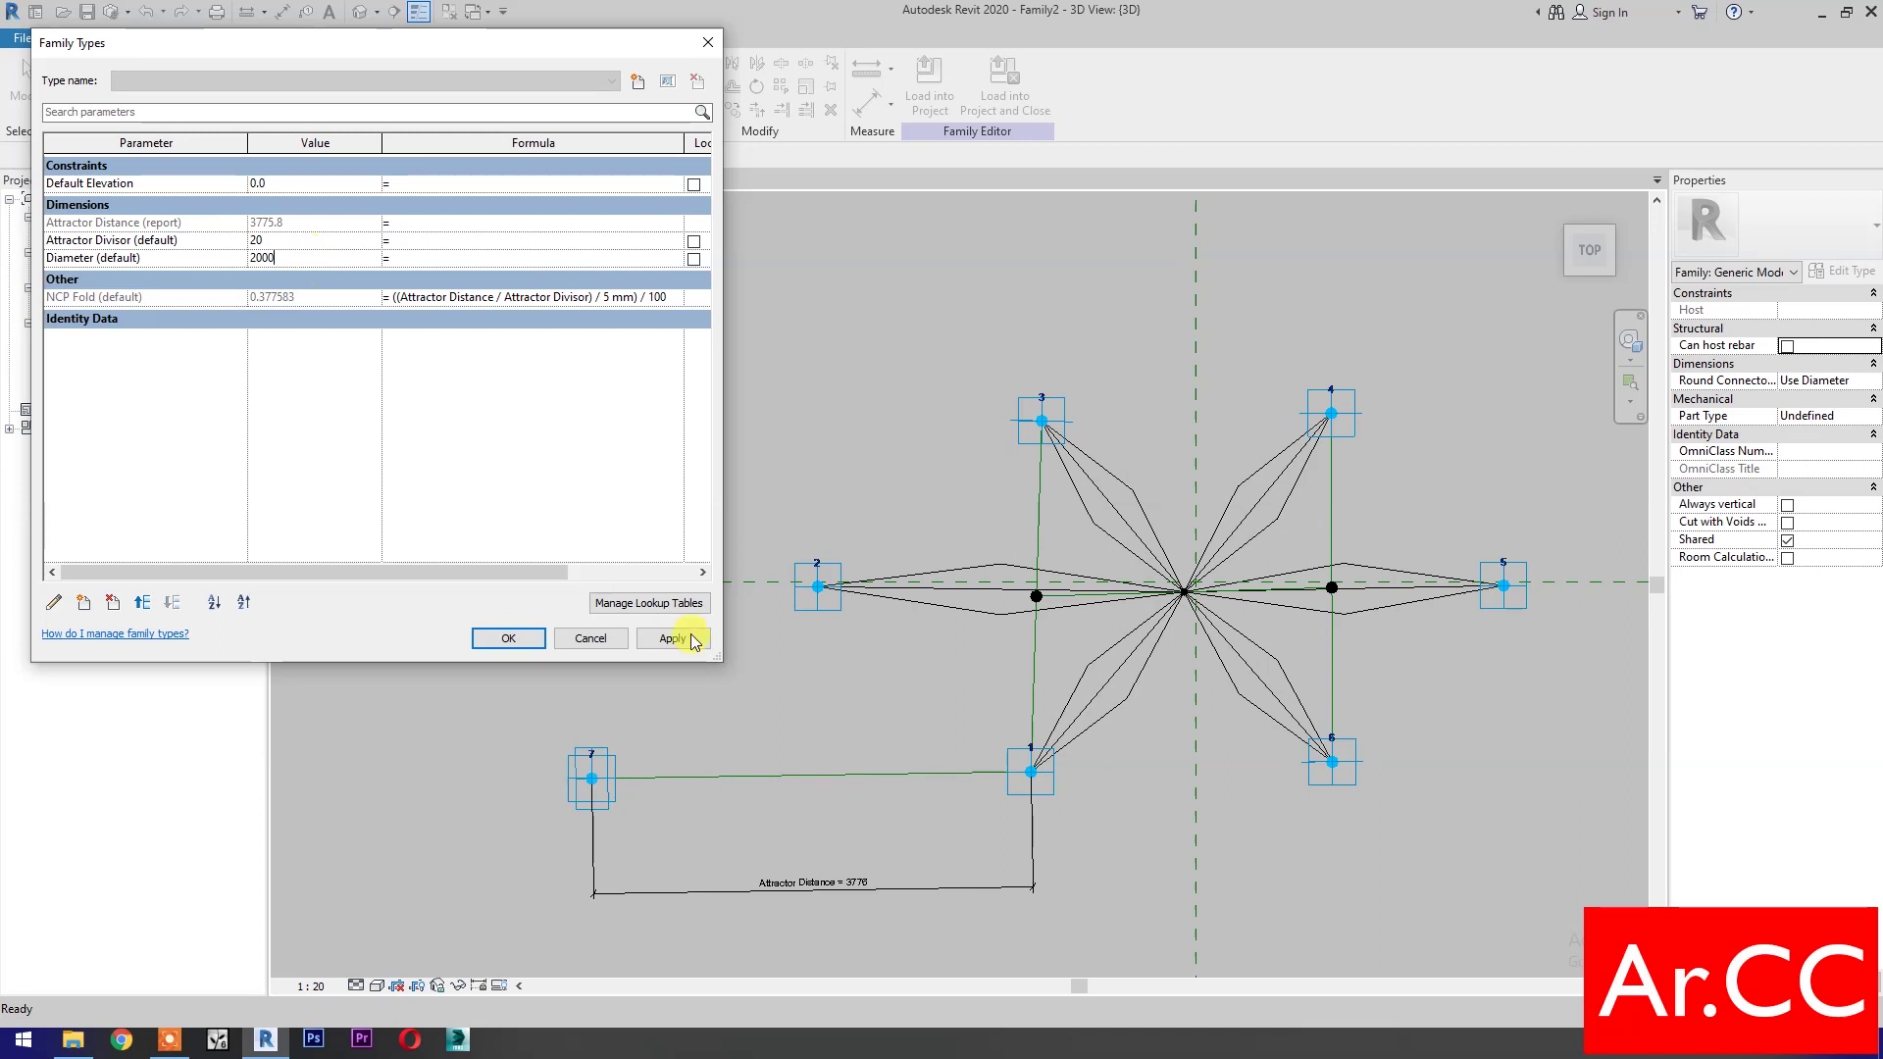
{"action": "left_click", "coordinate": [675, 638]}
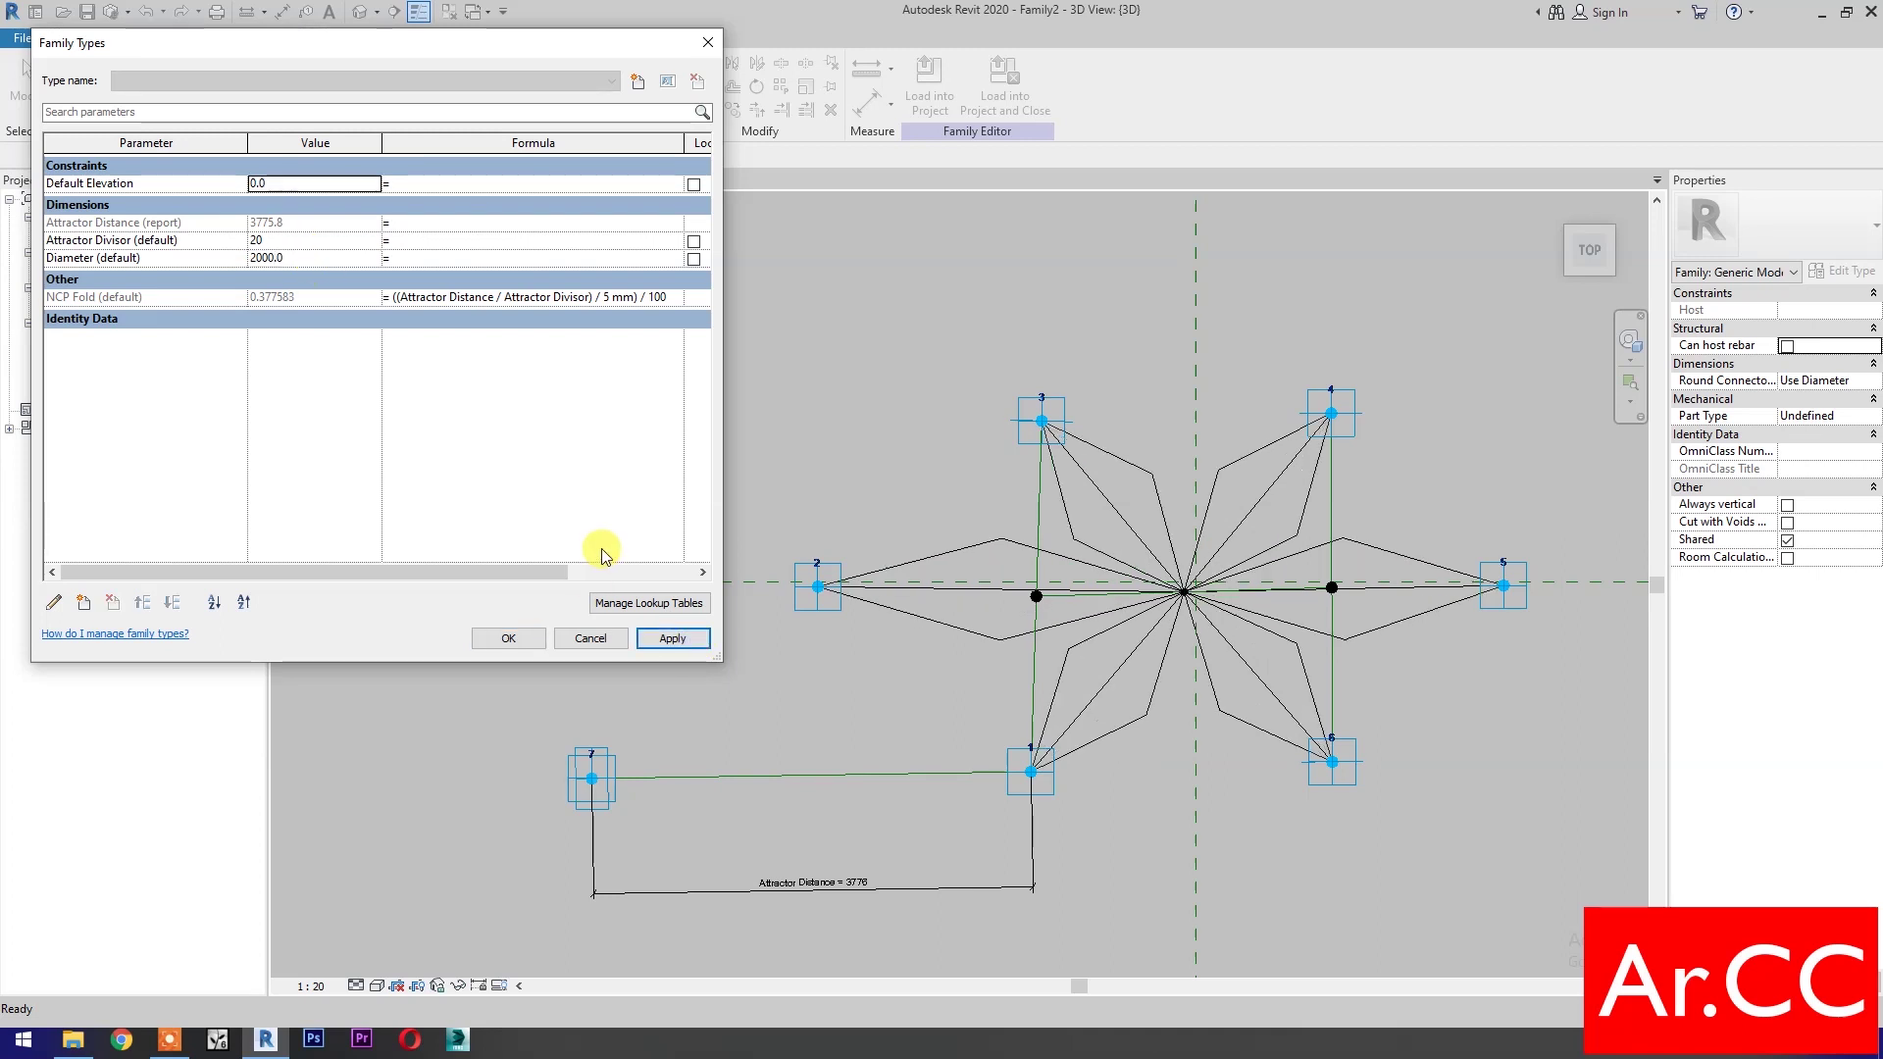
Set the family's Diameter parameter to 500 and accept the family type values
{"action": "left_click", "coordinate": [317, 258]}
{"action": "type", "text": "500"}
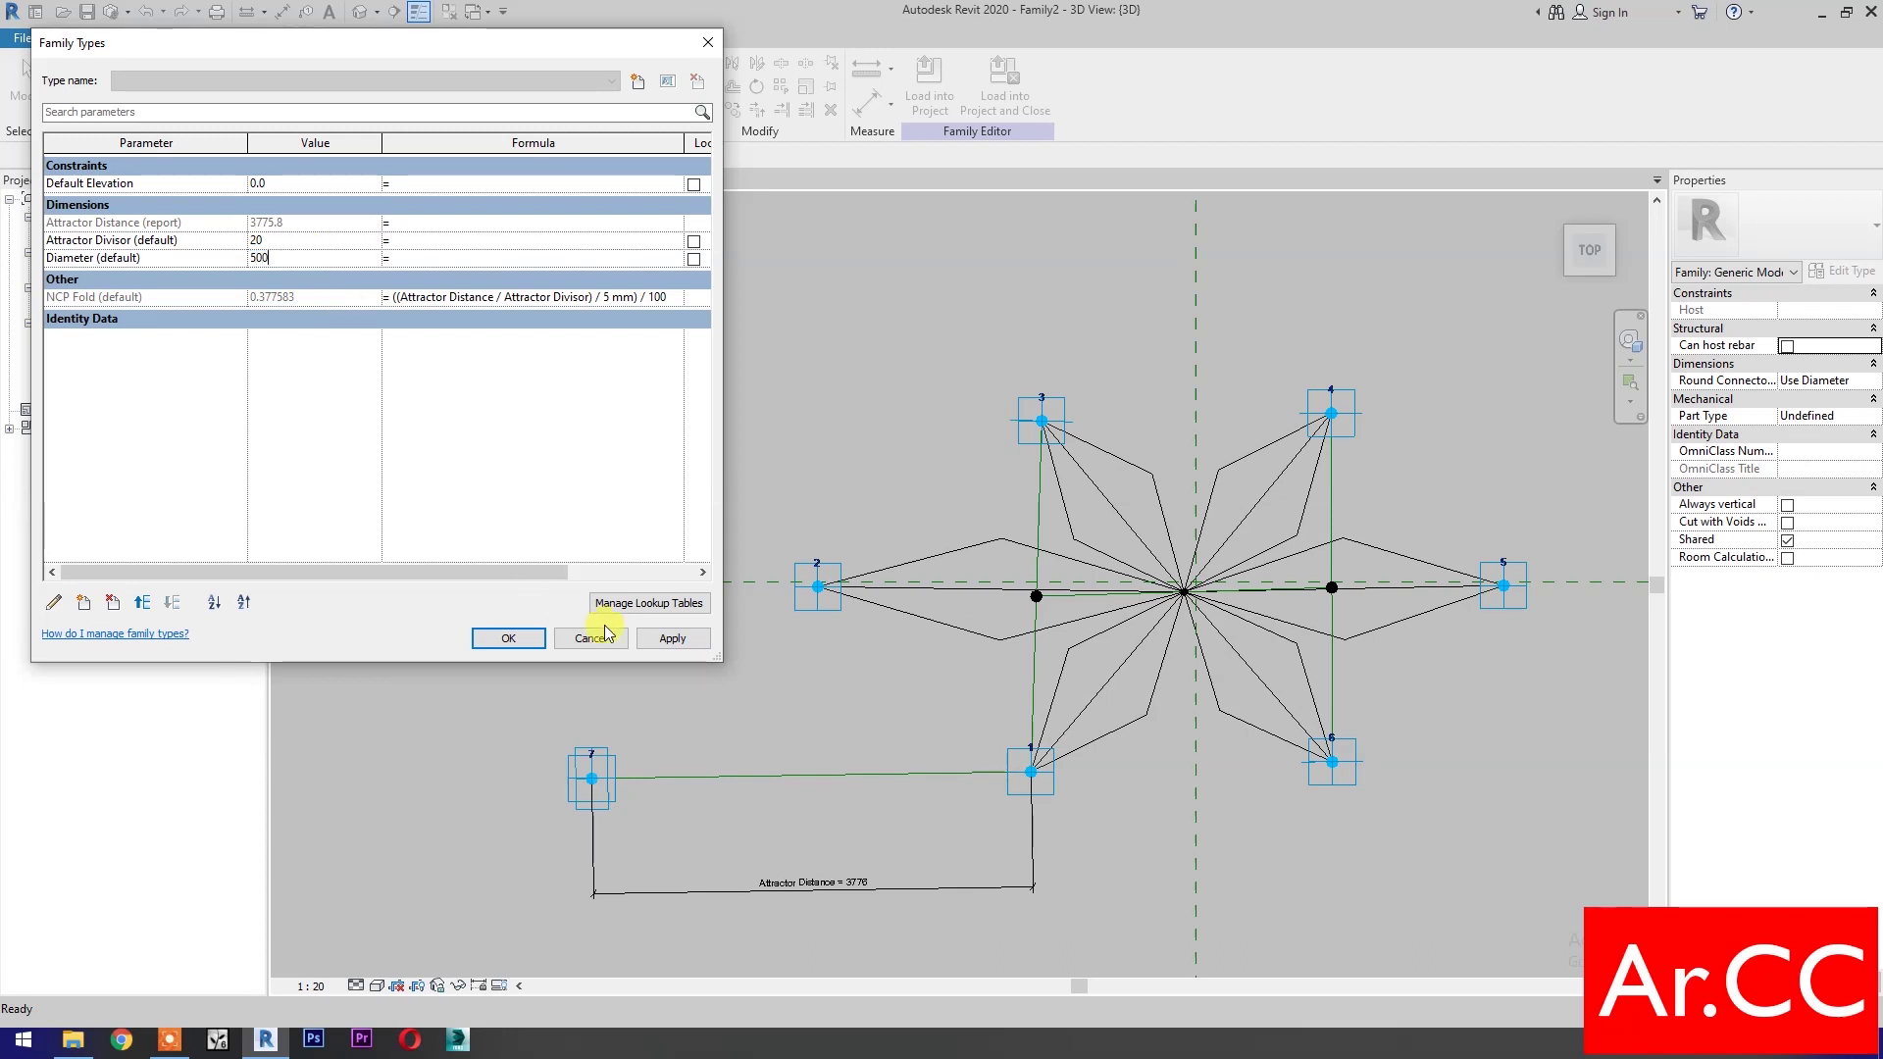
{"action": "left_click", "coordinate": [649, 639]}
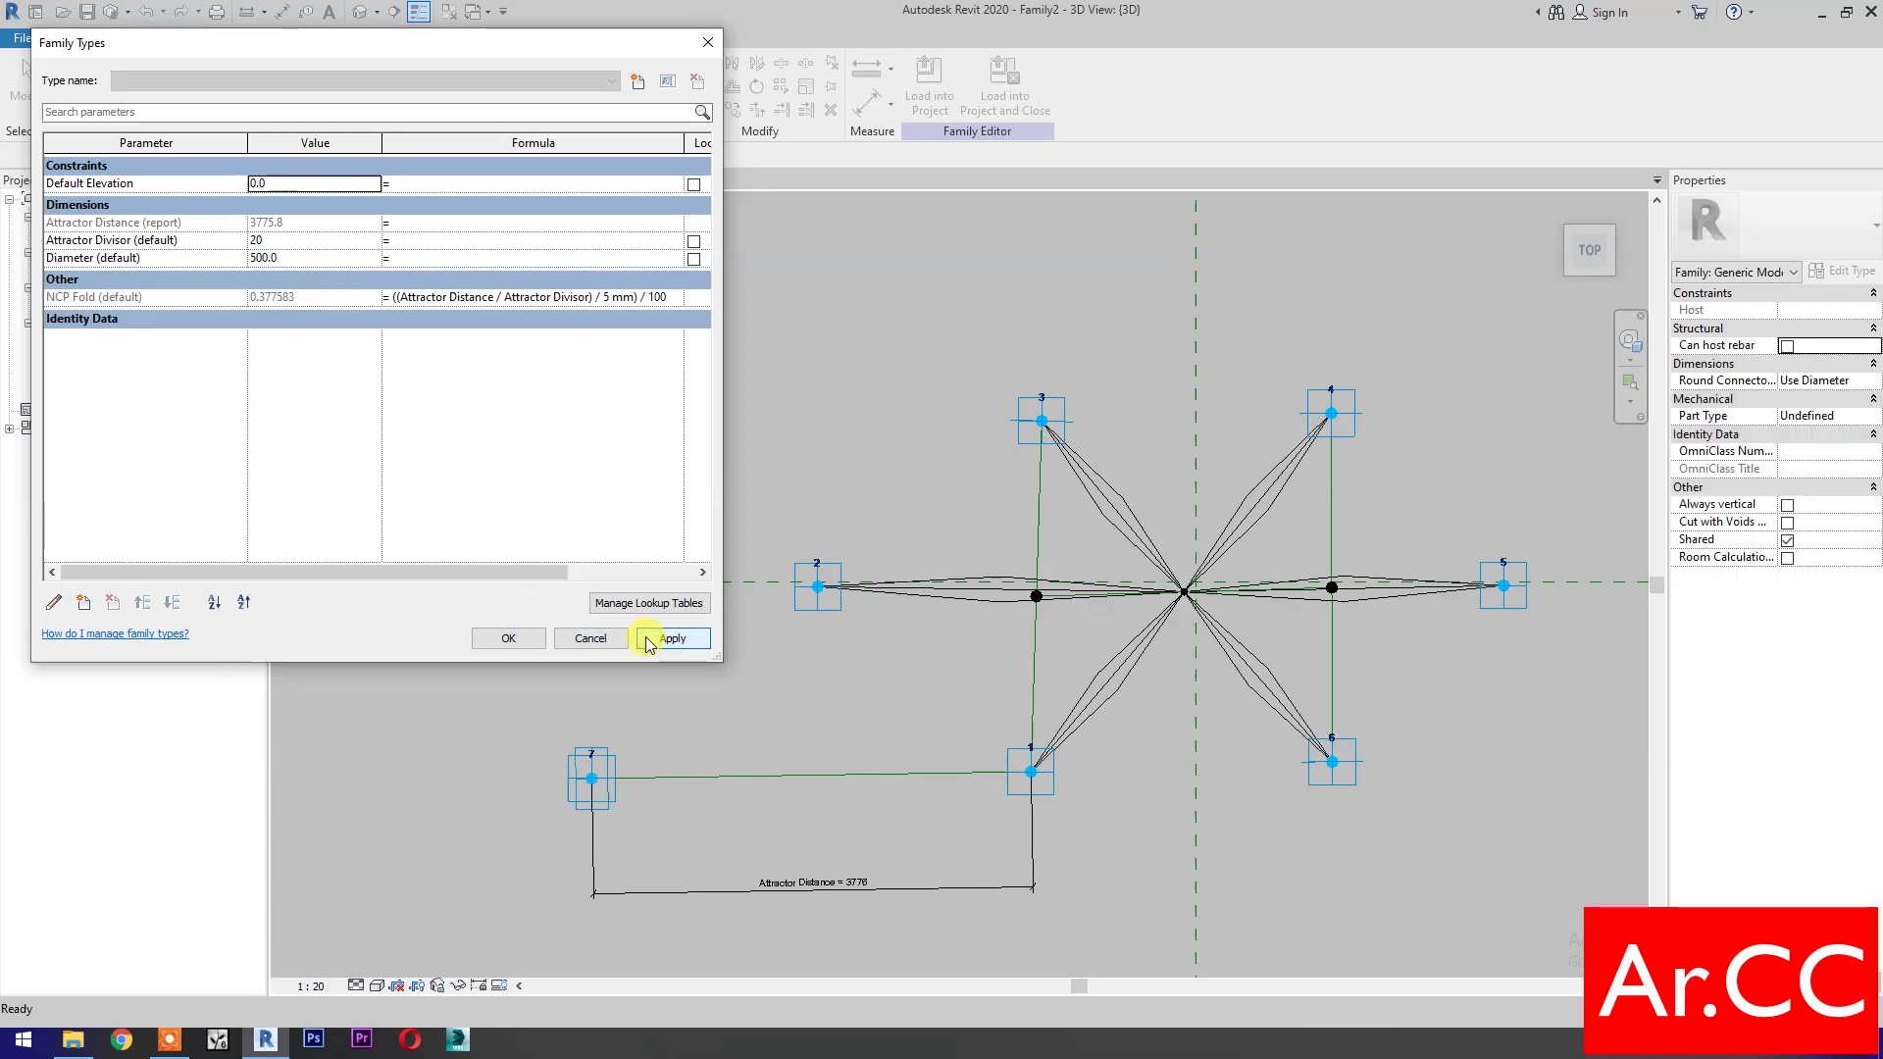
{"action": "left_click", "coordinate": [506, 639]}
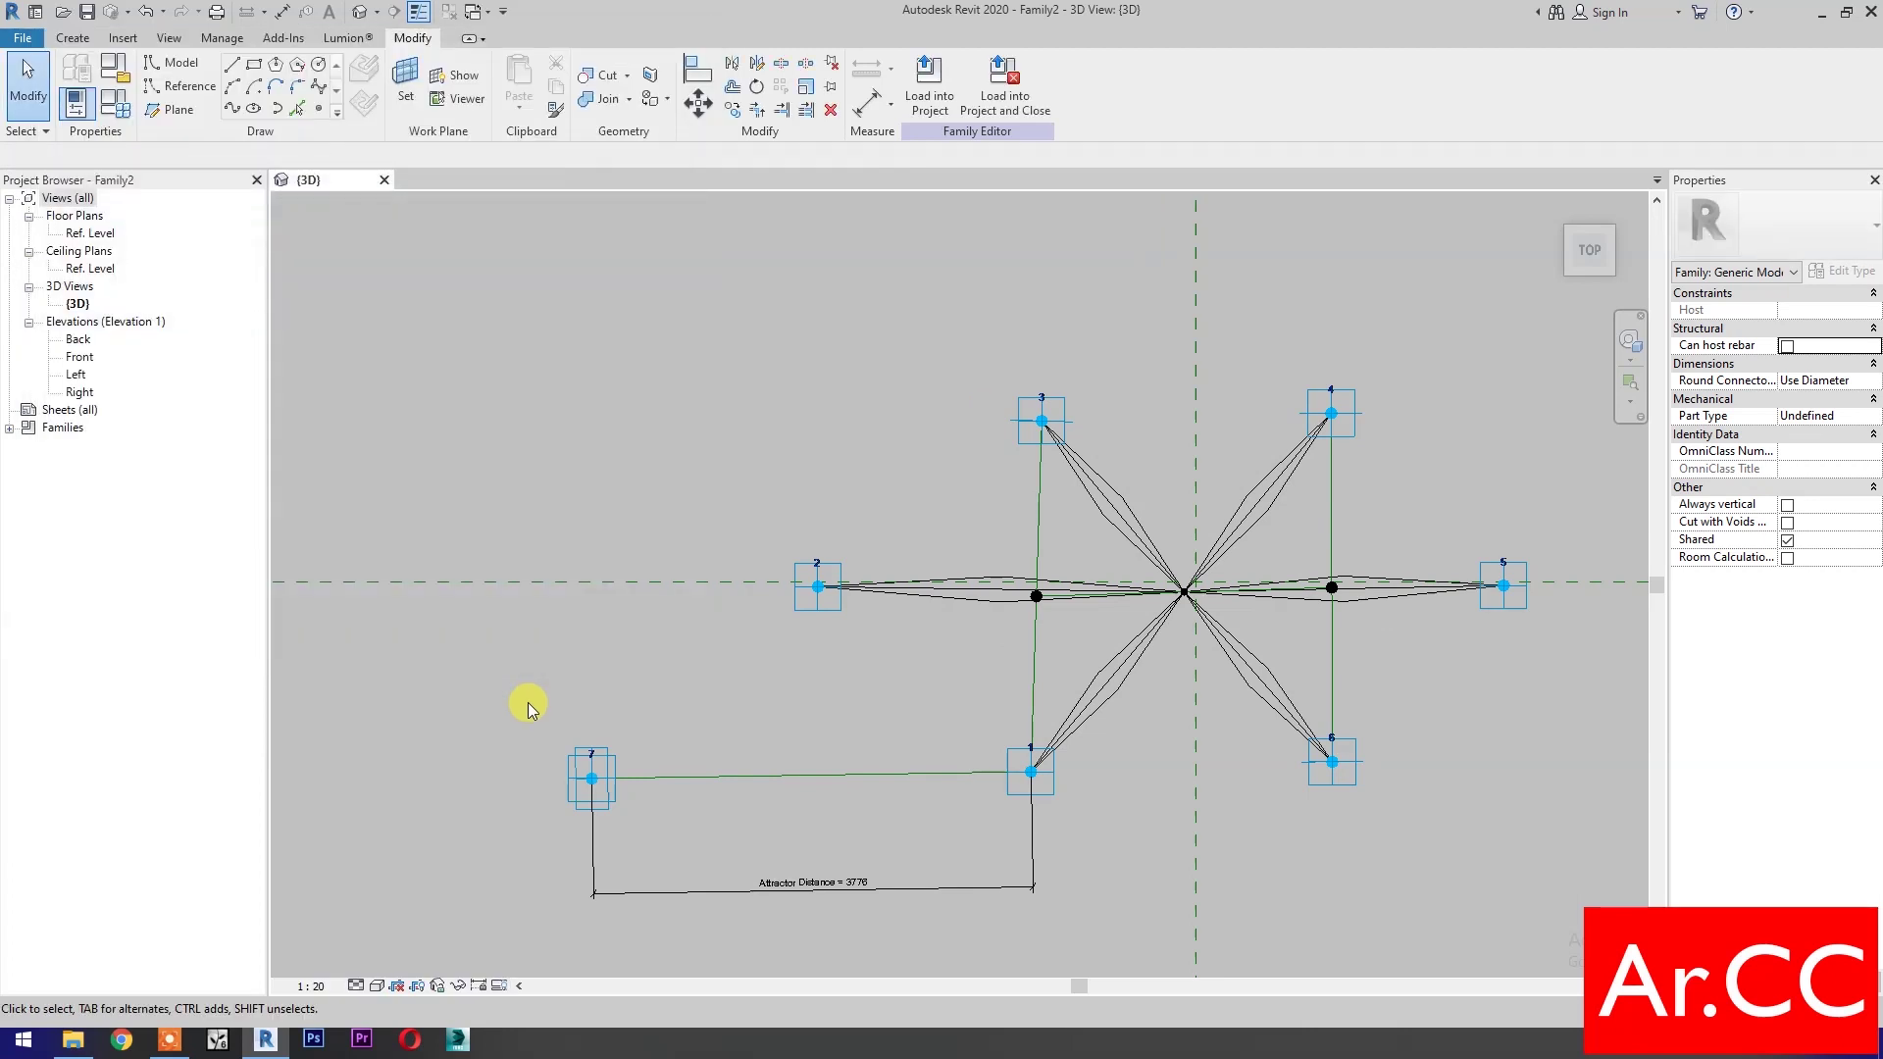
Disable the family's Shared property and enable Always vertical
{"action": "left_click", "coordinate": [1787, 541]}
{"action": "left_click", "coordinate": [1787, 505]}
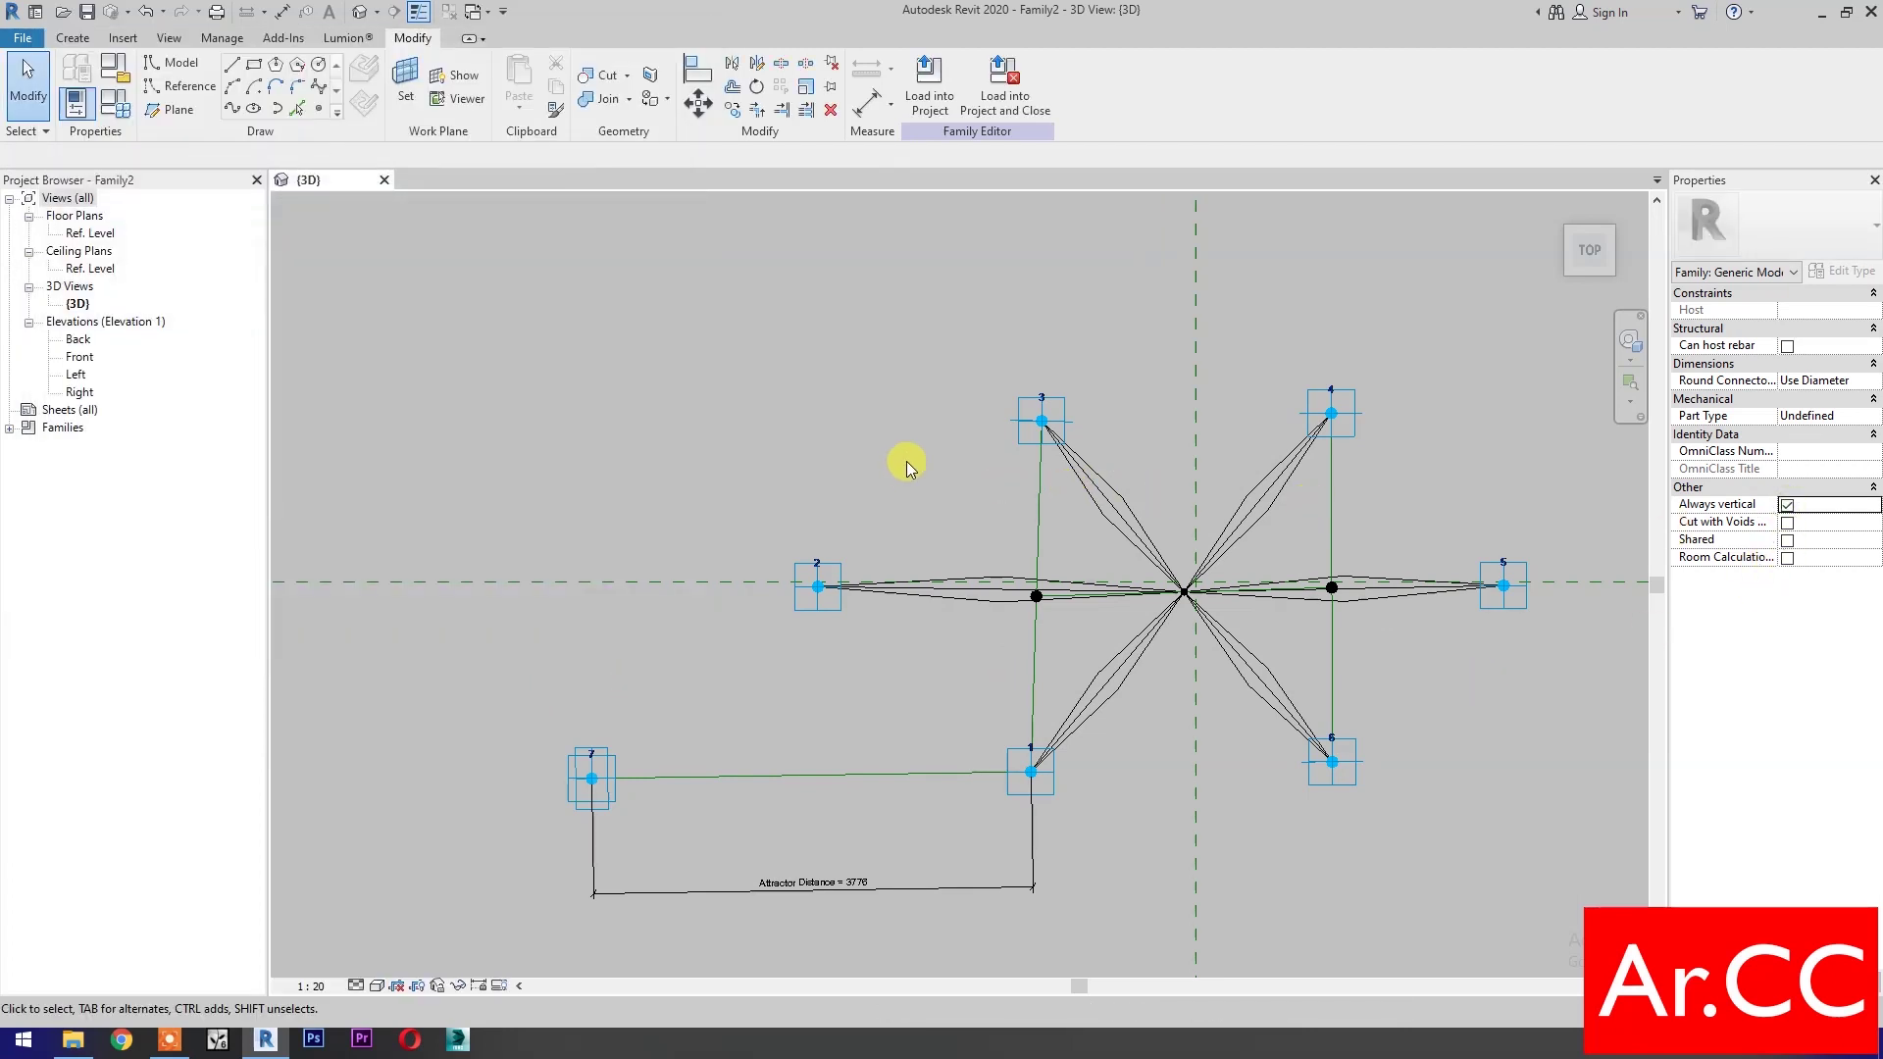
Save the family on the Desktop as Adaptive Hex Star Panel
{"action": "left_click", "coordinate": [90, 14]}
{"action": "type", "text": "Adaptive "}
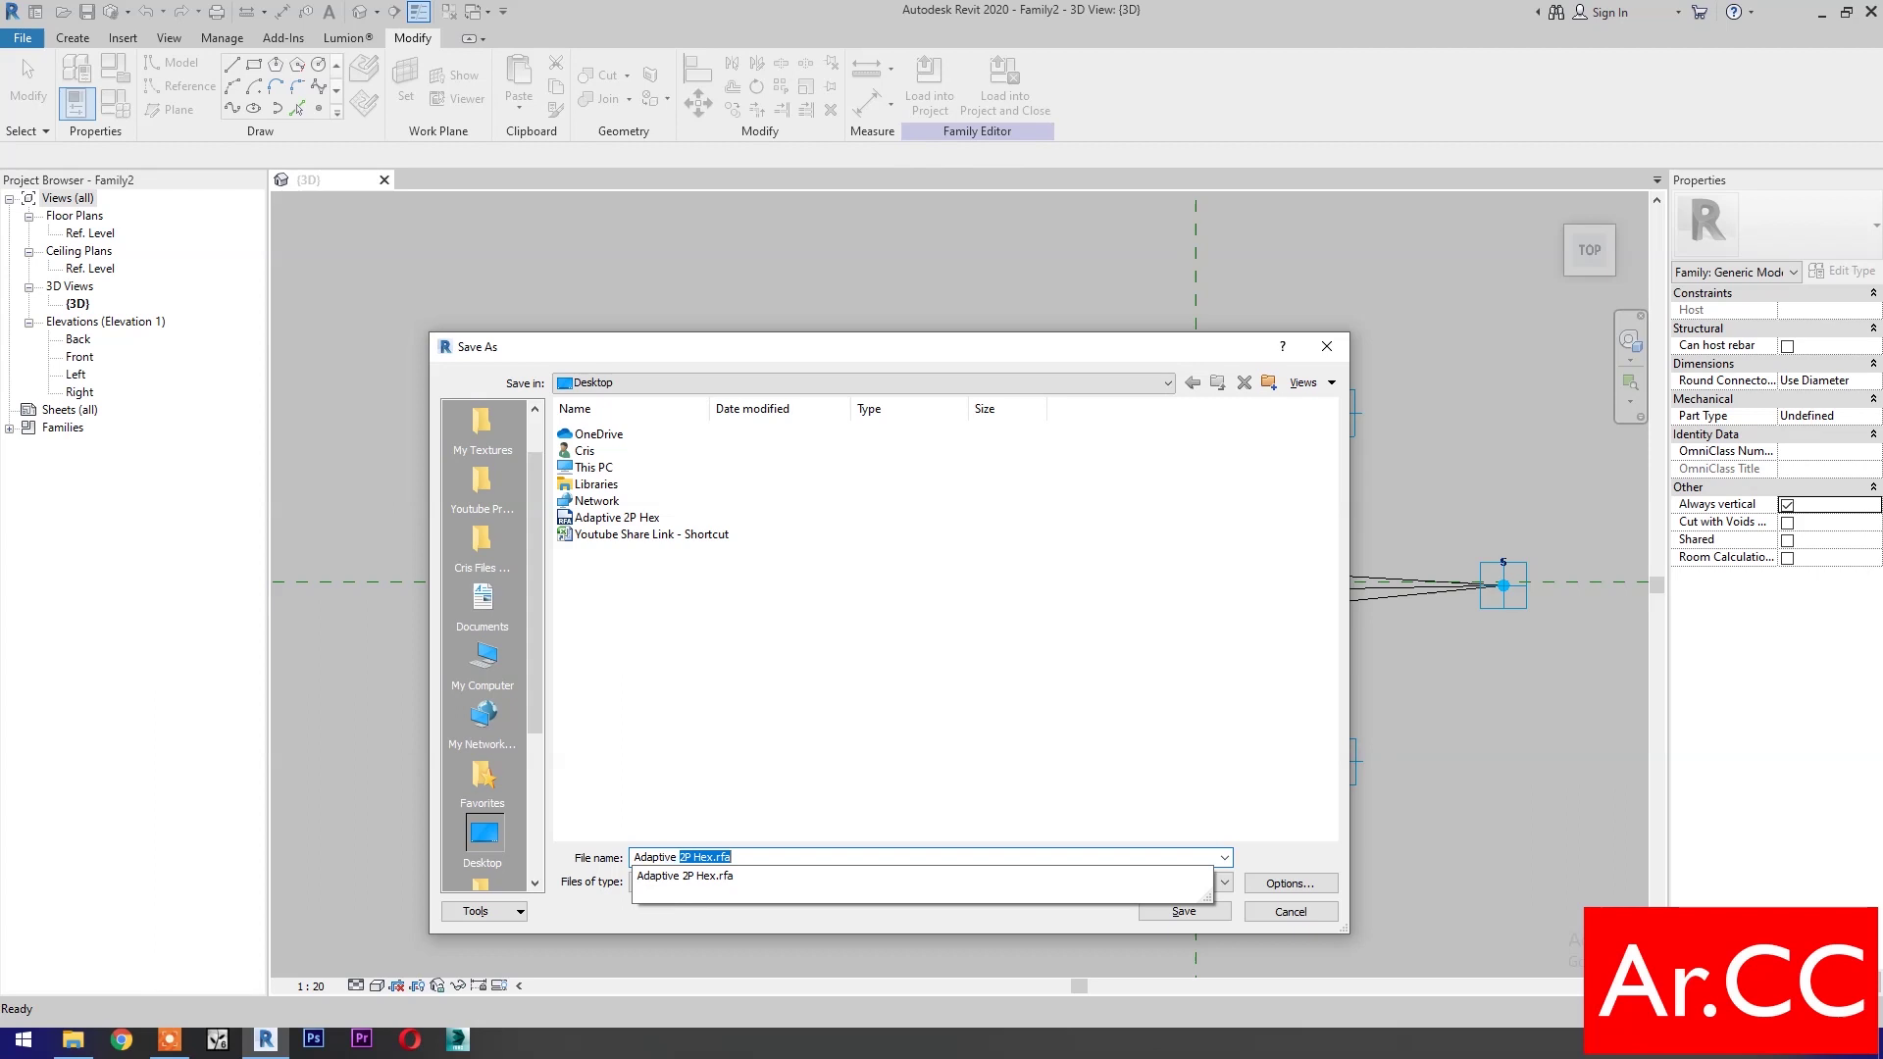
{"action": "type", "text": "Hex Star Panel"}
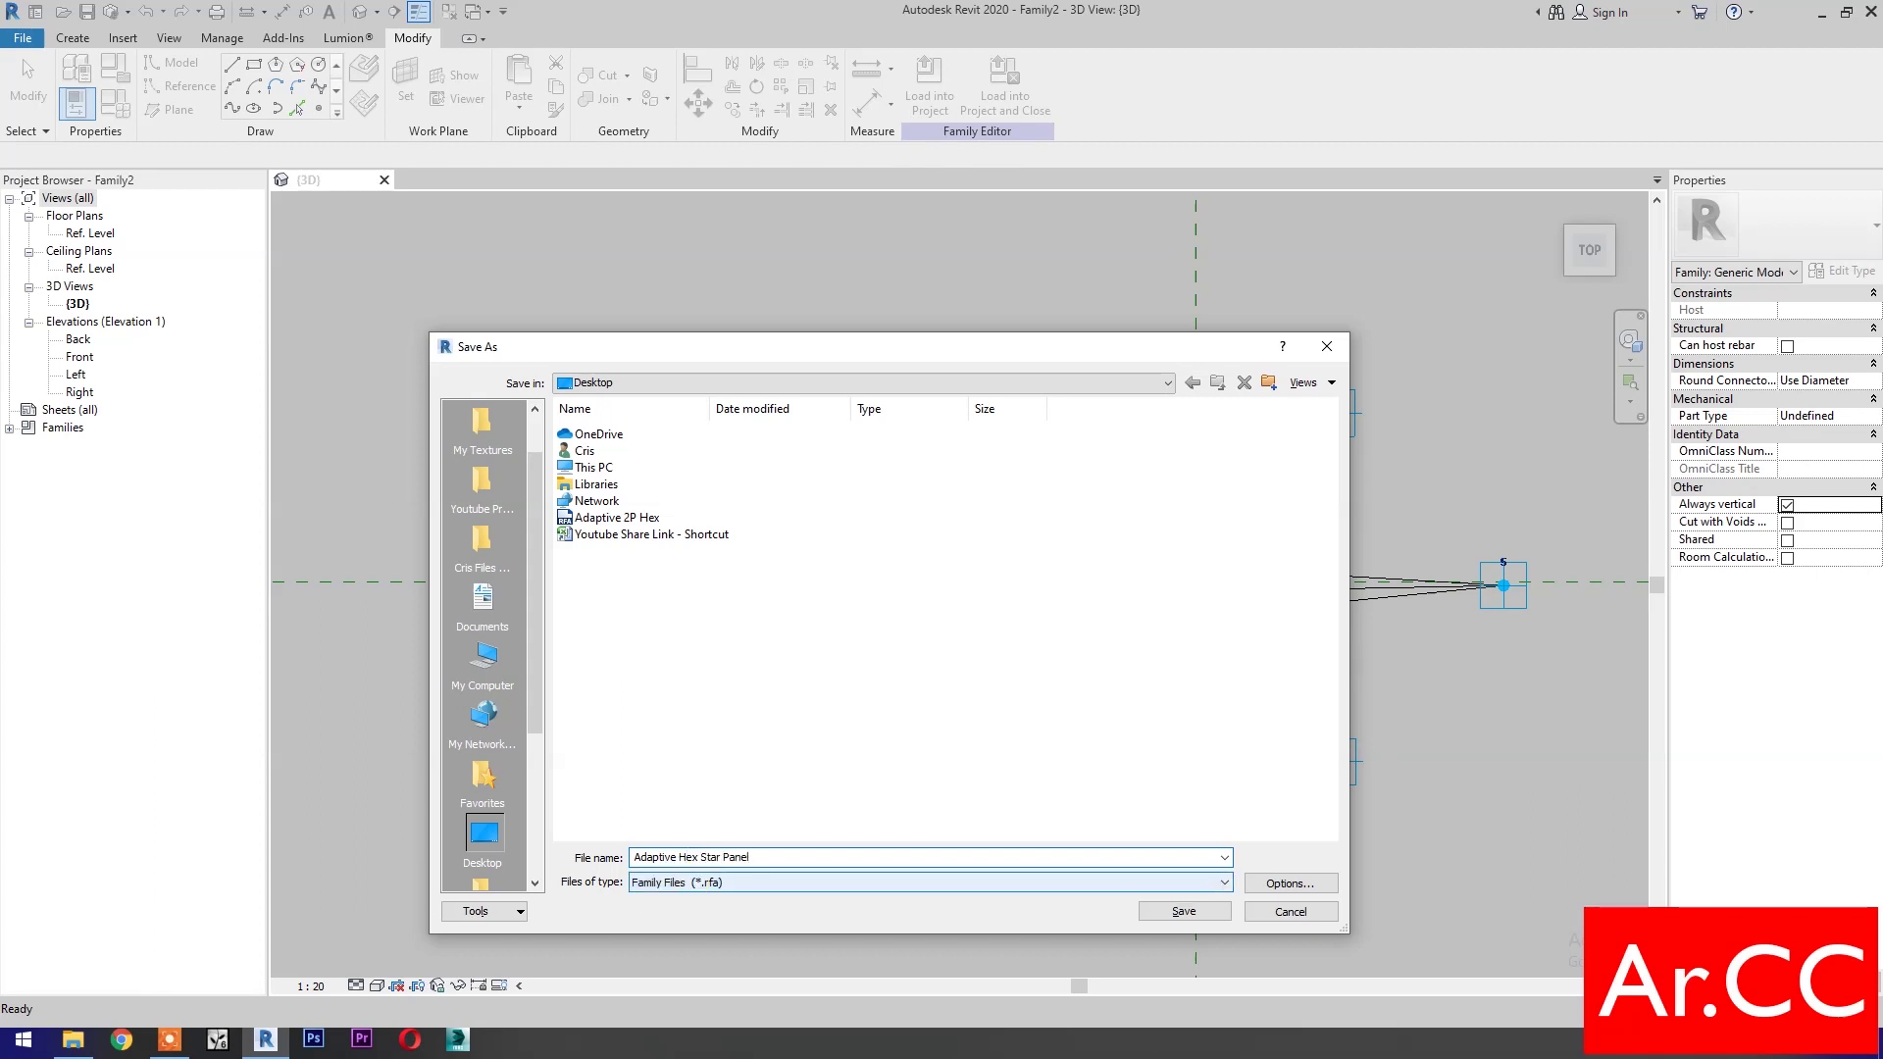
{"action": "left_click", "coordinate": [1160, 914]}
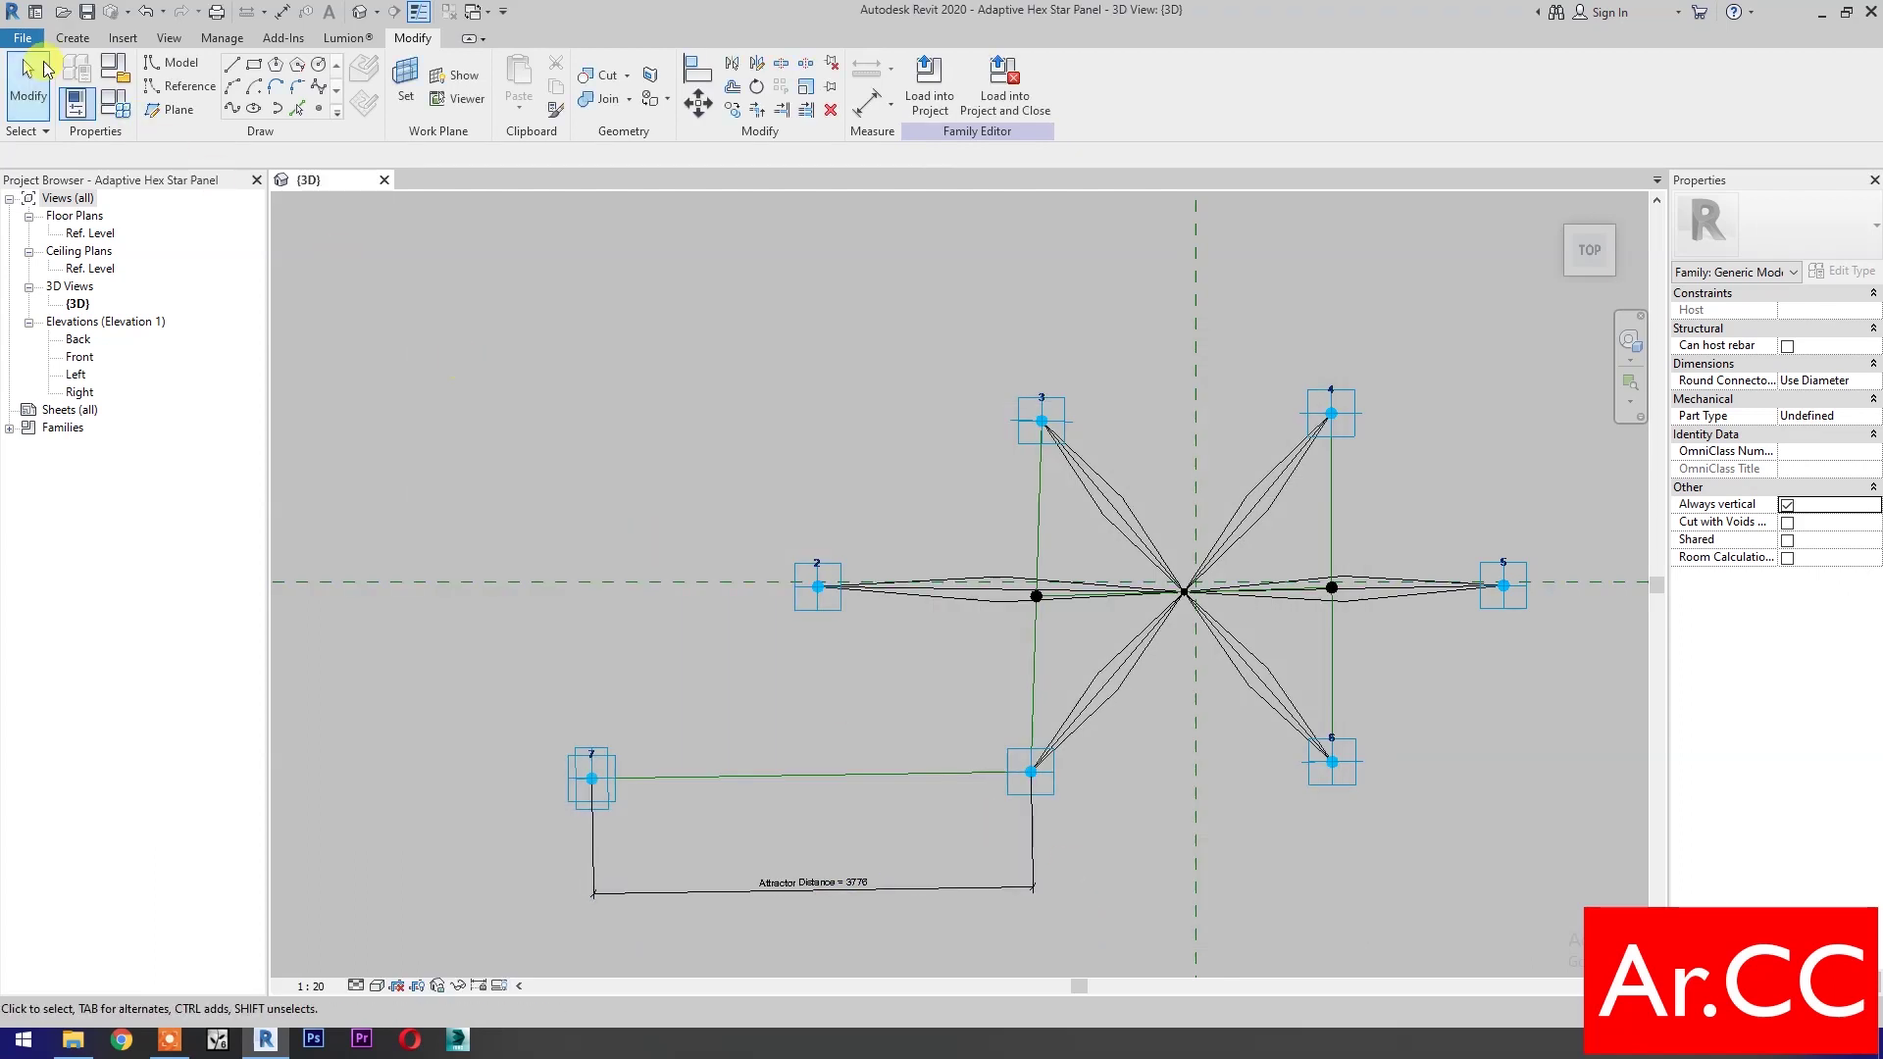
Create a new family from the Metric Generic Model Pattern Based template
{"action": "left_click", "coordinate": [29, 37]}
{"action": "mouse_move", "coordinate": [40, 113]}
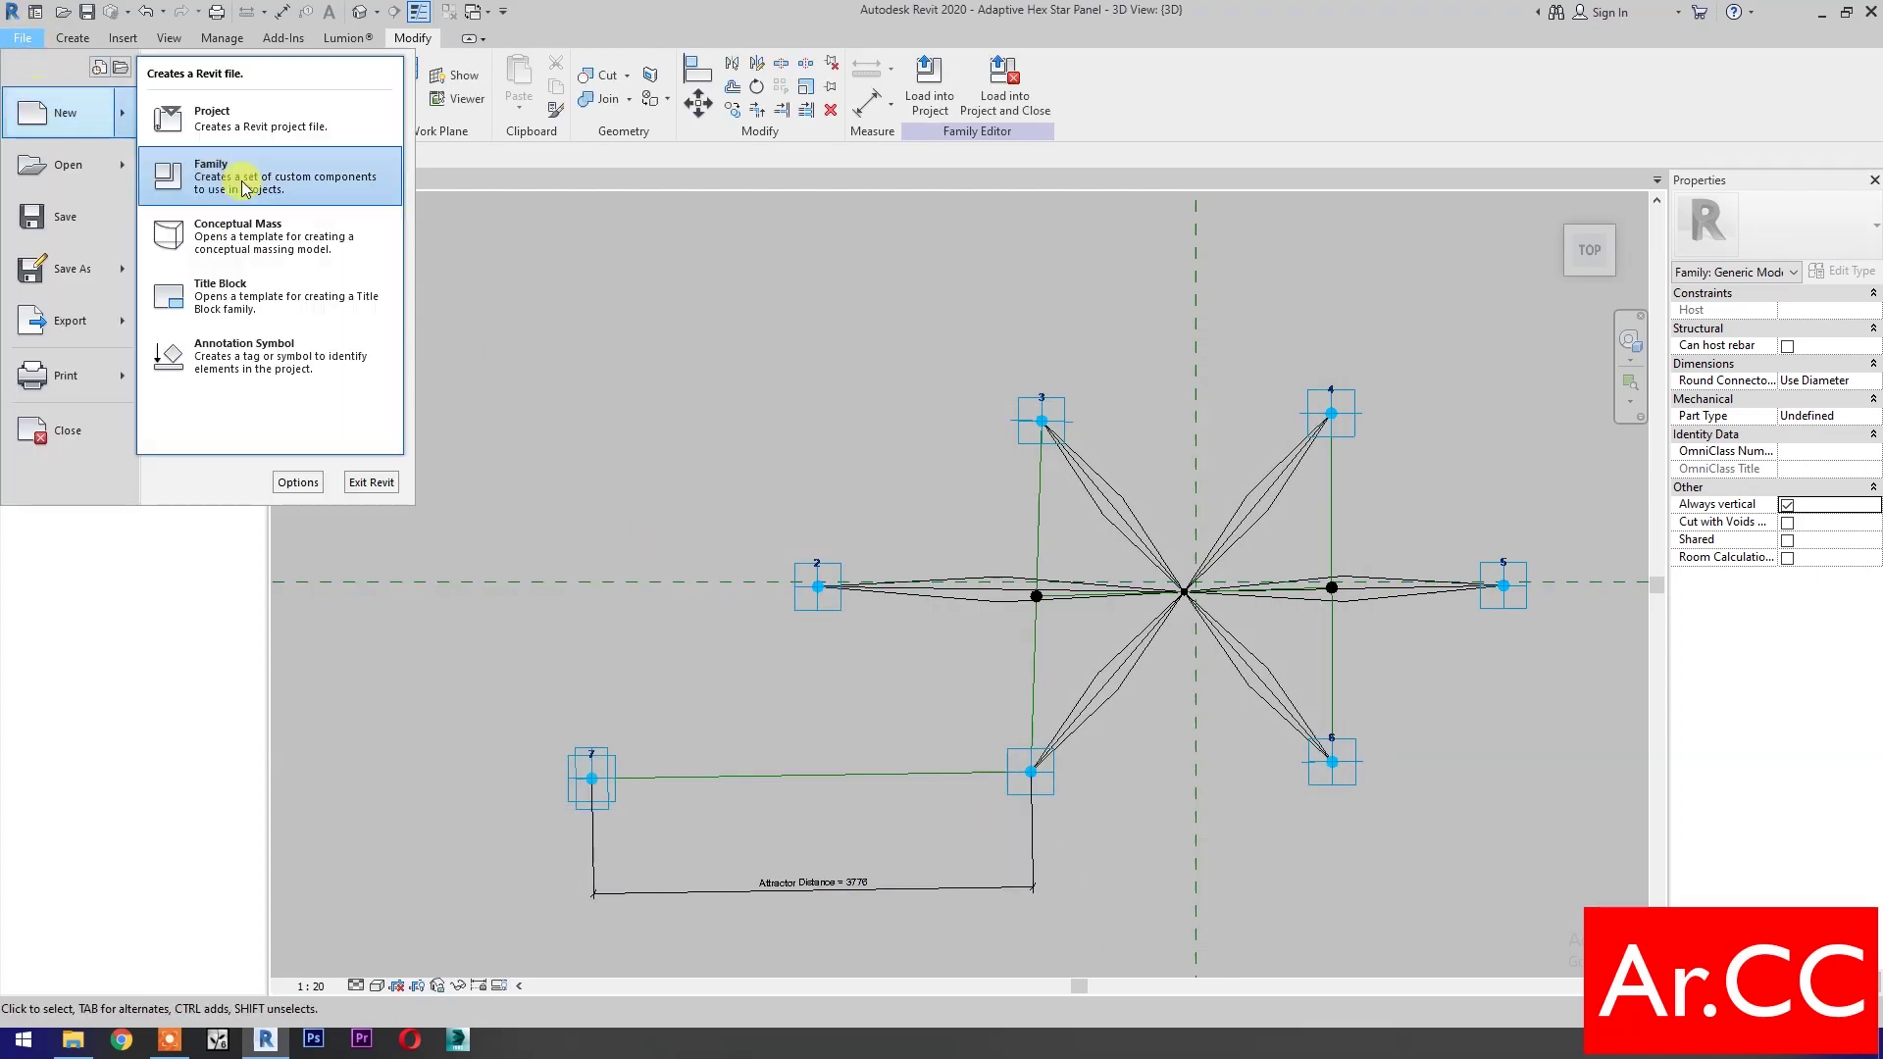
{"action": "left_click", "coordinate": [250, 177]}
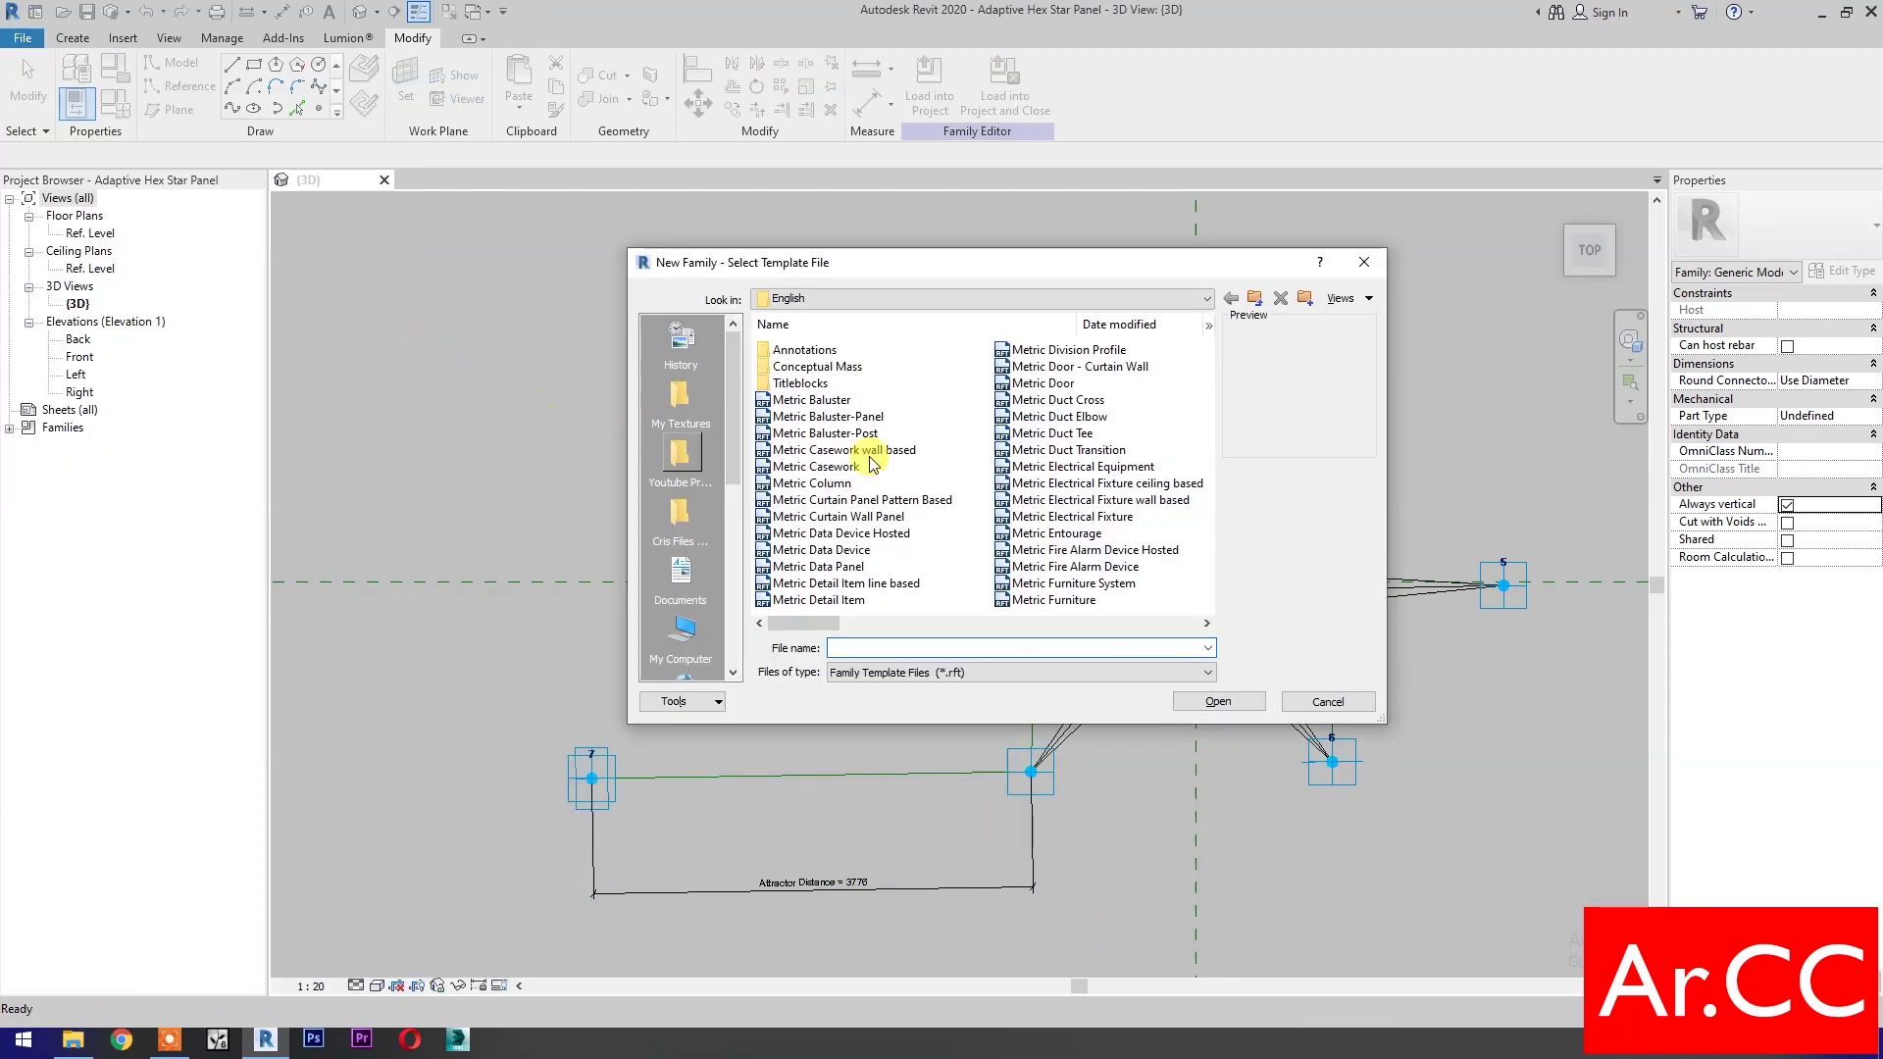
{"action": "scroll", "coordinate": [991, 488], "scroll_direction": "down", "scroll_amount": 1}
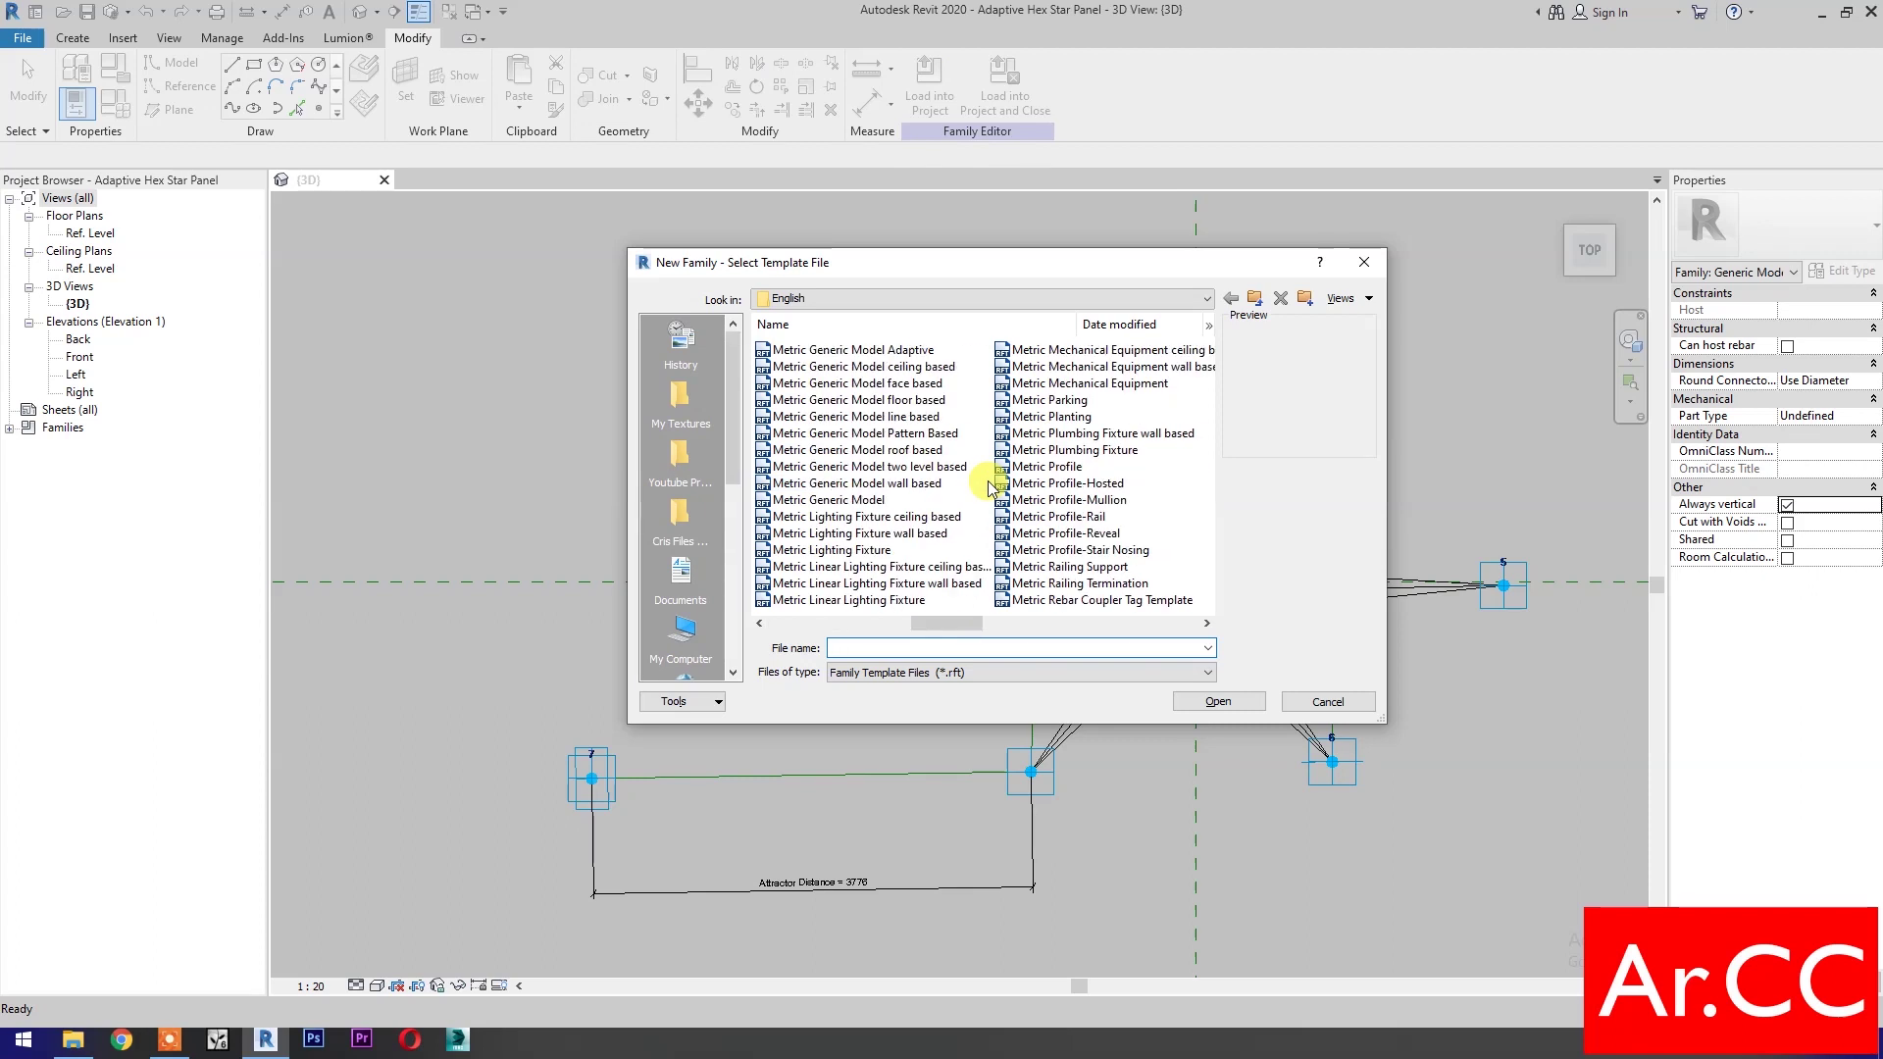
{"action": "left_click", "coordinate": [903, 433]}
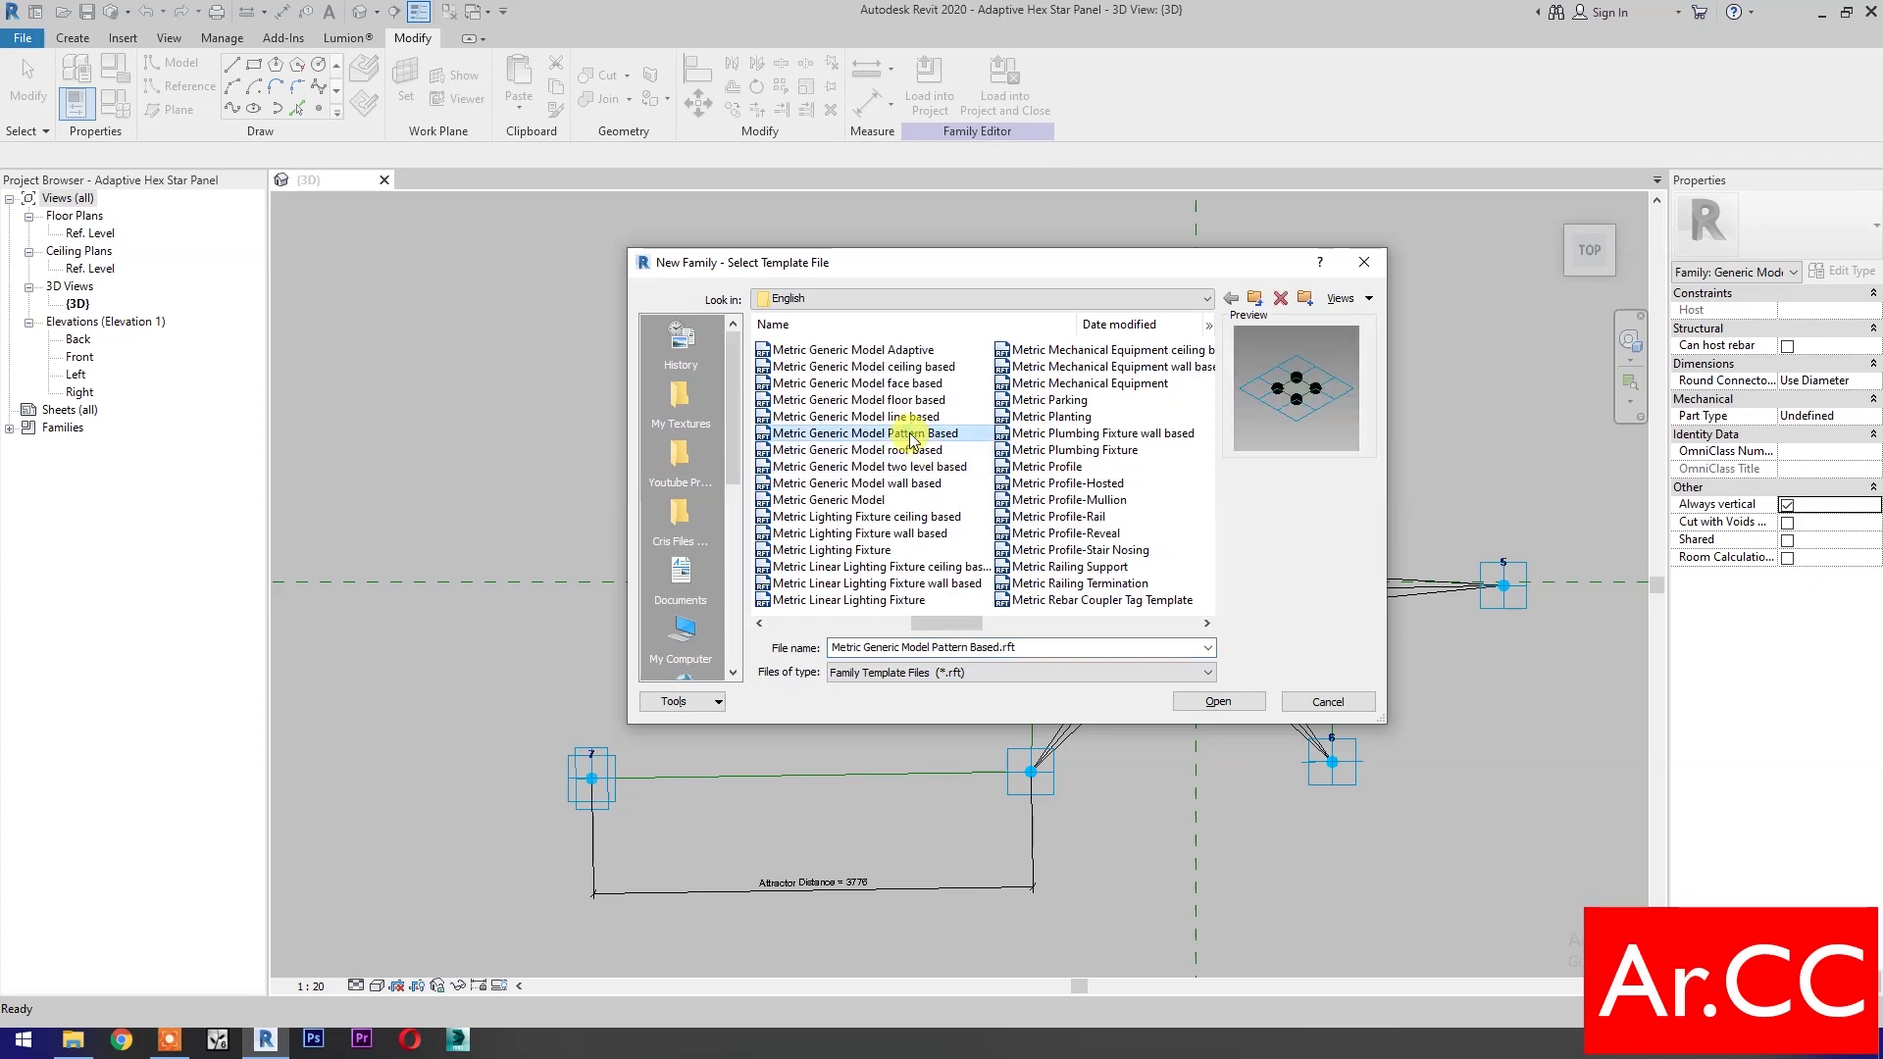
{"action": "left_click", "coordinate": [1205, 703]}
{"action": "scroll", "coordinate": [1067, 621], "scroll_direction": "up", "scroll_amount": 2}
{"action": "middle_click_drag", "start_coordinate": [954, 631], "coordinate": [1189, 807]}
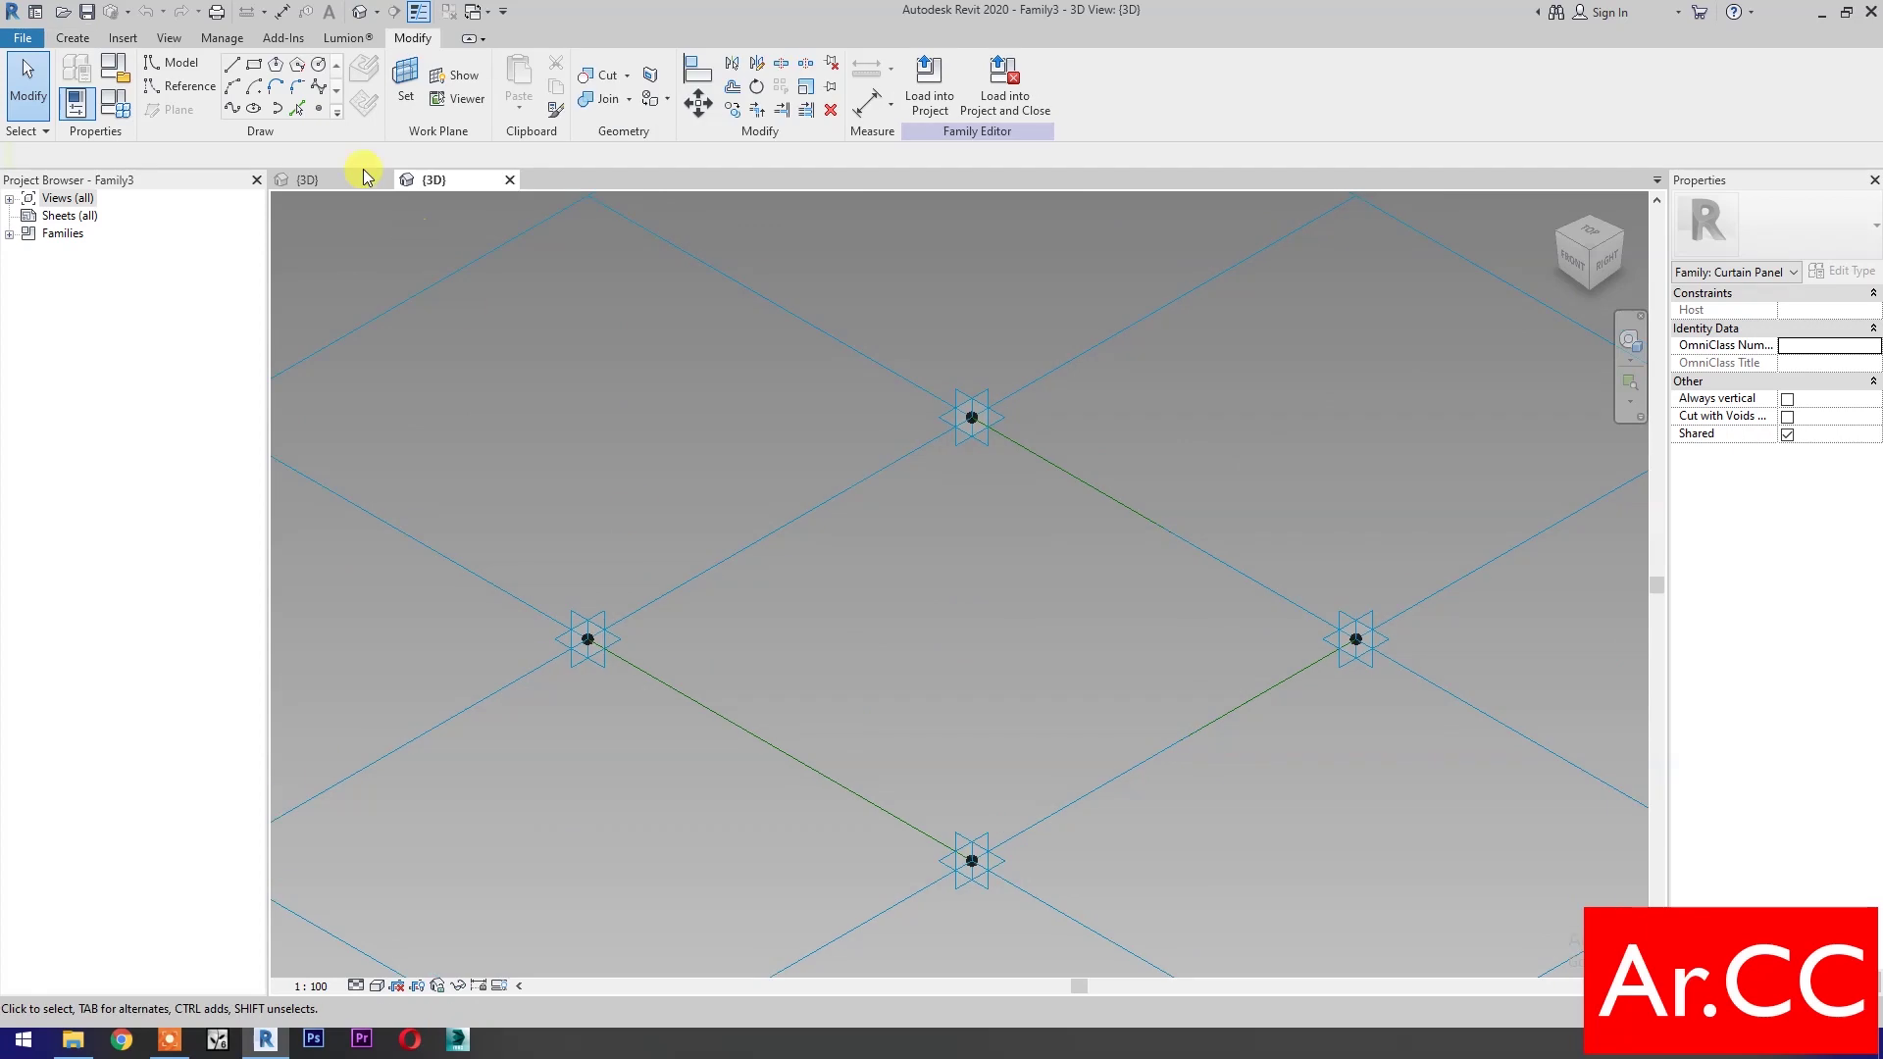
Place a reference point on the horizontal work plane of each of adaptive points 1 and 3
{"action": "left_click", "coordinate": [320, 110]}
{"action": "left_click", "coordinate": [403, 77]}
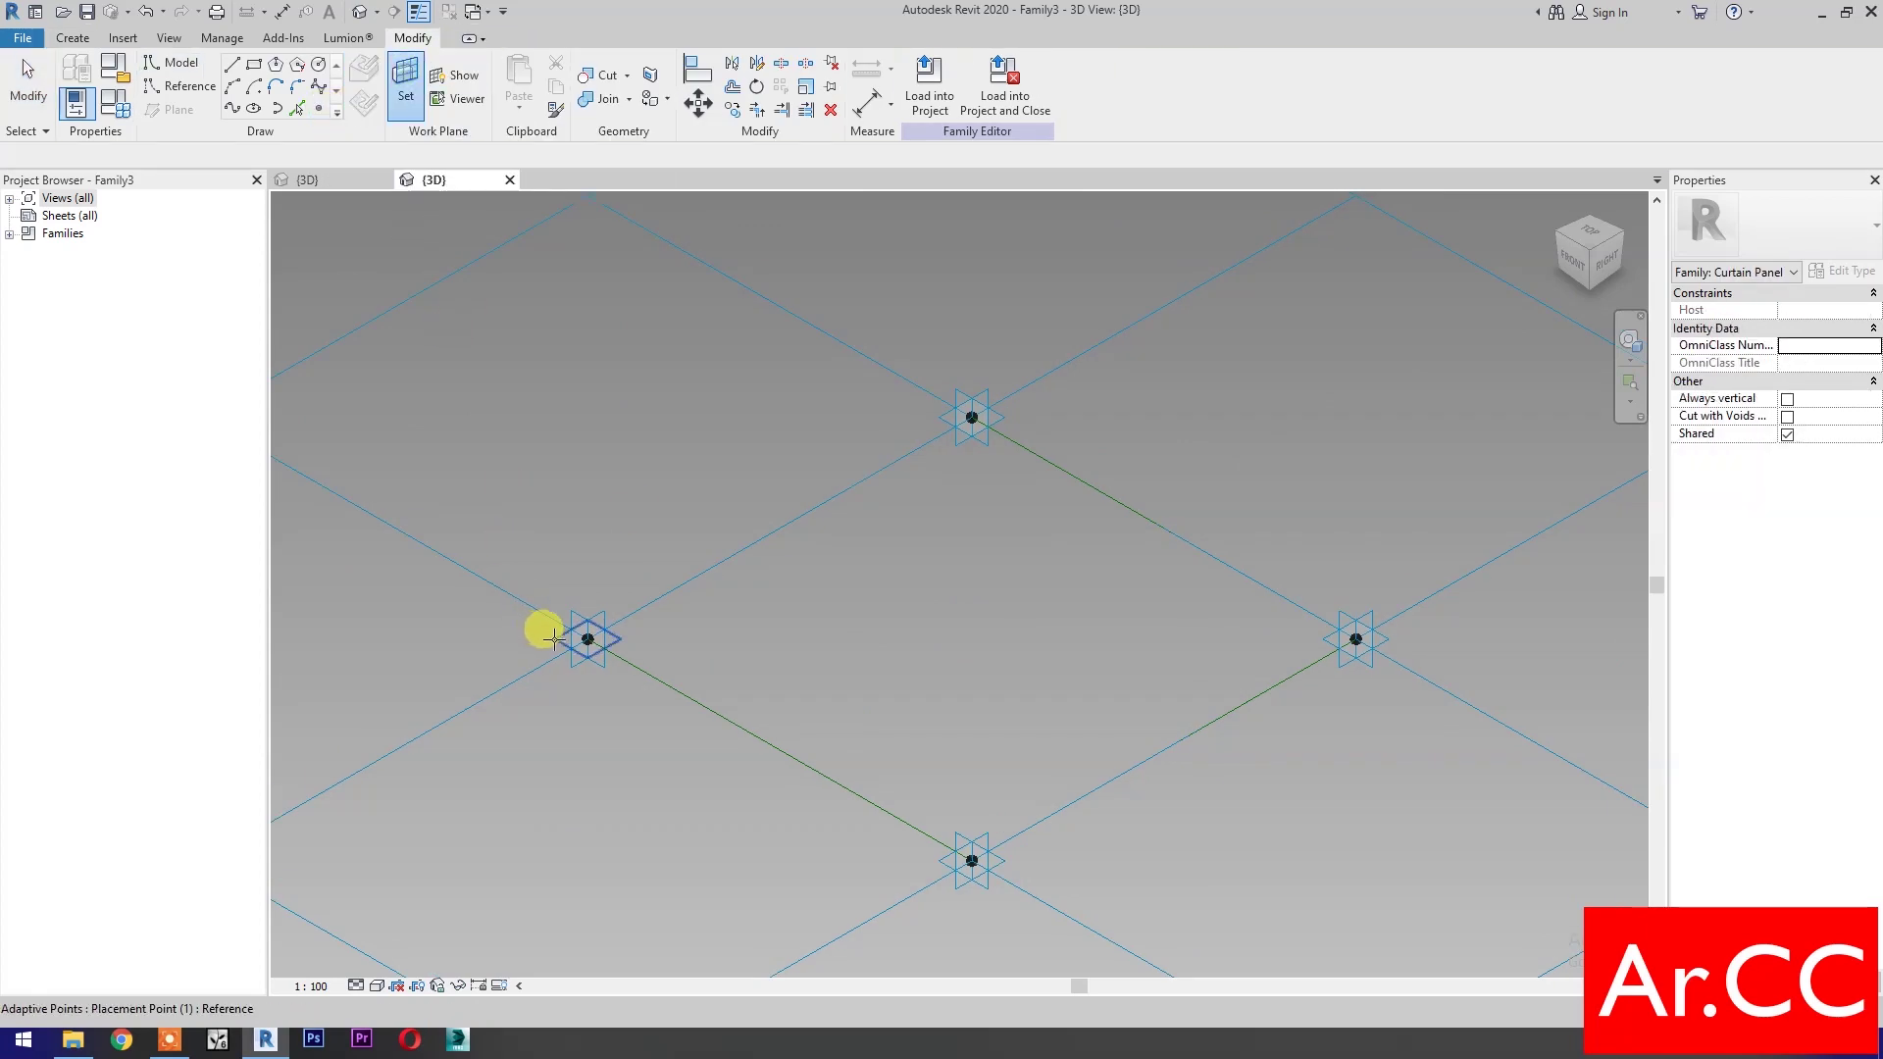
{"action": "left_click", "coordinate": [586, 638]}
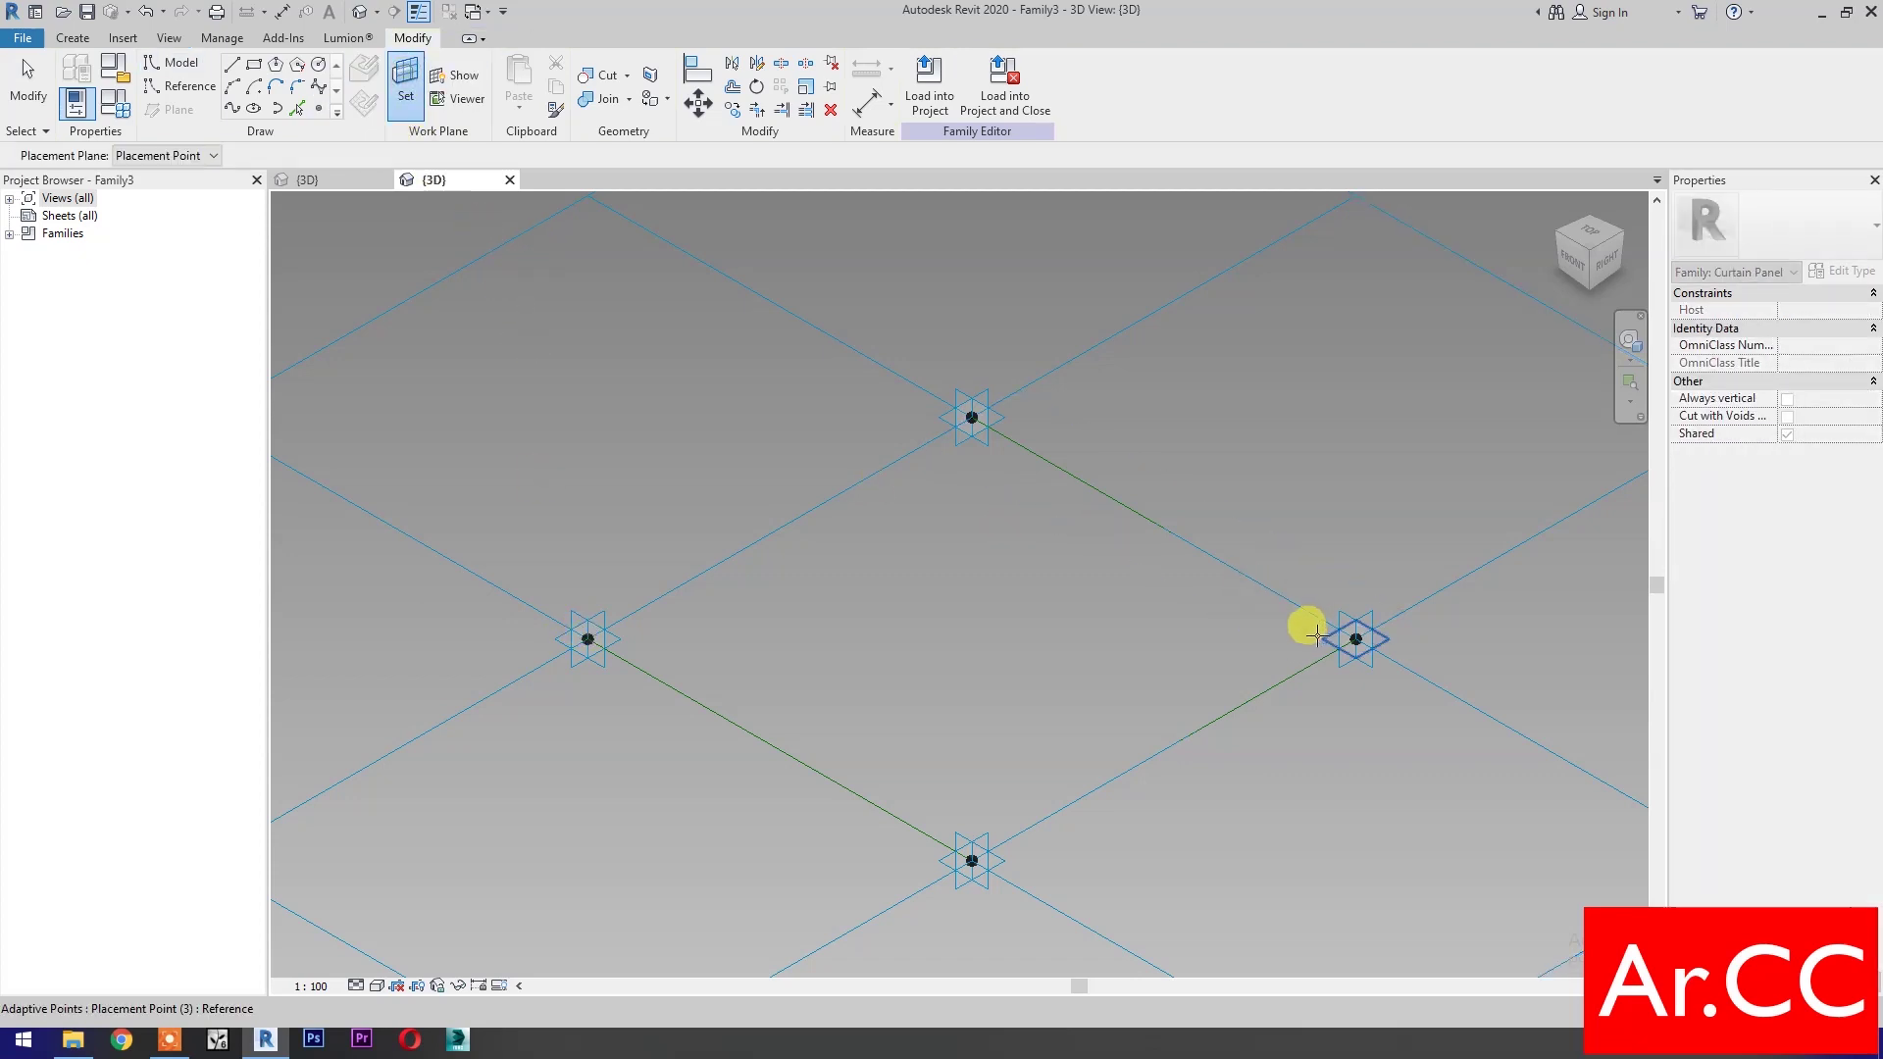
{"action": "key", "text": "Escape"}
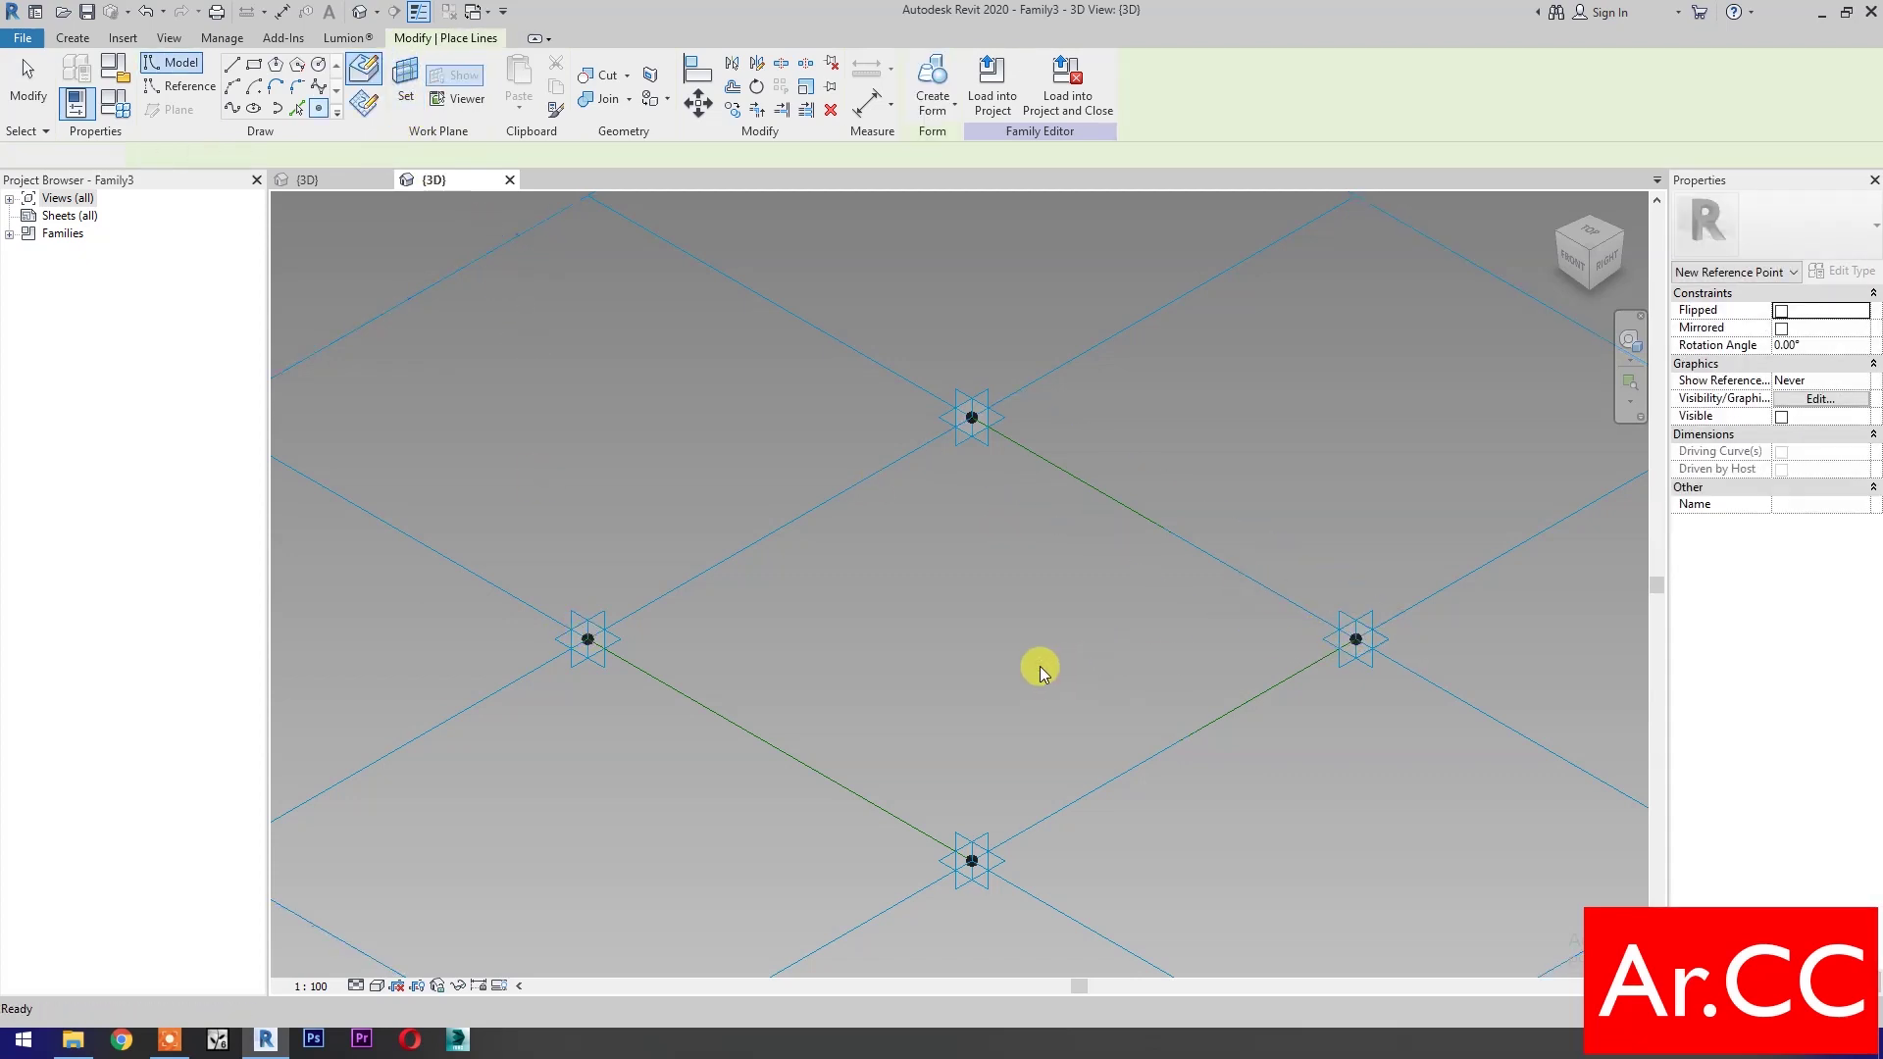
{"action": "key", "text": "Escape"}
Filter the selection at adaptive points 1 and 3 down to the reference points and set their offset to 500
{"action": "left_click_drag", "start_coordinate": [530, 548], "coordinate": [1387, 718]}
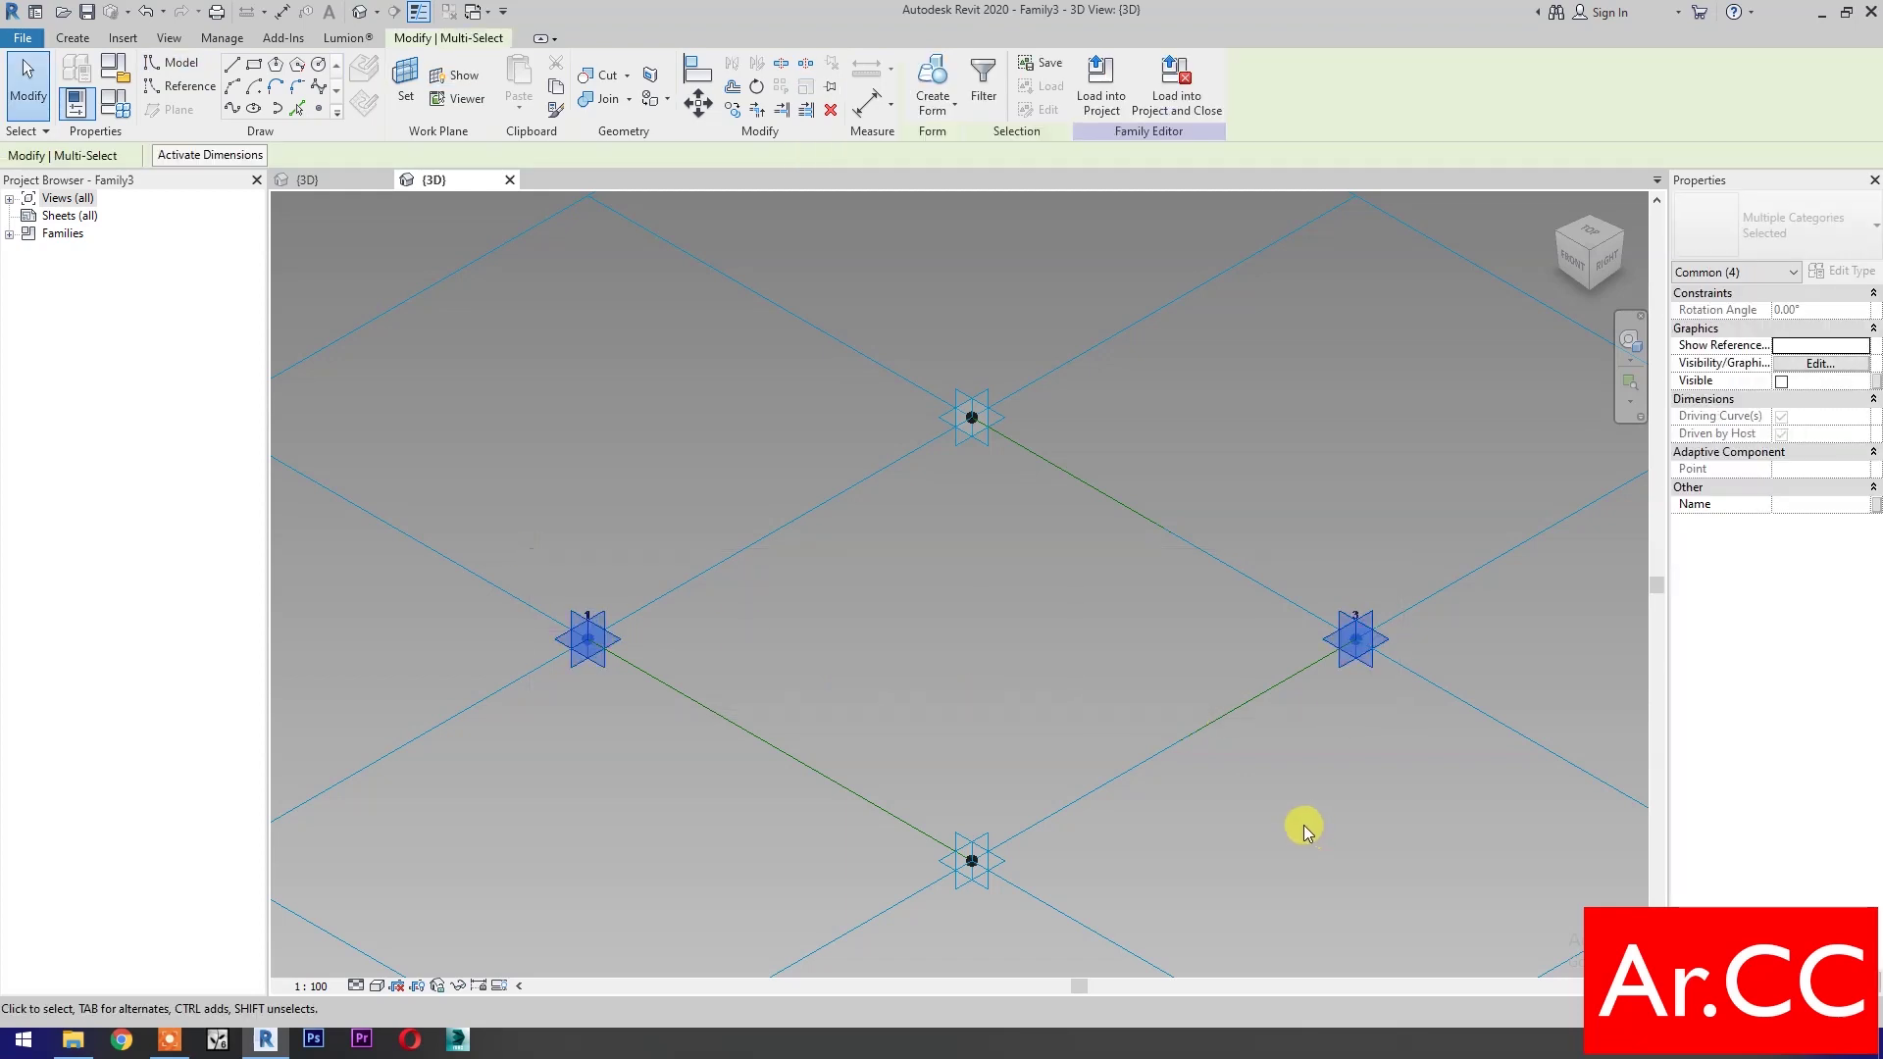
{"action": "left_click", "coordinate": [983, 83]}
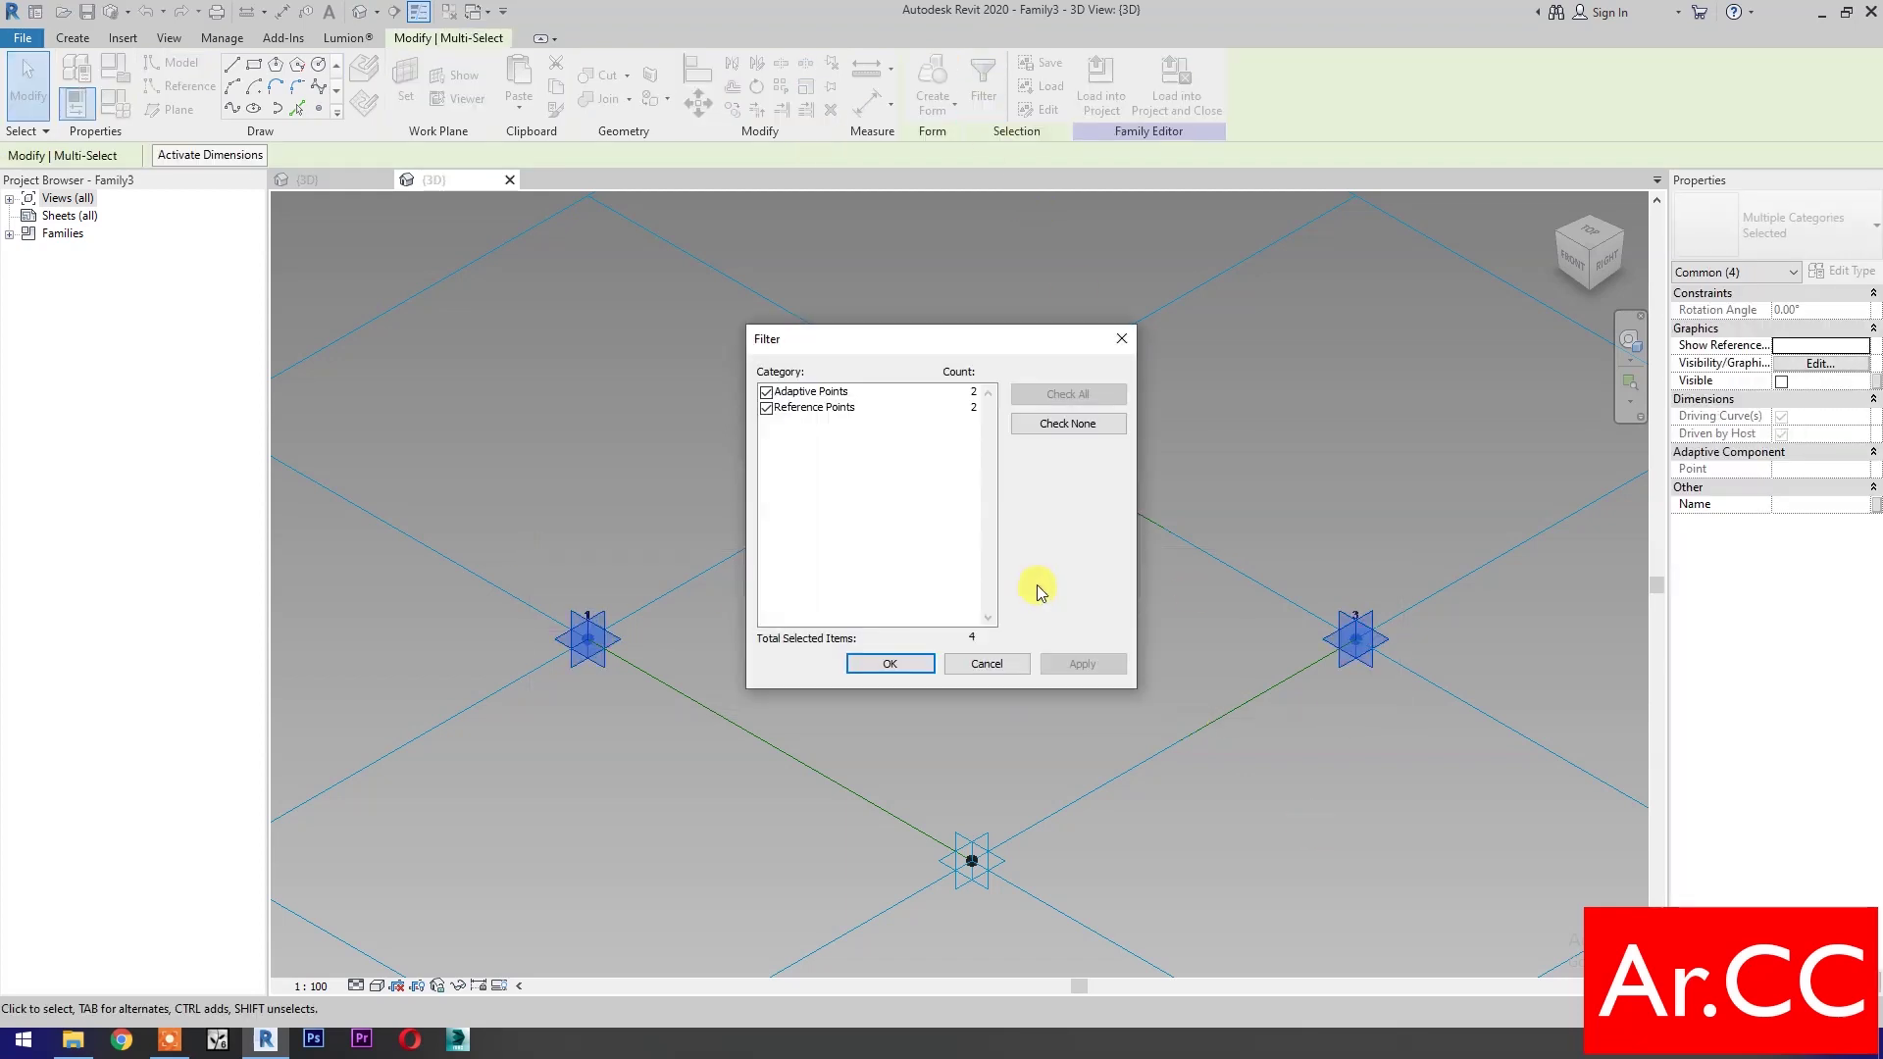
{"action": "left_click", "coordinate": [1049, 427]}
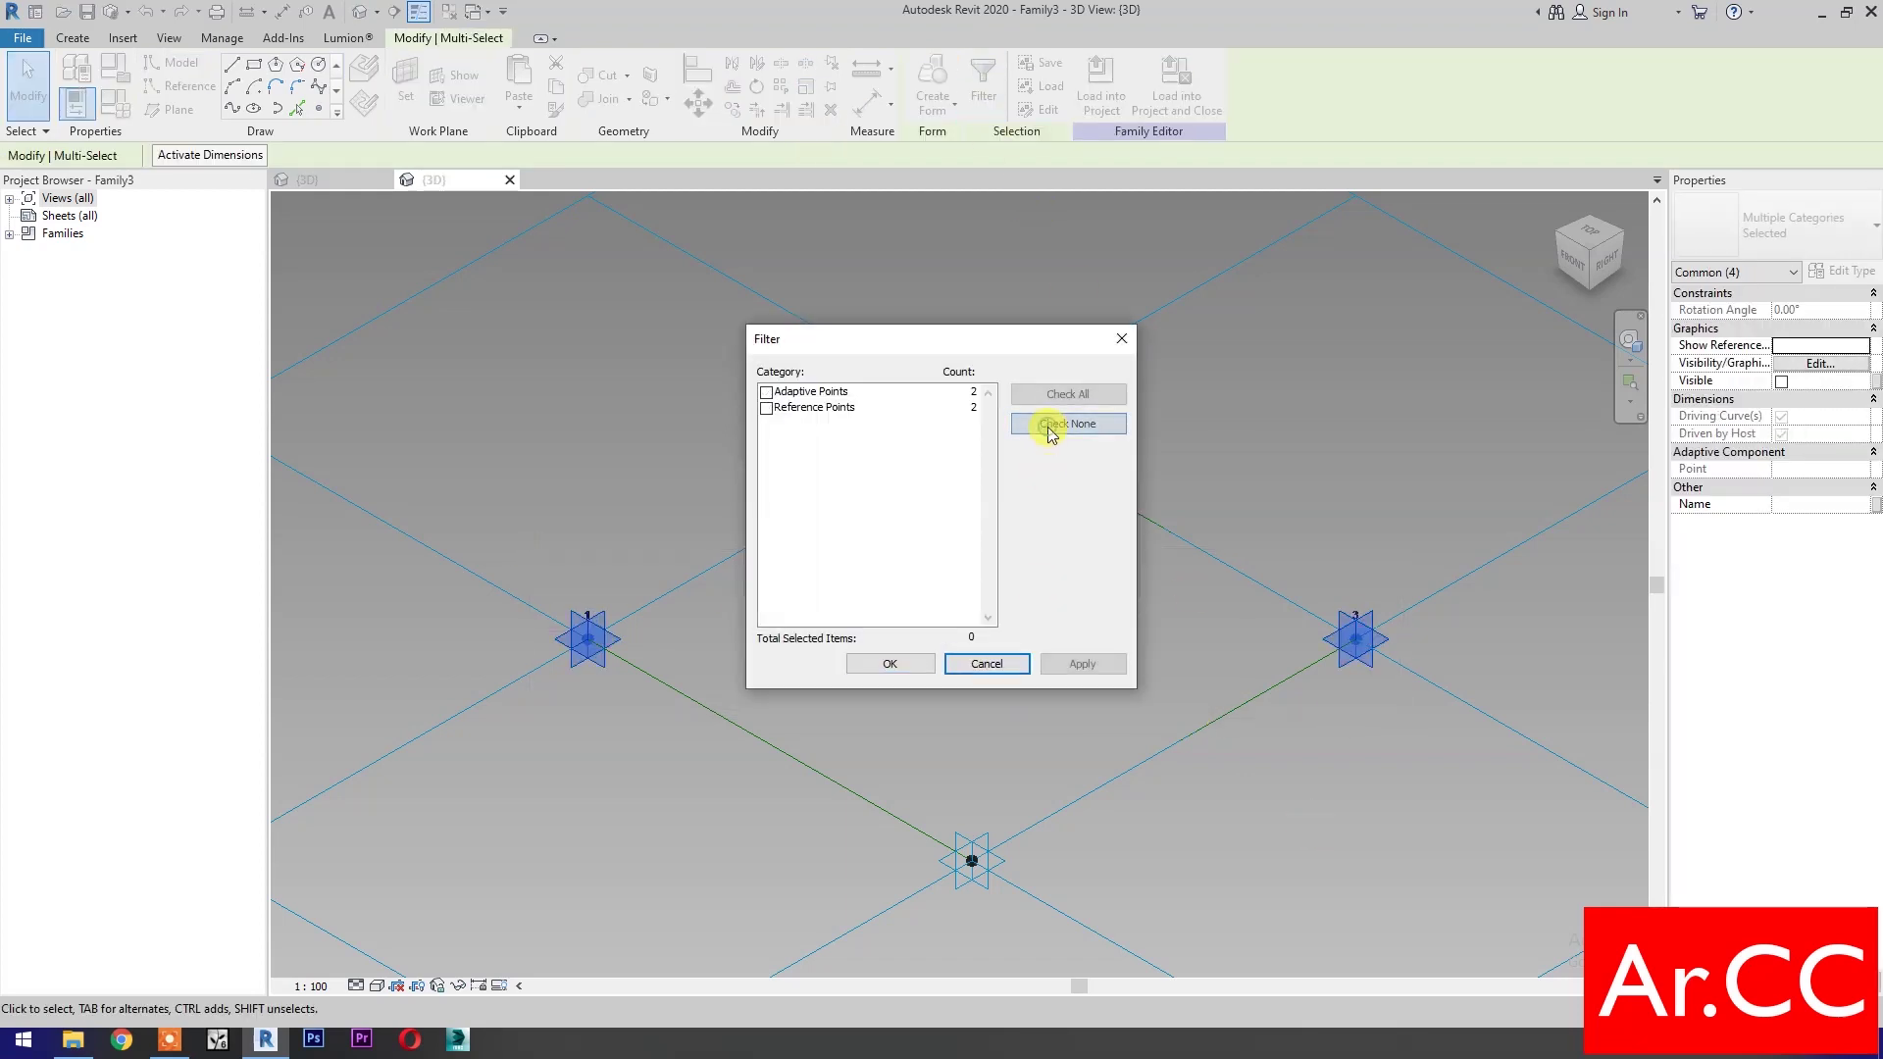
{"action": "left_click", "coordinate": [769, 410]}
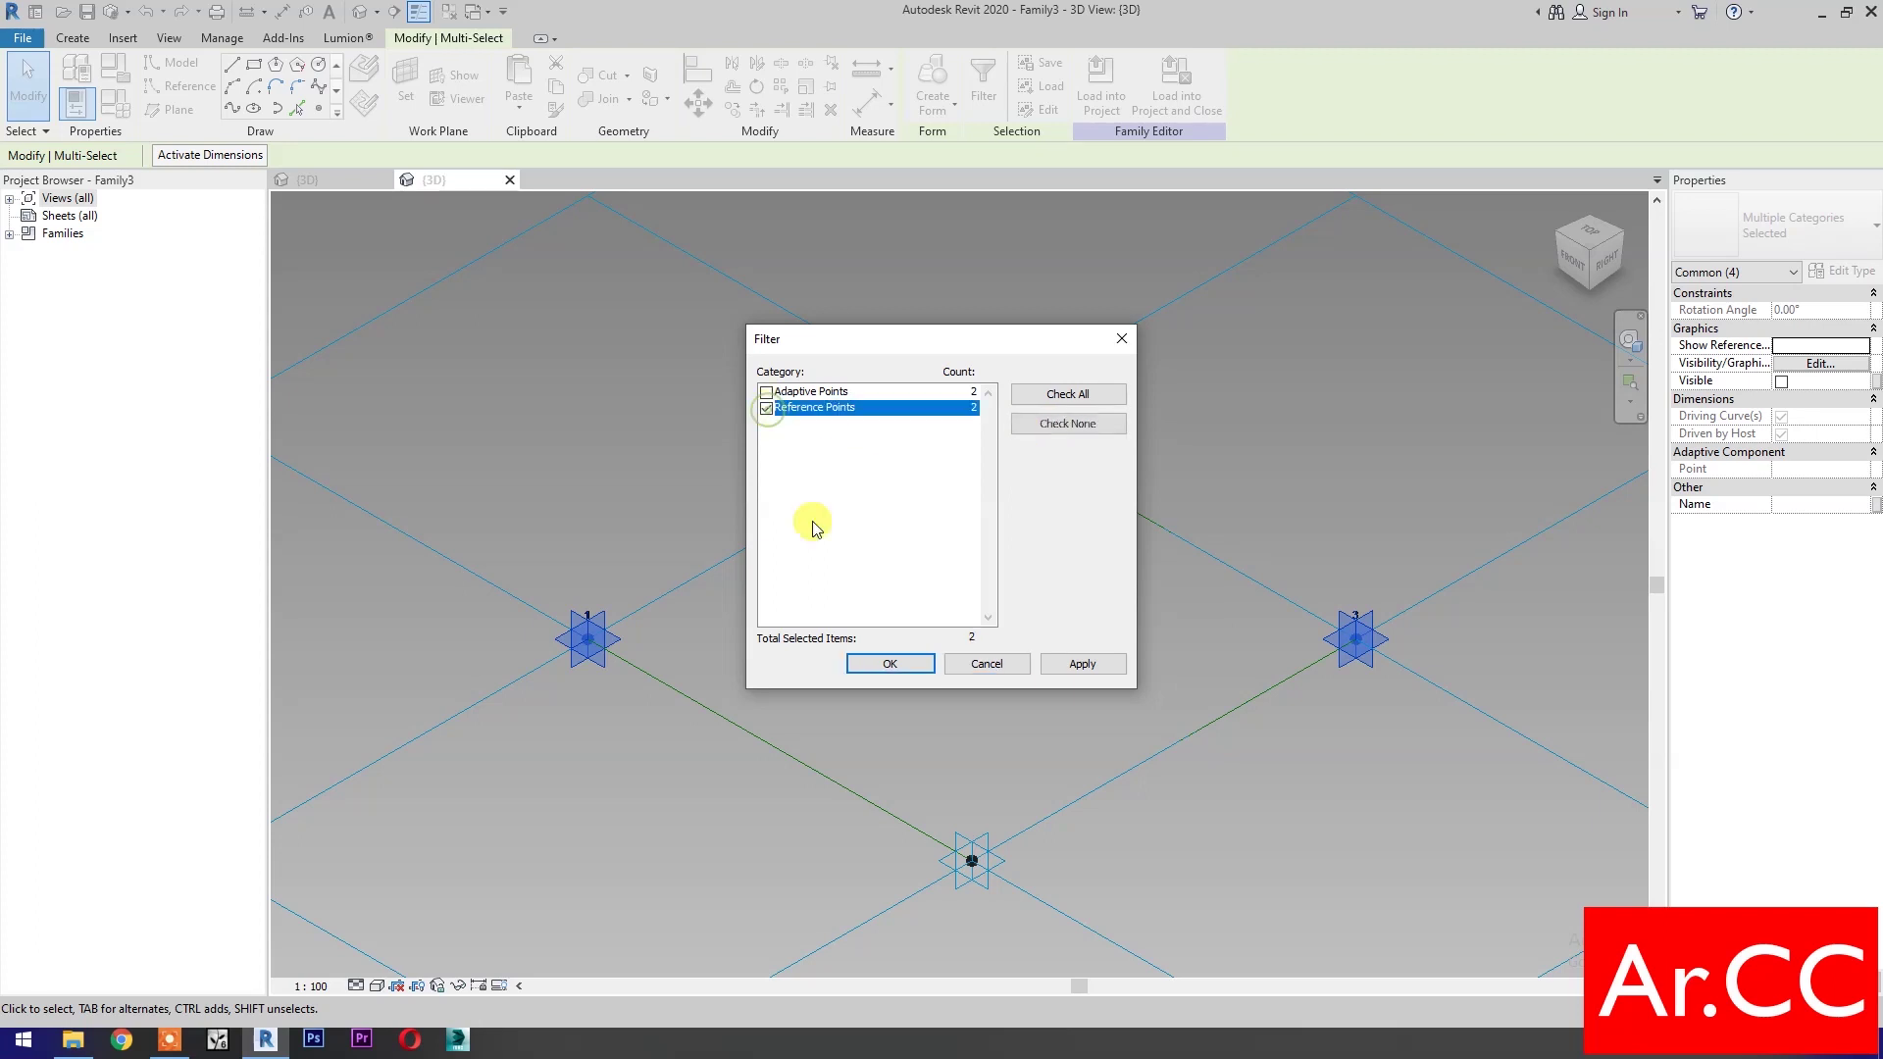
{"action": "left_click", "coordinate": [883, 663]}
{"action": "left_click", "coordinate": [1822, 505]}
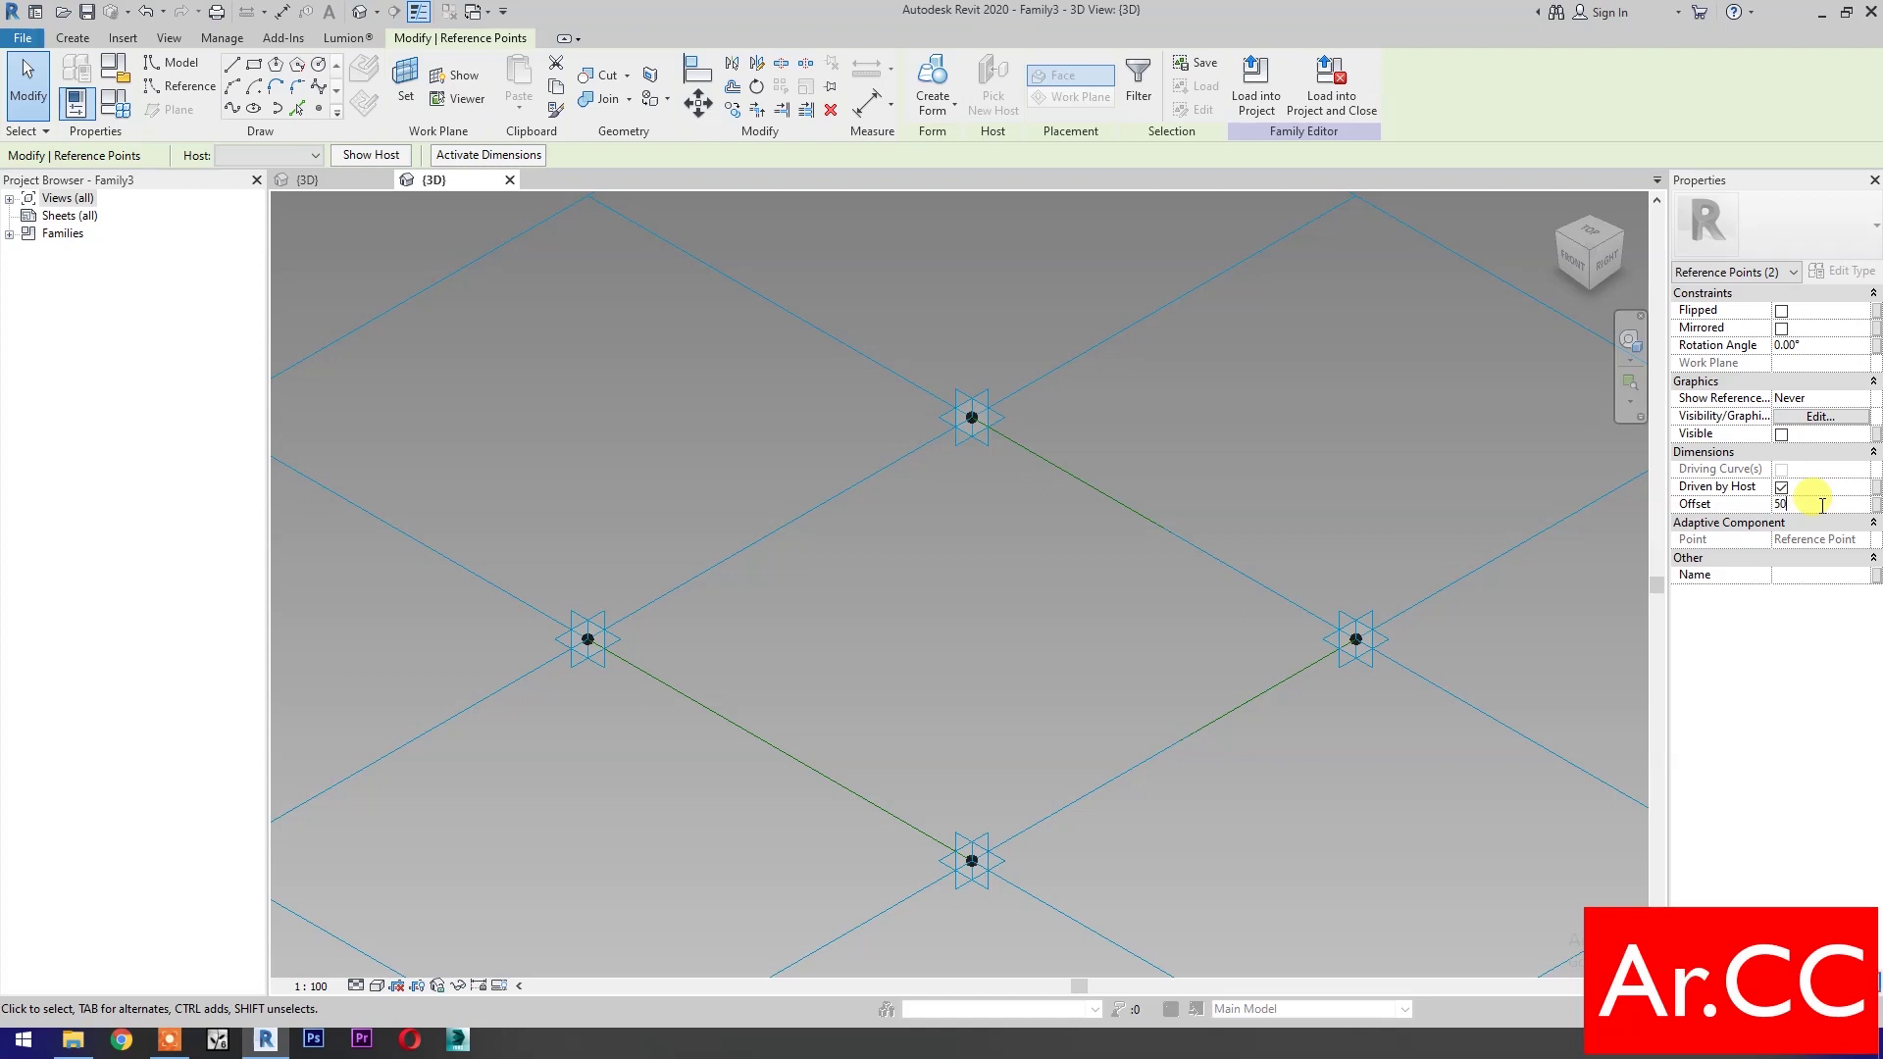
{"action": "key", "text": "Return"}
Associate the two reference points' offset with a new instance parameter named Offset
{"action": "left_click", "coordinate": [1875, 507]}
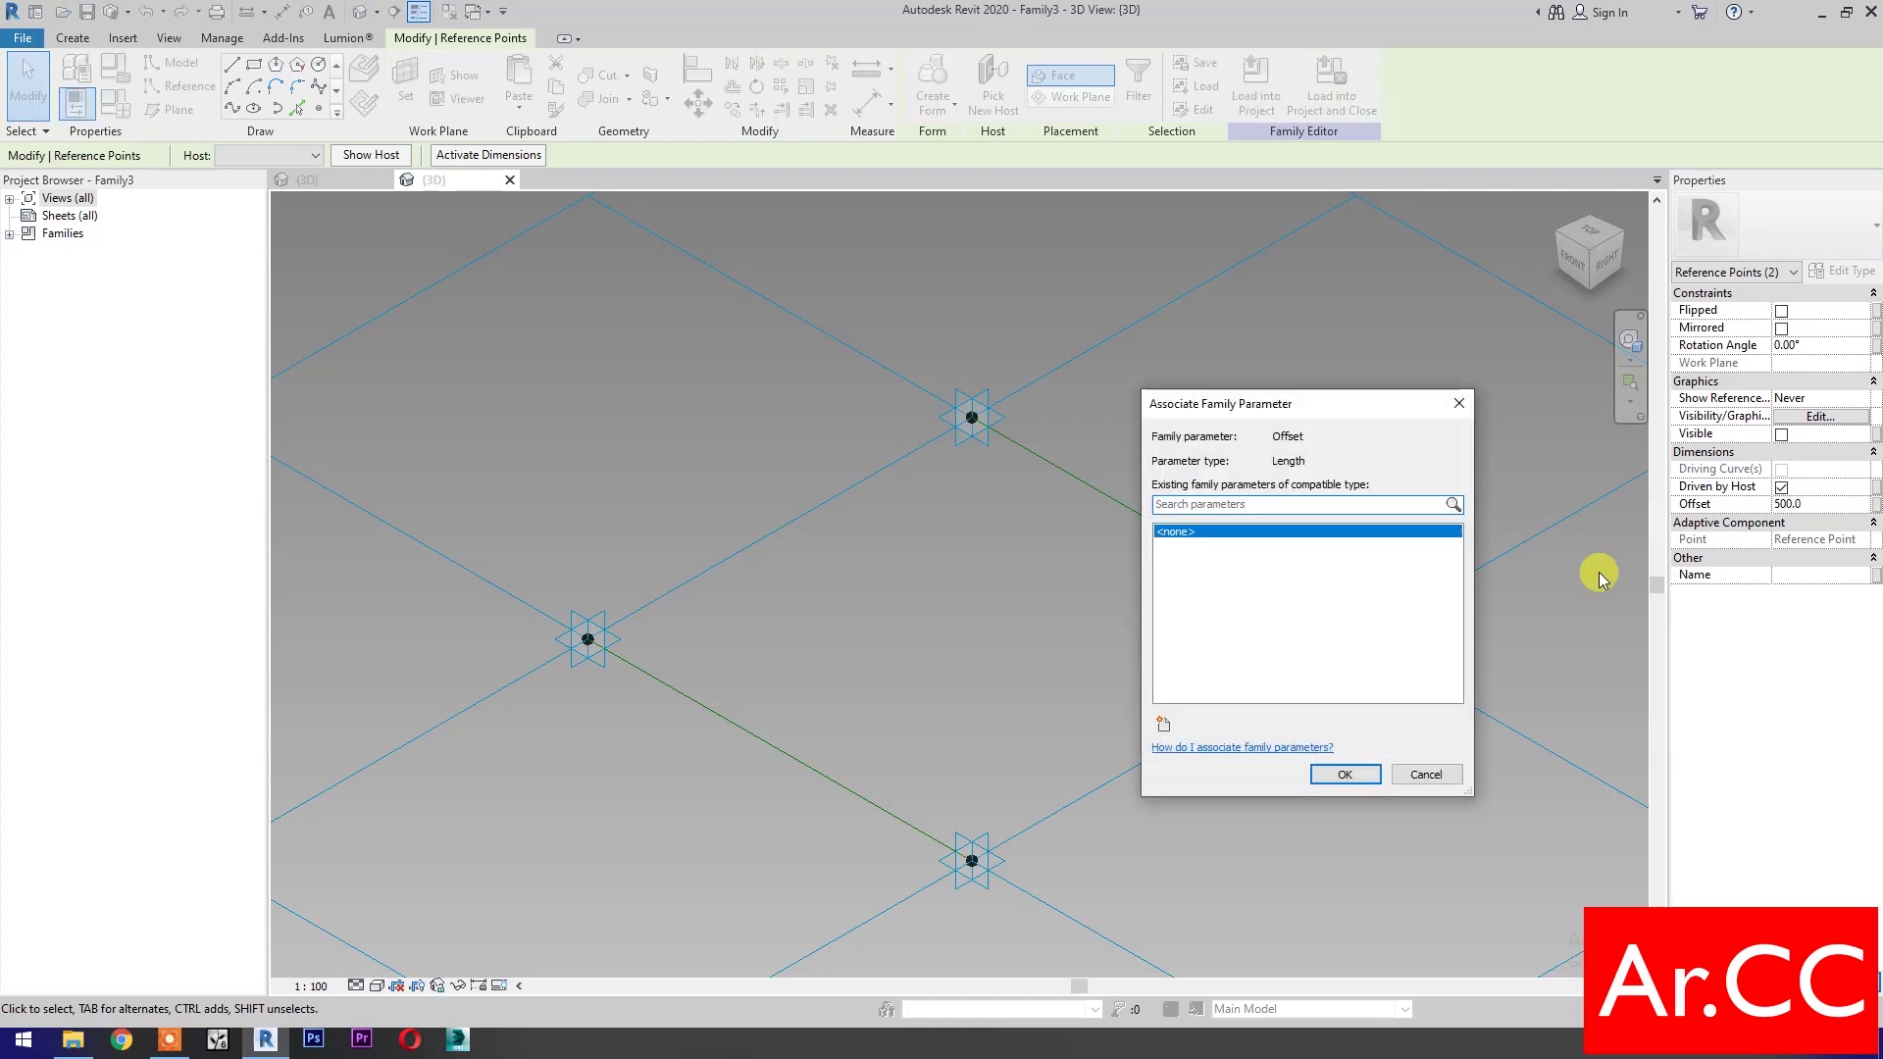
{"action": "left_click", "coordinate": [1163, 727]}
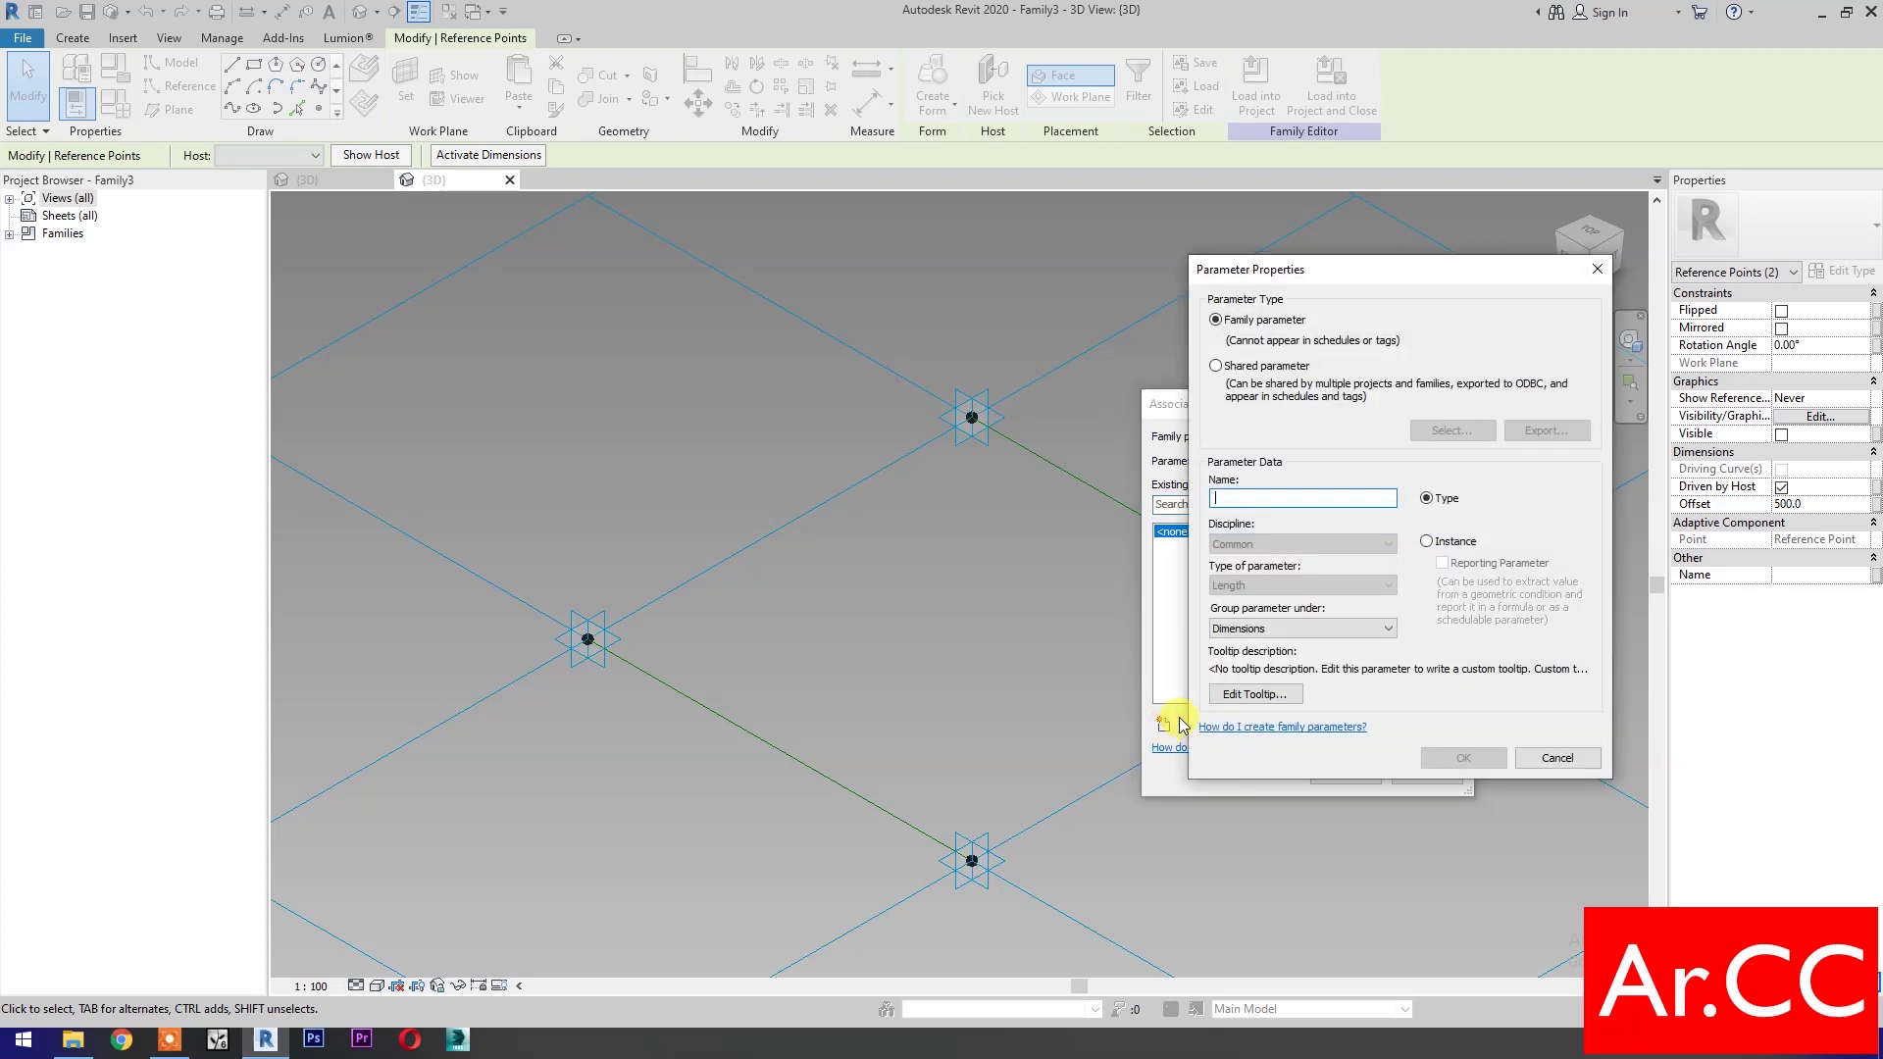
{"action": "left_click", "coordinate": [1429, 540]}
{"action": "left_click", "coordinate": [1279, 497]}
{"action": "type", "text": "Offset"}
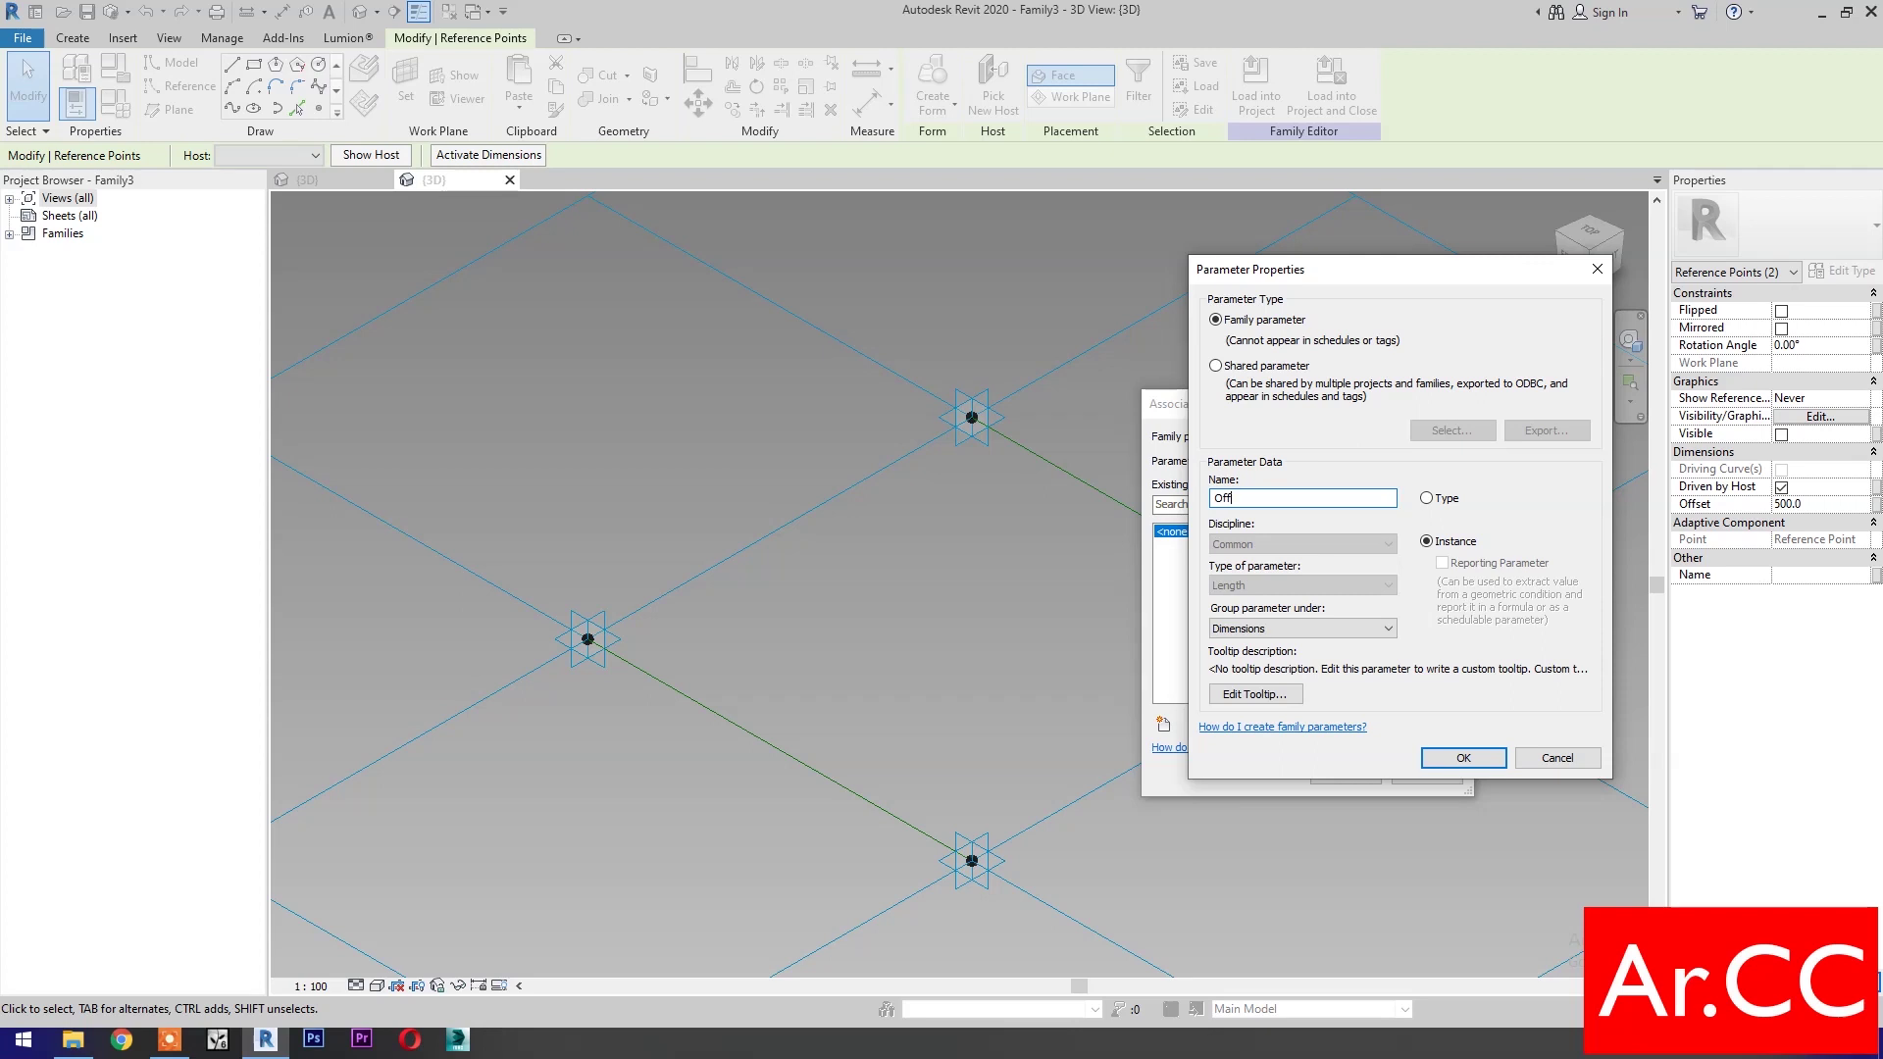
{"action": "left_click", "coordinate": [1442, 757]}
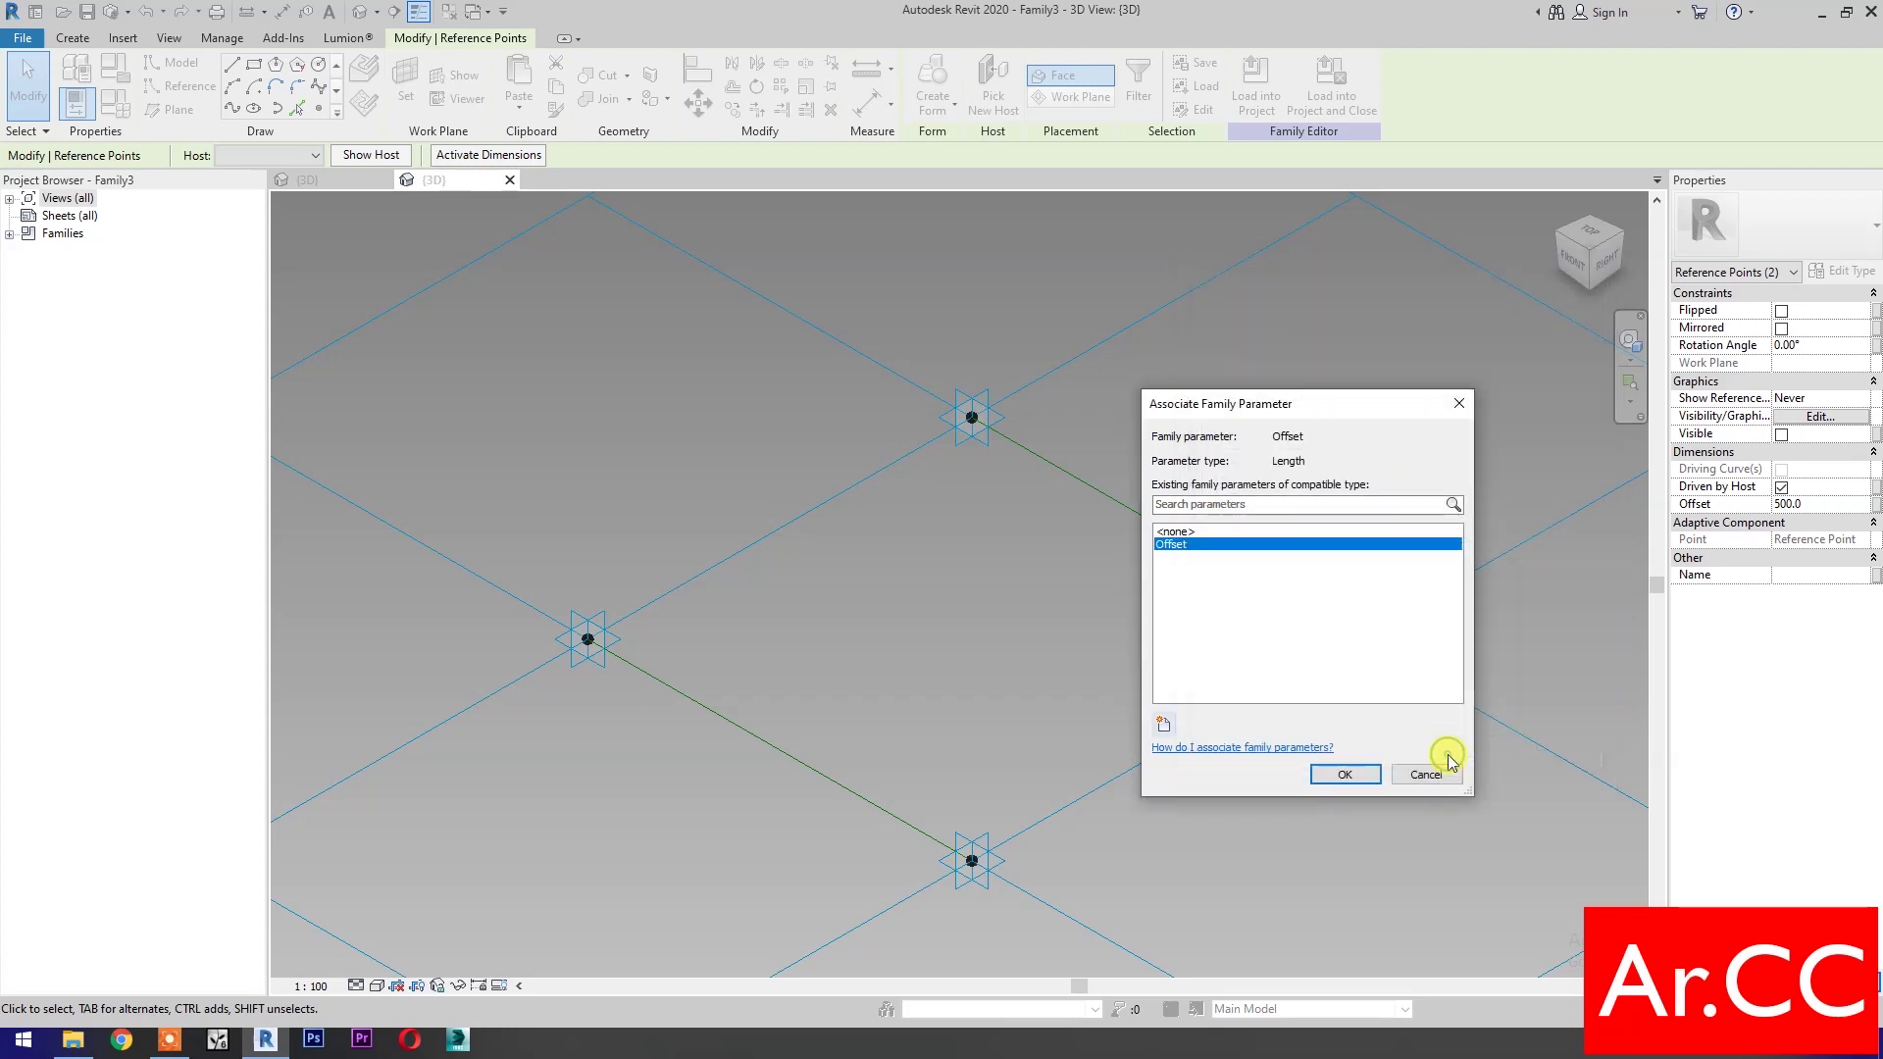
{"action": "left_click", "coordinate": [1370, 776]}
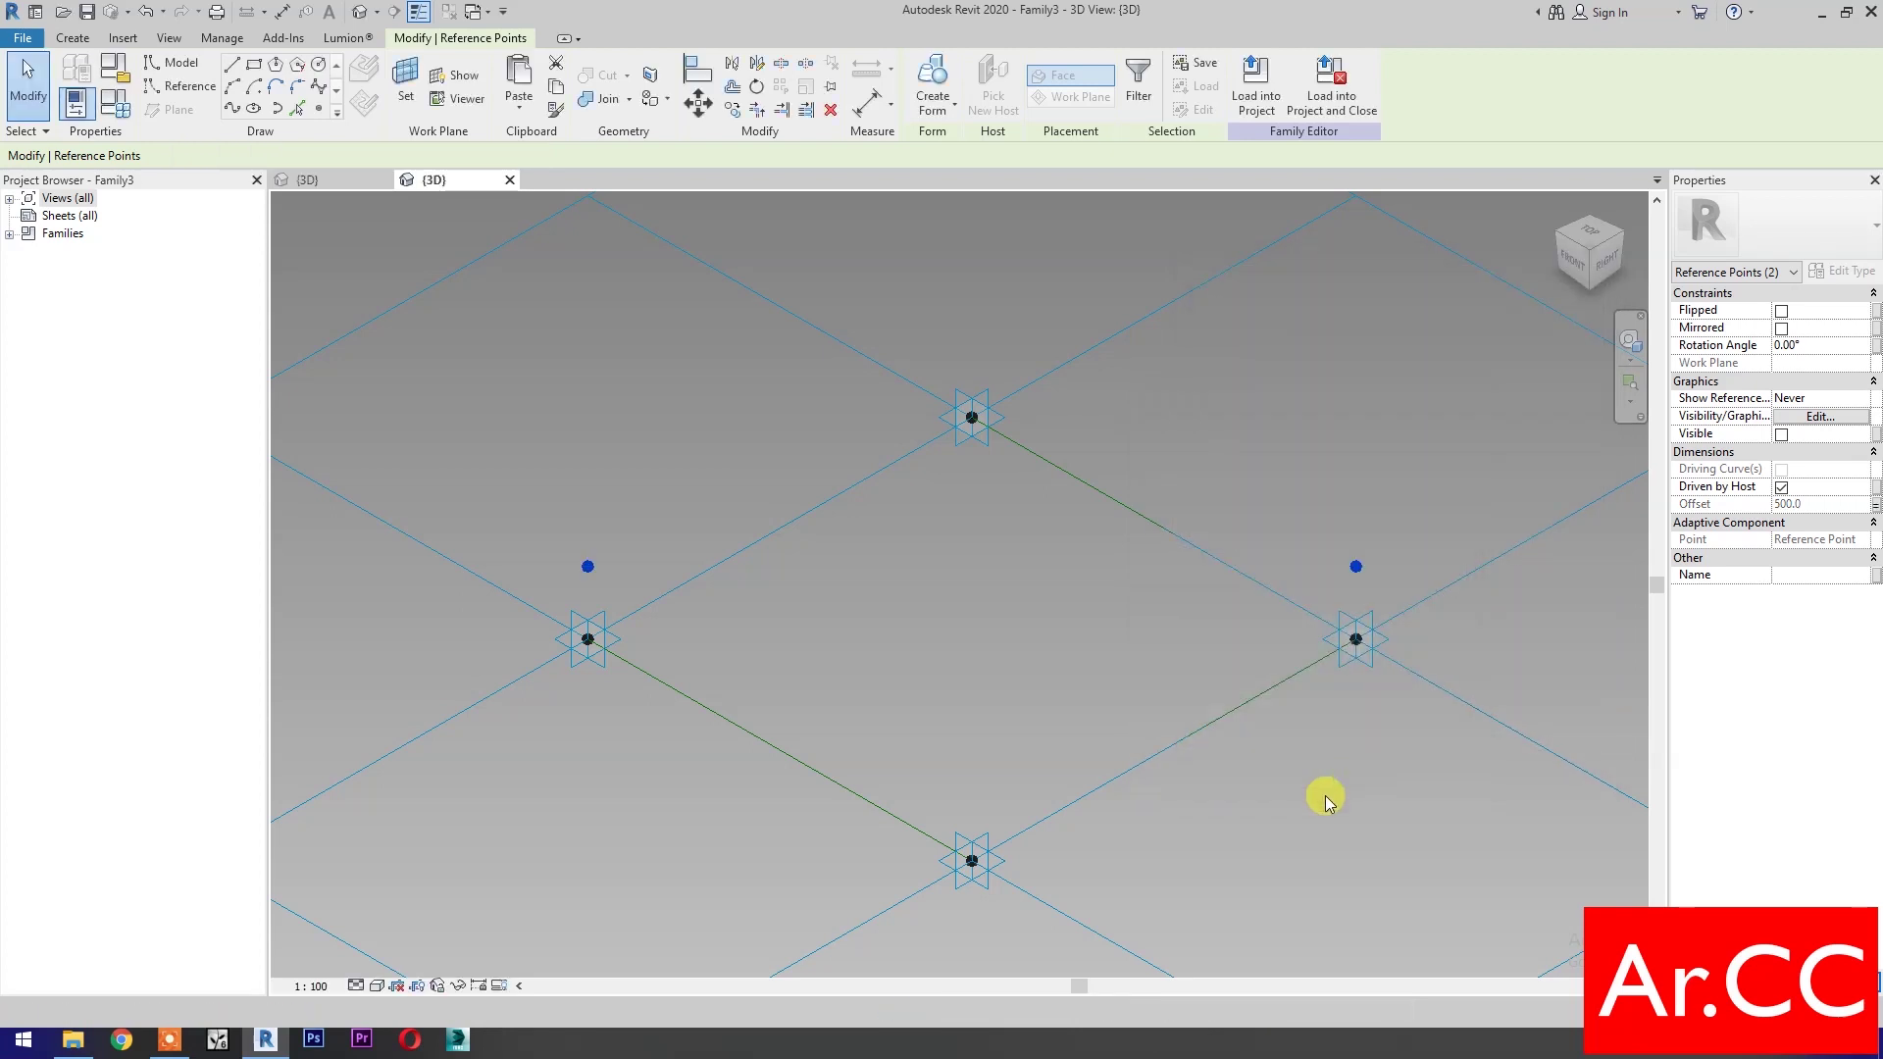
Connect the two offset points with a reference line and host a reference point on it near the end above adaptive point 1
{"action": "left_click", "coordinate": [232, 106]}
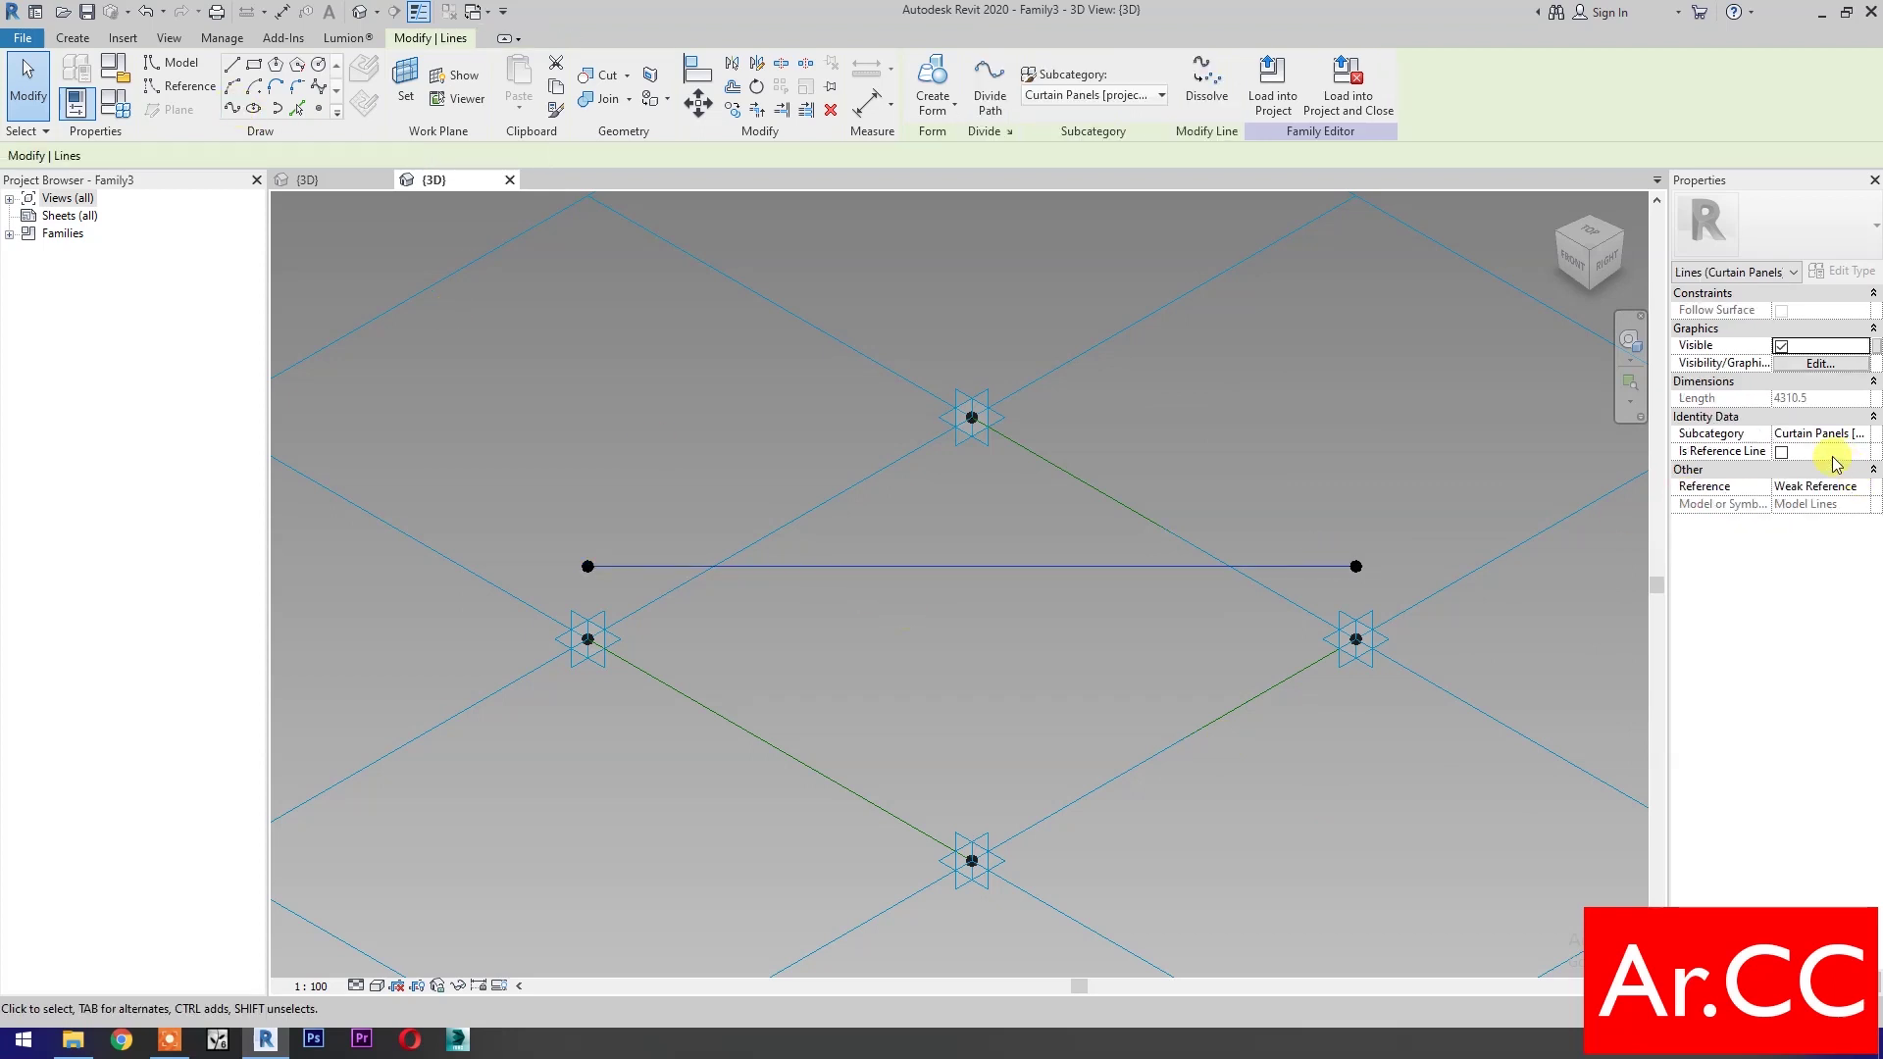
{"action": "left_click", "coordinate": [1781, 452]}
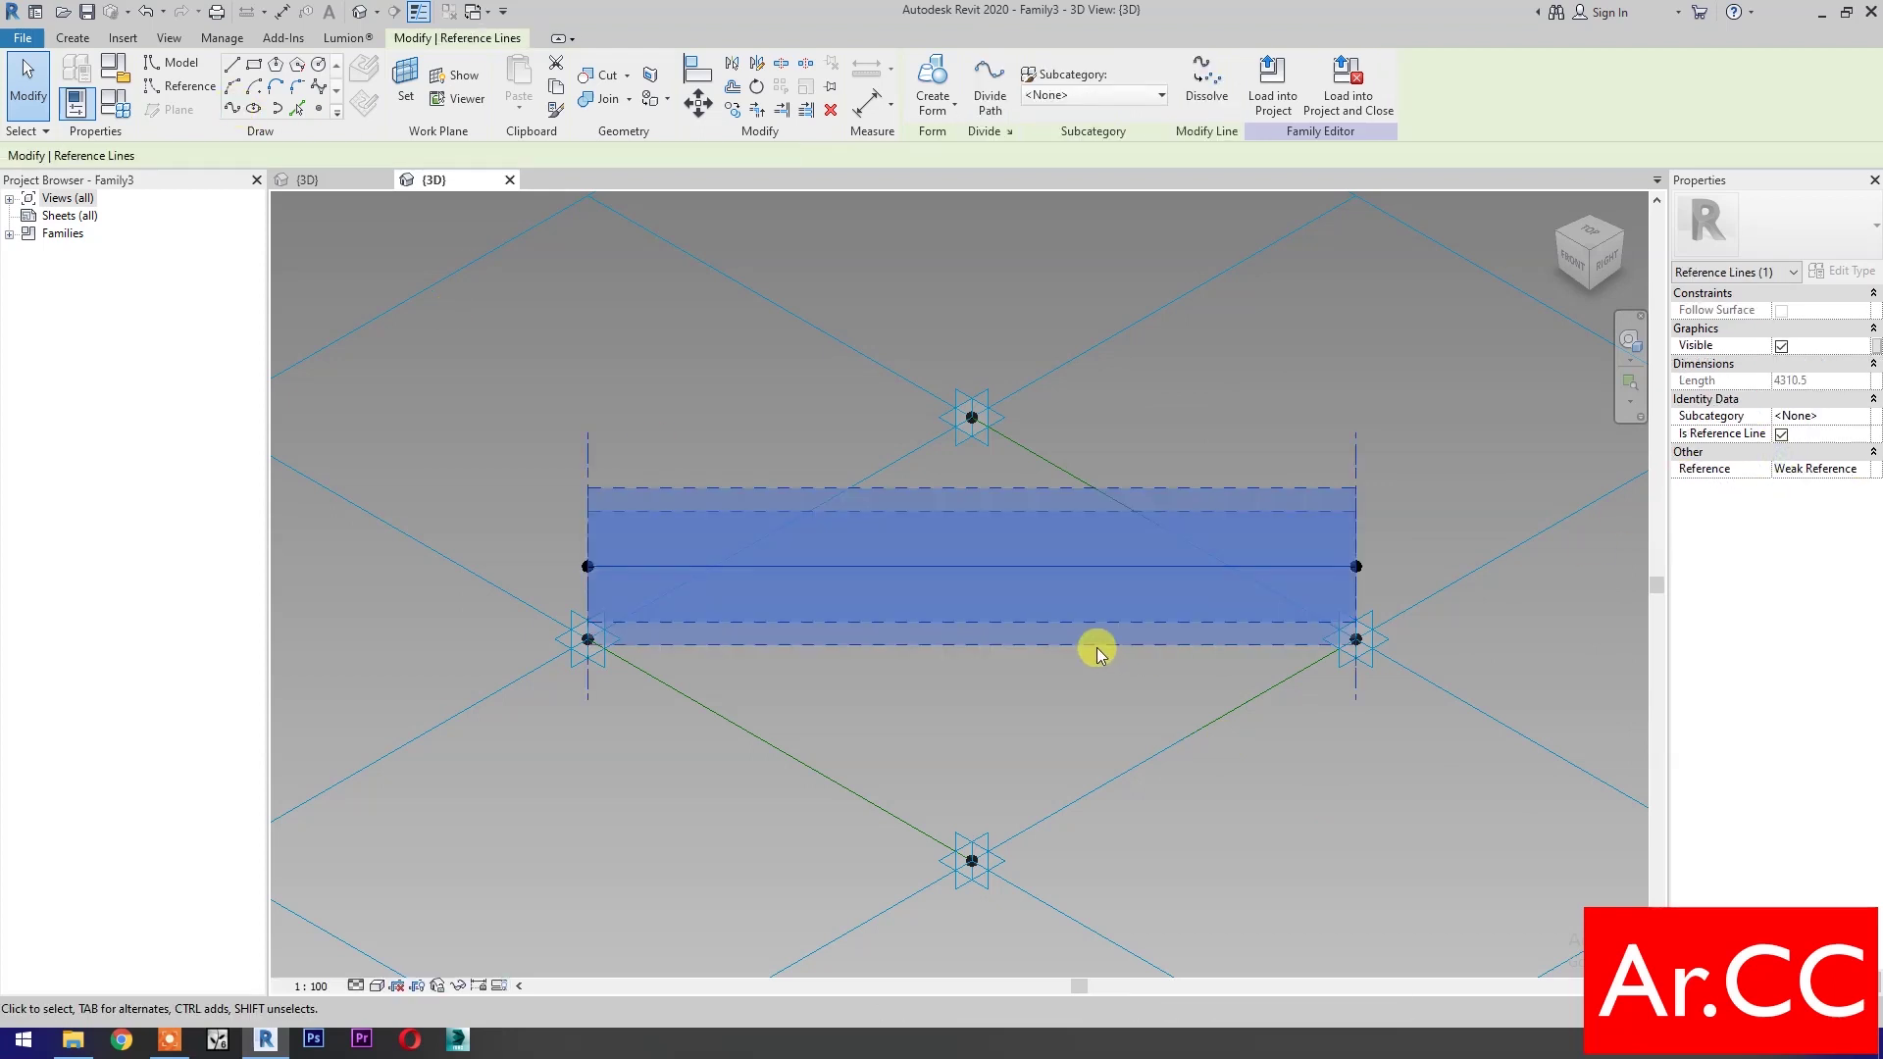
{"action": "left_click", "coordinate": [319, 108]}
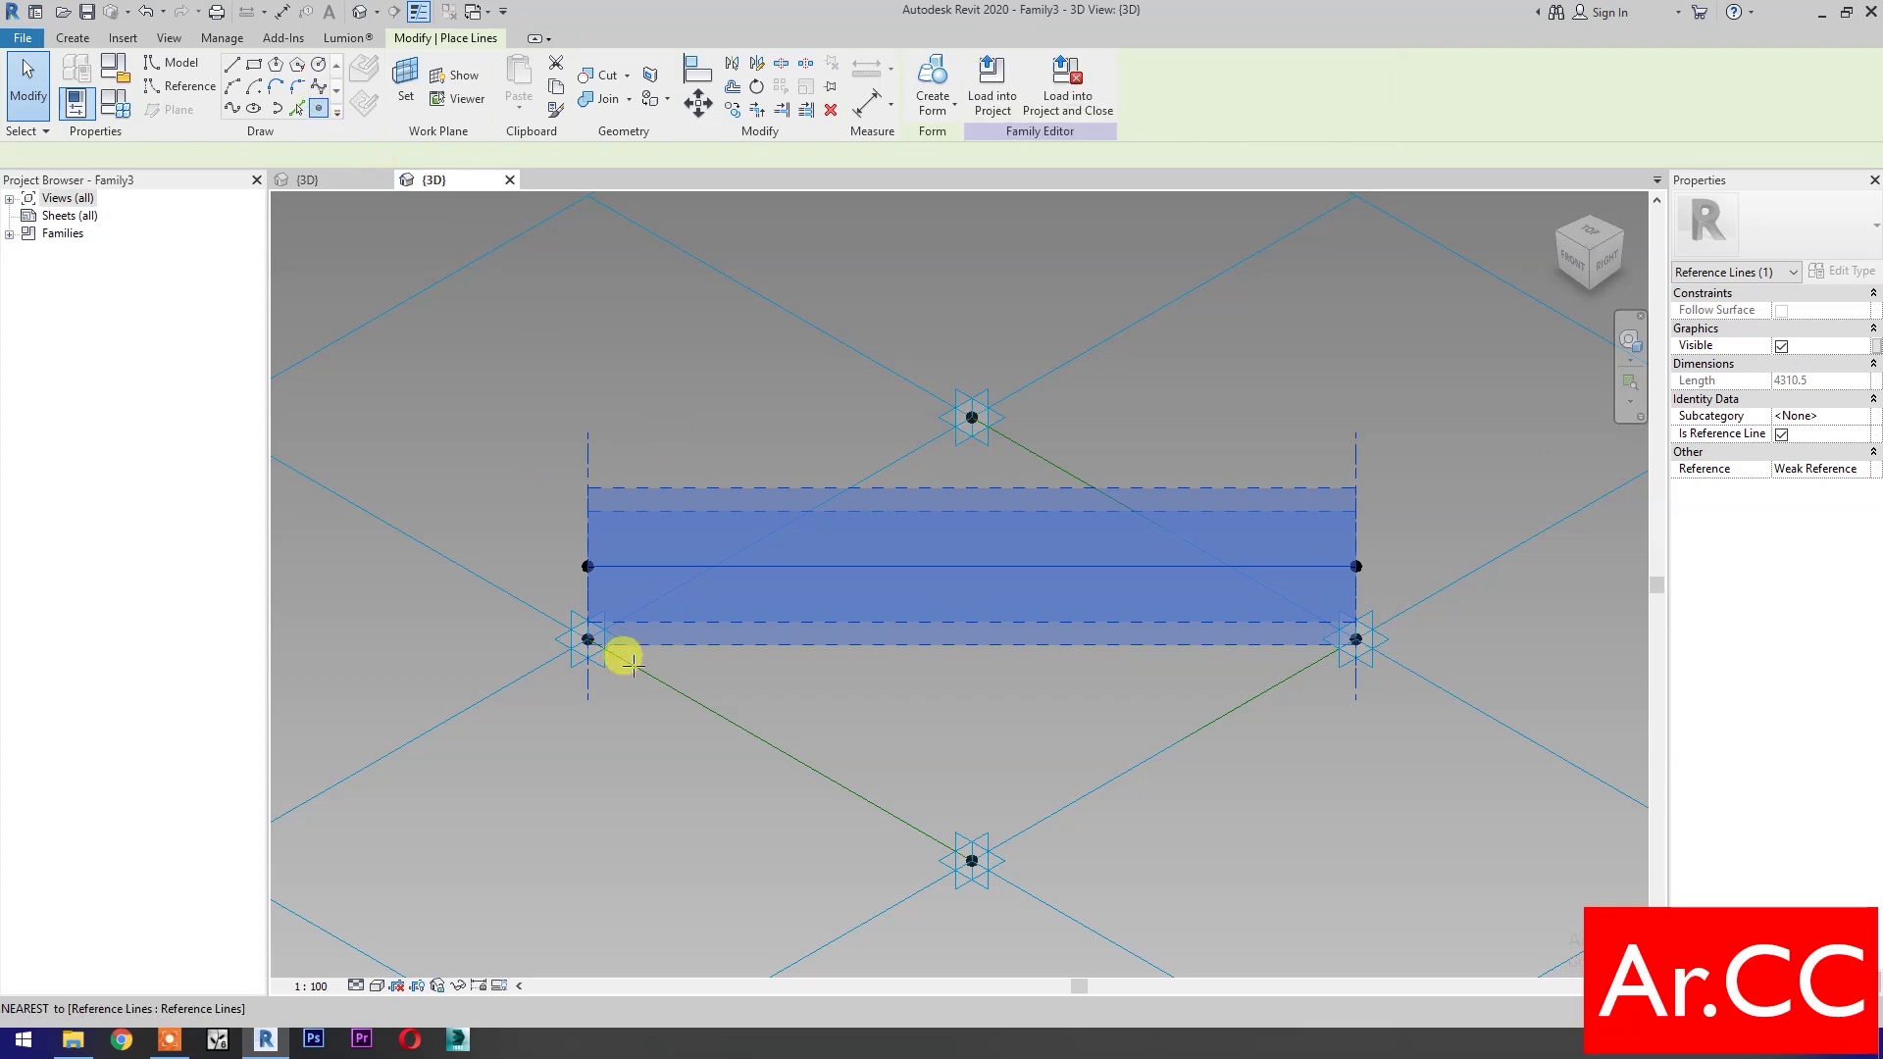
{"action": "left_click", "coordinate": [663, 566]}
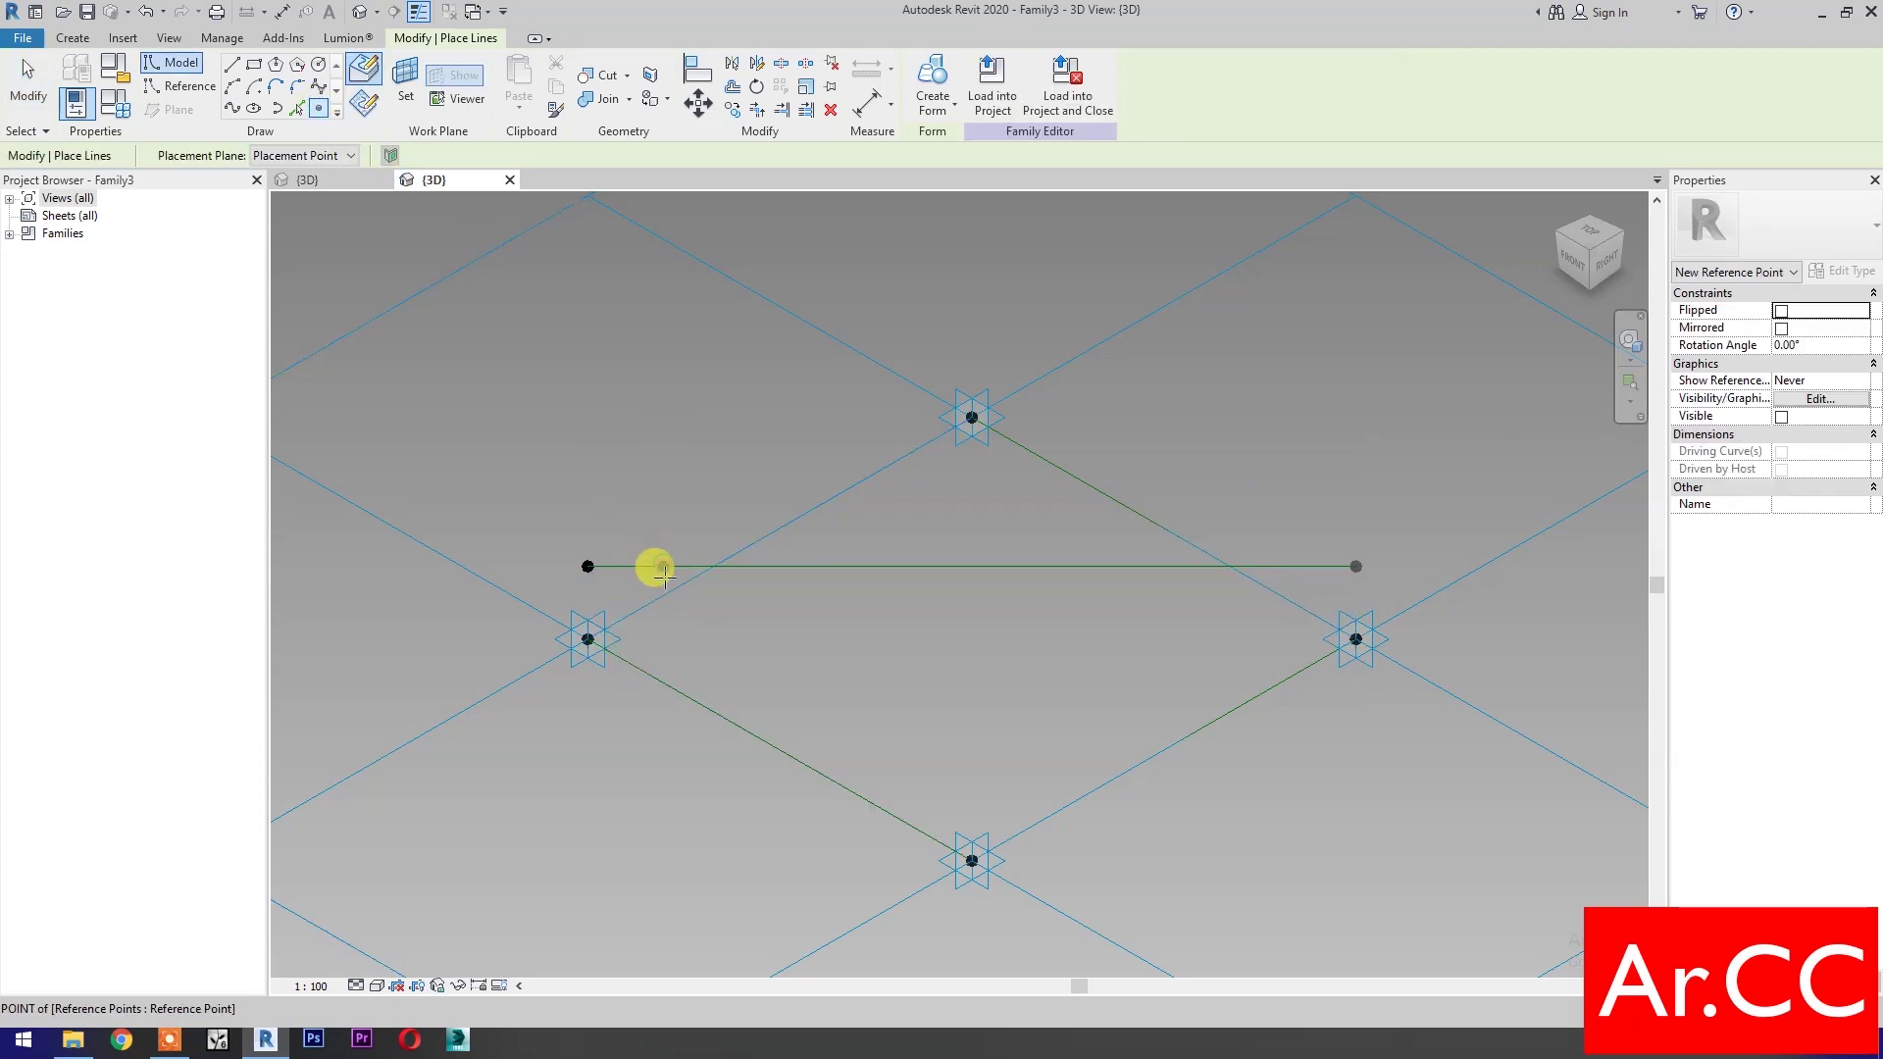
{"action": "key", "text": "Escape"}
{"action": "key", "text": "Escape"}
Set the hosted point's normalized curve parameter to 0.1 and associate it with a new instance parameter named NCP
{"action": "left_click", "coordinate": [664, 568]}
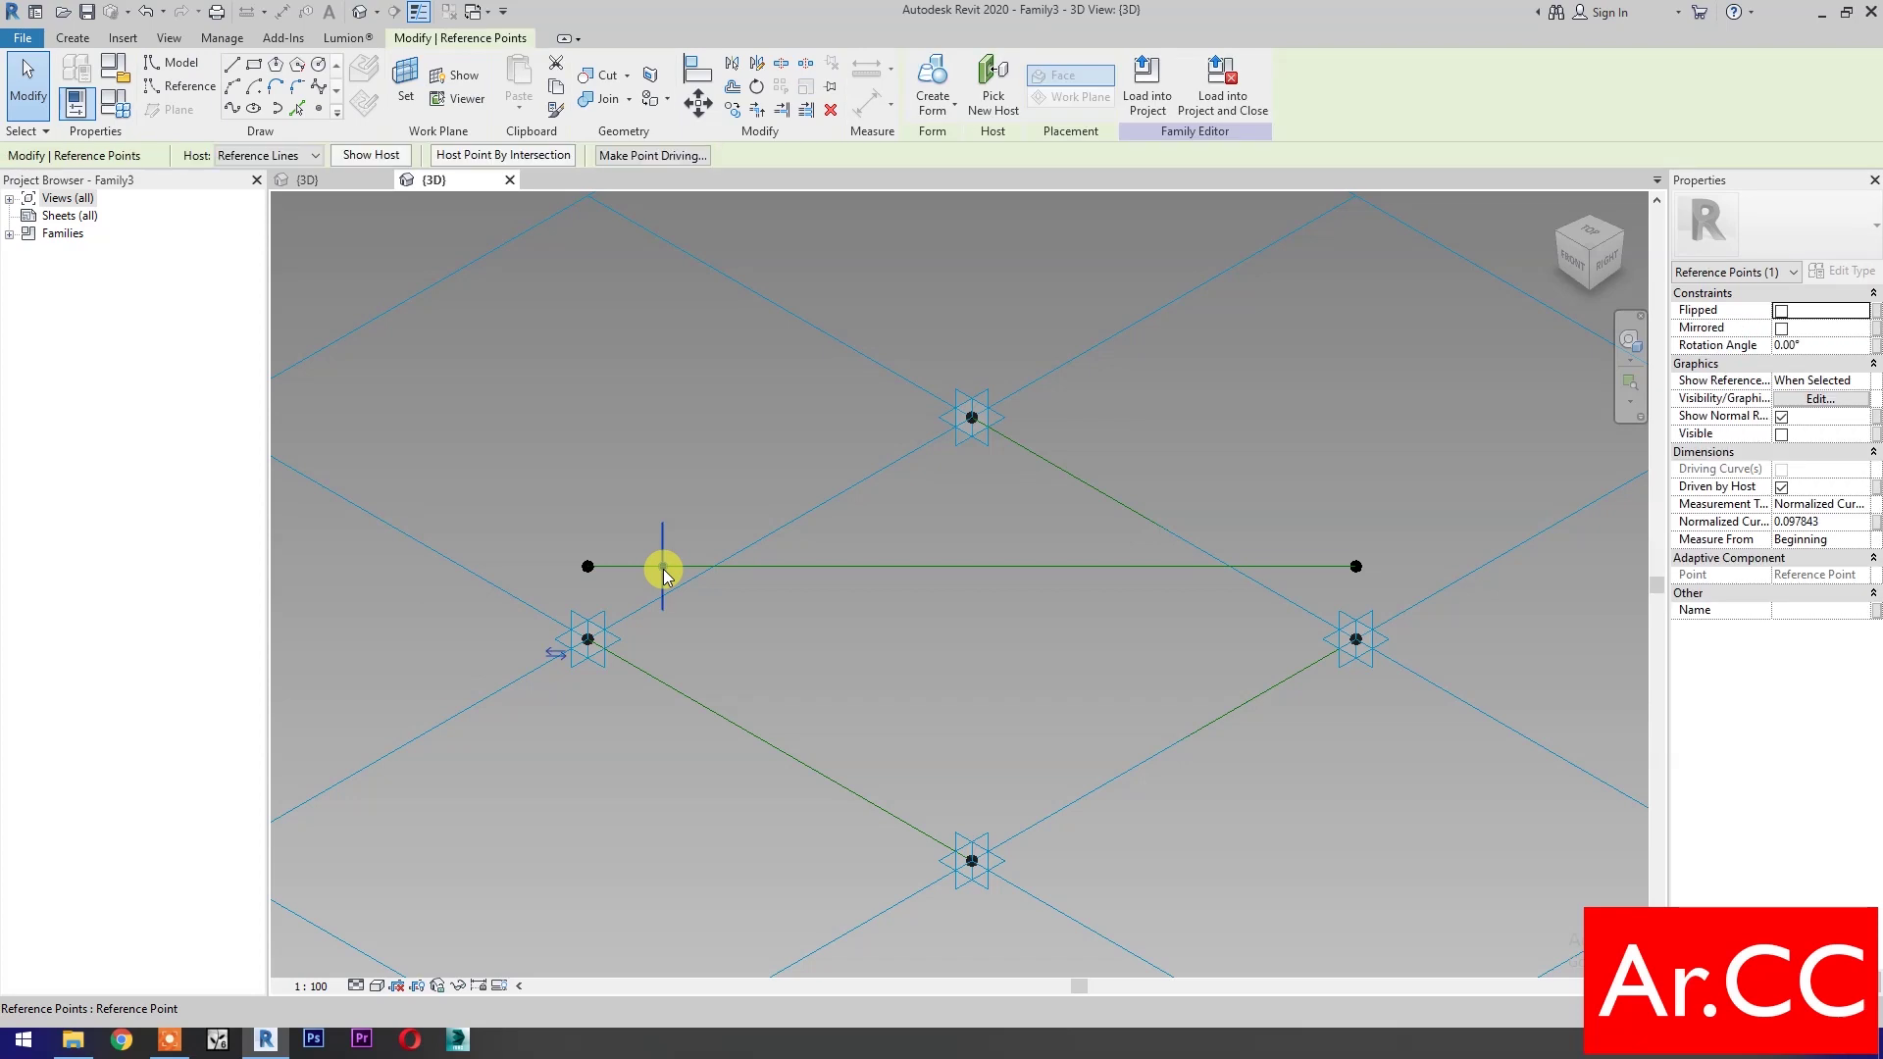
{"action": "left_click", "coordinate": [1844, 522]}
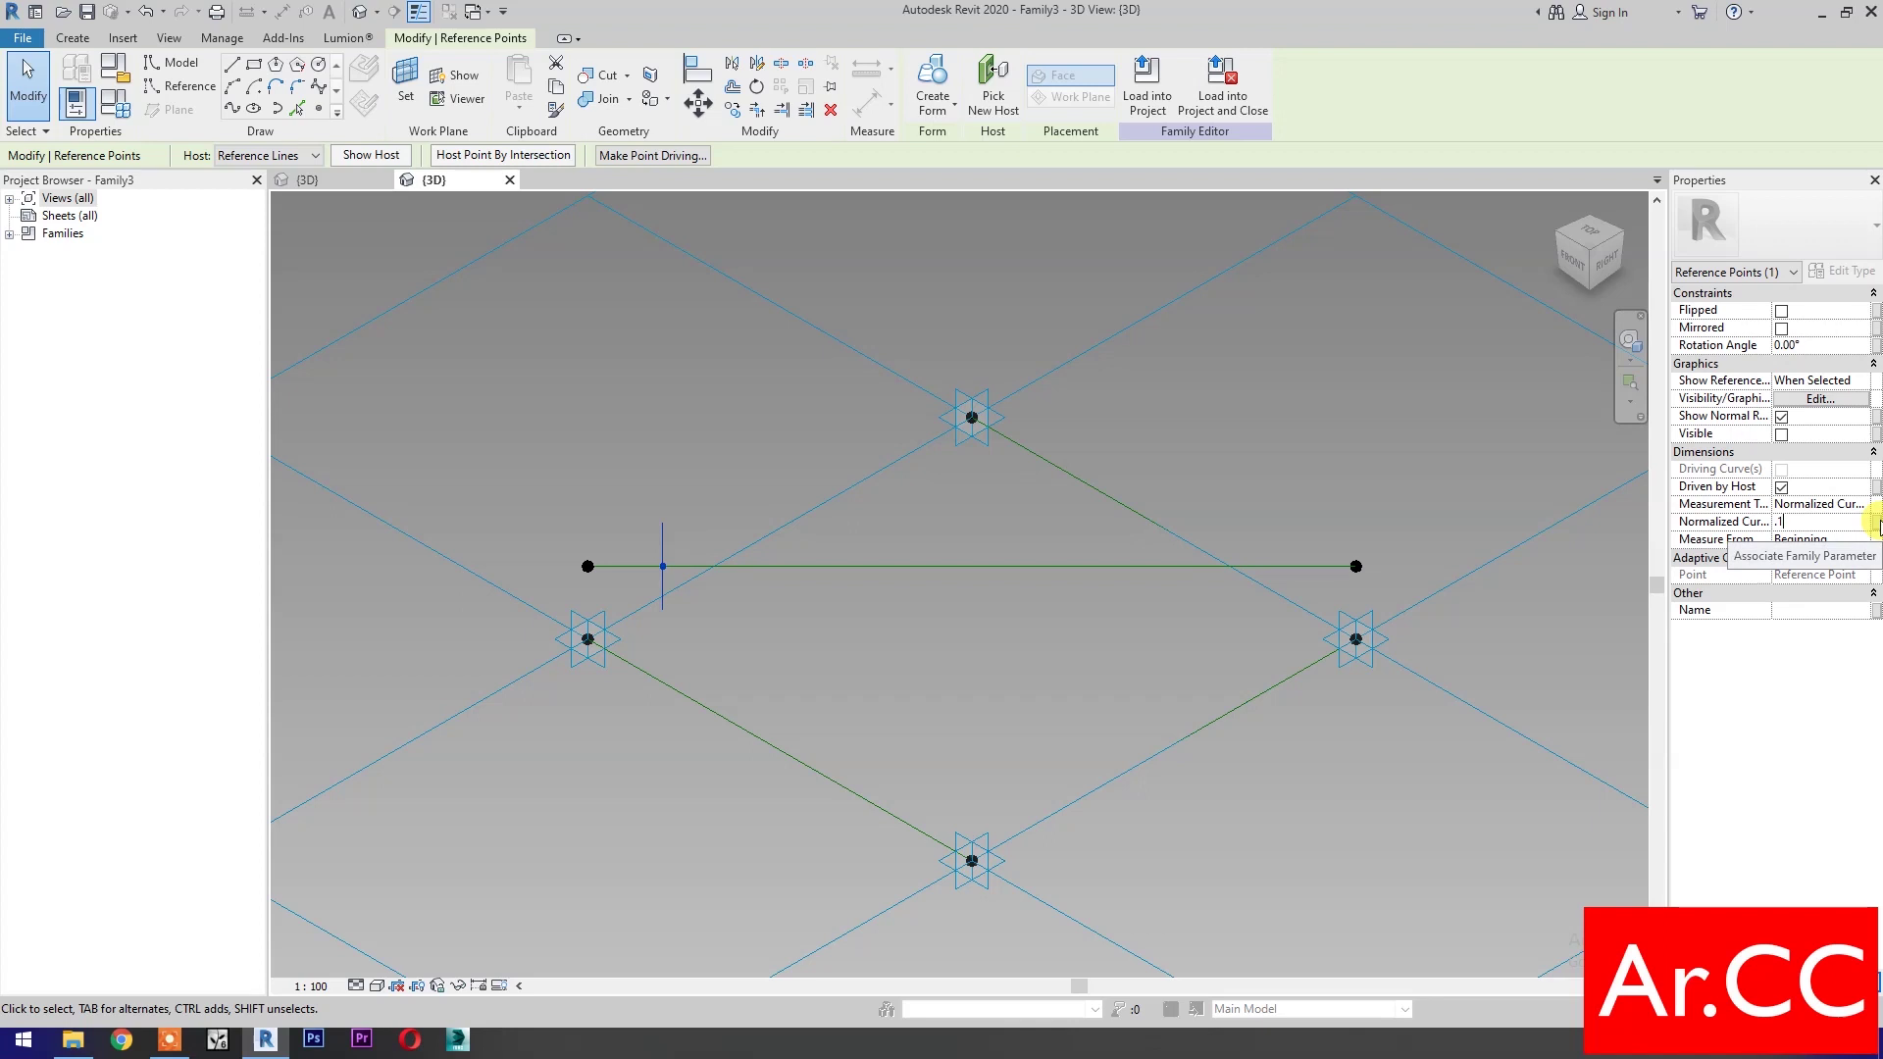
{"action": "left_click", "coordinate": [1876, 527]}
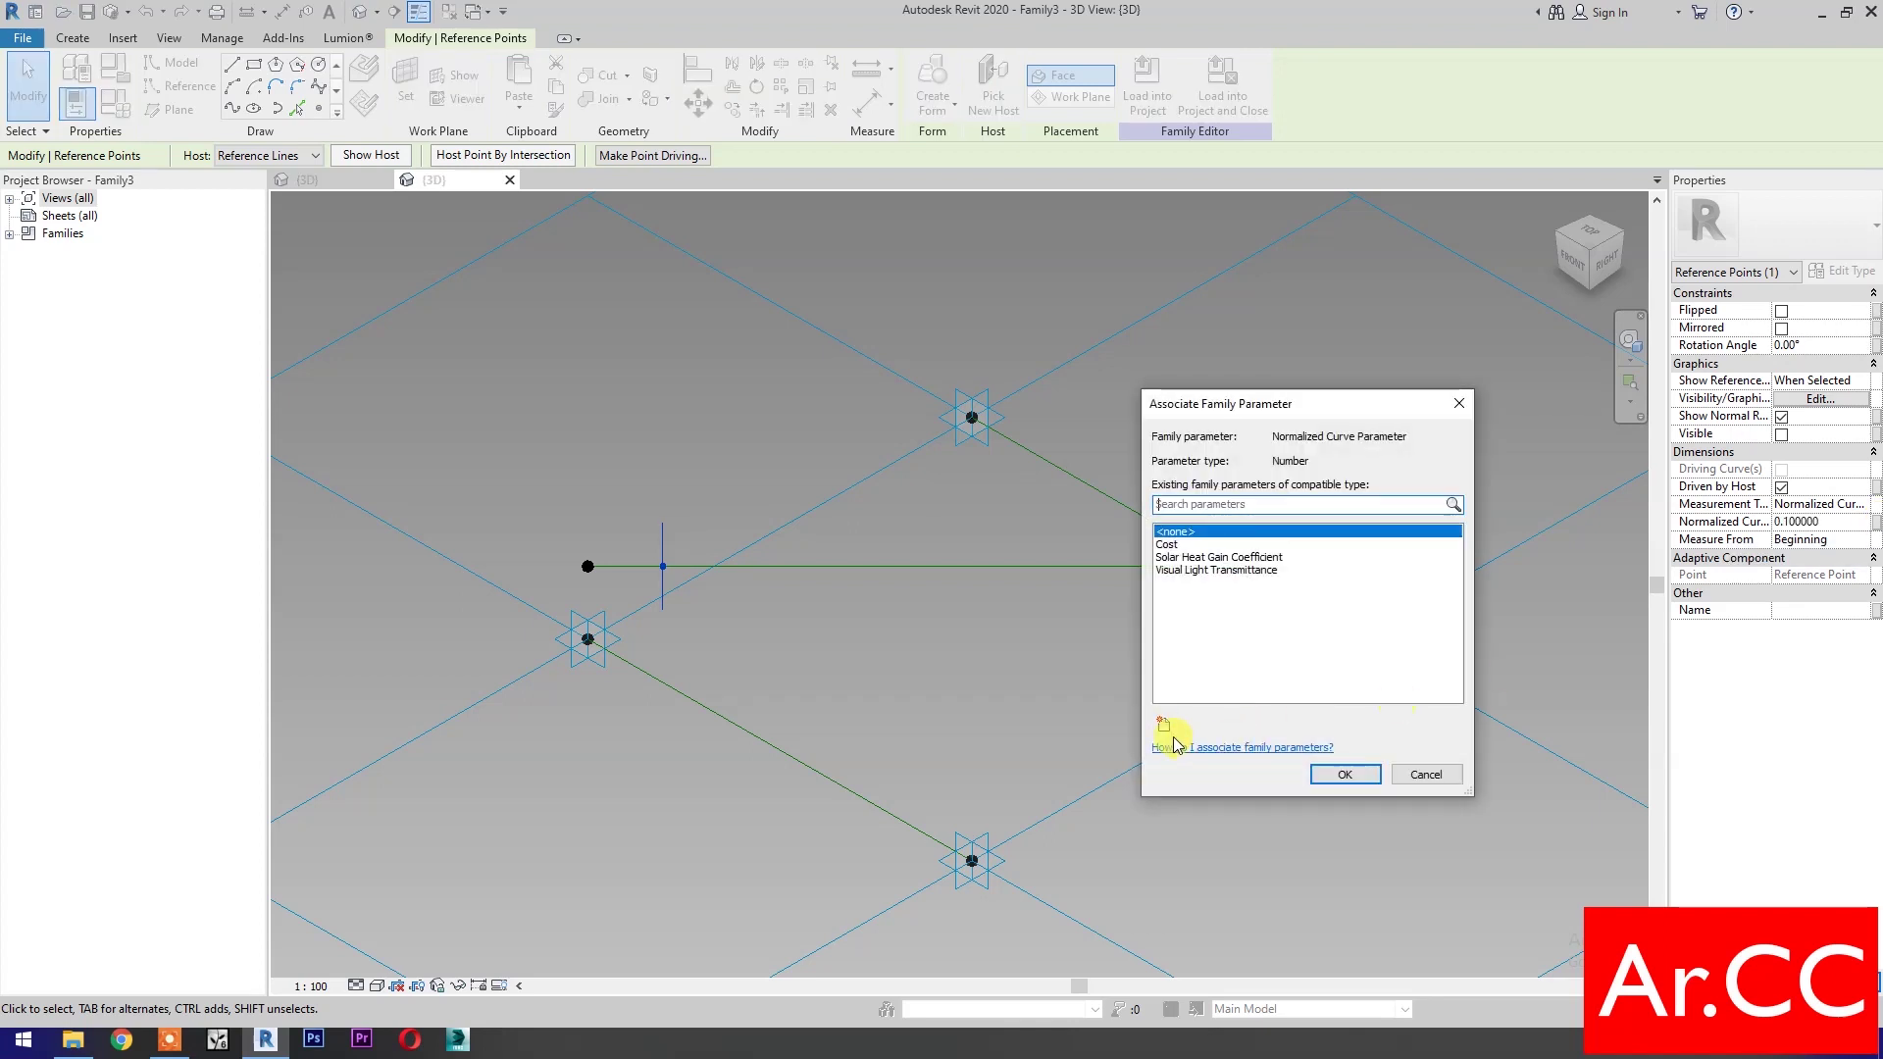
{"action": "left_click", "coordinate": [1165, 729]}
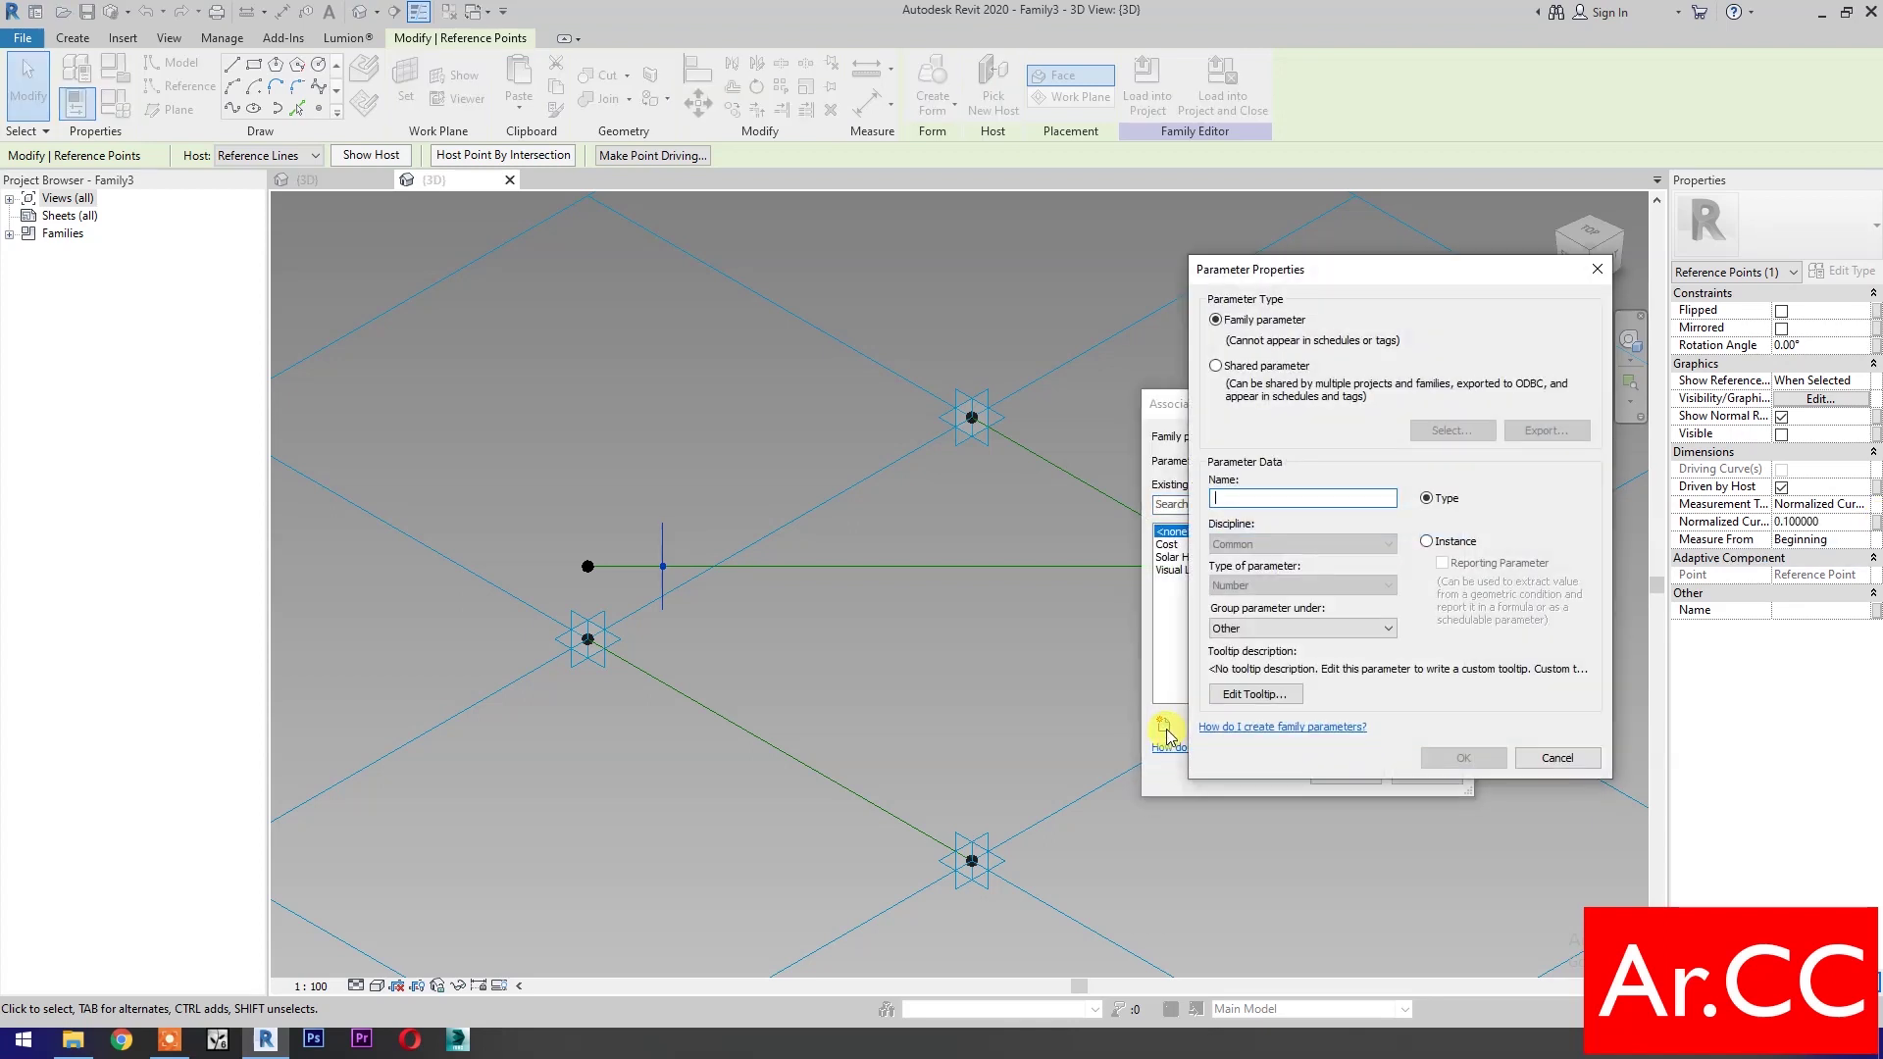
{"action": "left_click", "coordinate": [1427, 542]}
{"action": "left_click", "coordinate": [1306, 498]}
{"action": "type", "text": "NCP"}
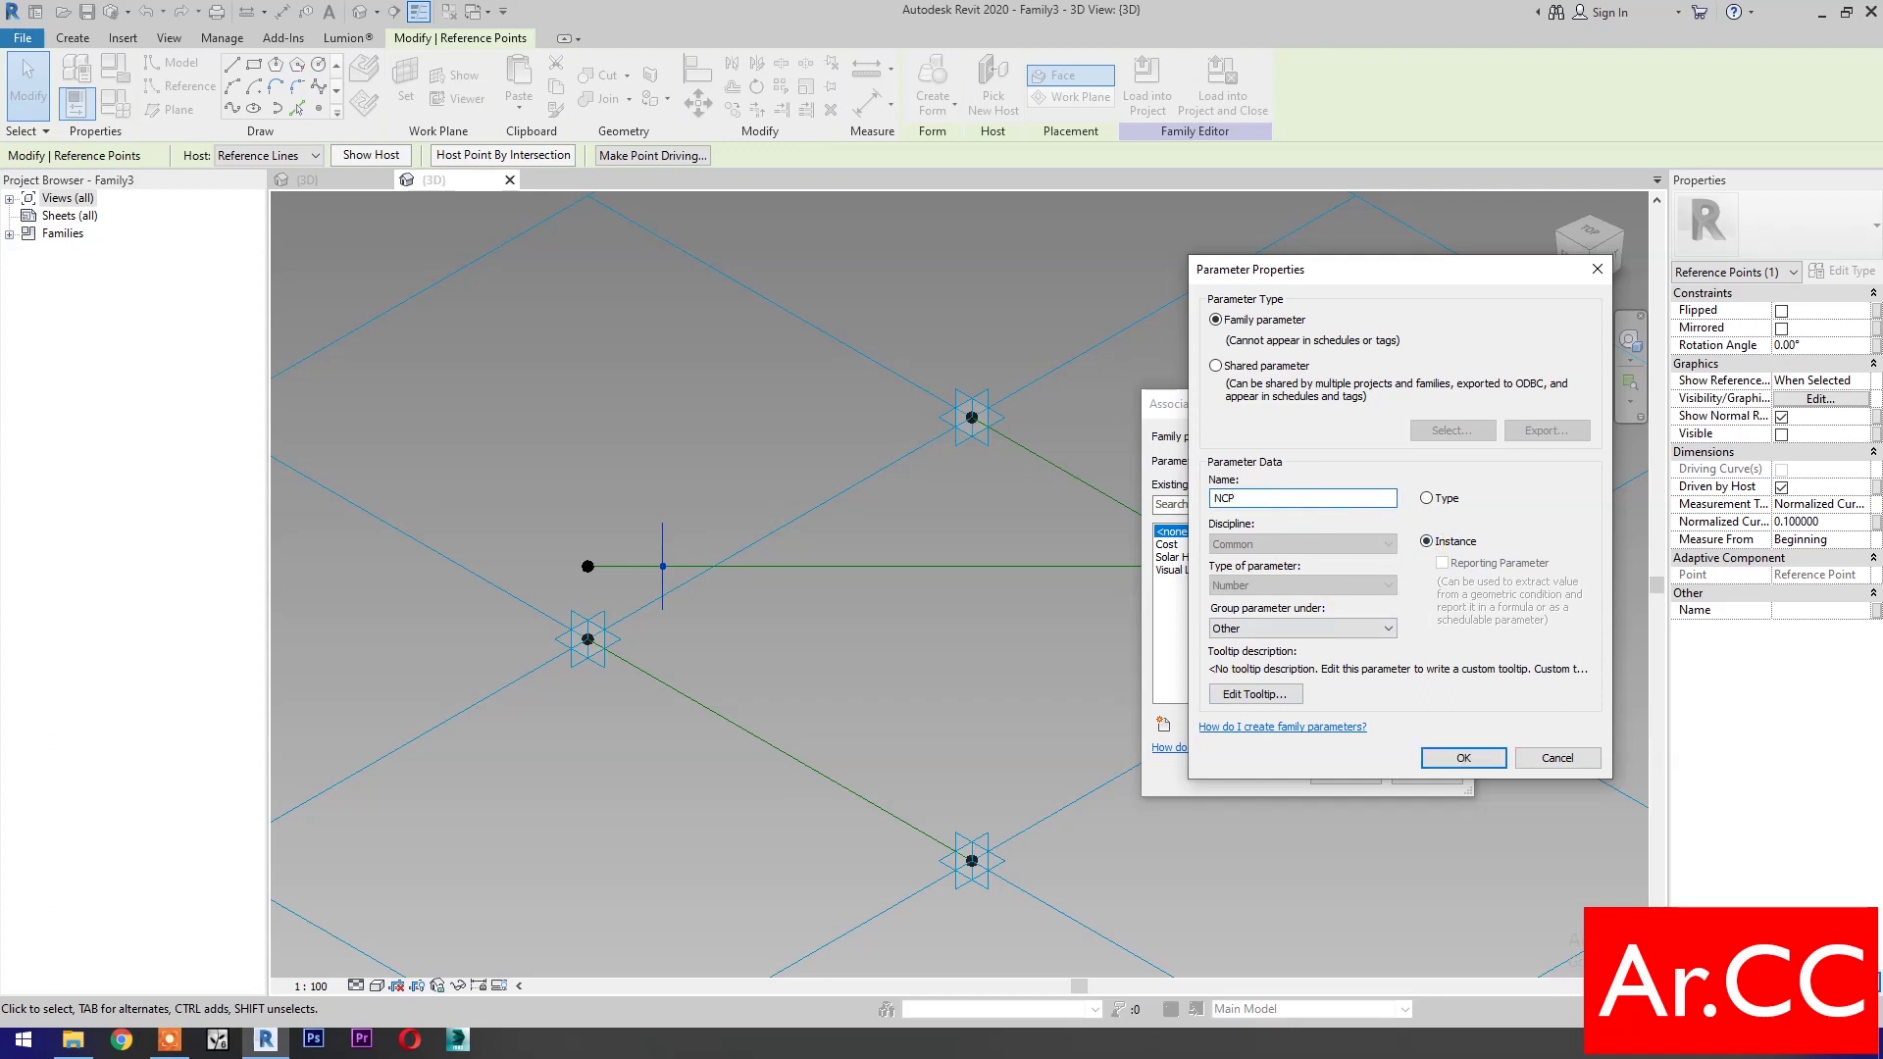
{"action": "left_click", "coordinate": [1450, 759]}
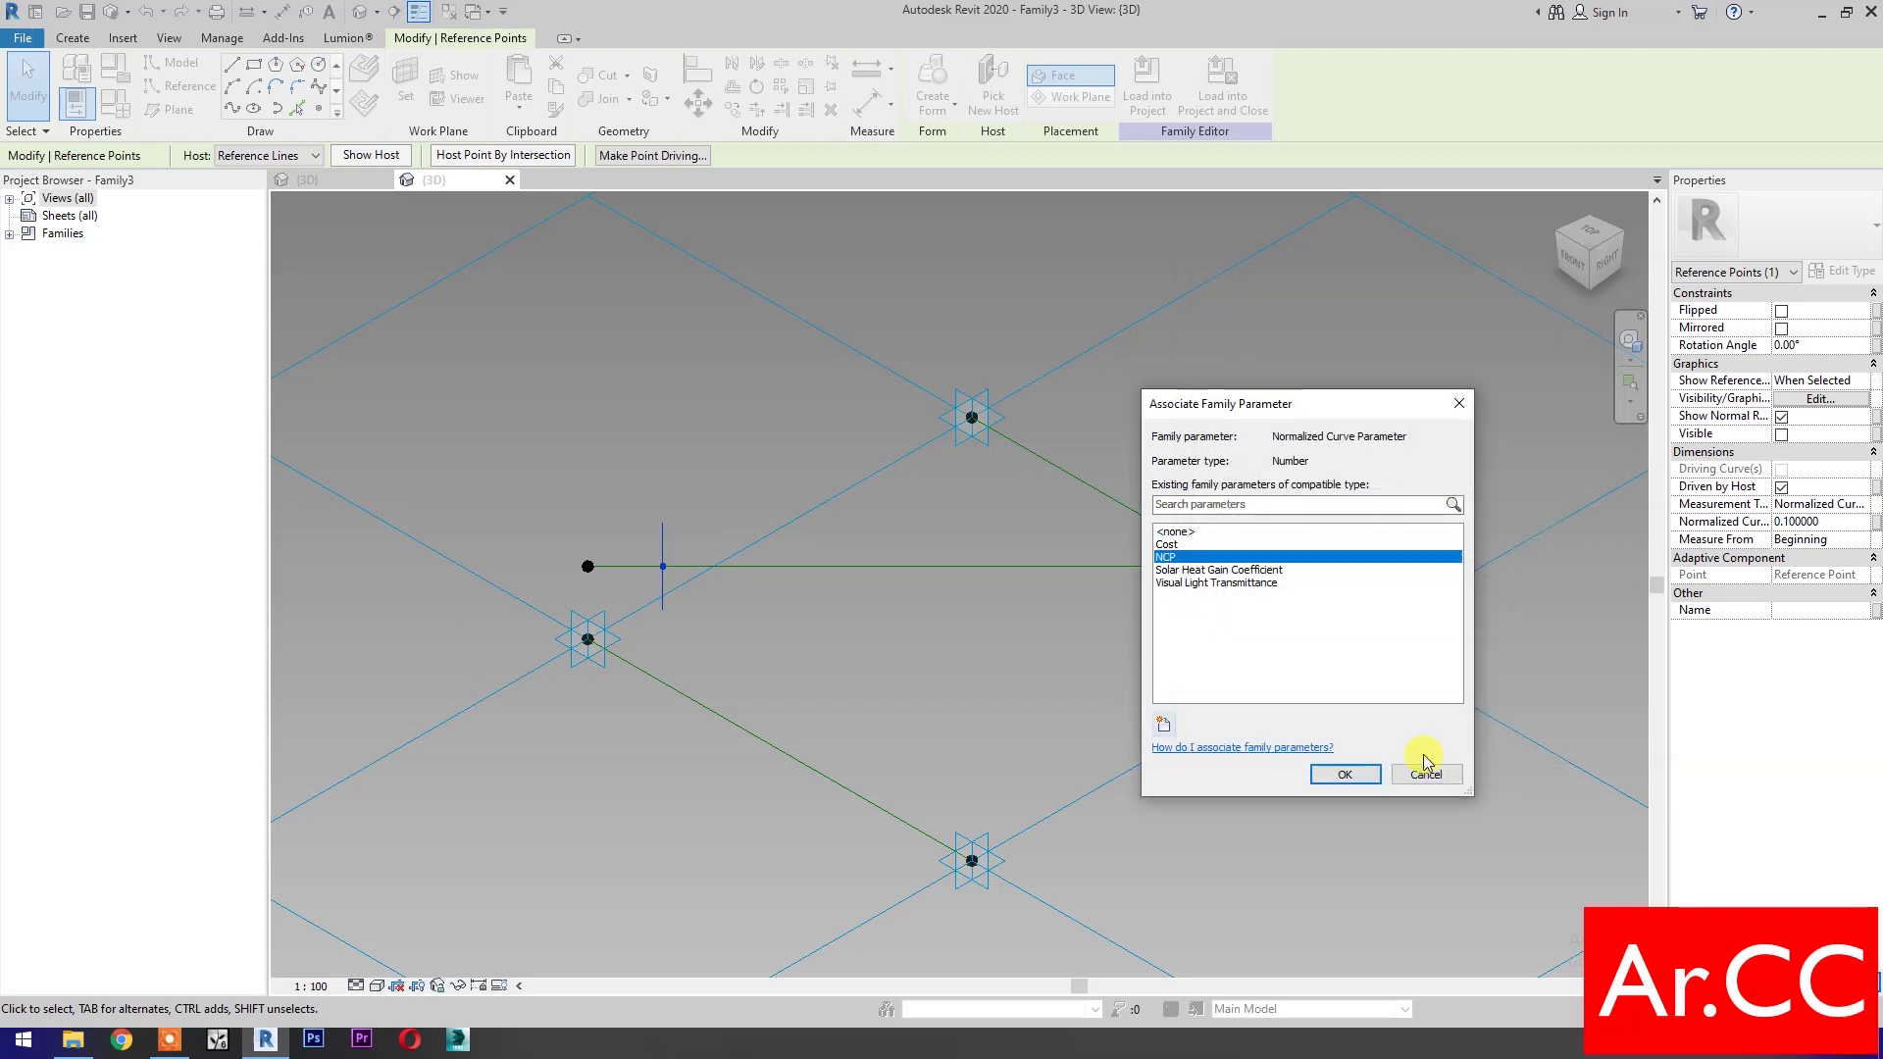
{"action": "left_click", "coordinate": [1346, 776]}
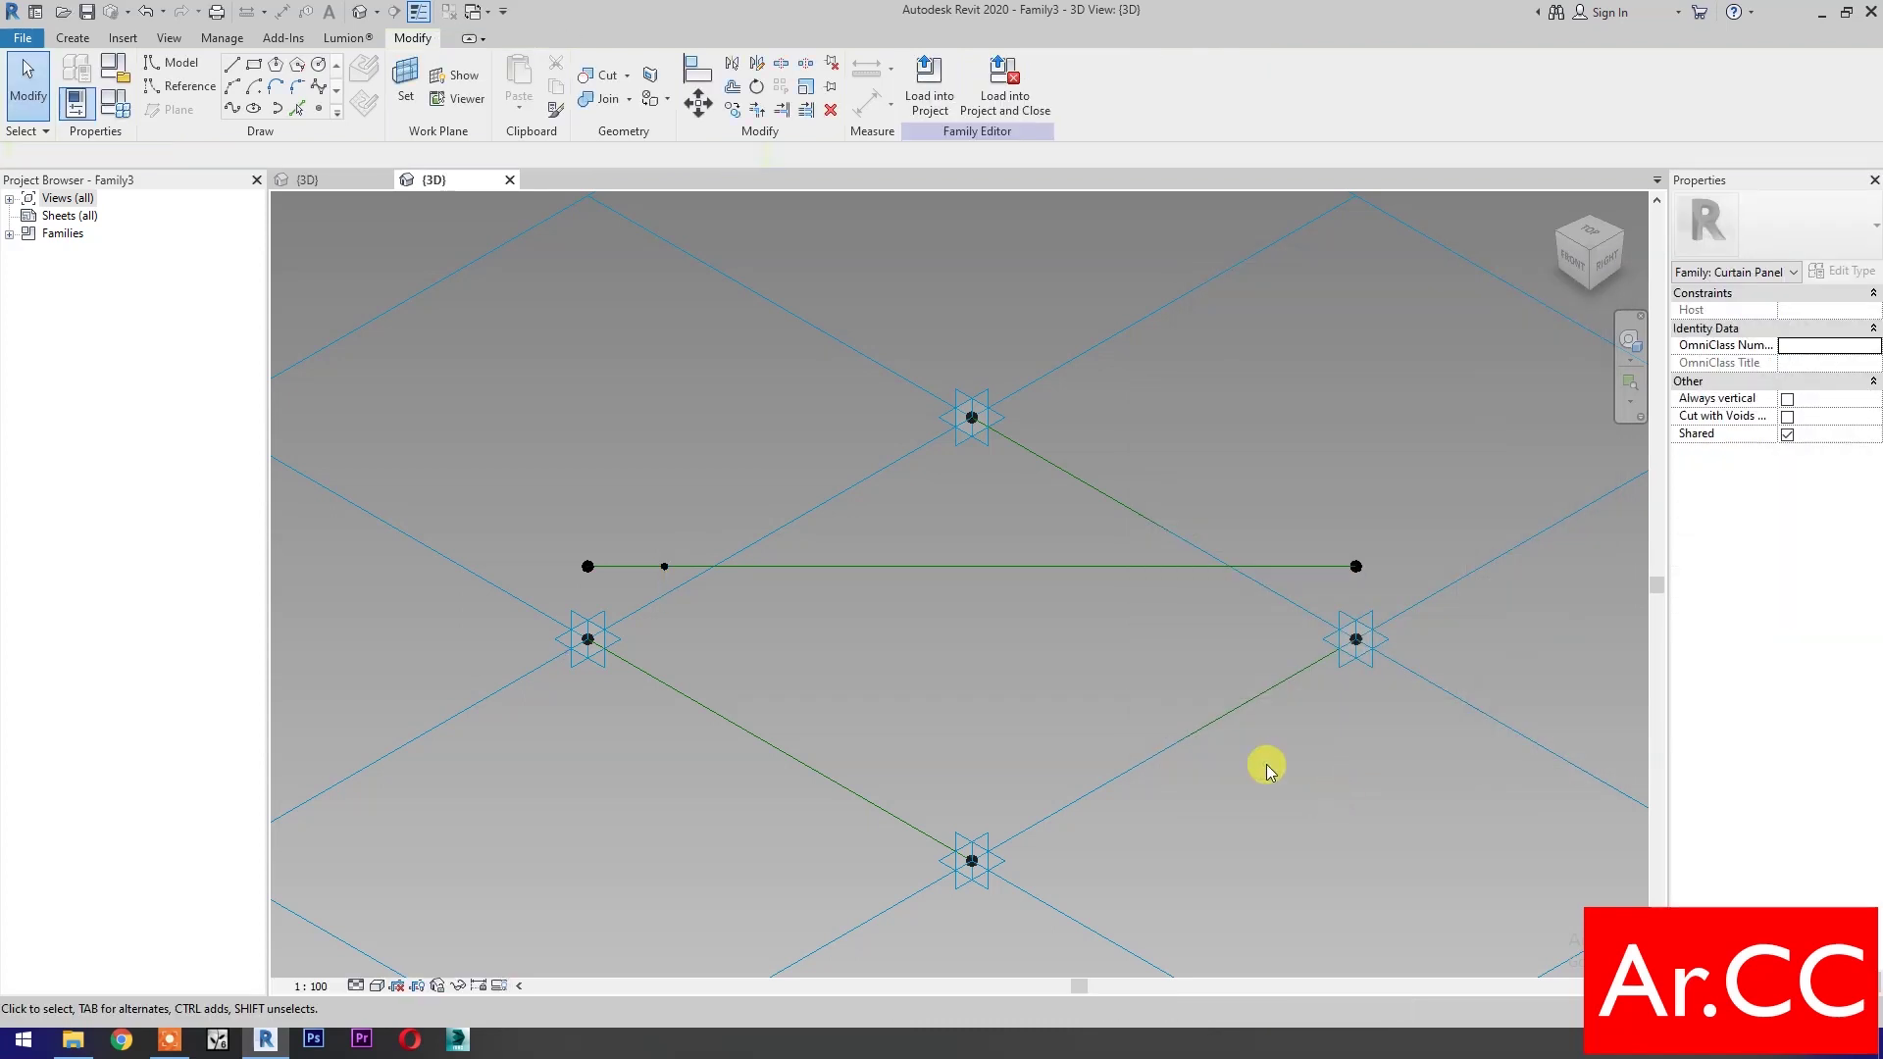
Create a flat planar surface from the four reference lines joining the adaptive points
{"action": "key", "text": "Tab"}
{"action": "left_click", "coordinate": [1219, 740]}
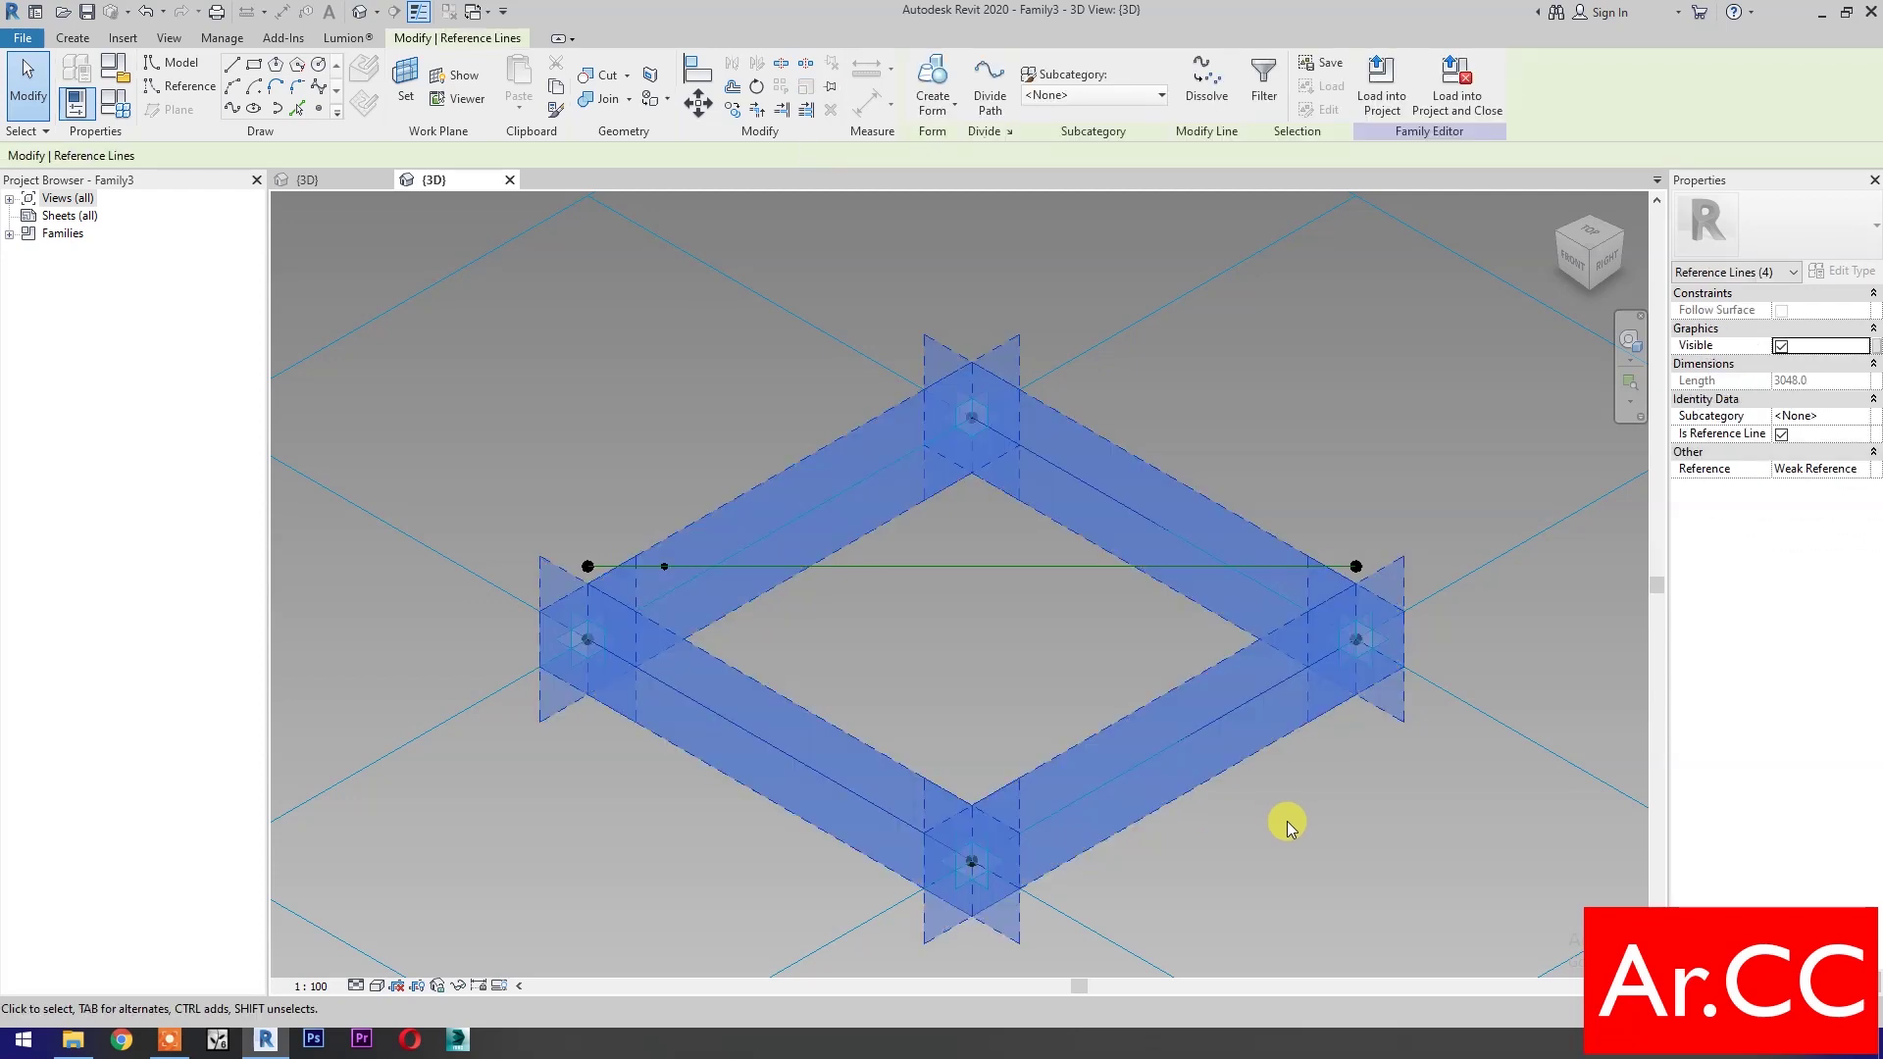
{"action": "left_click", "coordinate": [933, 84]}
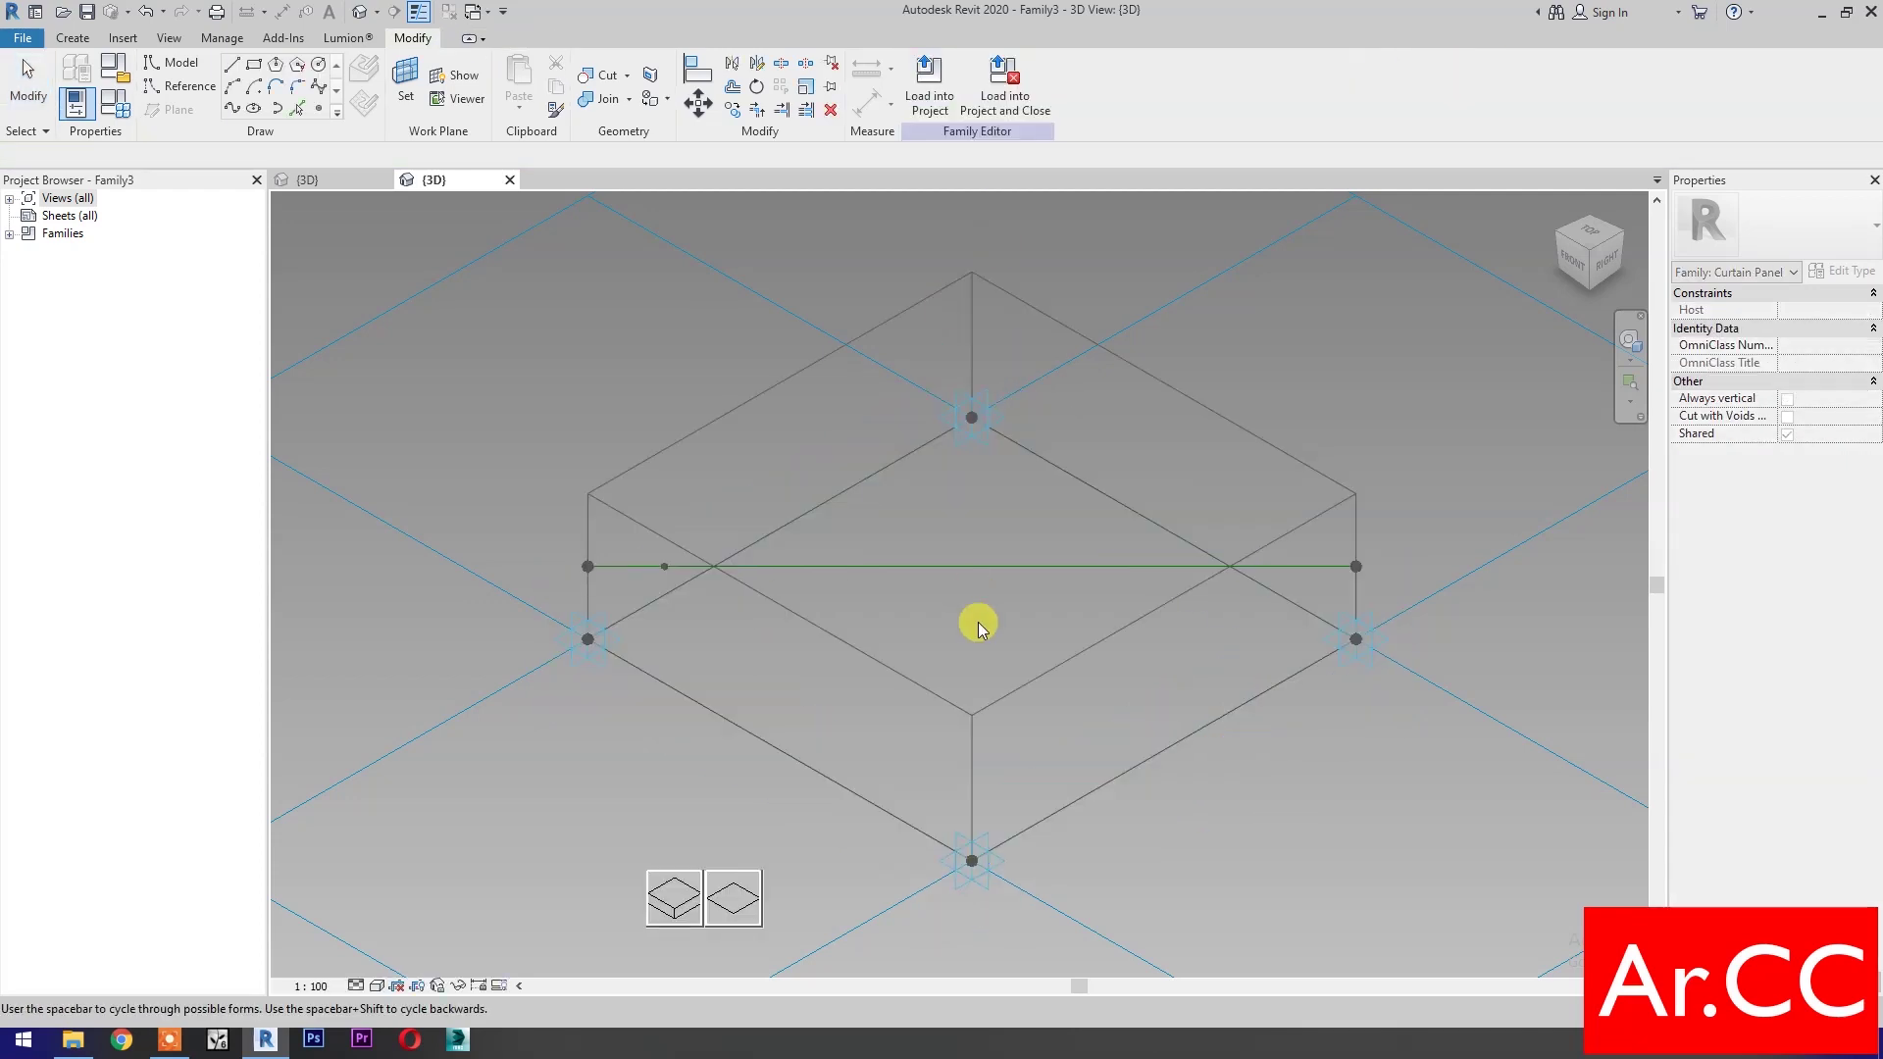
{"action": "left_click", "coordinate": [748, 899]}
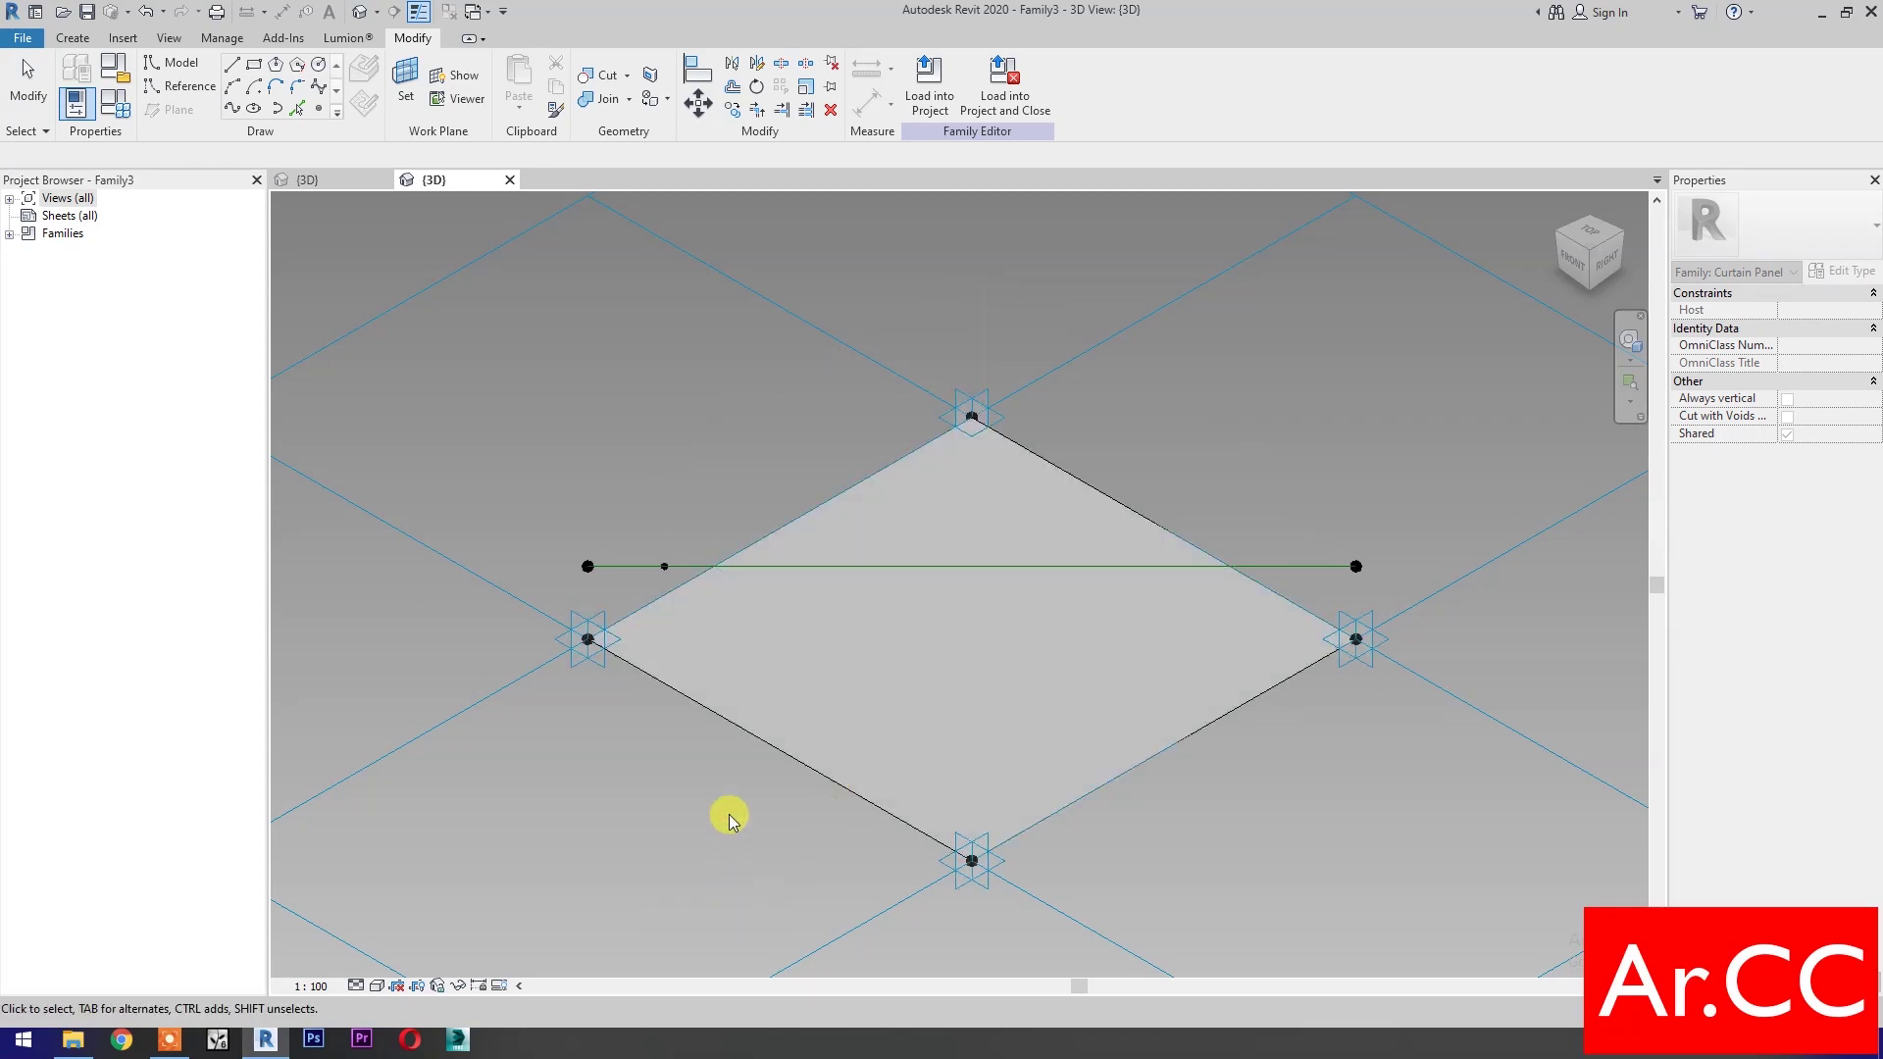
Divide the planar surface and set both its U grid and V grid numbers to 20
{"action": "left_click", "coordinate": [728, 812]}
{"action": "left_click", "coordinate": [685, 587]}
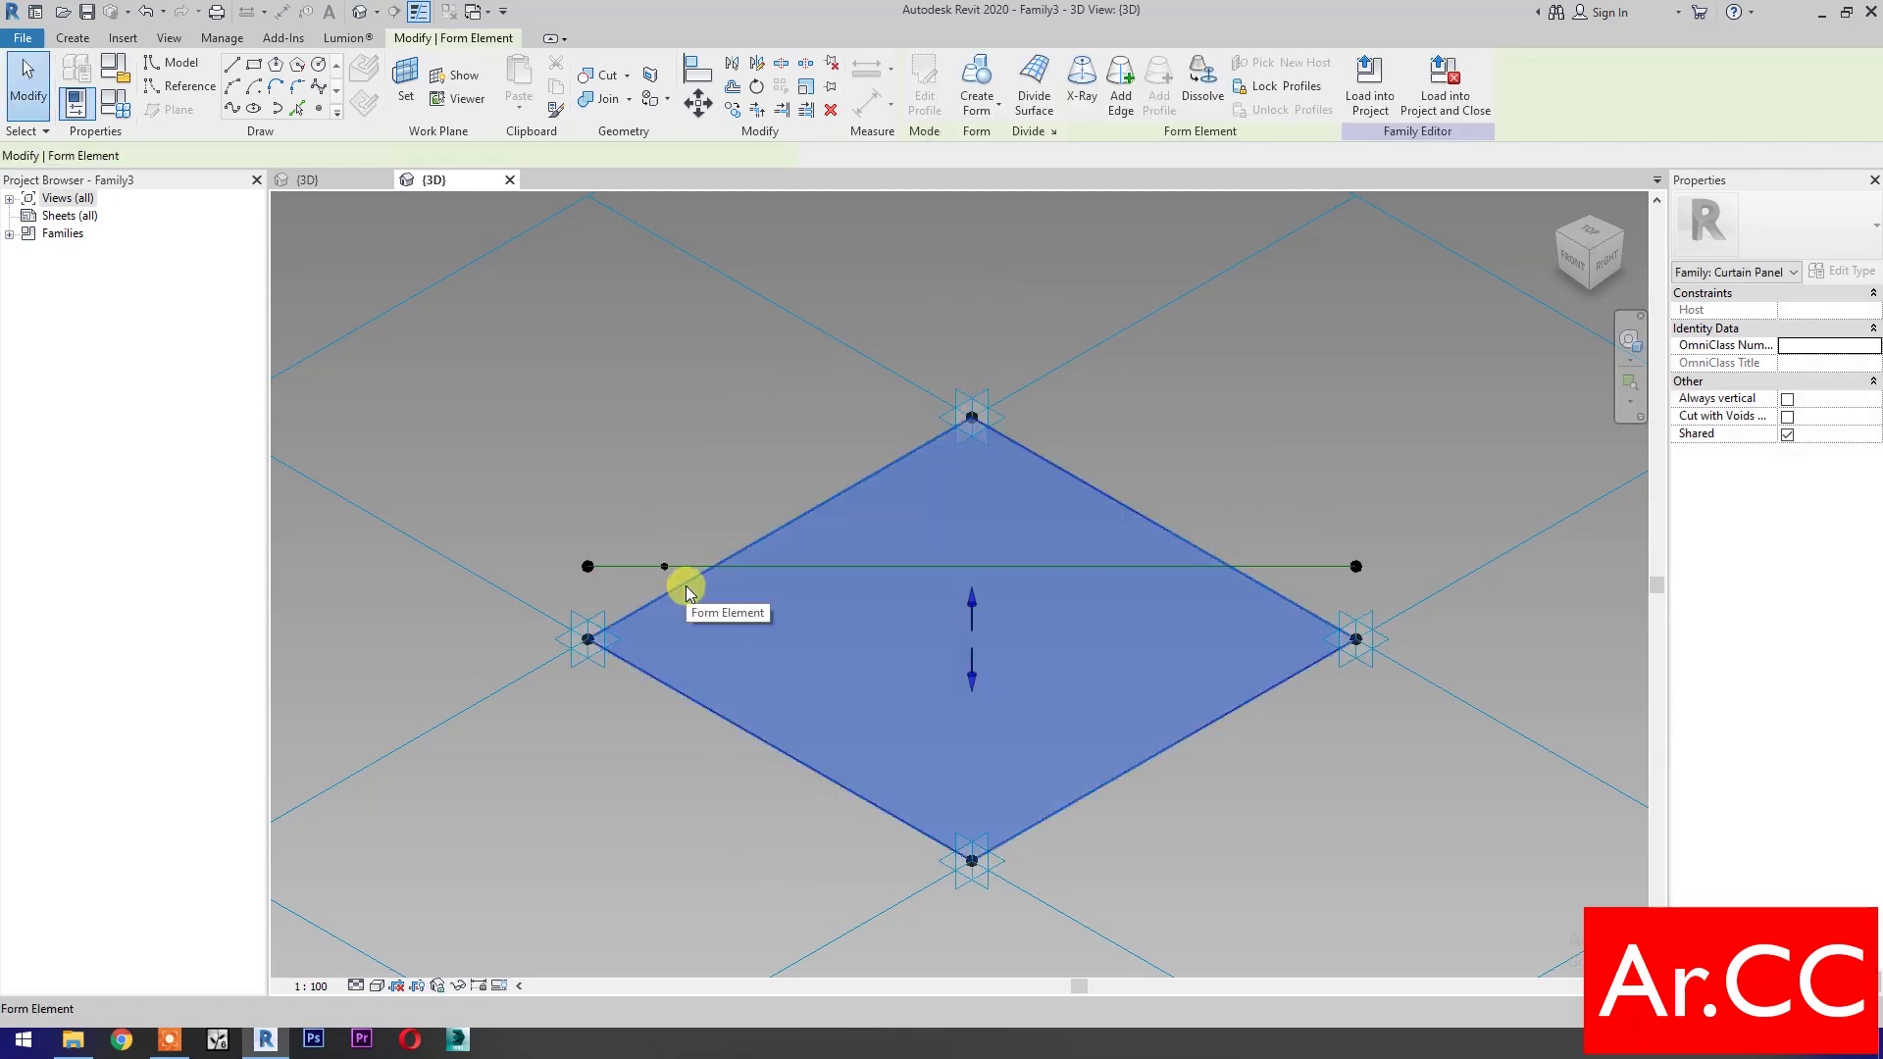
{"action": "left_click", "coordinate": [1032, 84]}
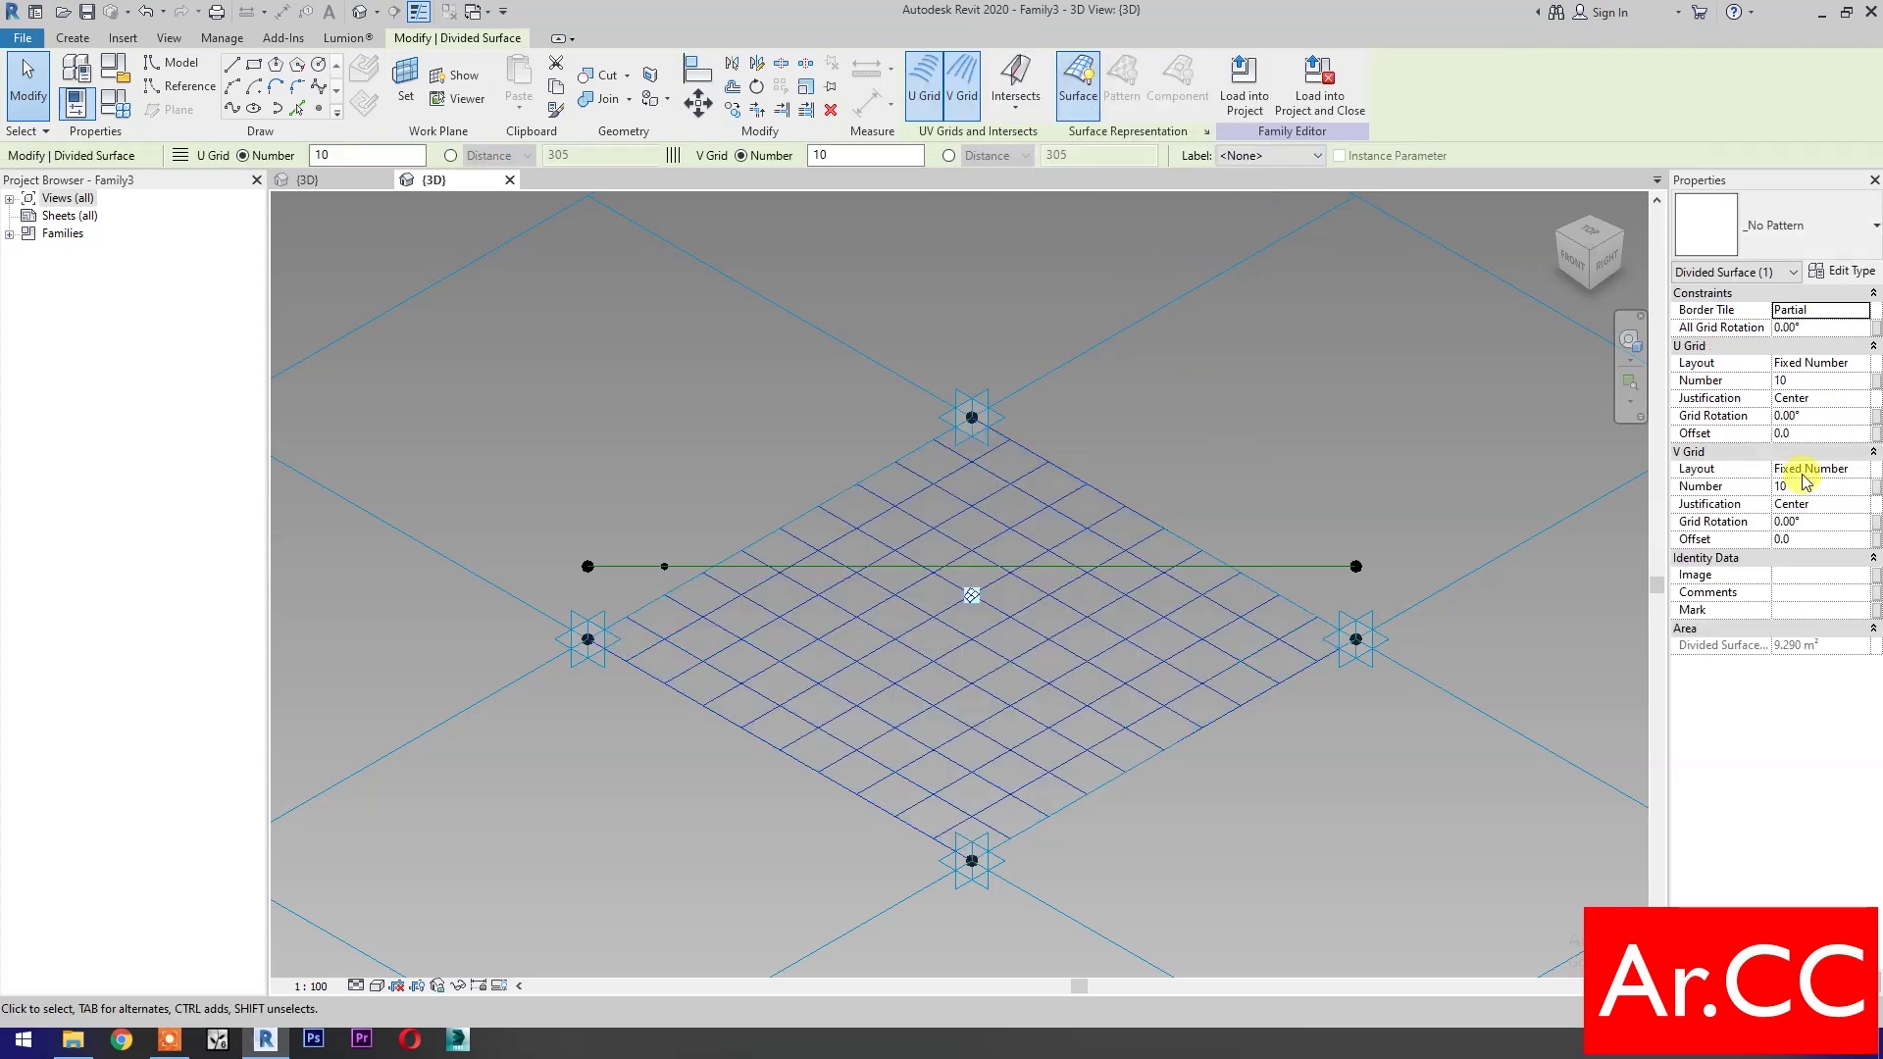
{"action": "left_click", "coordinate": [1800, 381]}
{"action": "type", "text": "20"}
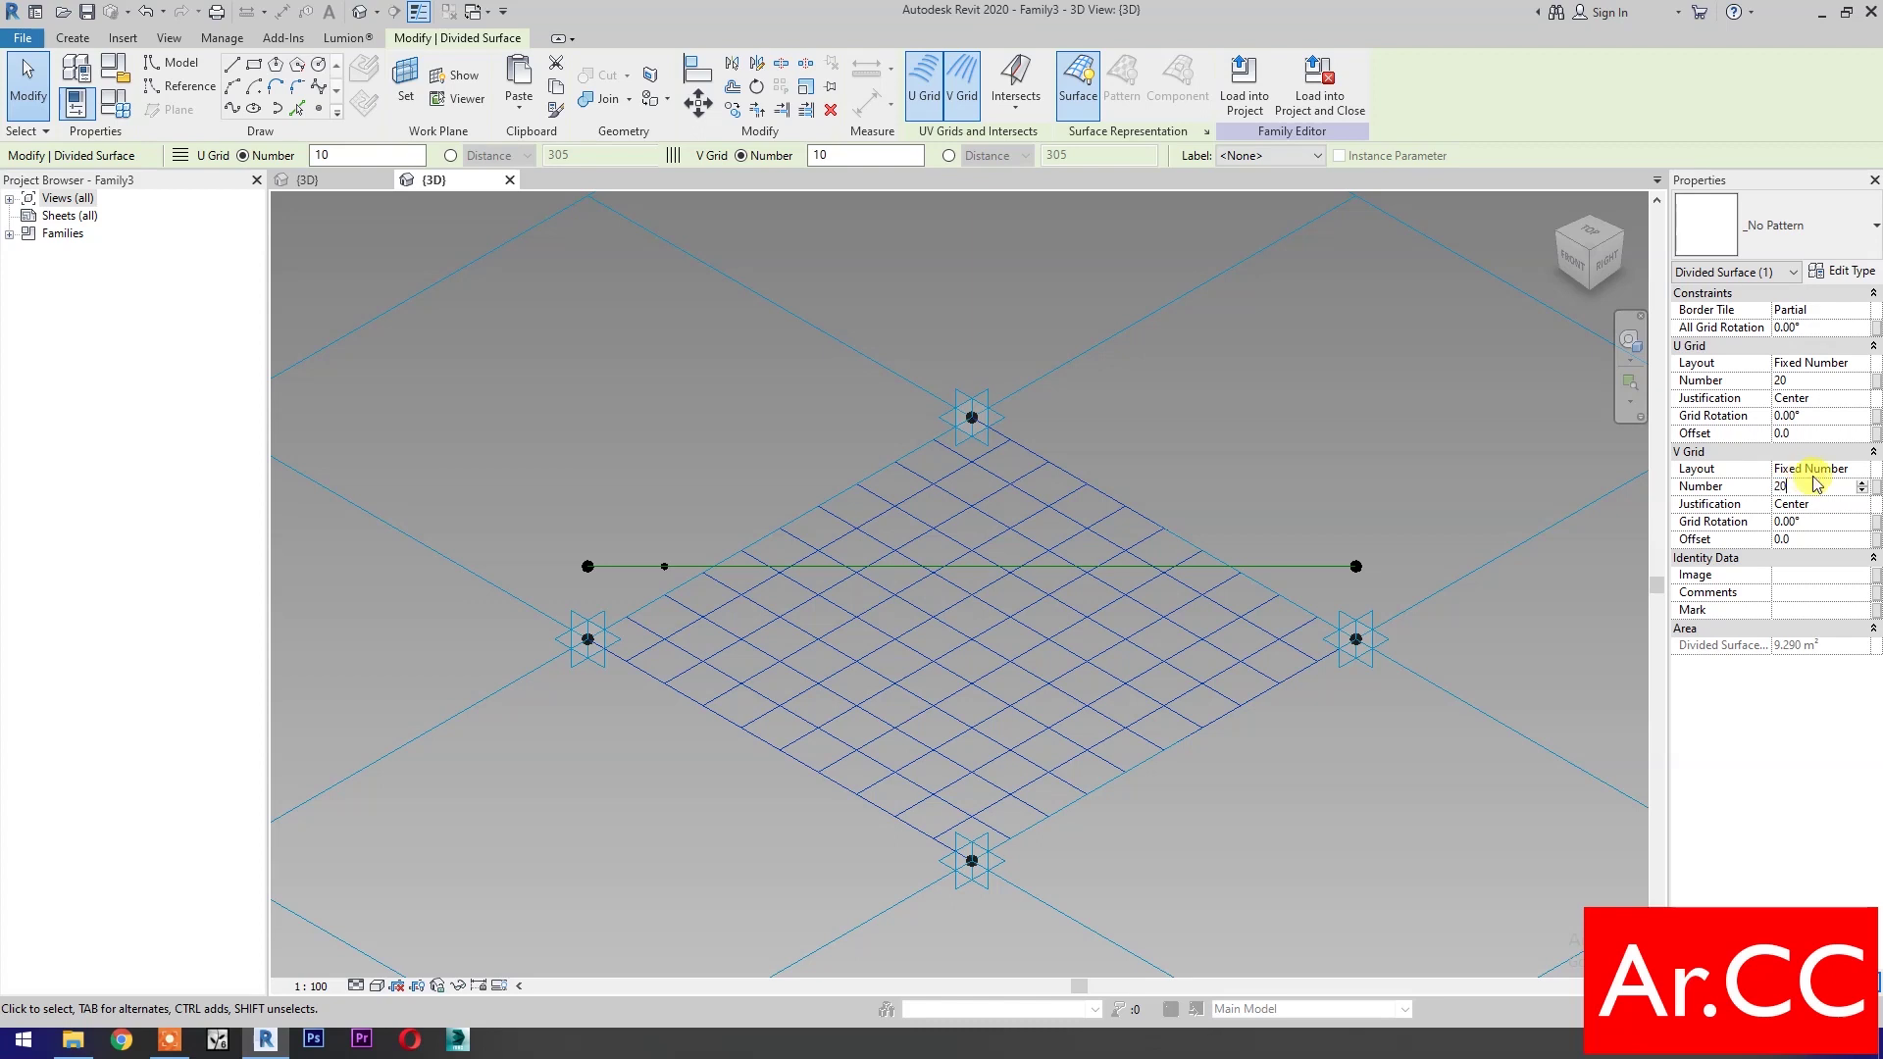
Associate the divided surface's U grid number with a new instance parameter named U Grid
{"action": "left_click", "coordinate": [1877, 381]}
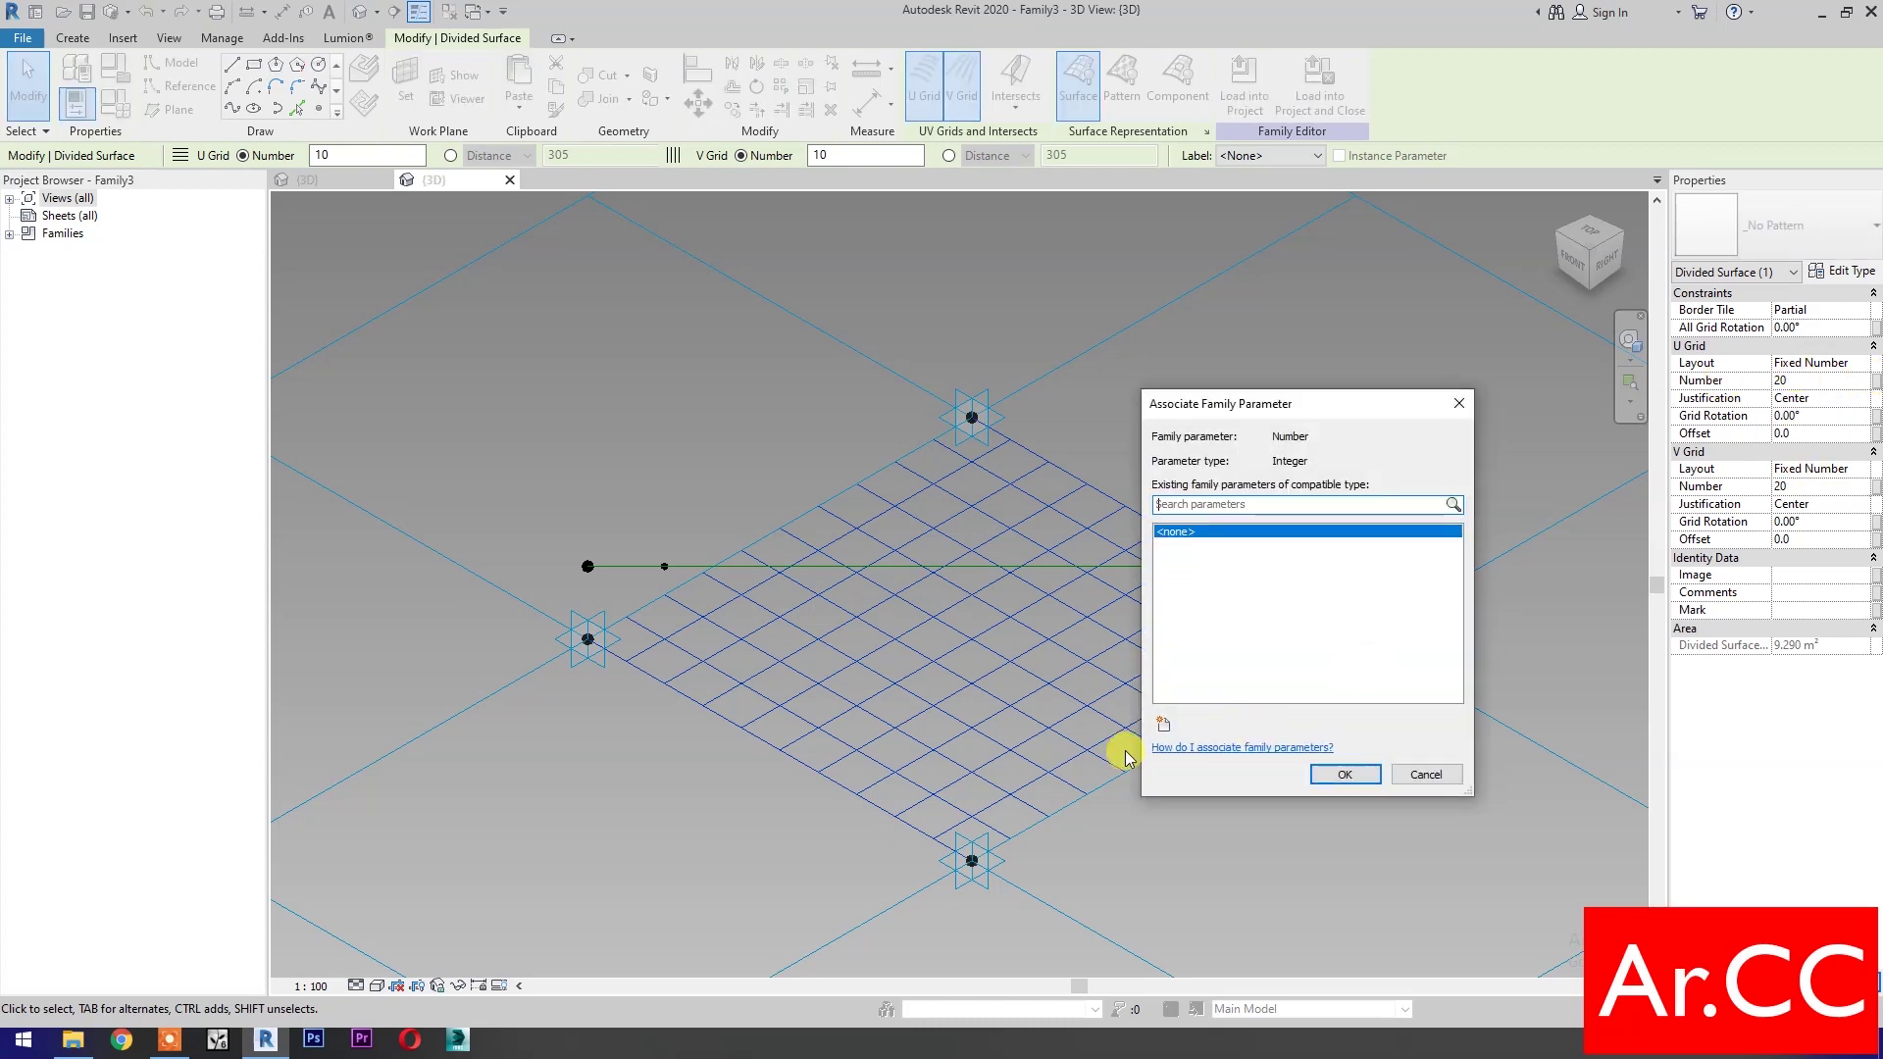
{"action": "left_click", "coordinate": [1162, 726]}
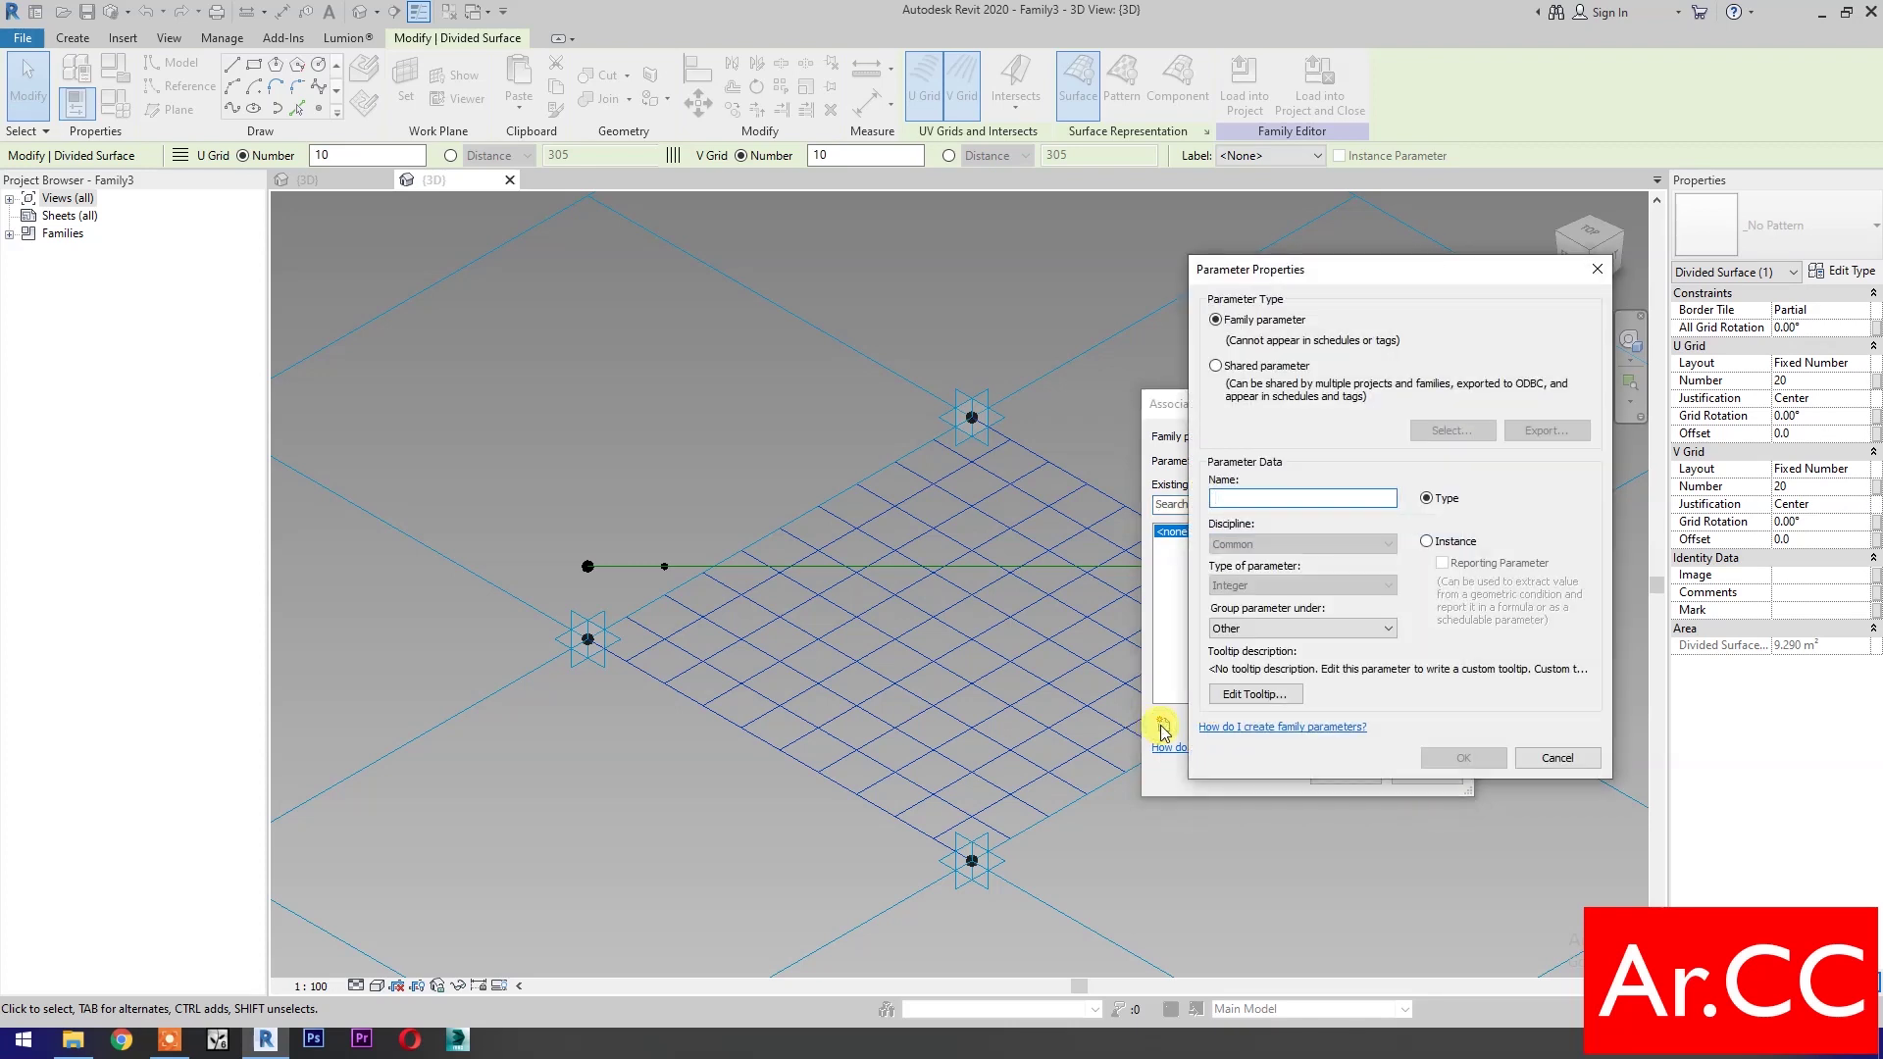
{"action": "left_click", "coordinate": [1426, 541]}
{"action": "left_click", "coordinate": [1287, 500]}
{"action": "type", "text": "U Grid"}
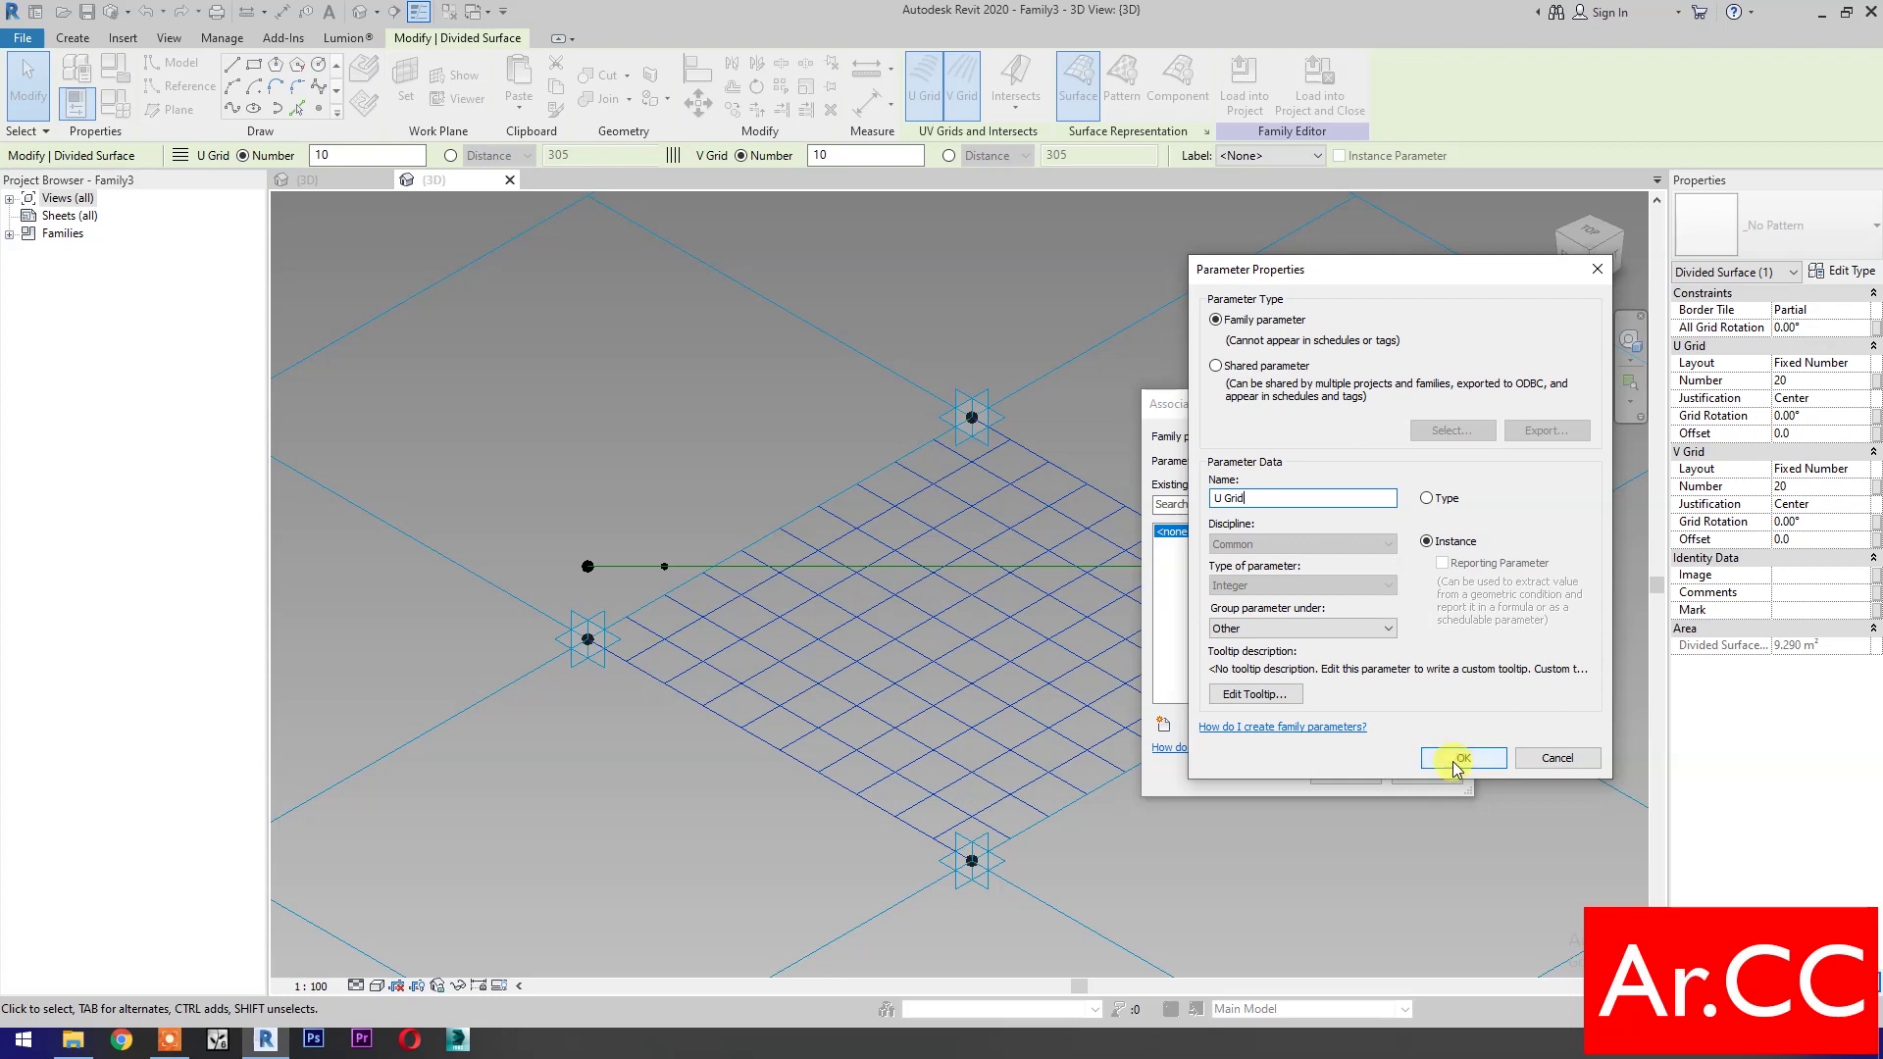
{"action": "left_click", "coordinate": [1450, 761]}
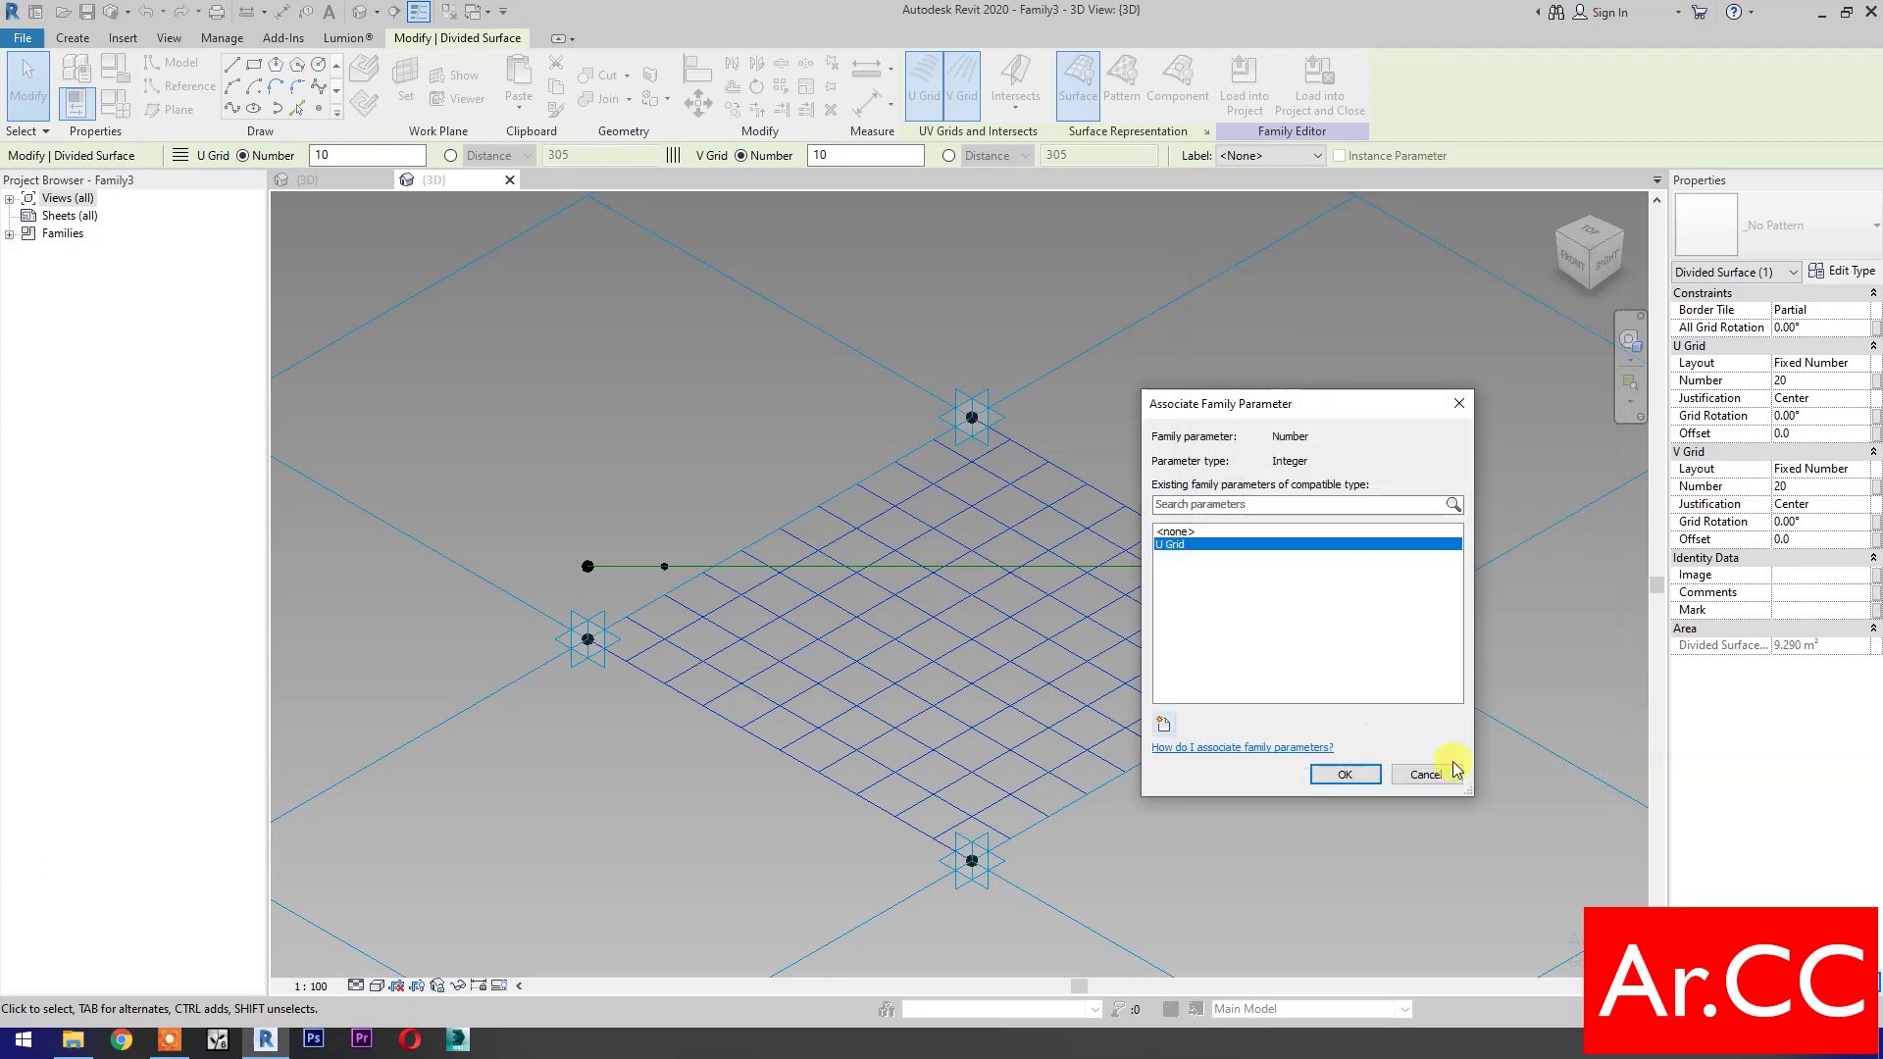
{"action": "left_click", "coordinate": [1320, 788]}
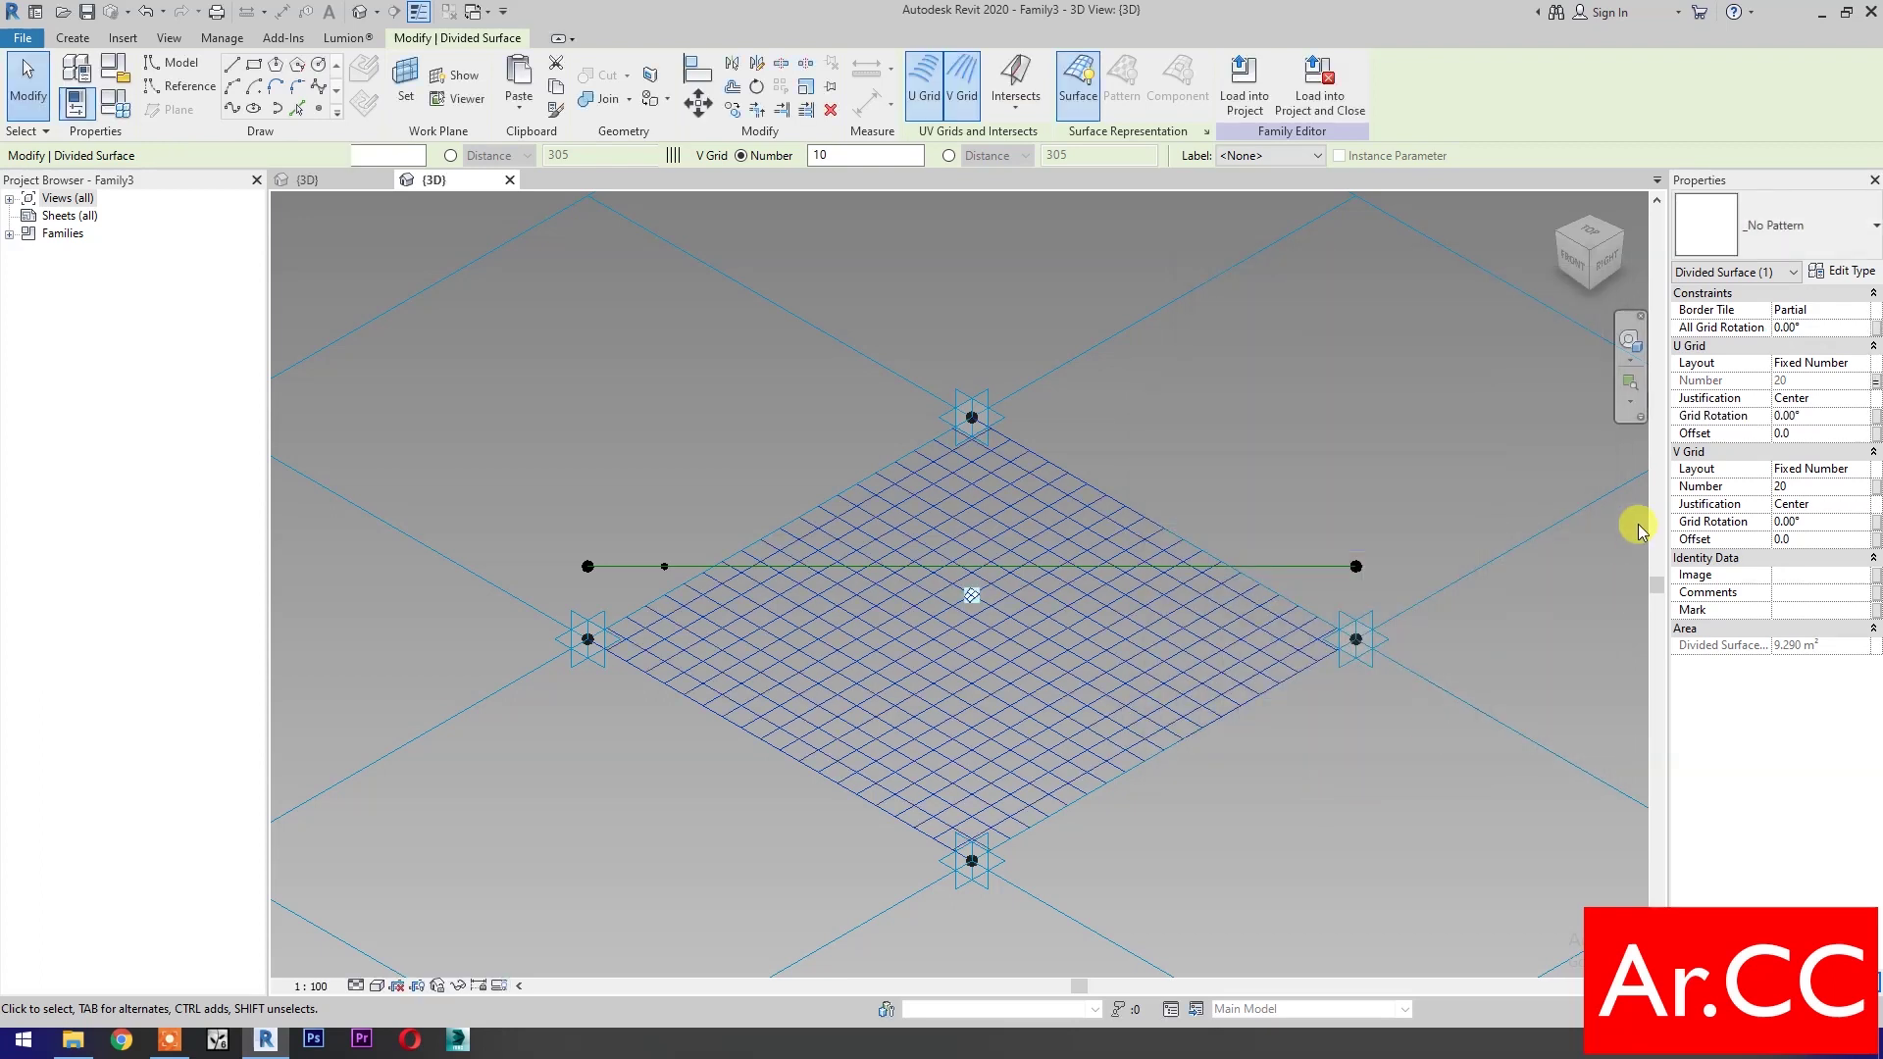
Associate the divided surface's V grid number with a new instance parameter named V Grid
{"action": "left_click", "coordinate": [1876, 487]}
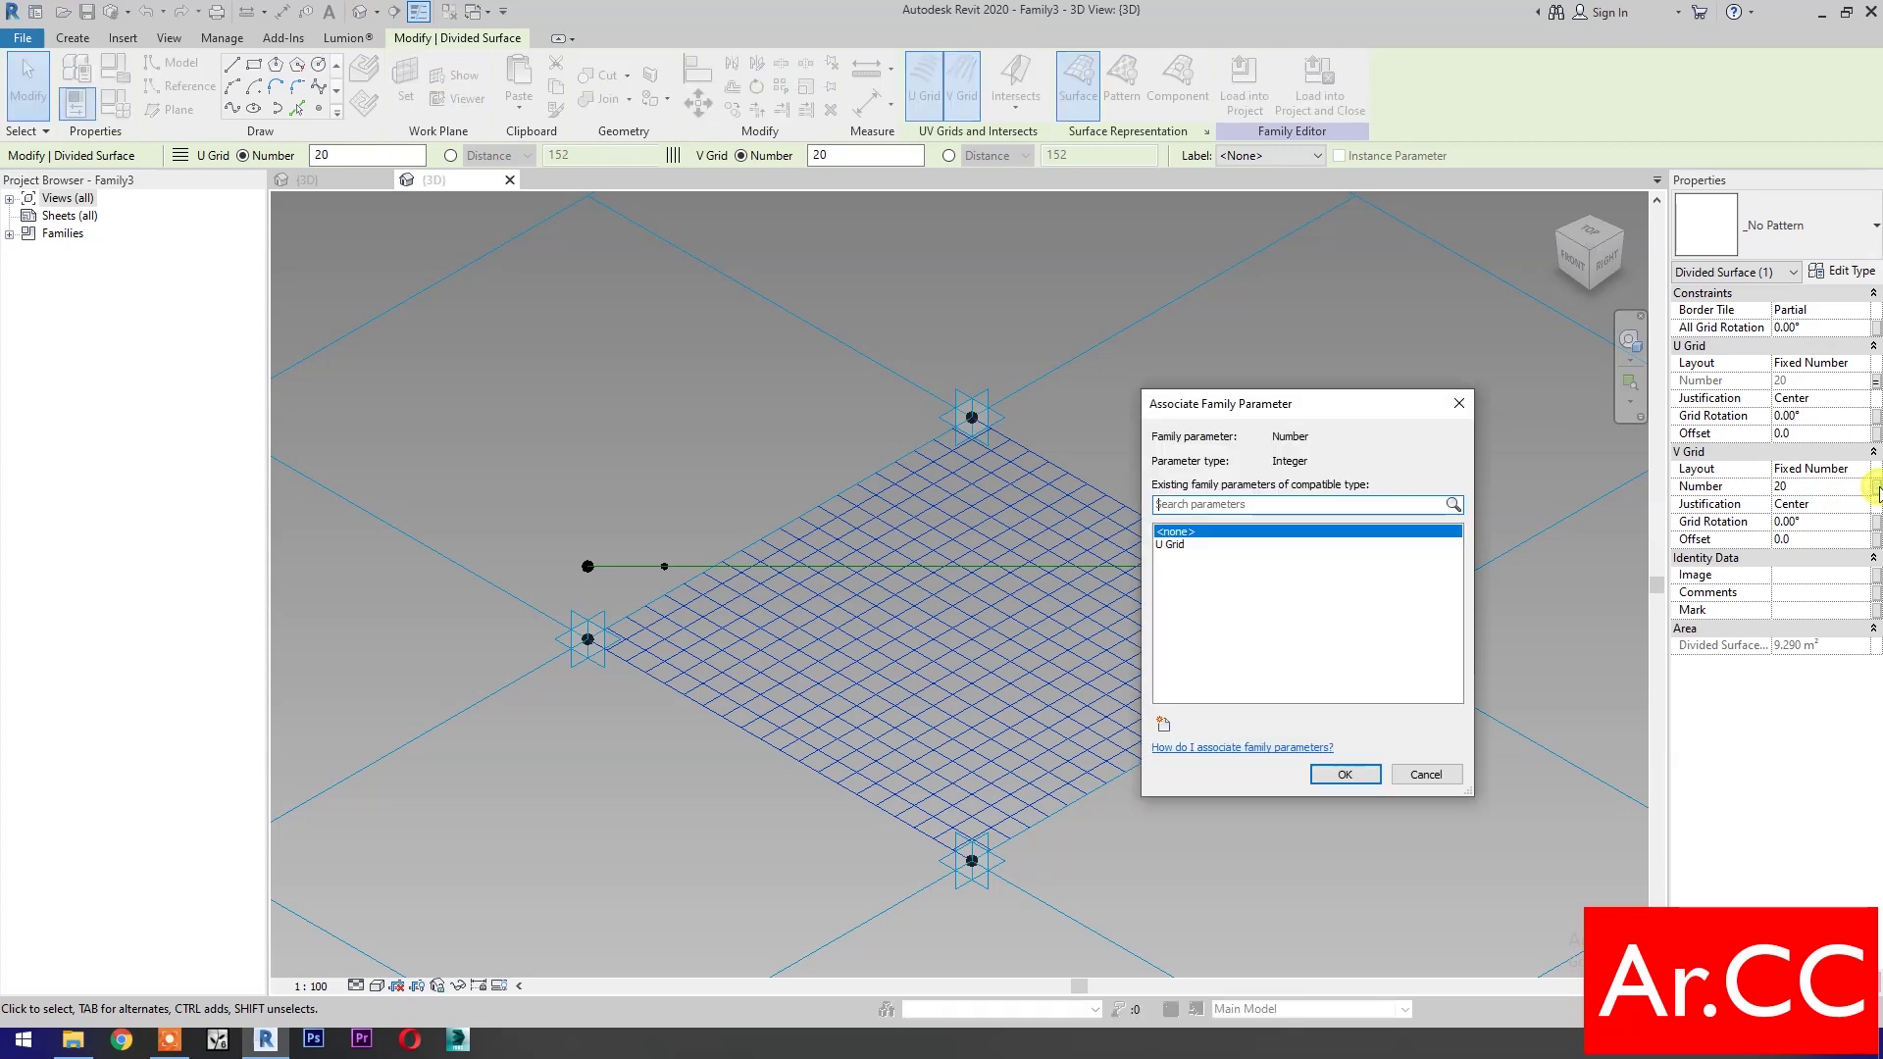
{"action": "left_click", "coordinate": [1163, 726]}
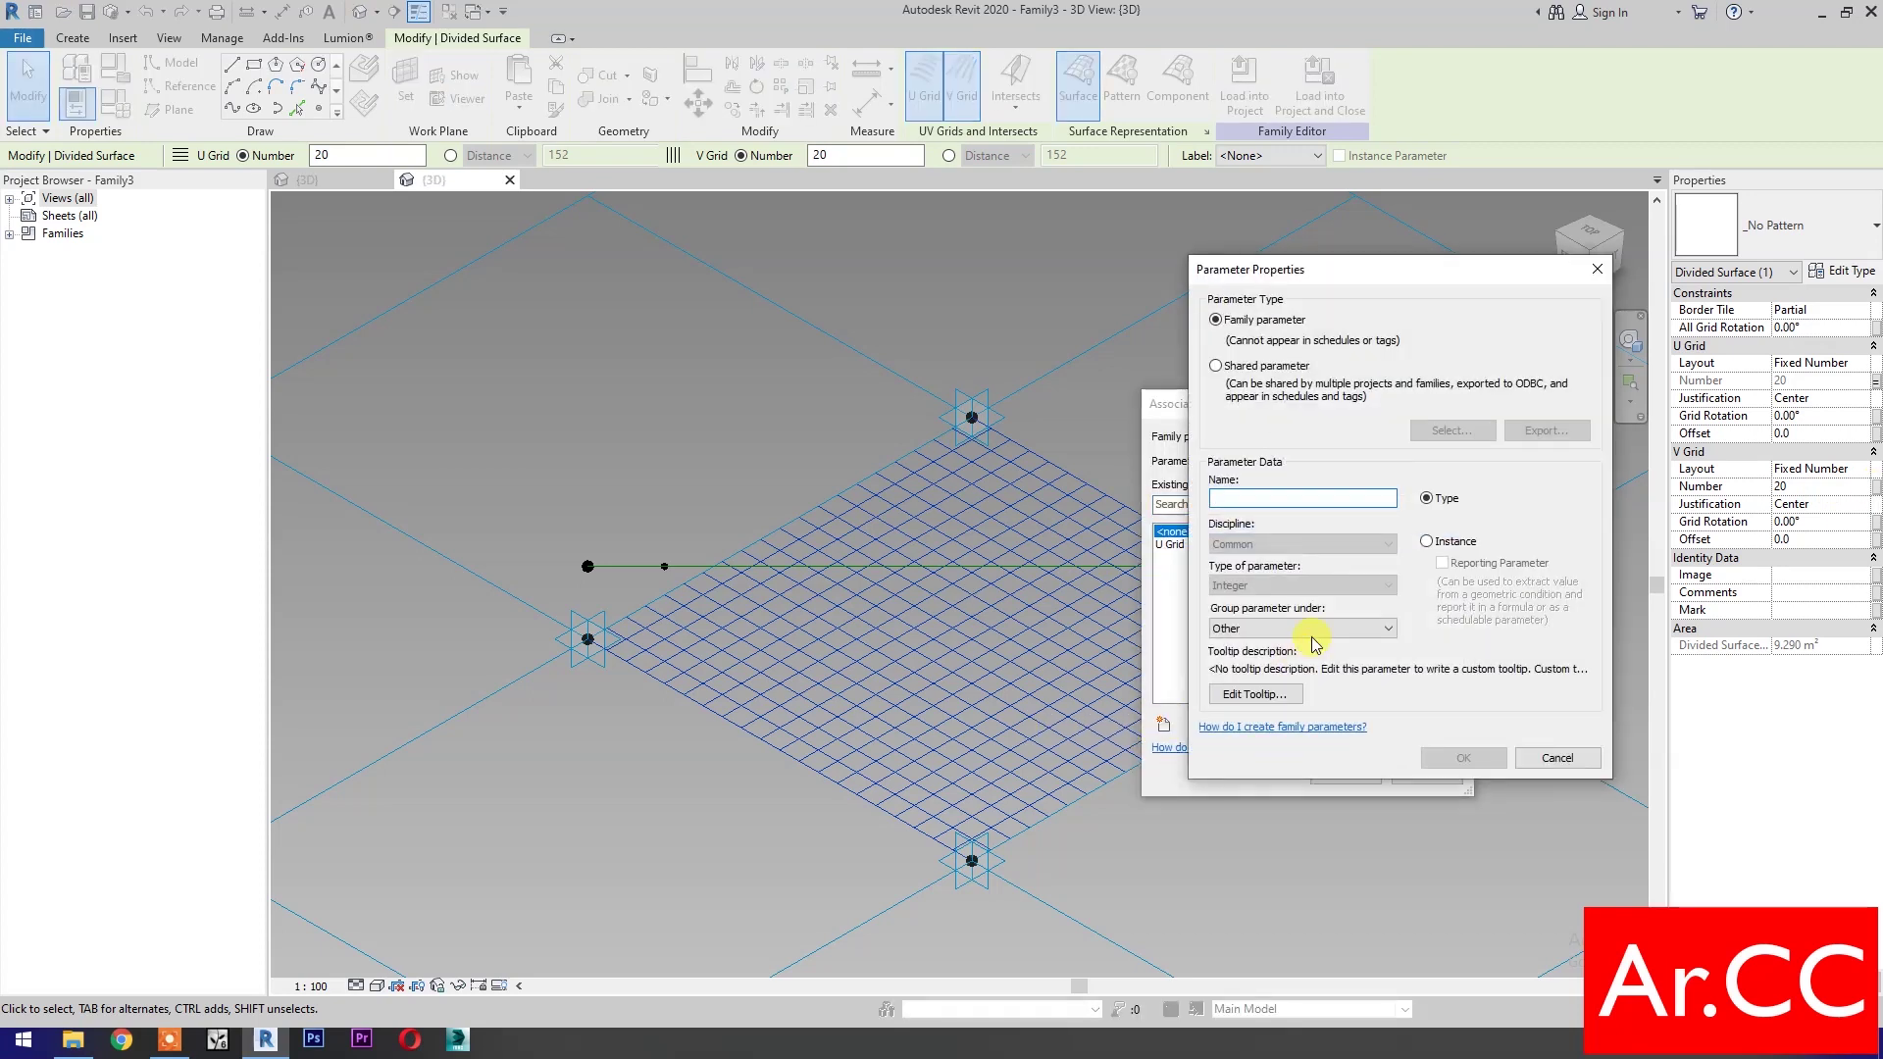
{"action": "left_click", "coordinate": [1425, 542]}
{"action": "left_click", "coordinate": [1298, 494]}
{"action": "type", "text": "V Grid"}
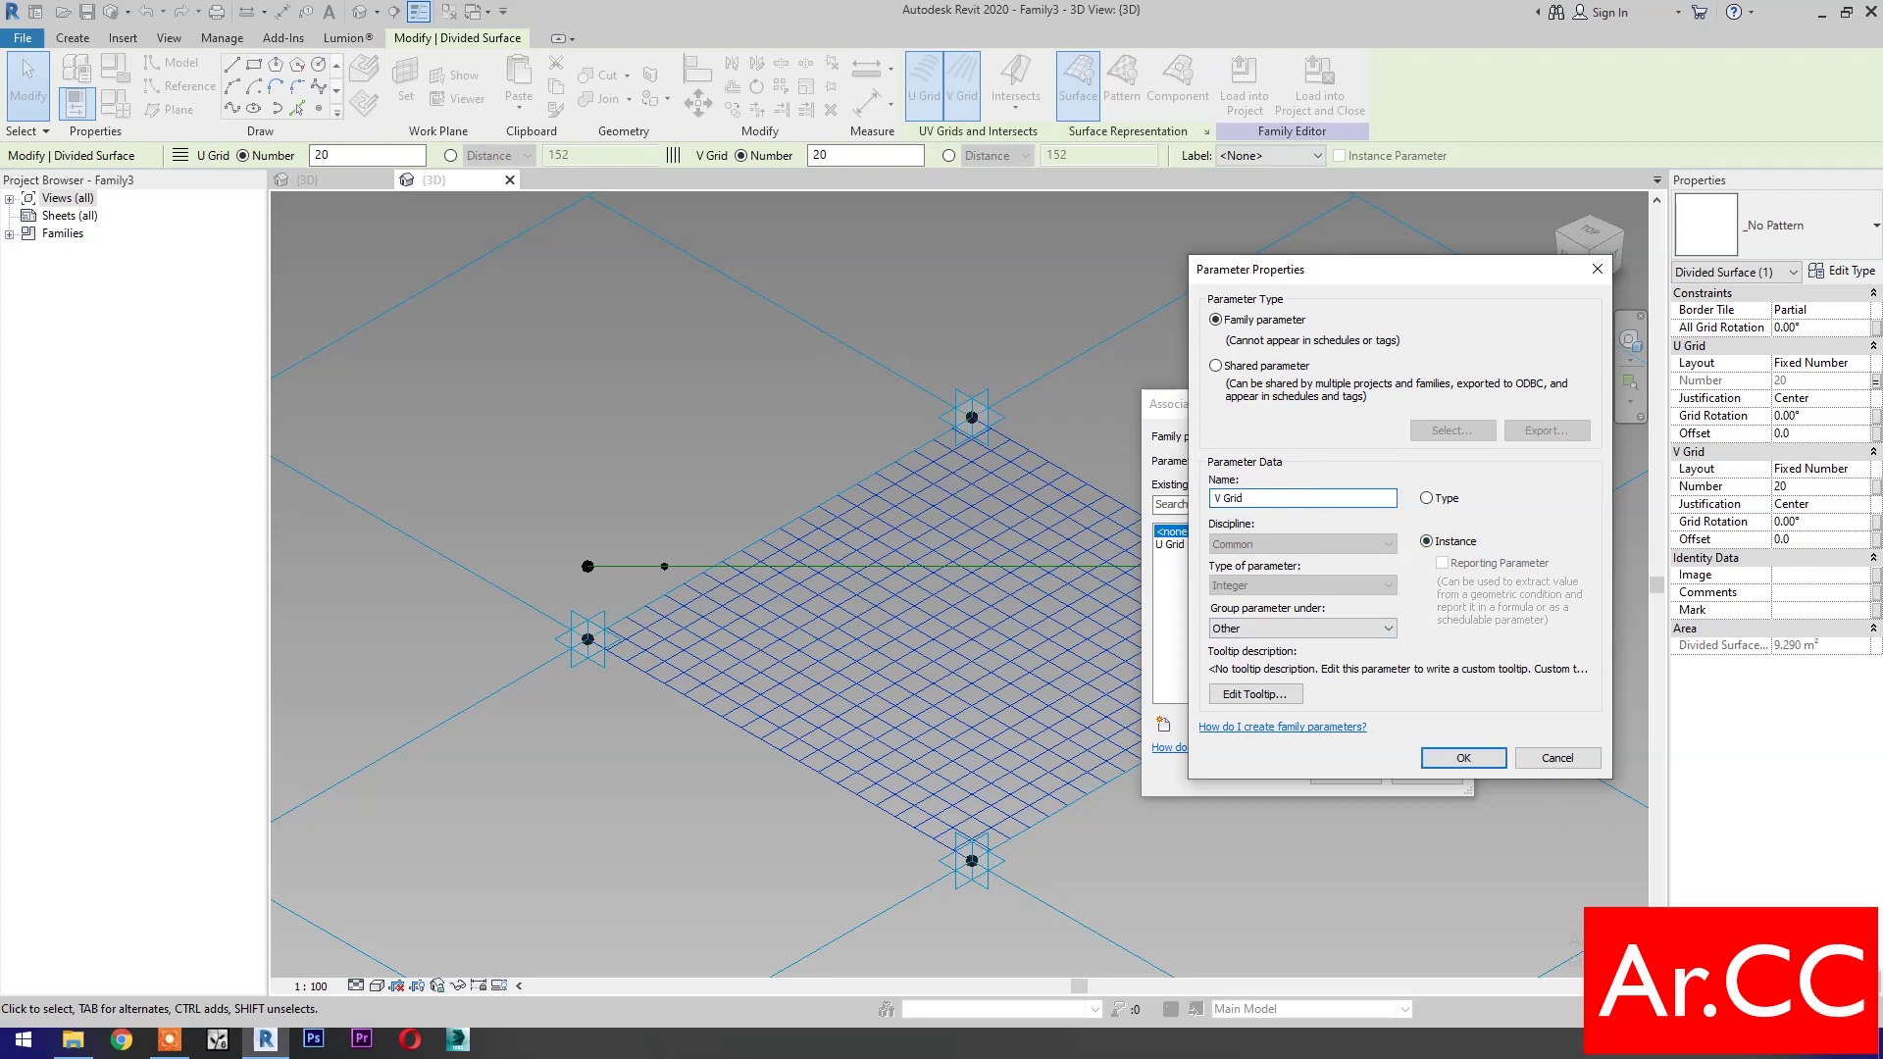
{"action": "left_click", "coordinate": [1450, 758]}
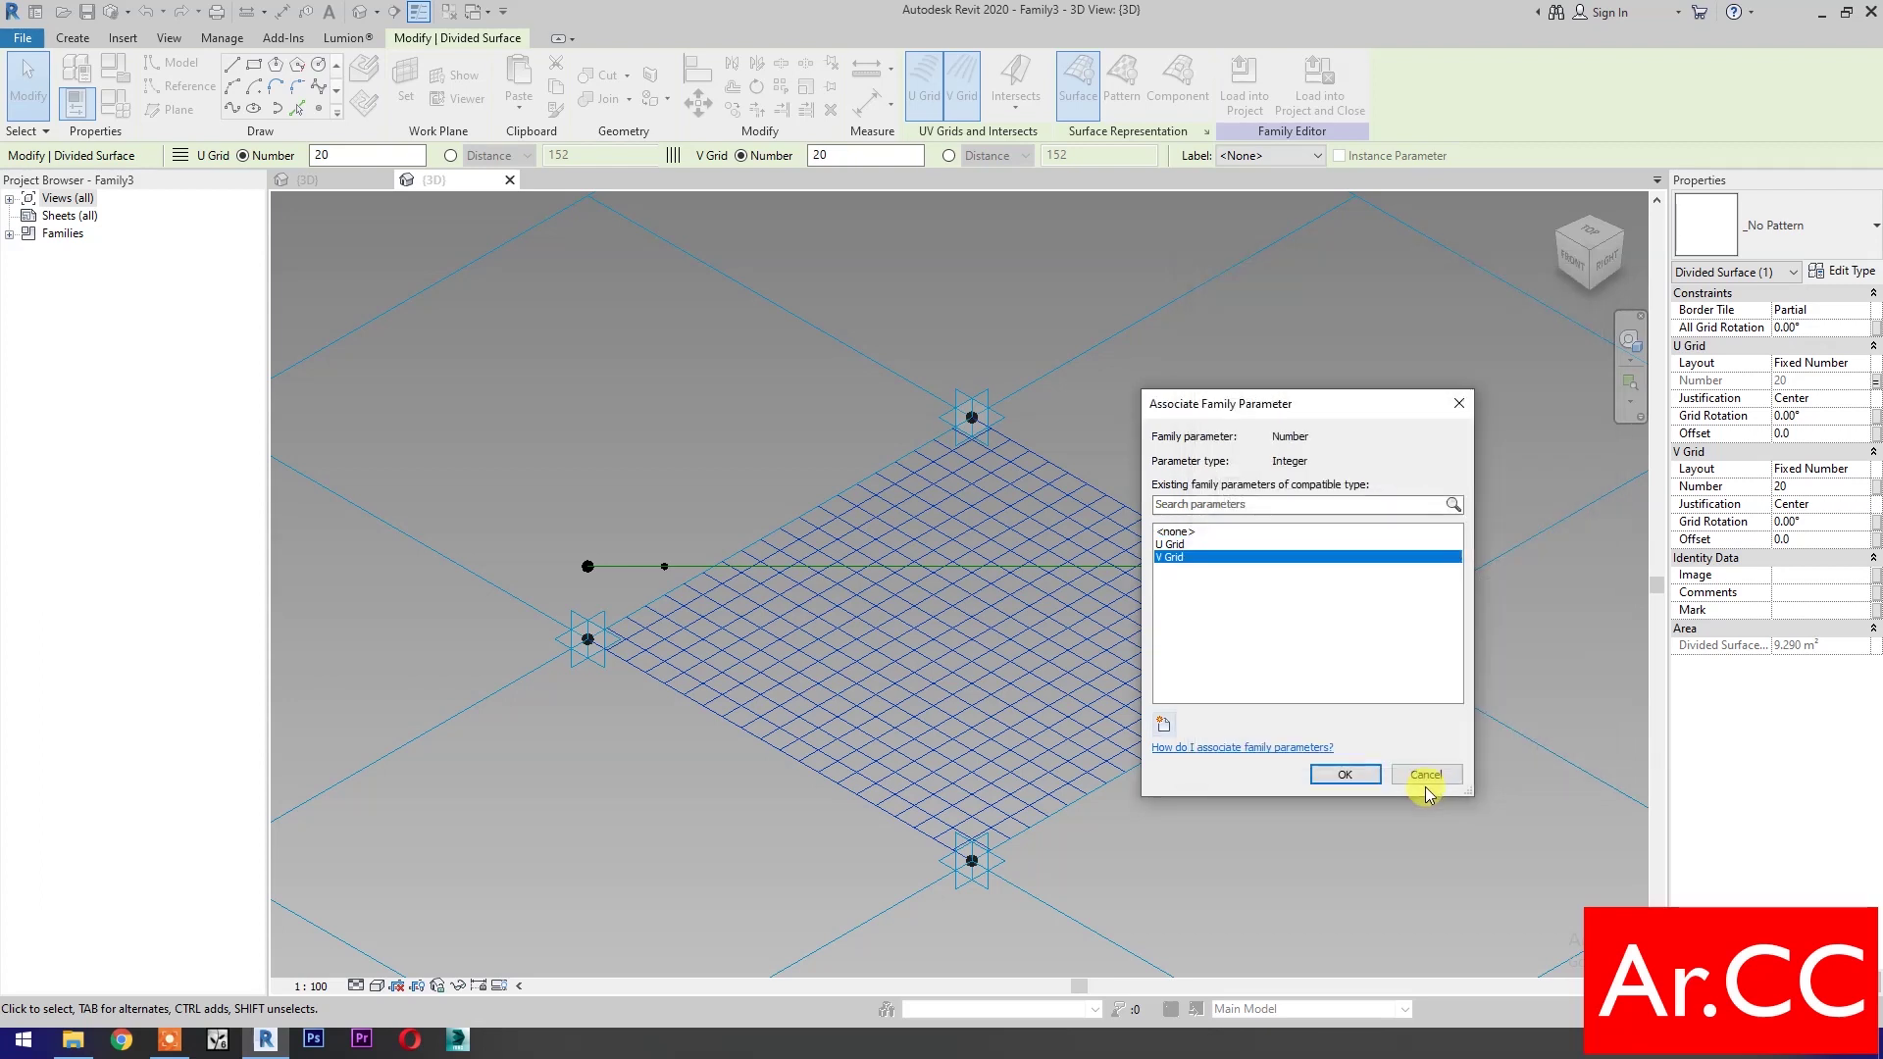
{"action": "left_click", "coordinate": [1334, 780]}
Apply the Hexagon pattern to the divided surface and display its UV grids and nodes with the pattern fill turned off
{"action": "left_click", "coordinate": [1807, 225]}
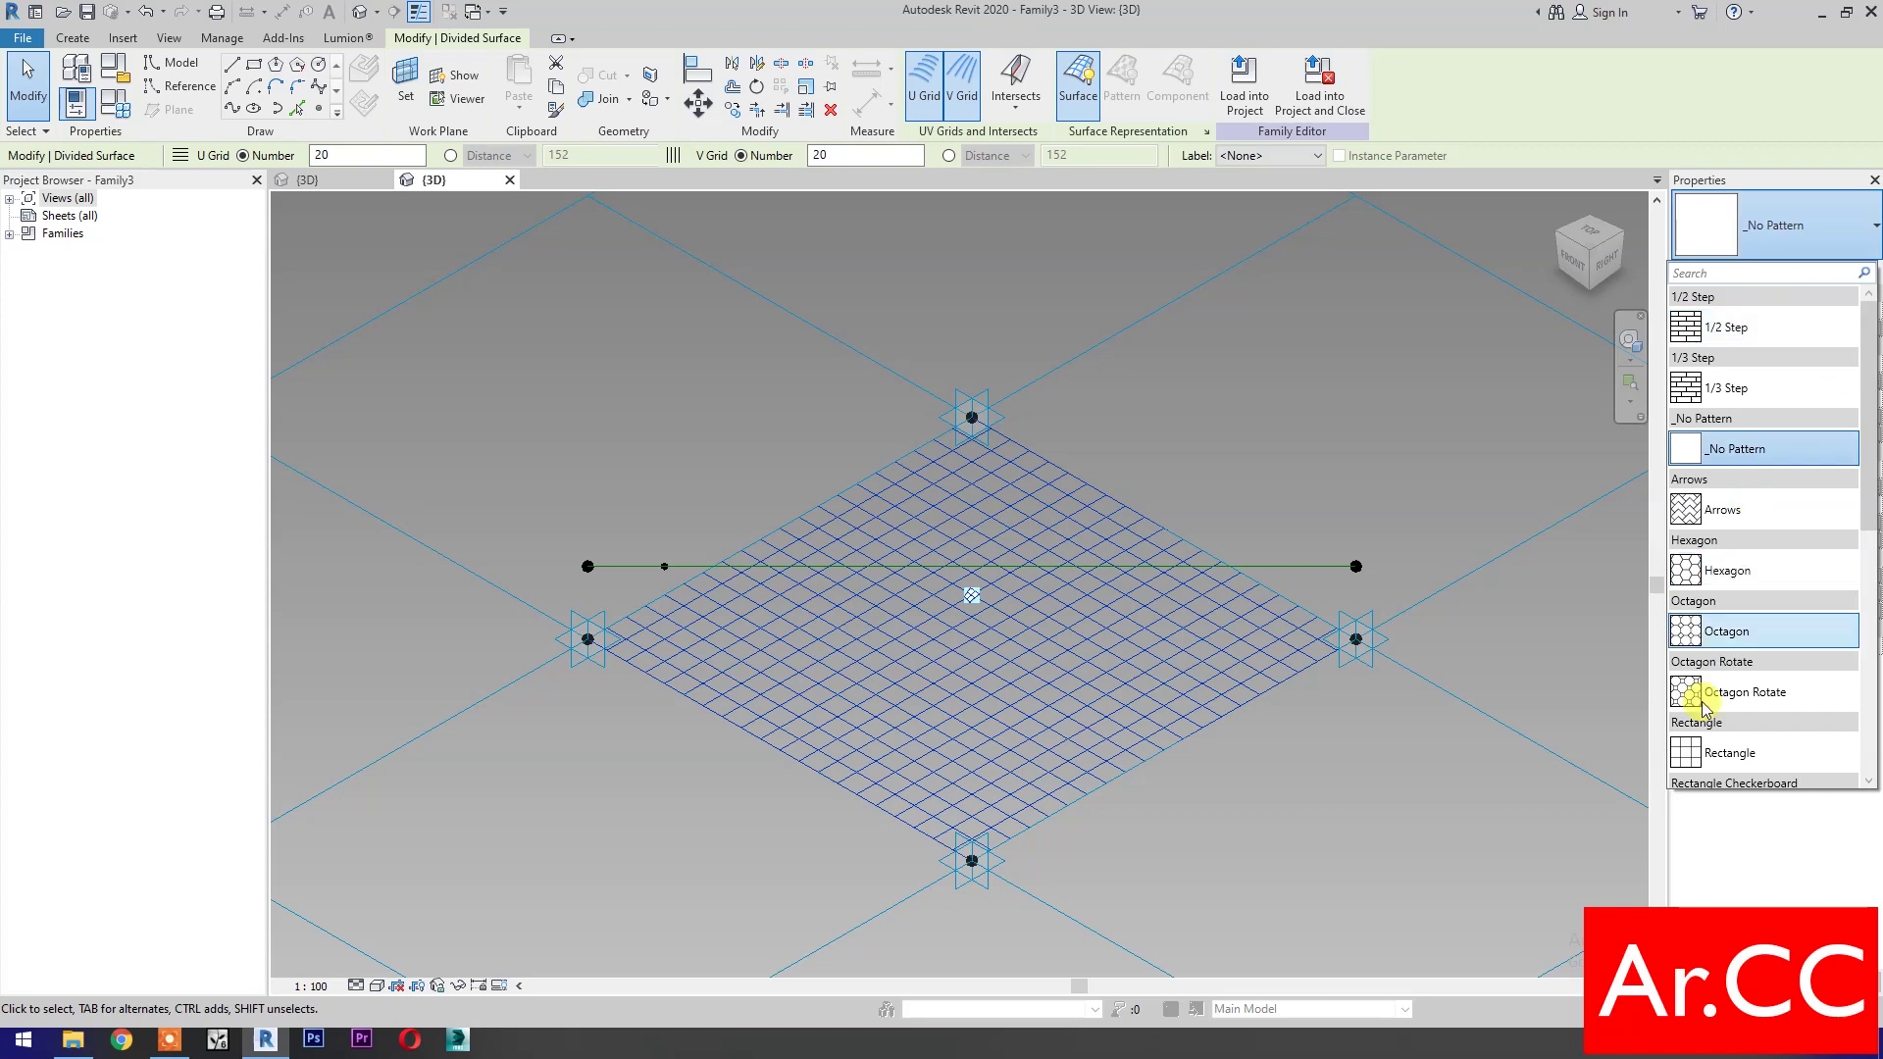
{"action": "left_click", "coordinate": [1728, 570]}
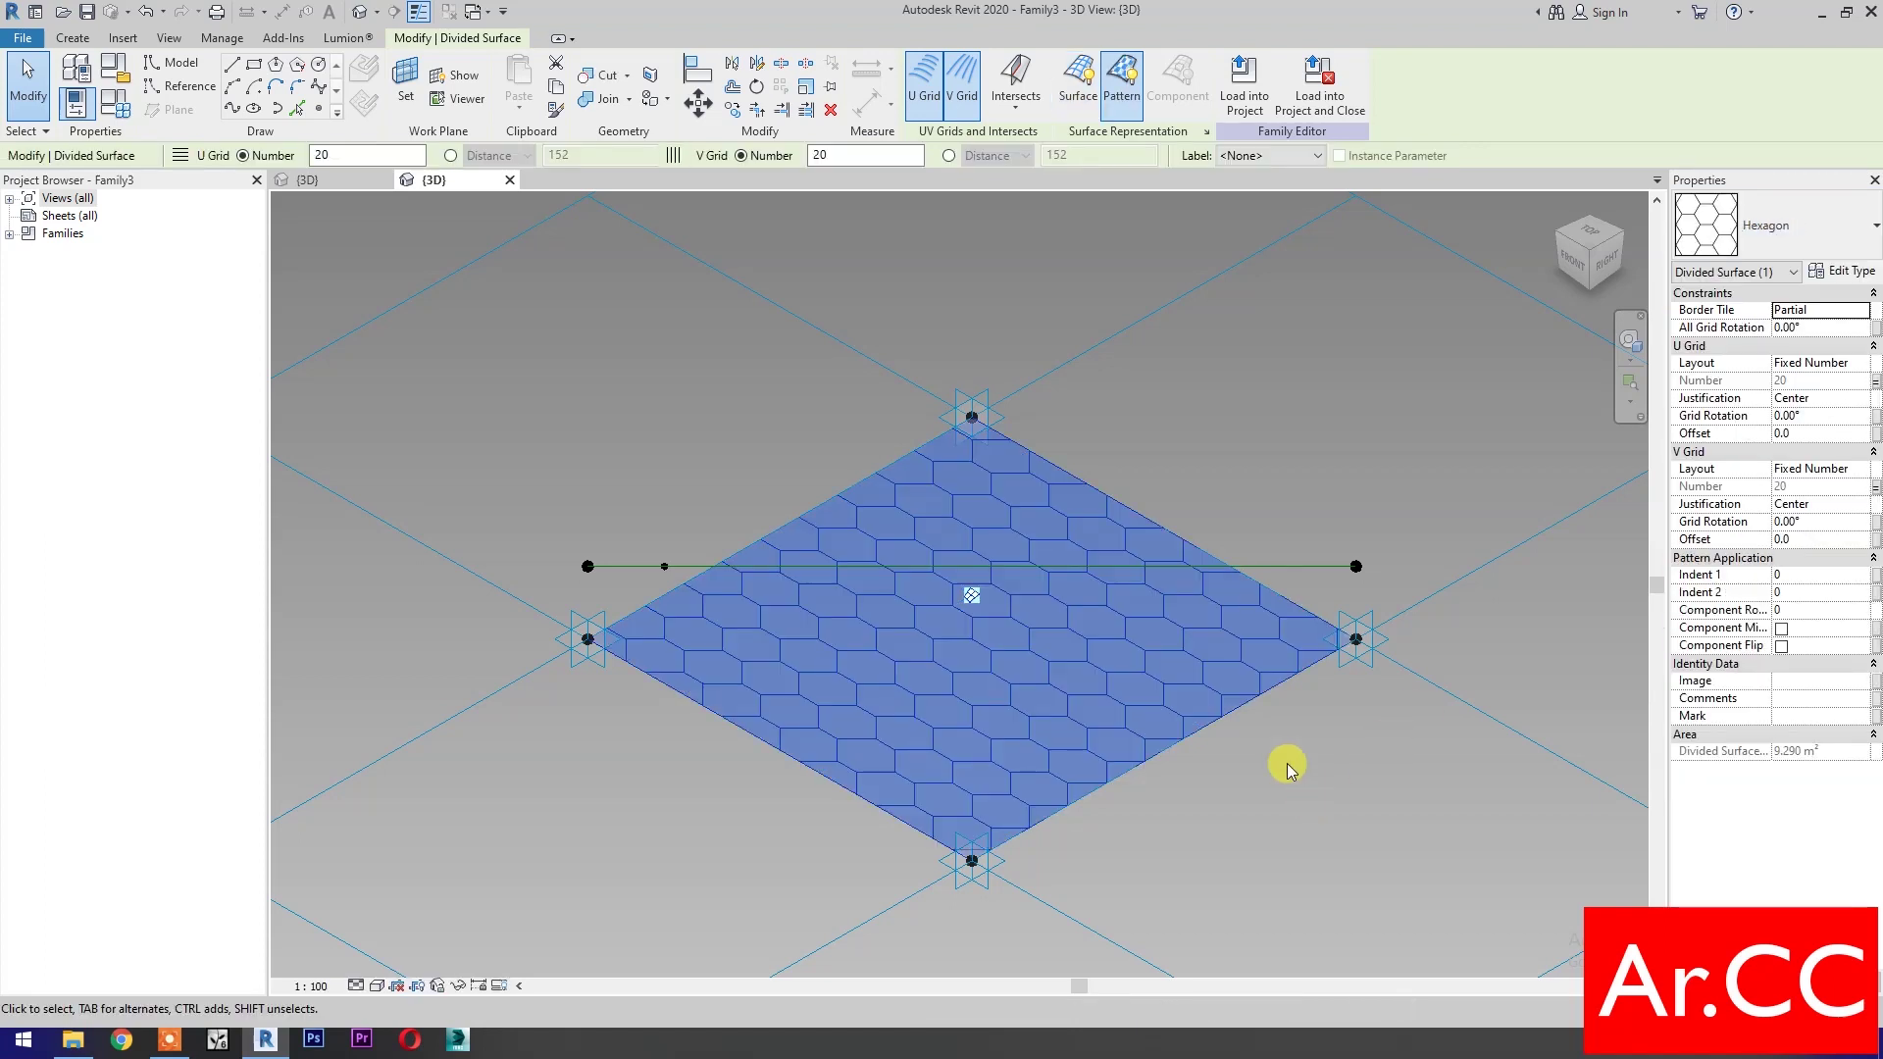
{"action": "left_click", "coordinate": [1078, 83]}
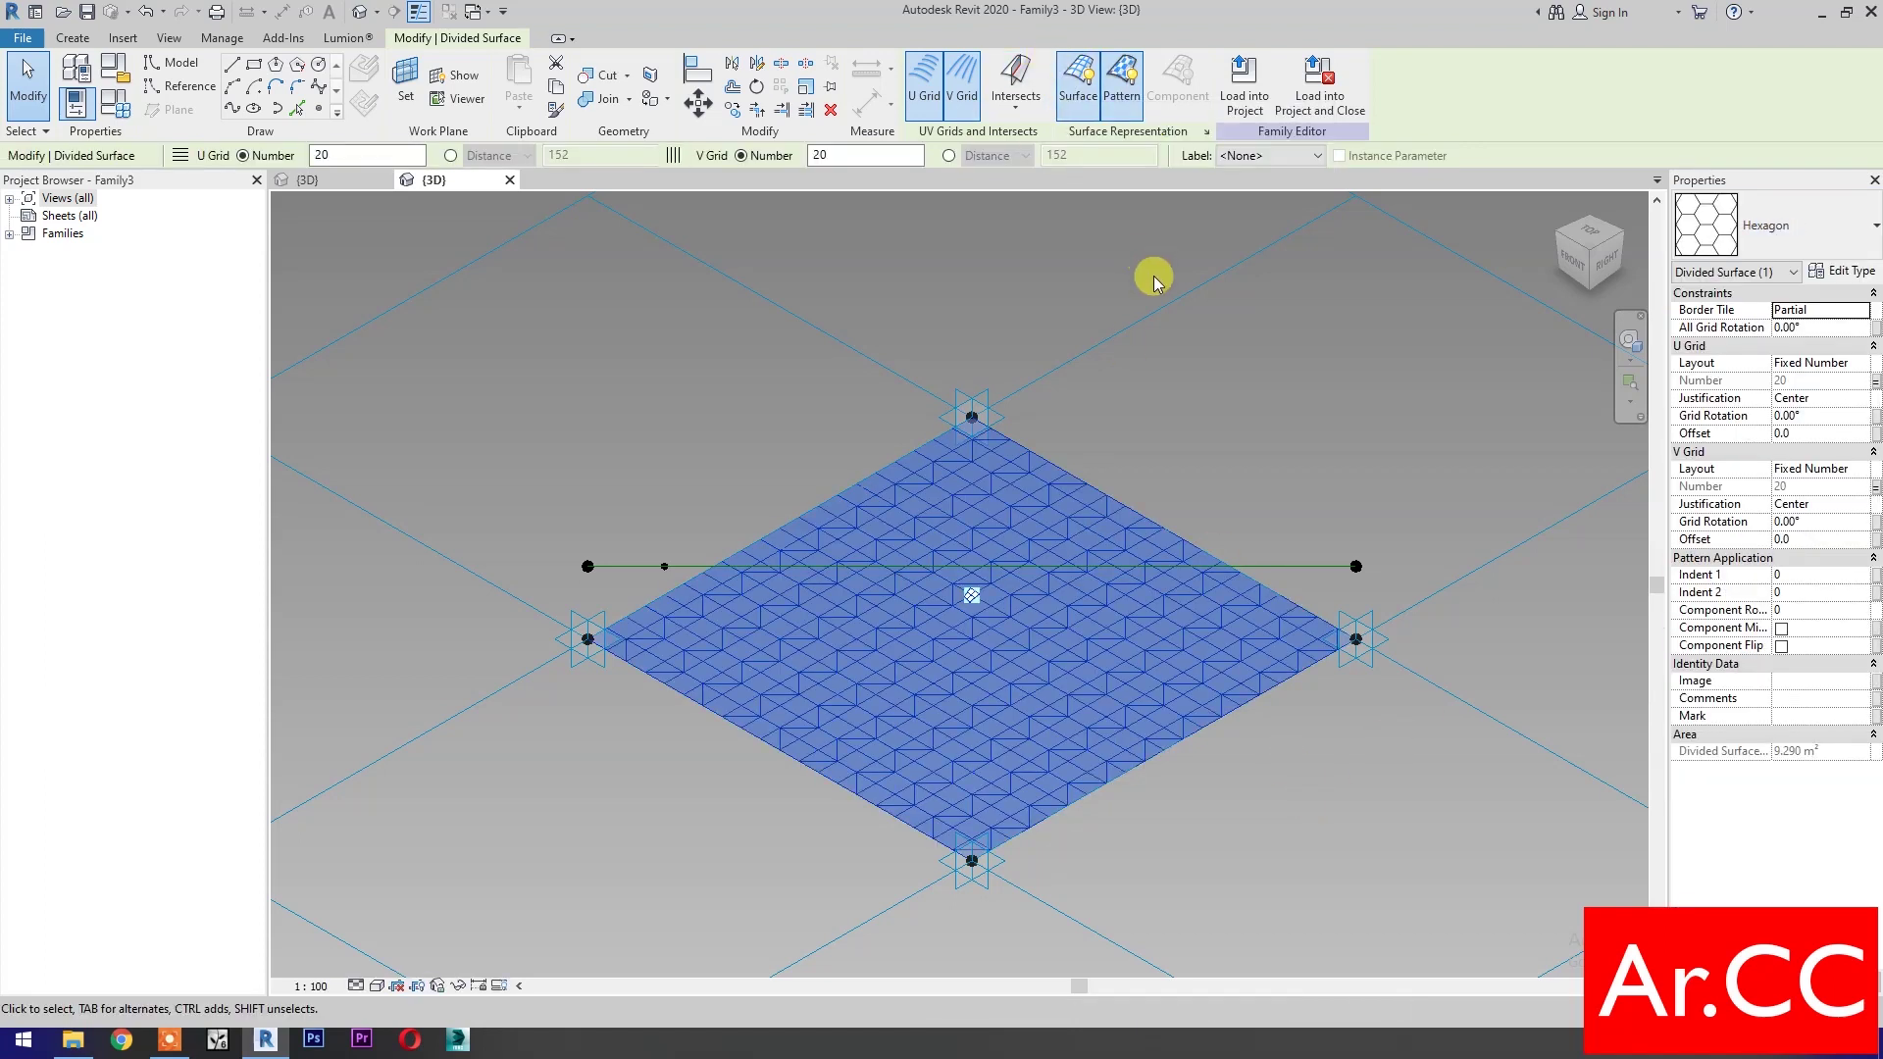
{"action": "left_click", "coordinate": [1208, 133]}
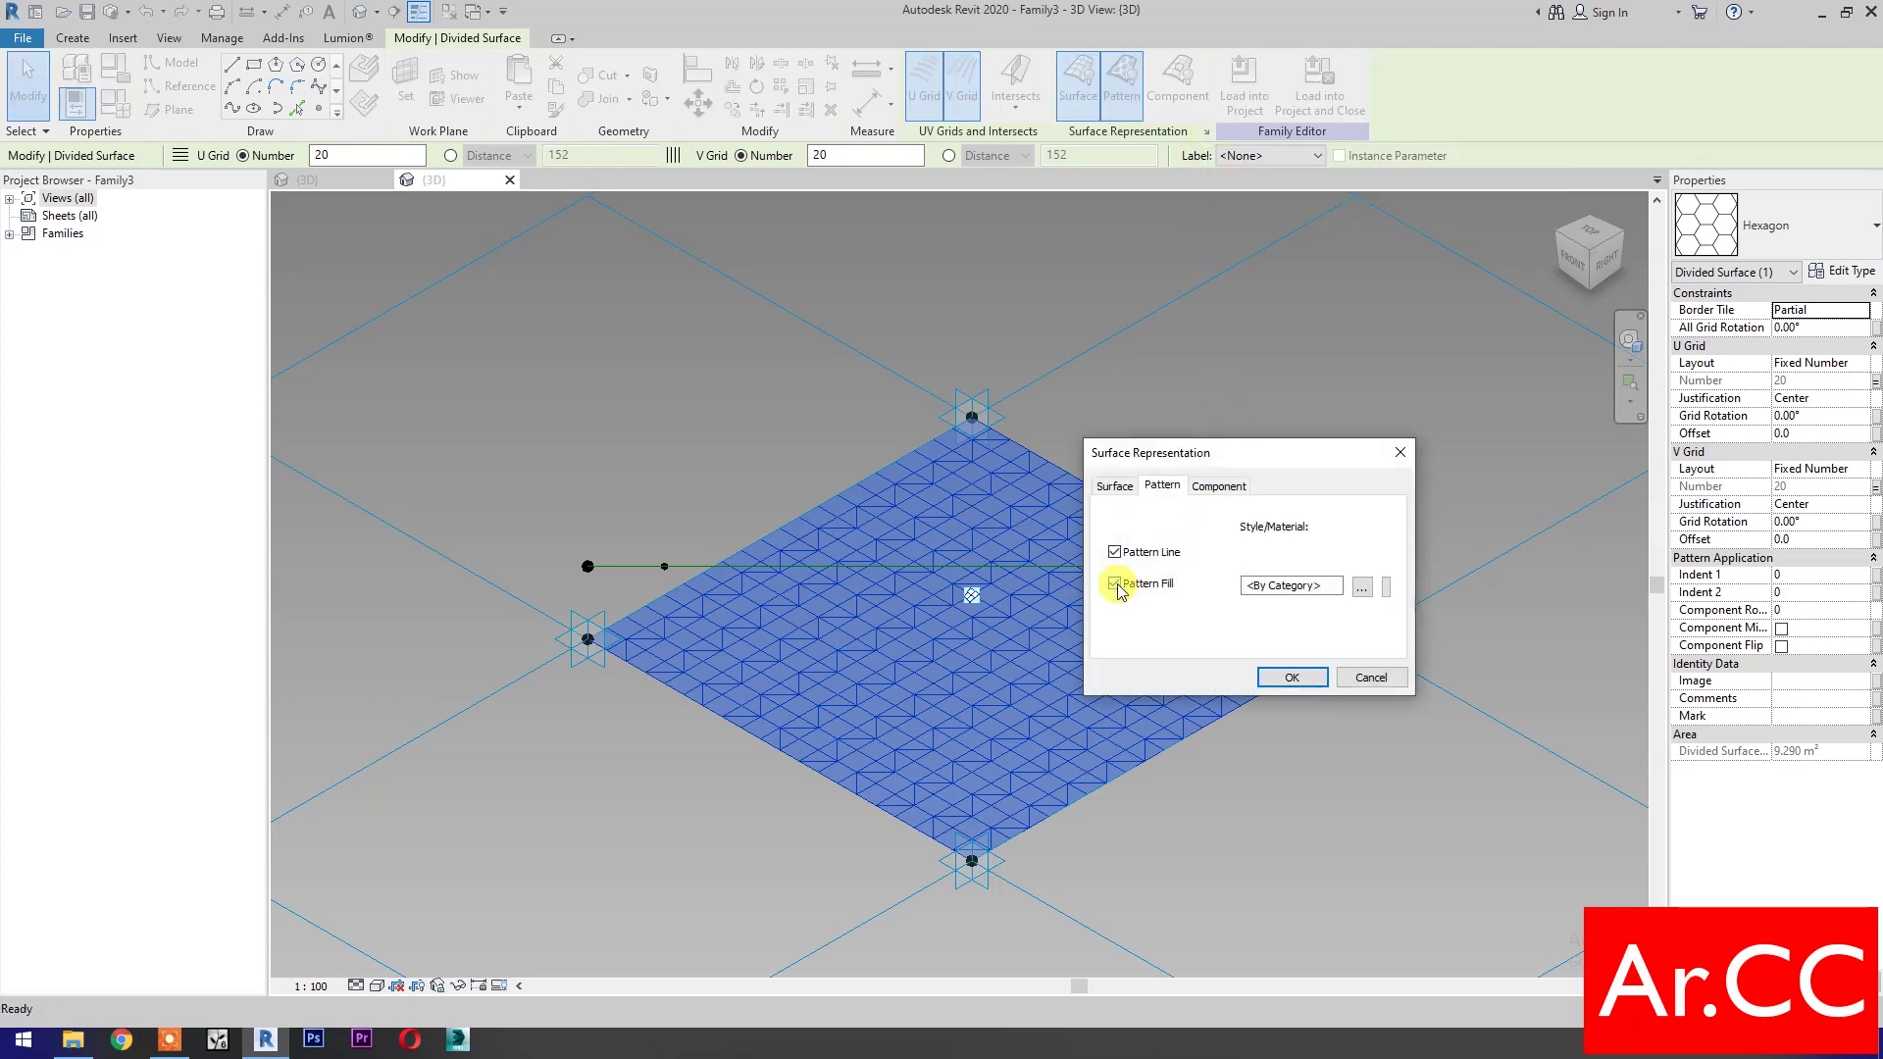
{"action": "left_click", "coordinate": [1115, 585]}
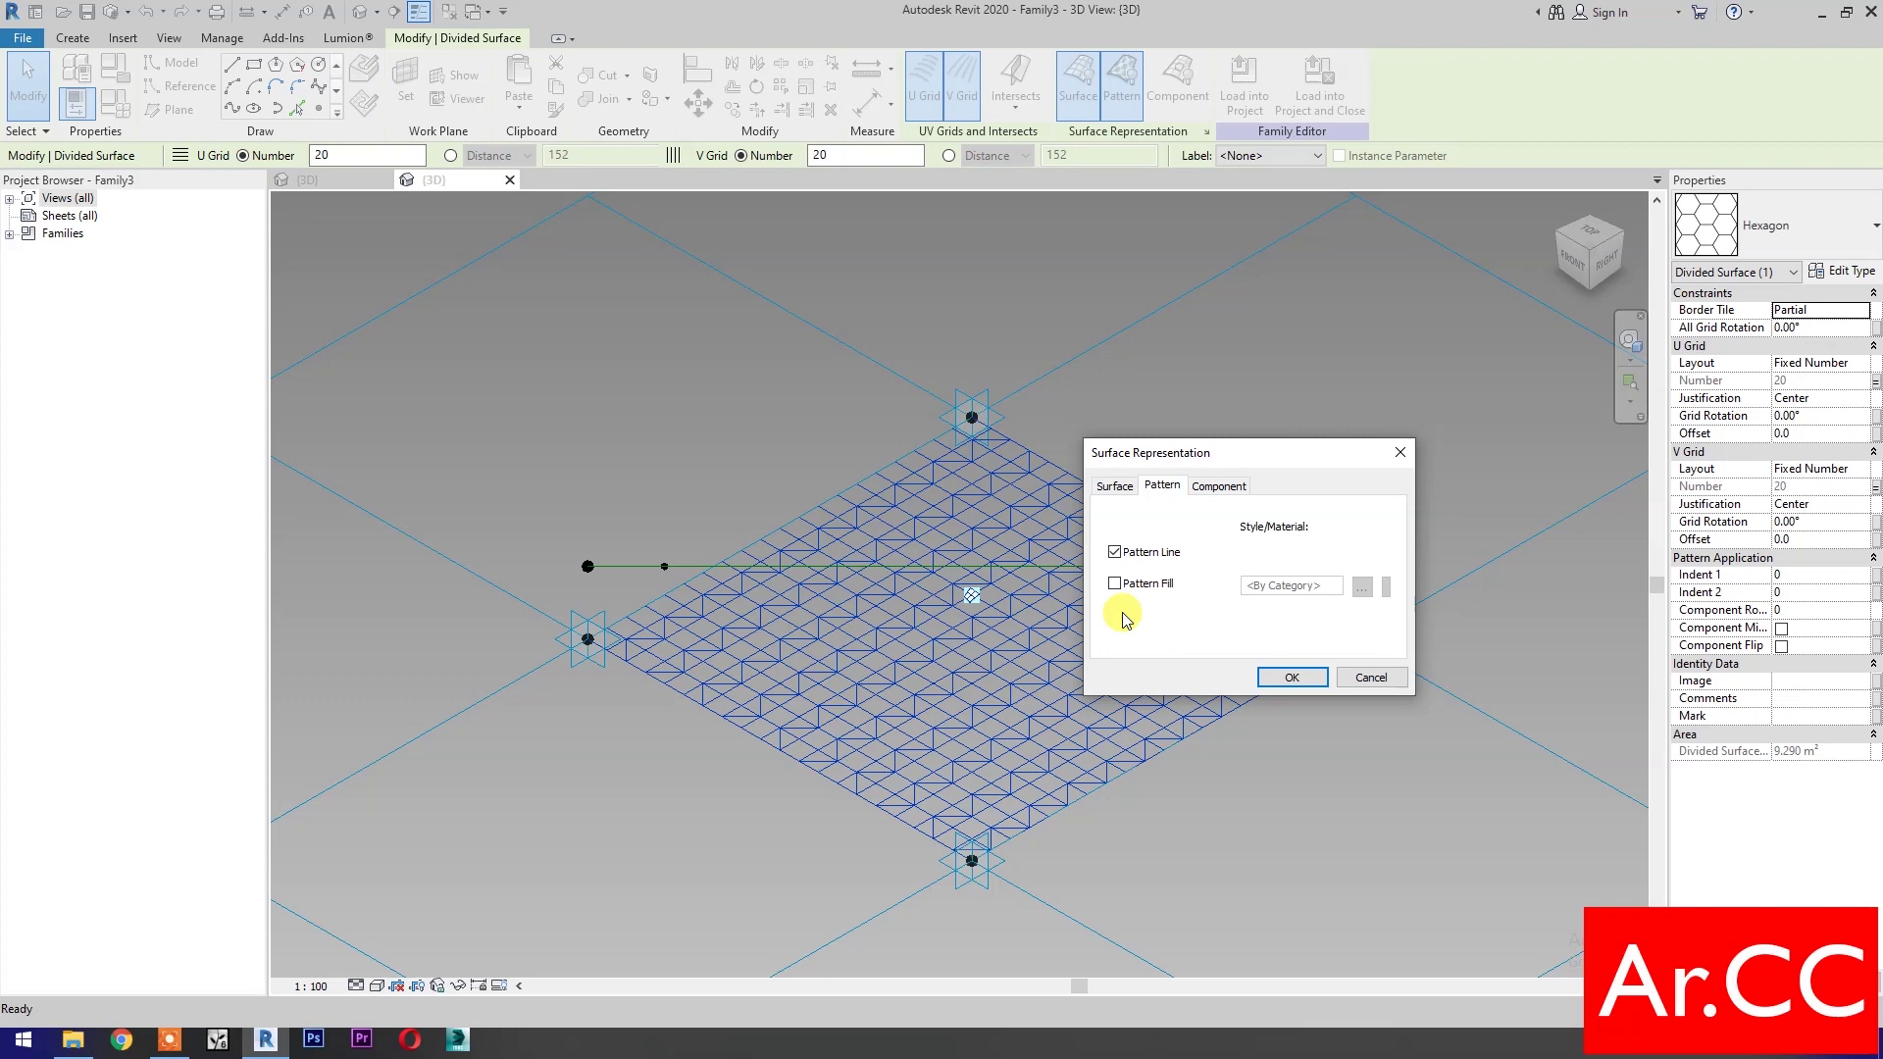
{"action": "left_click", "coordinate": [1115, 485]}
{"action": "left_click", "coordinate": [1115, 584]}
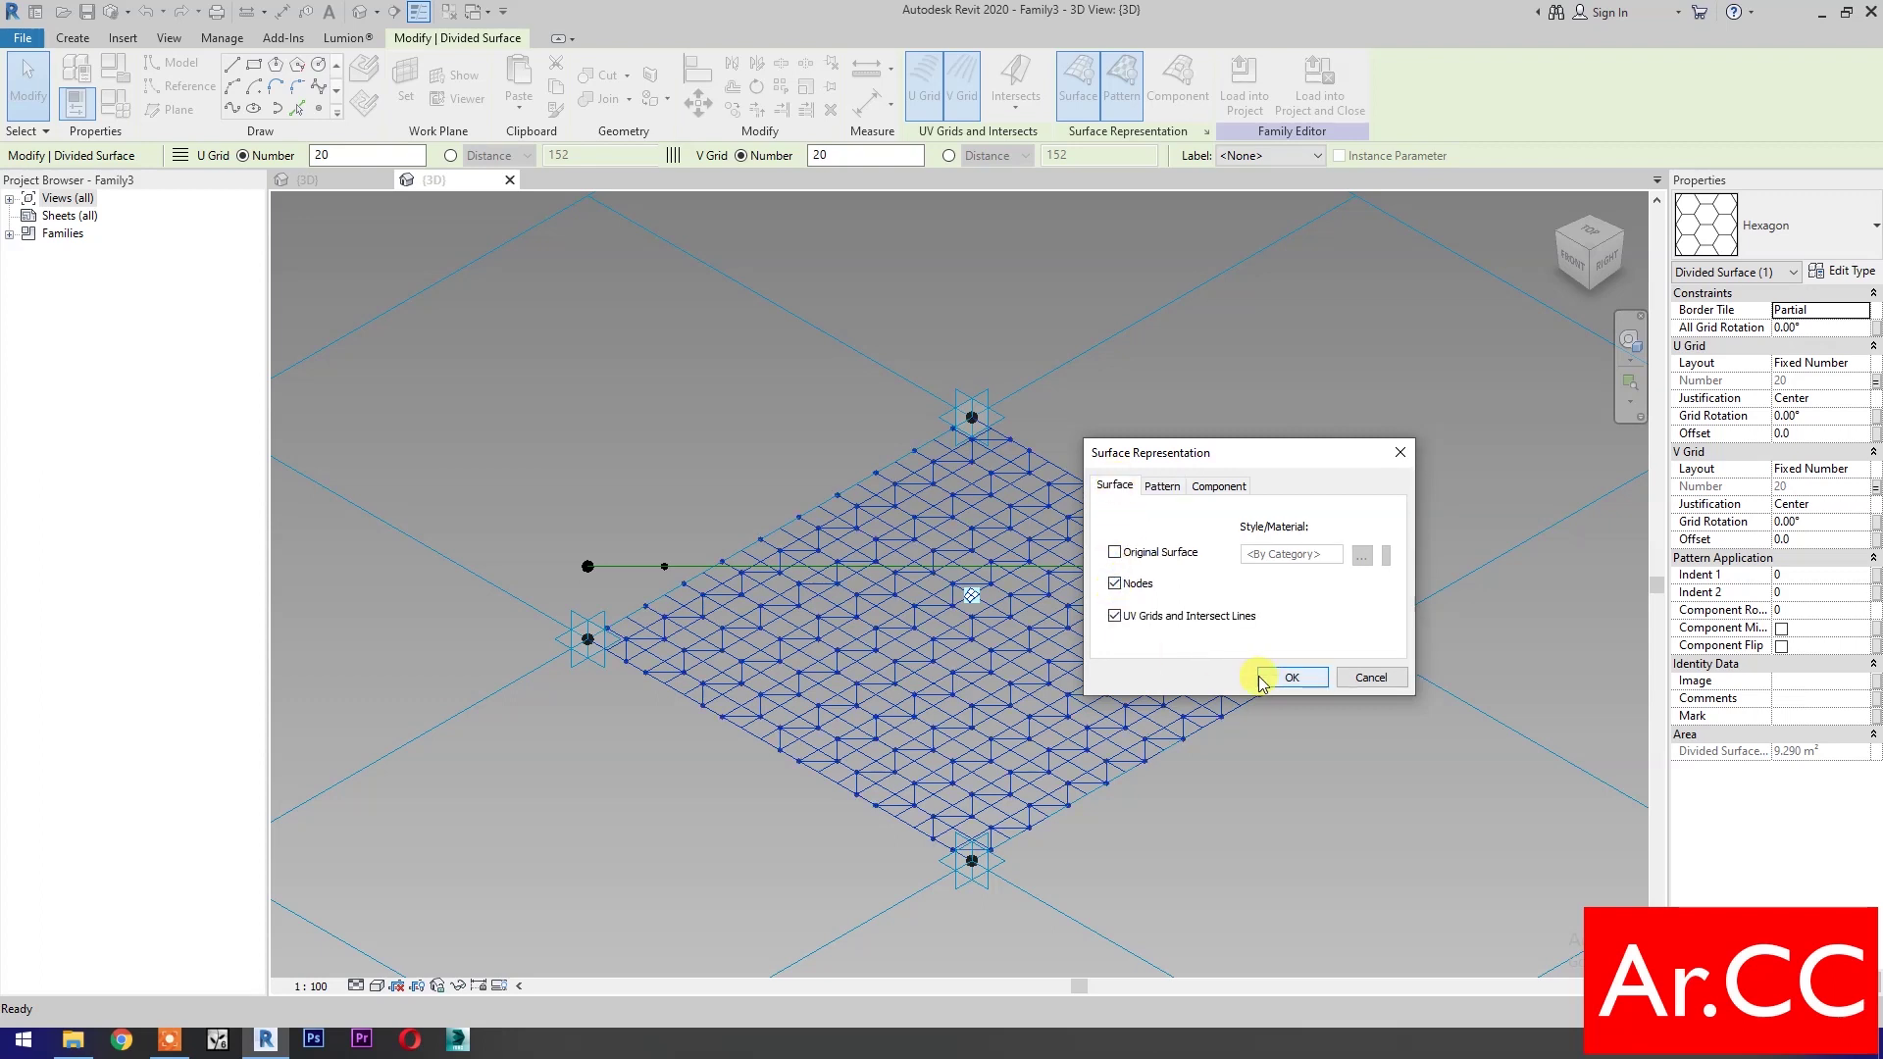
{"action": "left_click", "coordinate": [1291, 677]}
{"action": "left_click", "coordinate": [673, 874]}
Load the Adaptive Hex Star Panel into the curtain panel family, with placement on face, Level 1 as placement plane and Diameter 100
{"action": "scroll", "coordinate": [687, 861], "scroll_direction": "up", "scroll_amount": 2}
{"action": "middle_click_drag", "start_coordinate": [702, 850], "coordinate": [649, 863]}
{"action": "left_click", "coordinate": [345, 179]}
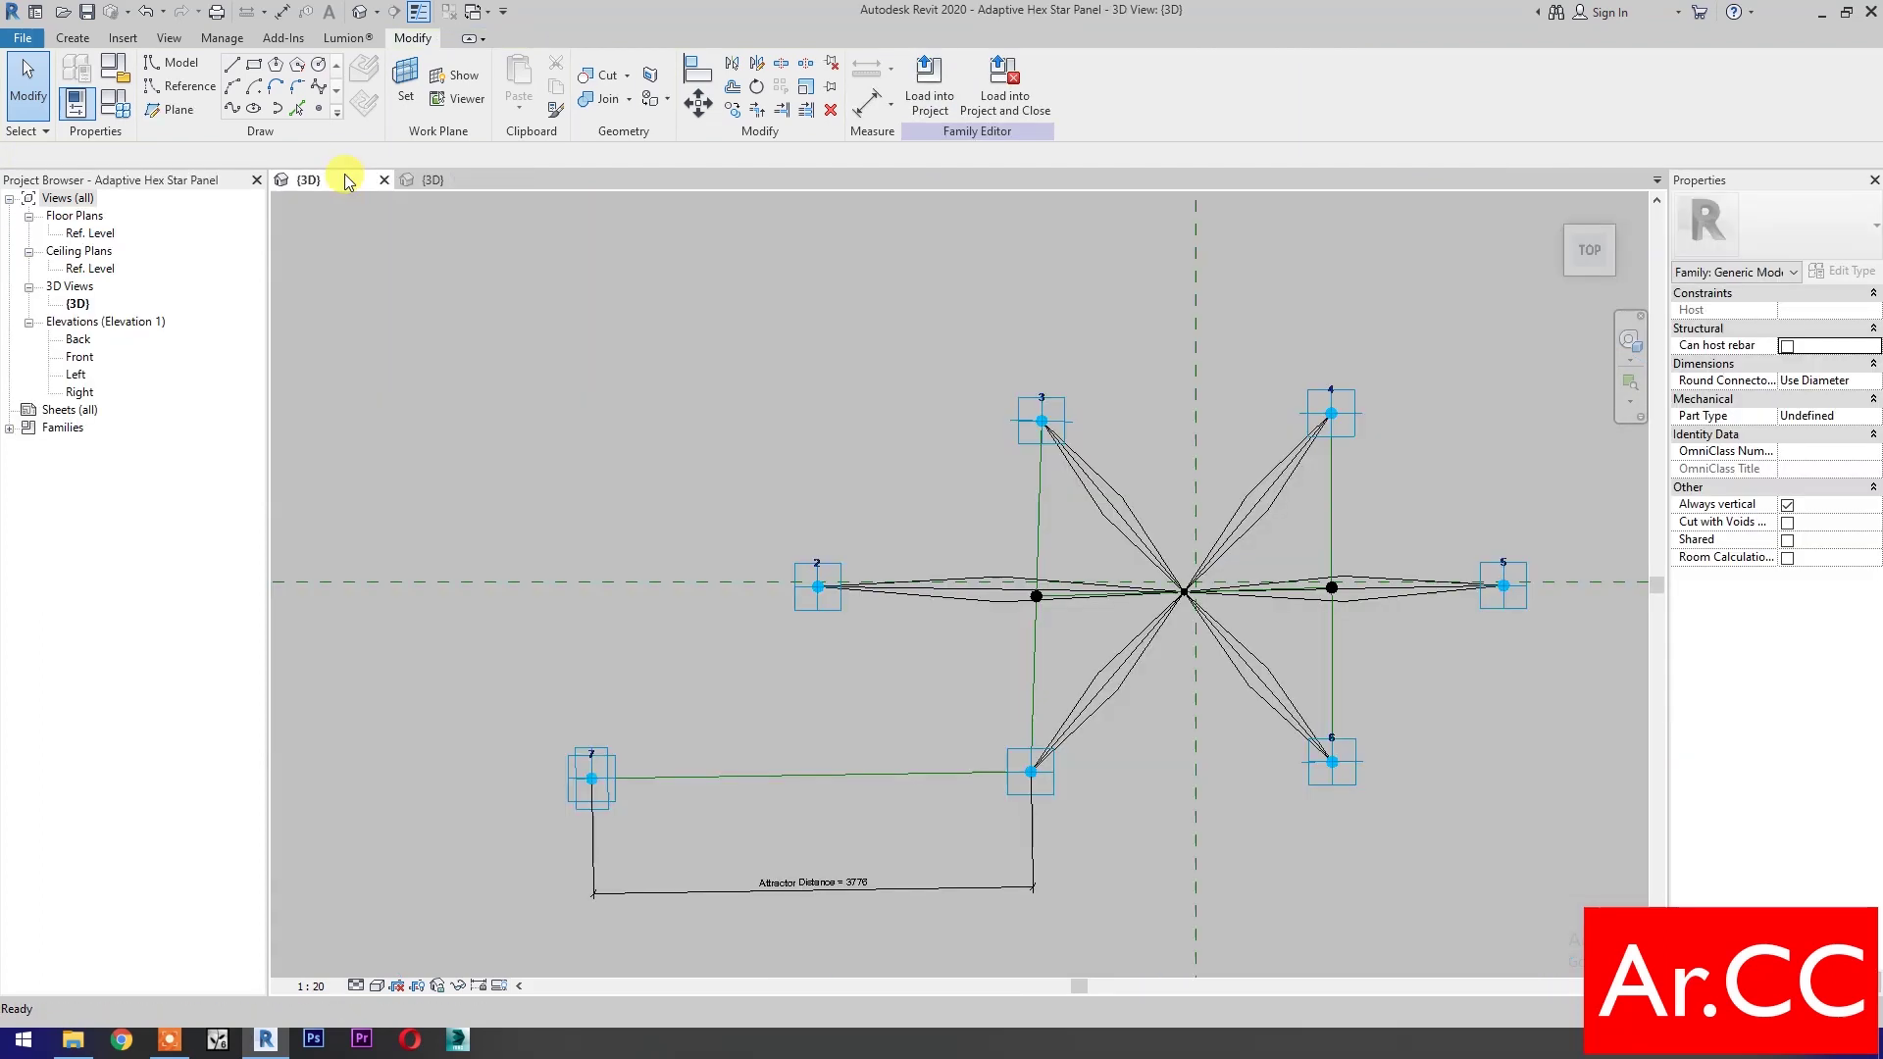
{"action": "left_click", "coordinate": [978, 103]}
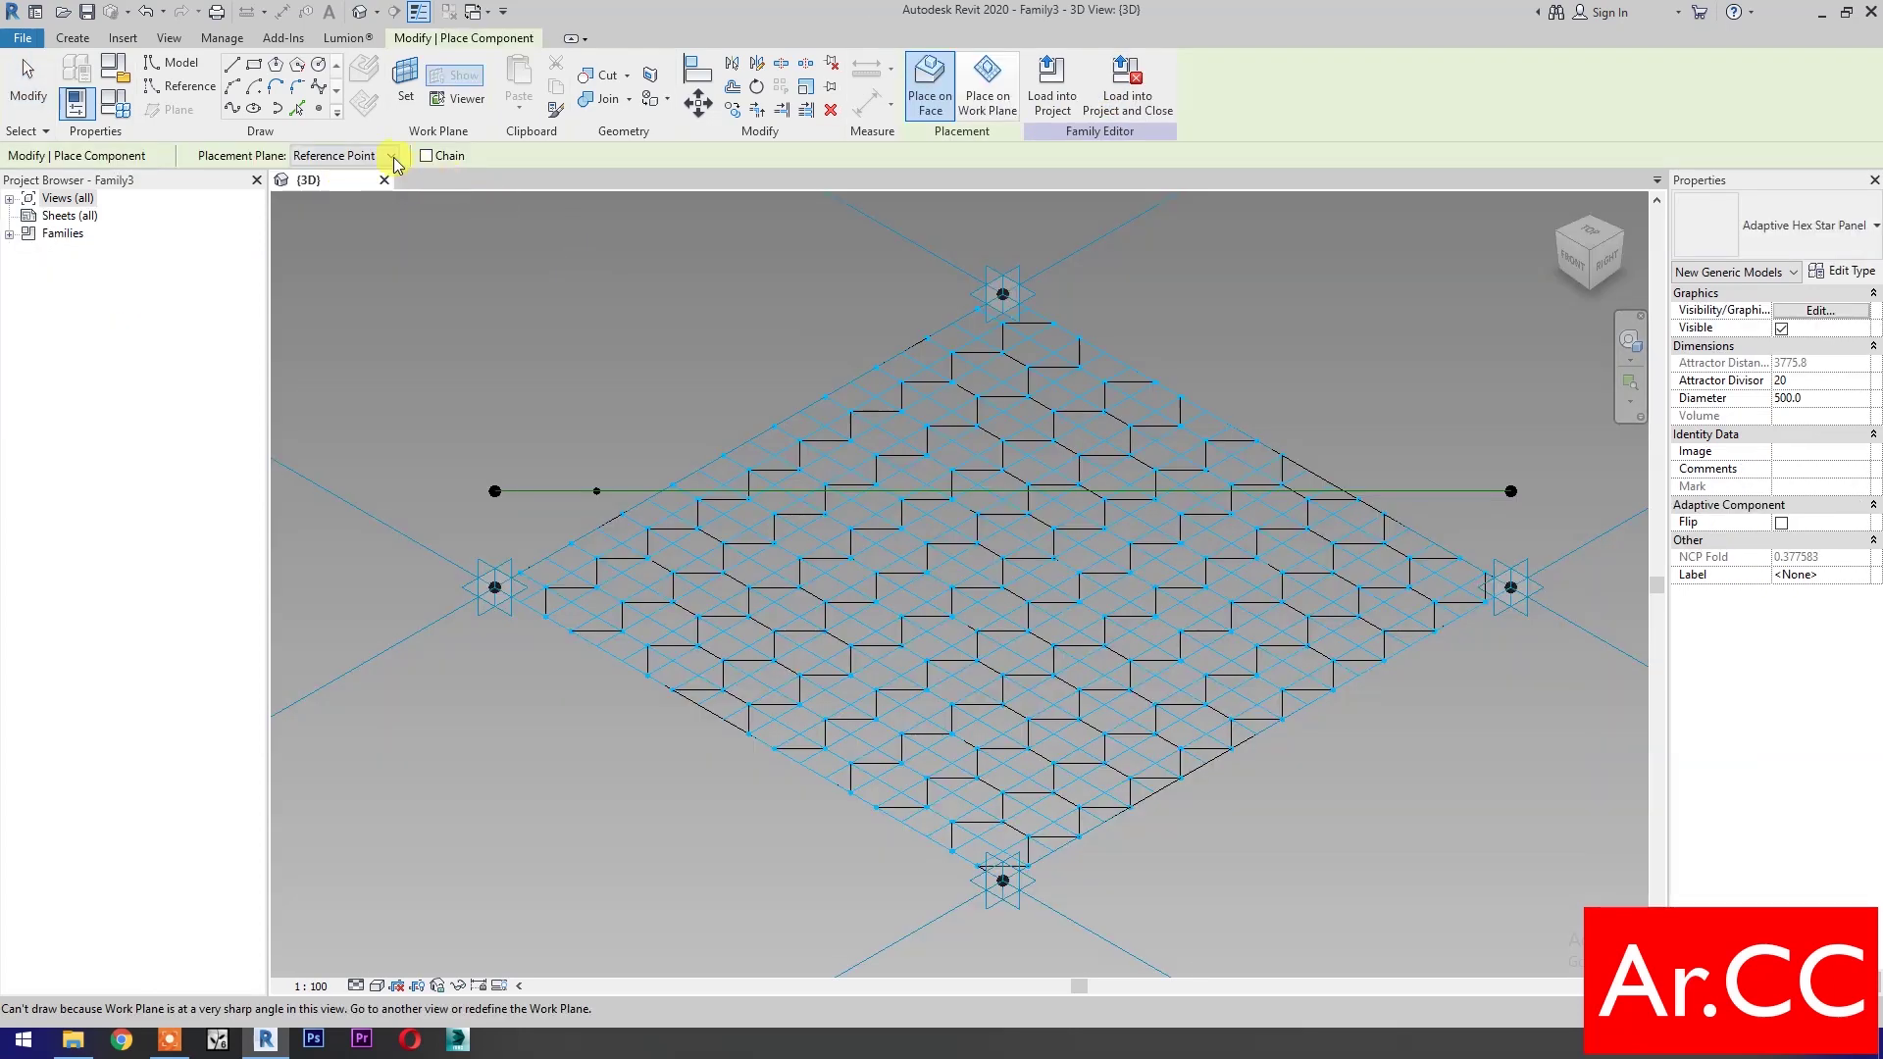
{"action": "left_click", "coordinate": [394, 157]}
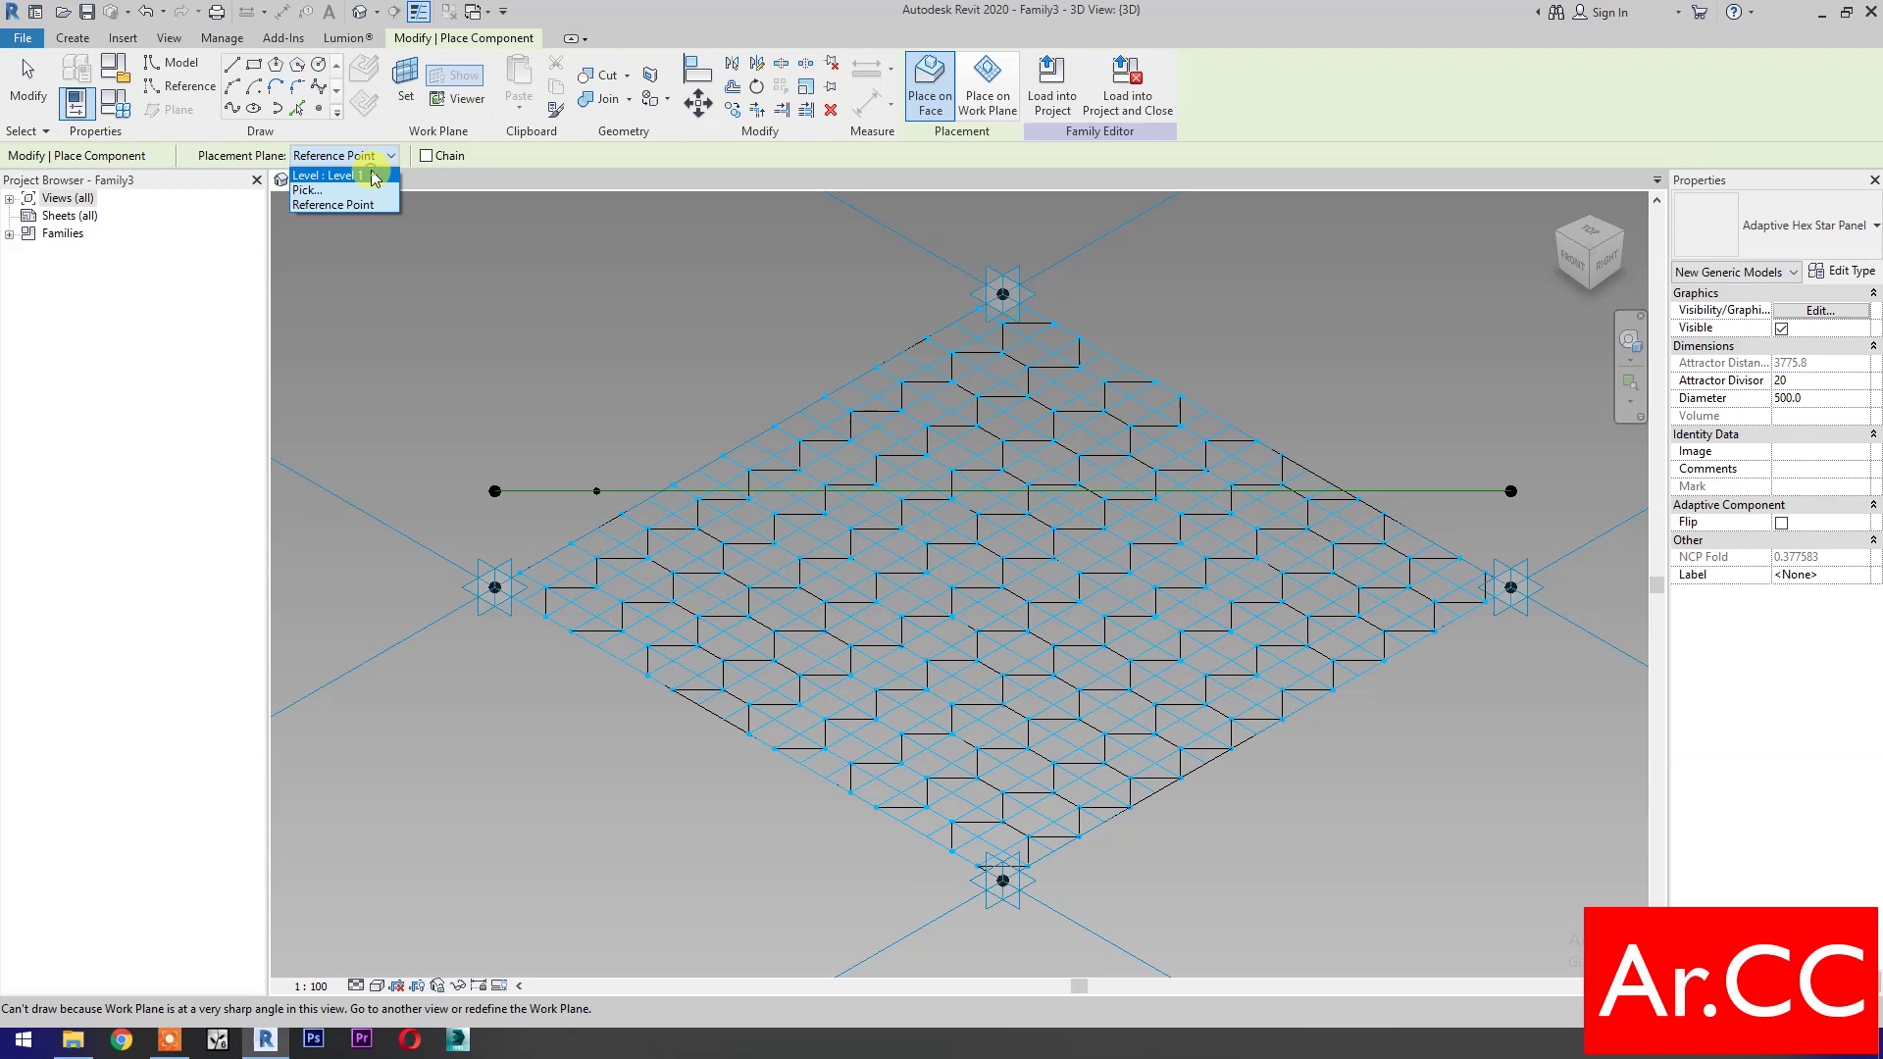
{"action": "left_click", "coordinate": [327, 176]}
{"action": "left_click", "coordinate": [927, 106]}
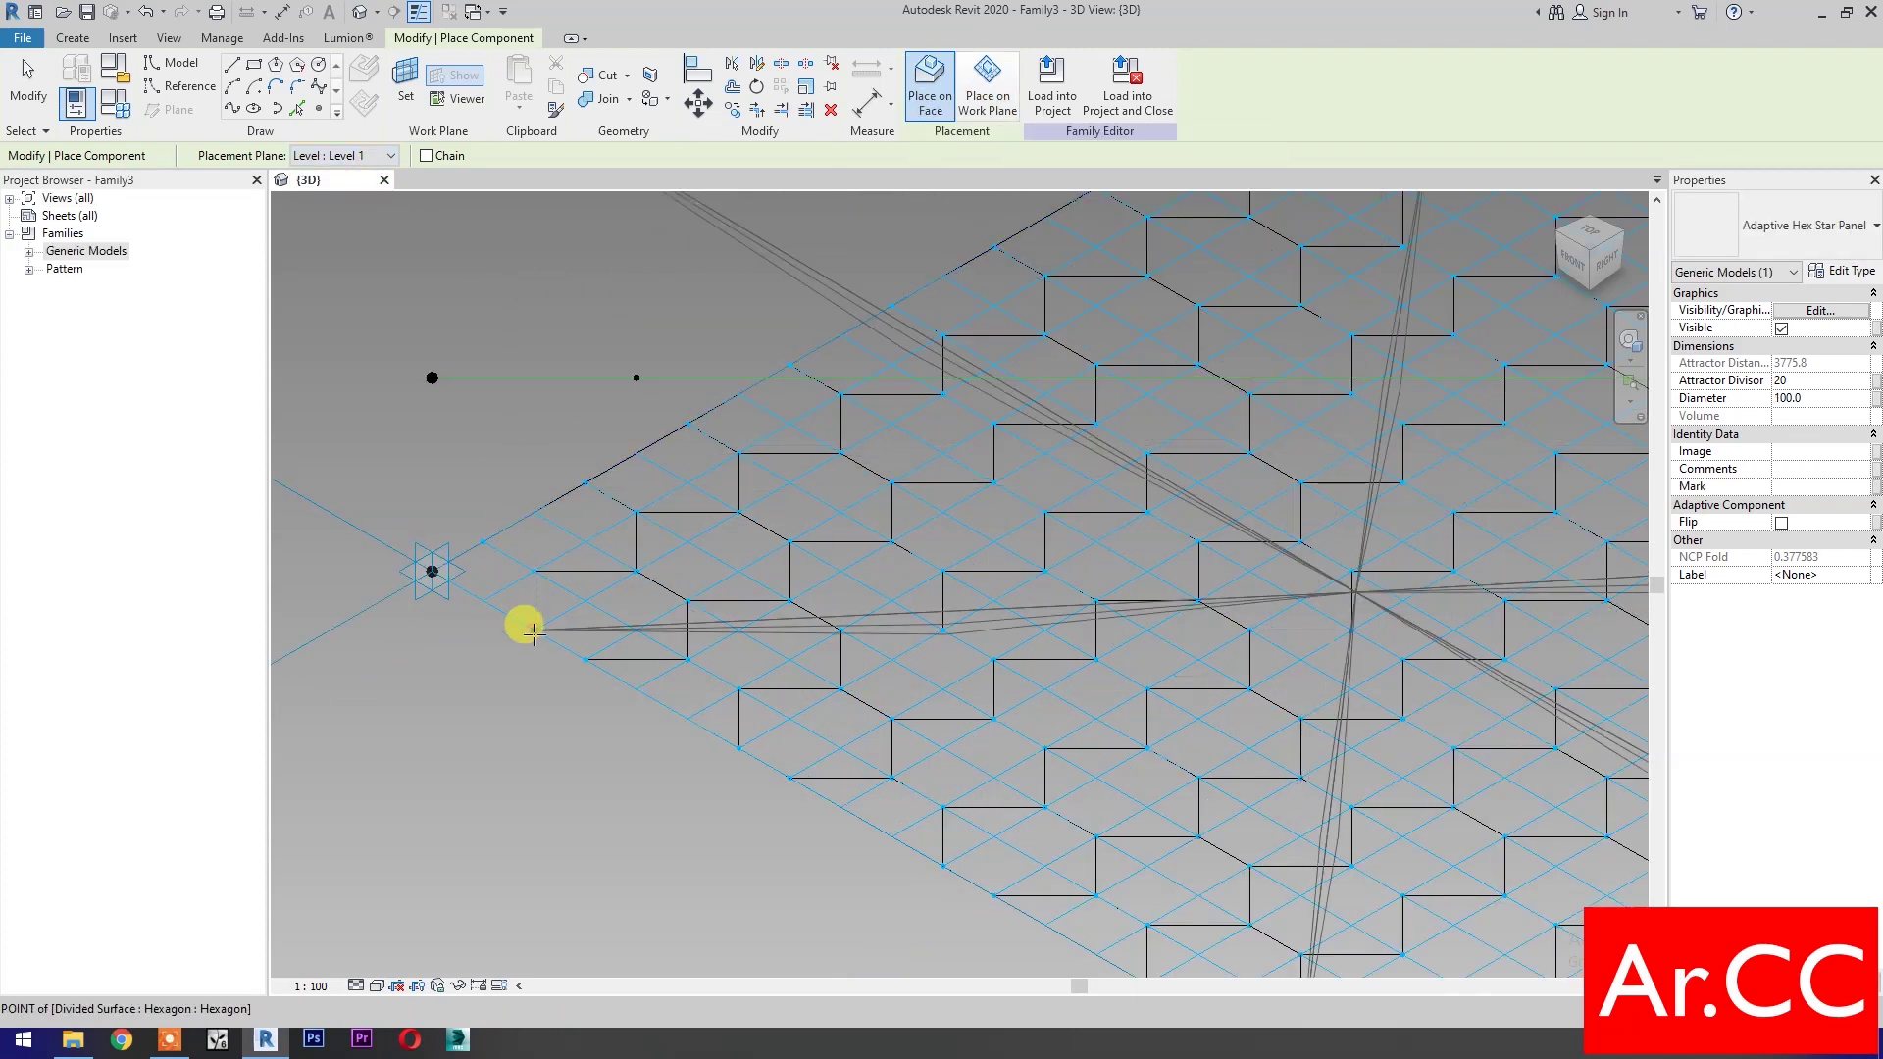
Place the star panel on the six nodes of the first hexagon near adaptive point 1, with the hosted reference point as its seventh point
{"action": "left_click", "coordinate": [532, 631]}
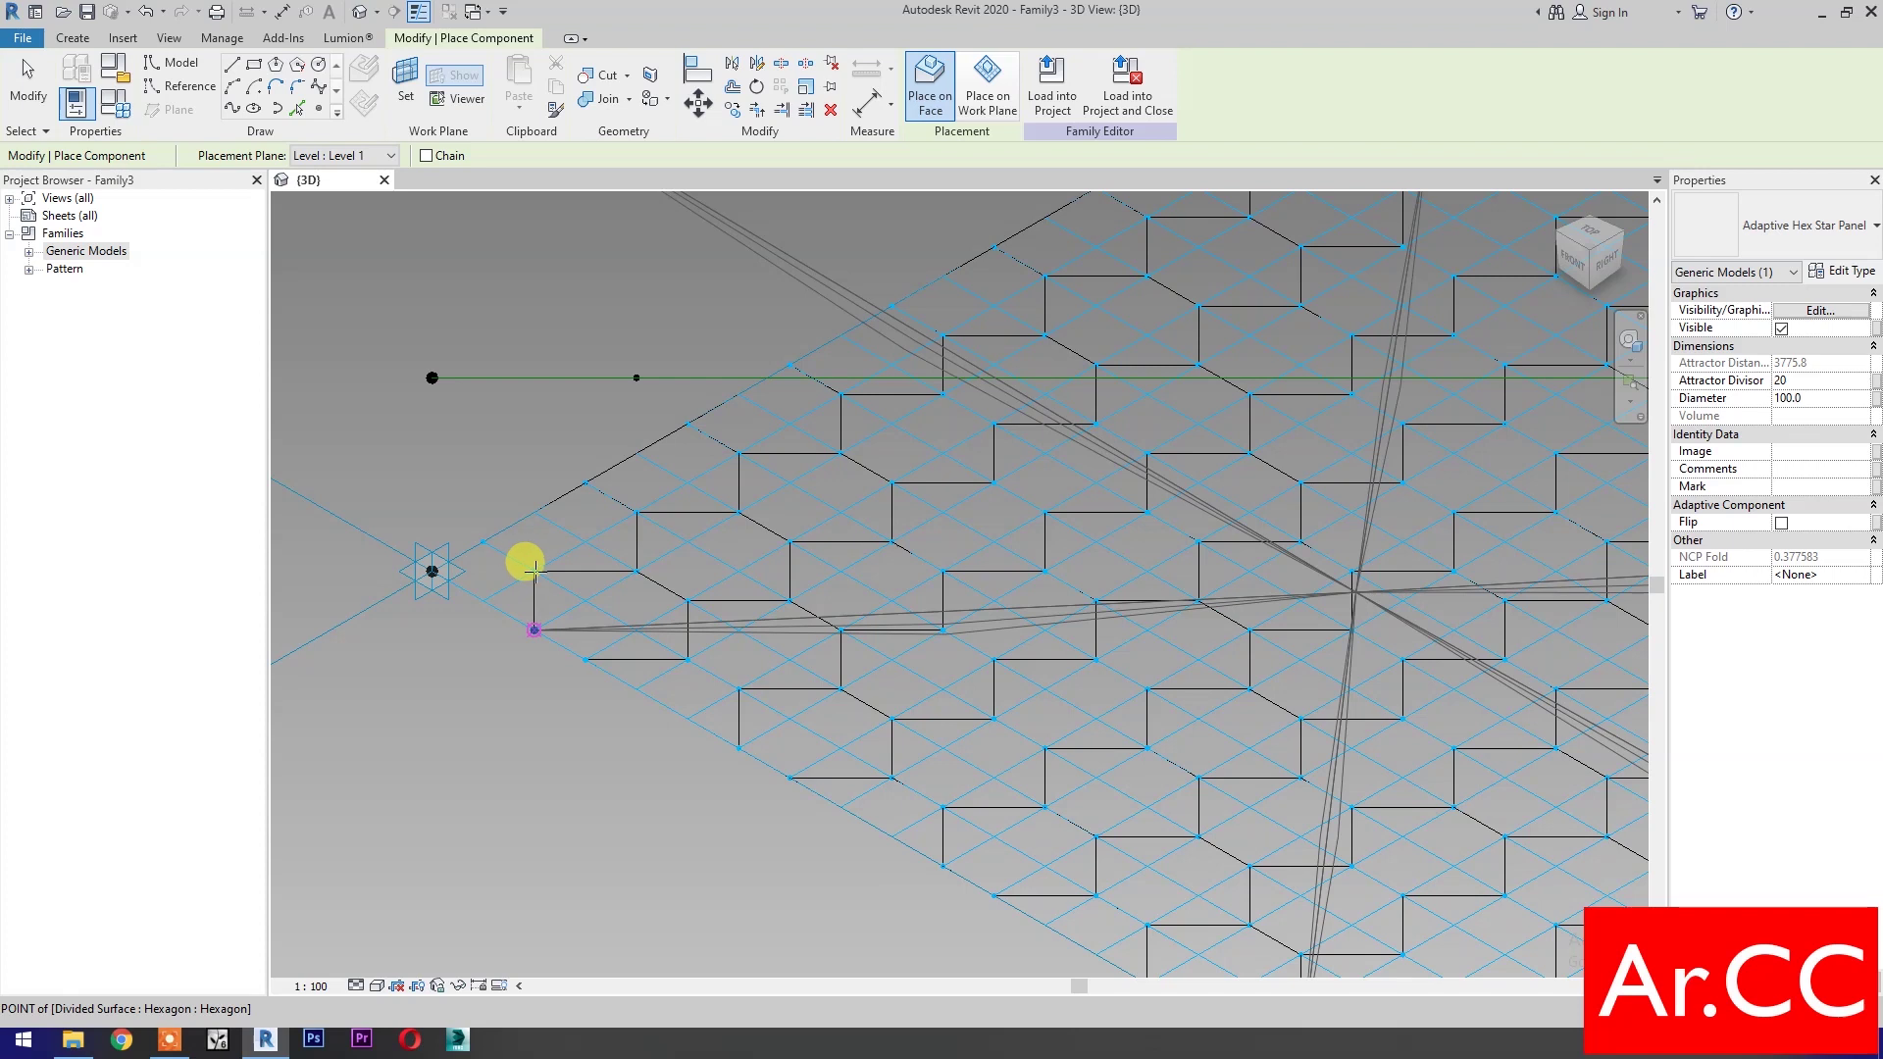
{"action": "left_click", "coordinate": [533, 571]}
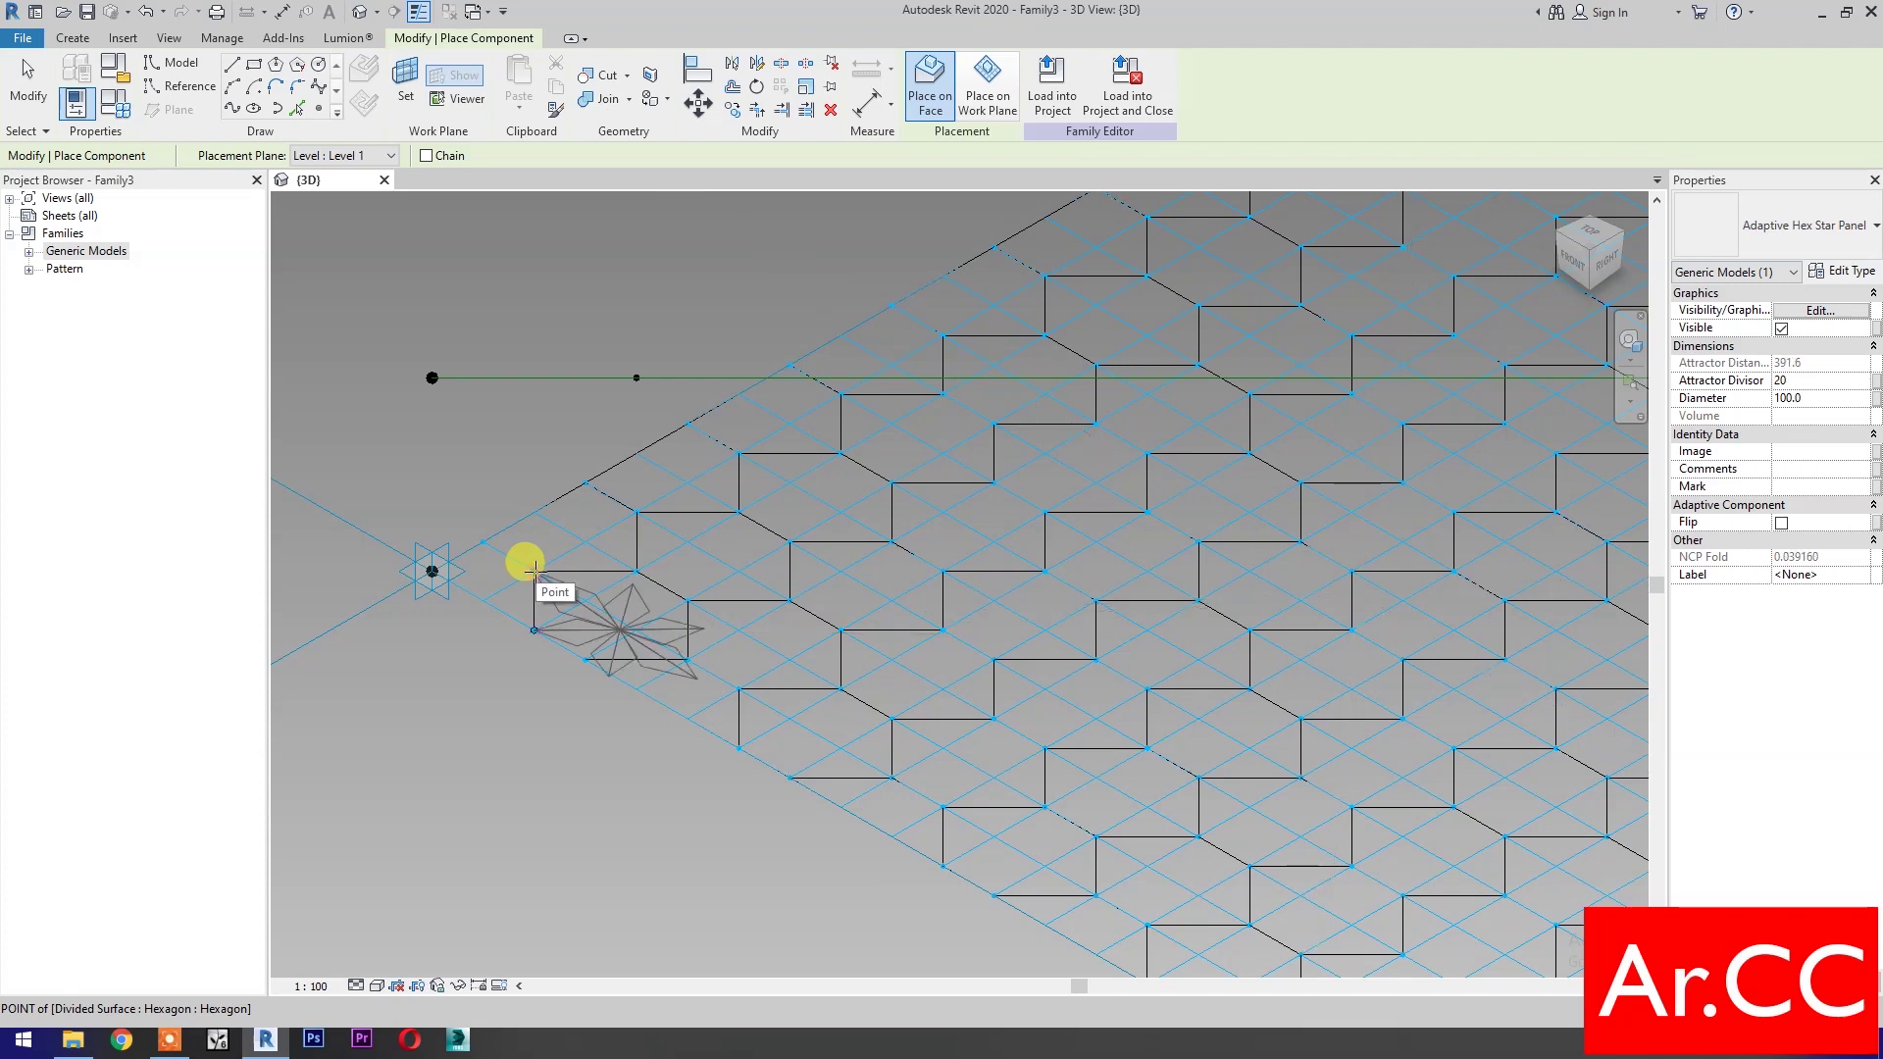
{"action": "left_click", "coordinate": [636, 571]}
{"action": "left_click", "coordinate": [687, 602]}
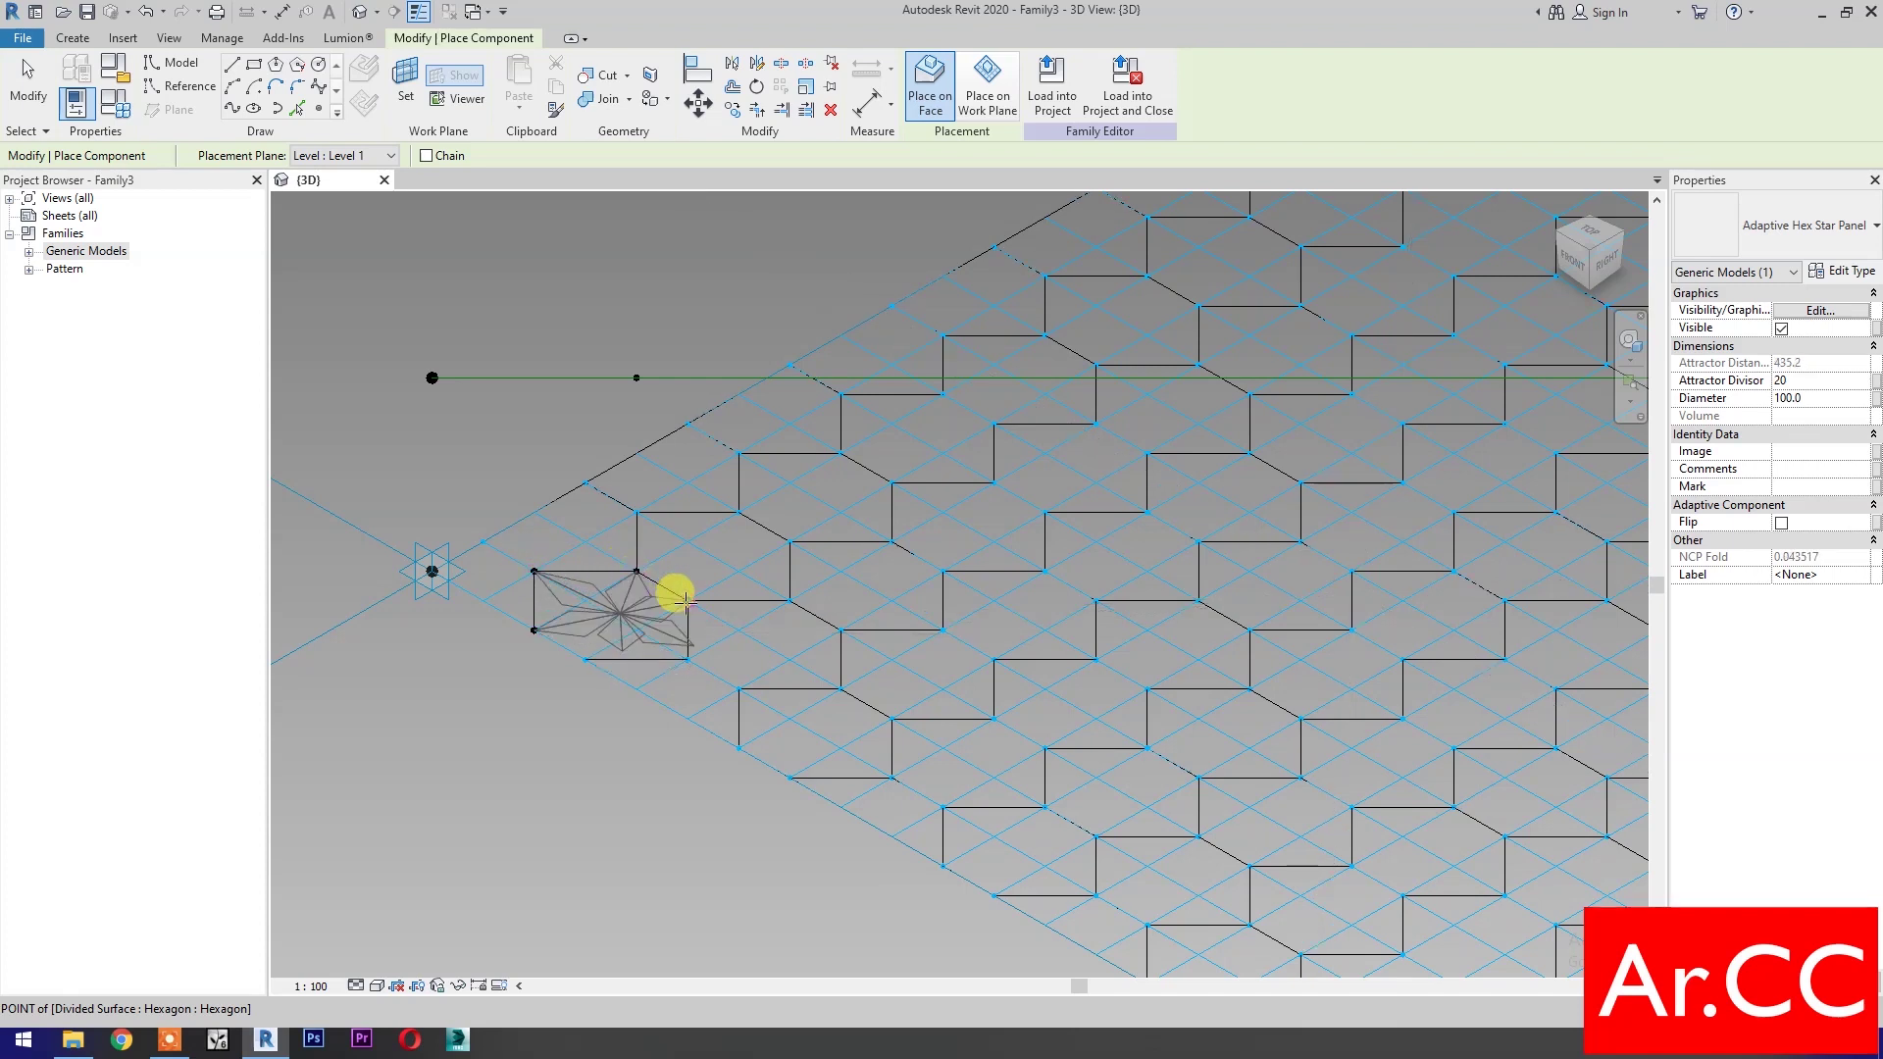
{"action": "left_click", "coordinate": [688, 659]}
{"action": "left_click", "coordinate": [585, 659]}
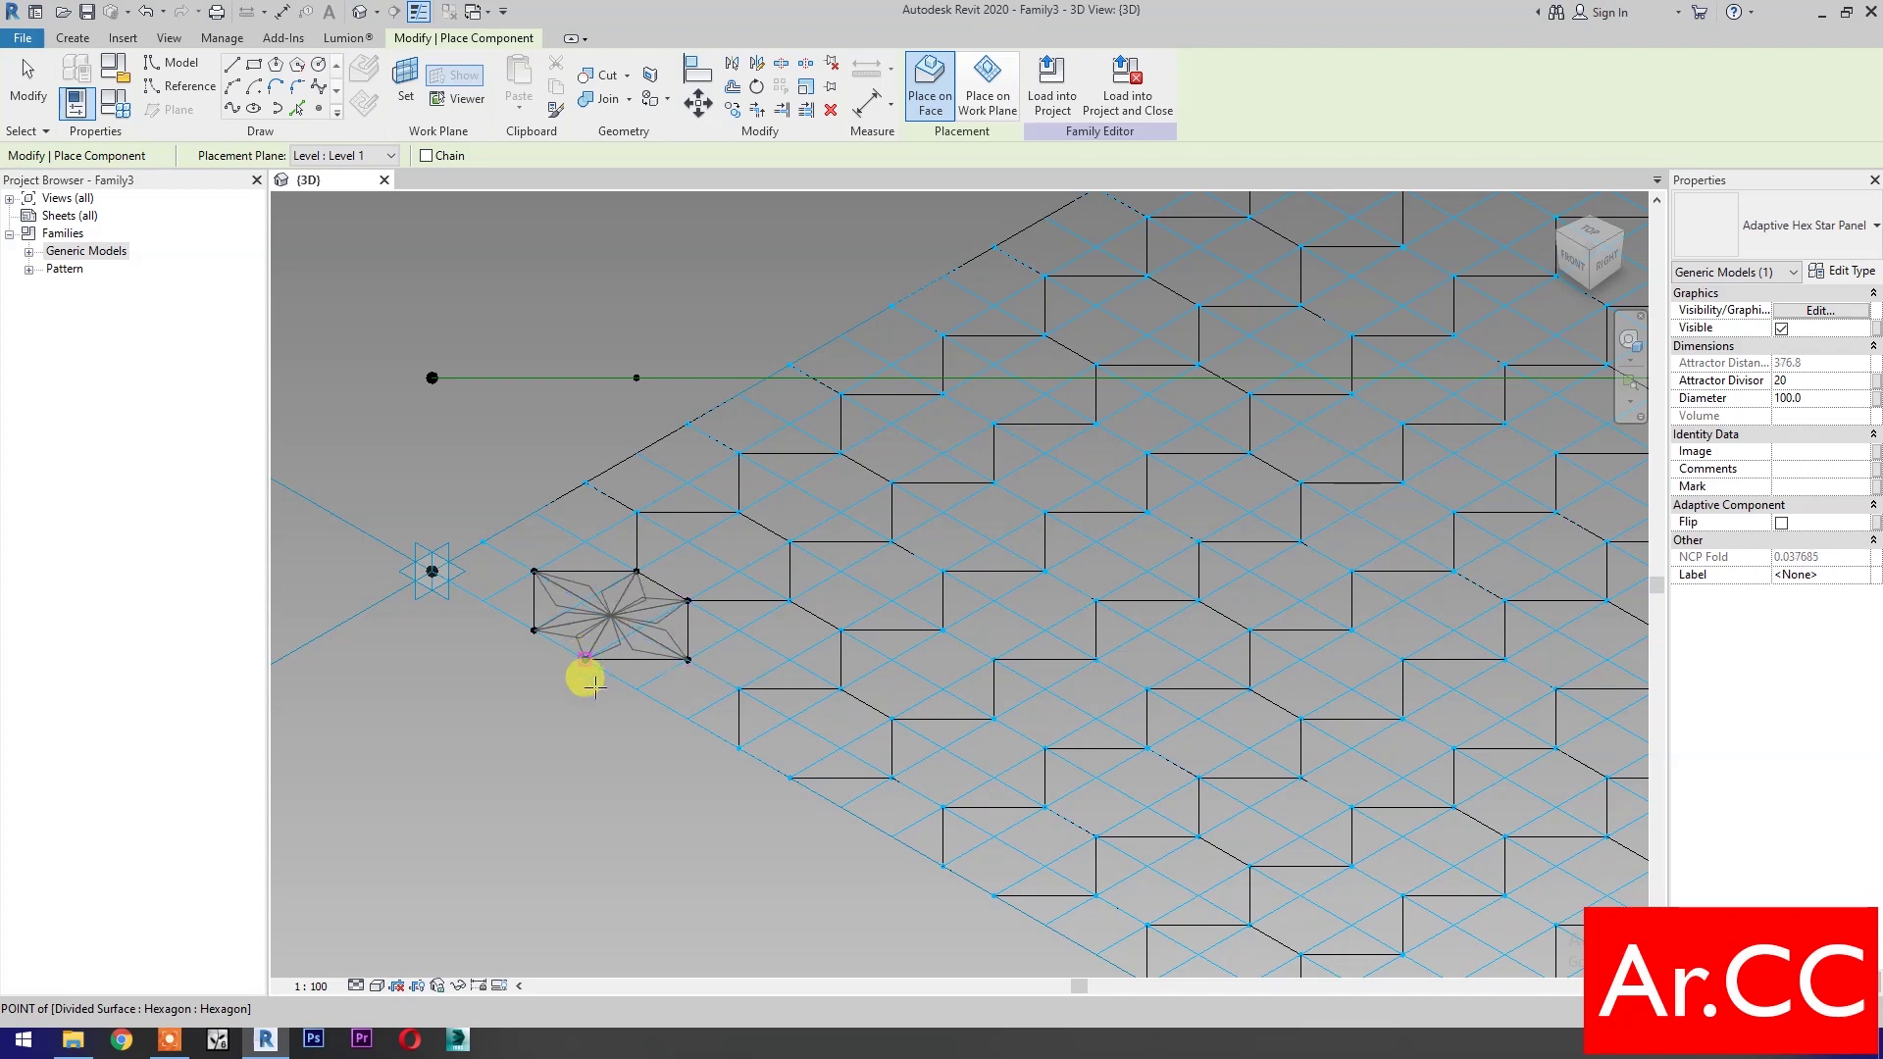
{"action": "left_click", "coordinate": [637, 377]}
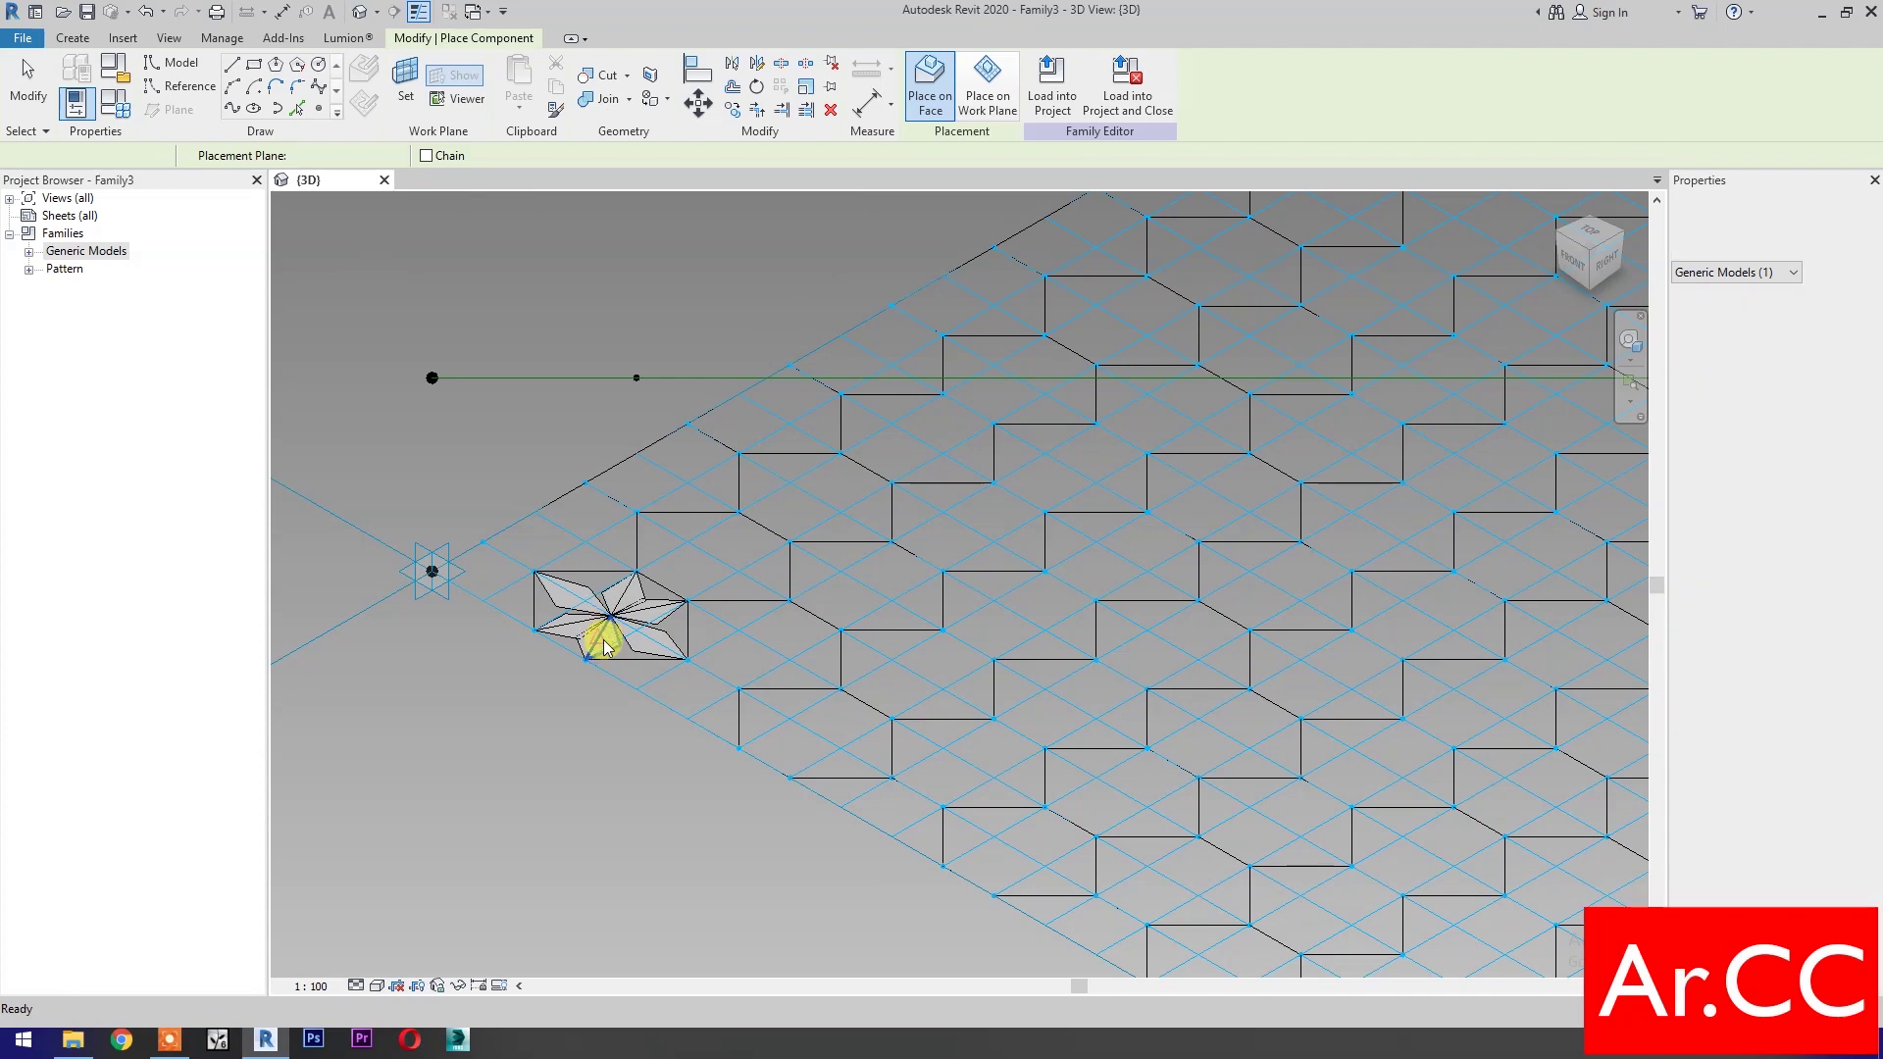
{"action": "key", "text": "Escape"}
Associate the placed star panel's Attractor Divisor with a new instance parameter of the same name
{"action": "left_click", "coordinate": [605, 643]}
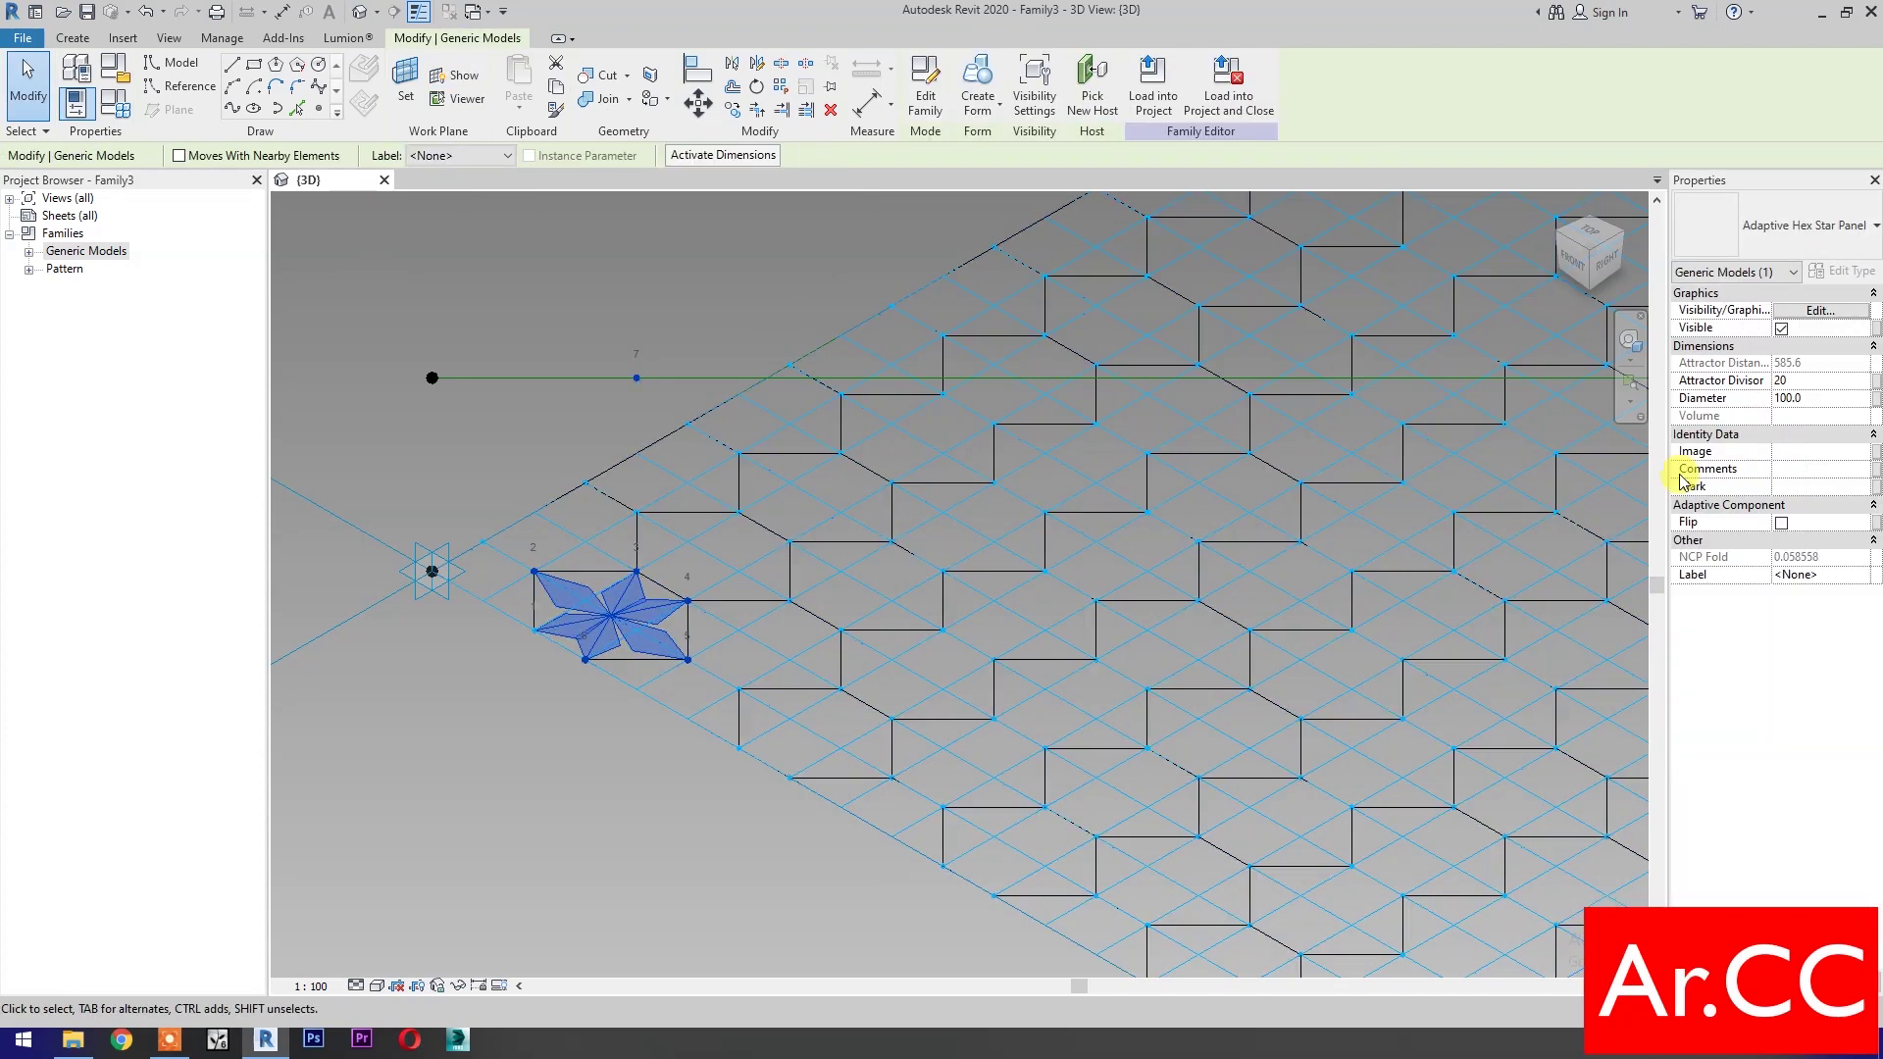
{"action": "left_click", "coordinate": [1874, 381]}
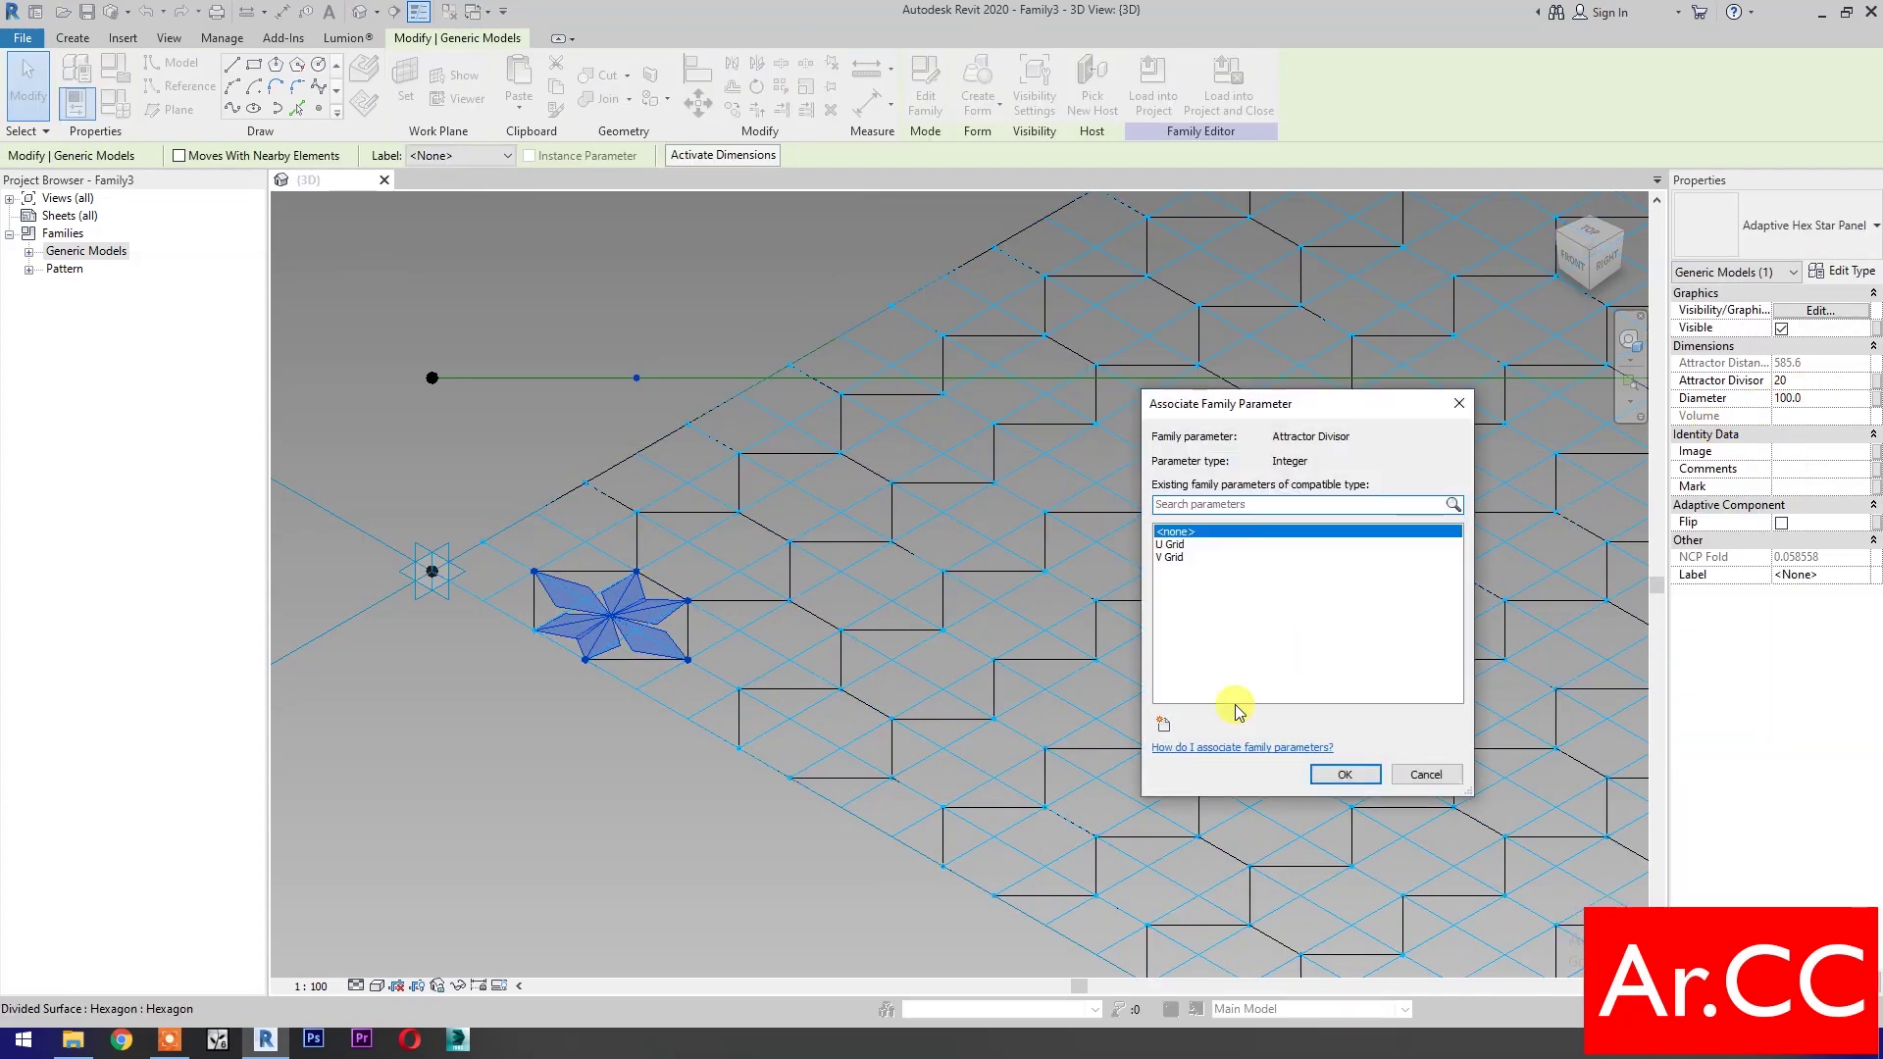
{"action": "left_click", "coordinate": [1164, 724]}
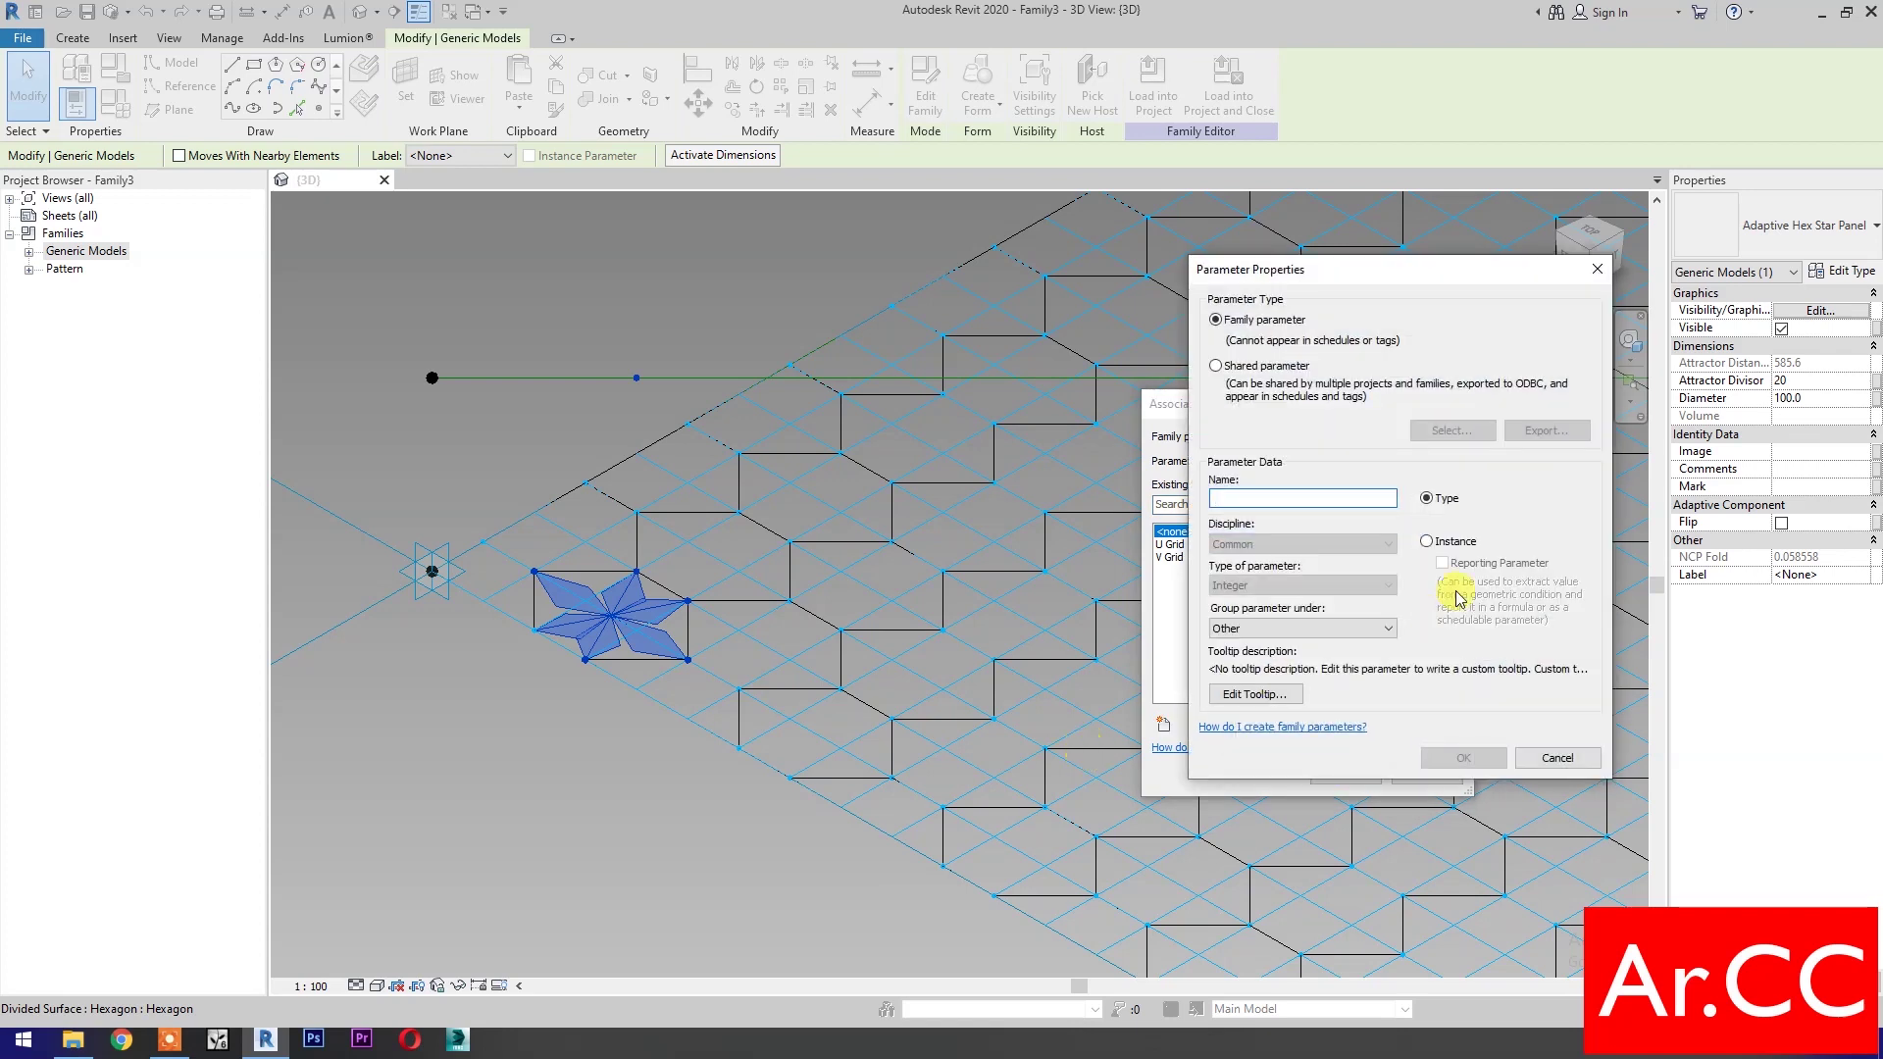
{"action": "left_click", "coordinate": [1427, 541]}
{"action": "left_click", "coordinate": [1313, 498]}
{"action": "type", "text": "Attractor Divisor"}
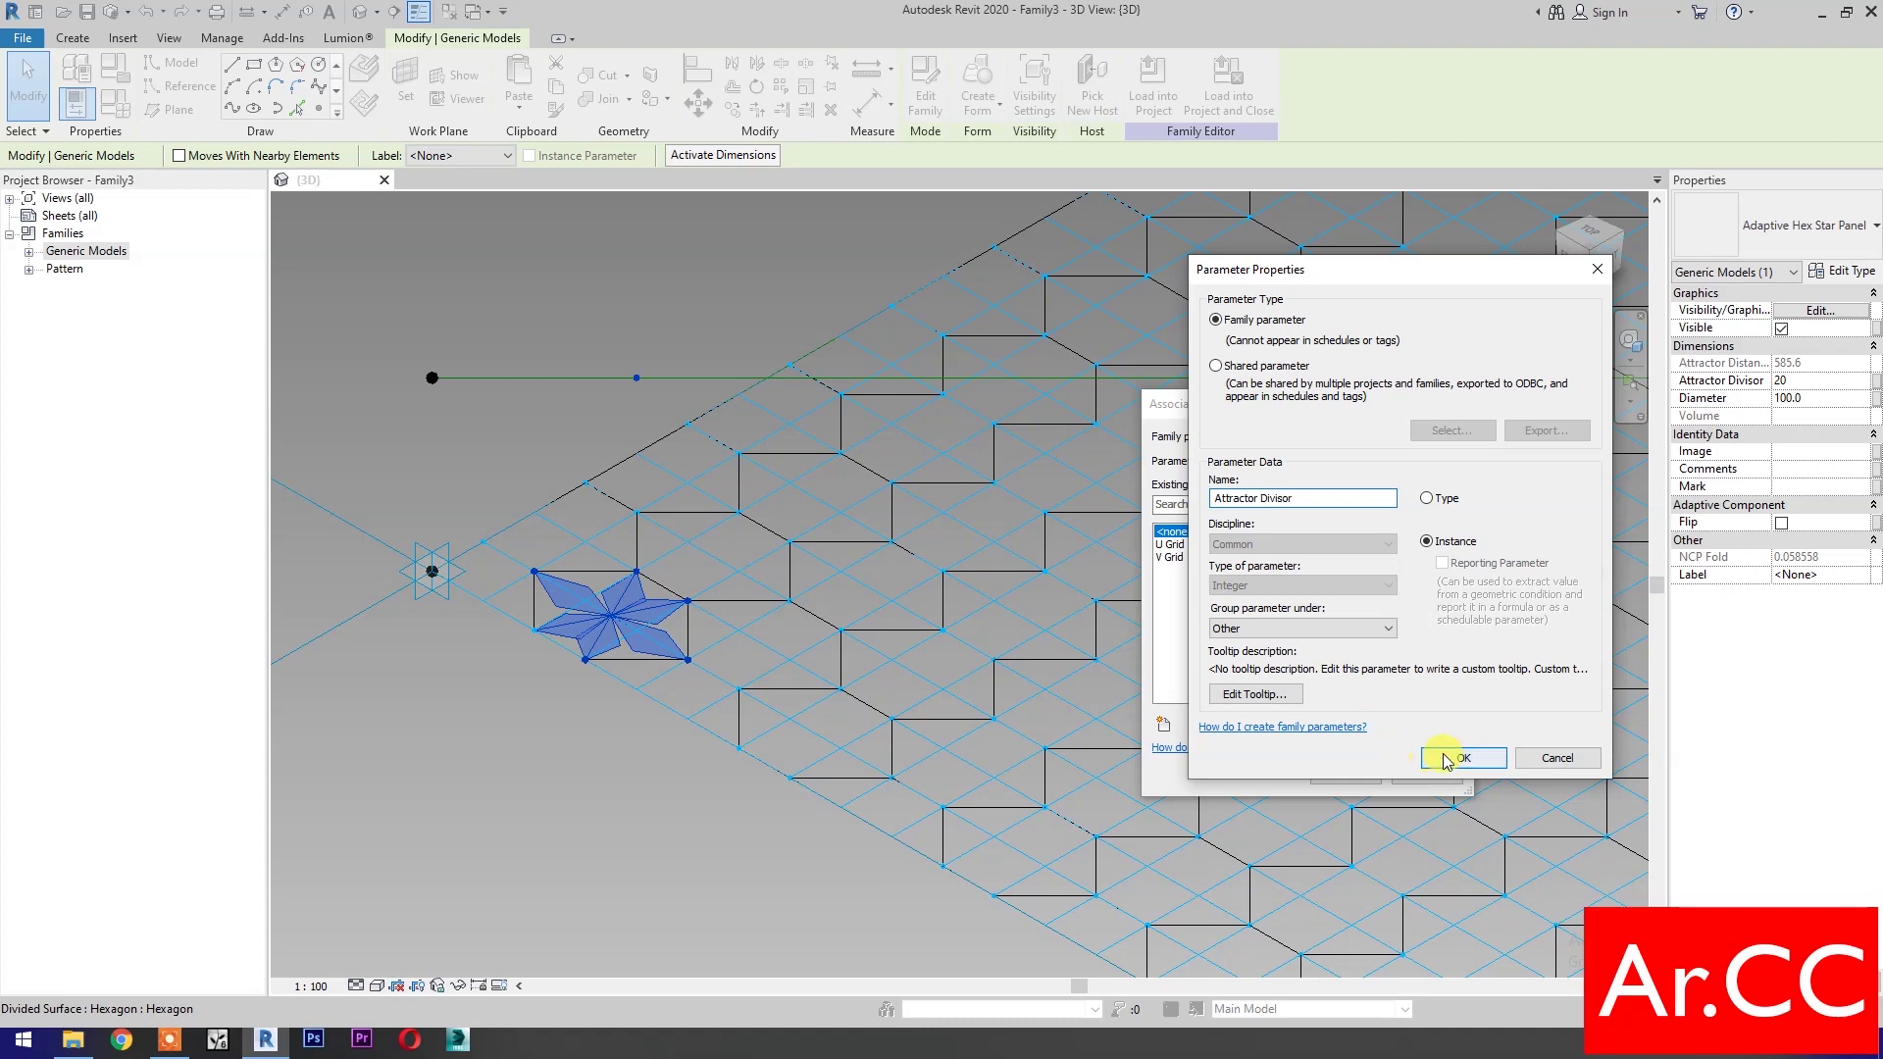
{"action": "left_click", "coordinate": [1442, 757]}
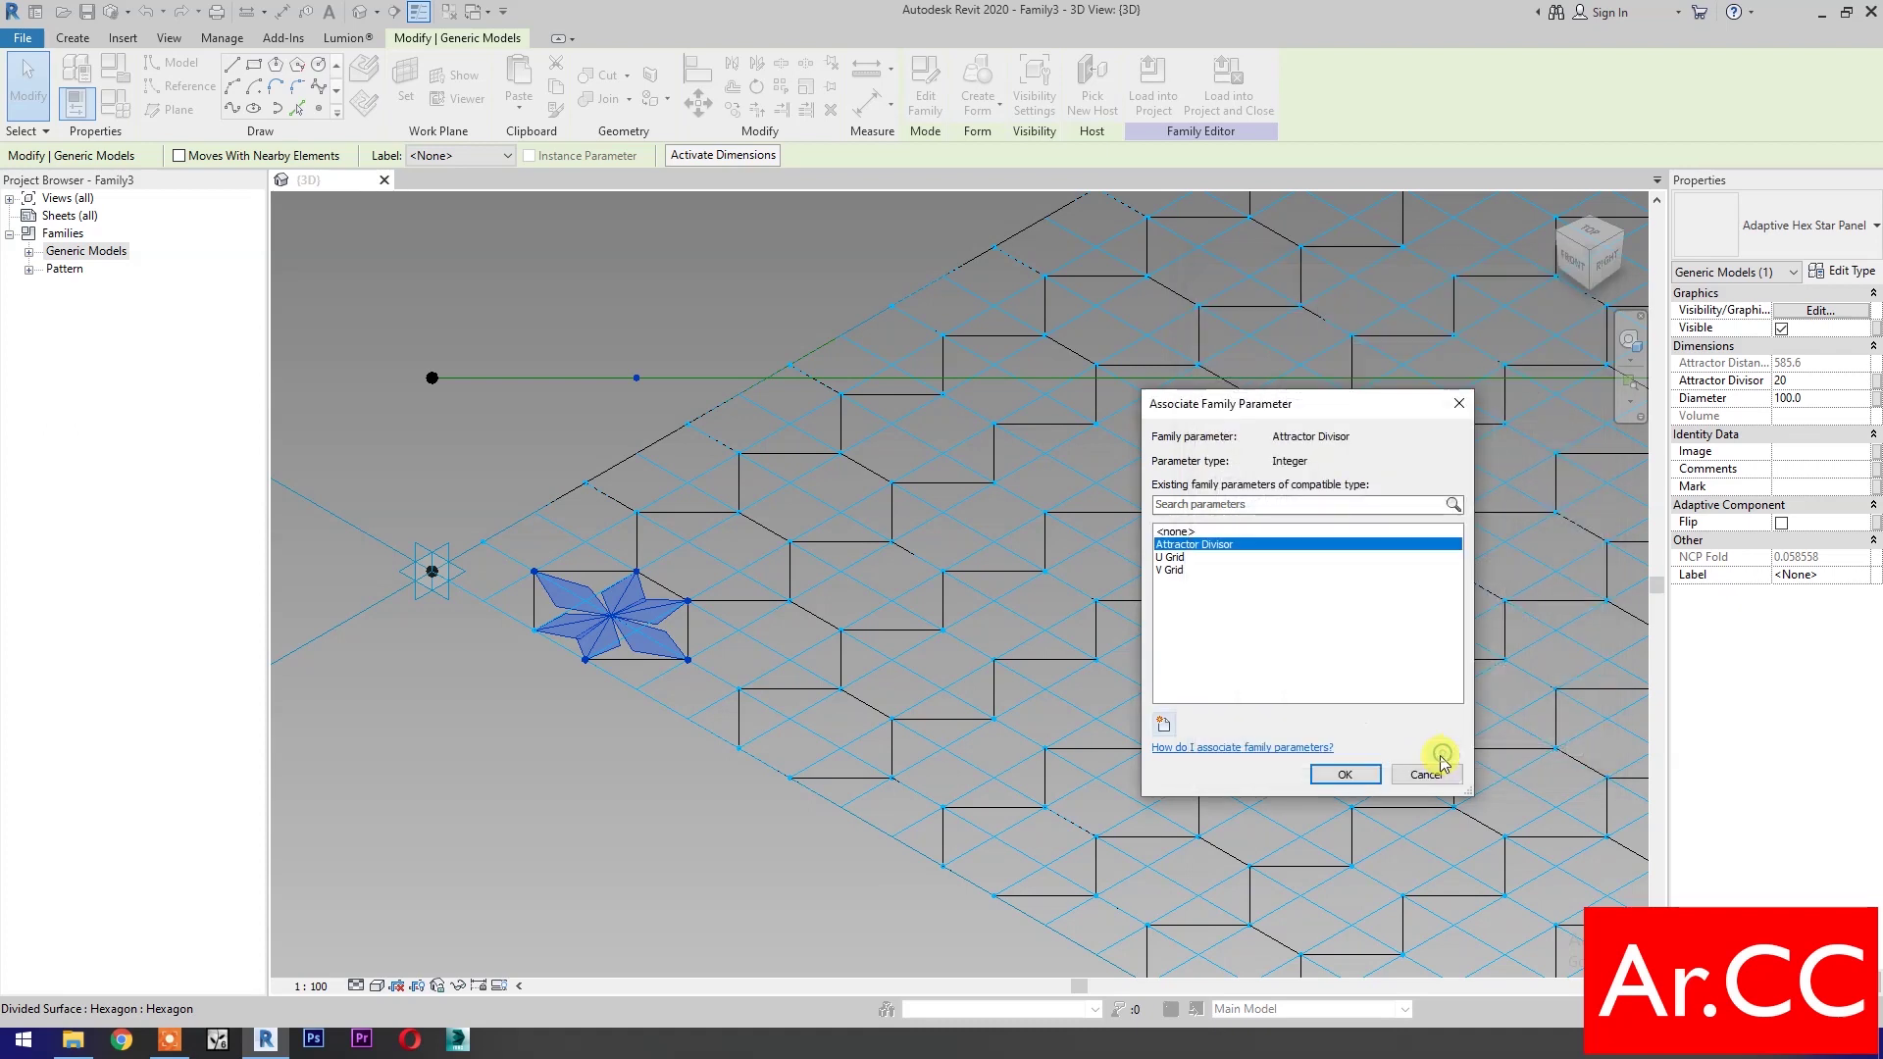
{"action": "left_click", "coordinate": [1346, 775]}
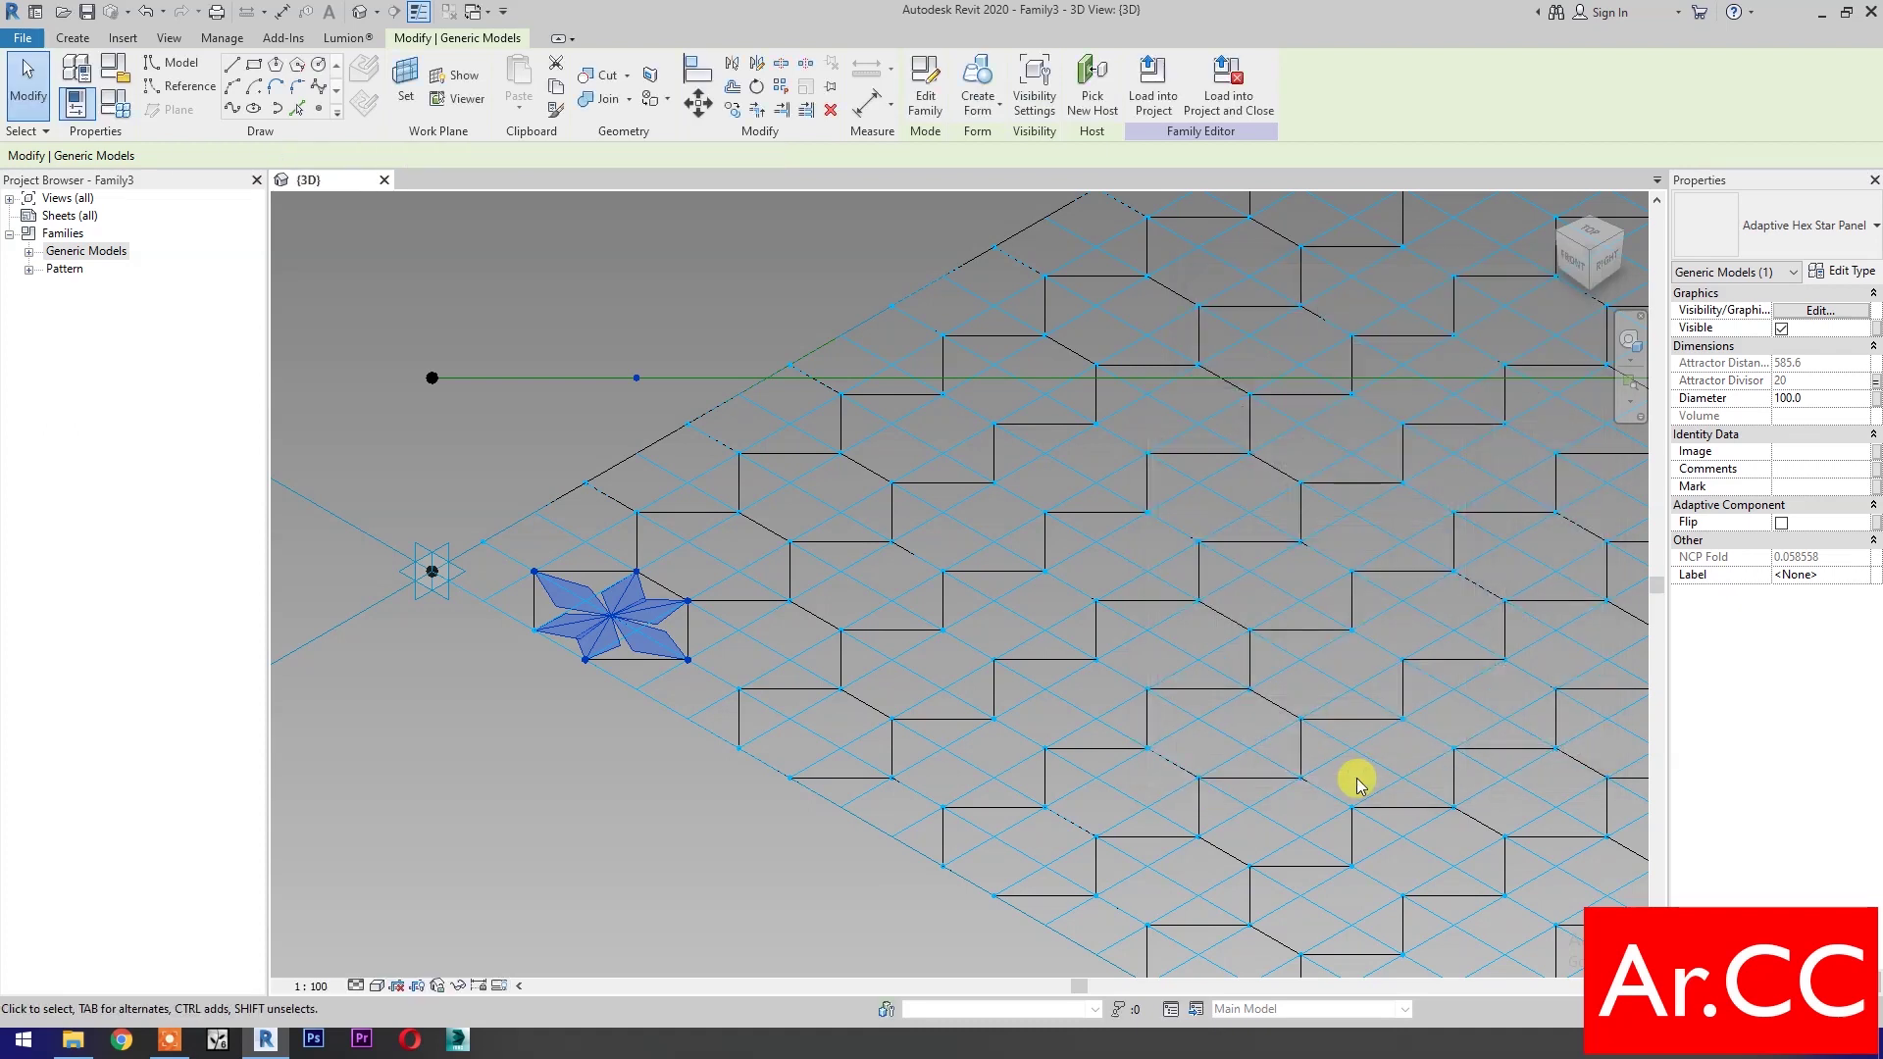
Associate the first star panel's Diameter with a new instance parameter of the same name and repeat the panel over the divided surface
{"action": "left_click", "coordinate": [1876, 399]}
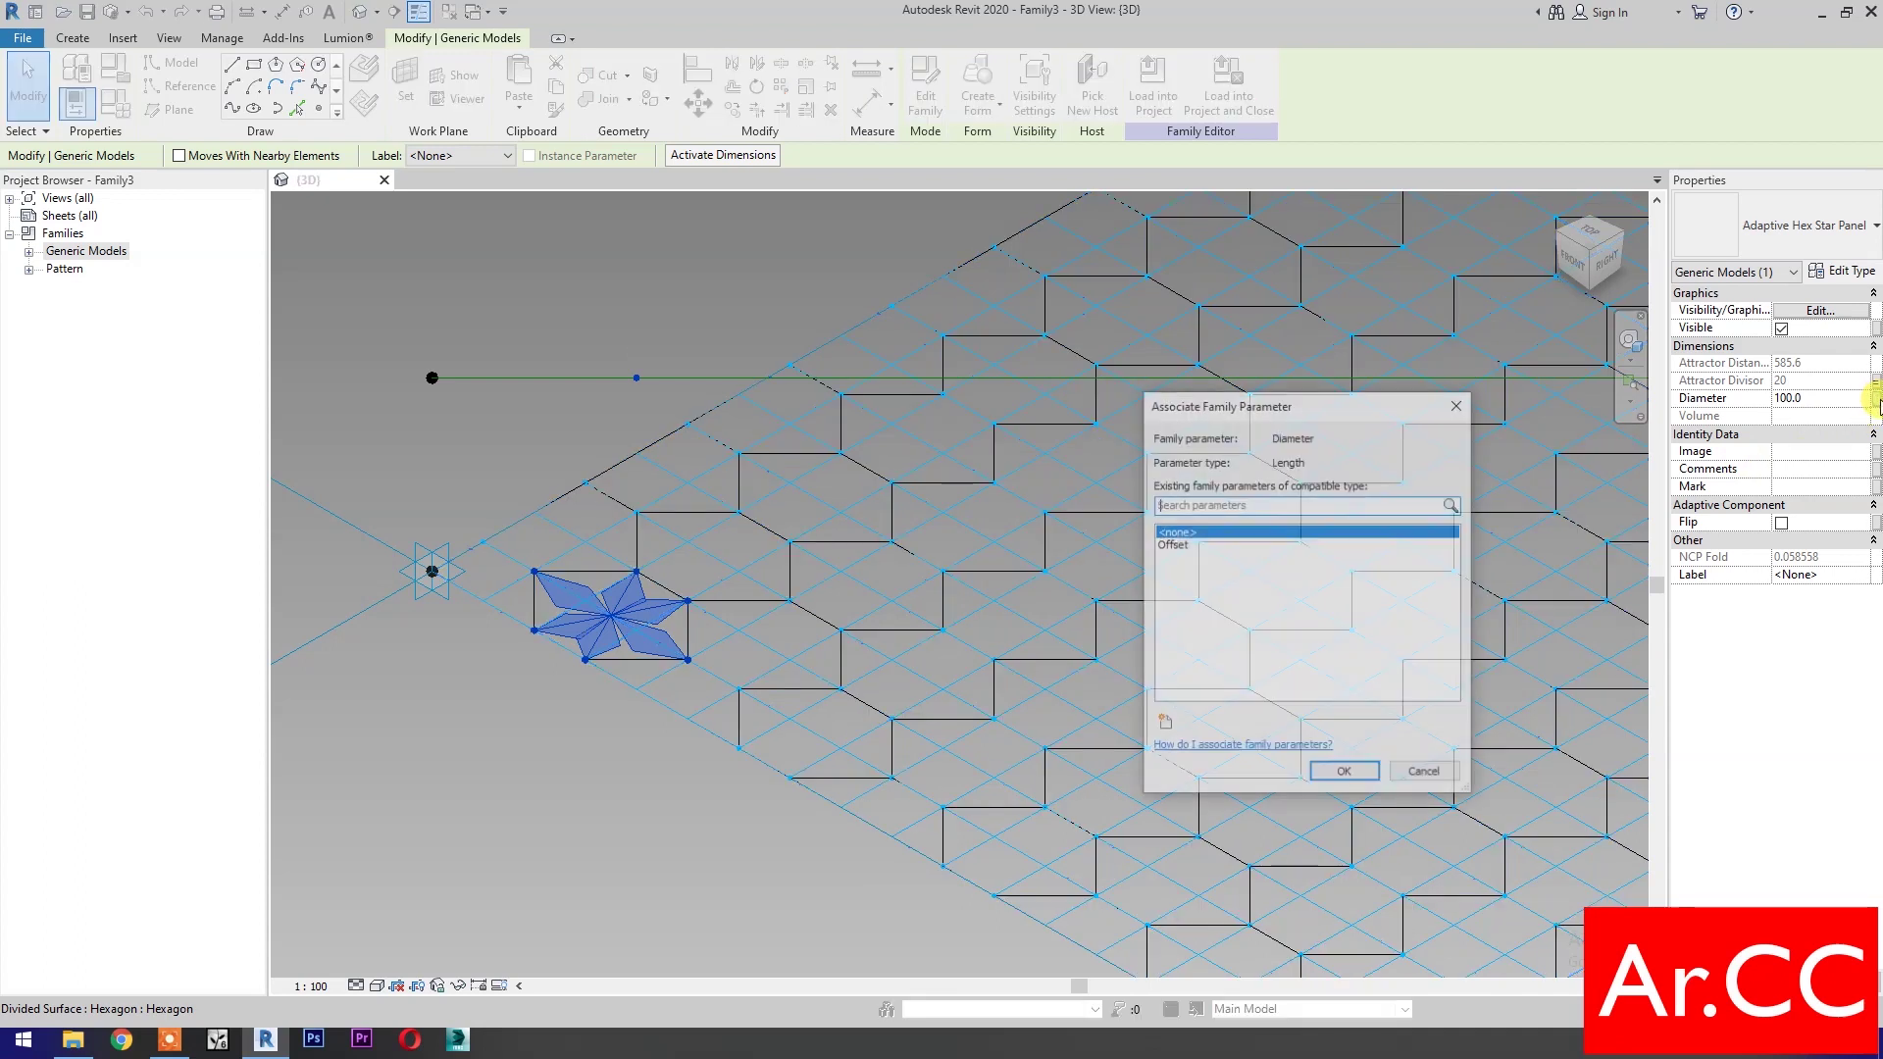
{"action": "left_click", "coordinate": [1157, 726]}
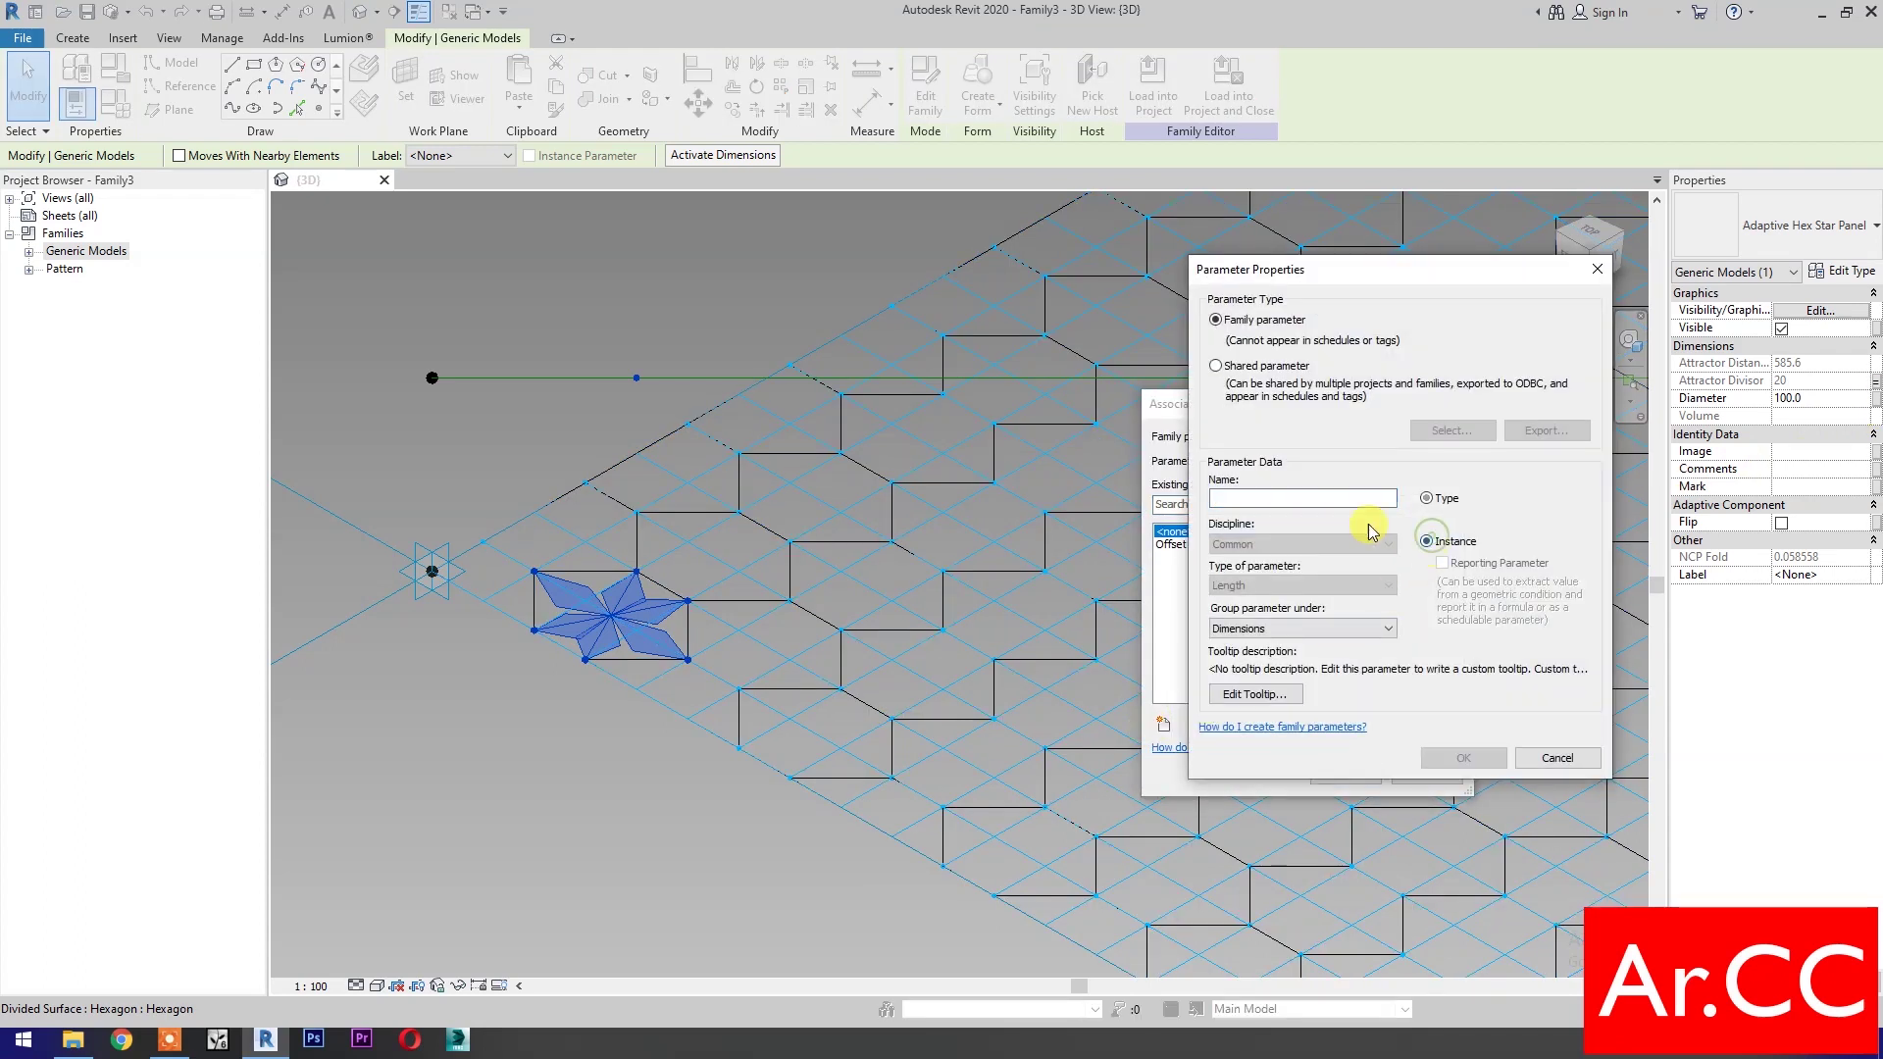
{"action": "left_click", "coordinate": [1315, 499]}
{"action": "type", "text": "Diameter"}
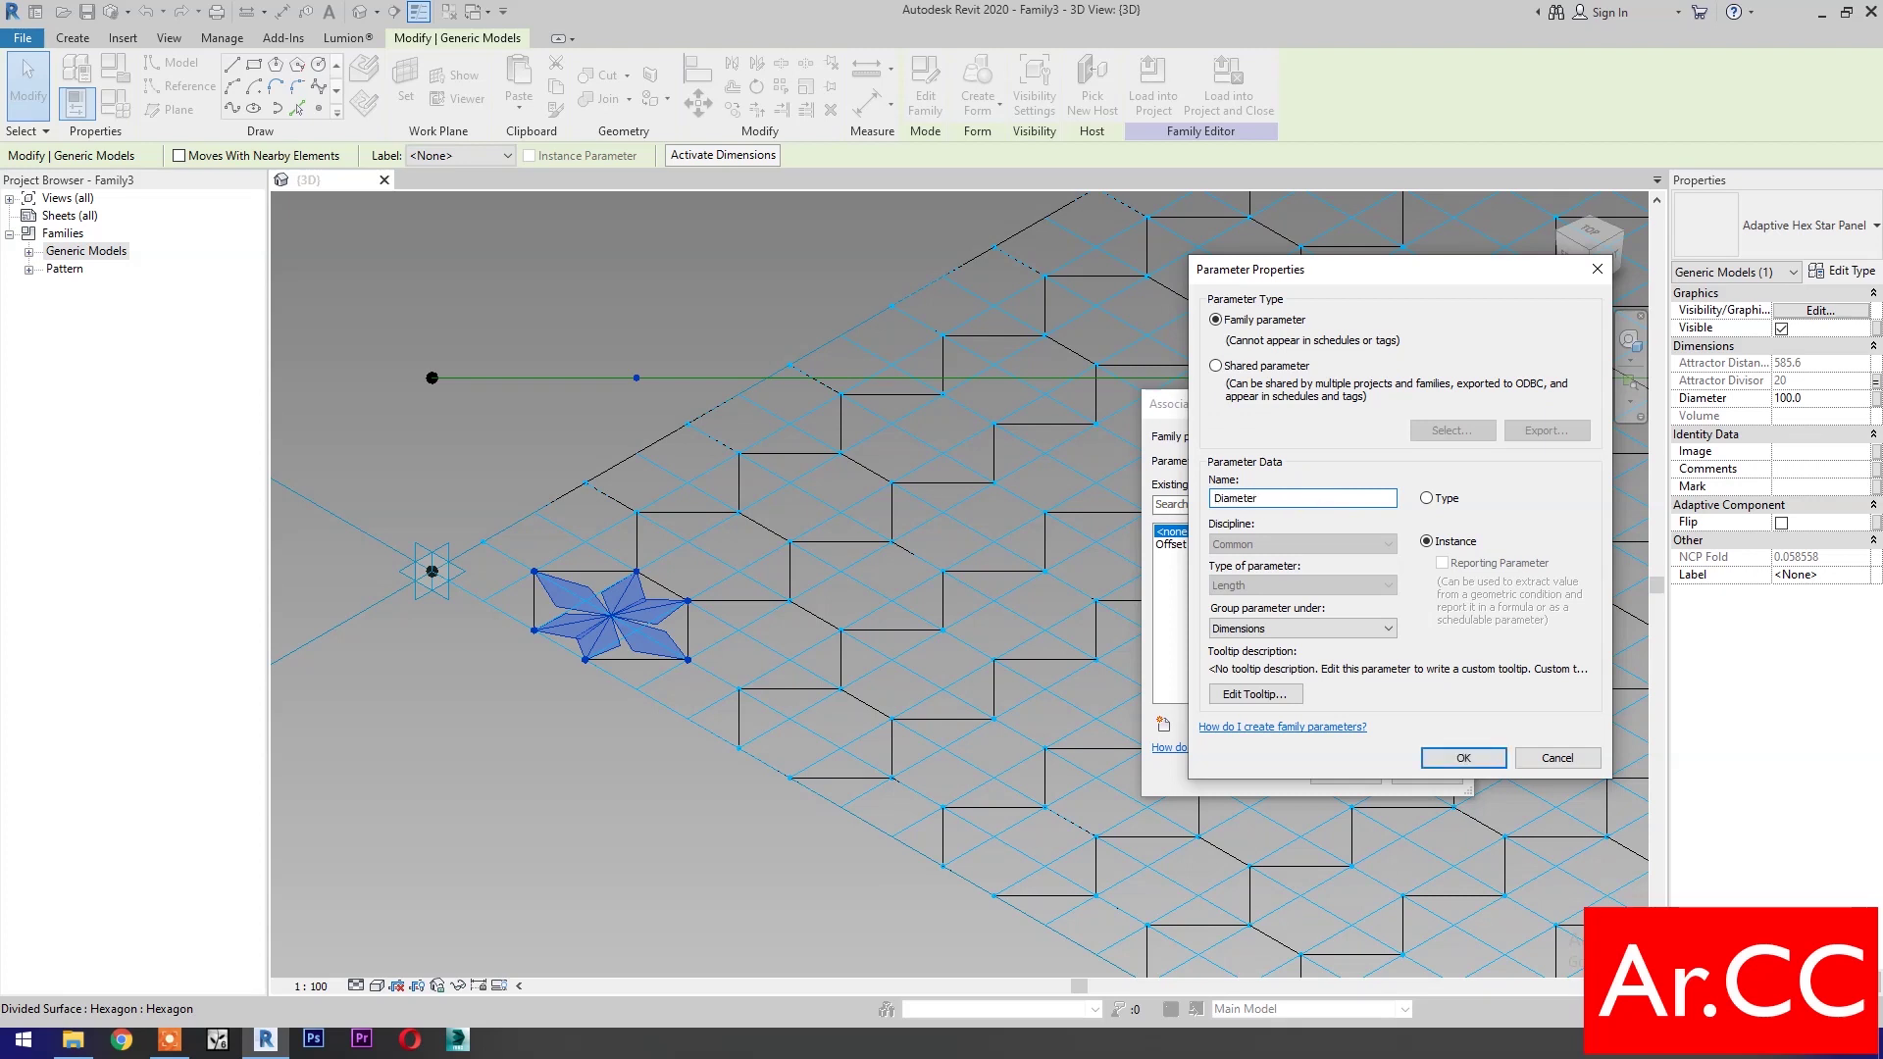
{"action": "left_click", "coordinate": [1461, 757]}
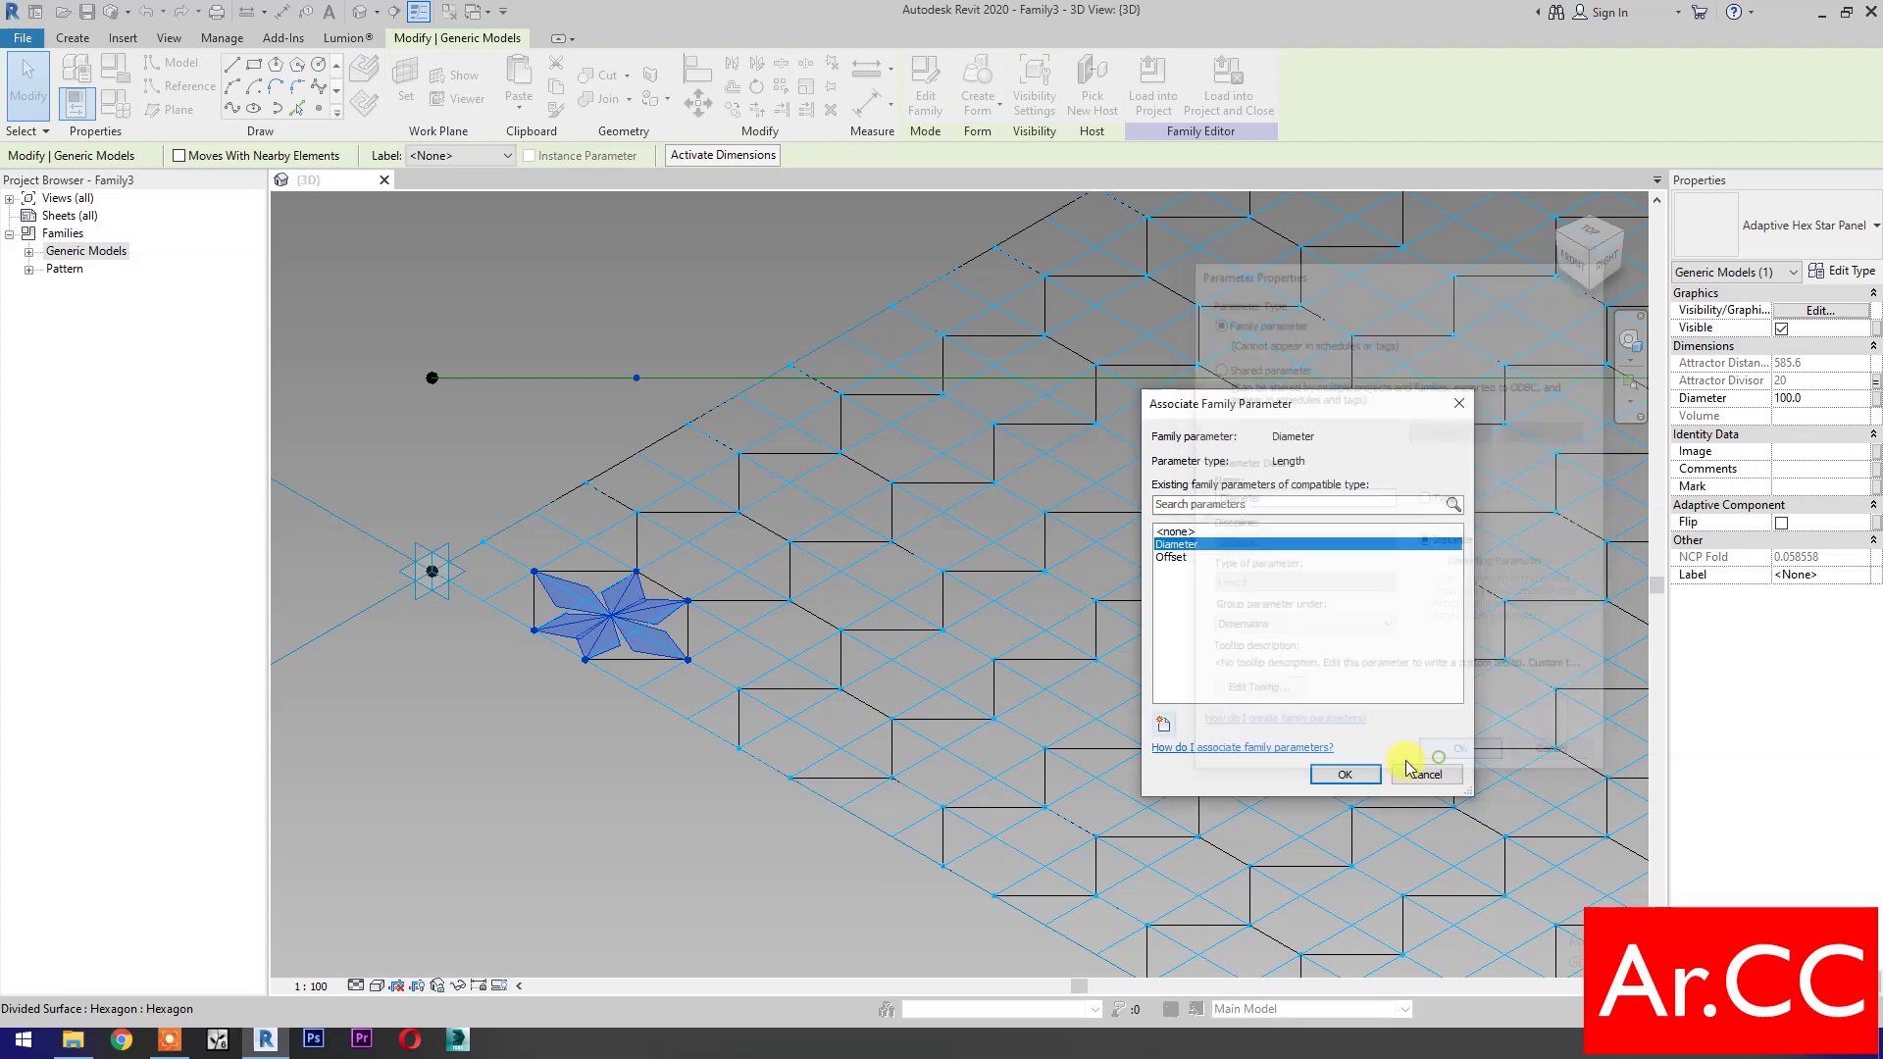
{"action": "left_click", "coordinate": [1346, 775]}
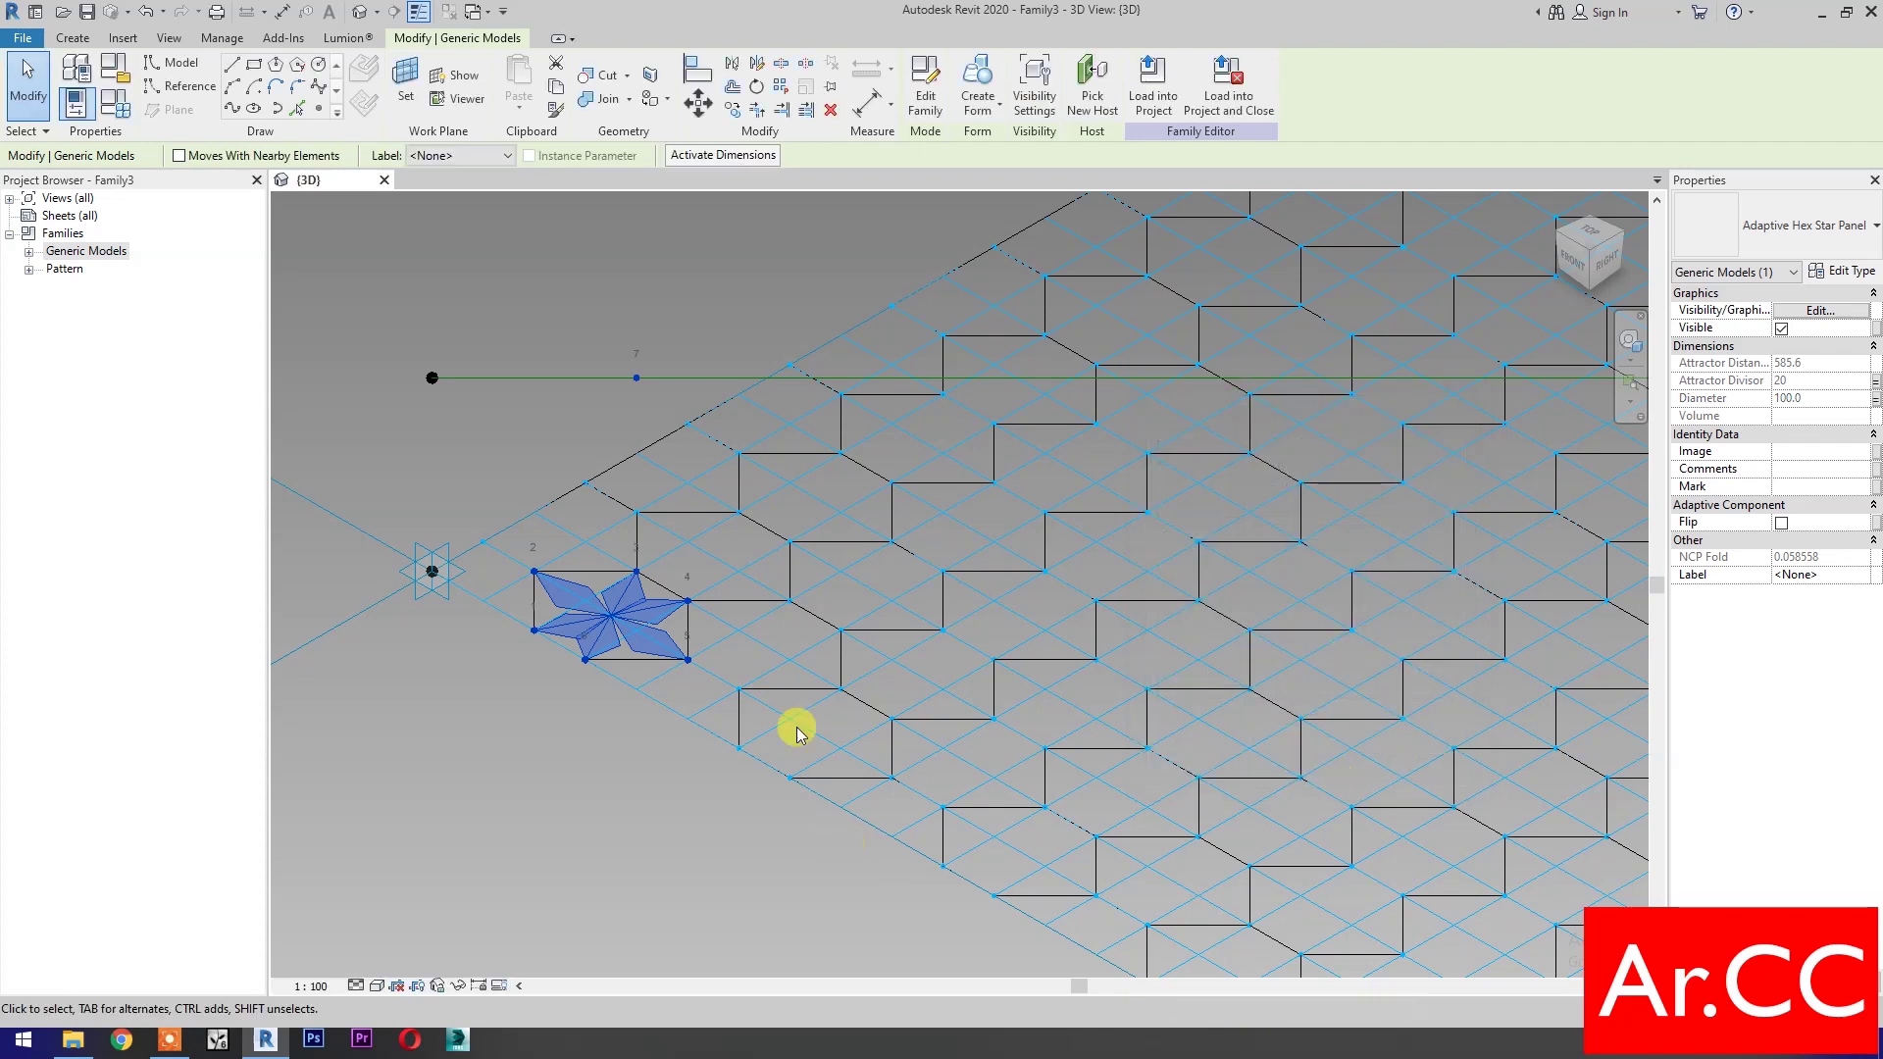
{"action": "left_click", "coordinate": [781, 90]}
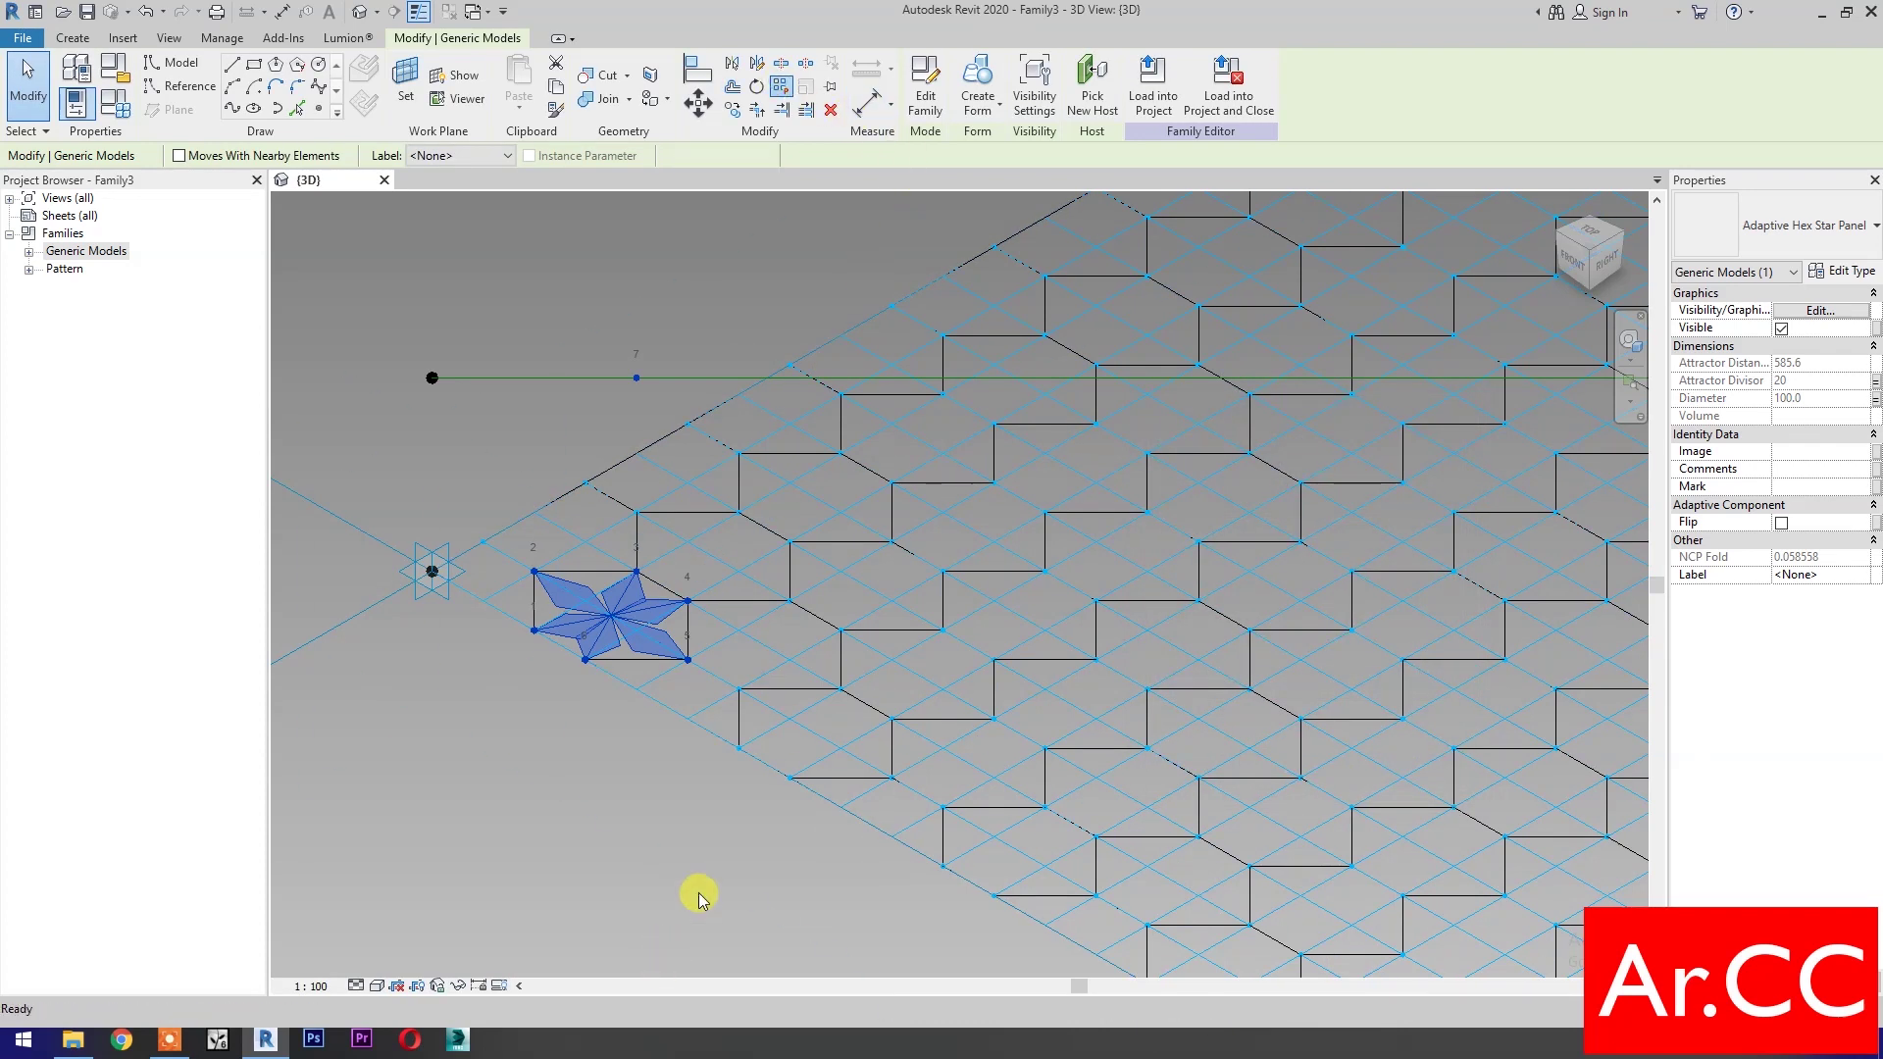
Place a second Adaptive Hex Star Panel on the hexagon adjoining the first panel, with the hosted reference point as its seventh point
{"action": "left_click", "coordinate": [29, 251]}
{"action": "left_click", "coordinate": [49, 269]}
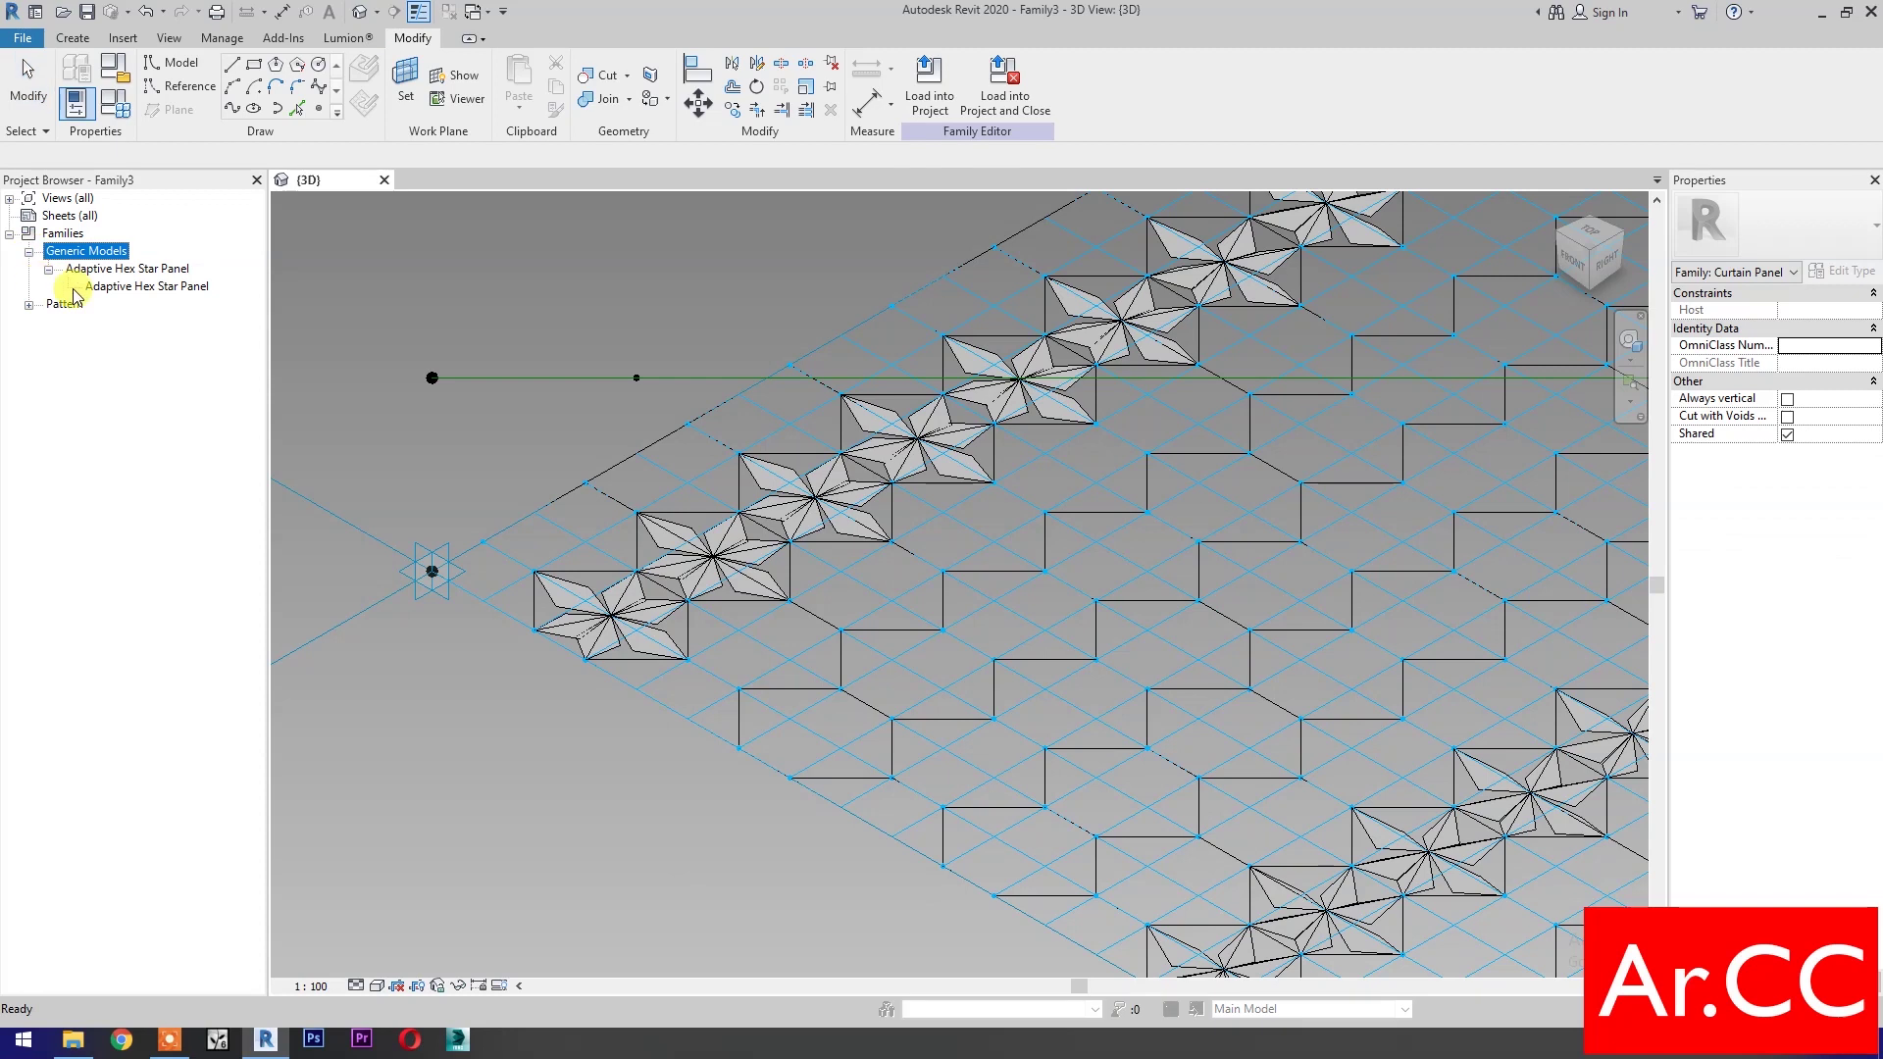
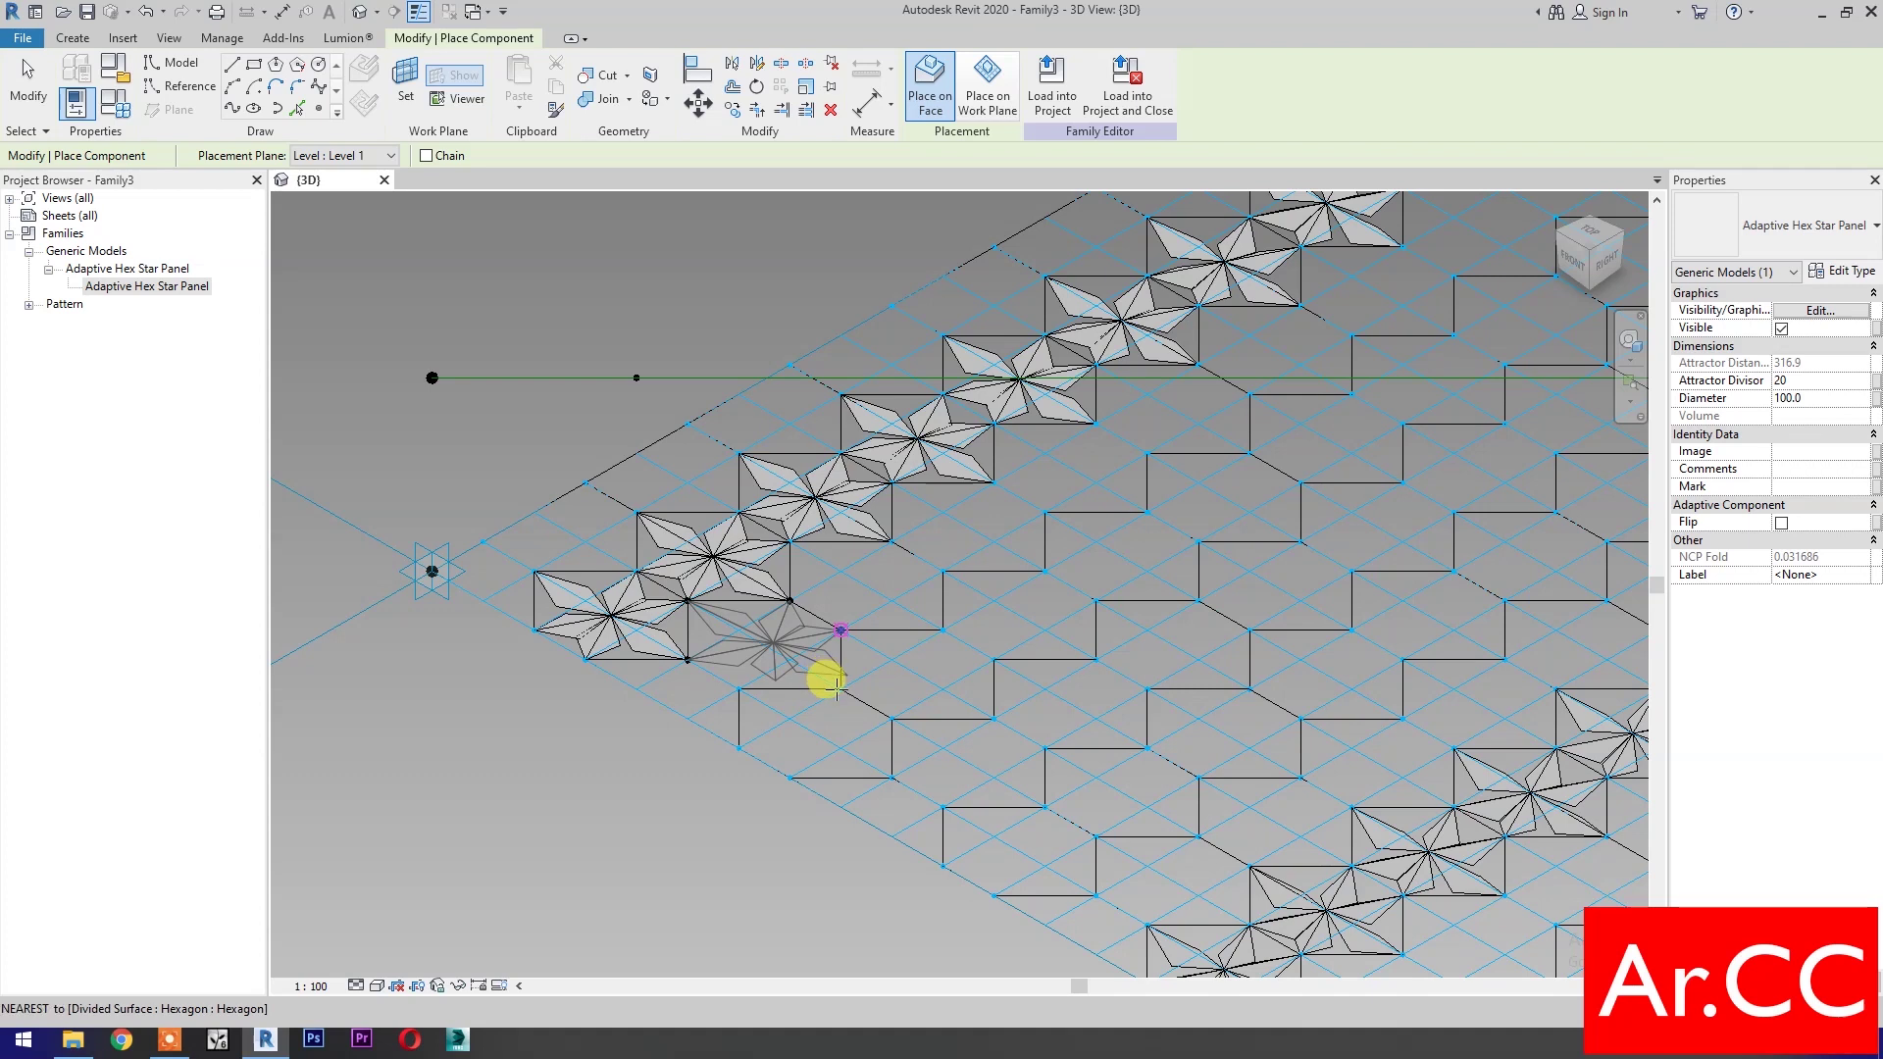
{"action": "left_click", "coordinate": [841, 688]}
{"action": "left_click", "coordinate": [738, 684]}
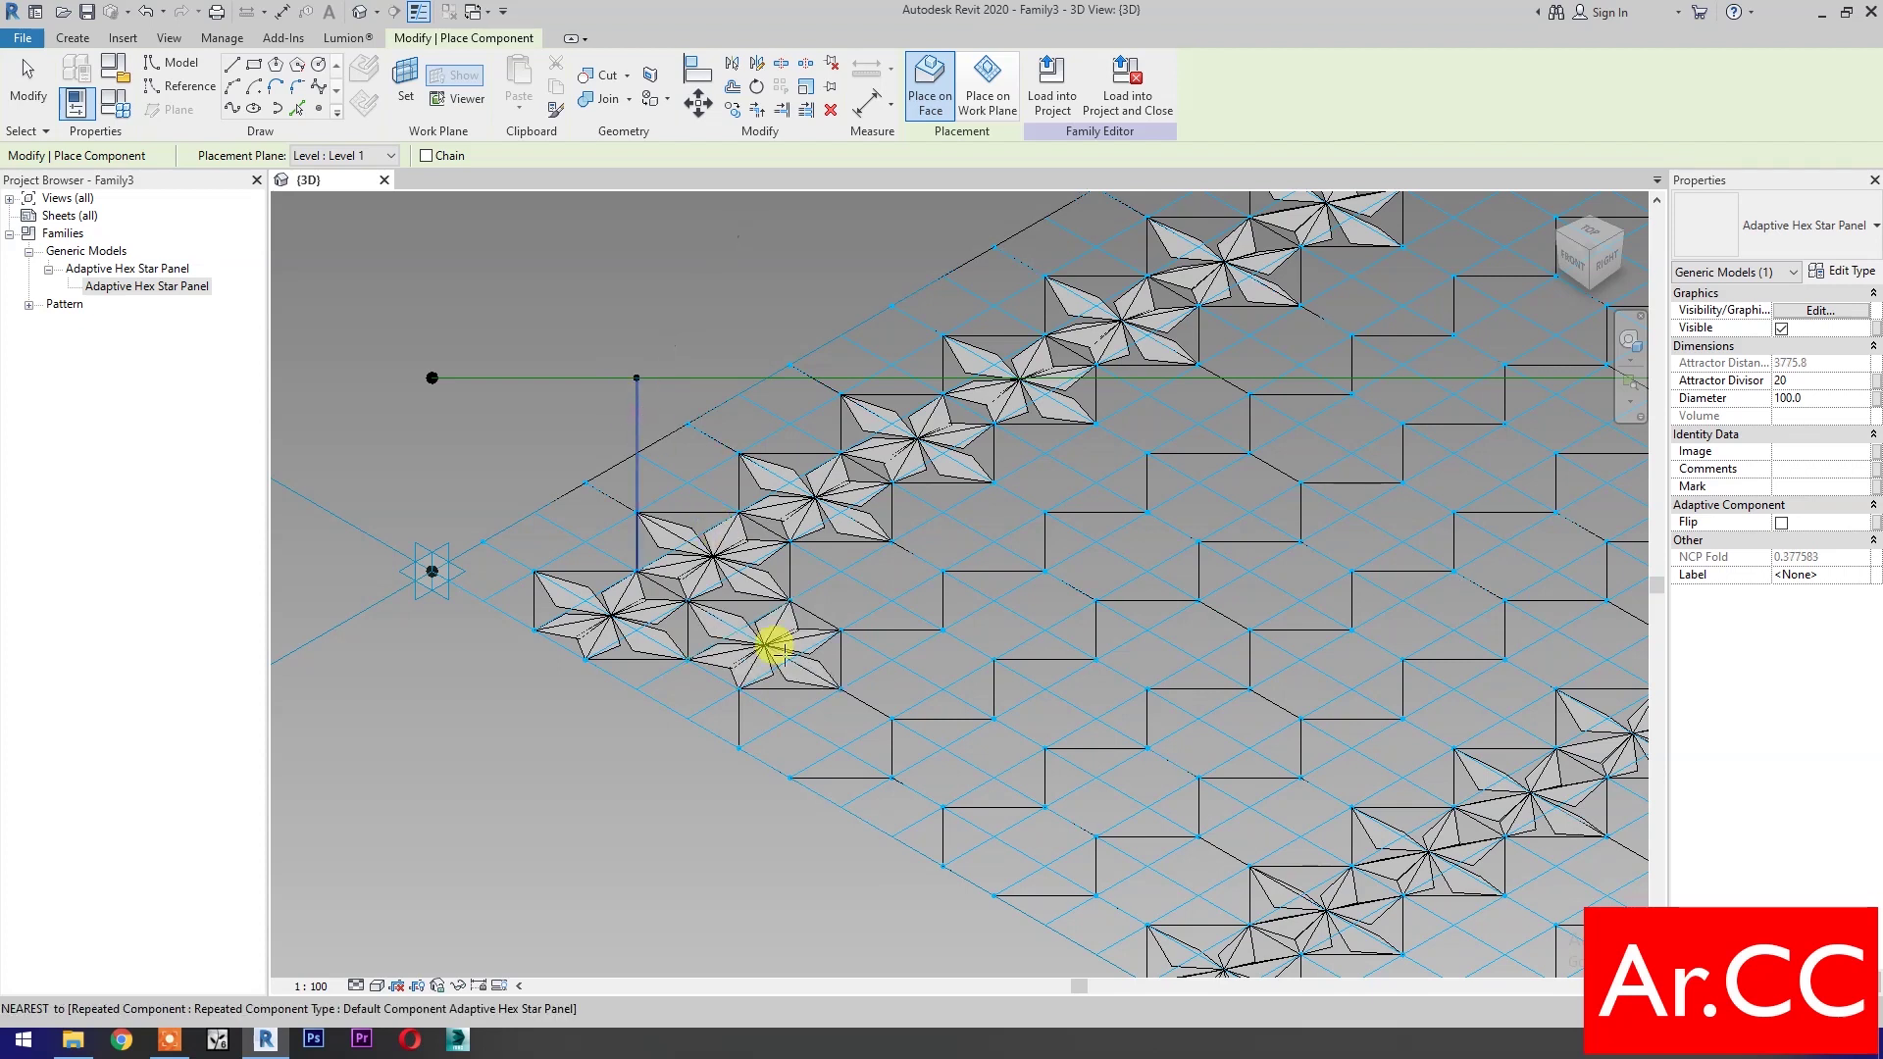
{"action": "key", "text": "Escape"}
Associate the second star panel's Attractor Divisor and Diameter with the matching family parameters and repeat the panel
{"action": "left_click", "coordinate": [755, 667]}
{"action": "left_click", "coordinate": [1875, 381]}
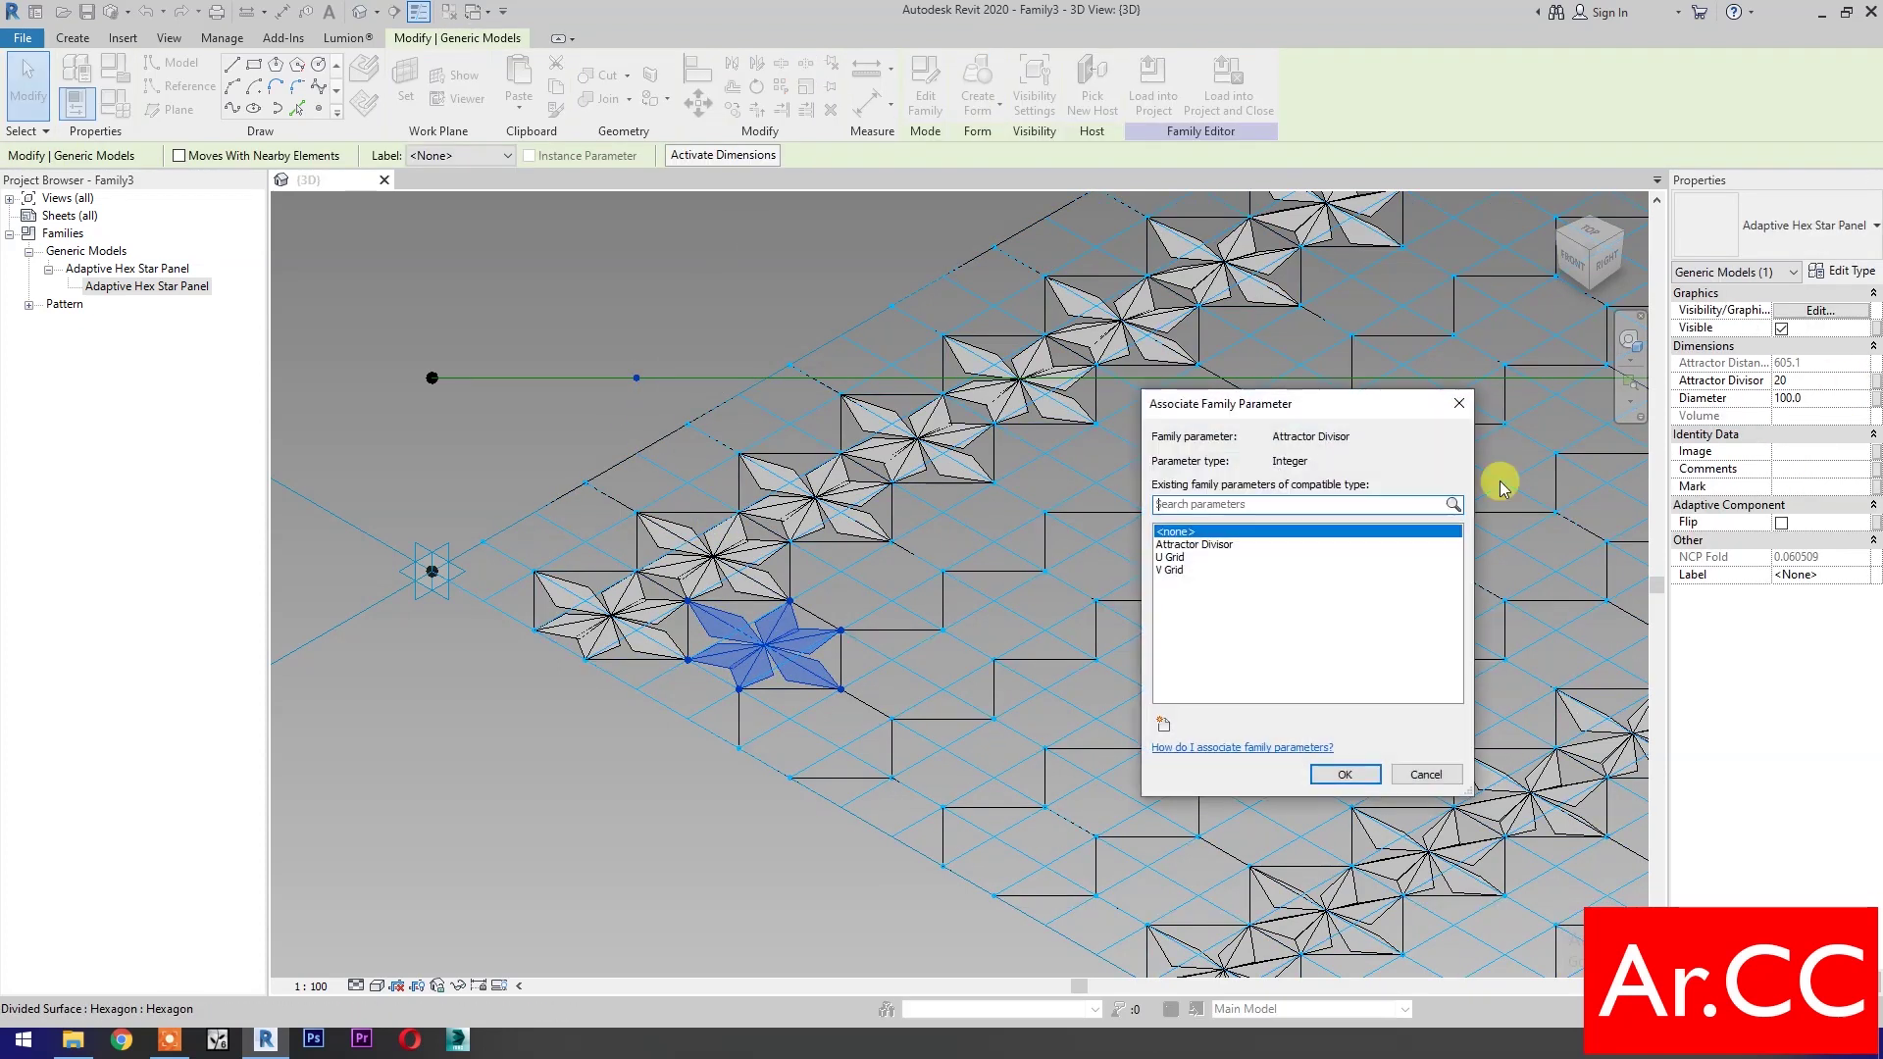
{"action": "left_click", "coordinate": [1226, 545]}
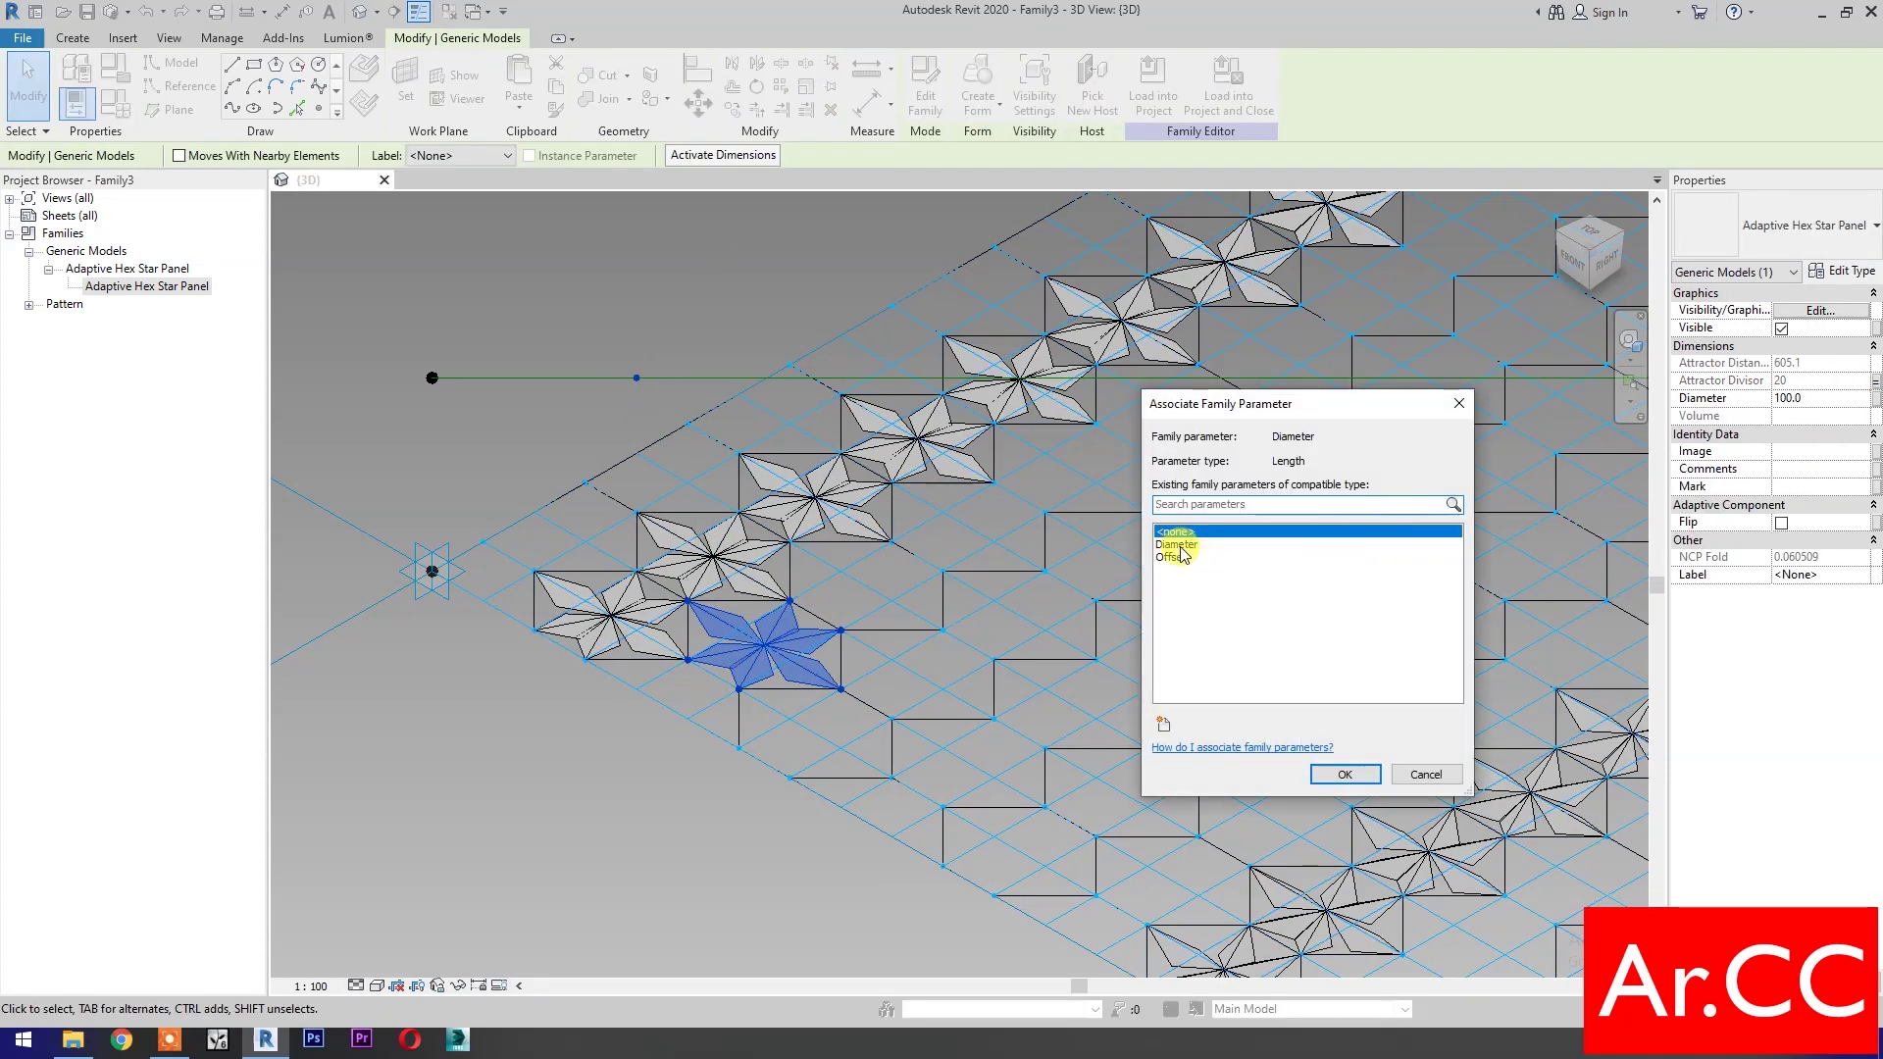
{"action": "left_click", "coordinate": [1177, 547]}
{"action": "left_click", "coordinate": [1345, 771]}
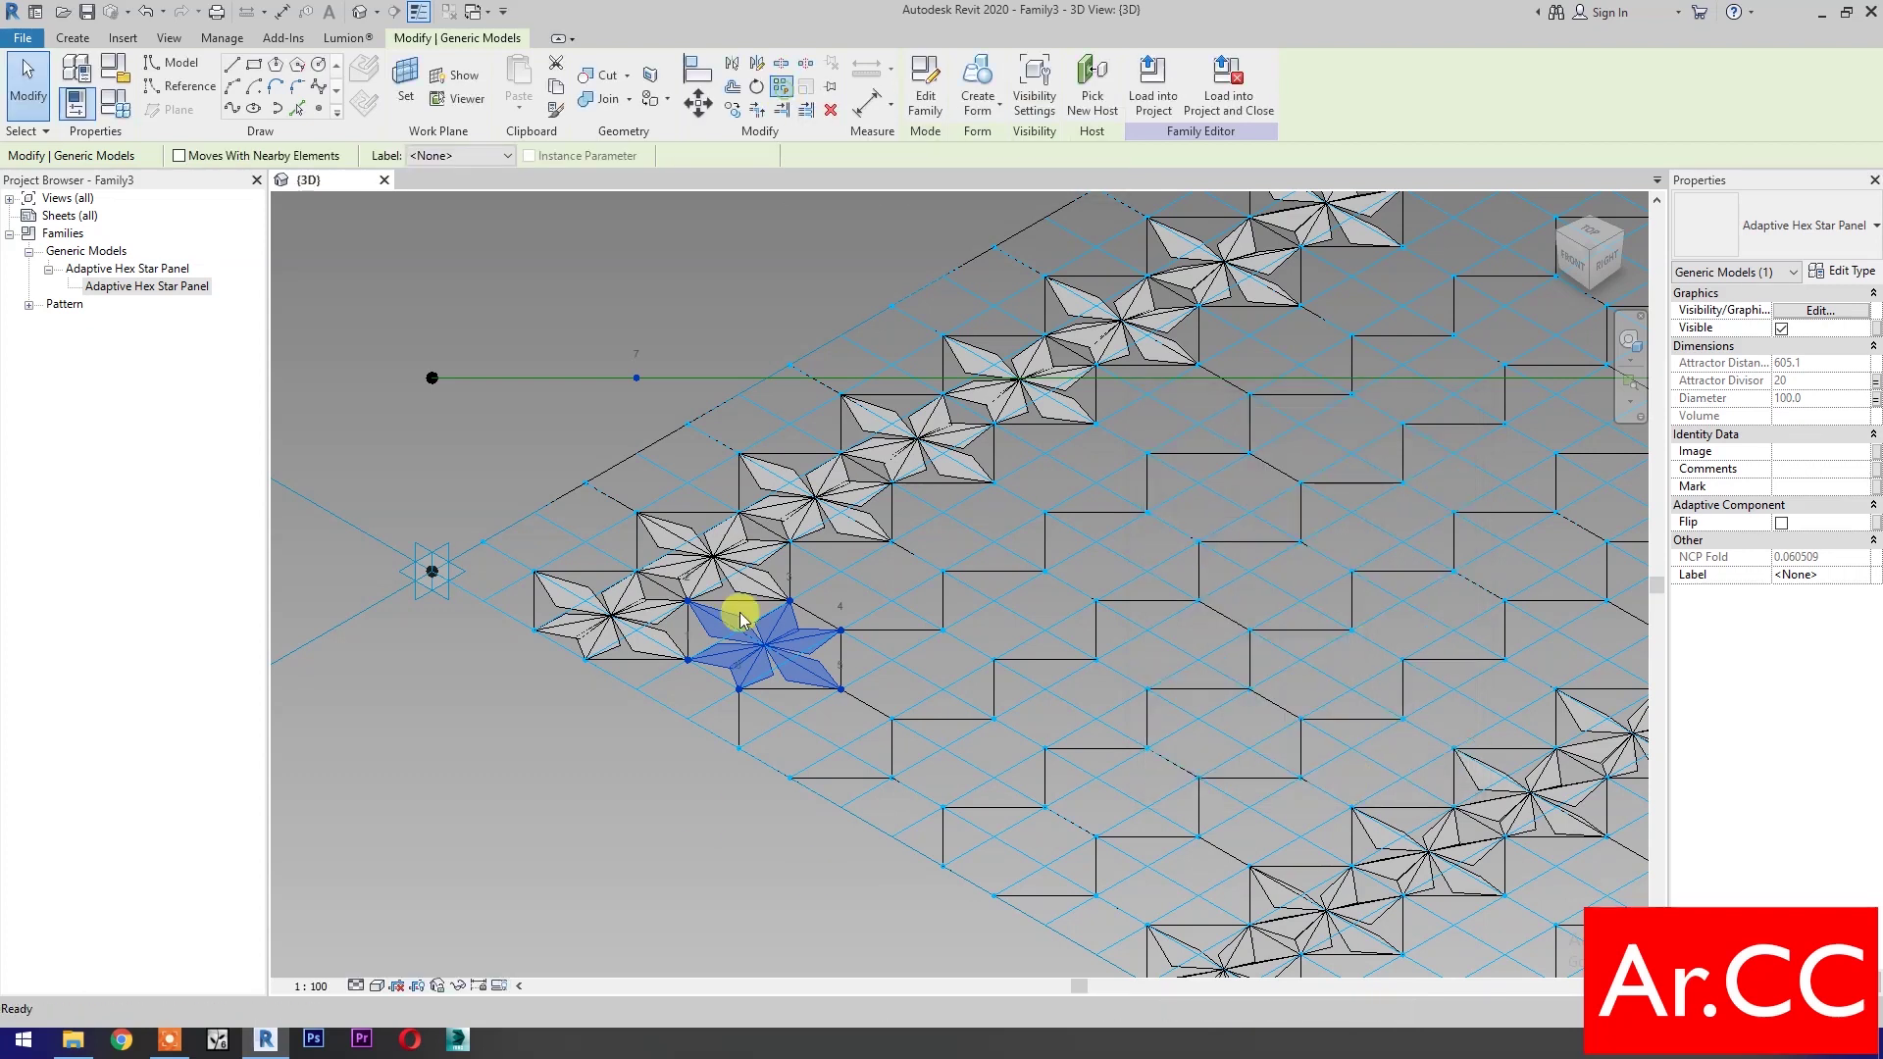
{"action": "left_click", "coordinate": [702, 820]}
Place a third star panel on the six nodes of the next empty hexagon along the surface edge, using the hosted reference point as seventh point
{"action": "left_click_drag", "start_coordinate": [156, 285], "coordinate": [645, 694]}
{"action": "left_click", "coordinate": [738, 749]}
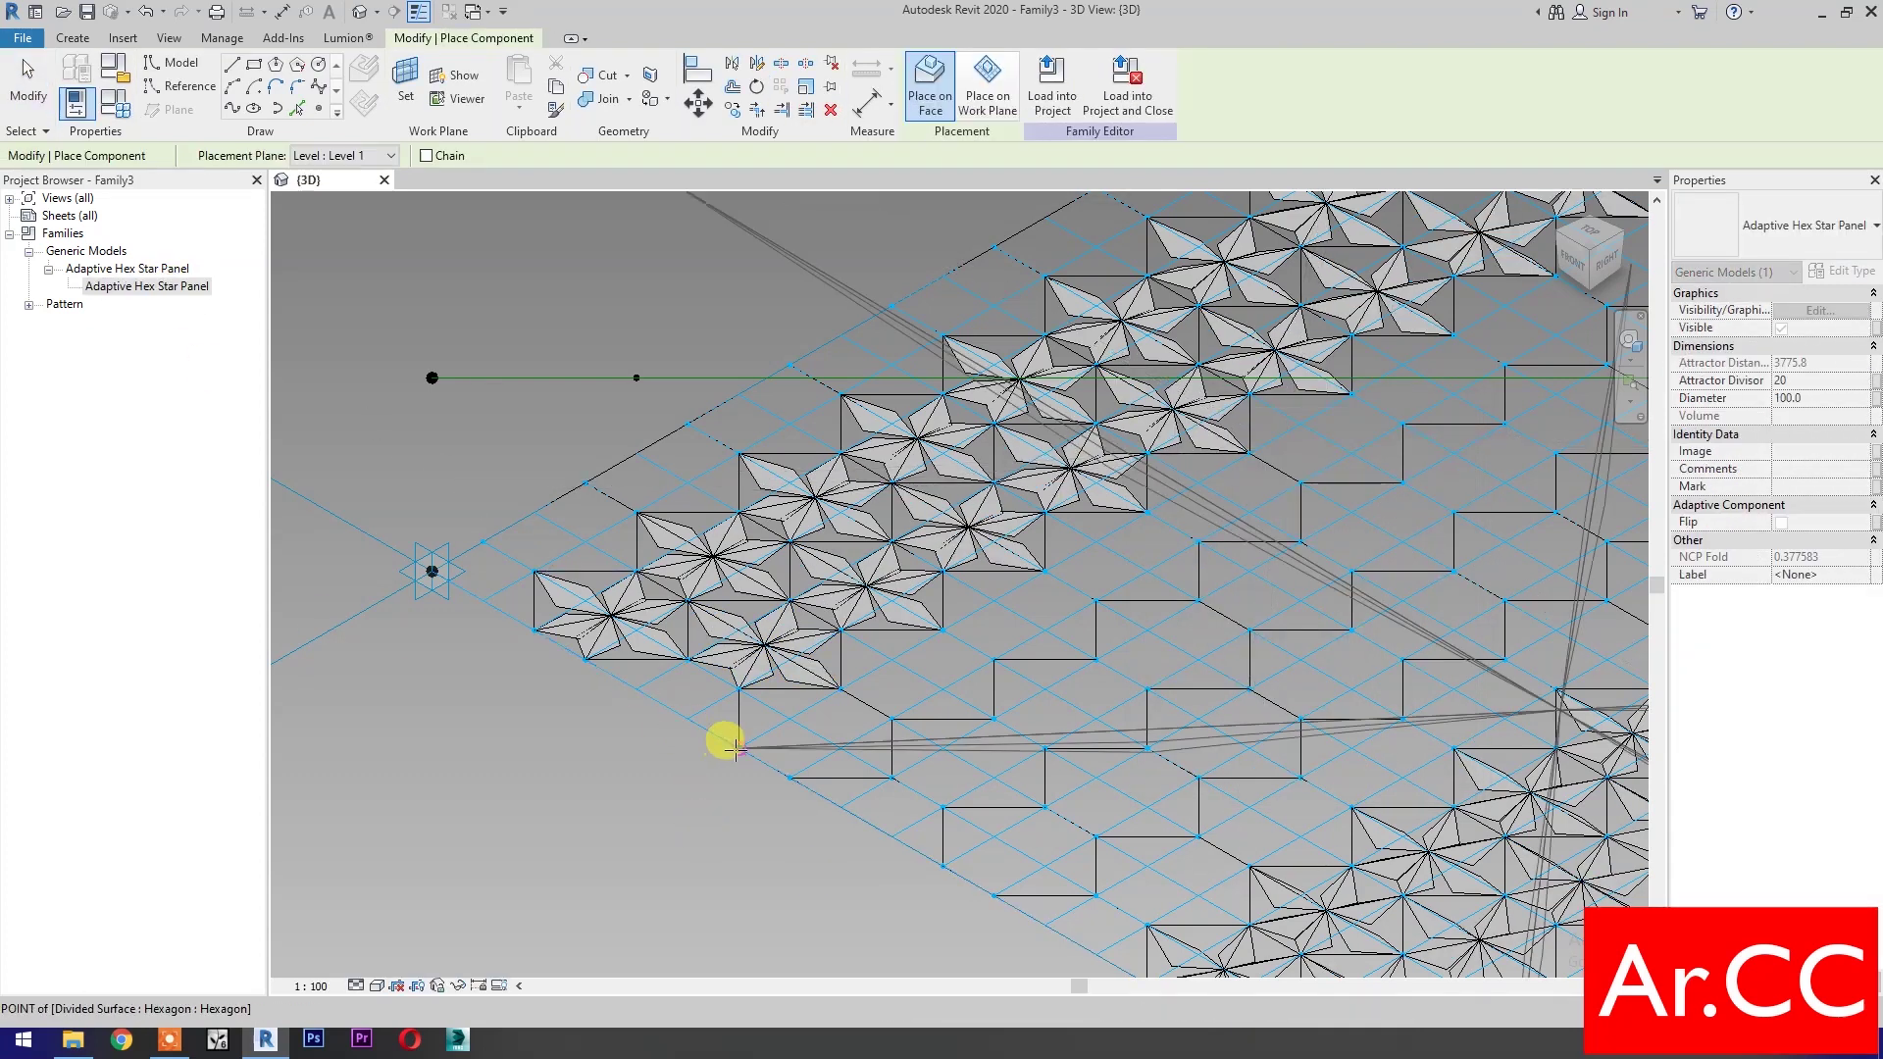
{"action": "left_click", "coordinate": [791, 692]}
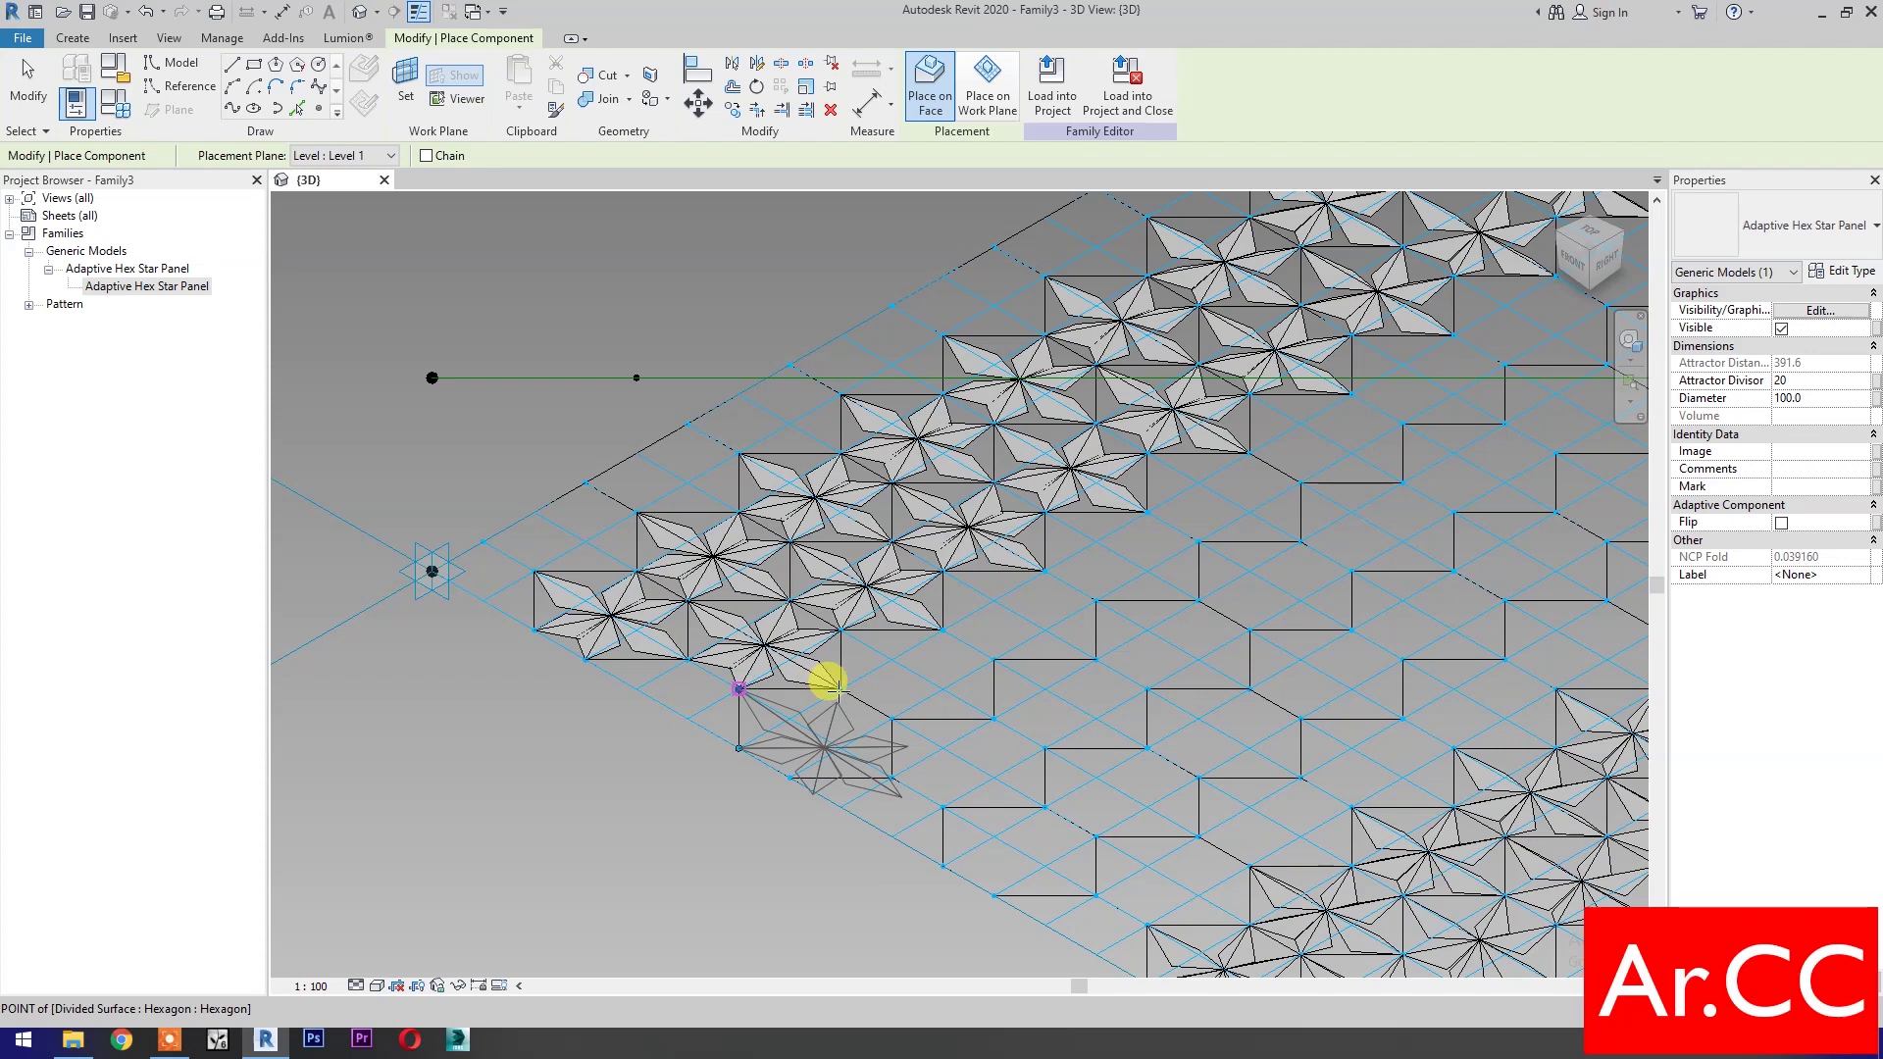
{"action": "left_click", "coordinate": [885, 719]}
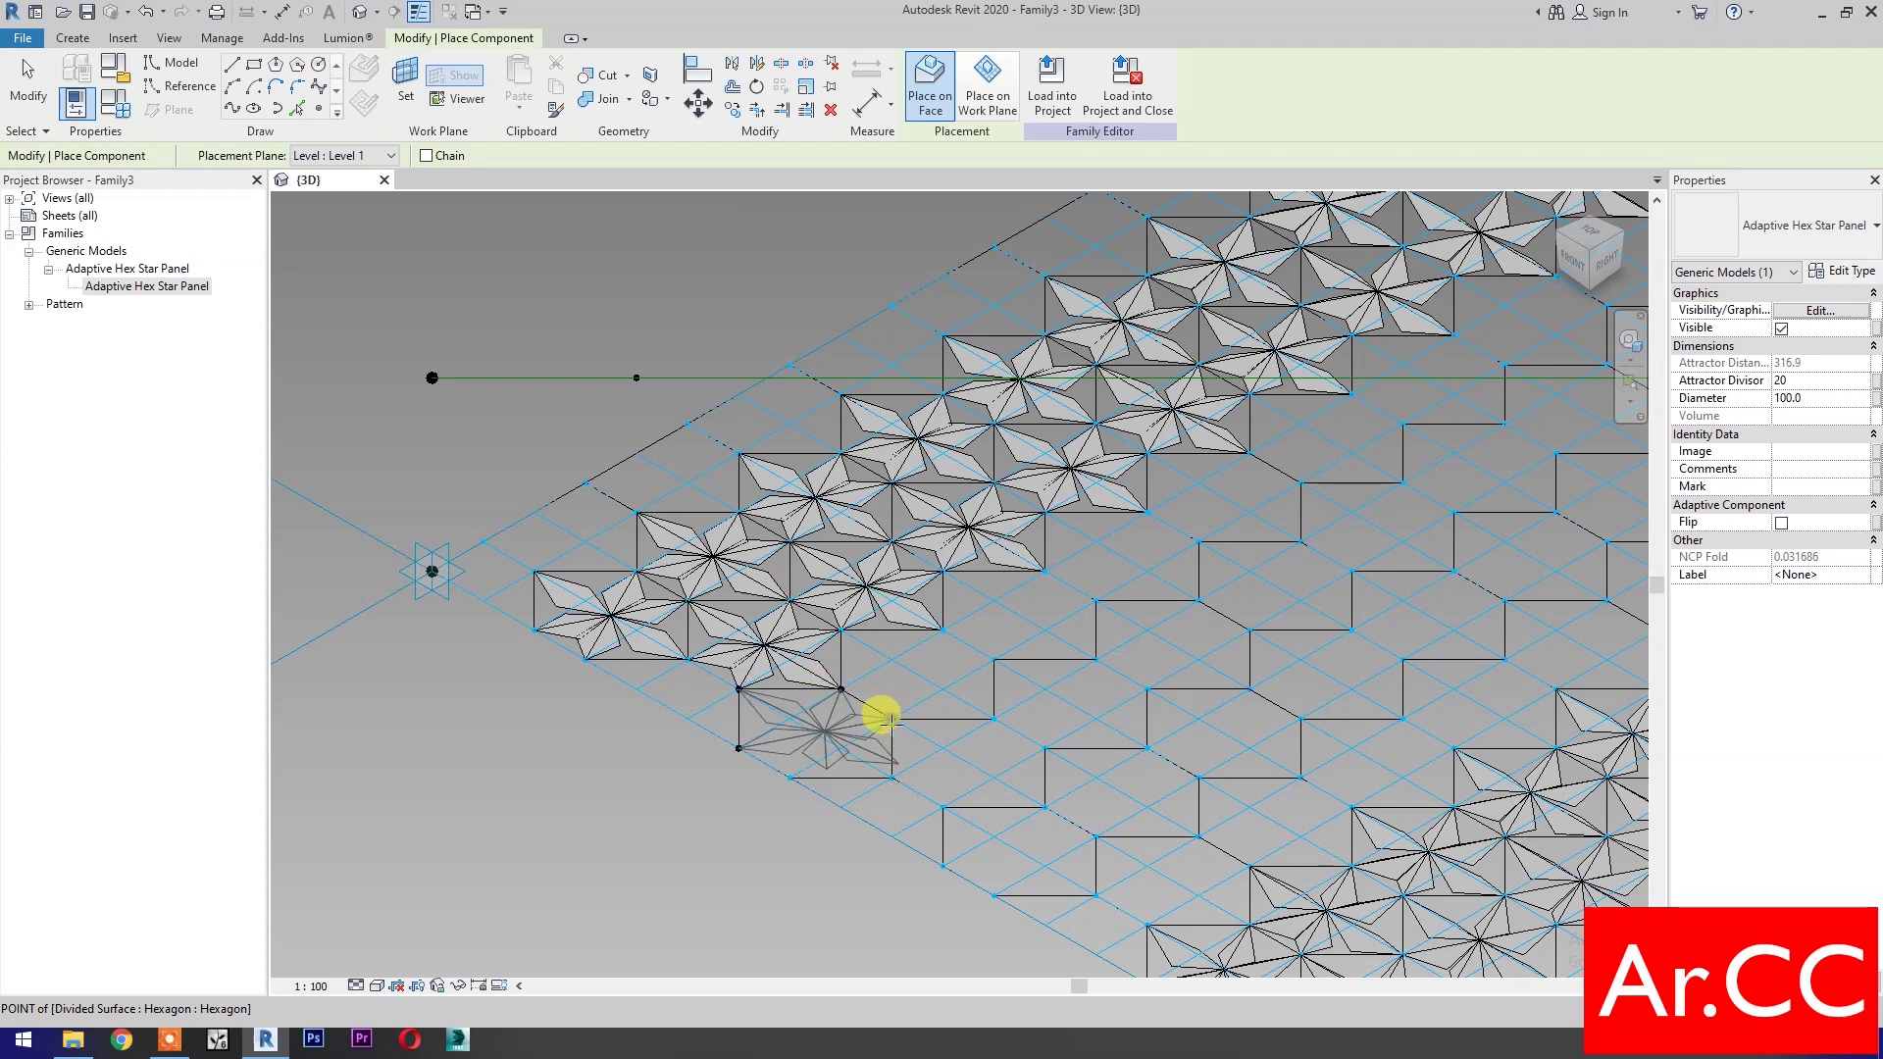
{"action": "left_click", "coordinate": [890, 776]}
{"action": "left_click", "coordinate": [791, 778]}
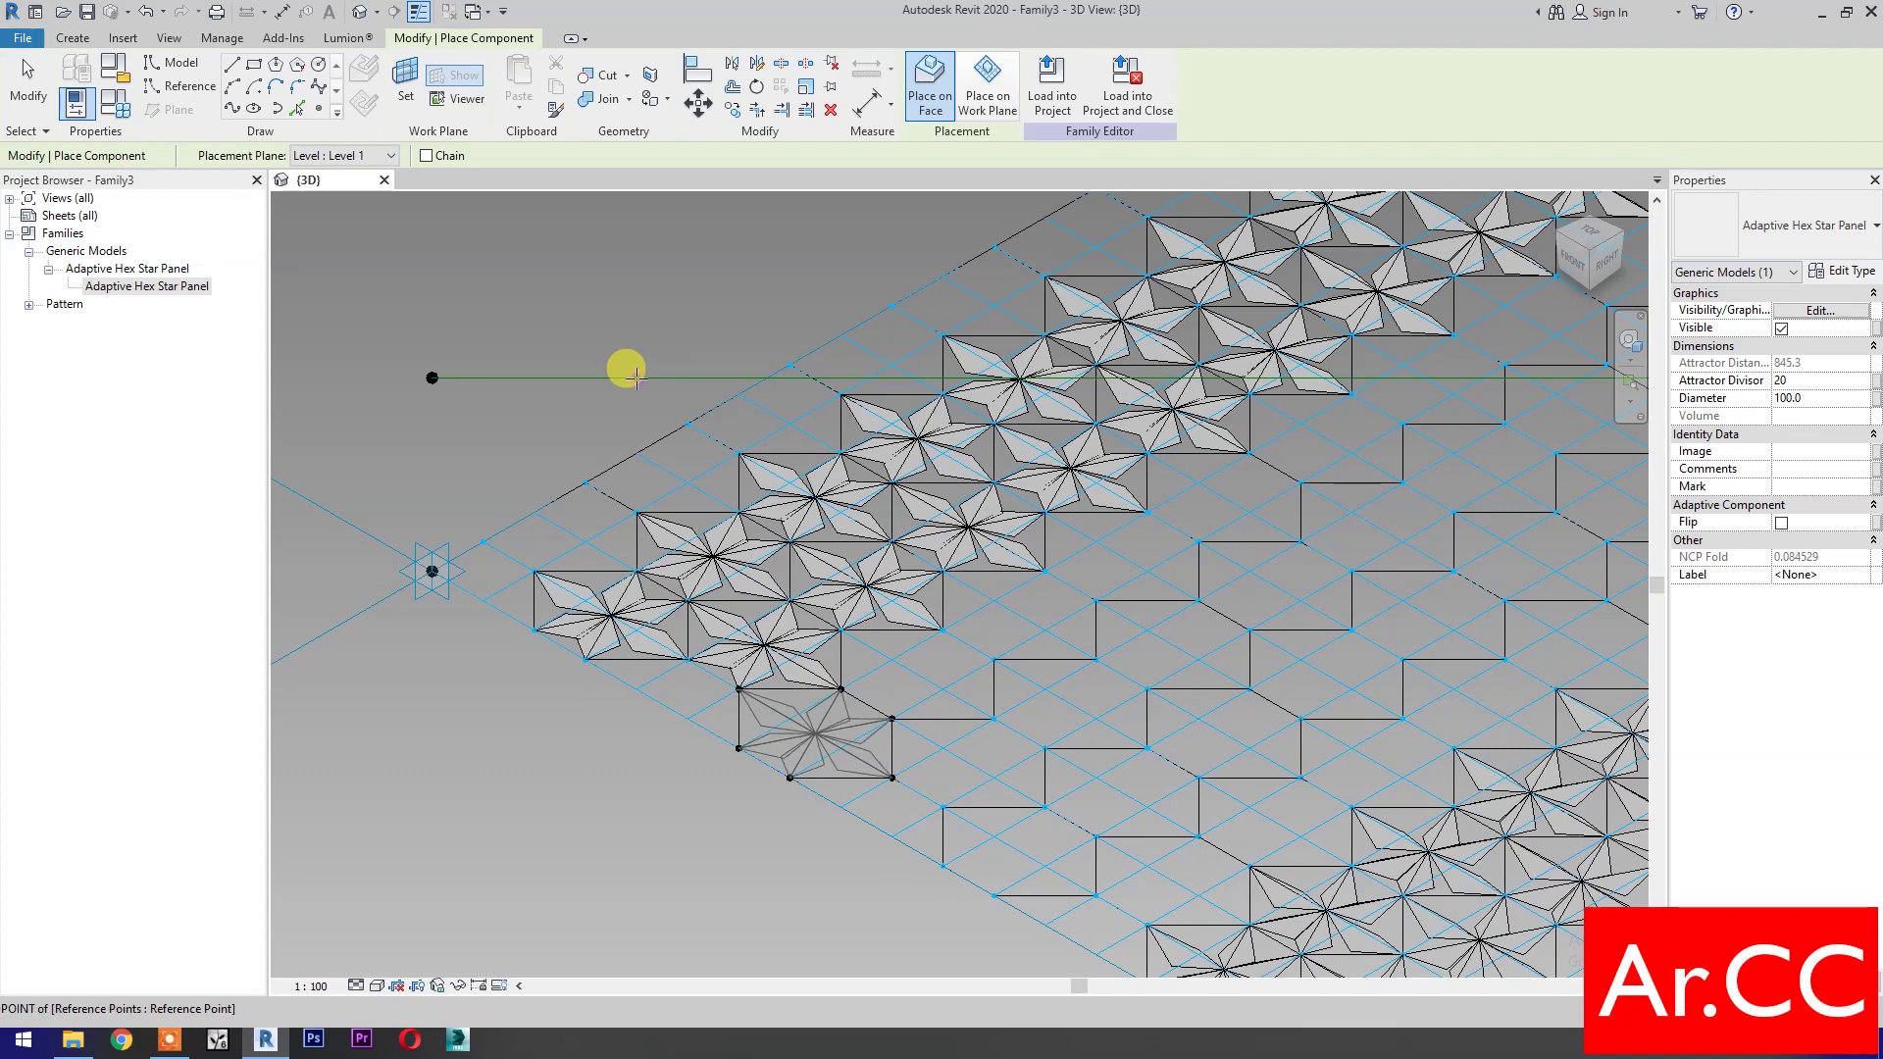
{"action": "key", "text": "Escape"}
Link the third star panel's Attractor Divisor and Diameter to the family parameters of the same names and repeat it across the surface
{"action": "left_click", "coordinate": [778, 723]}
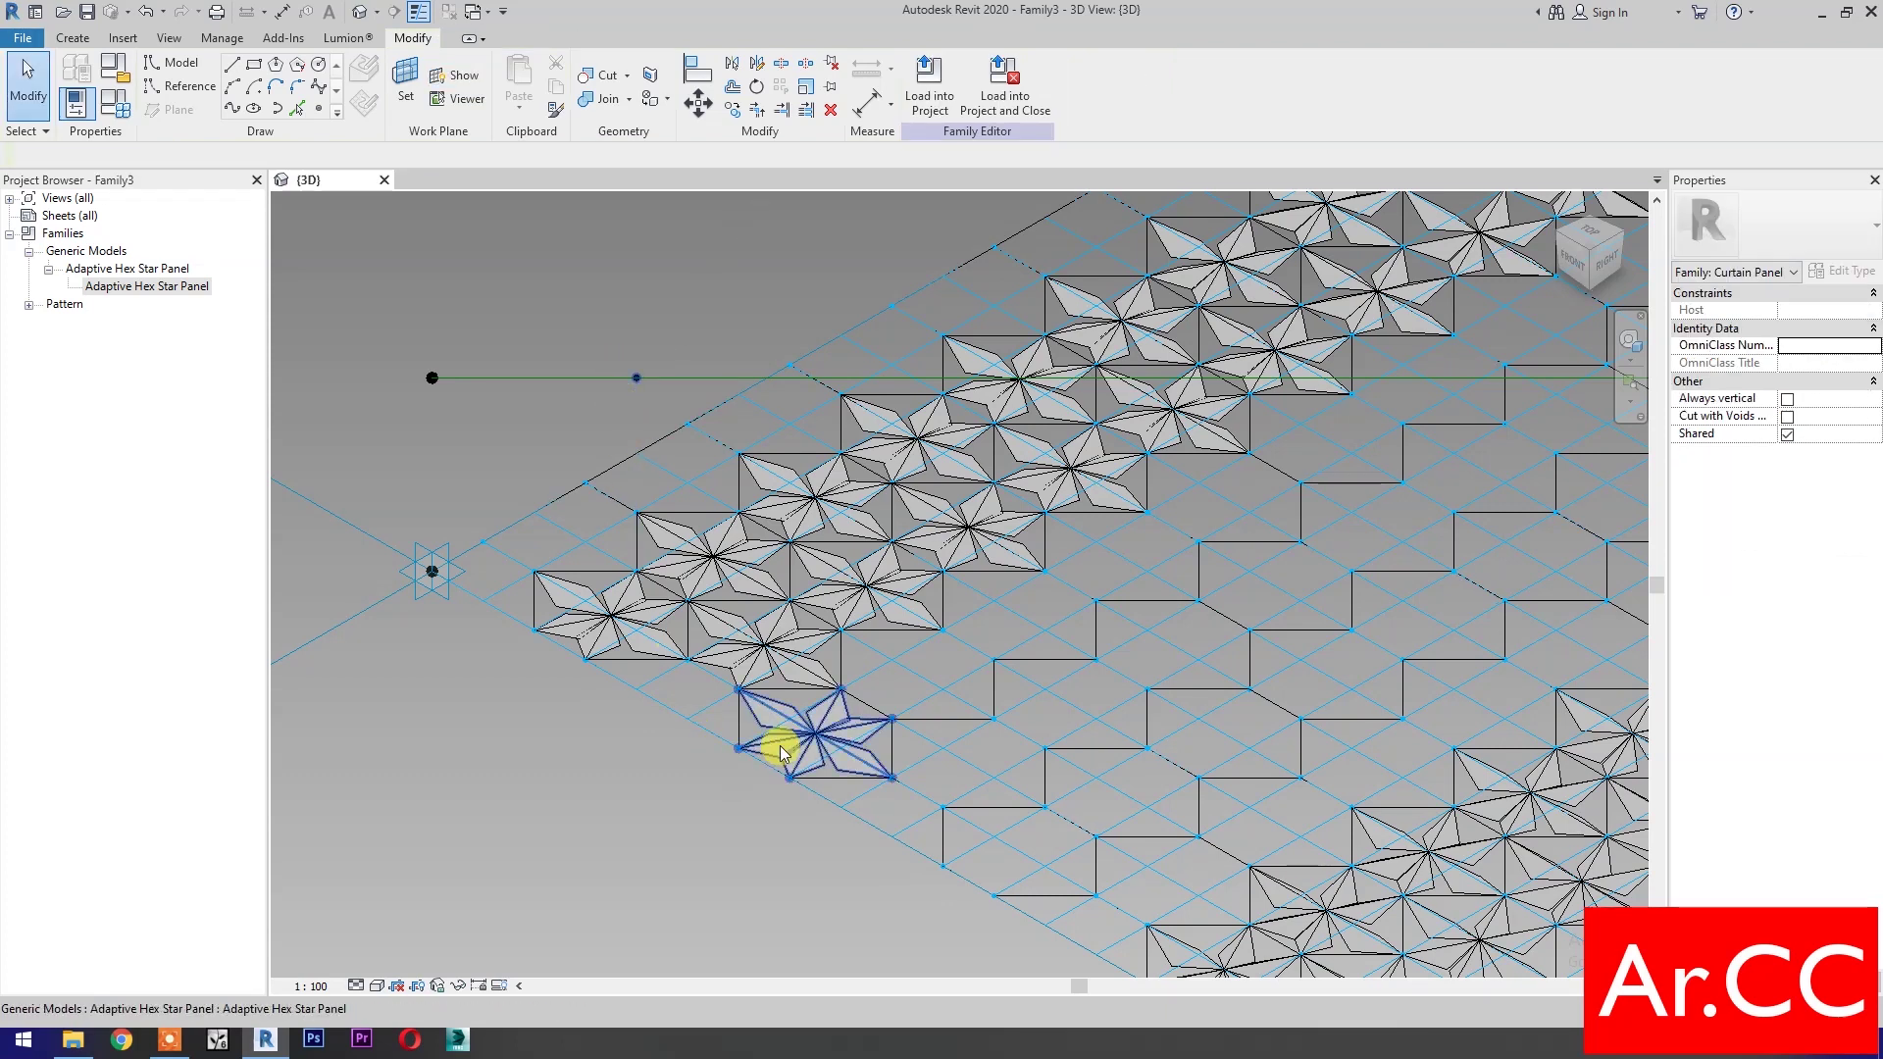
{"action": "left_click", "coordinate": [1875, 380]}
{"action": "double_click", "coordinate": [1210, 542]}
{"action": "left_click", "coordinate": [1874, 397]}
{"action": "left_click", "coordinate": [1177, 545]}
{"action": "left_click", "coordinate": [1340, 767]}
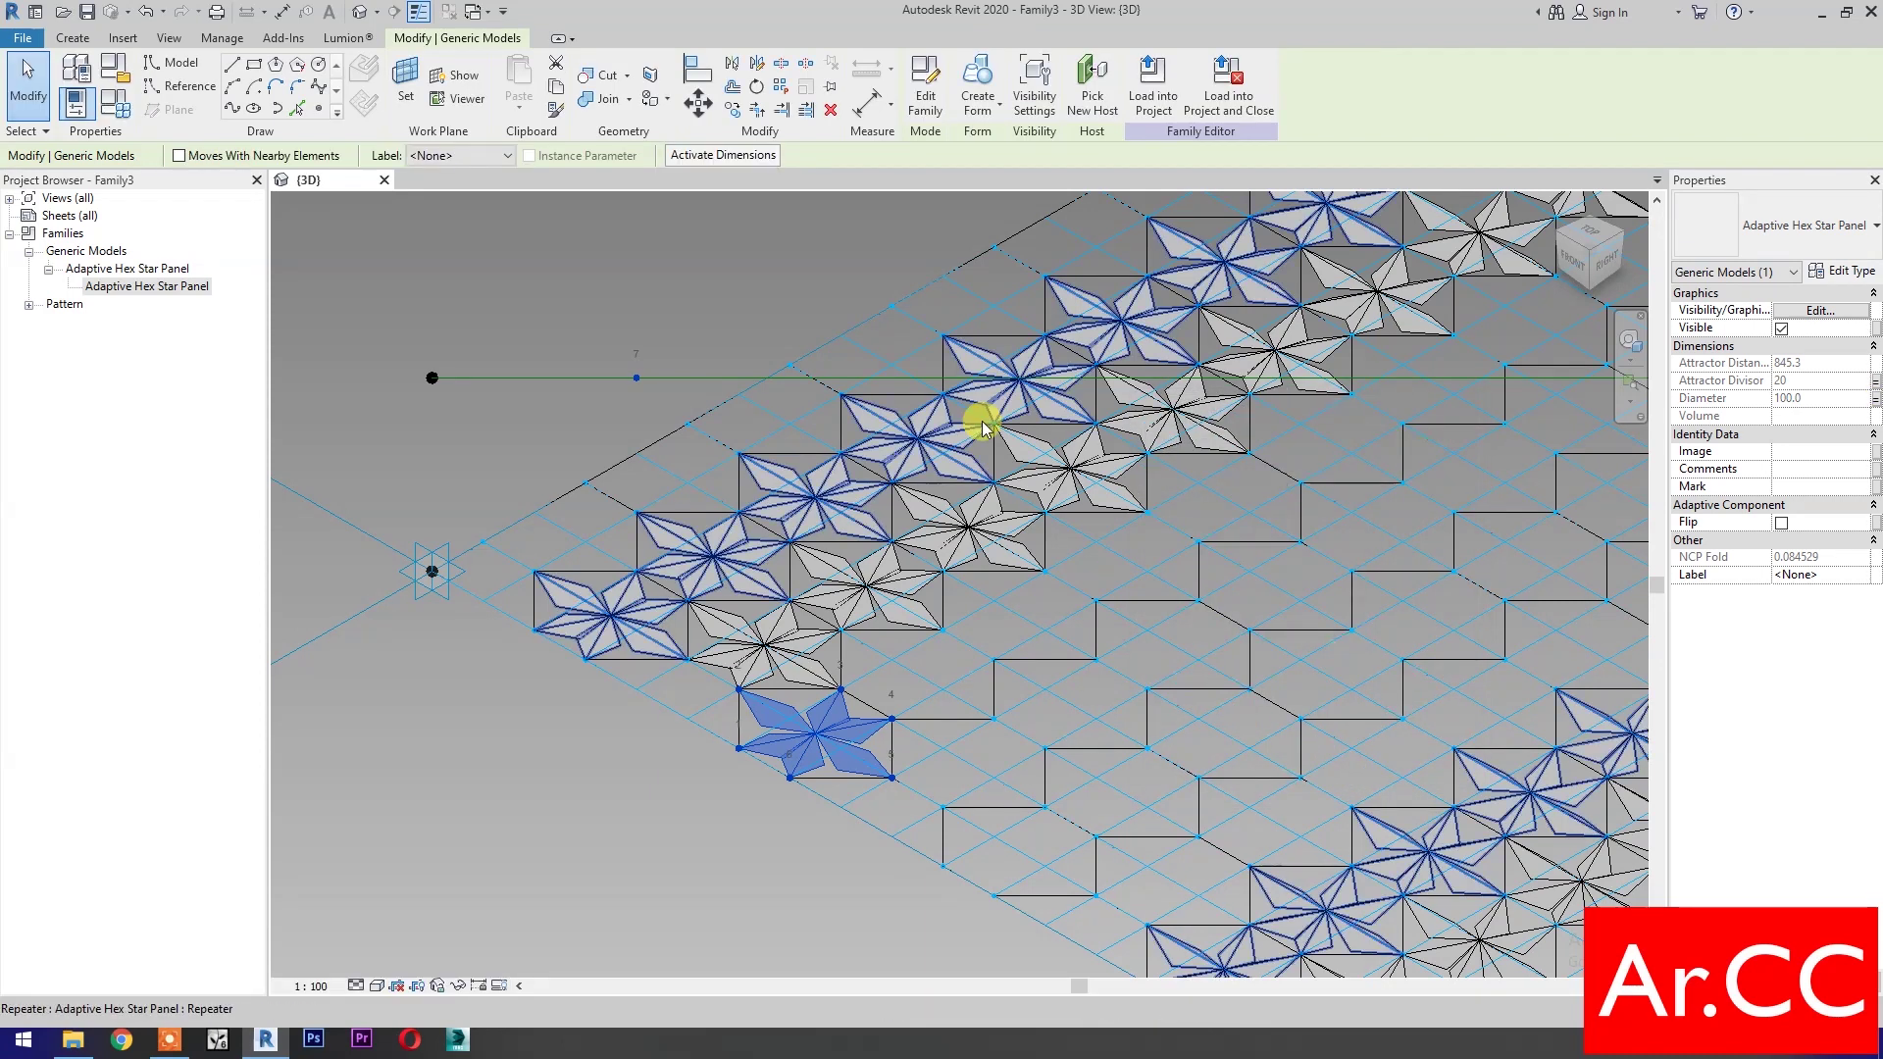
{"action": "left_click", "coordinate": [618, 721]}
Place a fourth star panel on the empty hexagon beside the third one, with its seventh point on the hosted reference point
{"action": "left_click_drag", "start_coordinate": [193, 287], "coordinate": [868, 796]}
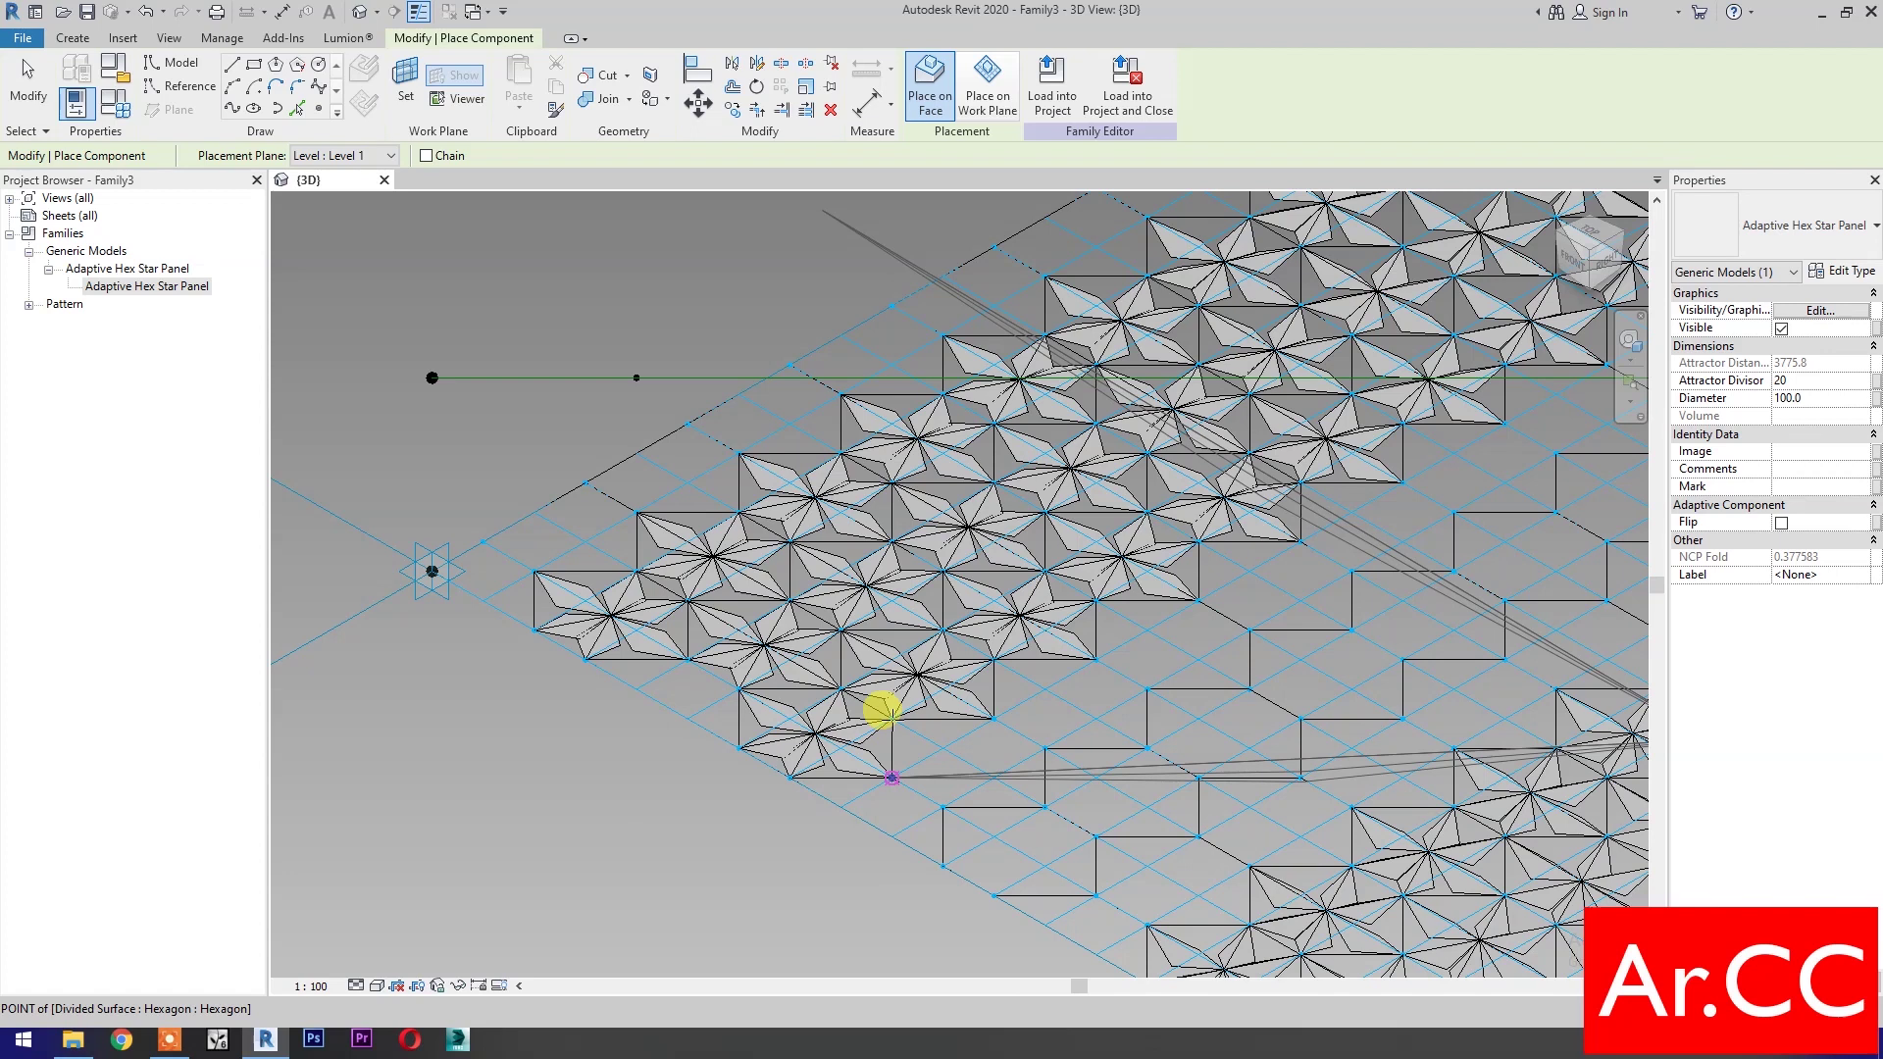
{"action": "left_click", "coordinate": [891, 778]}
{"action": "left_click", "coordinate": [994, 720]}
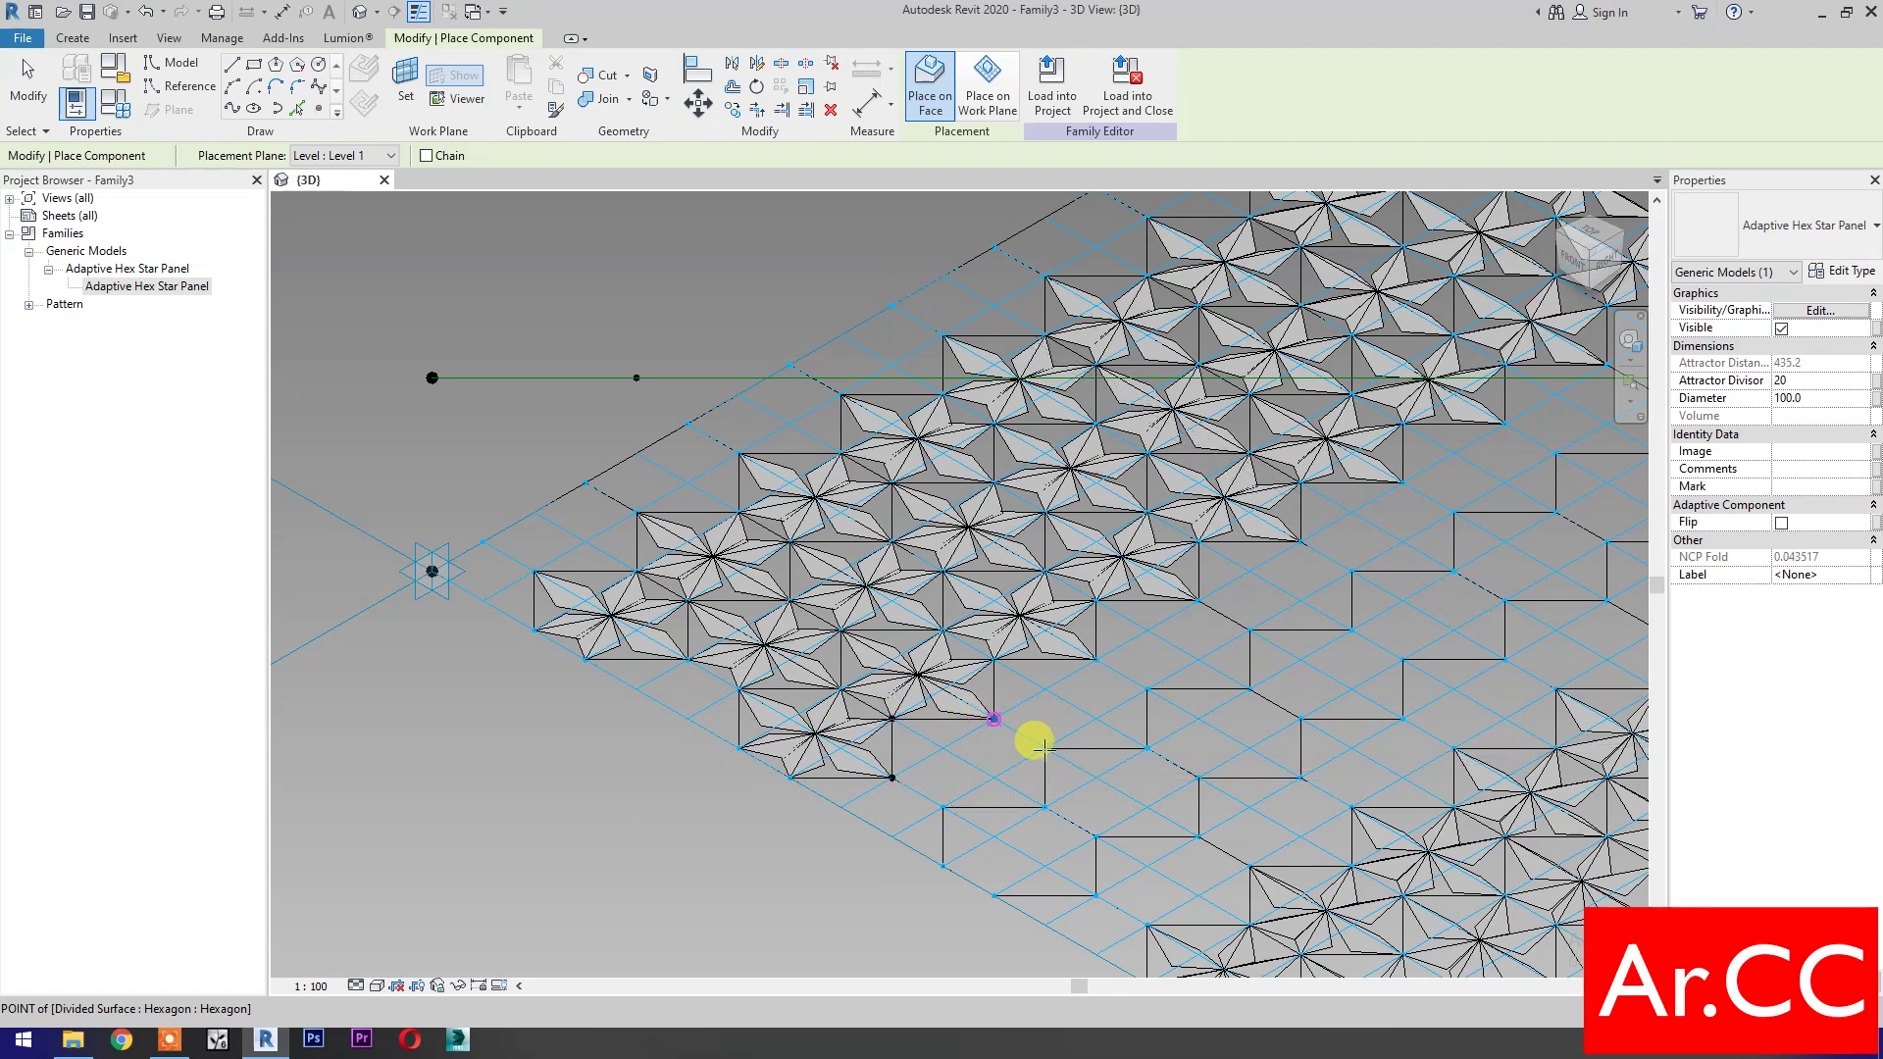
{"action": "left_click", "coordinate": [1040, 748]}
{"action": "left_click", "coordinate": [1042, 802]}
{"action": "left_click", "coordinate": [940, 804]}
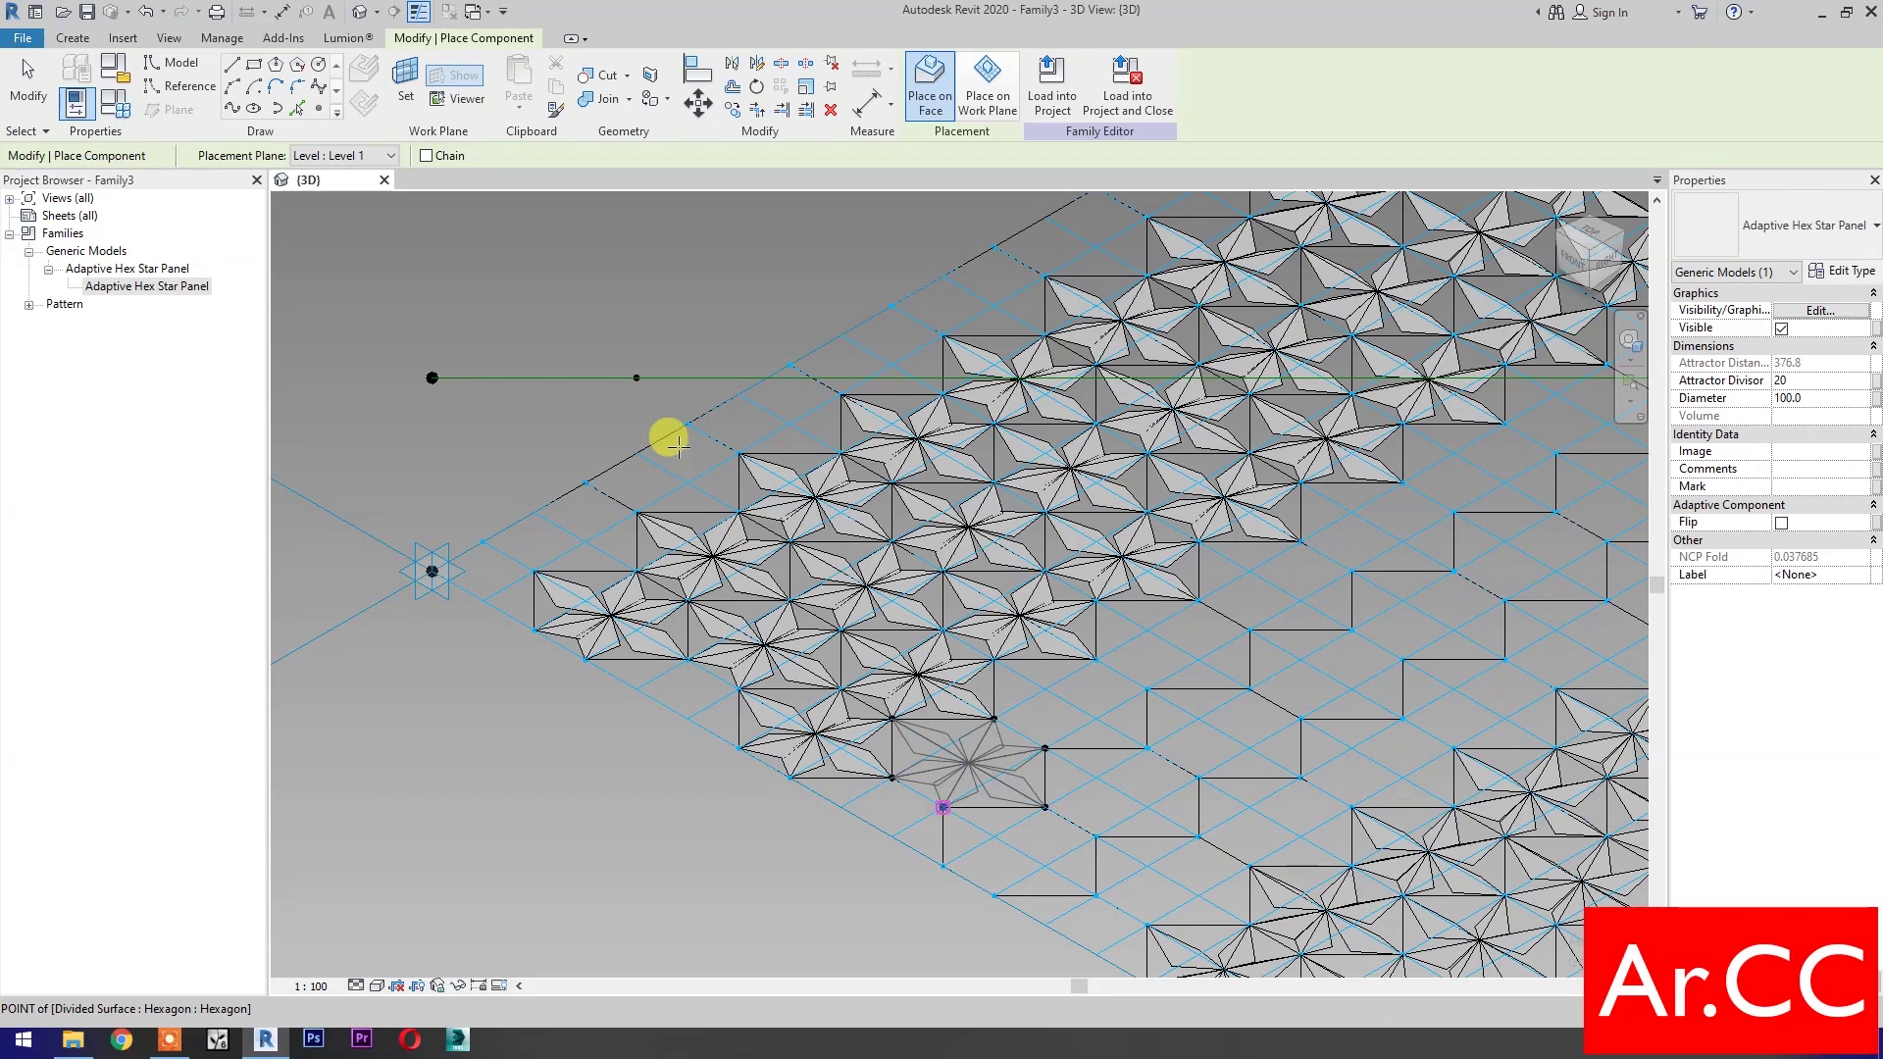
{"action": "left_click", "coordinate": [636, 378]}
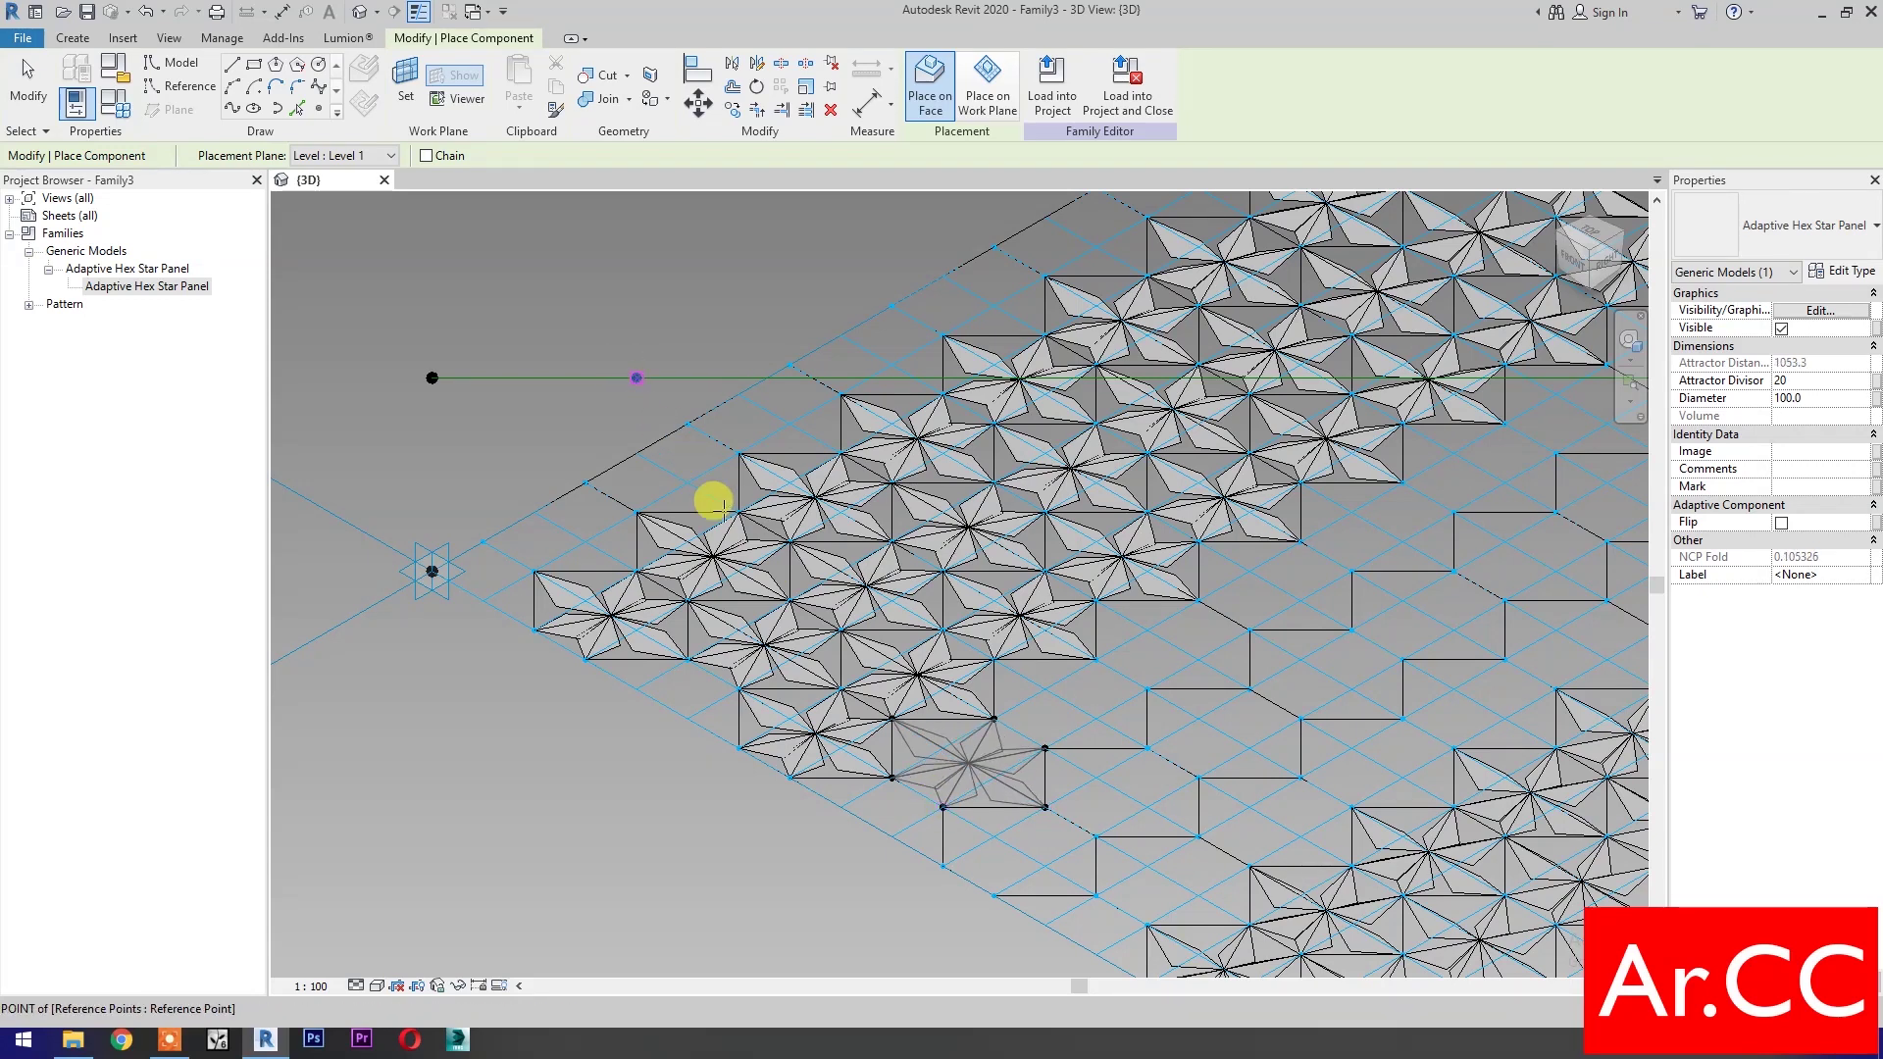
{"action": "key", "text": "Escape"}
Associate the fourth star panel's Attractor Divisor and Diameter with the existing family parameters and repeat it over the divided surface
{"action": "left_click", "coordinate": [940, 780]}
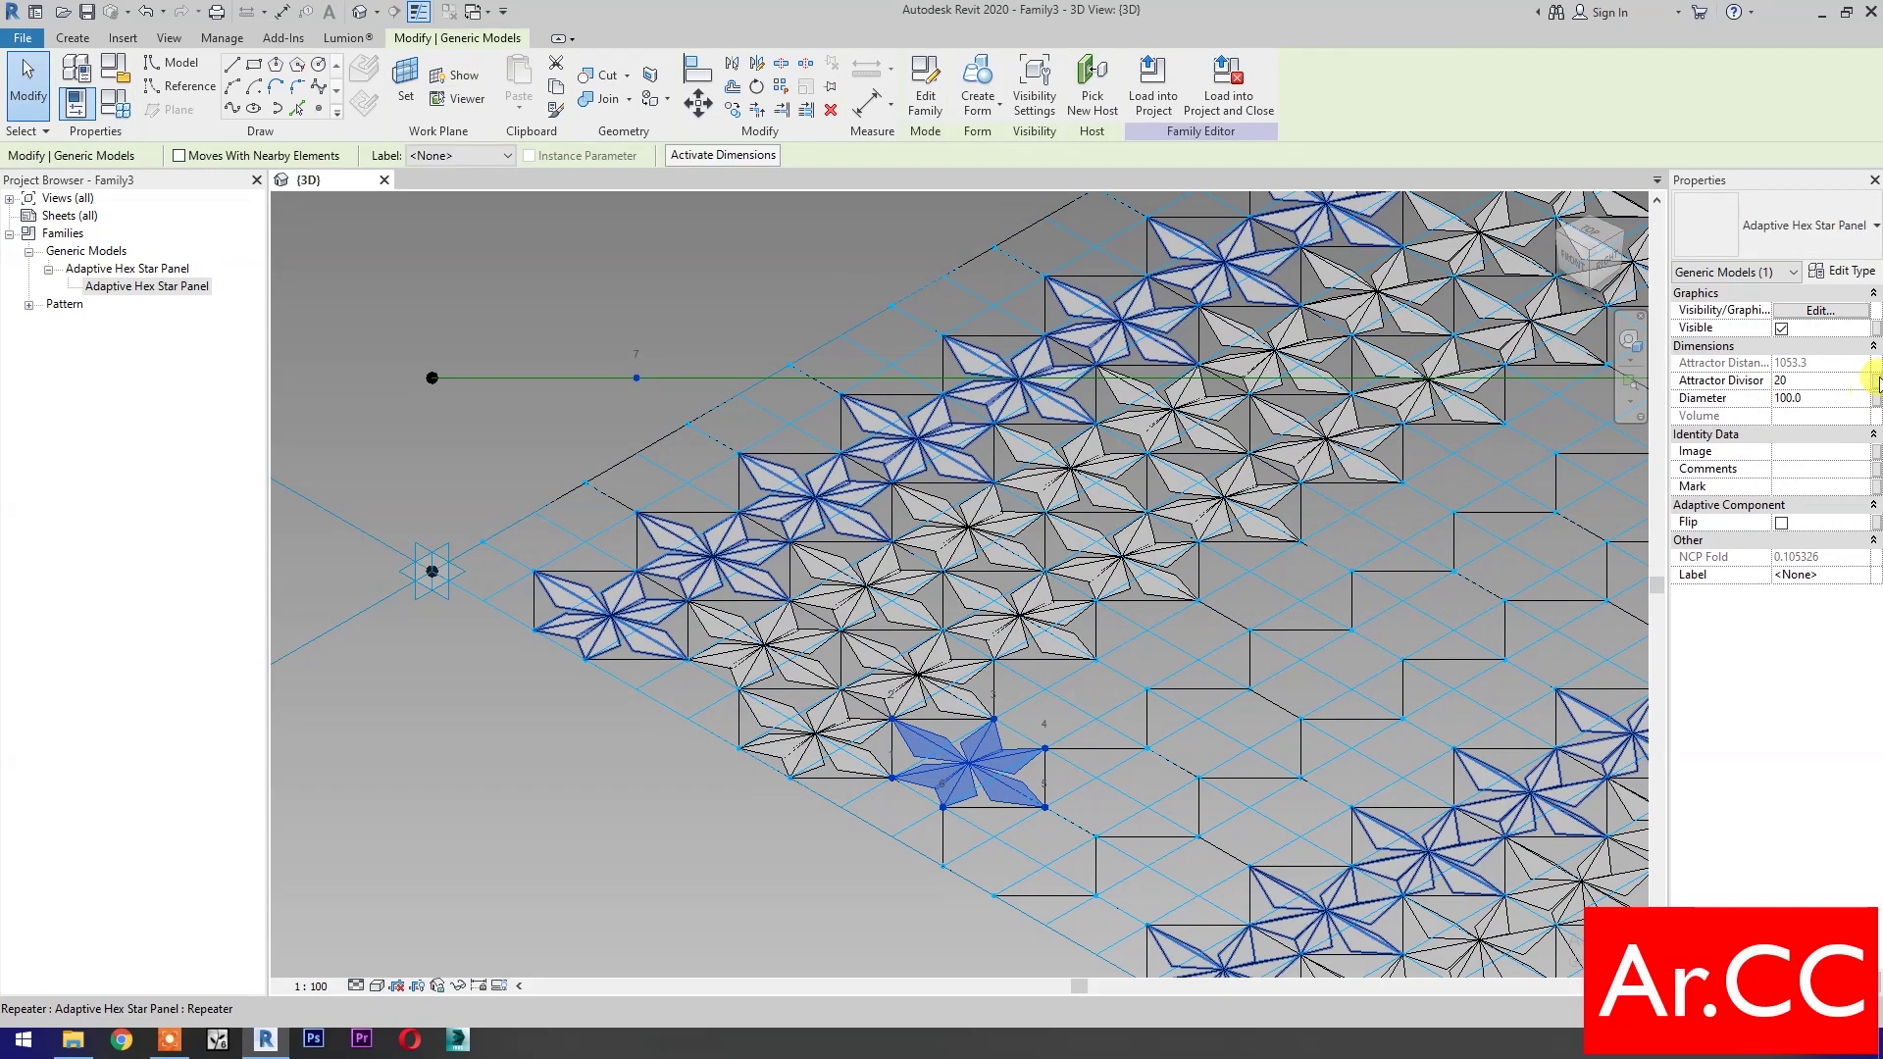
{"action": "left_click", "coordinate": [1876, 451]}
{"action": "key", "text": "Escape"}
{"action": "left_click", "coordinate": [1876, 451]}
{"action": "left_click", "coordinate": [1118, 543]}
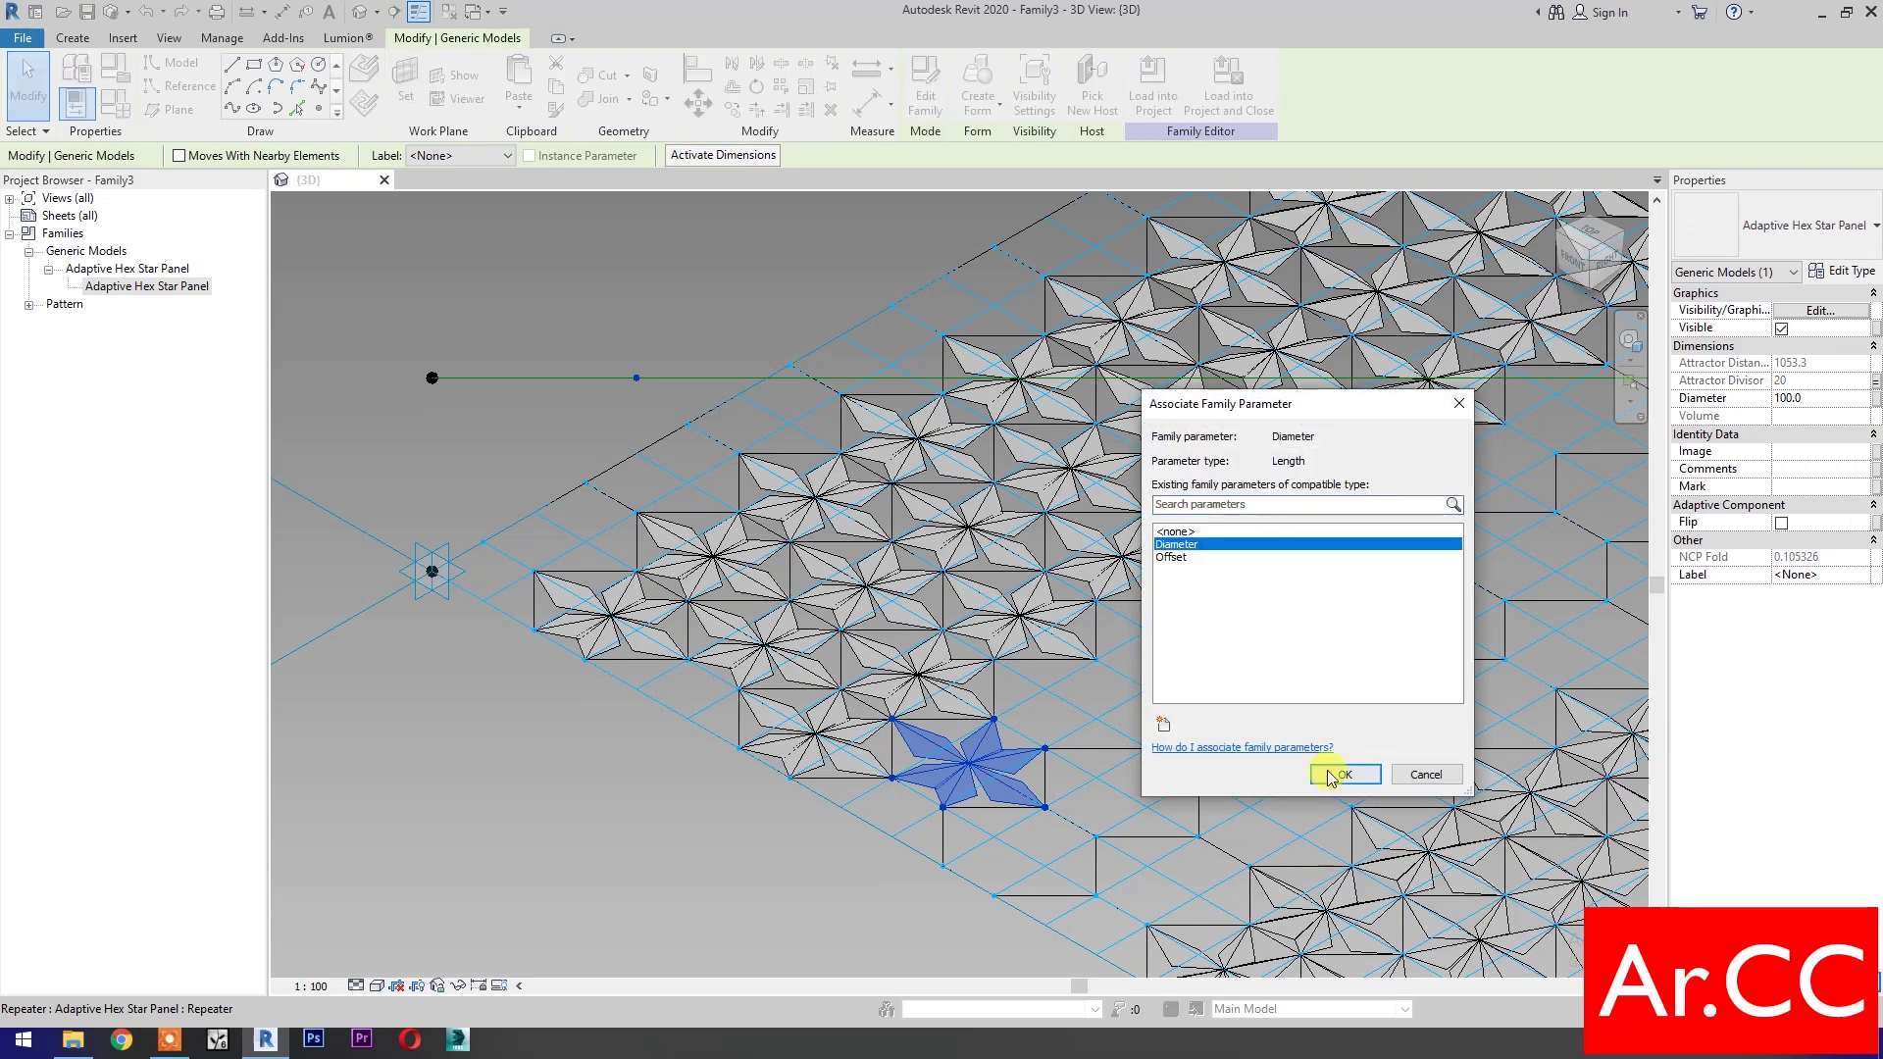
{"action": "left_click", "coordinate": [1346, 782]}
{"action": "key", "text": "Escape"}
Place a fifth star panel on the edge hexagon following the fourth one, with the hosted reference point as its seventh point
{"action": "left_click_drag", "start_coordinate": [147, 285], "coordinate": [450, 303]}
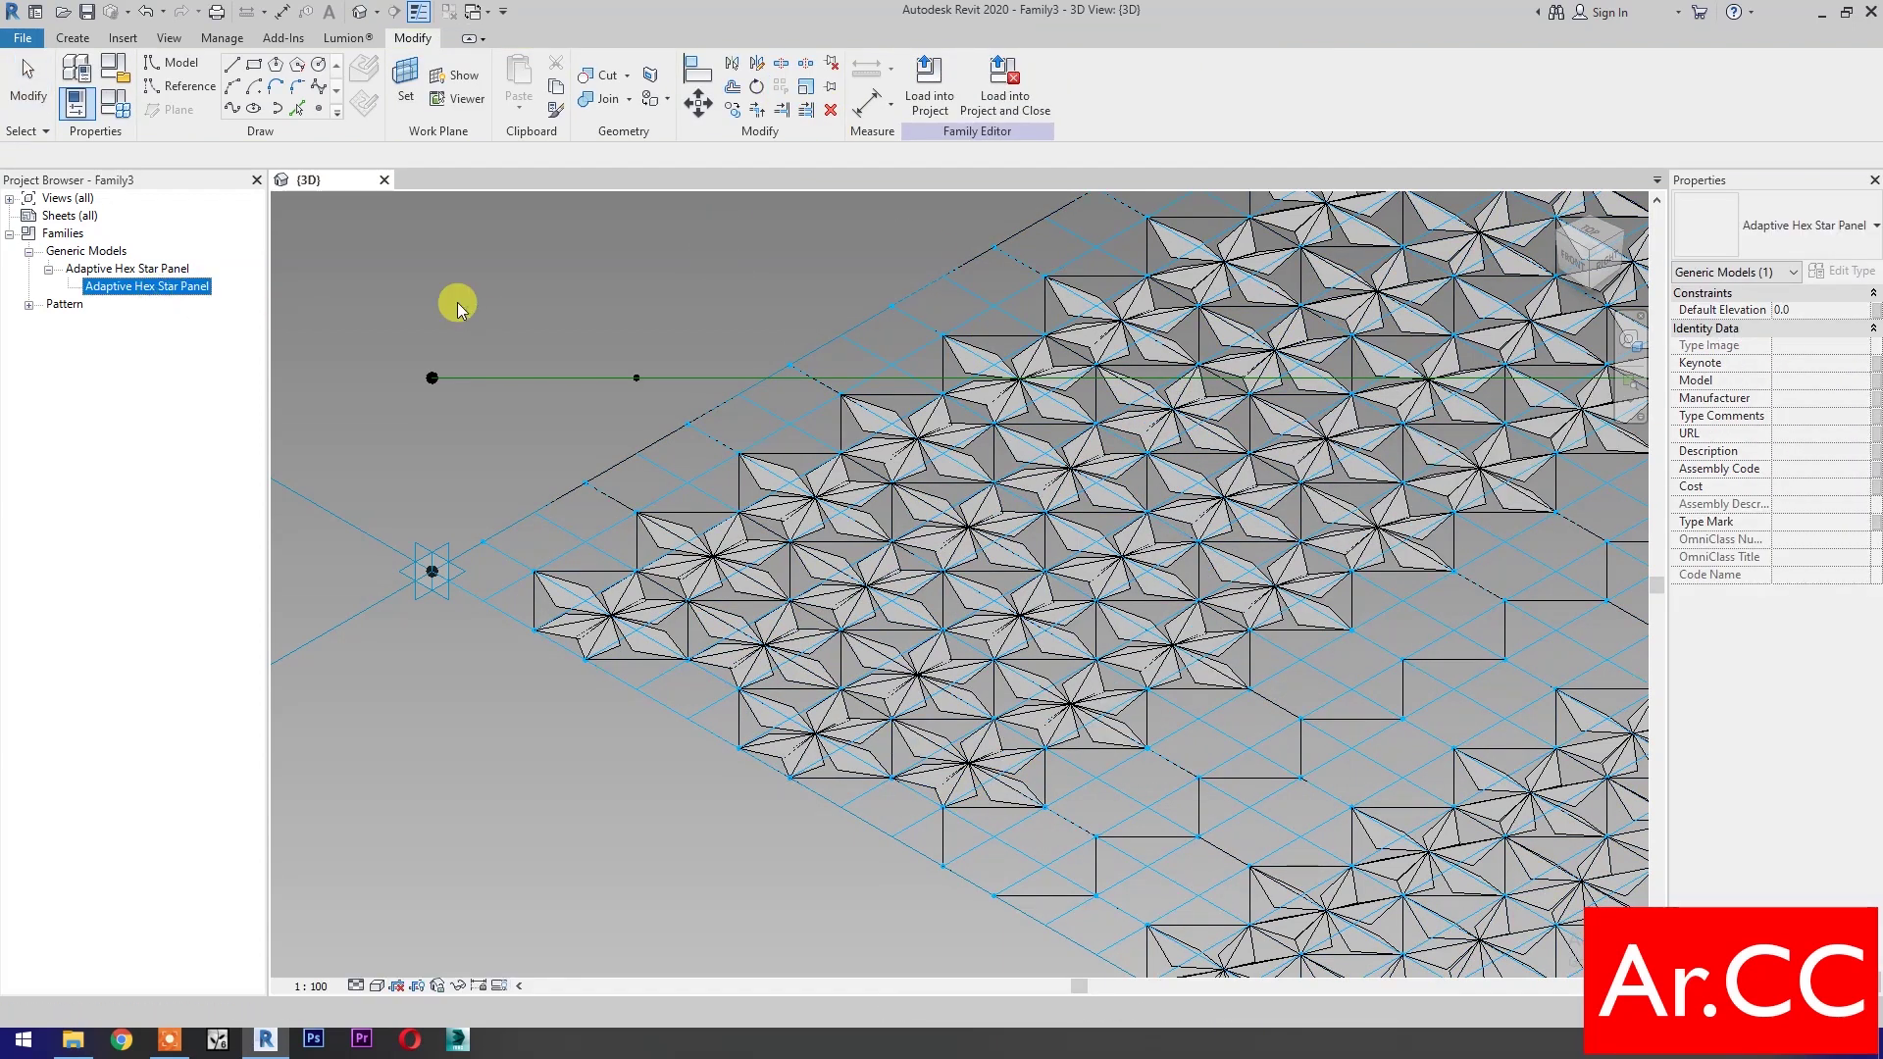
{"action": "left_click", "coordinate": [940, 866]}
{"action": "left_click", "coordinate": [942, 807]}
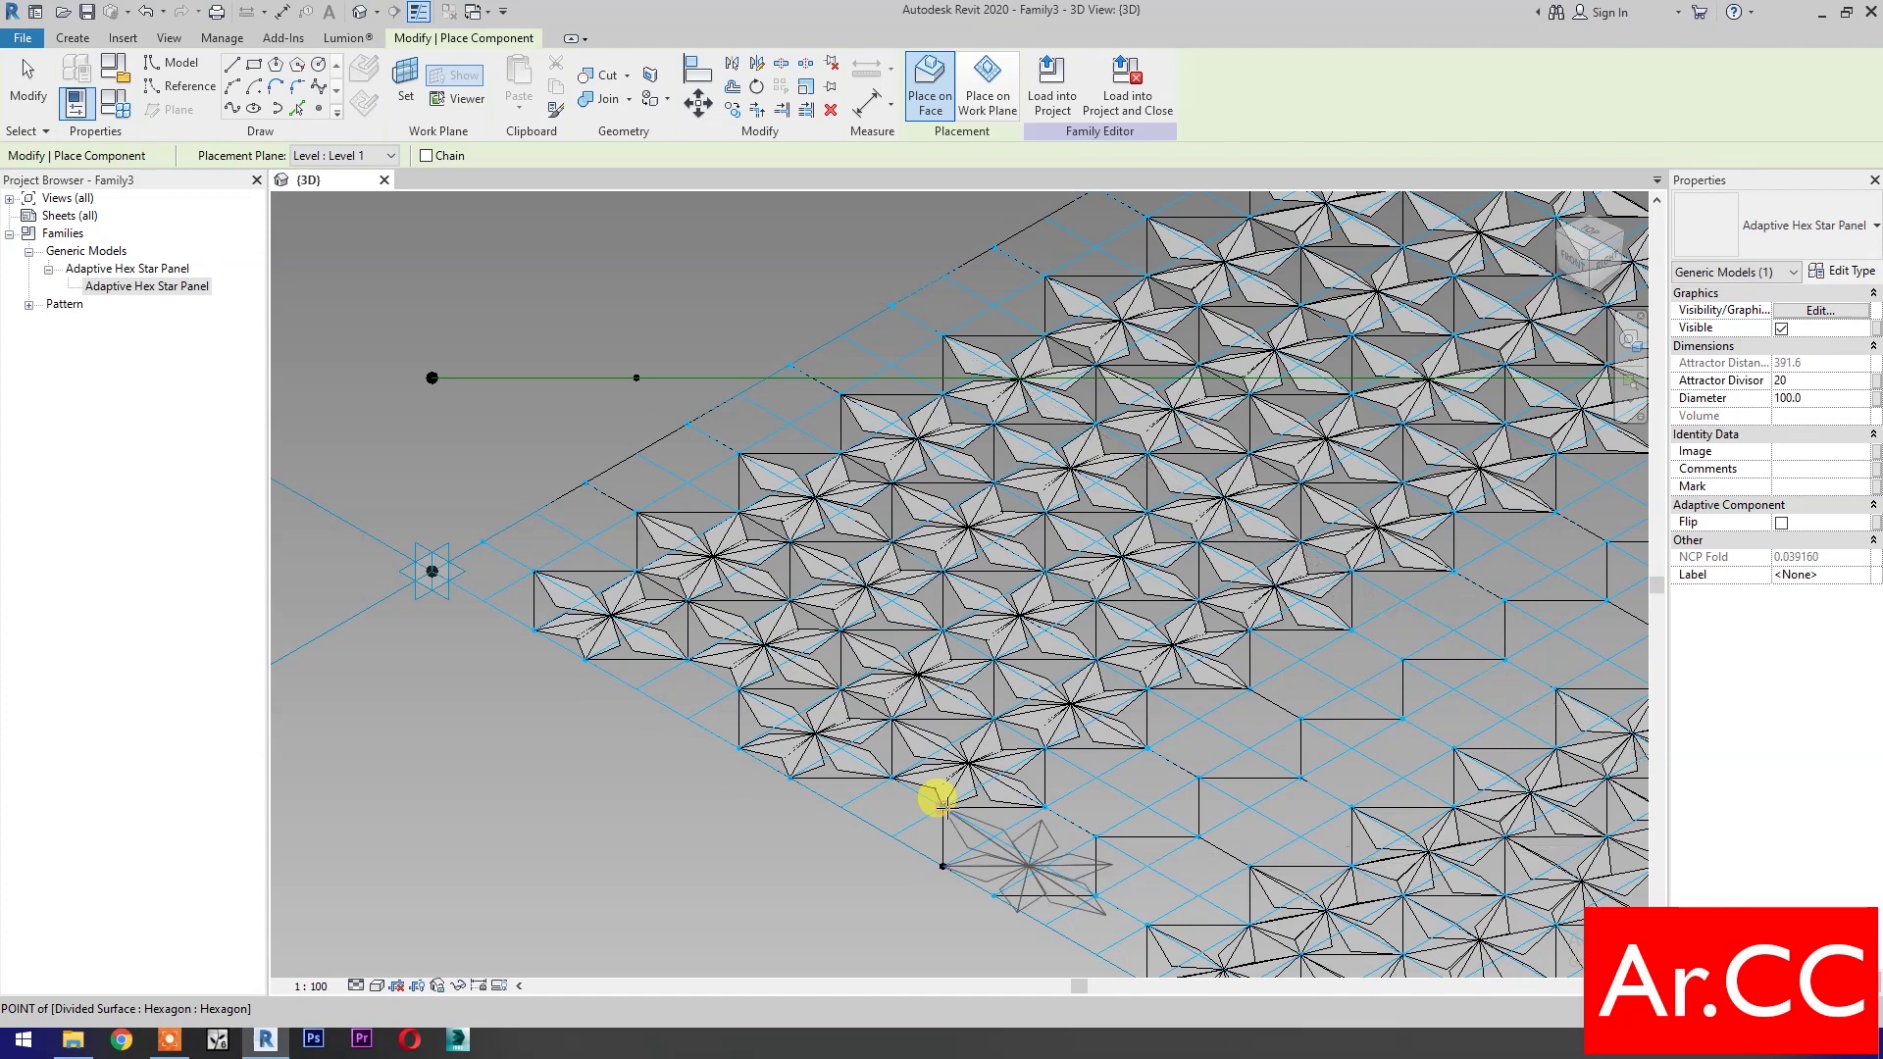
{"action": "left_click", "coordinate": [1042, 807]}
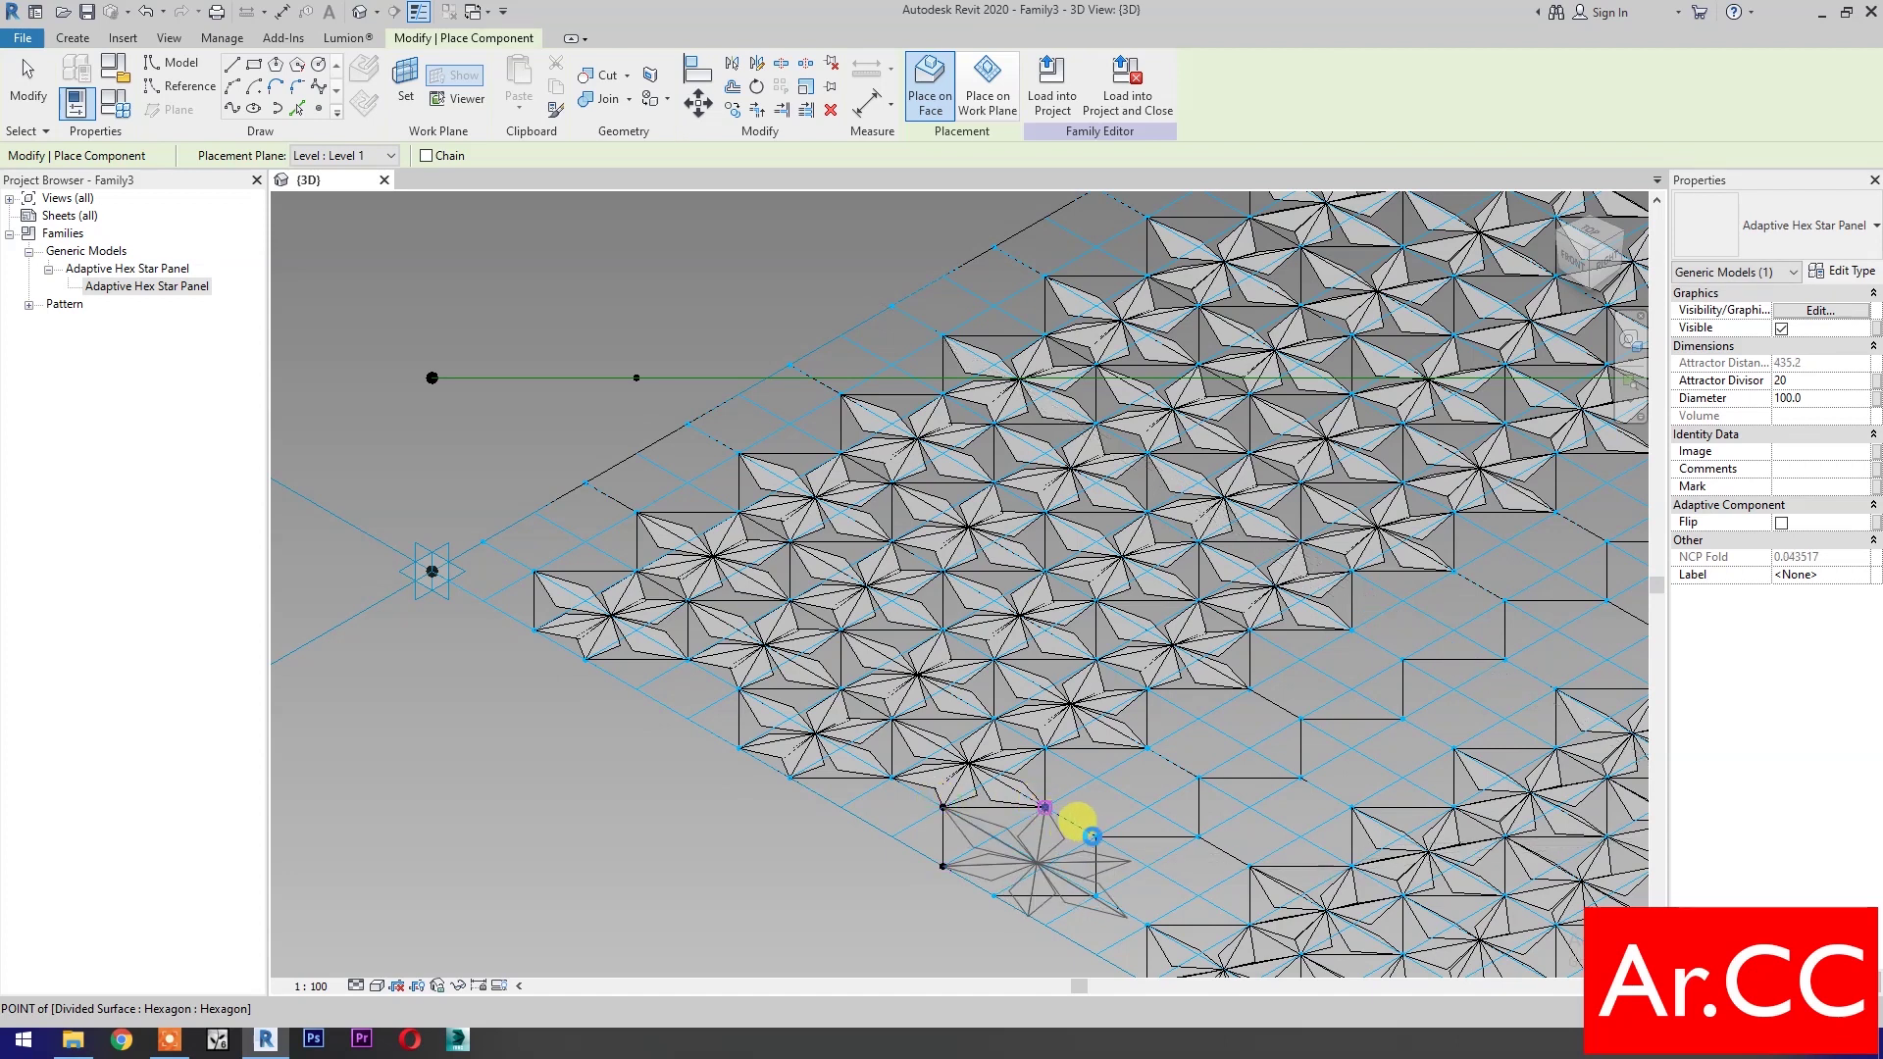
{"action": "left_click", "coordinate": [1095, 836]}
{"action": "left_click", "coordinate": [1095, 894]}
{"action": "left_click", "coordinate": [994, 894]}
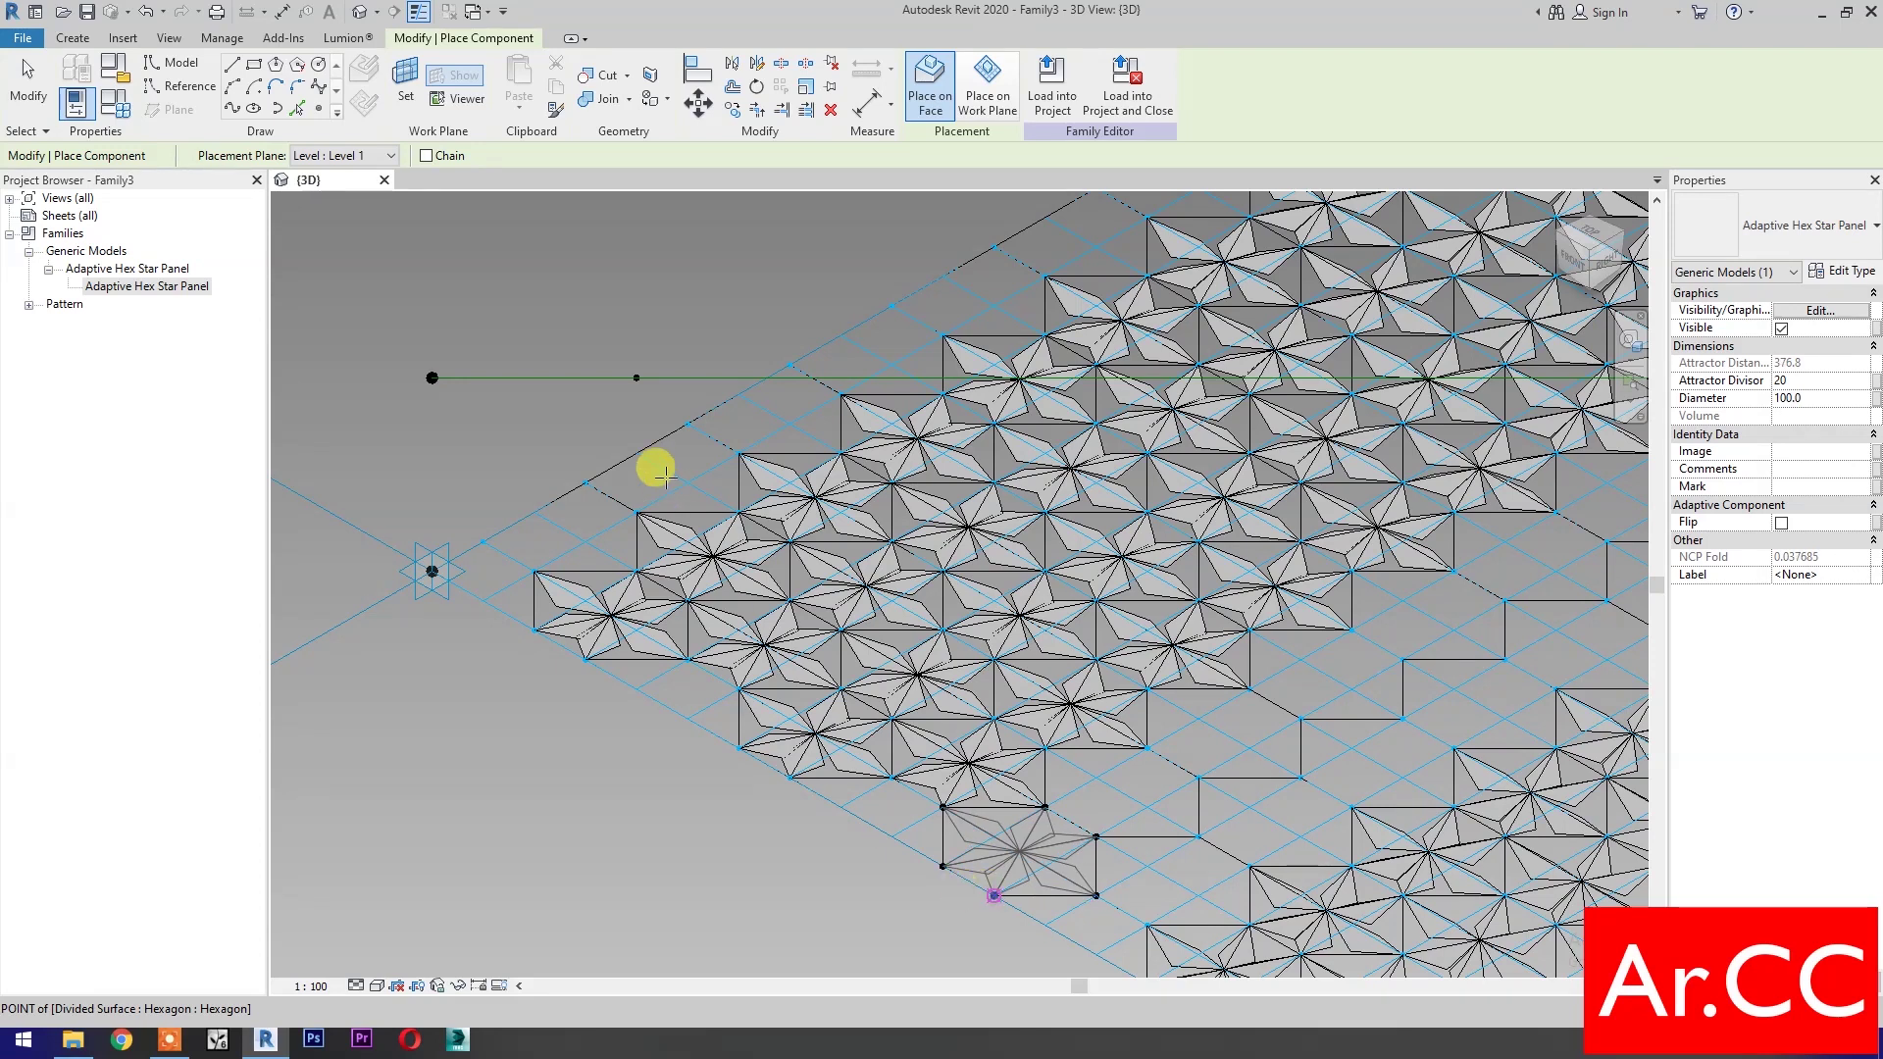
{"action": "left_click", "coordinate": [637, 379]}
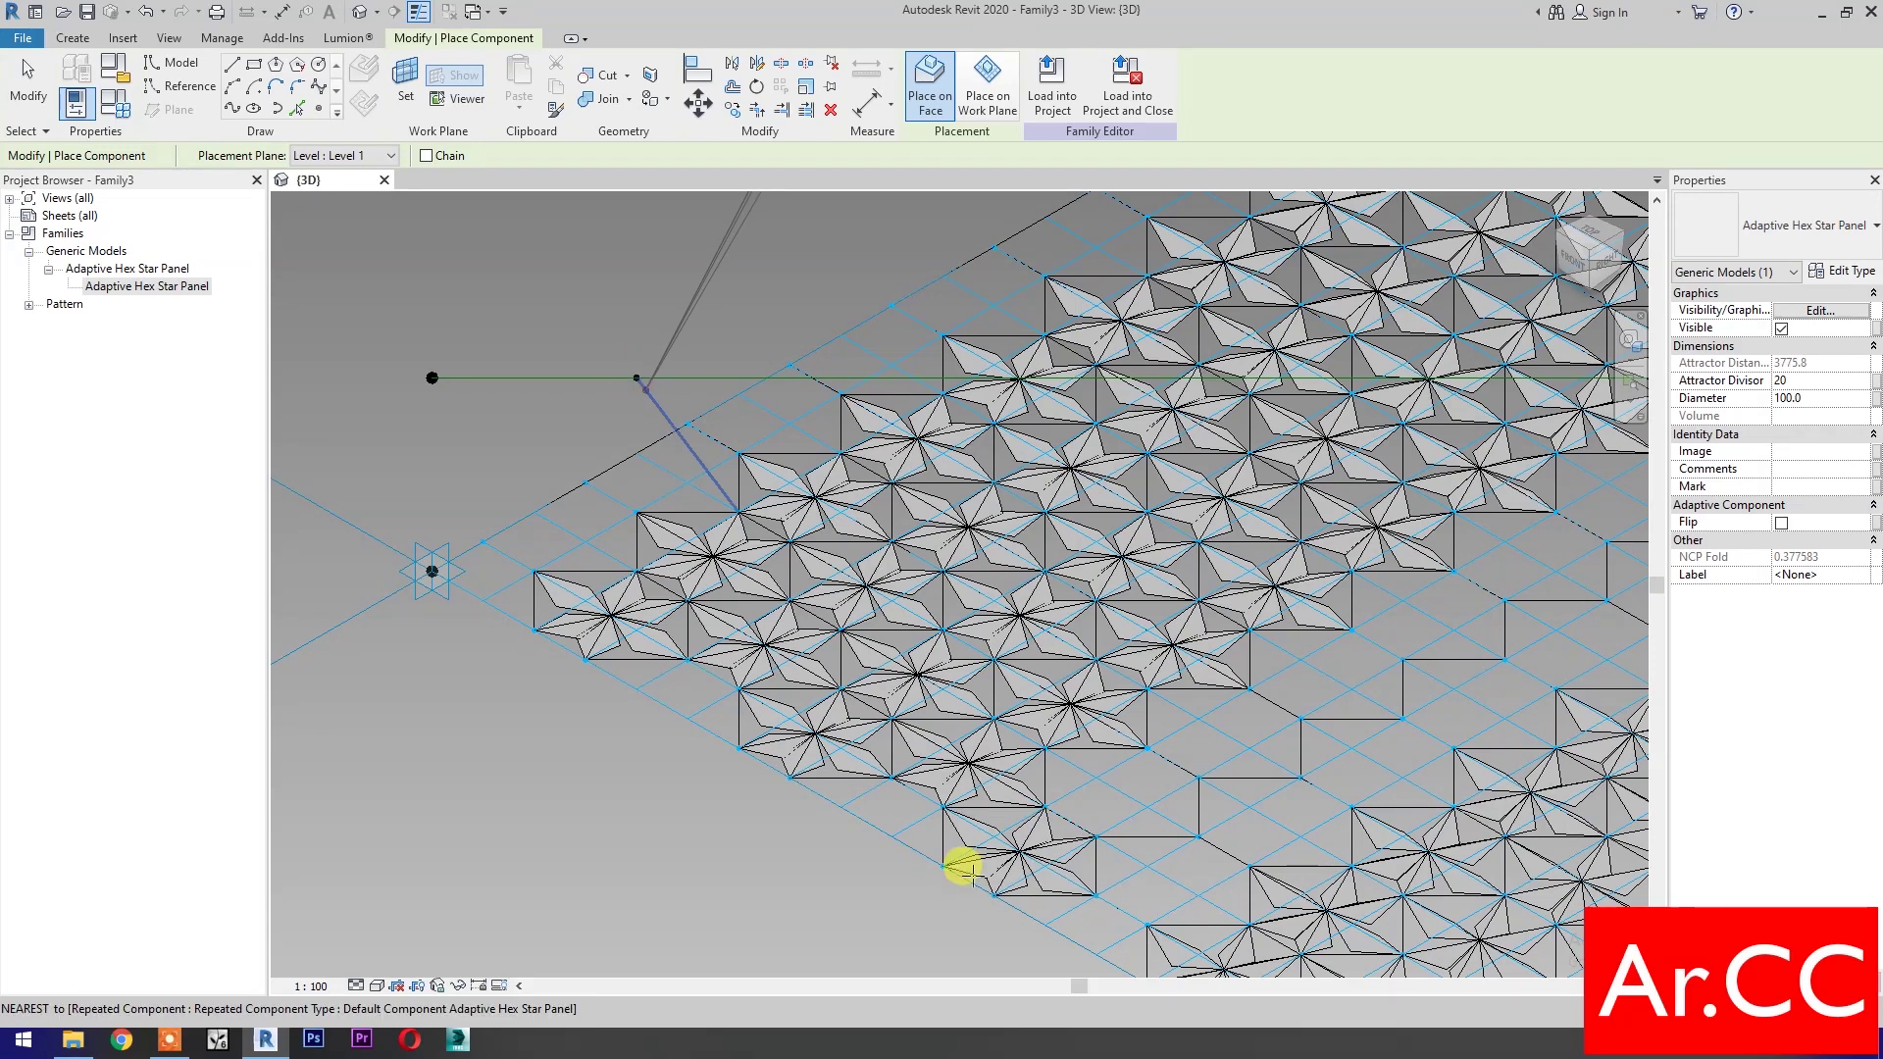
{"action": "key", "text": "Escape"}
Associate the fifth star panel's Attractor Divisor and Diameter with their family parameters and repeat the panel
{"action": "left_click", "coordinate": [1001, 869]}
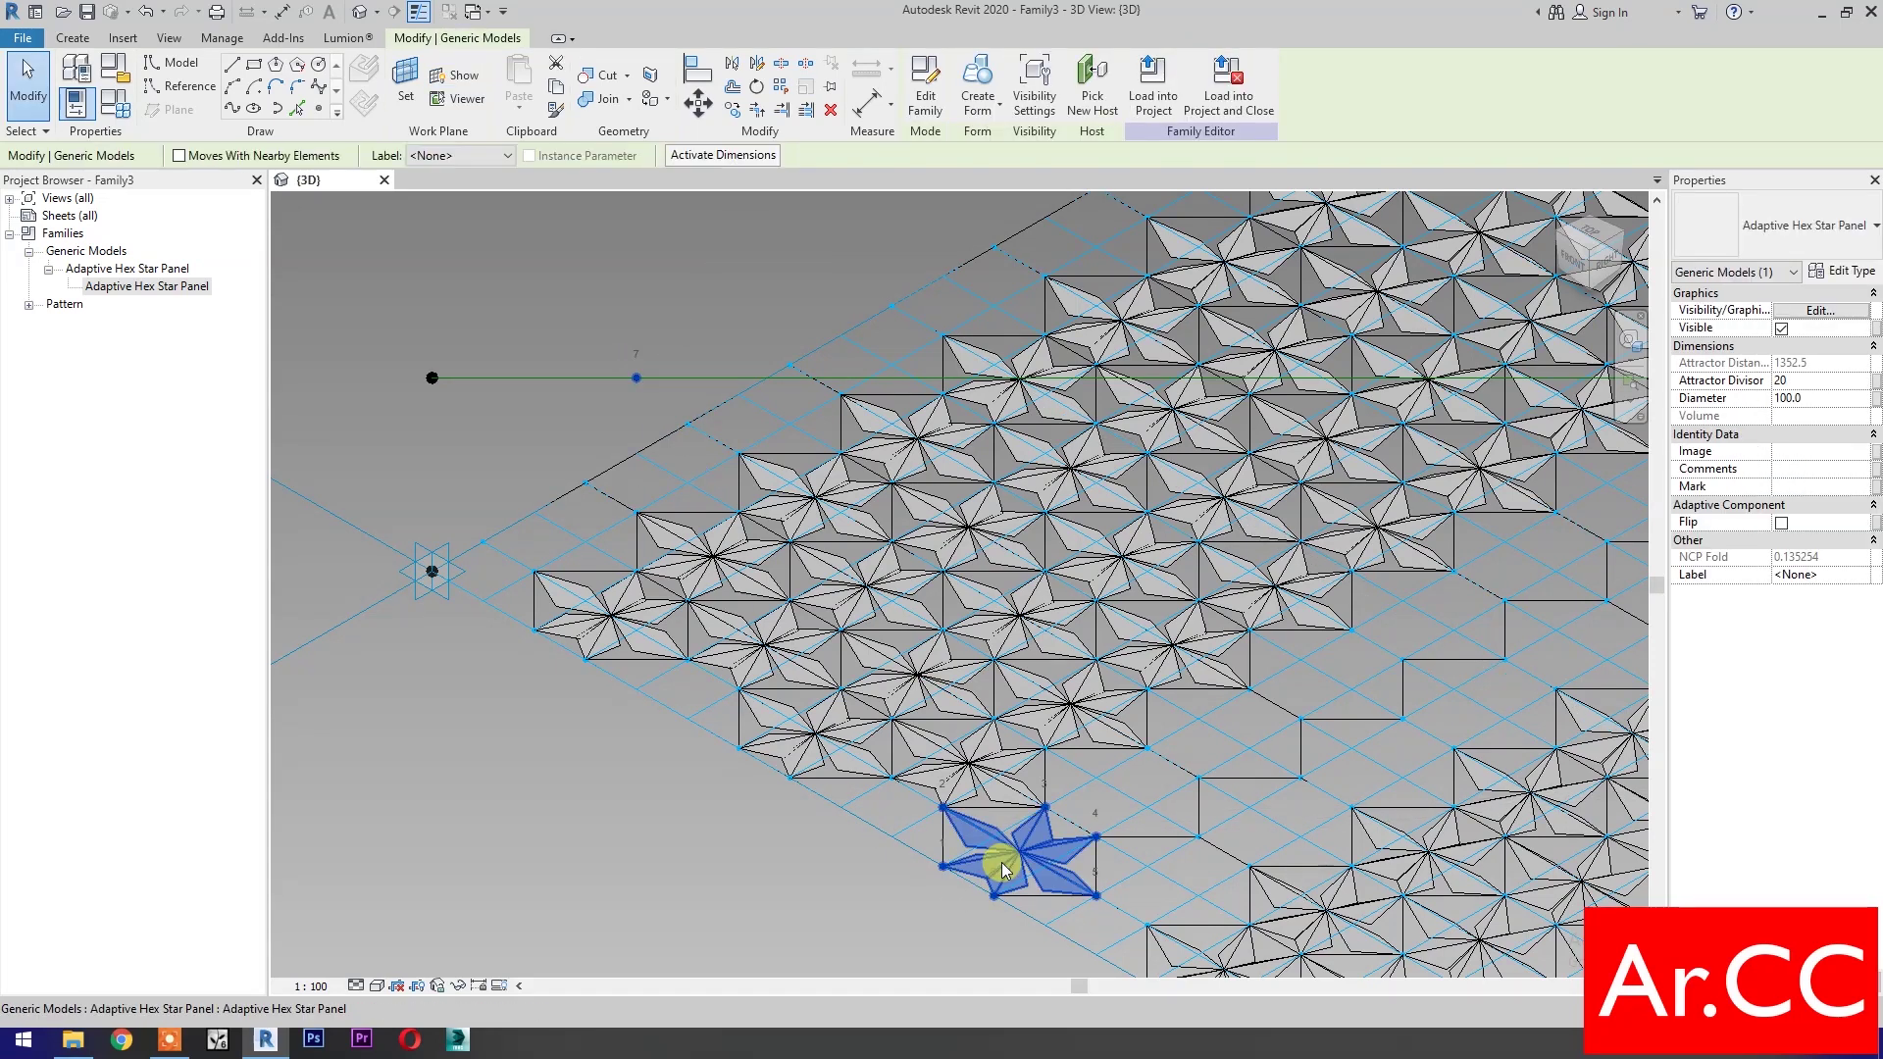
{"action": "left_click", "coordinate": [1876, 398]}
{"action": "left_click", "coordinate": [1344, 774]}
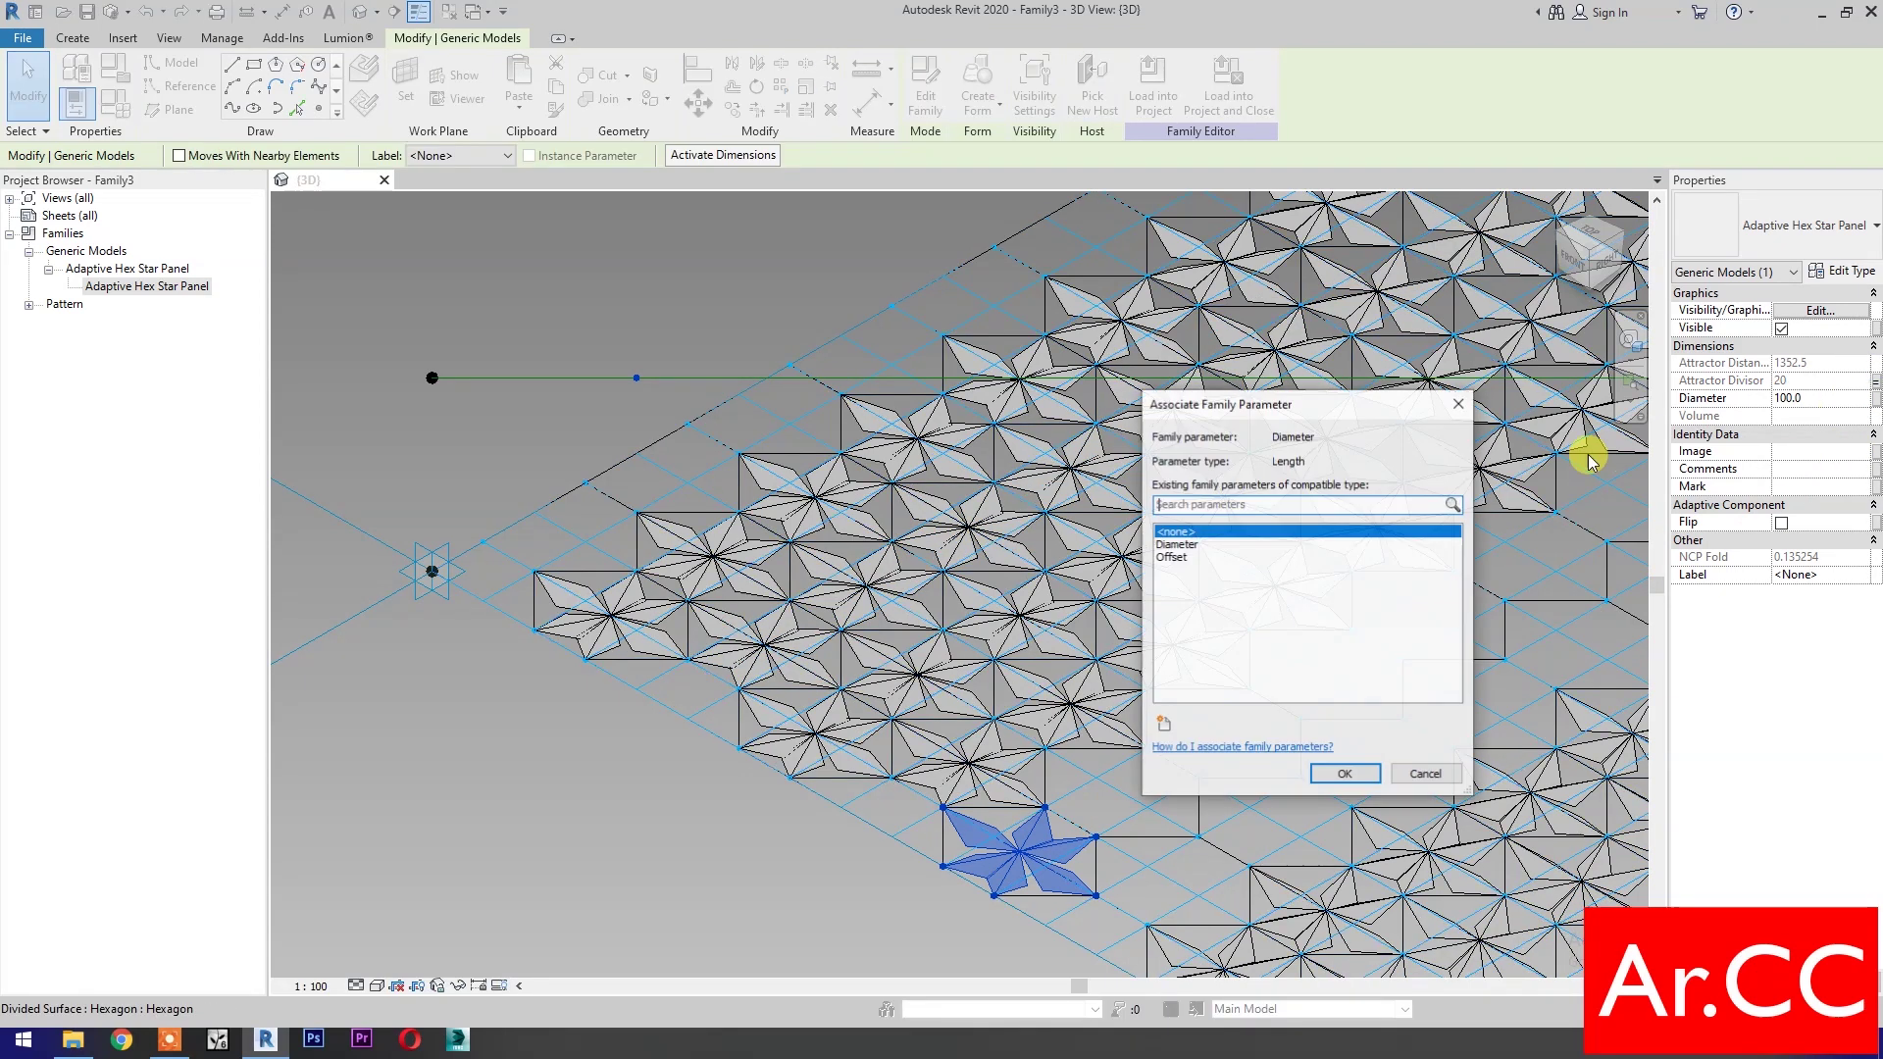
{"action": "left_click", "coordinate": [1177, 544]}
{"action": "left_click", "coordinate": [1345, 774]}
{"action": "left_click", "coordinate": [831, 109]}
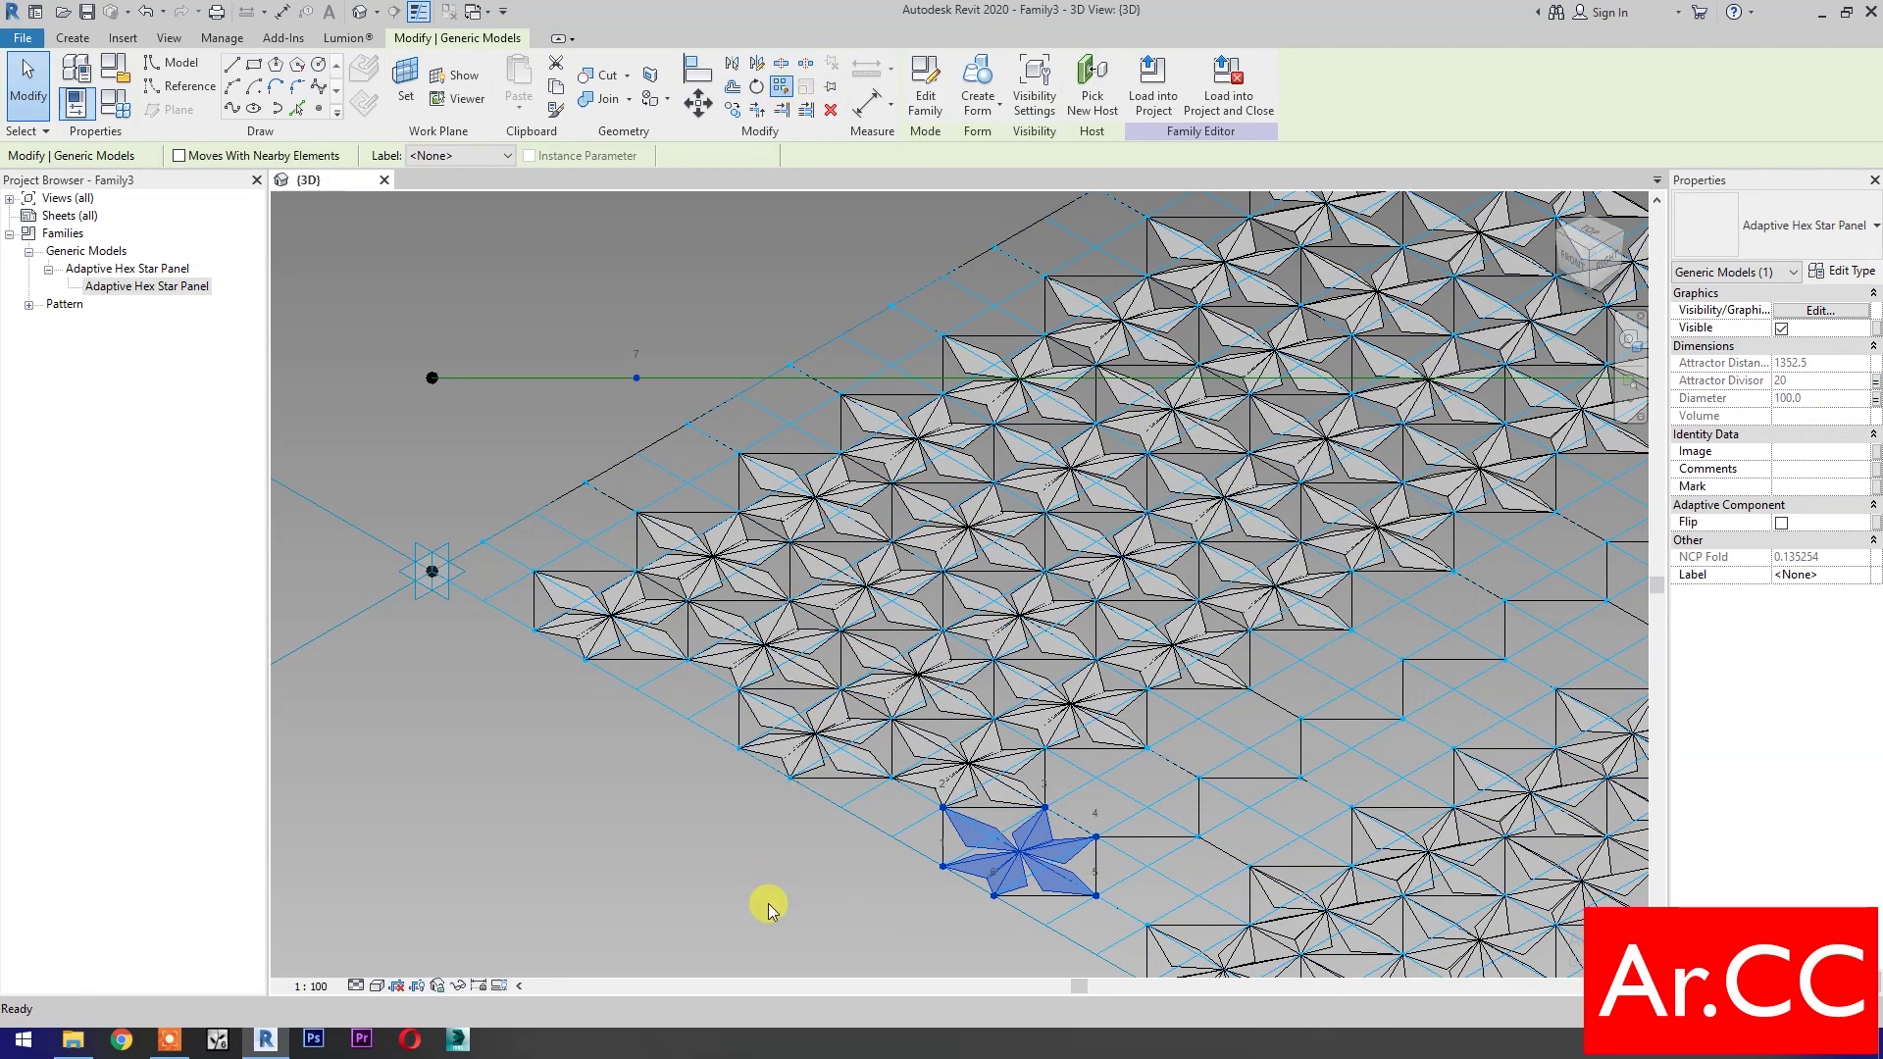
Place a sixth star panel on the remaining empty hexagon near the surface's lower corner, with the hosted reference point as its seventh point
{"action": "left_click_drag", "start_coordinate": [168, 285], "coordinate": [1085, 882]}
{"action": "left_click", "coordinate": [1095, 833]}
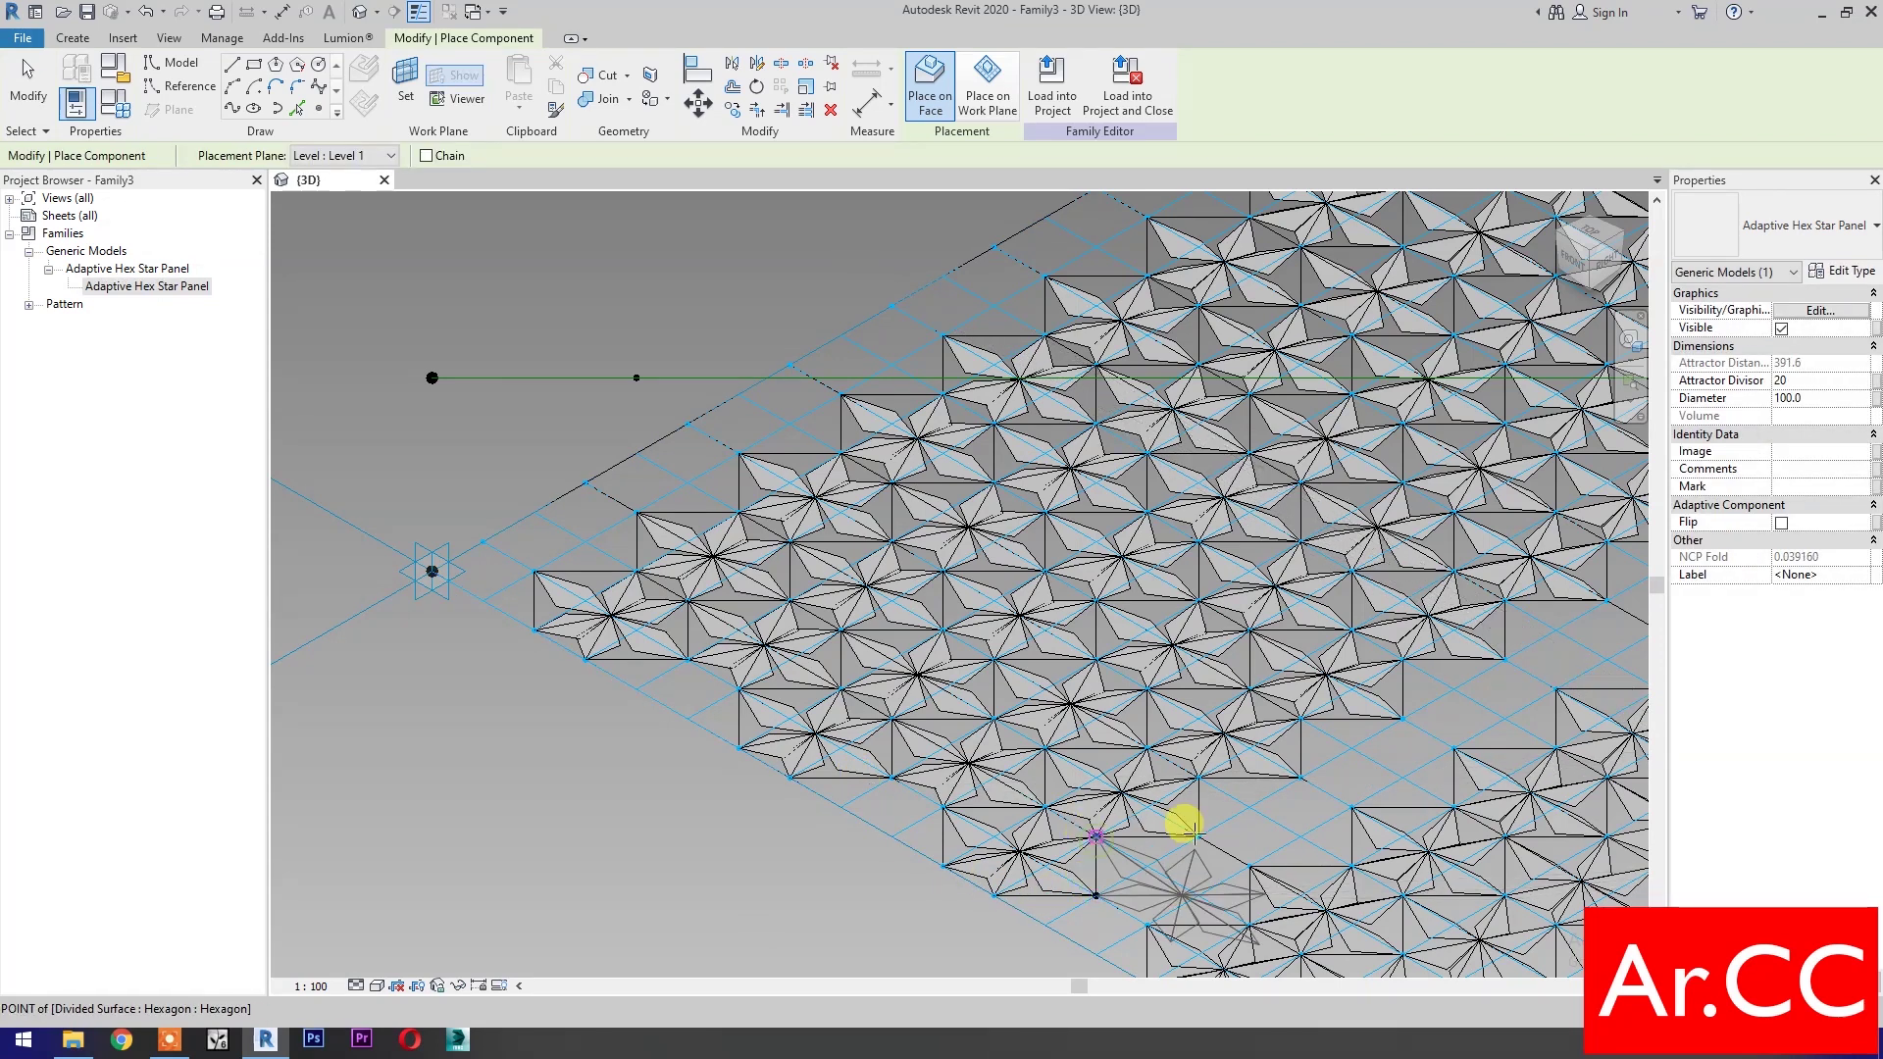
{"action": "left_click", "coordinate": [1197, 835]}
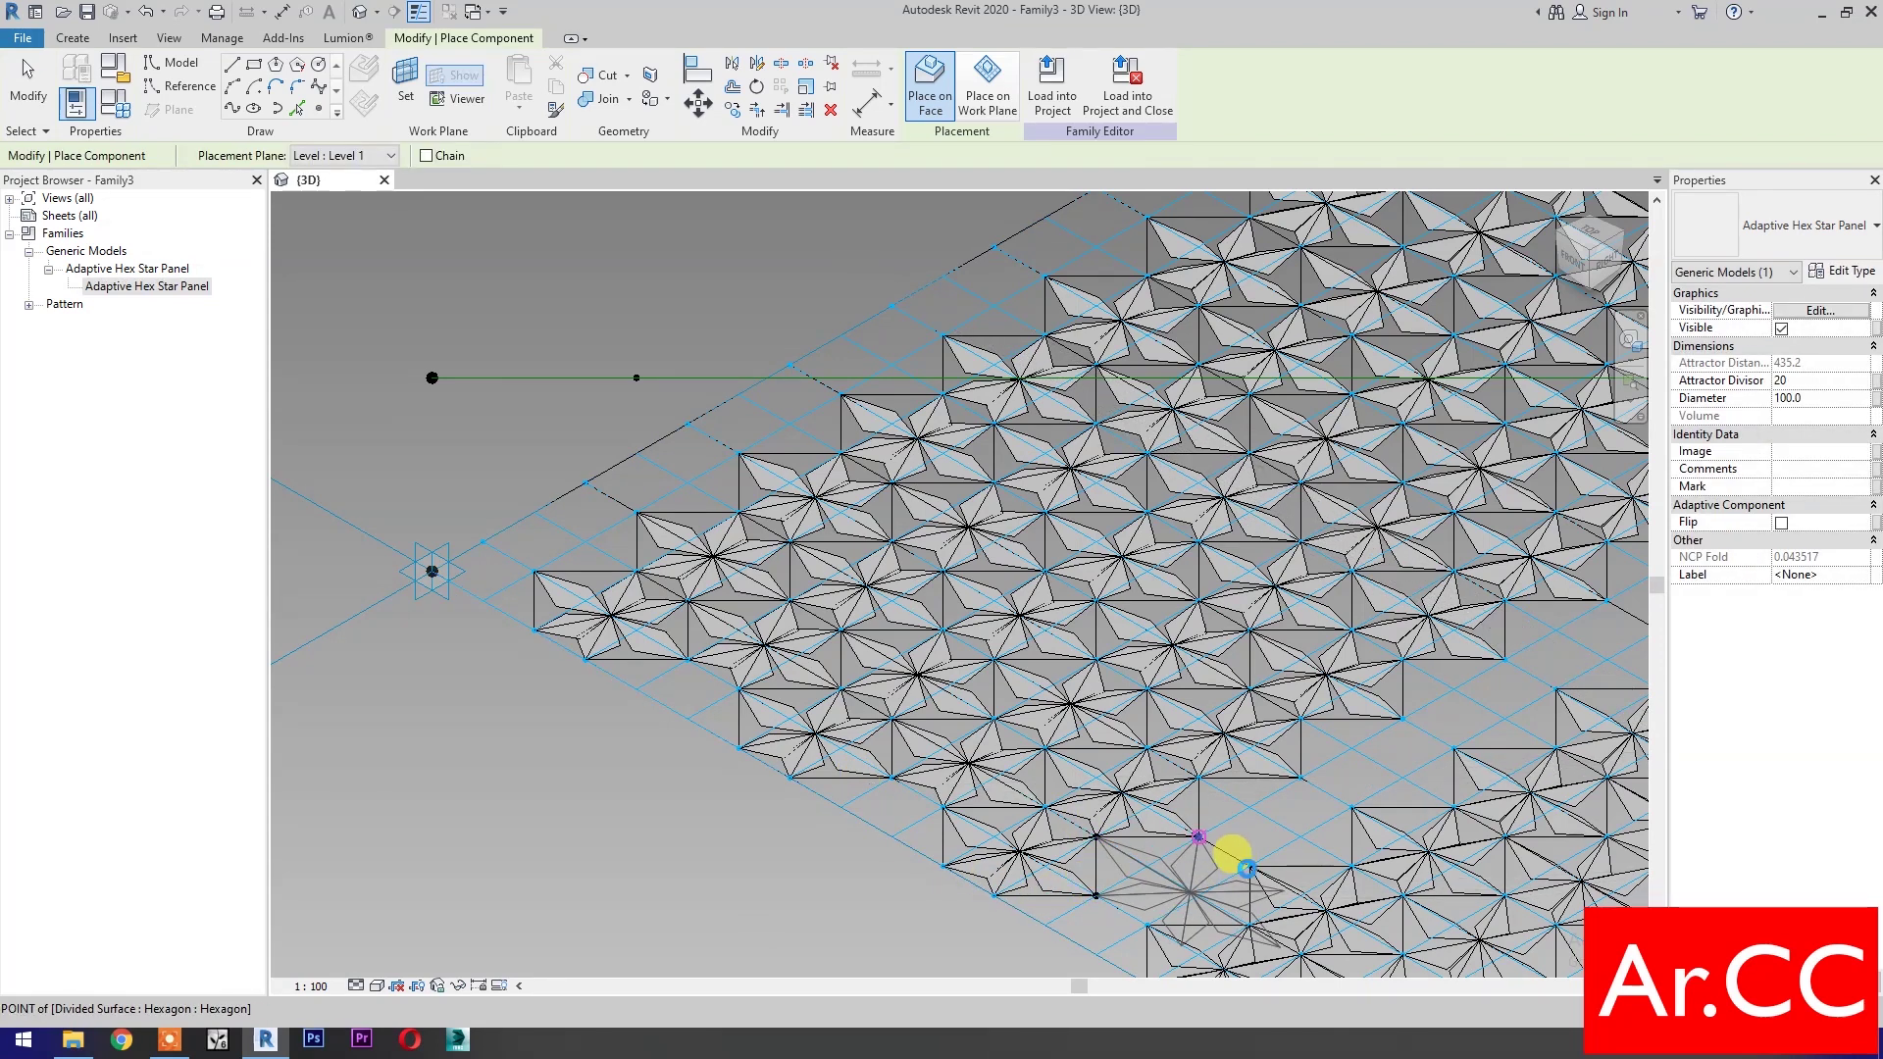
{"action": "left_click", "coordinate": [1247, 868]}
{"action": "left_click", "coordinate": [1248, 922]}
{"action": "left_click", "coordinate": [1146, 922]}
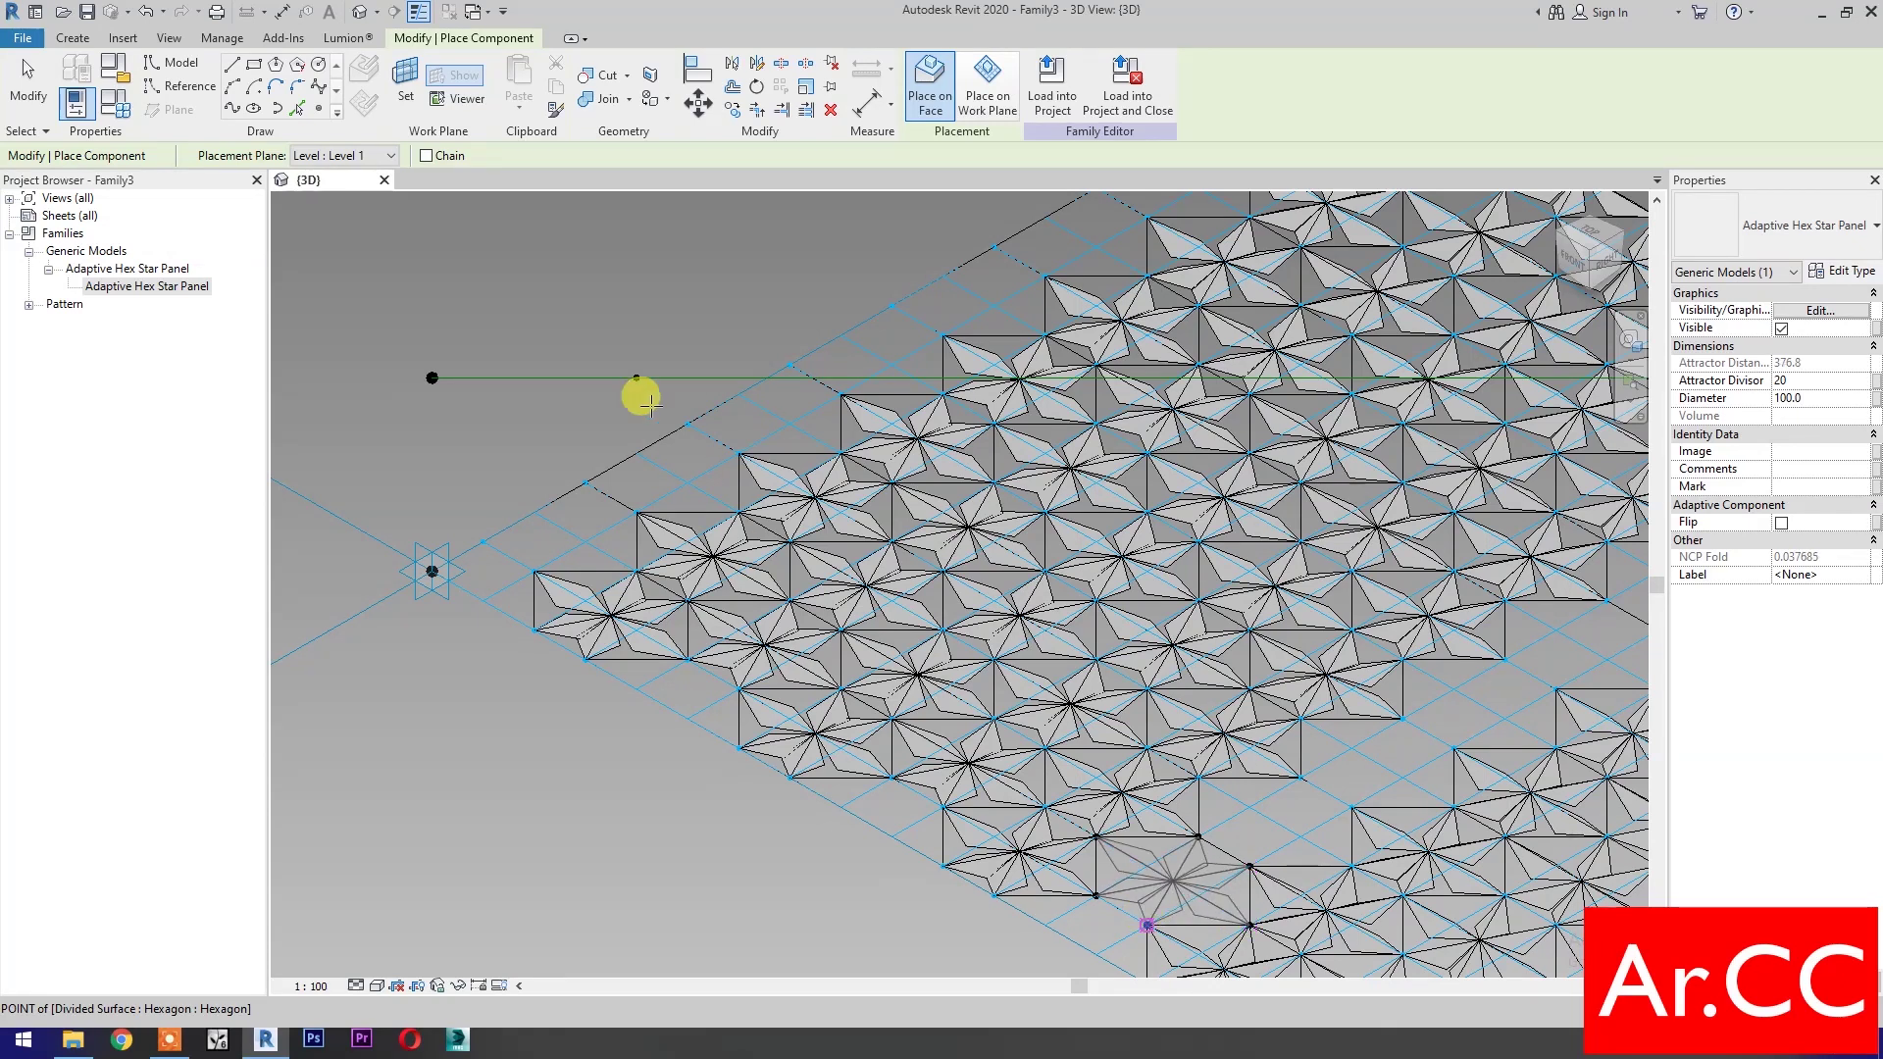
{"action": "left_click", "coordinate": [637, 378]}
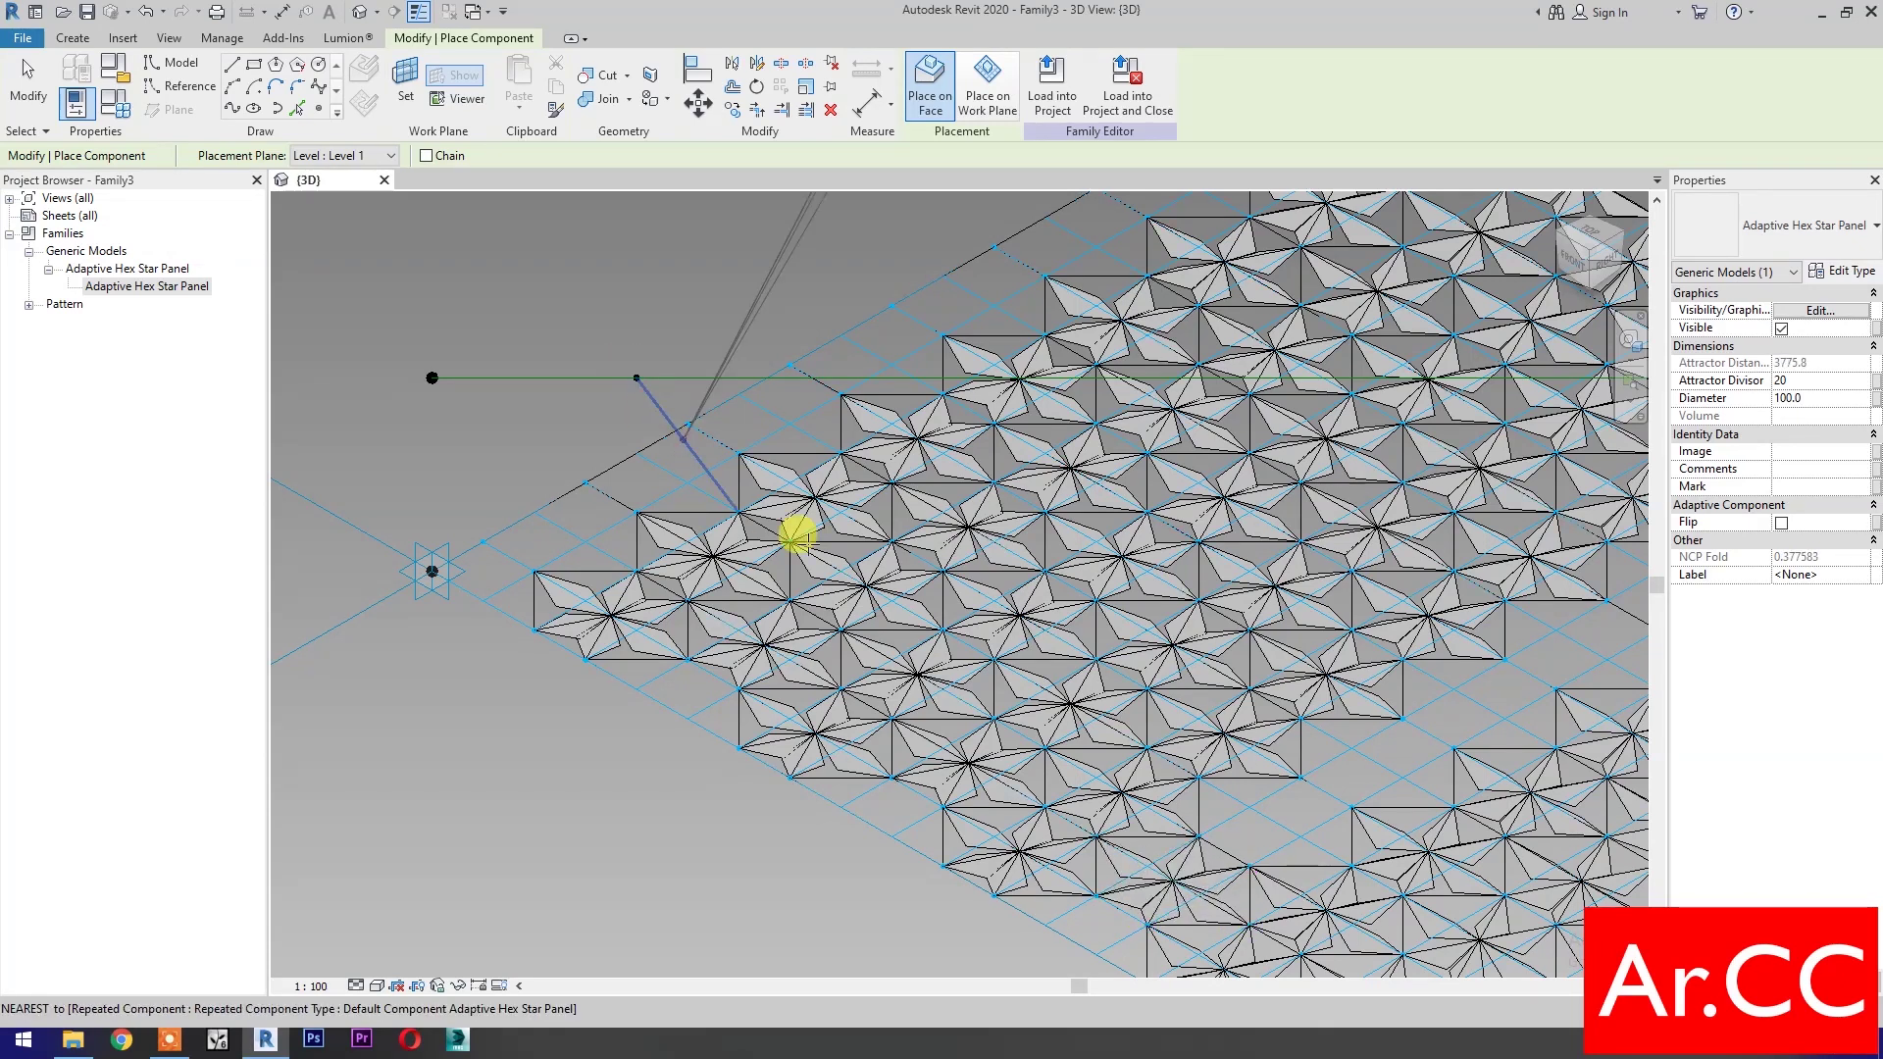
{"action": "key", "text": "Escape"}
Associate the sixth star panel's Attractor Divisor and Diameter with their family parameters and repeat the panel over the divided surface
{"action": "left_click", "coordinate": [1161, 890]}
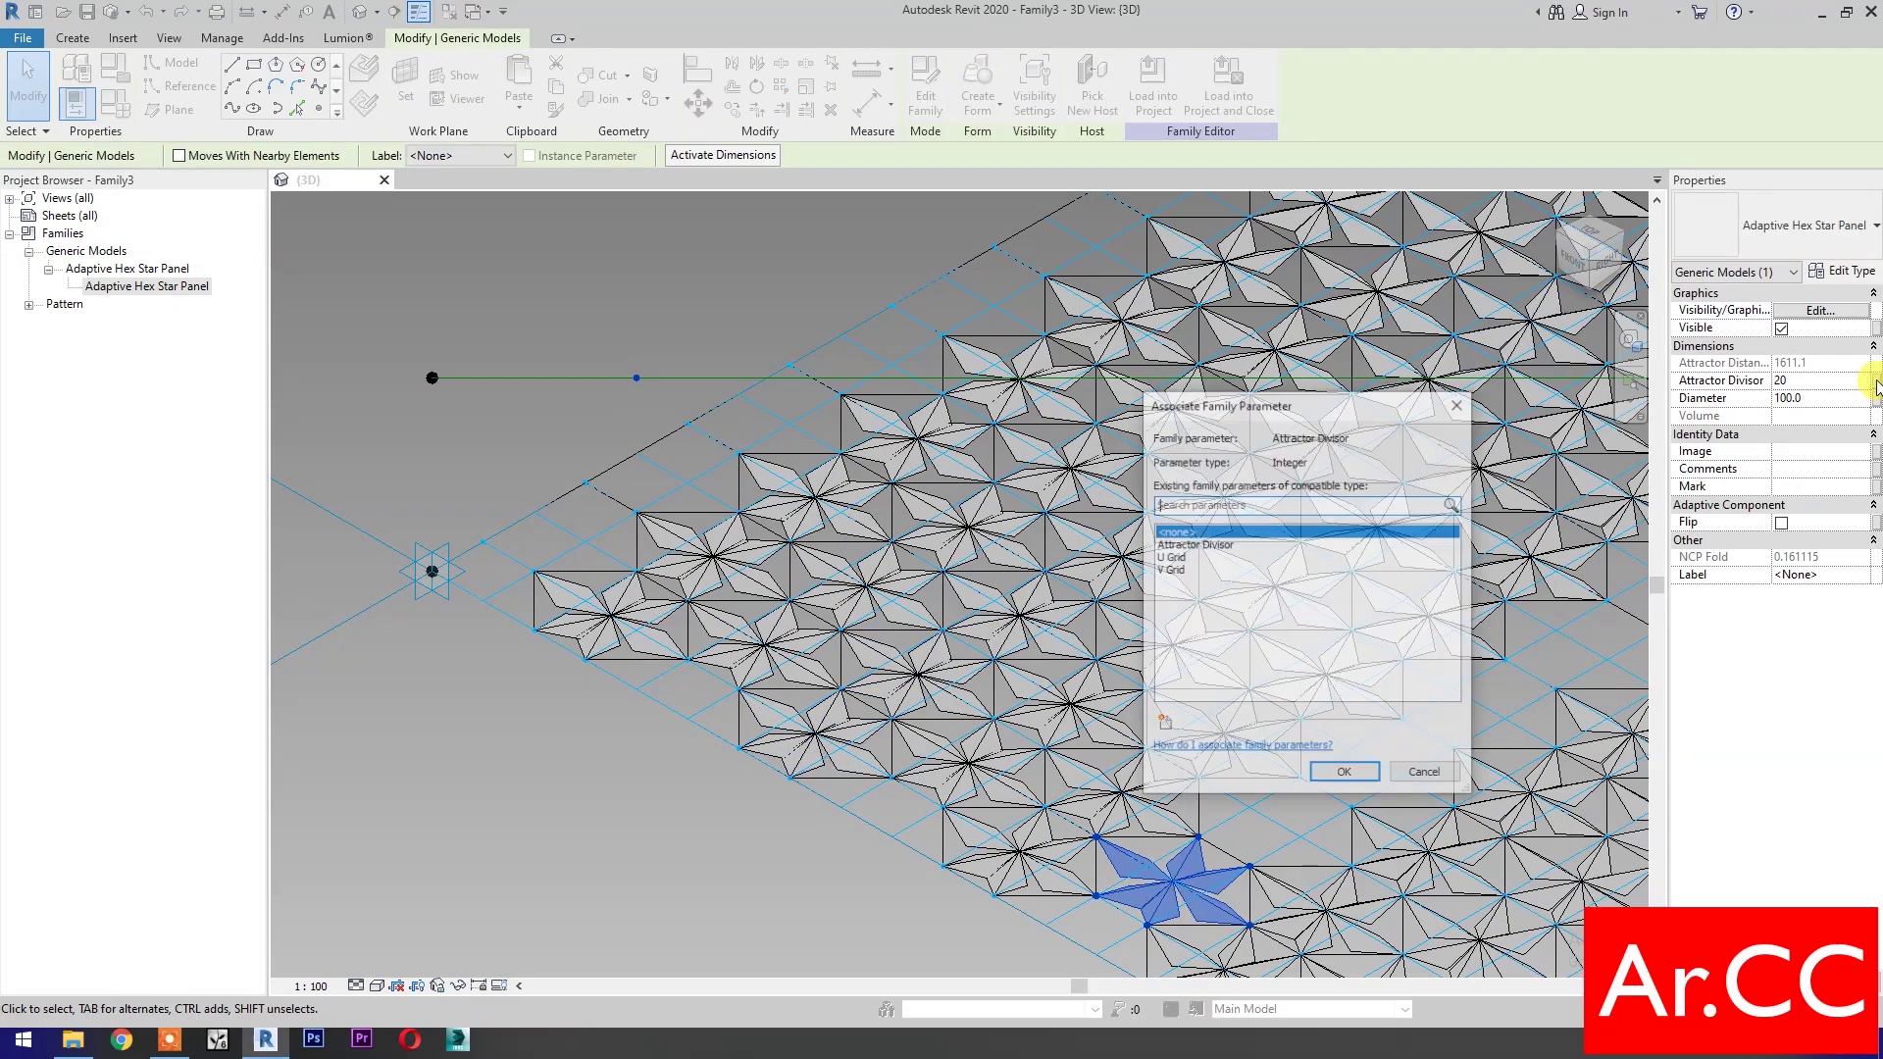
{"action": "left_click", "coordinate": [1315, 715]}
{"action": "left_click", "coordinate": [1875, 399]}
{"action": "left_click", "coordinate": [1237, 546]}
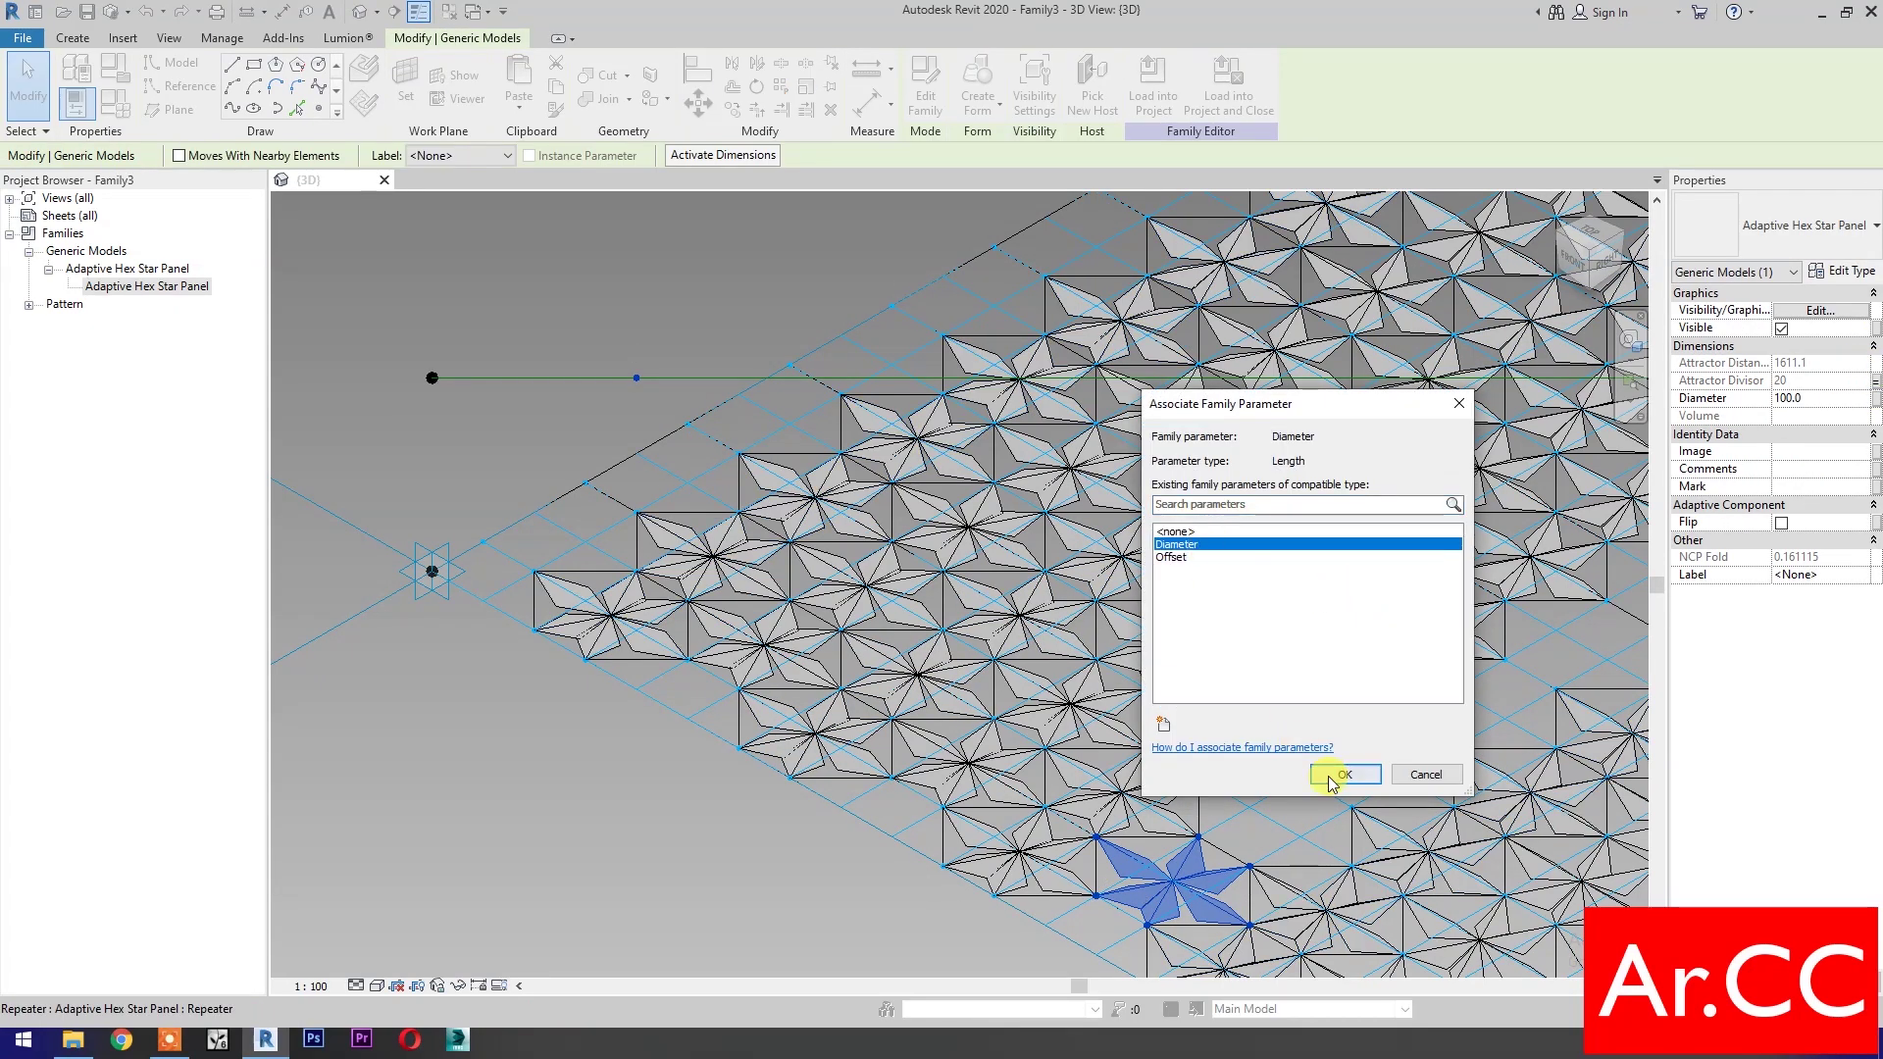
{"action": "left_click", "coordinate": [1315, 769]}
{"action": "left_click", "coordinate": [715, 841]}
Show the whole panelled surface in top view with a shaded visual style
{"action": "scroll", "coordinate": [715, 840], "scroll_direction": "down", "scroll_amount": 3}
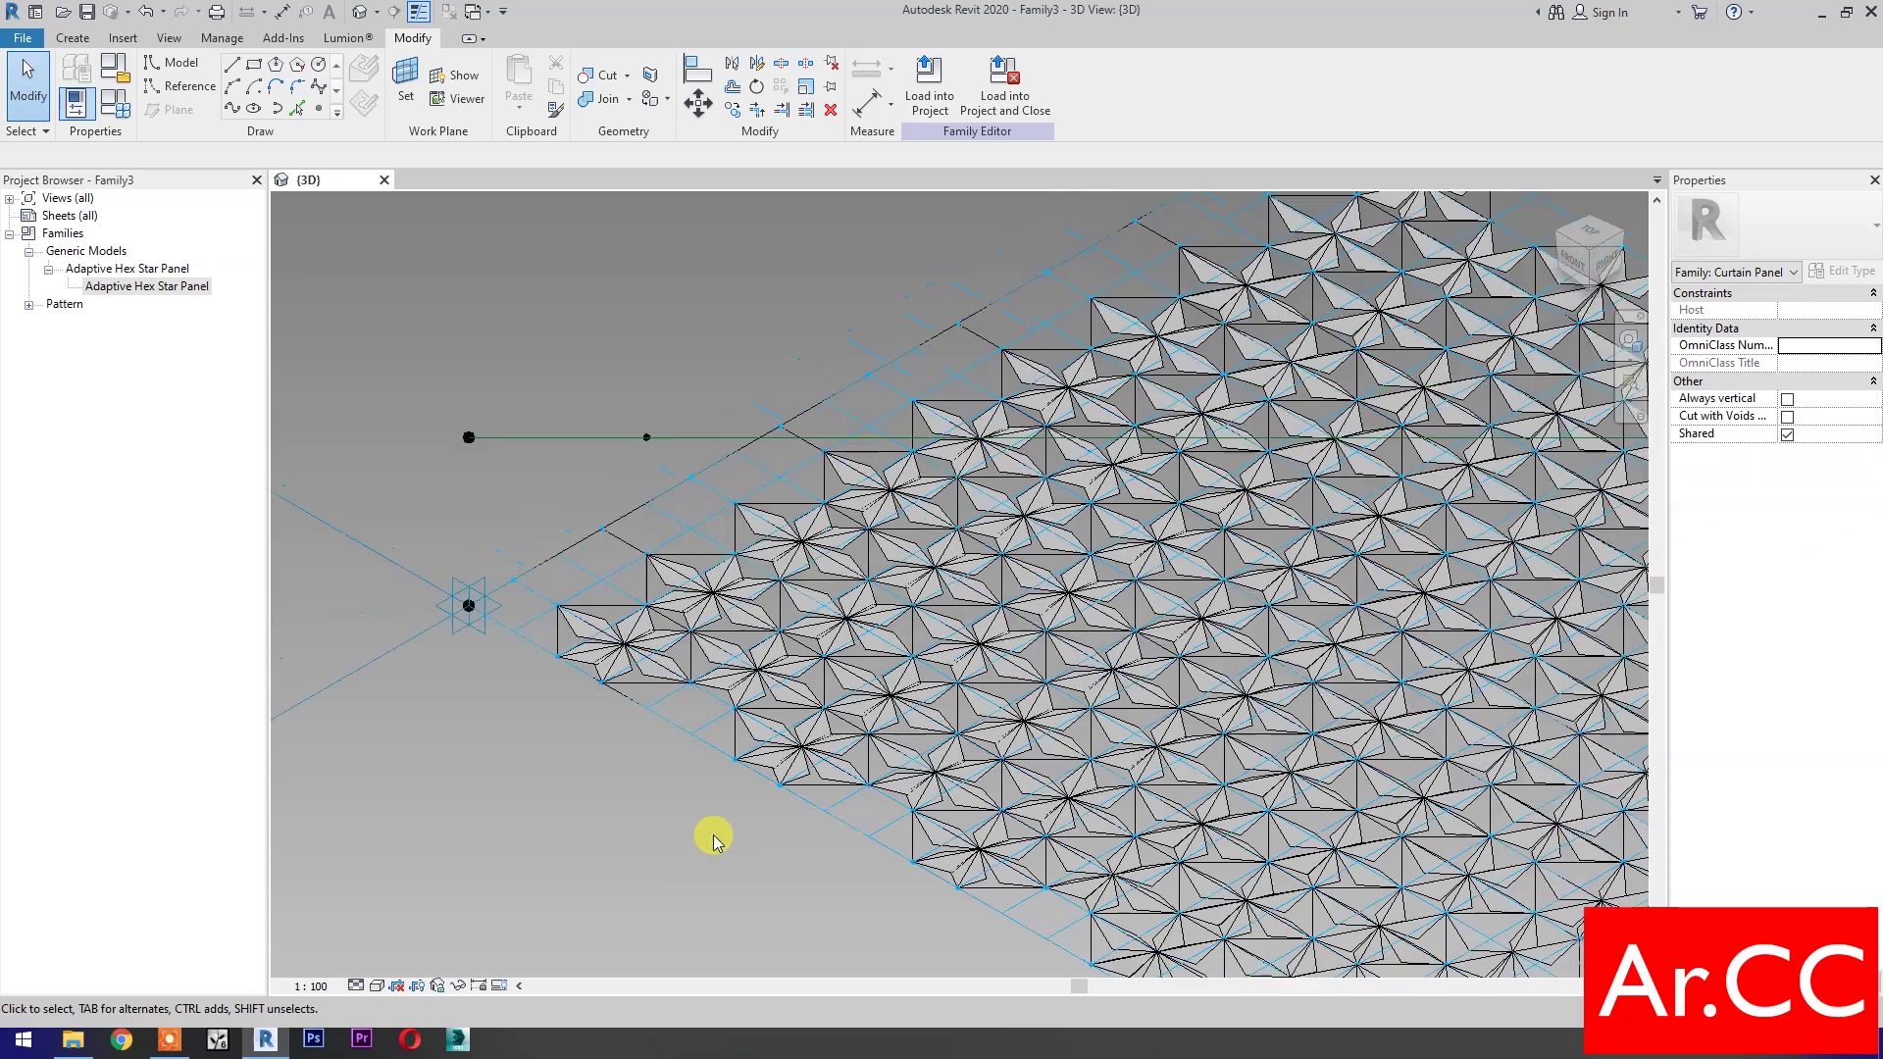
{"action": "middle_click_drag", "start_coordinate": [778, 840], "coordinate": [657, 748]}
{"action": "middle_click", "coordinate": [657, 748]}
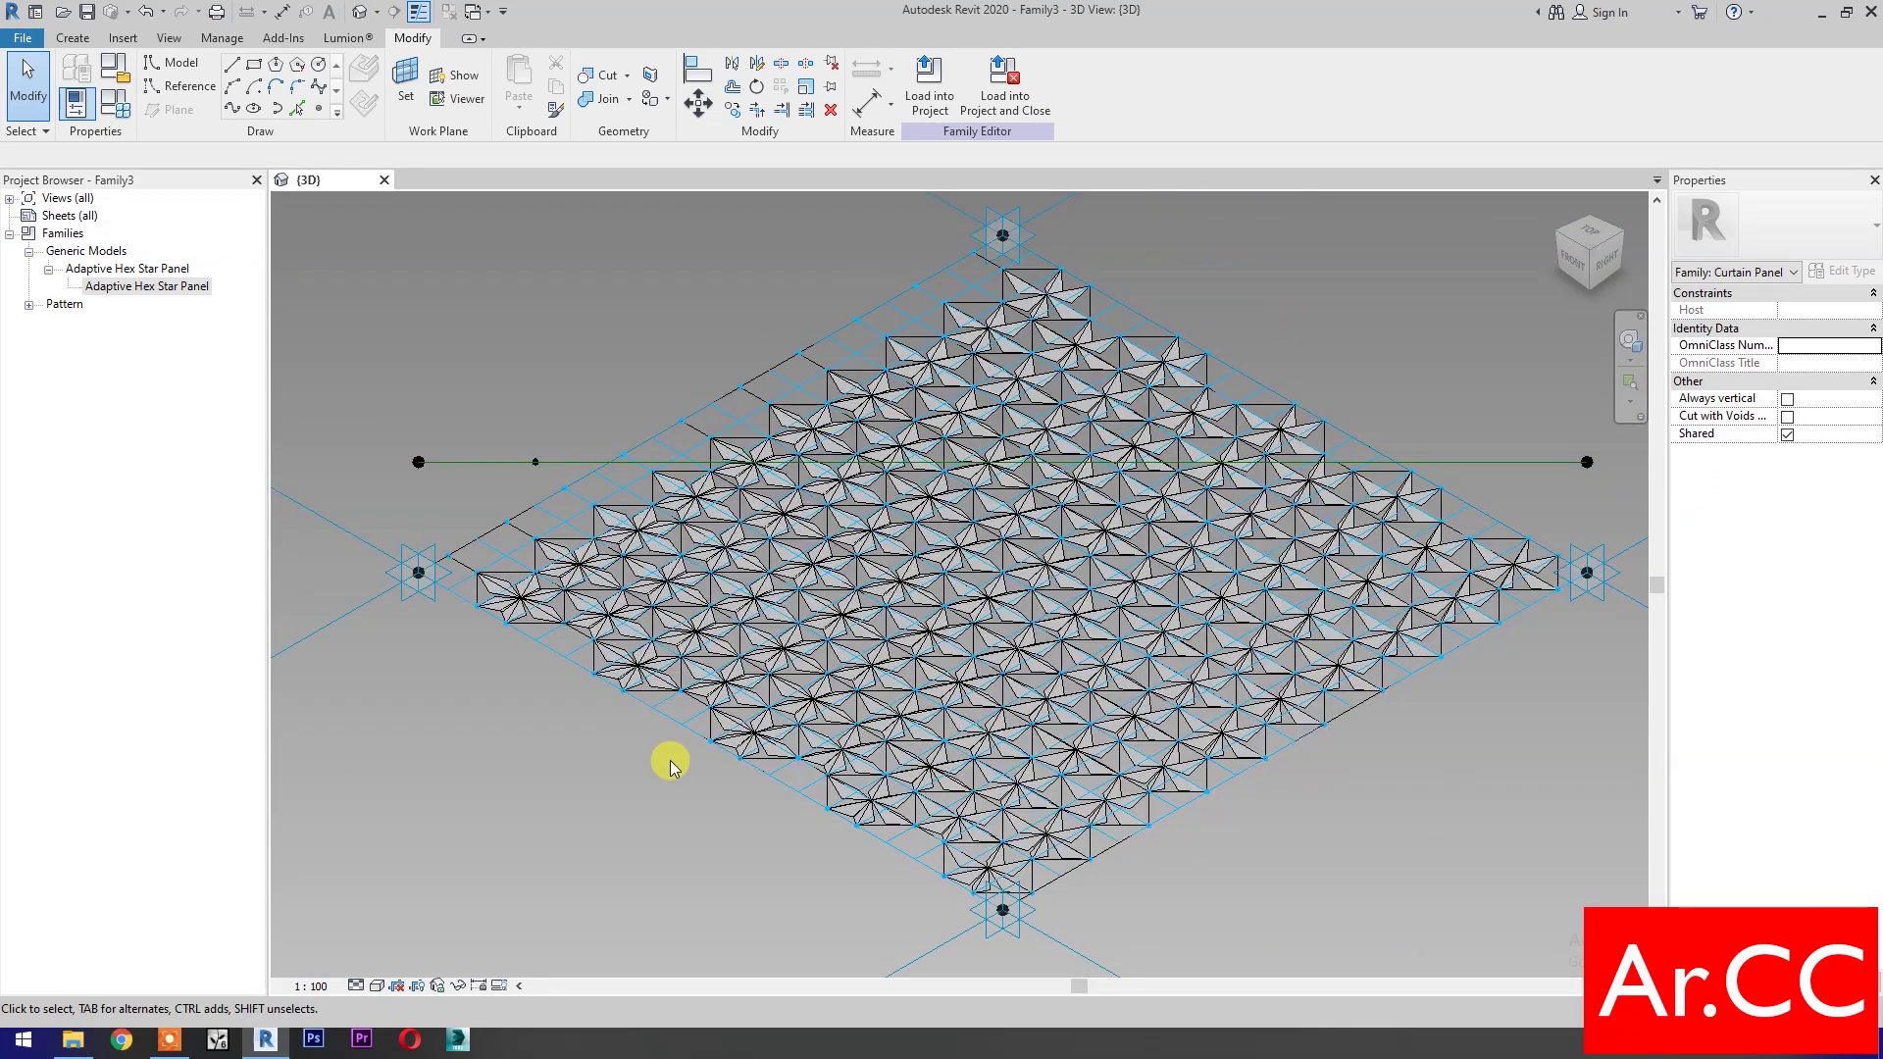
{"action": "left_click", "coordinate": [1572, 271]}
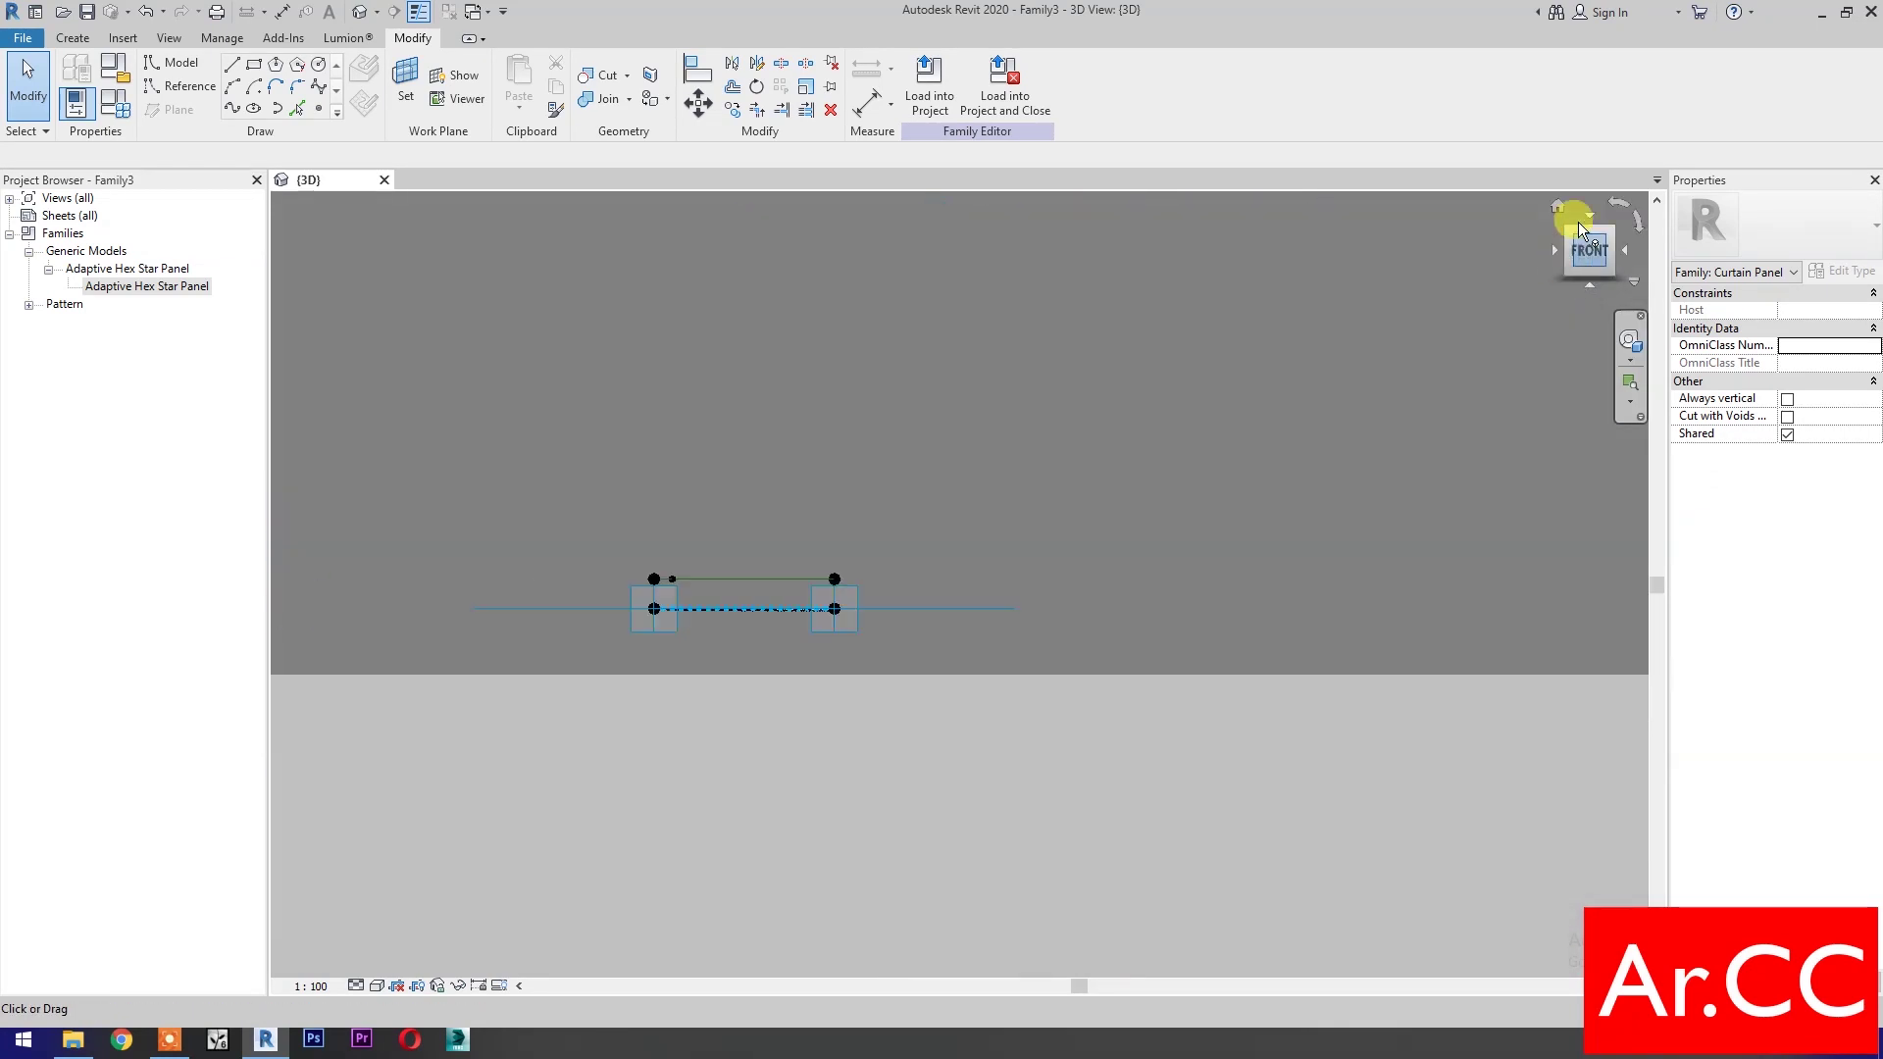
{"action": "left_click", "coordinate": [1587, 216]}
{"action": "scroll", "coordinate": [979, 897], "scroll_direction": "up", "scroll_amount": 1}
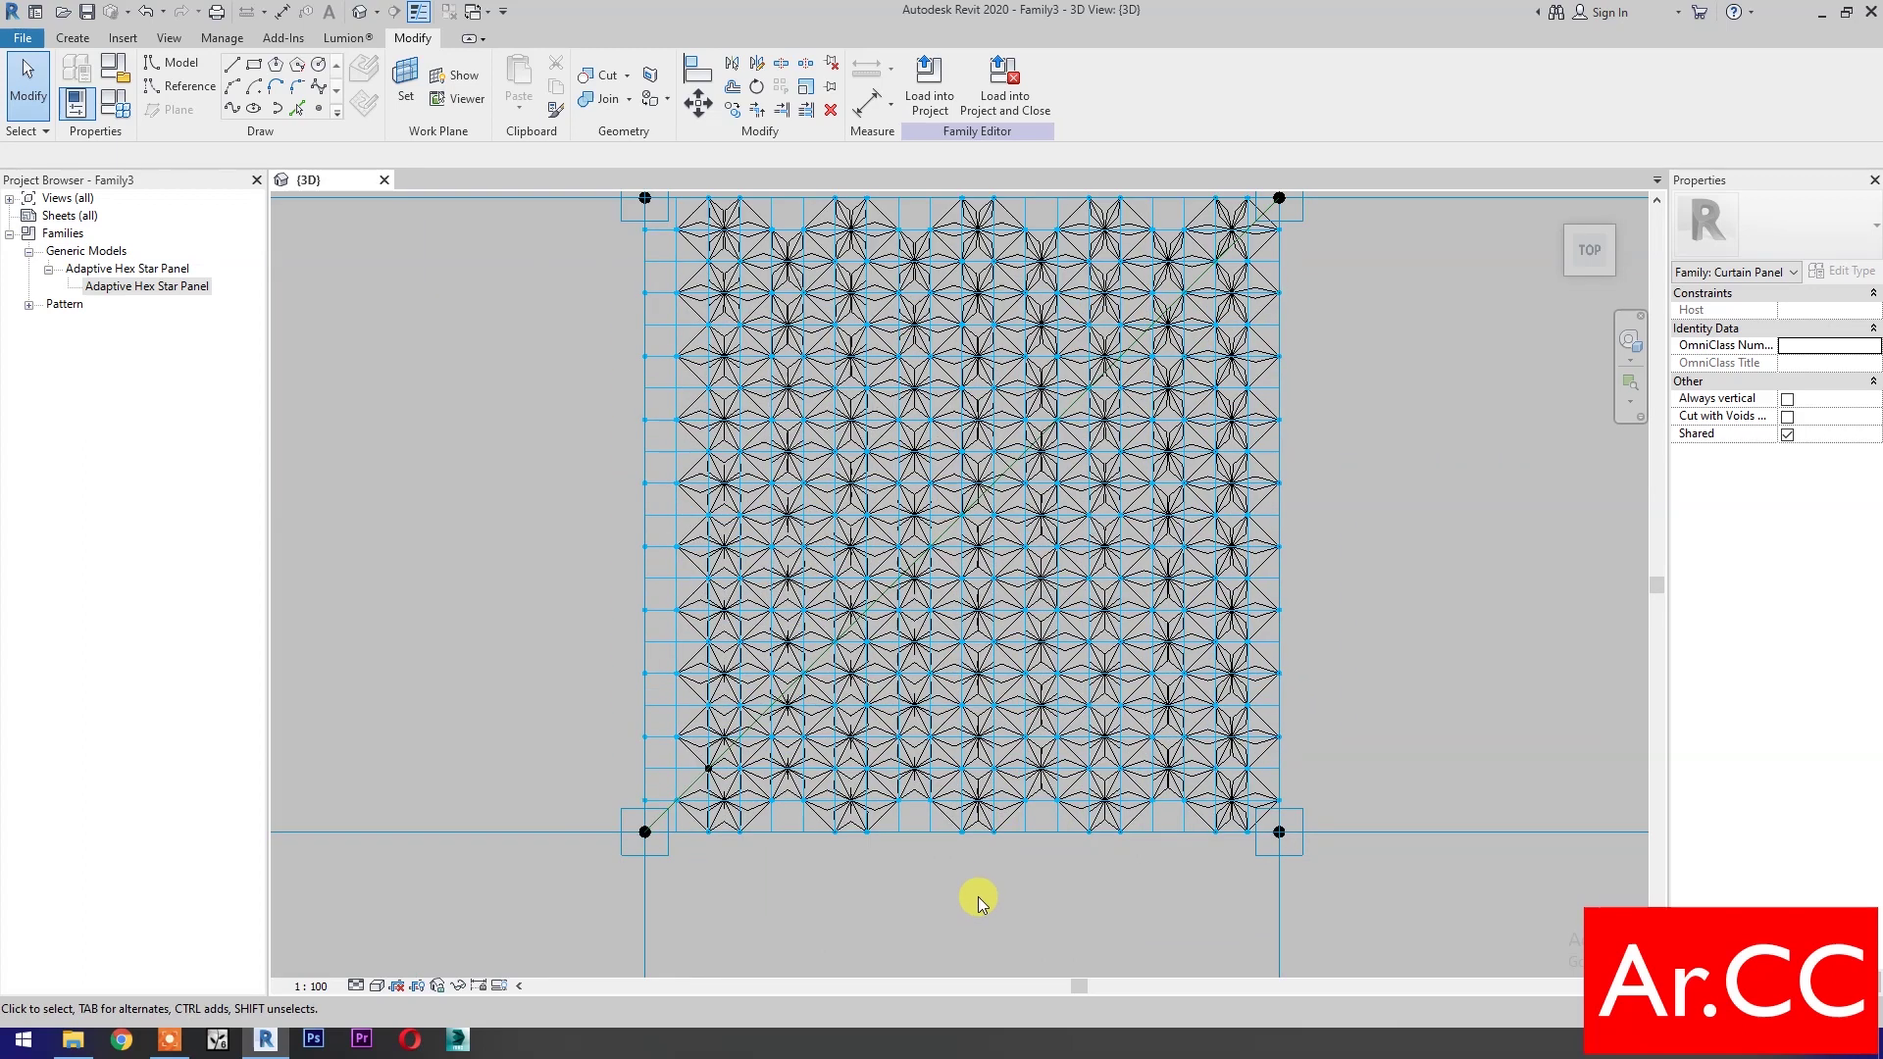
{"action": "middle_click_drag", "start_coordinate": [975, 887], "coordinate": [975, 922]}
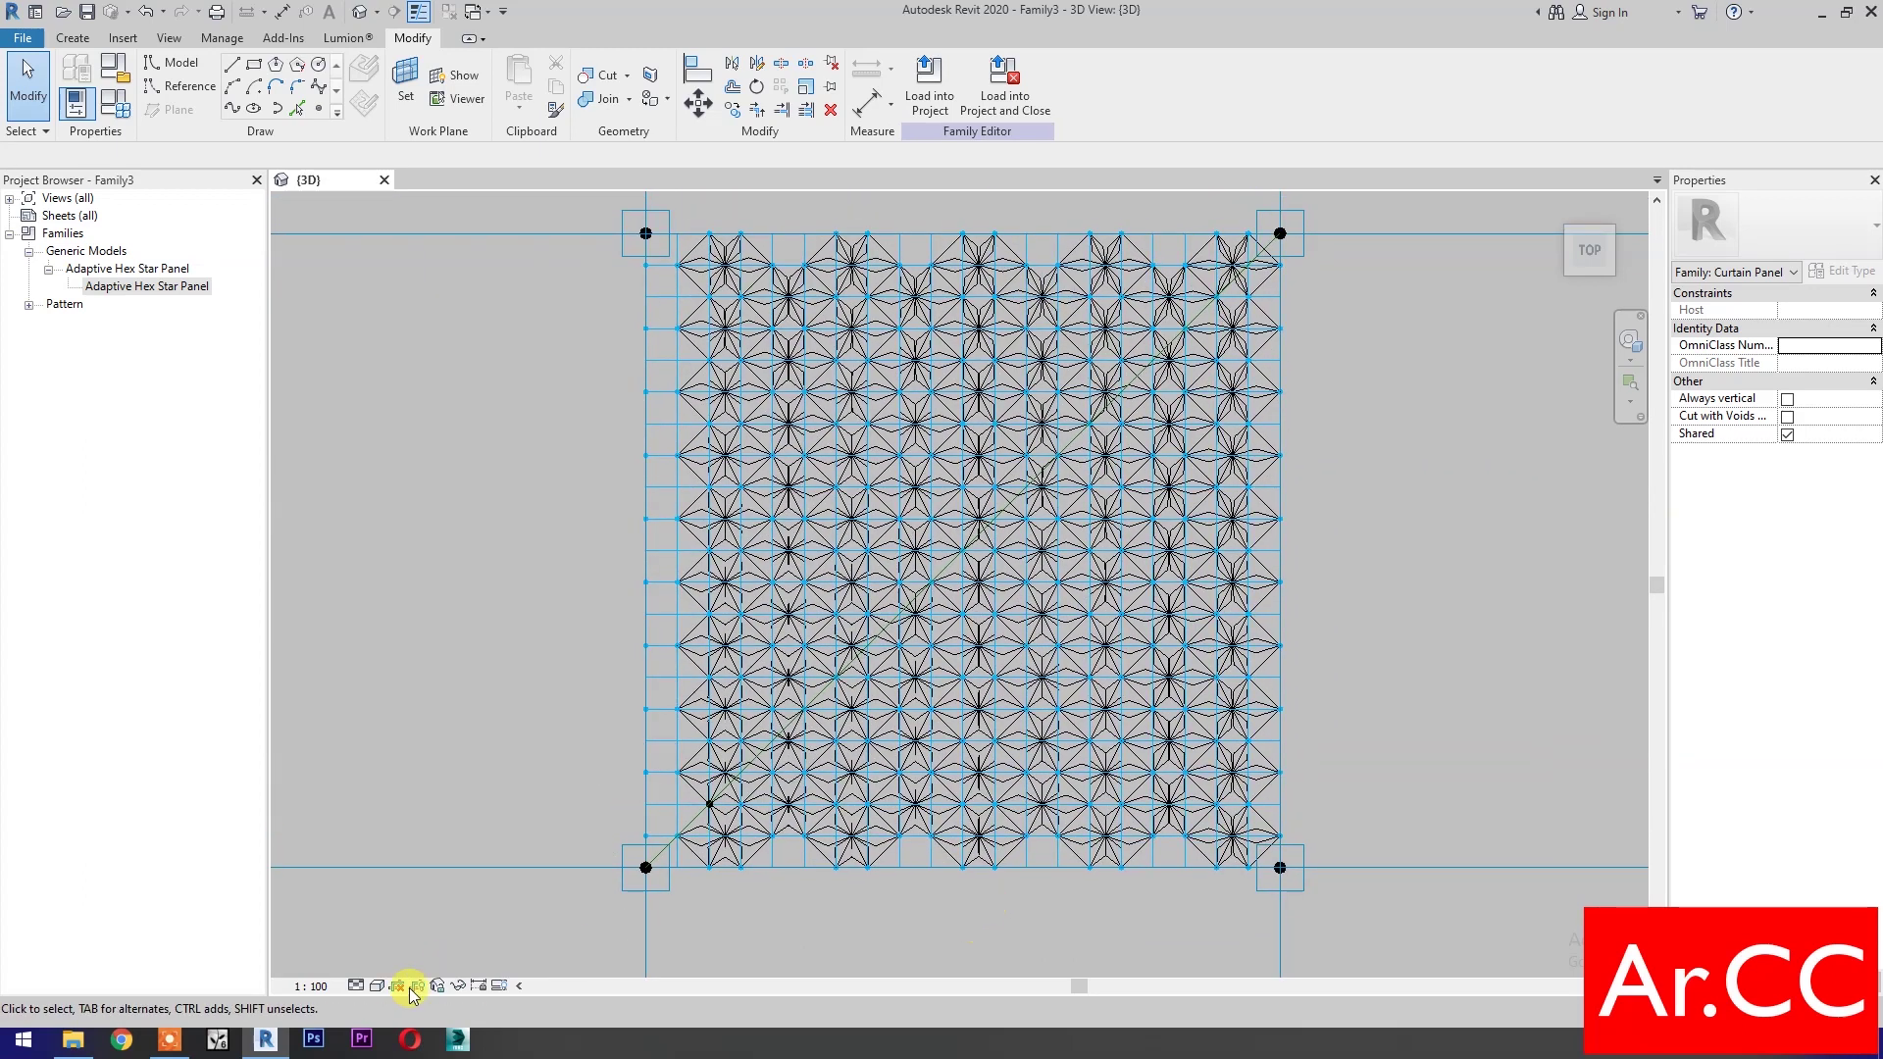
{"action": "left_click", "coordinate": [376, 986]}
{"action": "left_click", "coordinate": [422, 946]}
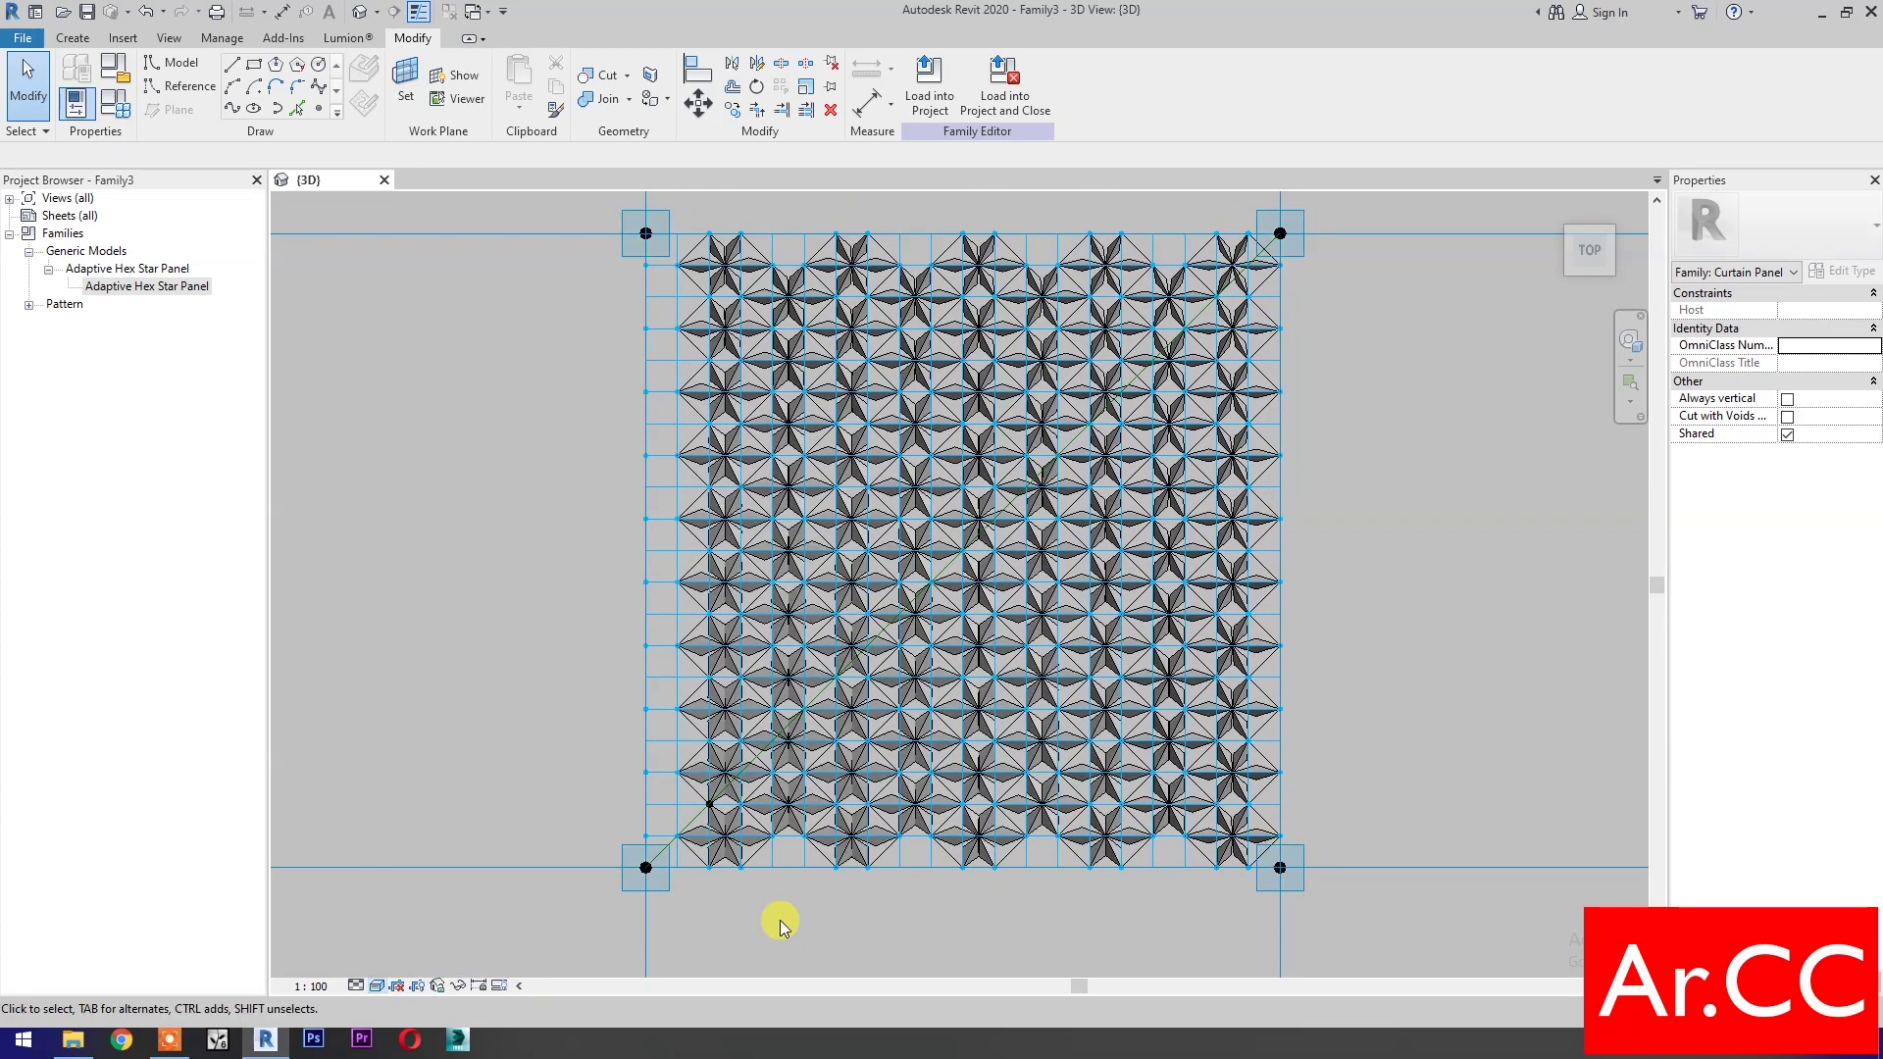
{"action": "middle_click_drag", "start_coordinate": [785, 902], "coordinate": [1019, 928]}
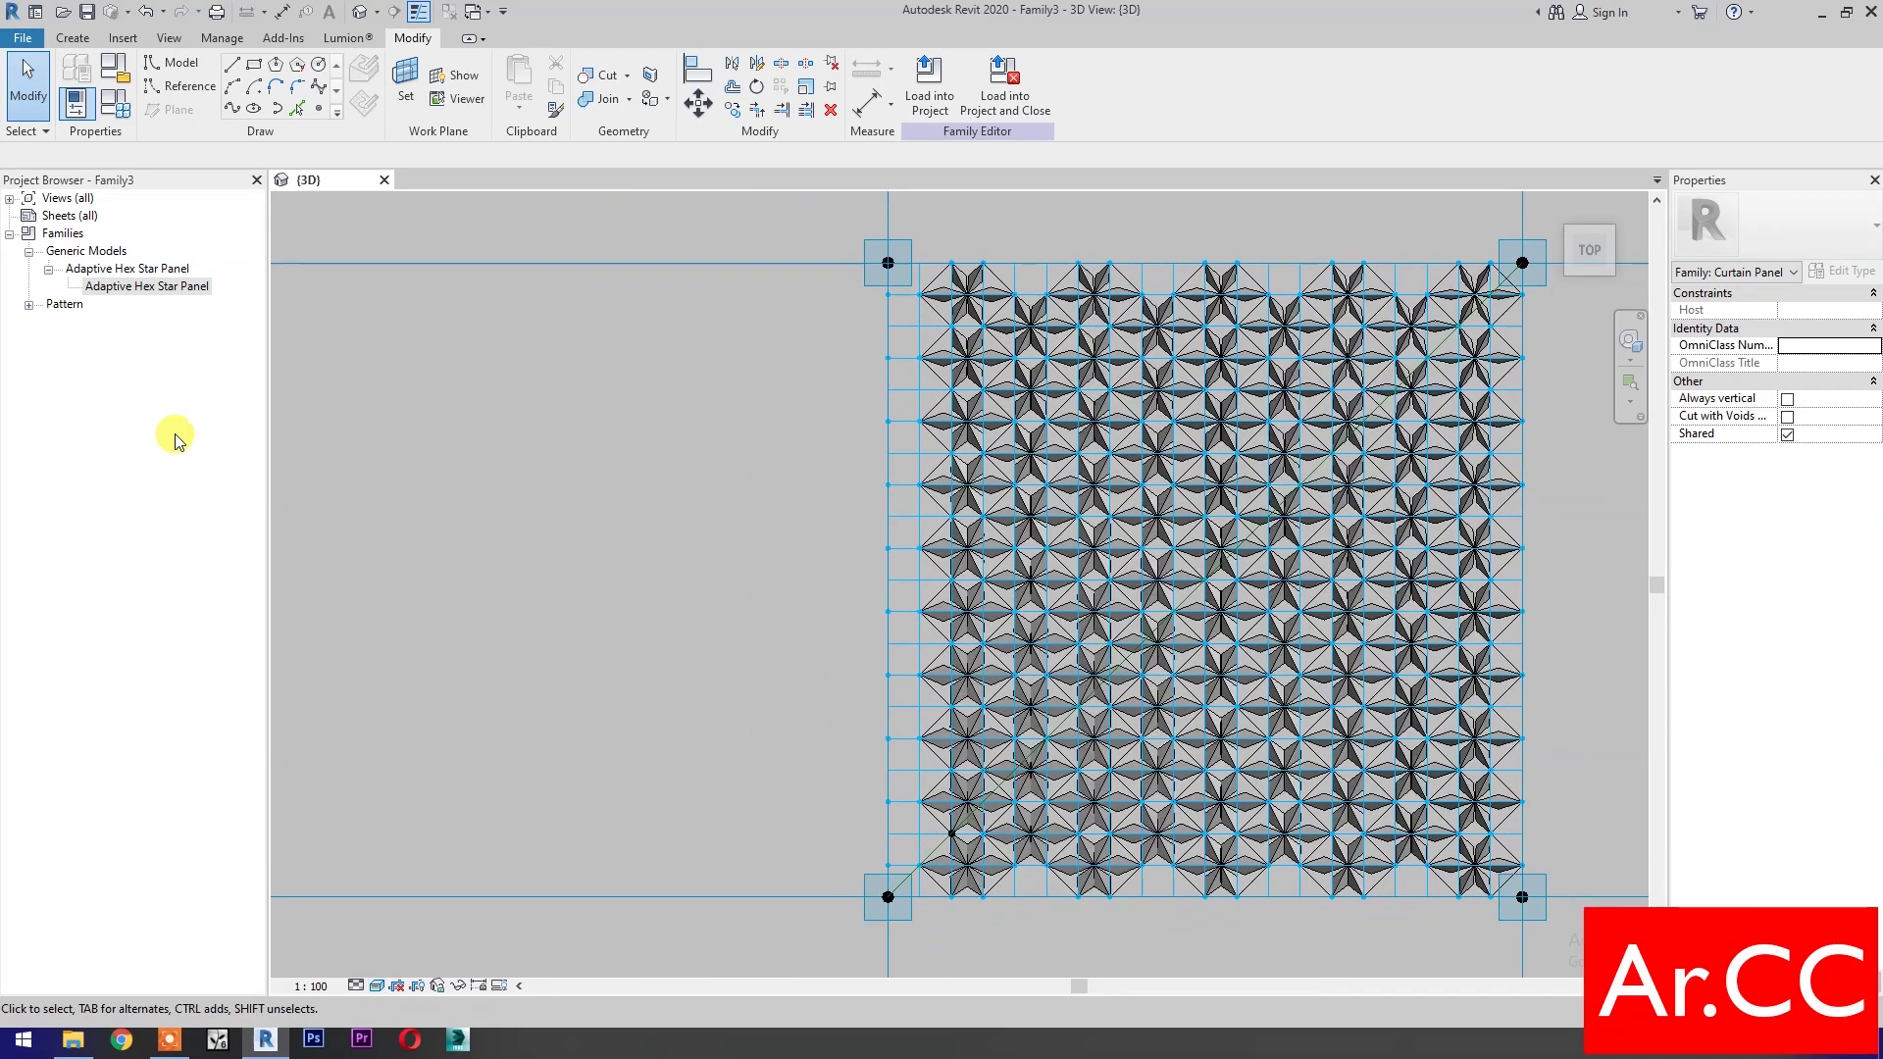
Set the family's Attractor Divisor parameter to 15 and apply it to the star panels
{"action": "left_click", "coordinate": [116, 106]}
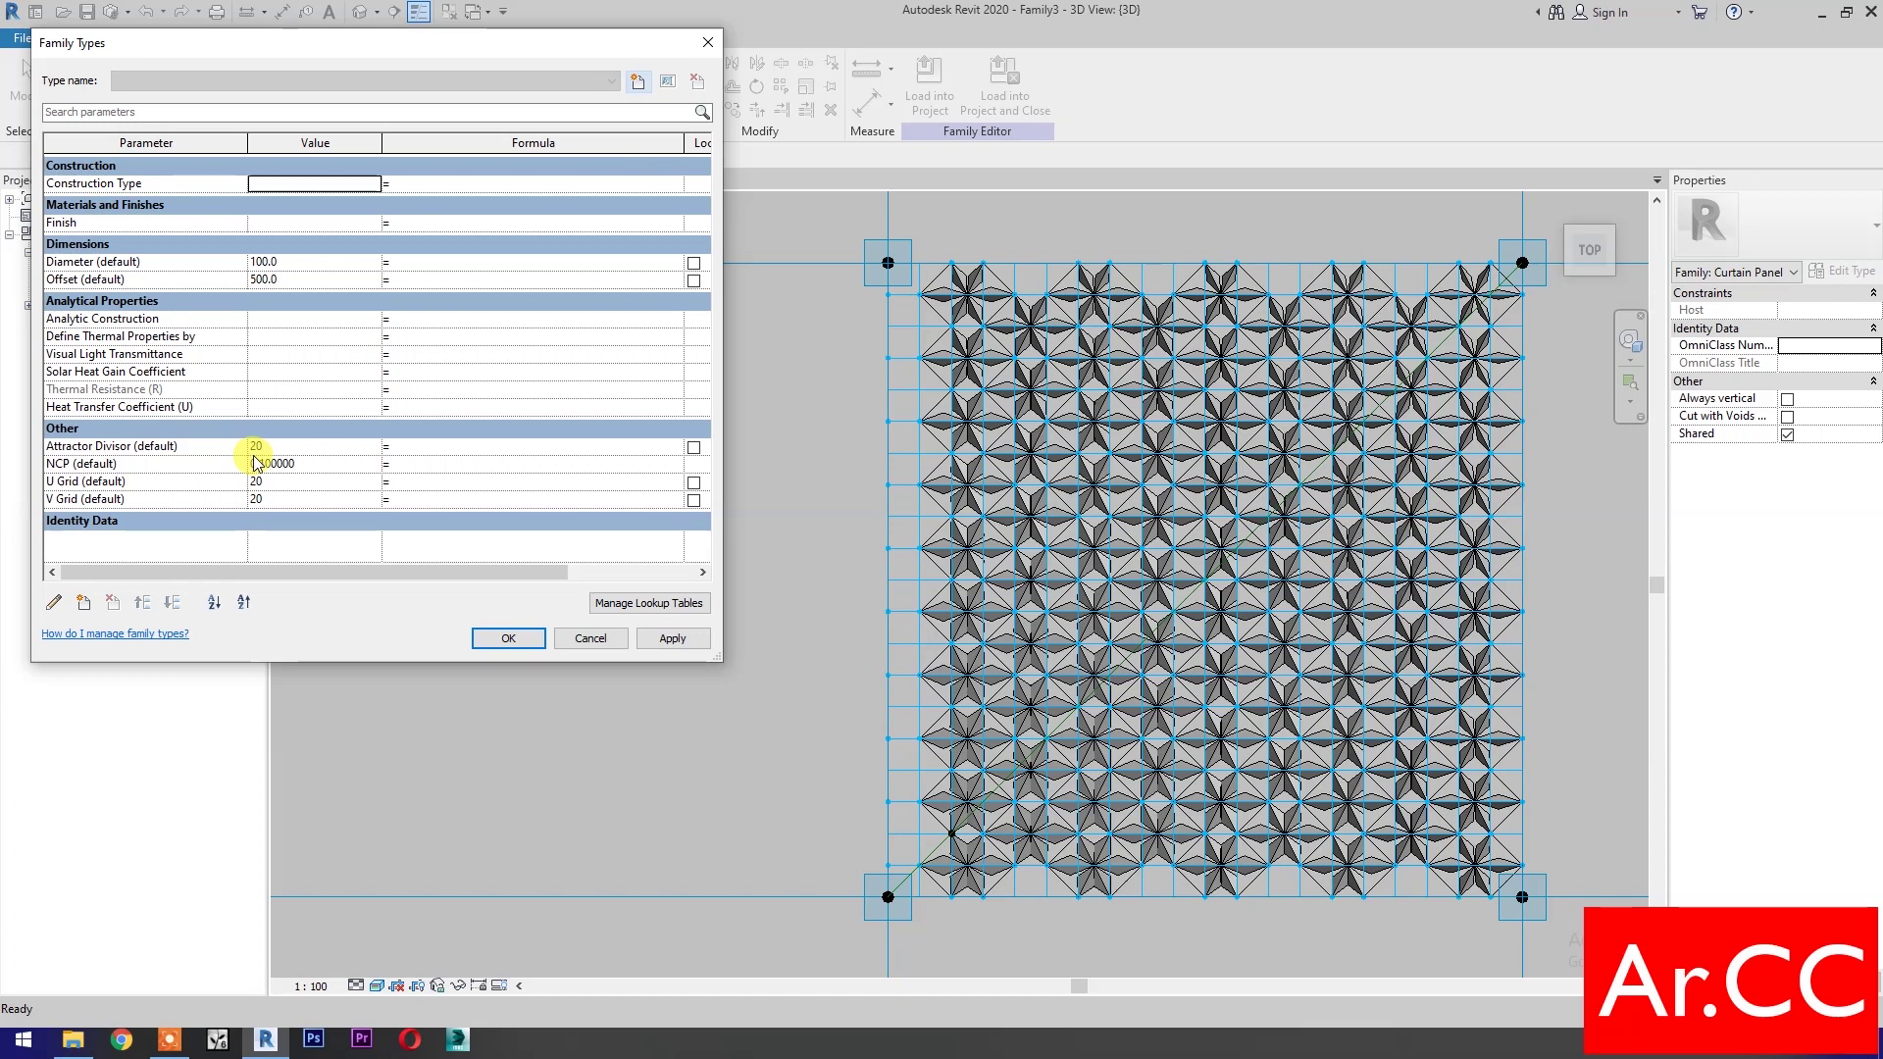
{"action": "left_click", "coordinate": [309, 446]}
{"action": "type", "text": "15"}
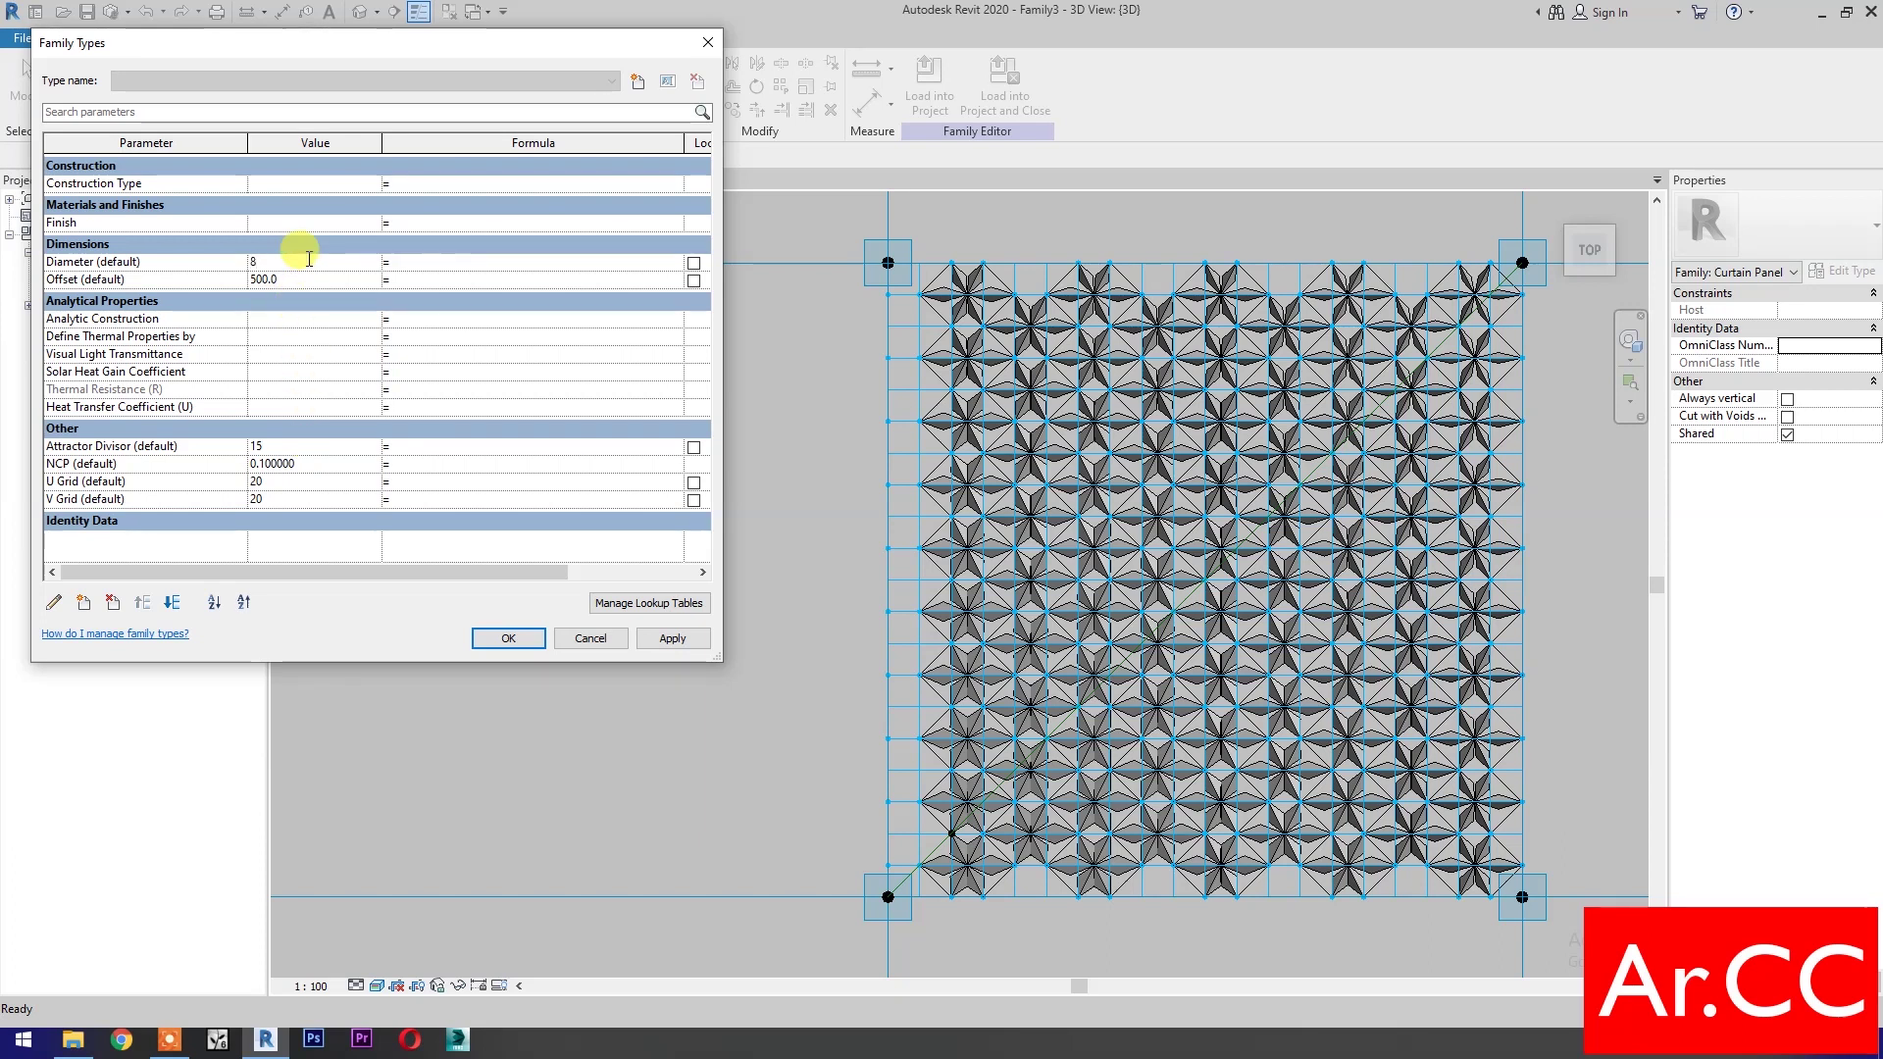
{"action": "left_click", "coordinate": [673, 639]}
{"action": "left_click", "coordinate": [304, 262]}
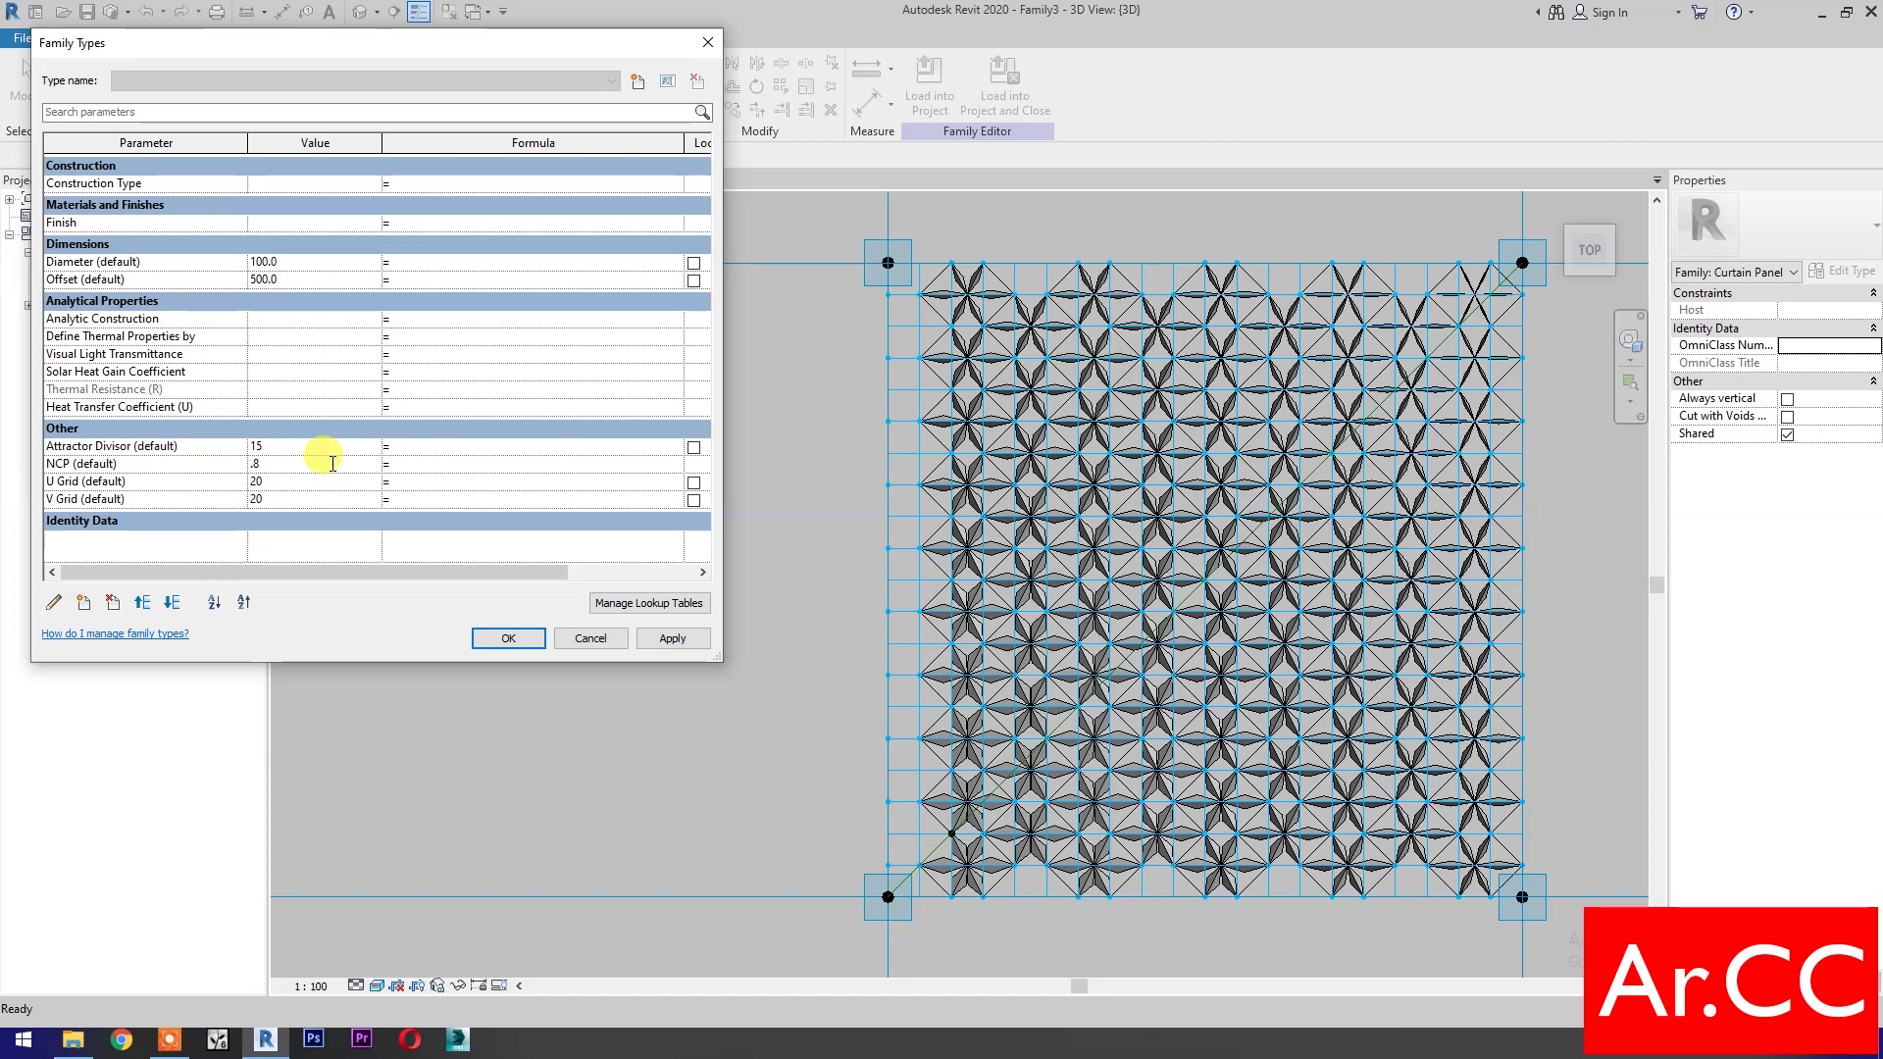
Set the NCP parameter to 0.8 to move the attractor point along its line, and accept the family types
{"action": "left_click", "coordinate": [671, 639]}
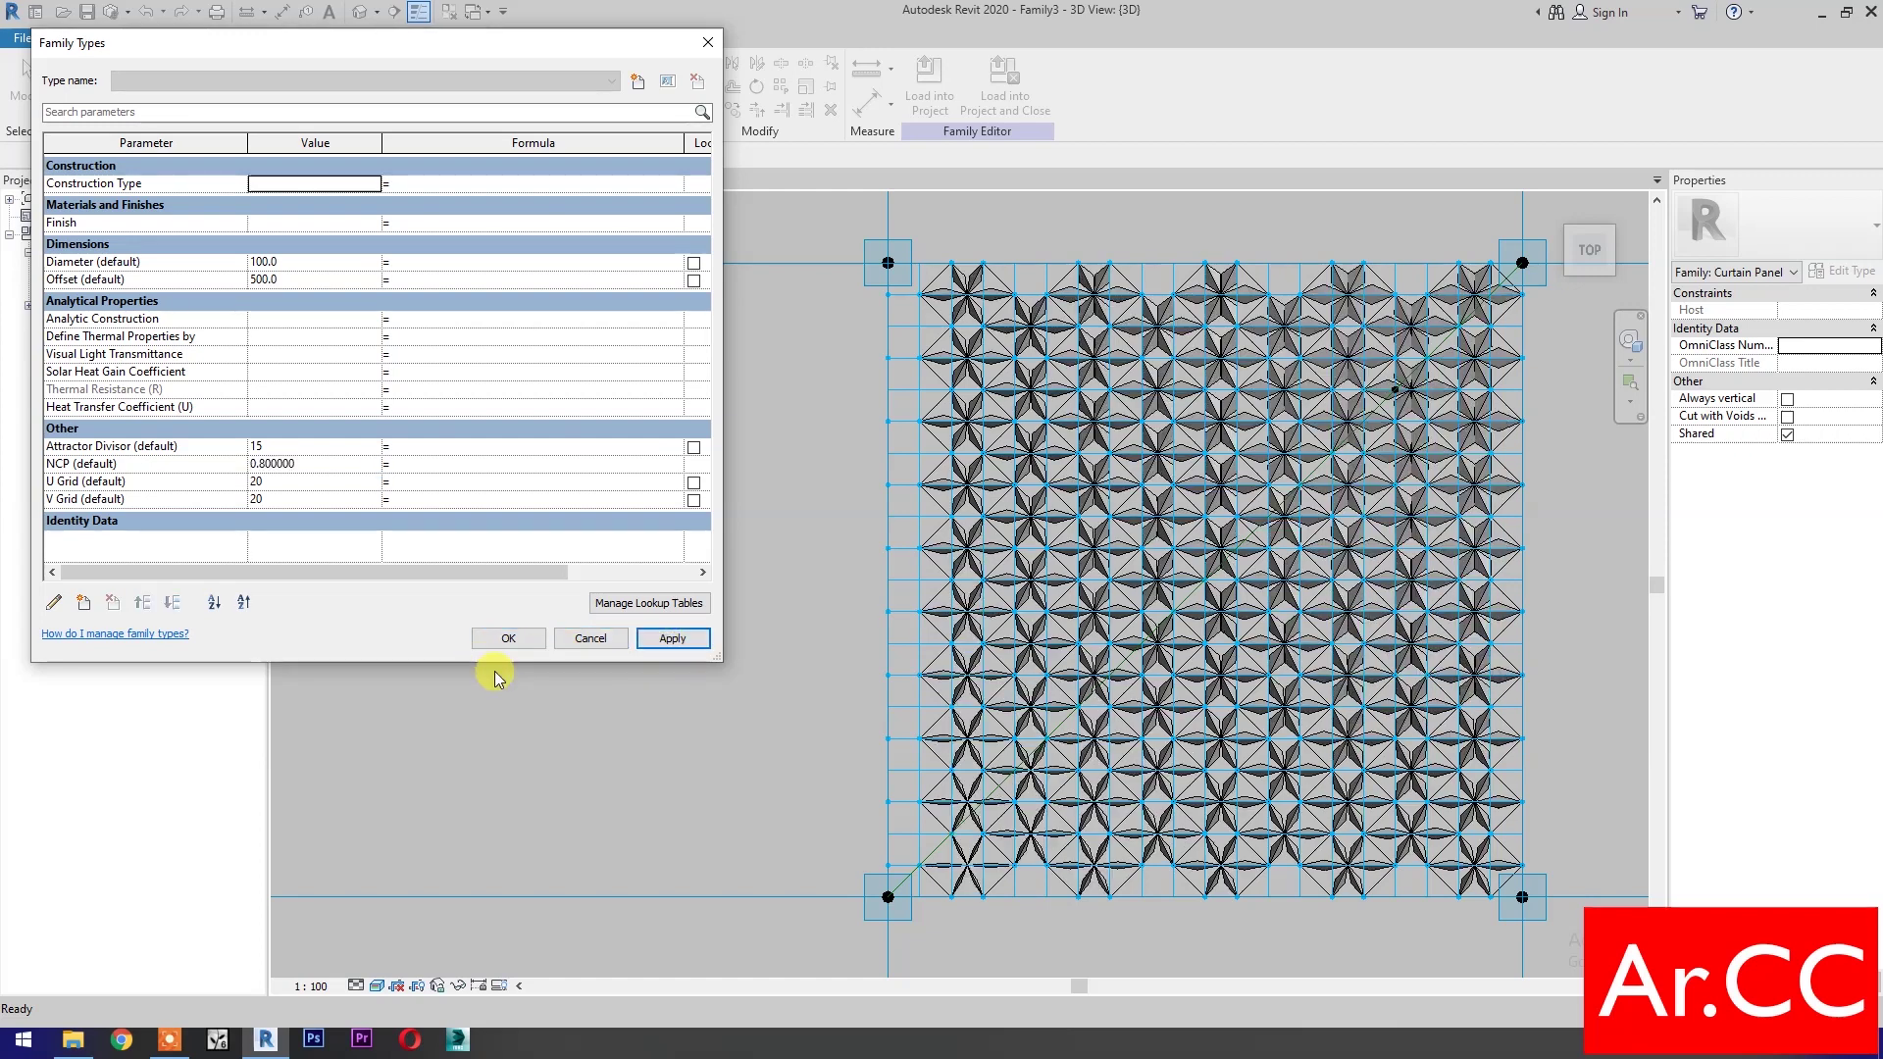
{"action": "left_click", "coordinate": [508, 638]}
{"action": "scroll", "coordinate": [1211, 723], "scroll_direction": "up", "scroll_amount": 2}
{"action": "middle_click_drag", "start_coordinate": [1210, 723], "coordinate": [985, 737]}
{"action": "middle_click", "coordinate": [986, 737]}
{"action": "middle_click", "coordinate": [986, 737]}
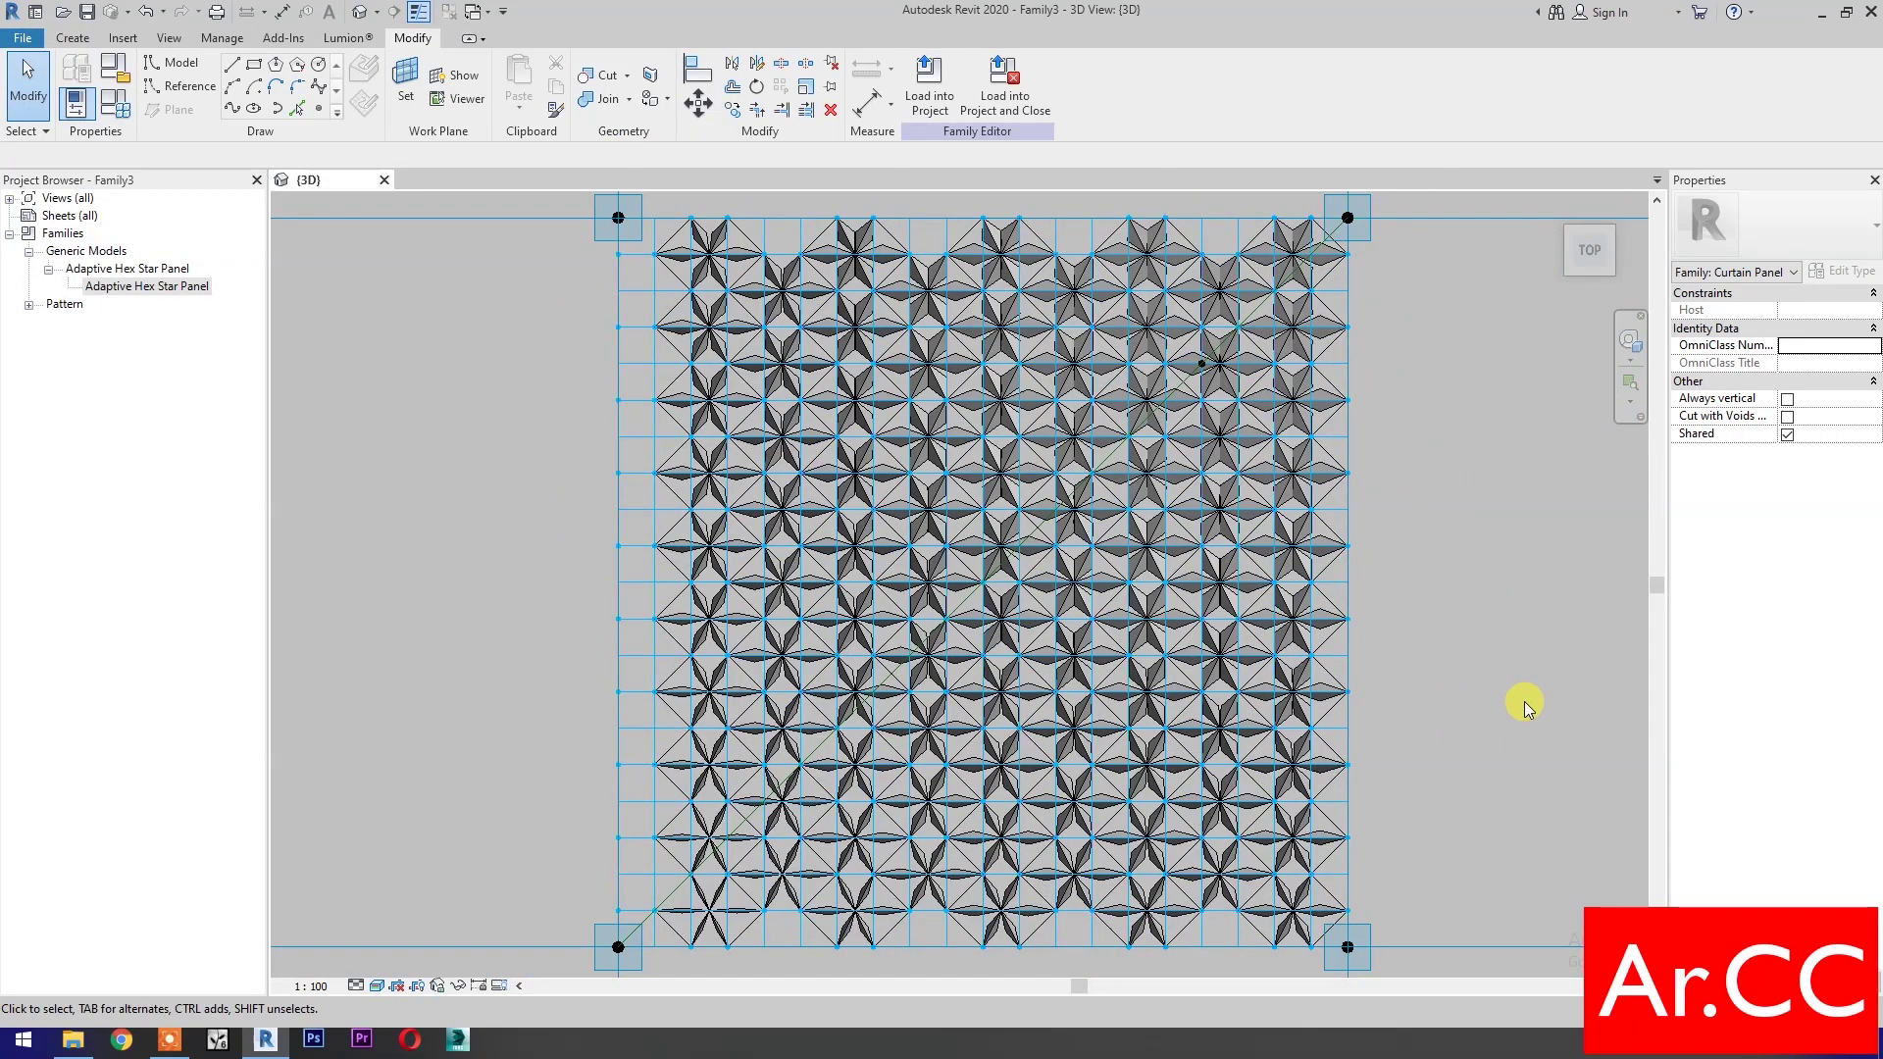